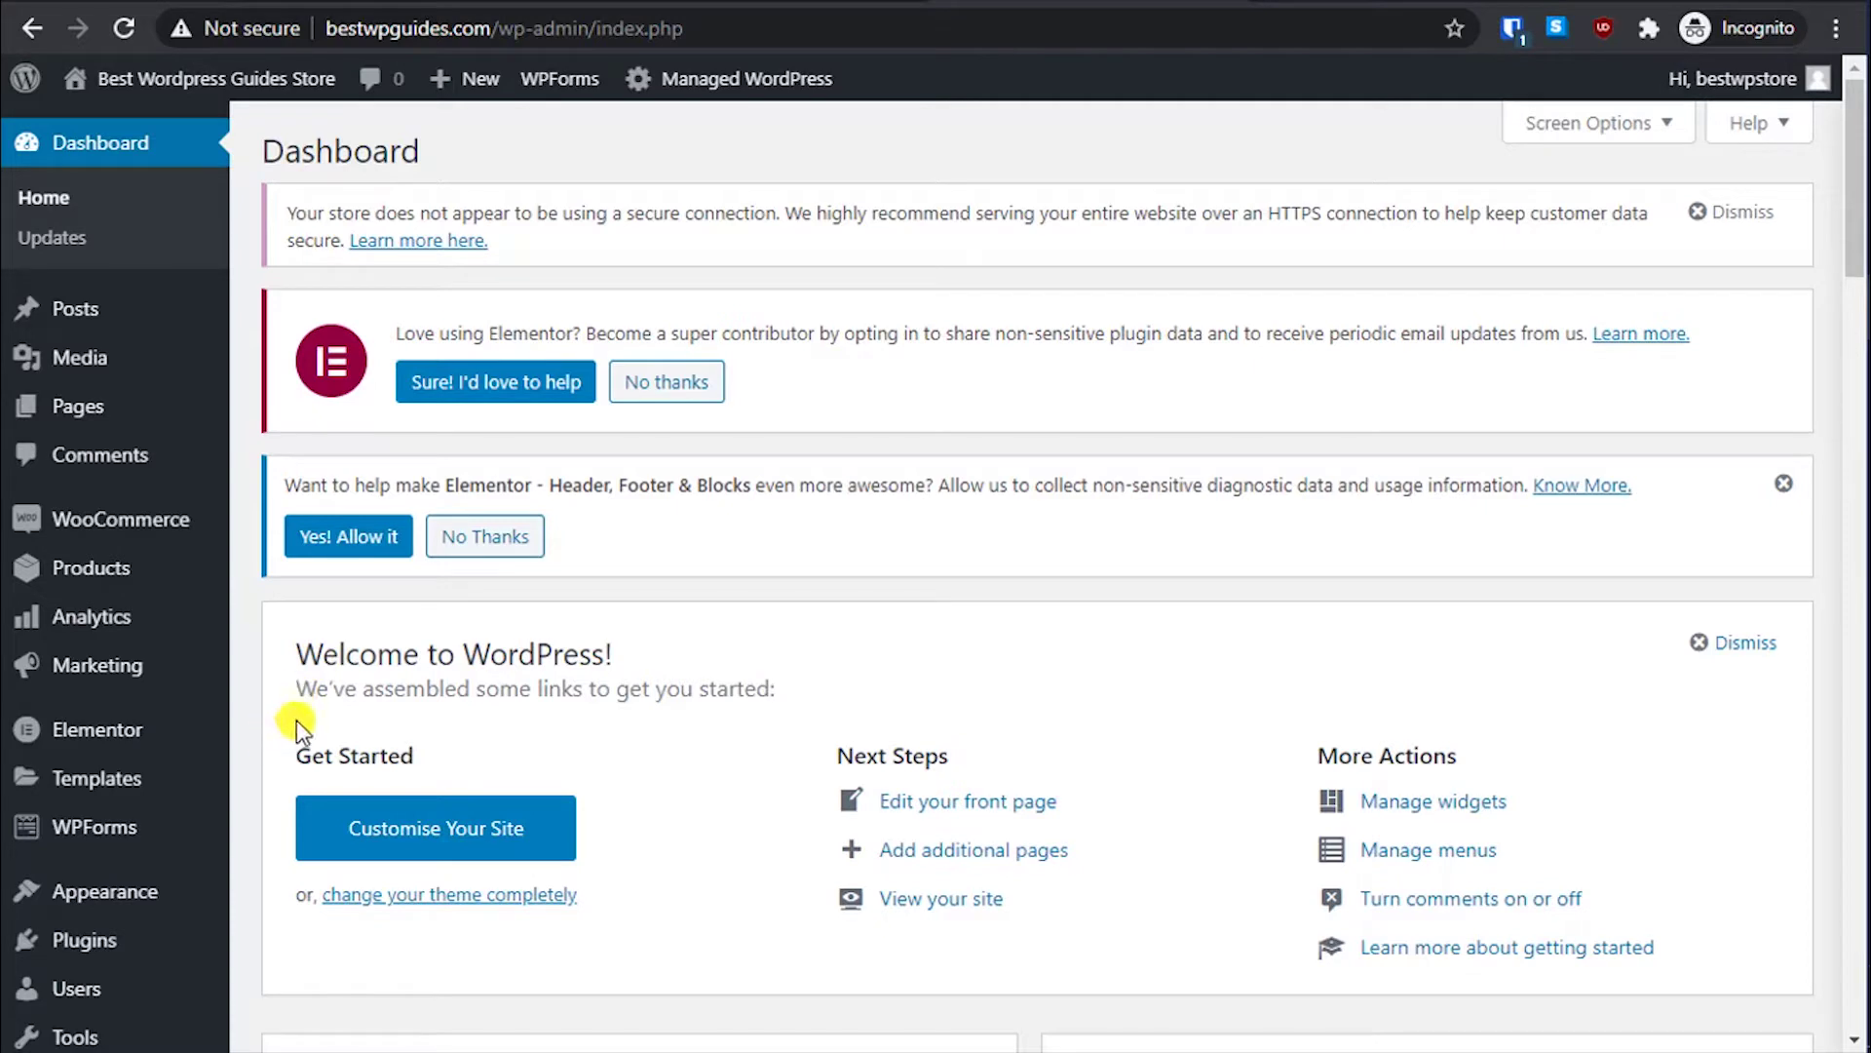
Step: Start a new WooCommerce product and name it "Nike Shoe"
mouse_move(132, 582)
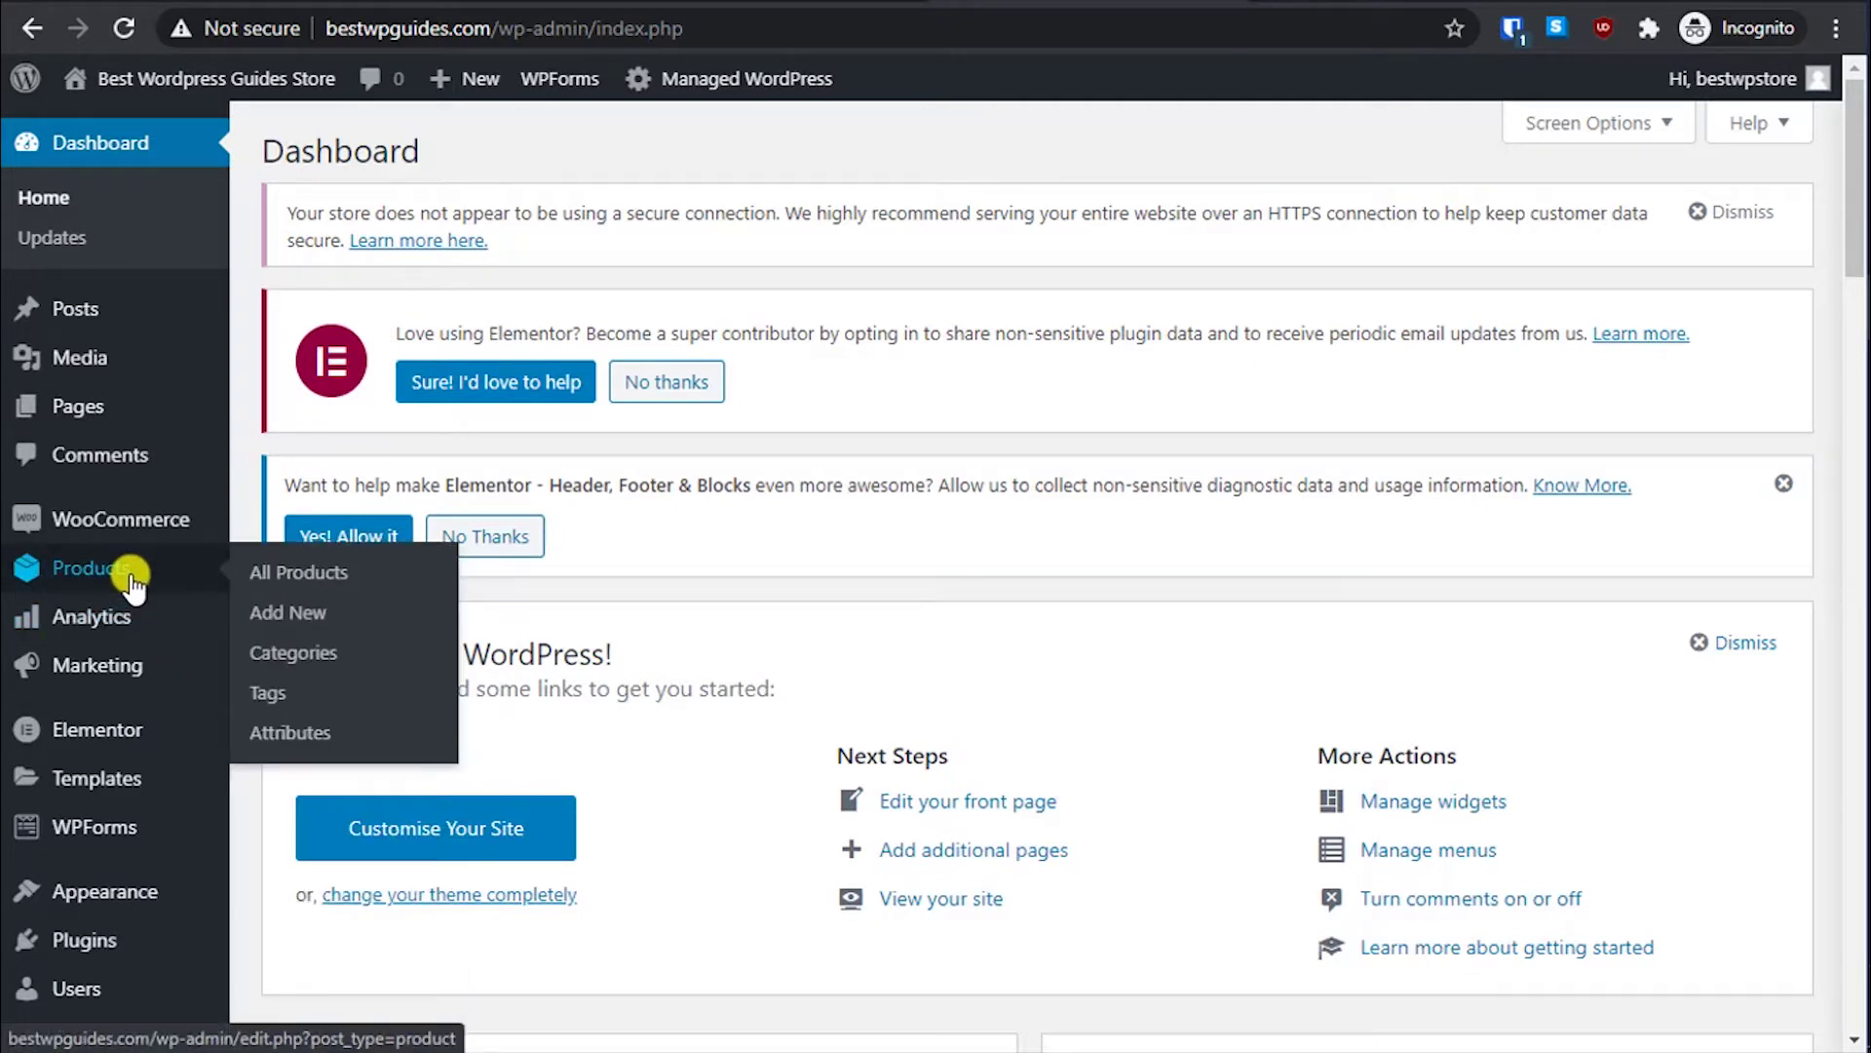
click(276, 614)
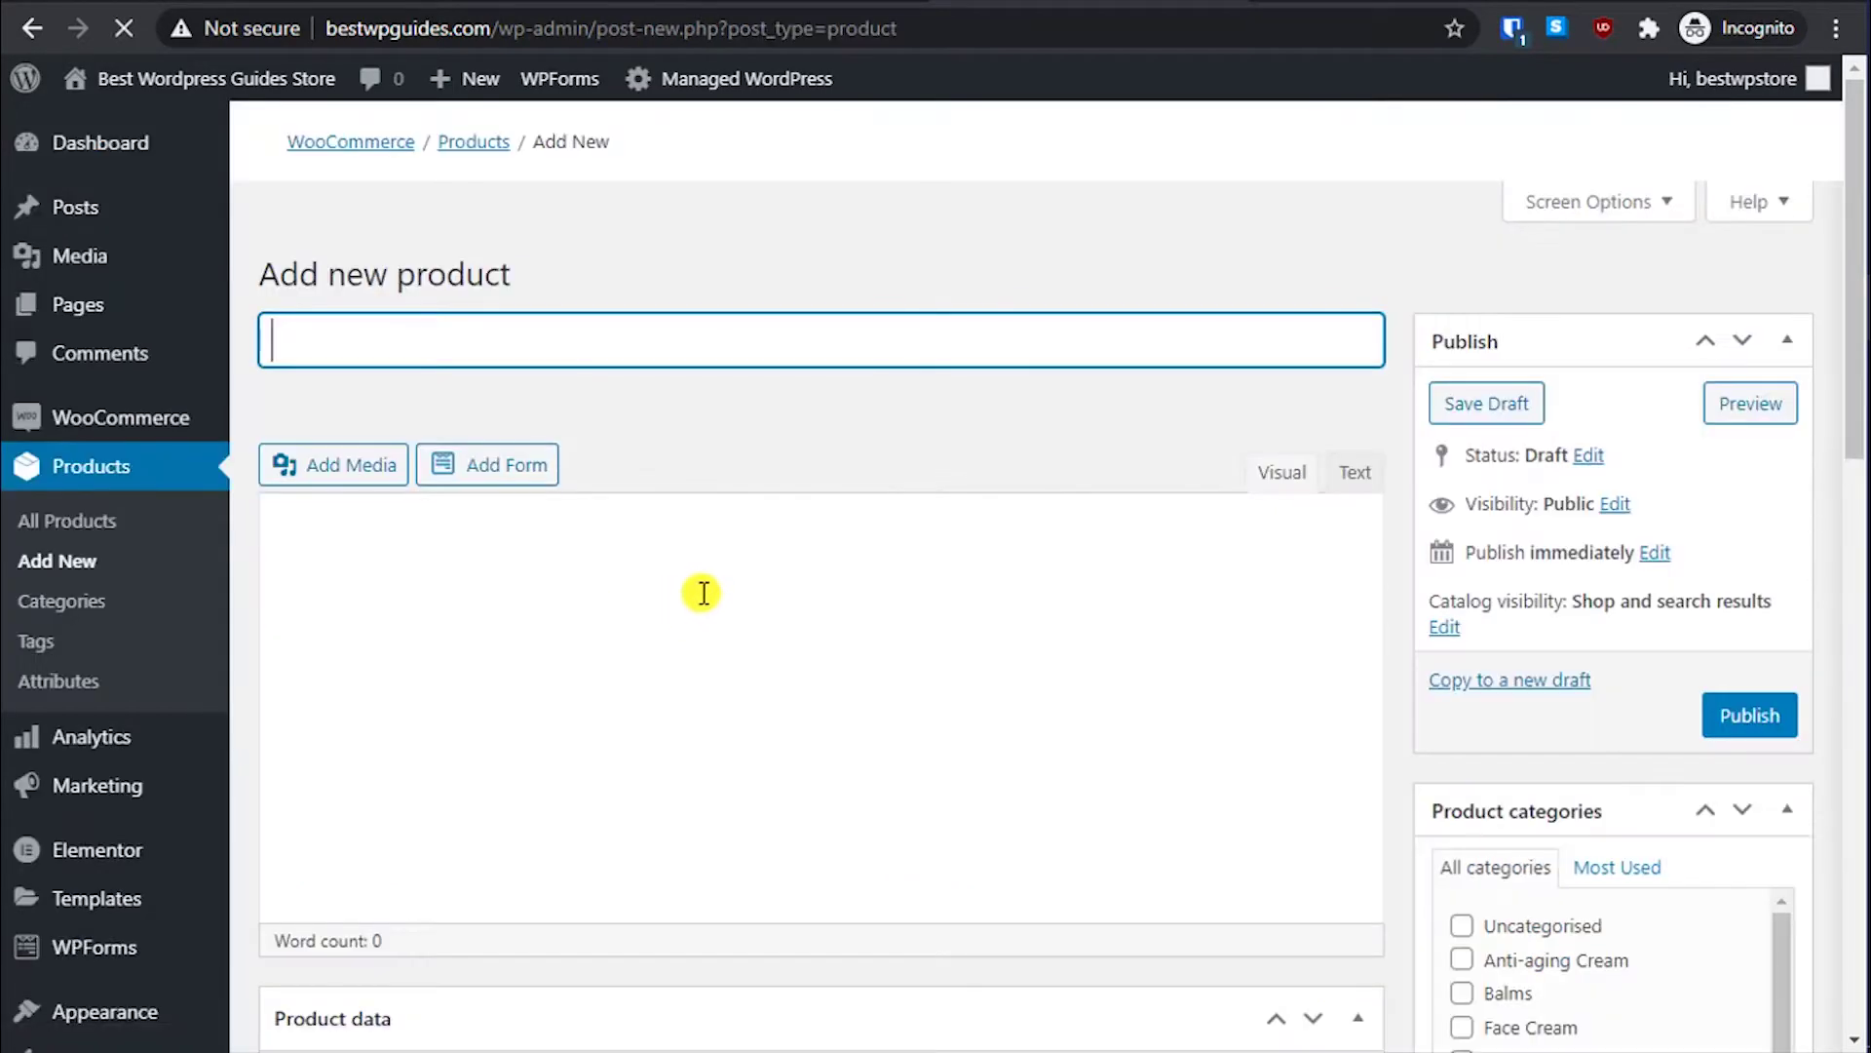
scroll(697, 594, down, 4)
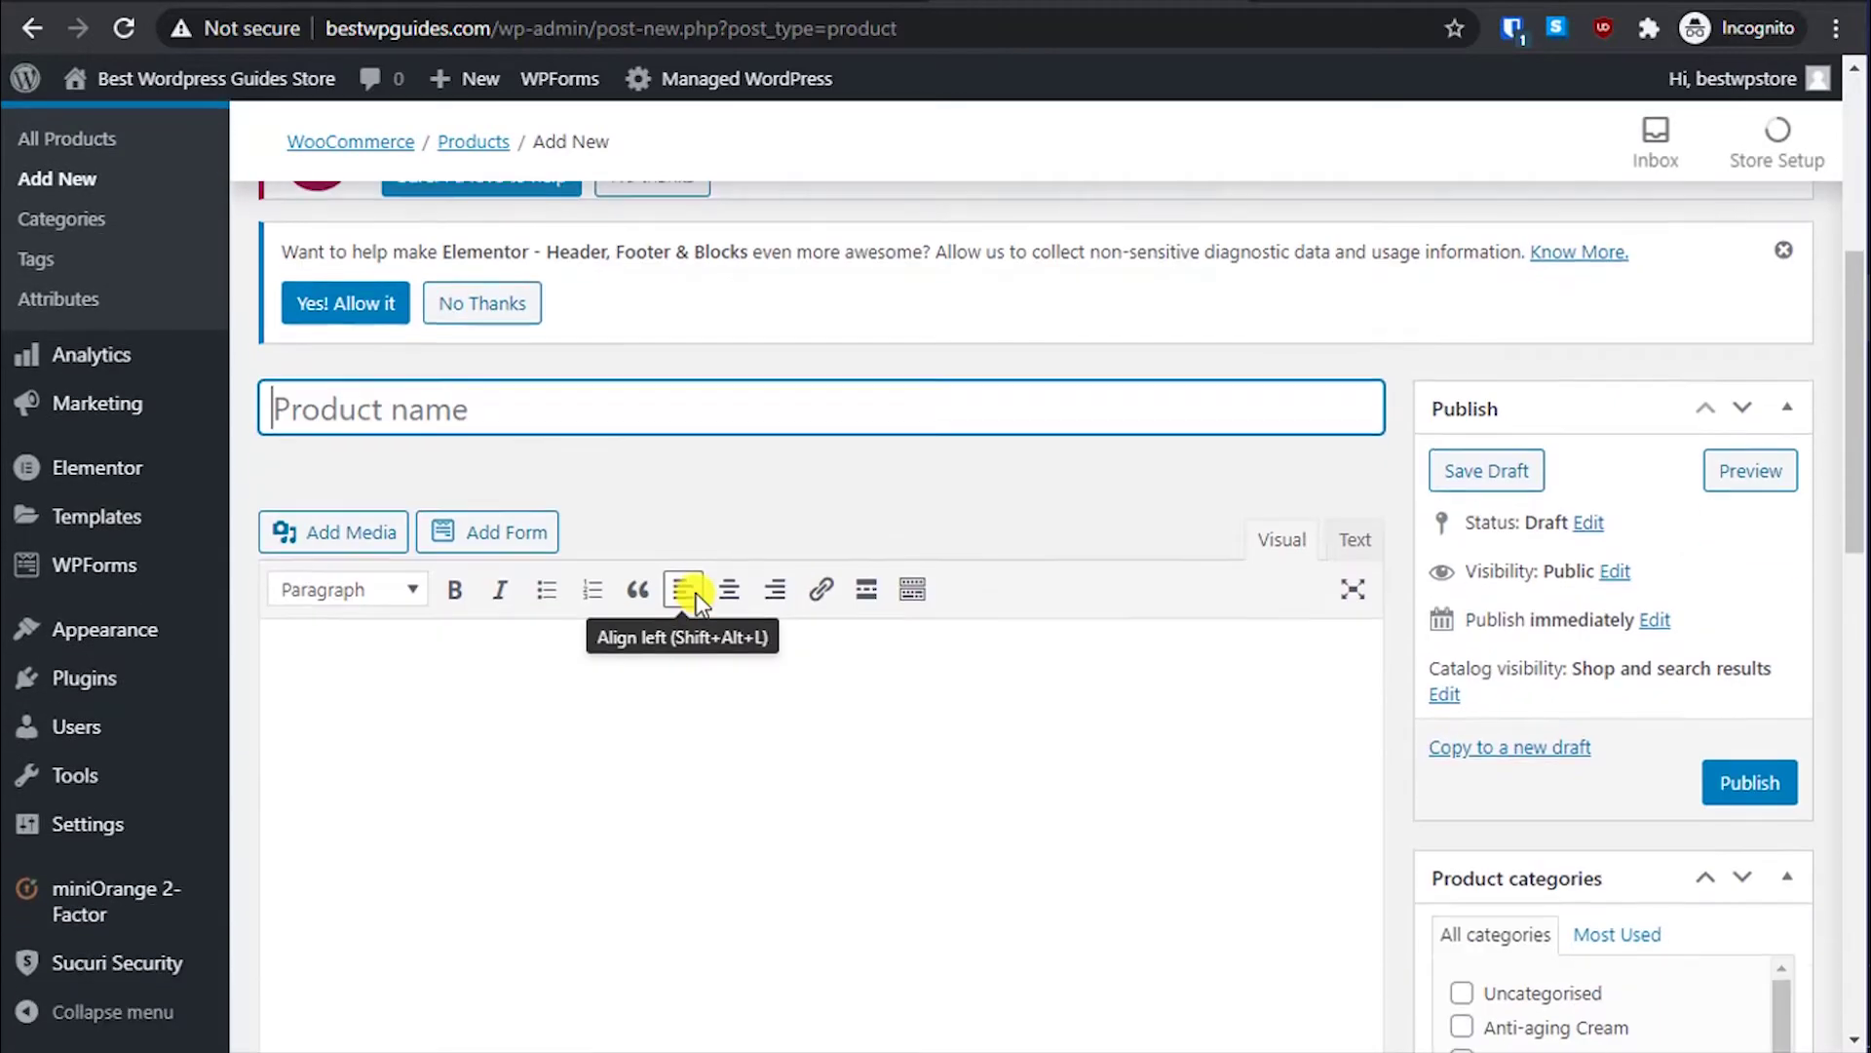
click(540, 269)
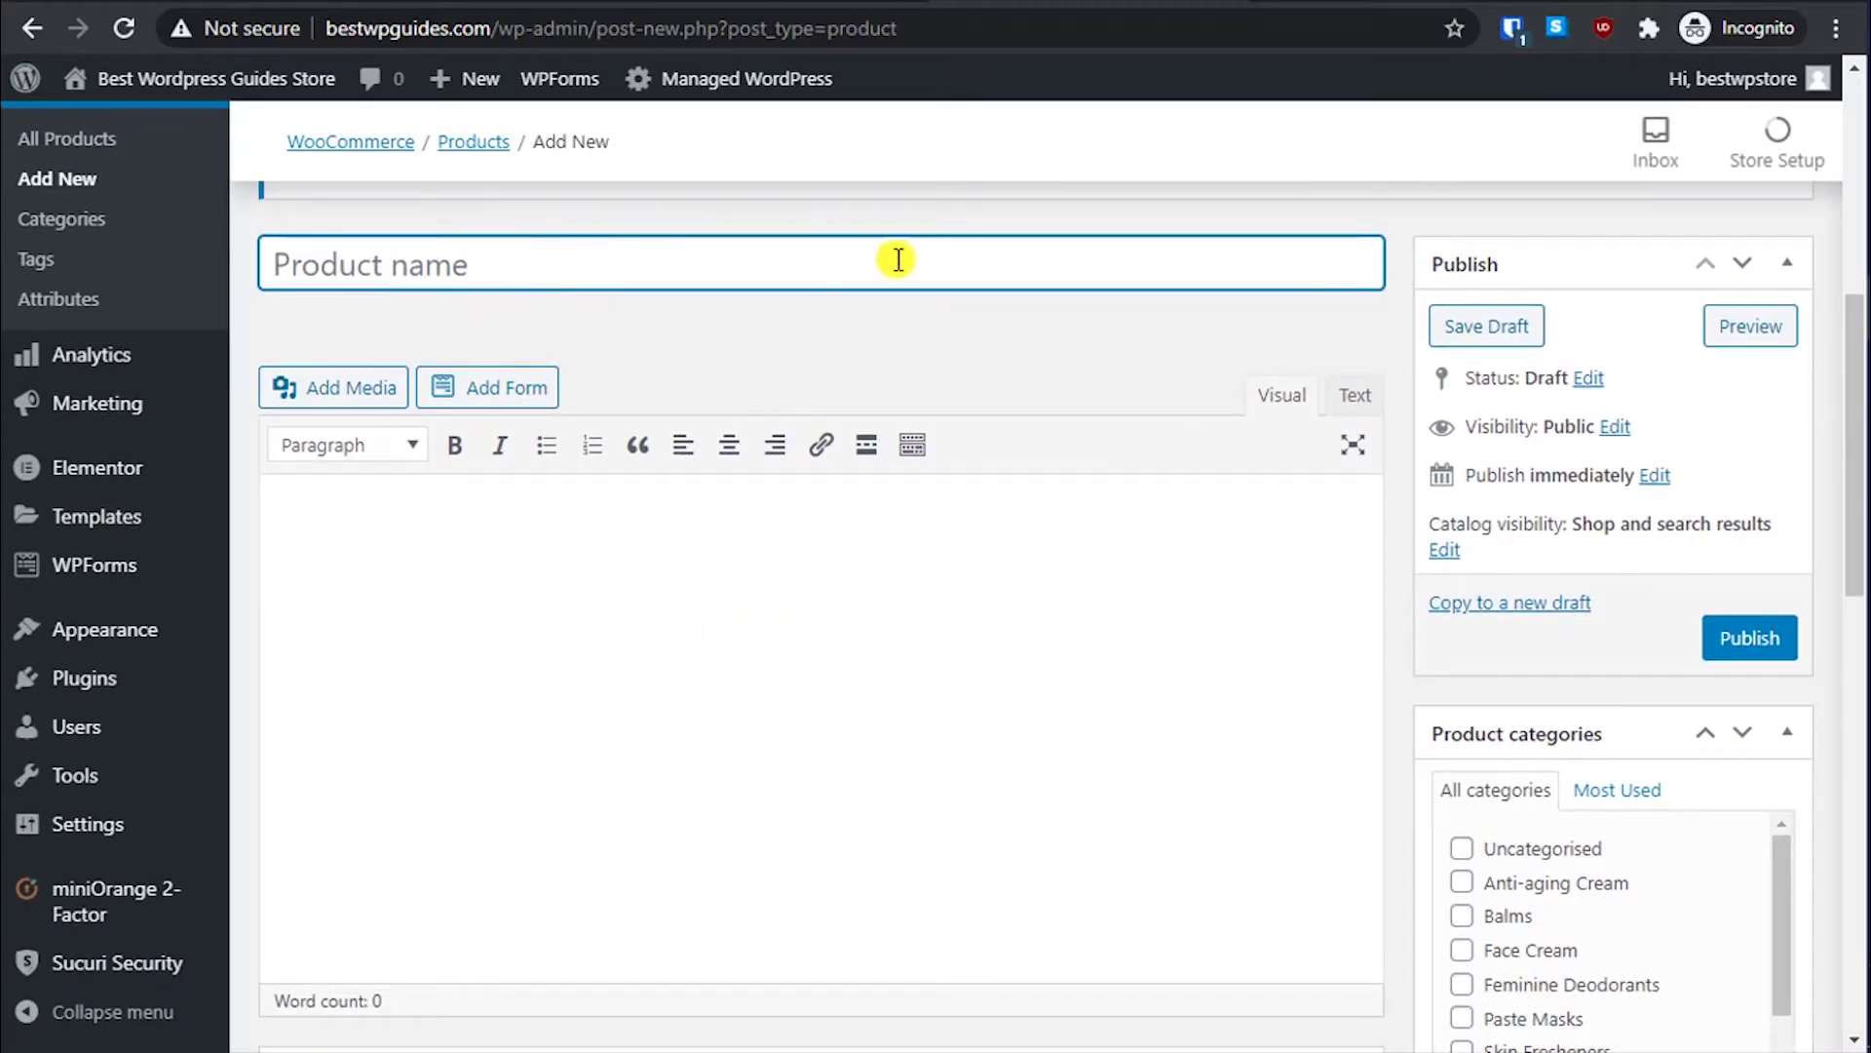
text(Nike Shoe)
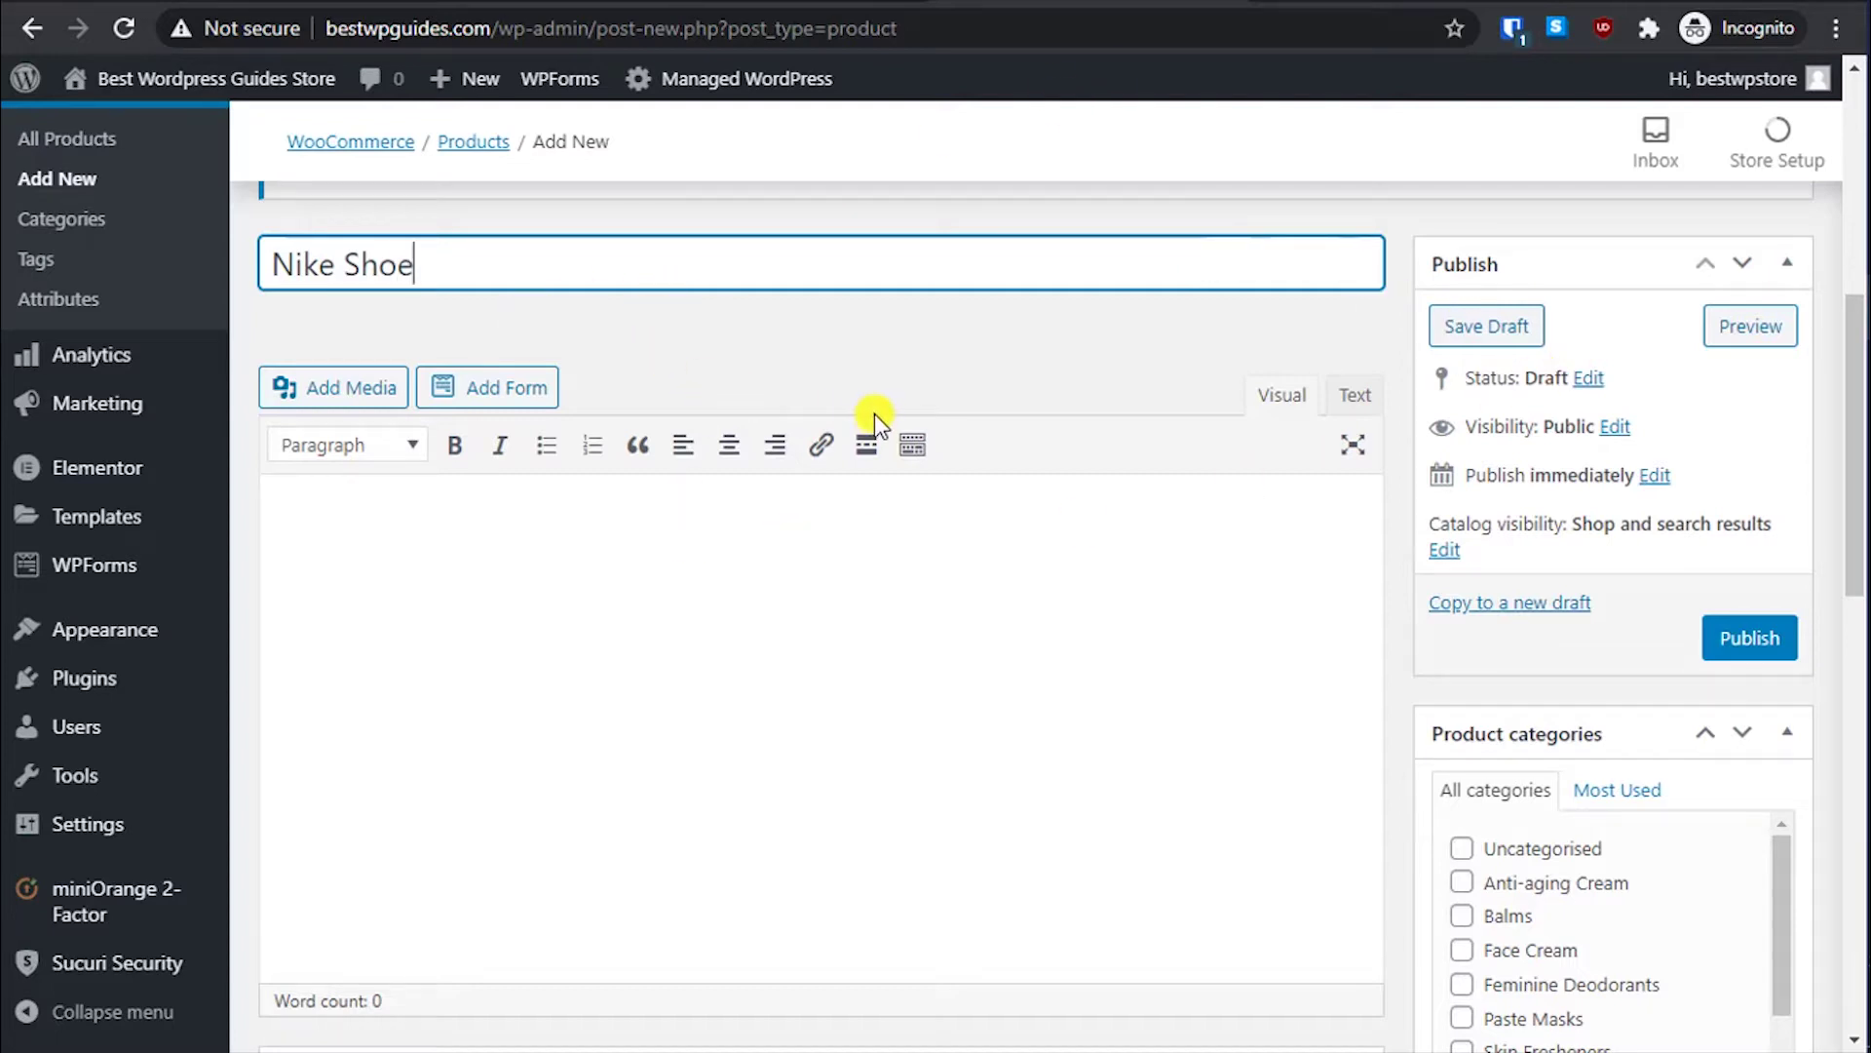
Step: Search the web for "lore ipsum" in a separate browser page and open the lipsum.com generator site
click(866, 688)
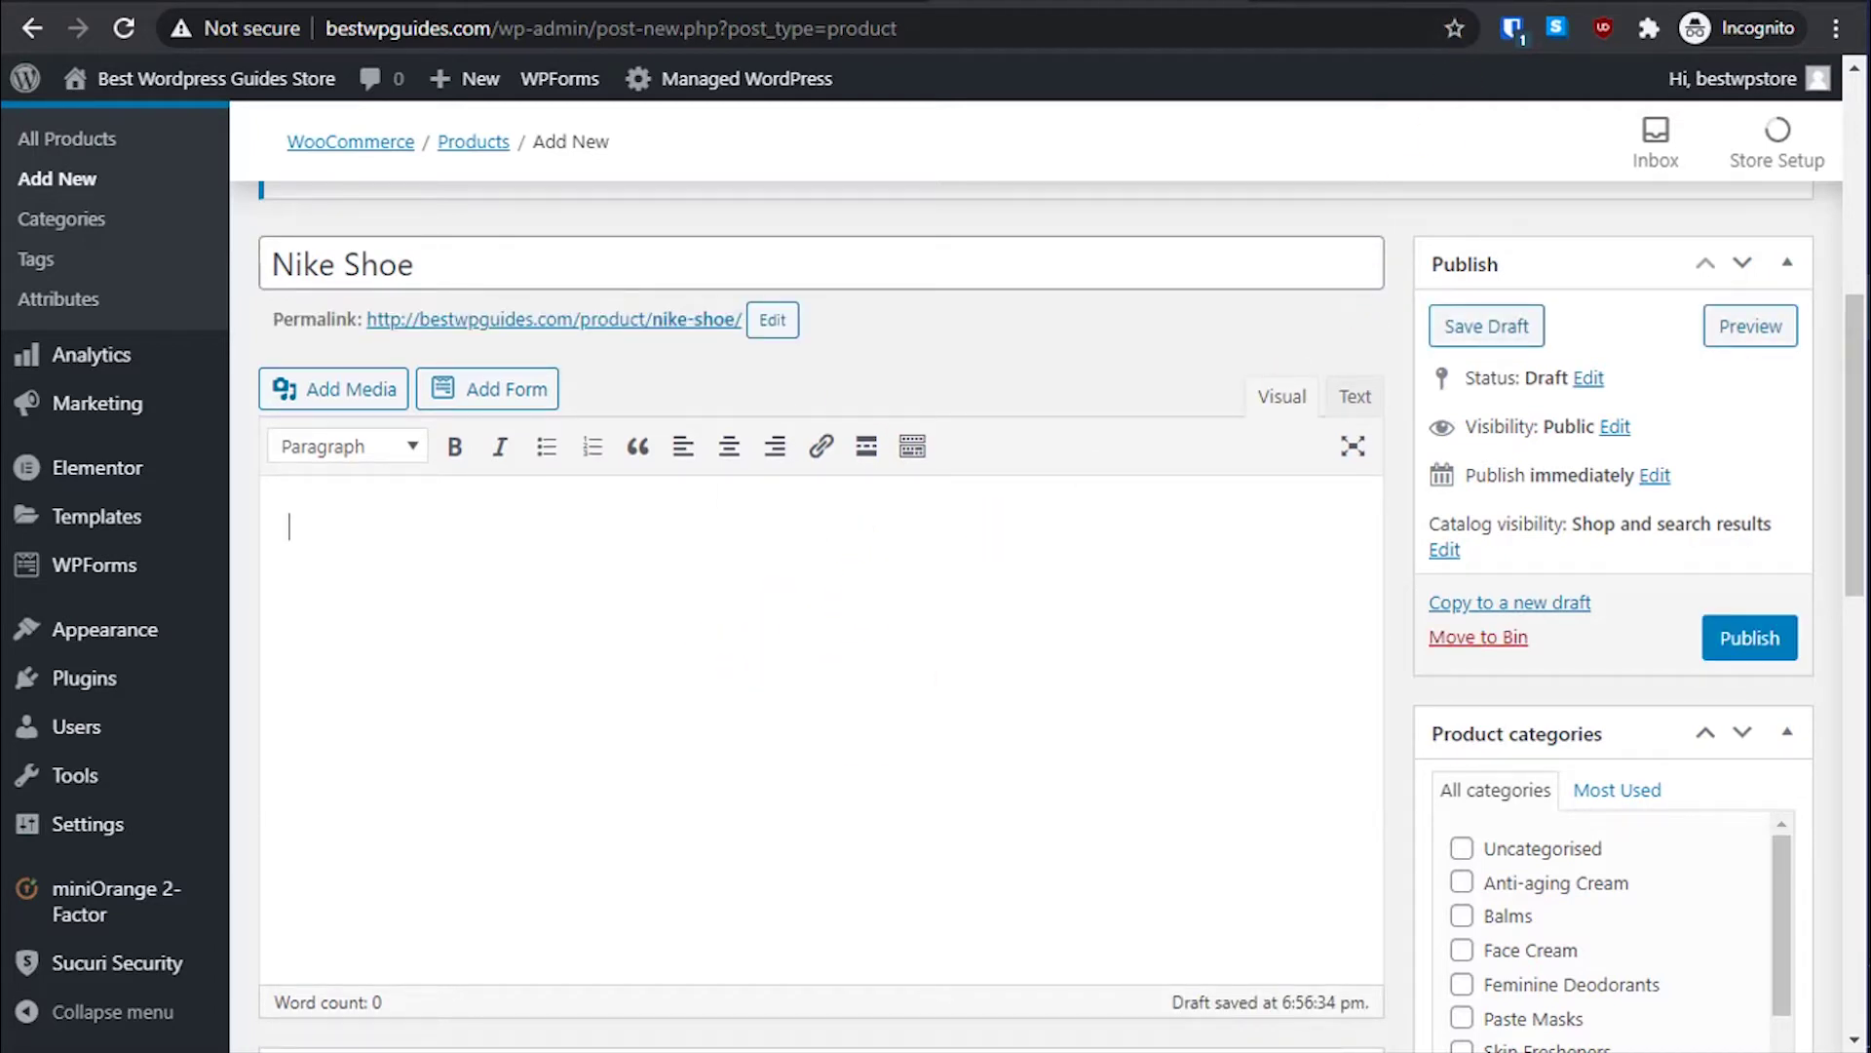
key(ctrl+shift+n)
text(lor)
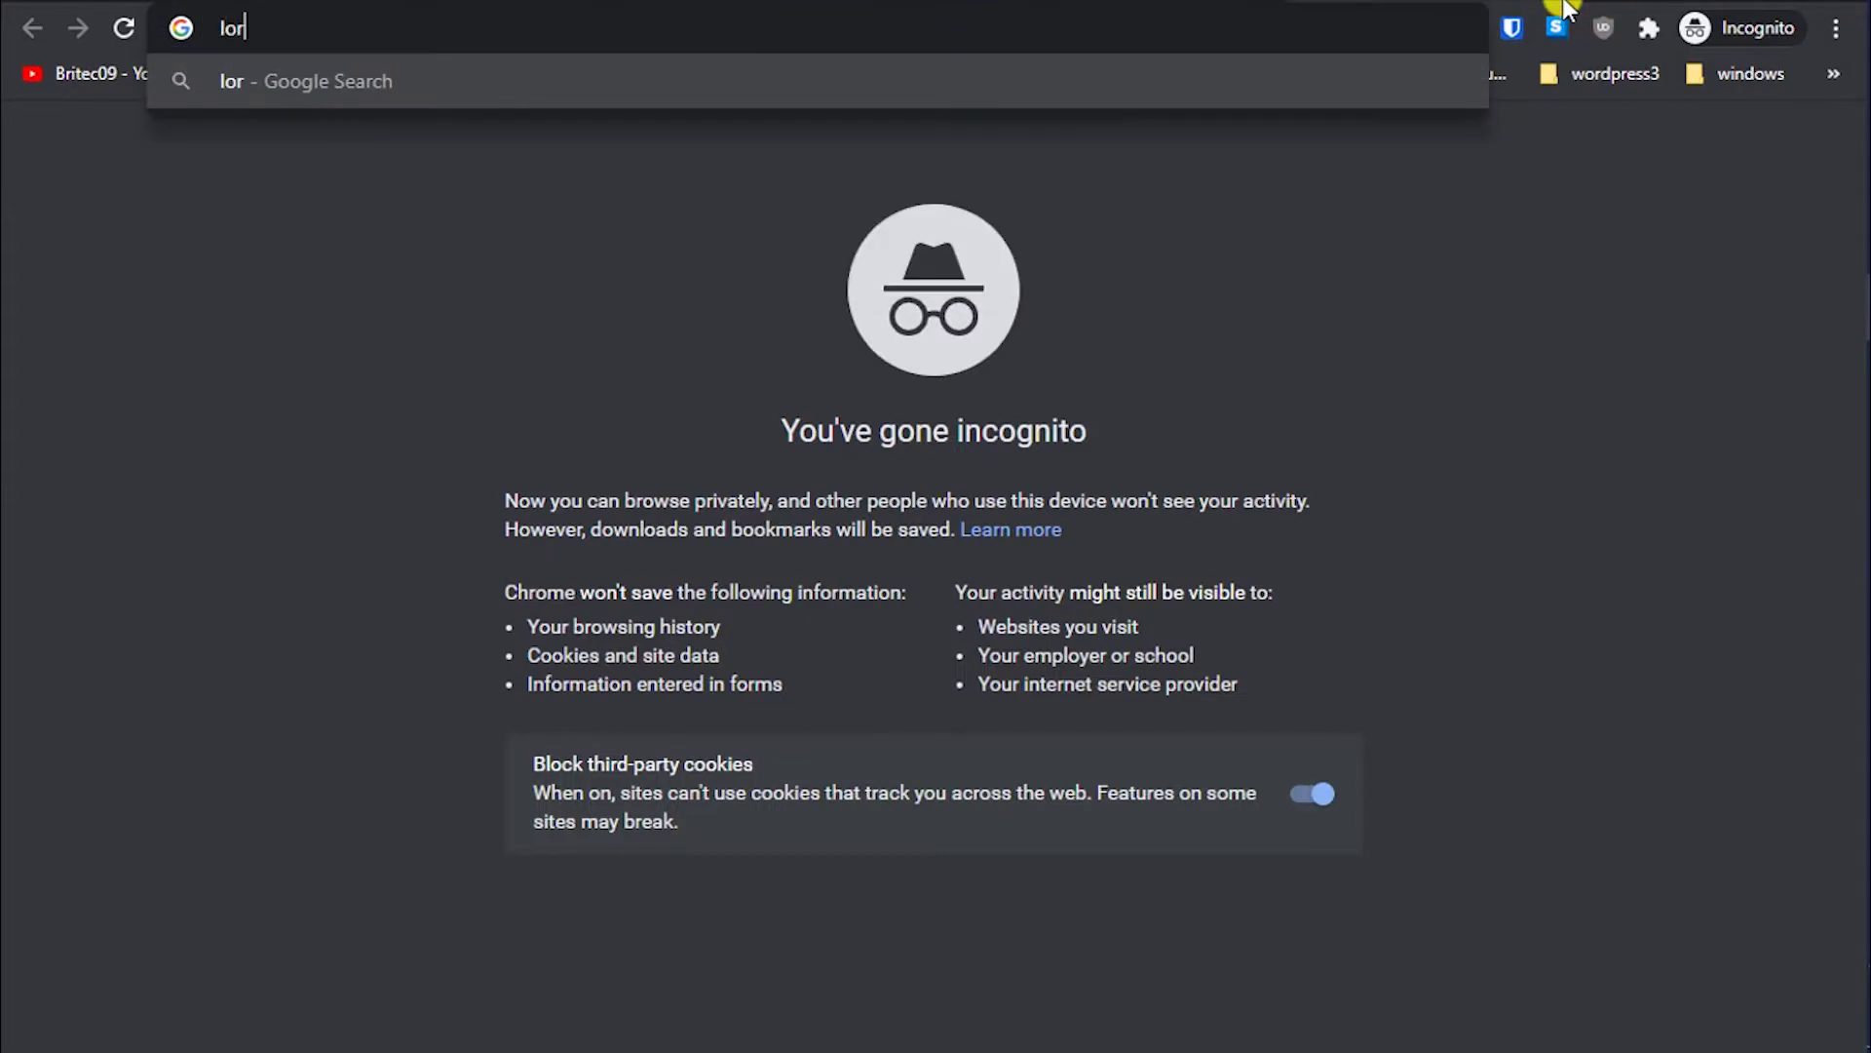
text(e ipsum)
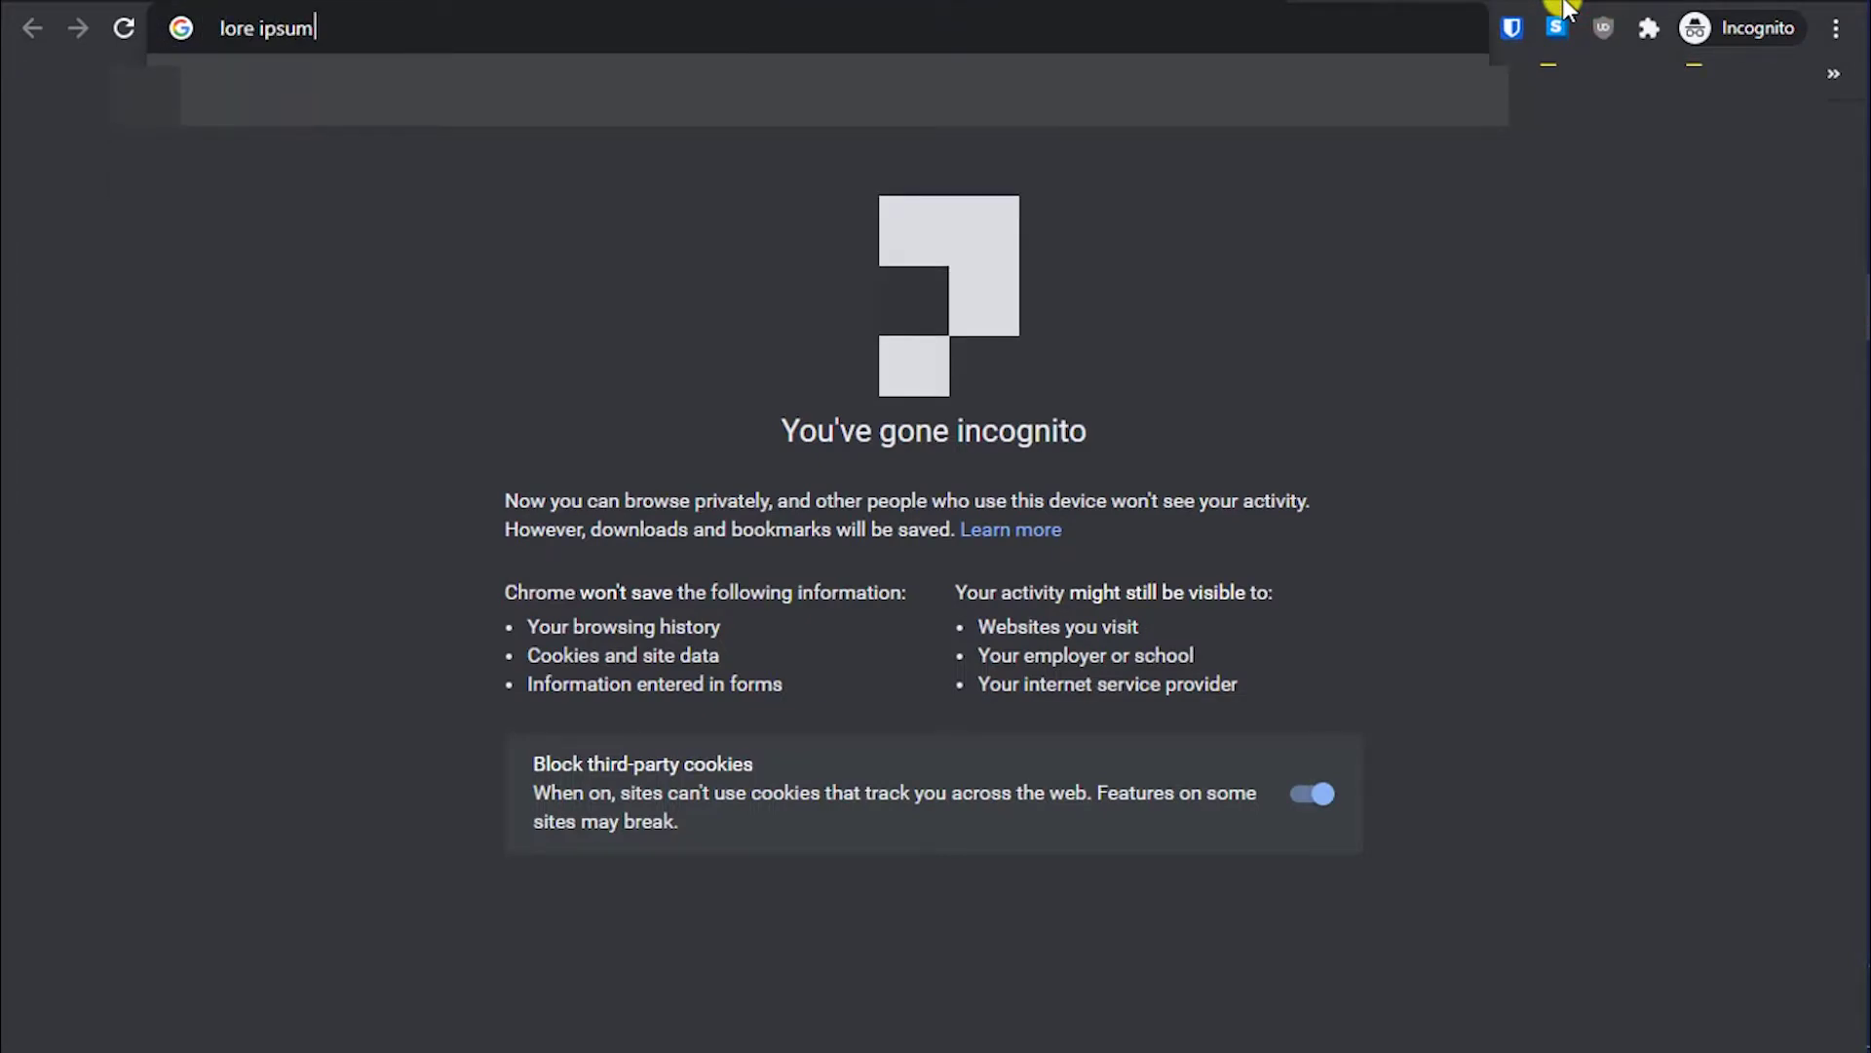
key(Return)
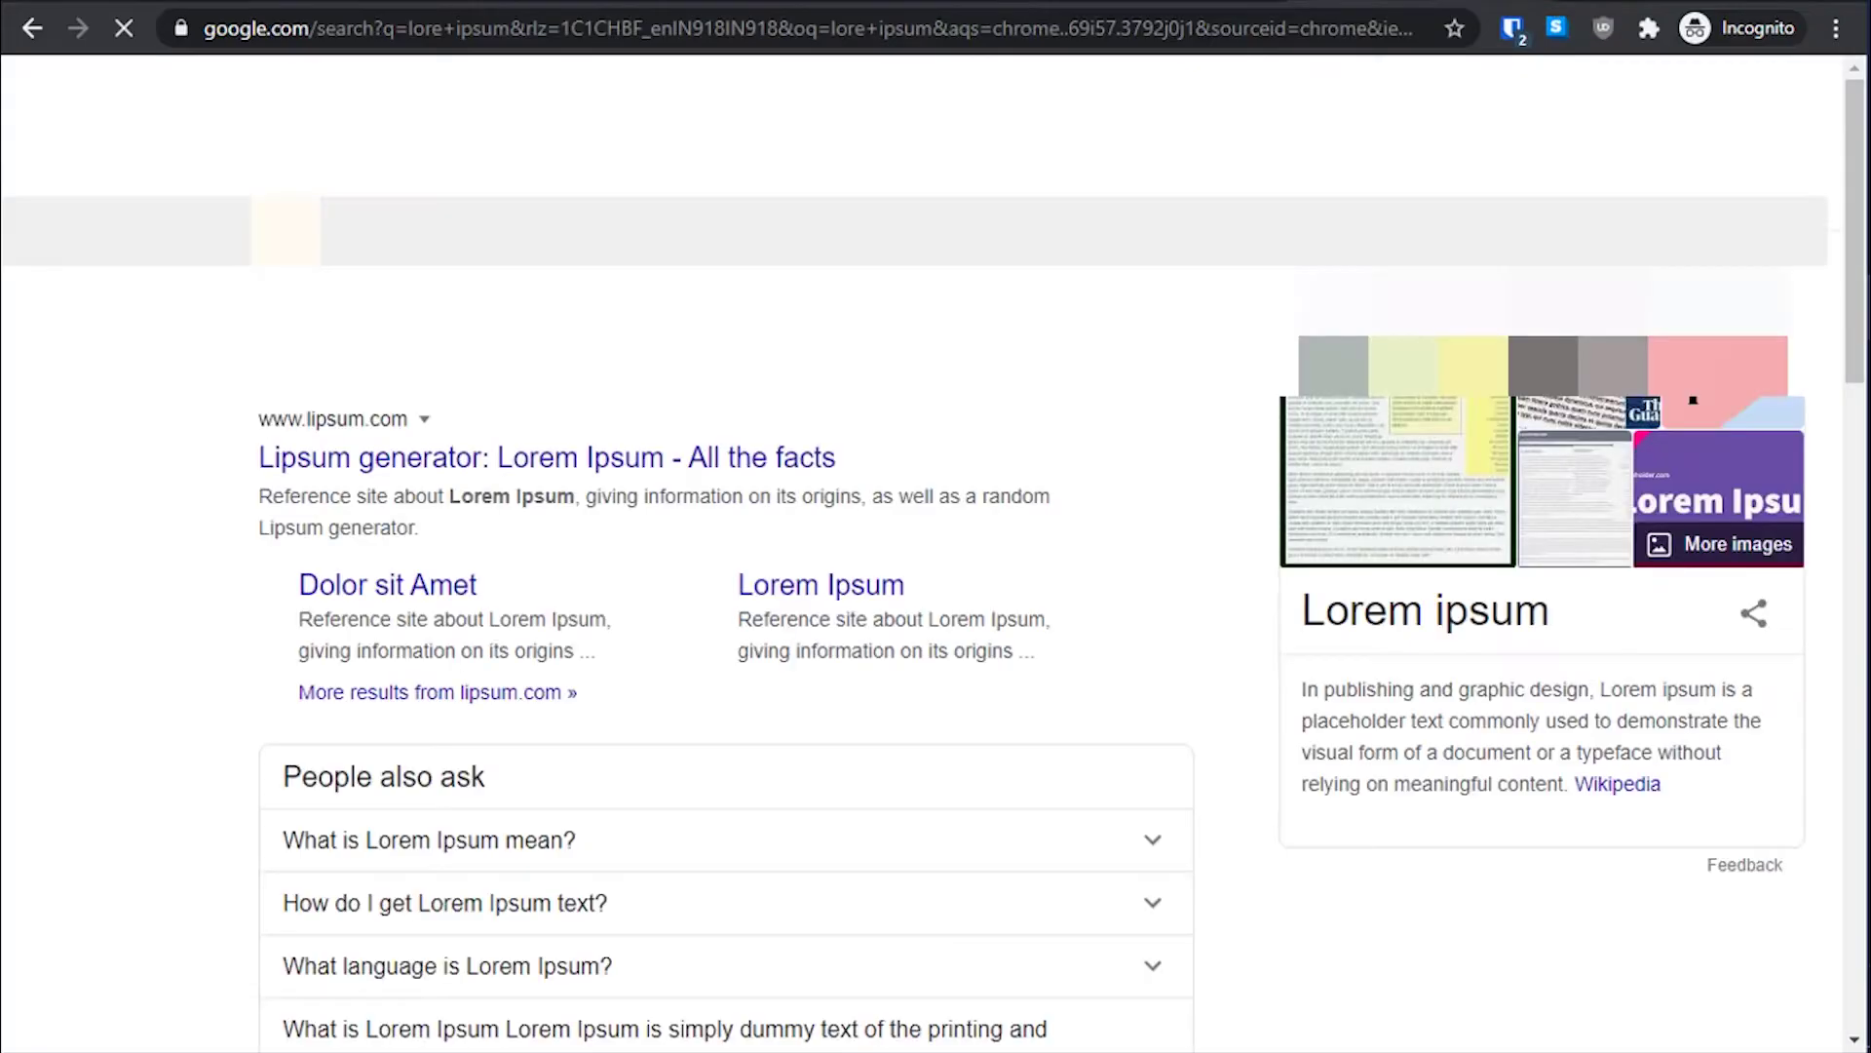
click(616, 452)
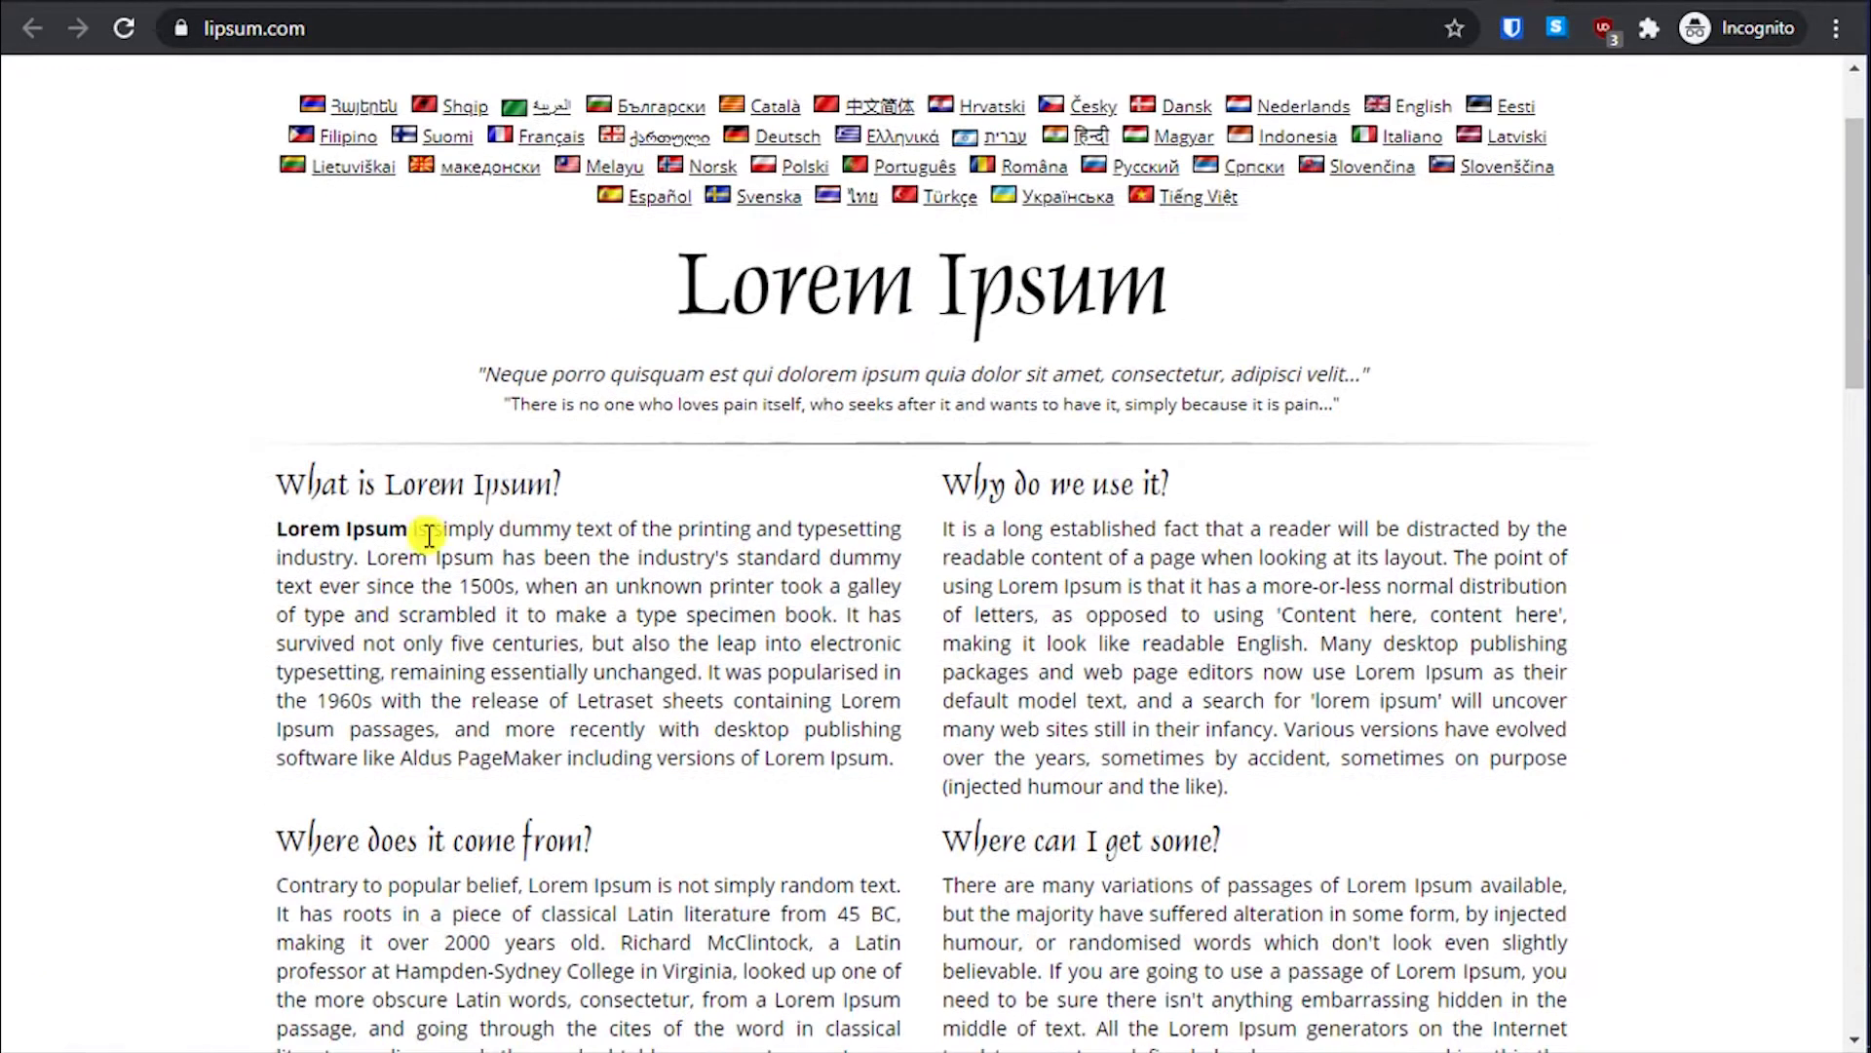
Step: Copy most of the "What is Lorem Ipsum?" paragraph into the product description and complete its opening word with the missing "L"
drag(277, 527, 734, 735)
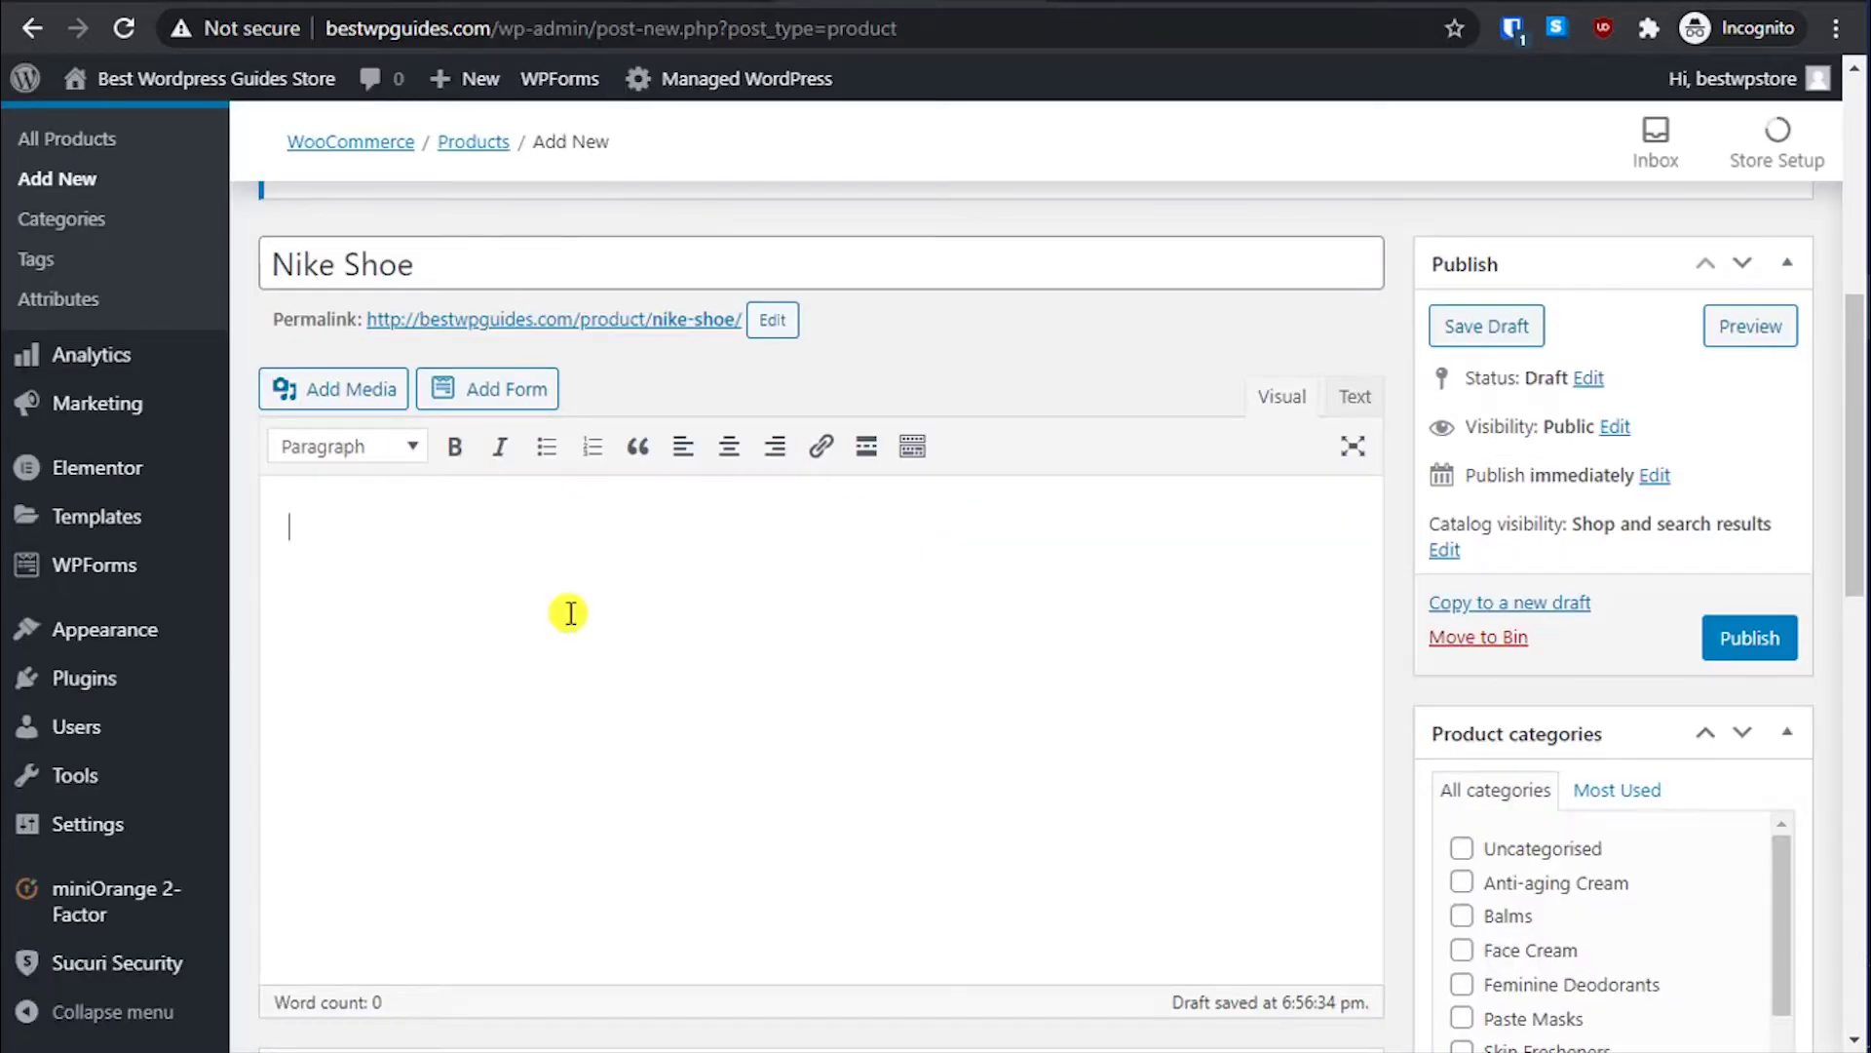
text(Lorem Ipsum is simply dummy text of the printing and typesetting industry. Lorem Ipsum has been the industry's standard dummy text ever since the 1500s, when an unknown printer took a galley of type and scrambled it to make a type specimen book. It has survived not only five centuries, but also the leap into electronic typesetting, remaining essentially unchanged. It was popularised in the 1960s with the release of Letraset sheets containing Lorem Ipsum passages, and more recently with de)
click(290, 527)
text(L)
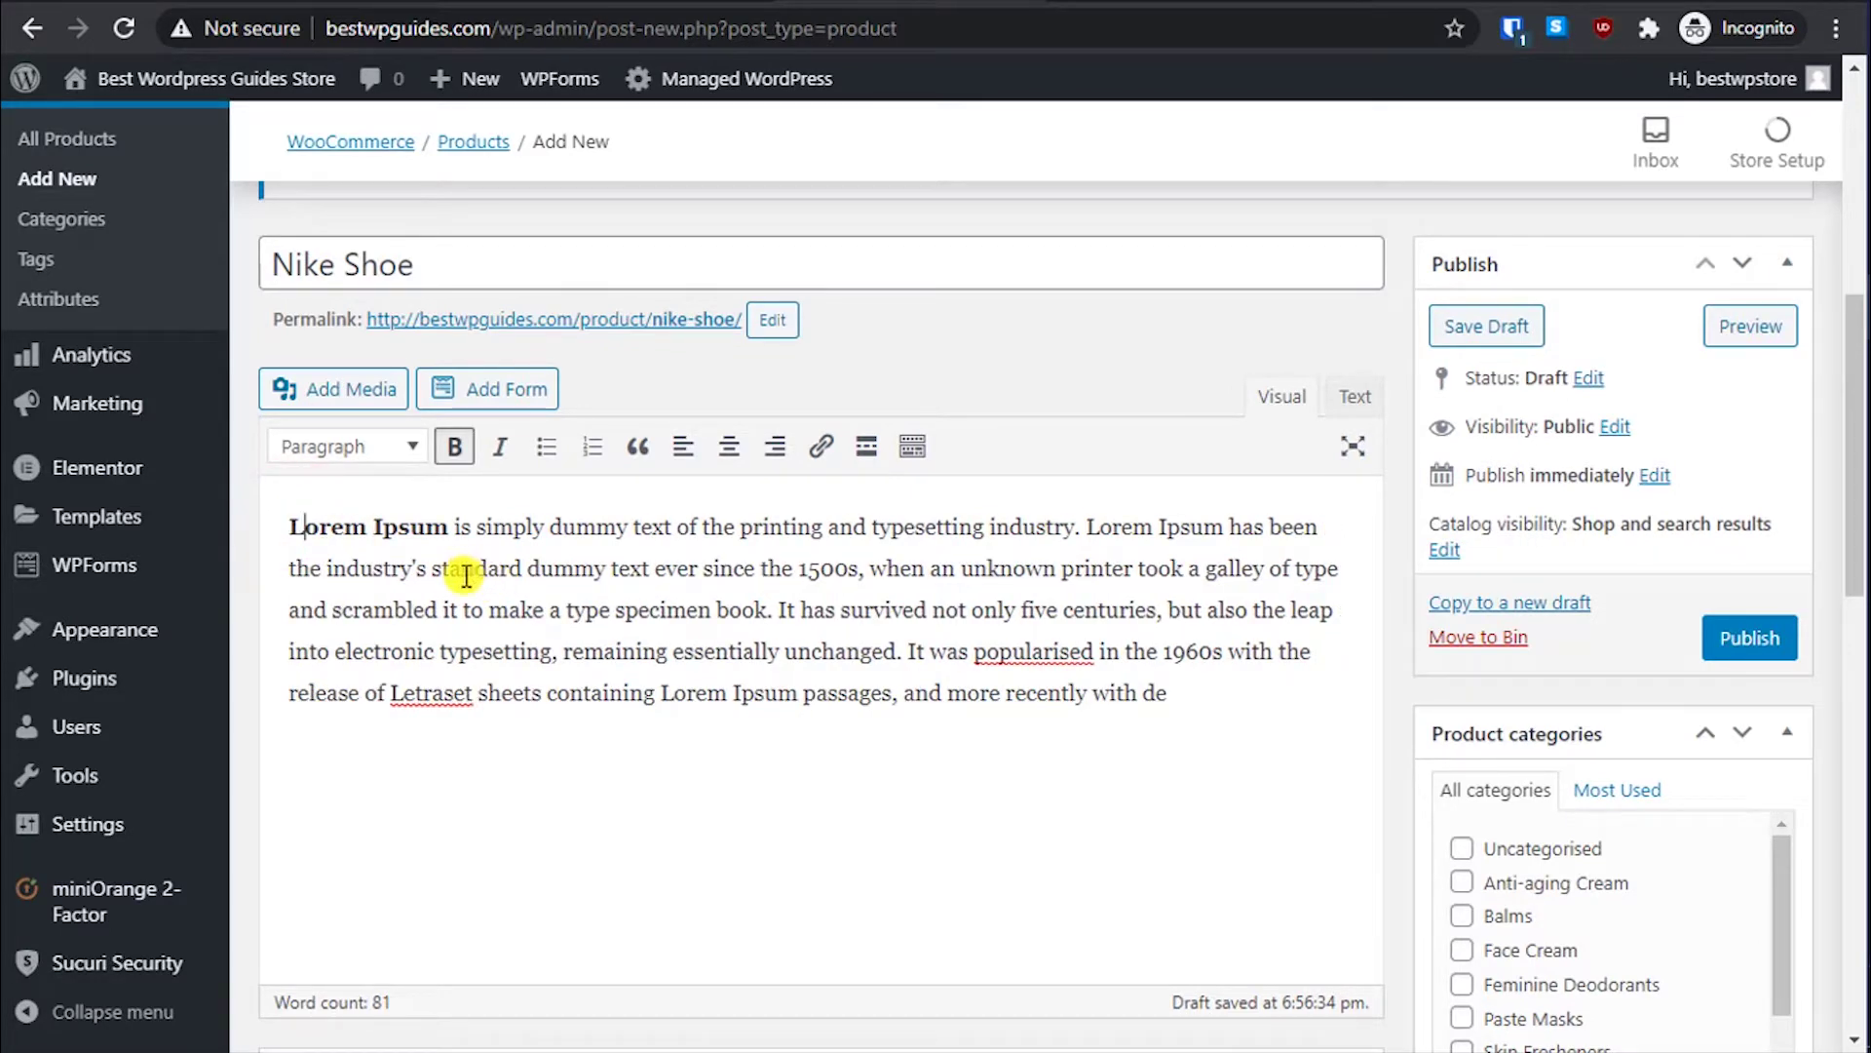
Step: Look through the product types in the product data and choose Simple product
scroll(746, 600, down, 5)
scroll(752, 623, down, 2)
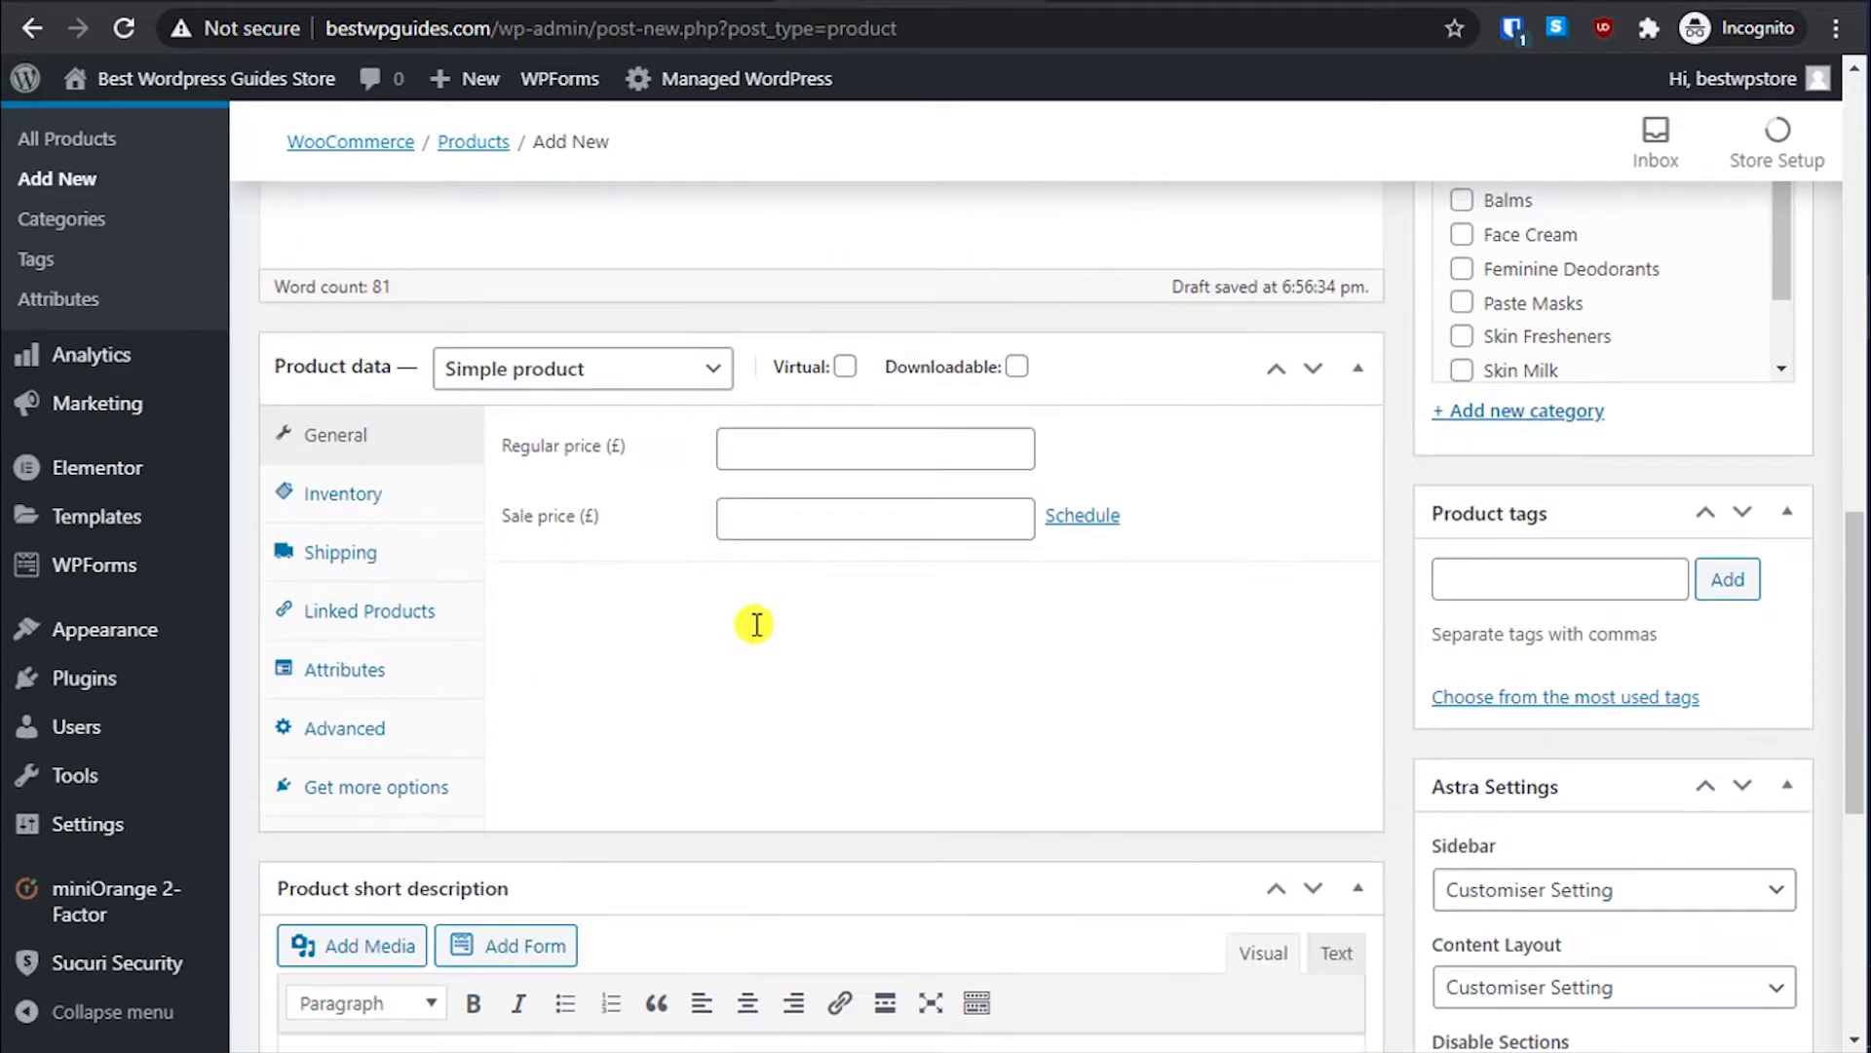
scroll(731, 616, up, 5)
scroll(727, 618, down, 4)
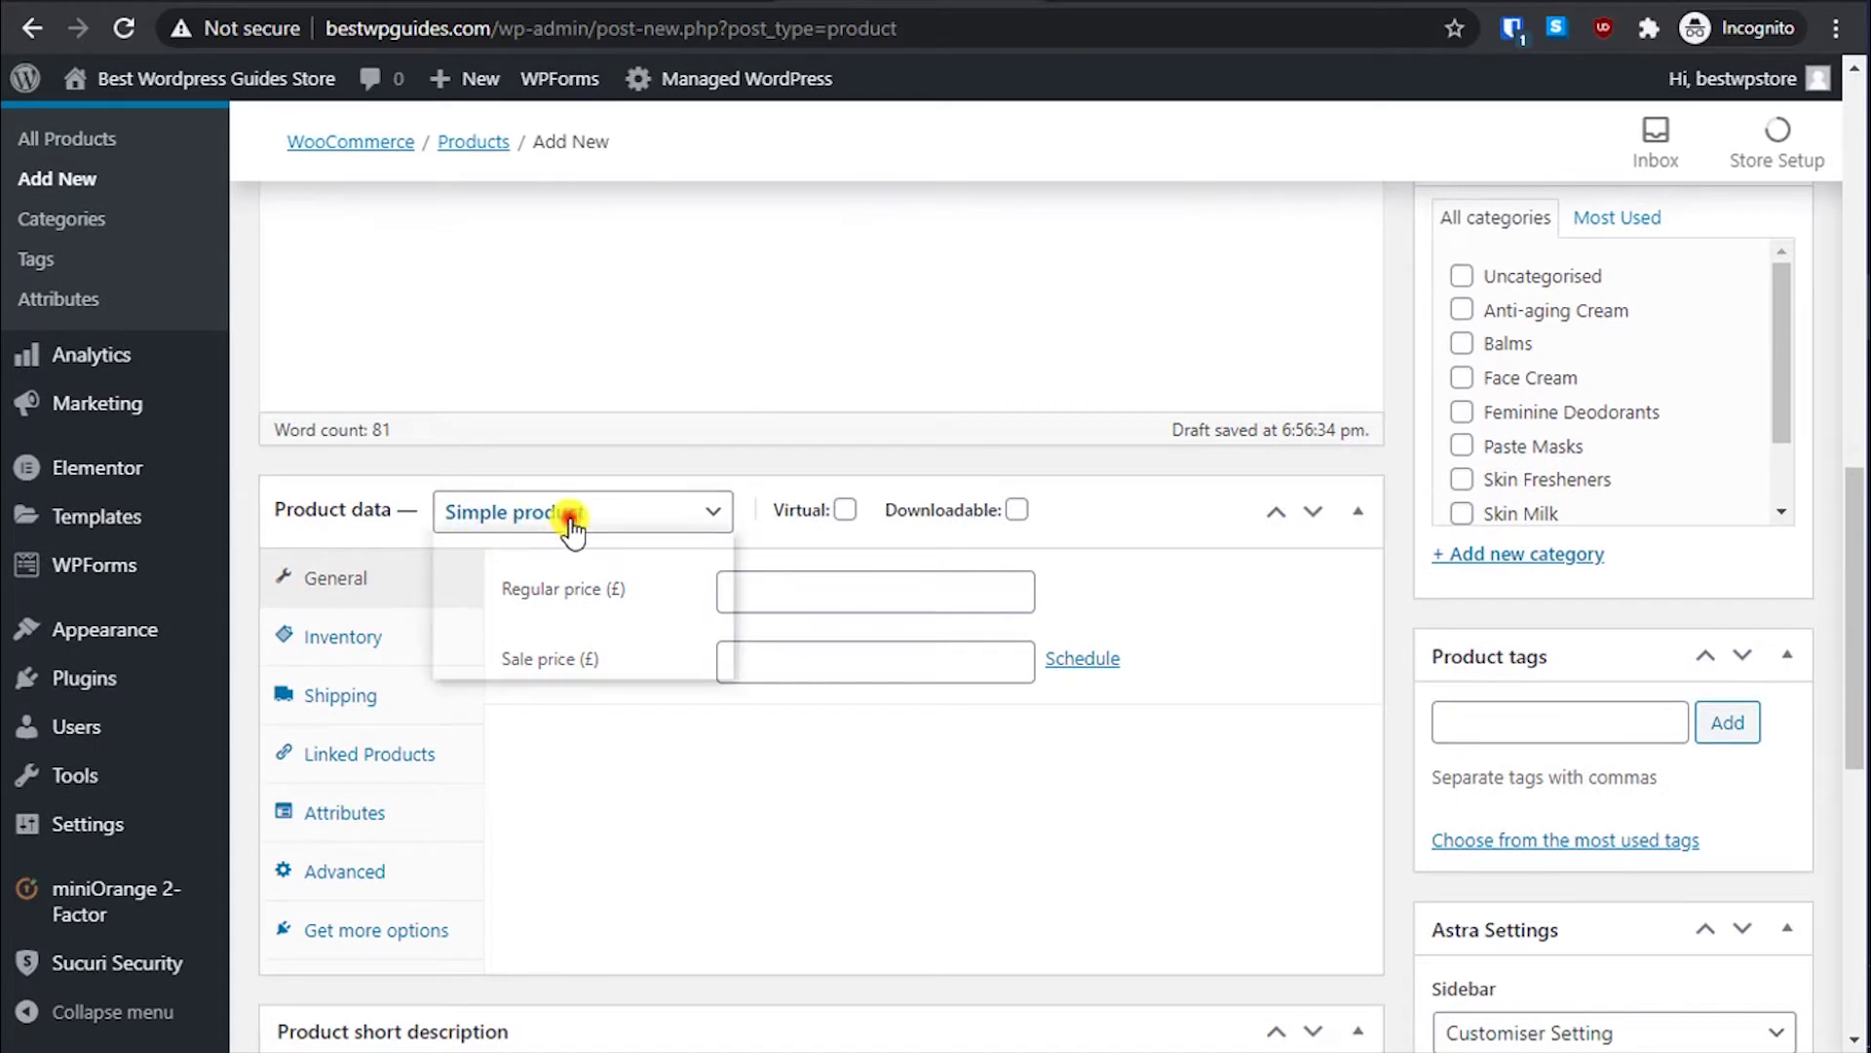
click(567, 517)
click(572, 517)
click(569, 517)
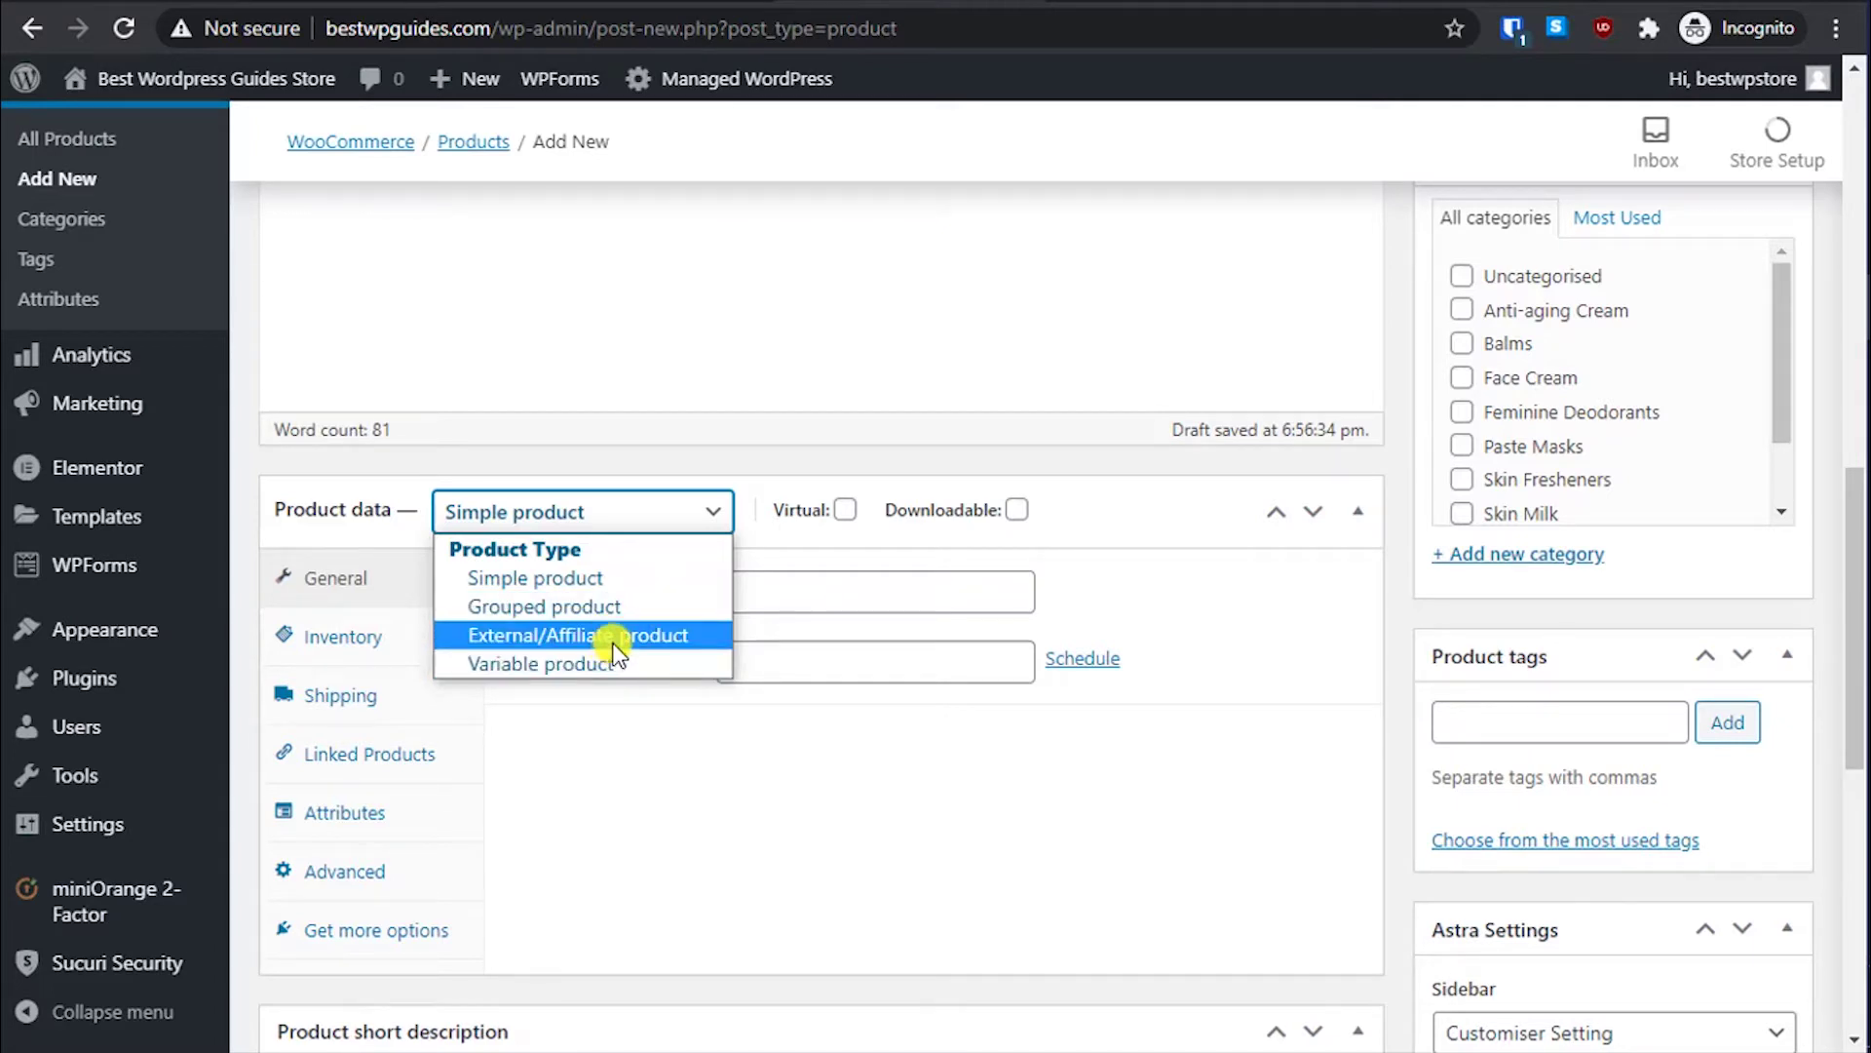
click(640, 587)
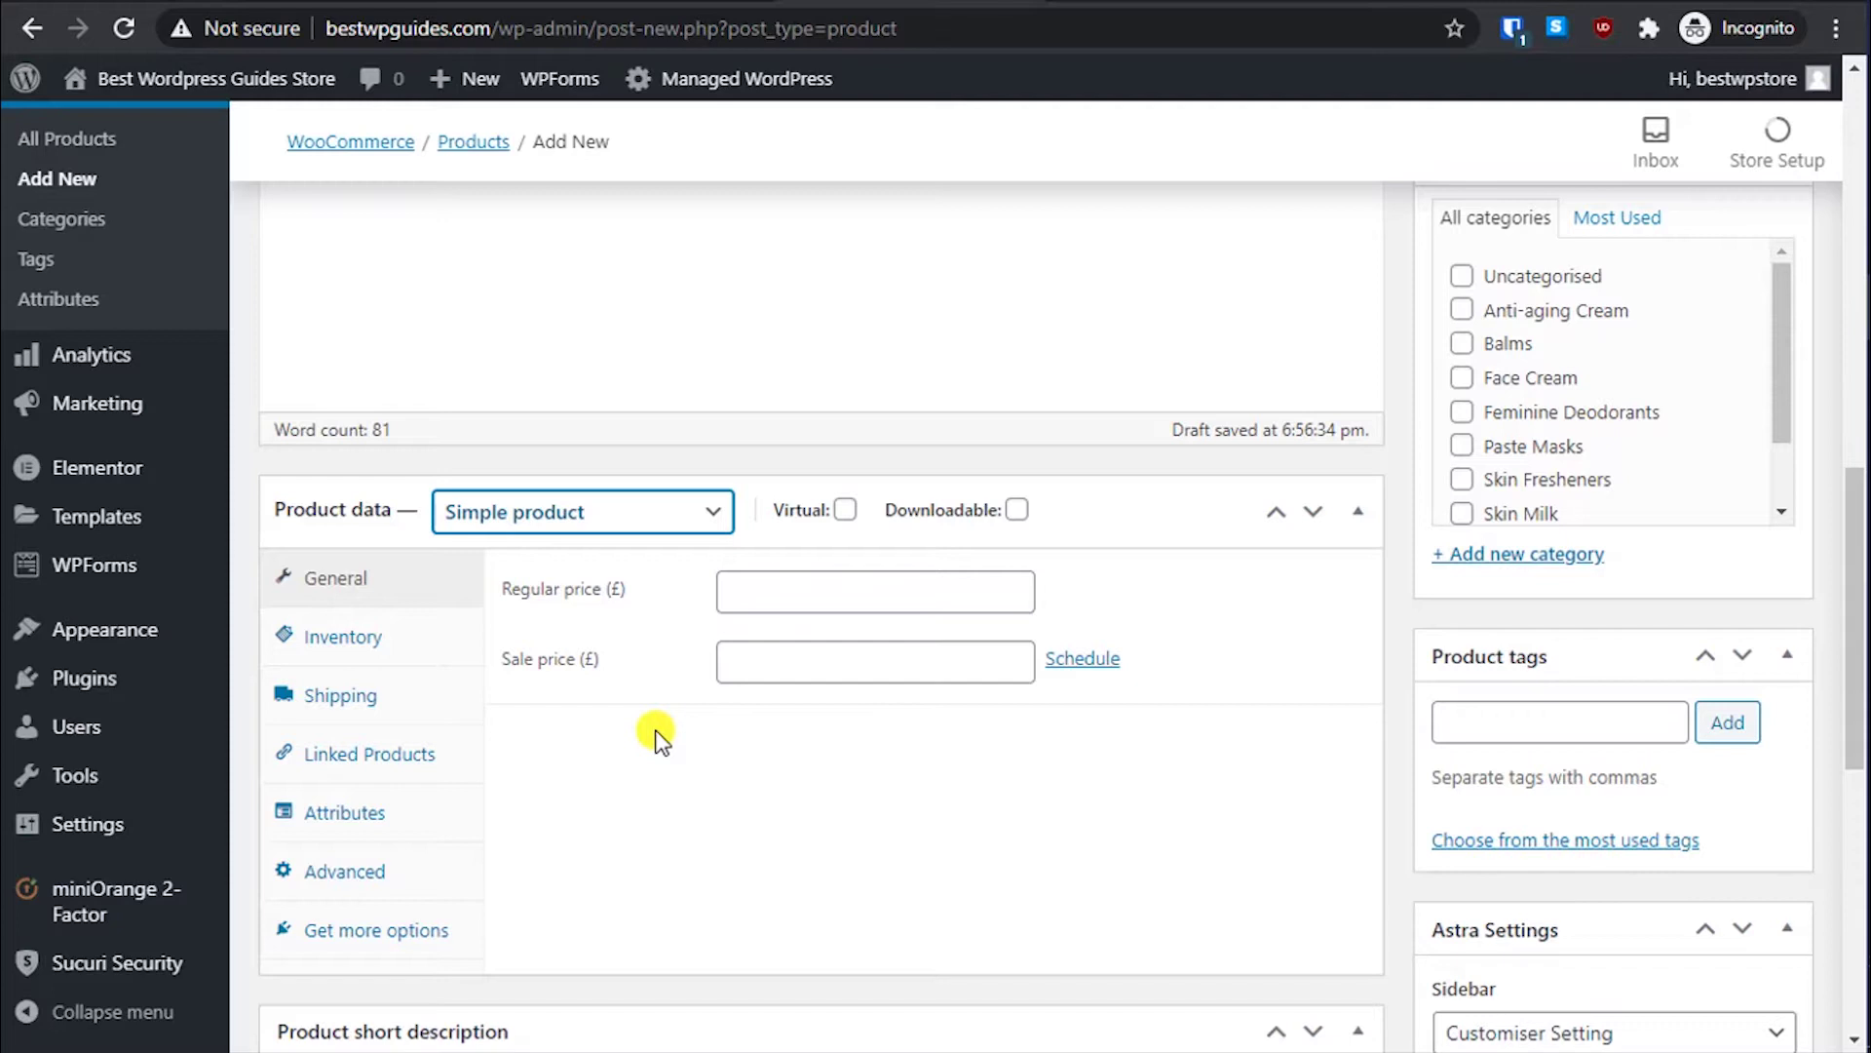
click(655, 688)
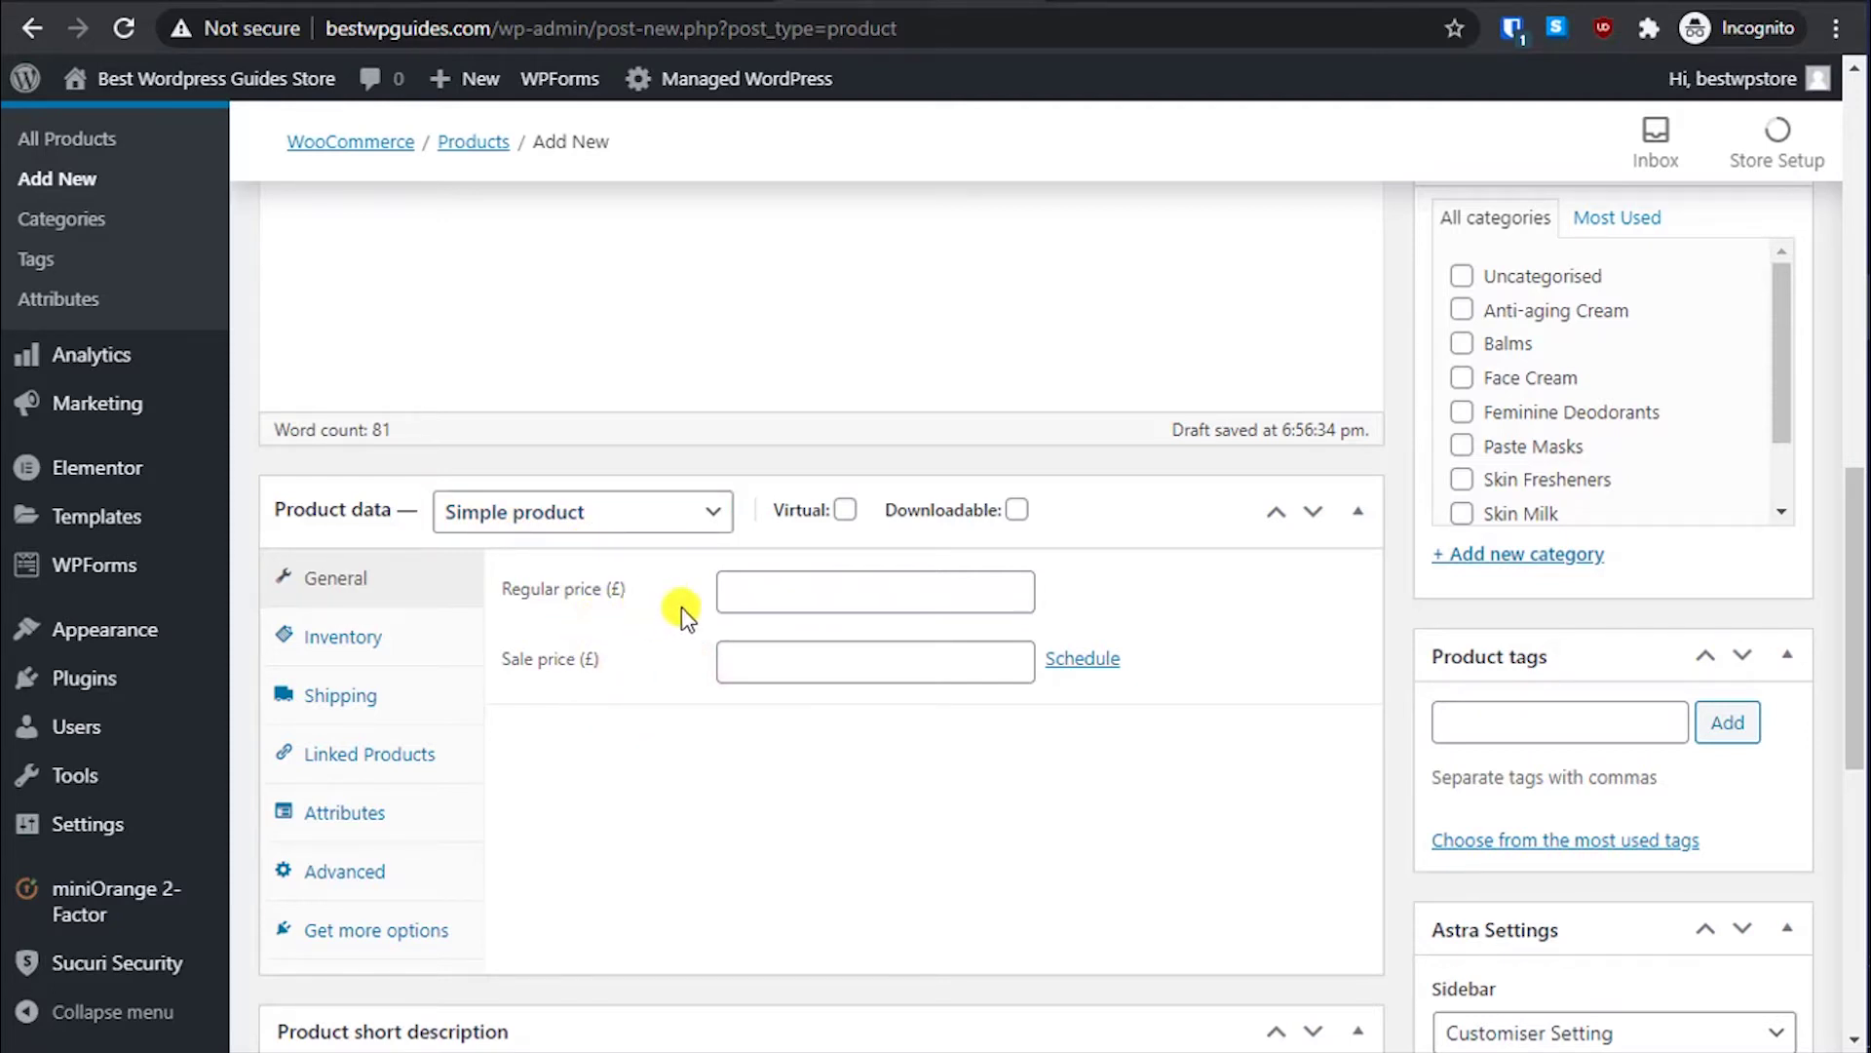
Step: Set the product's regular price to £50 and its sale price to £39
click(782, 593)
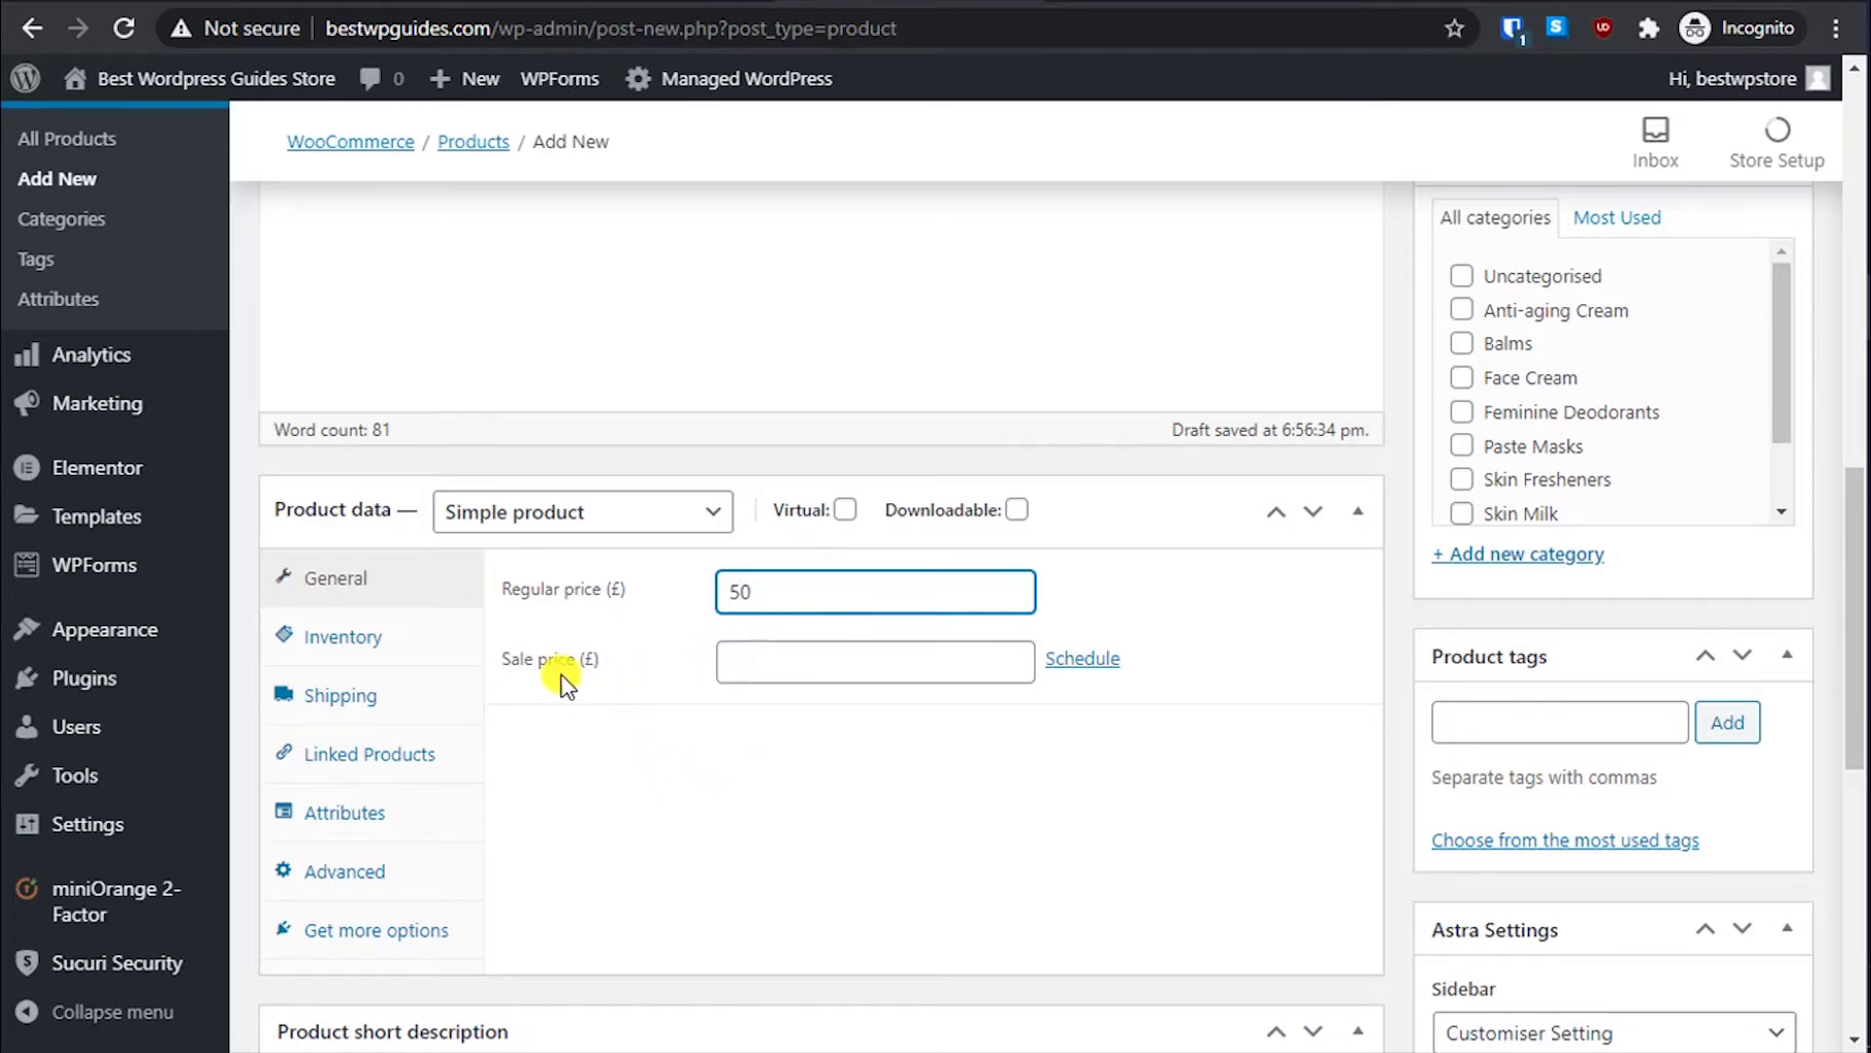
click(752, 673)
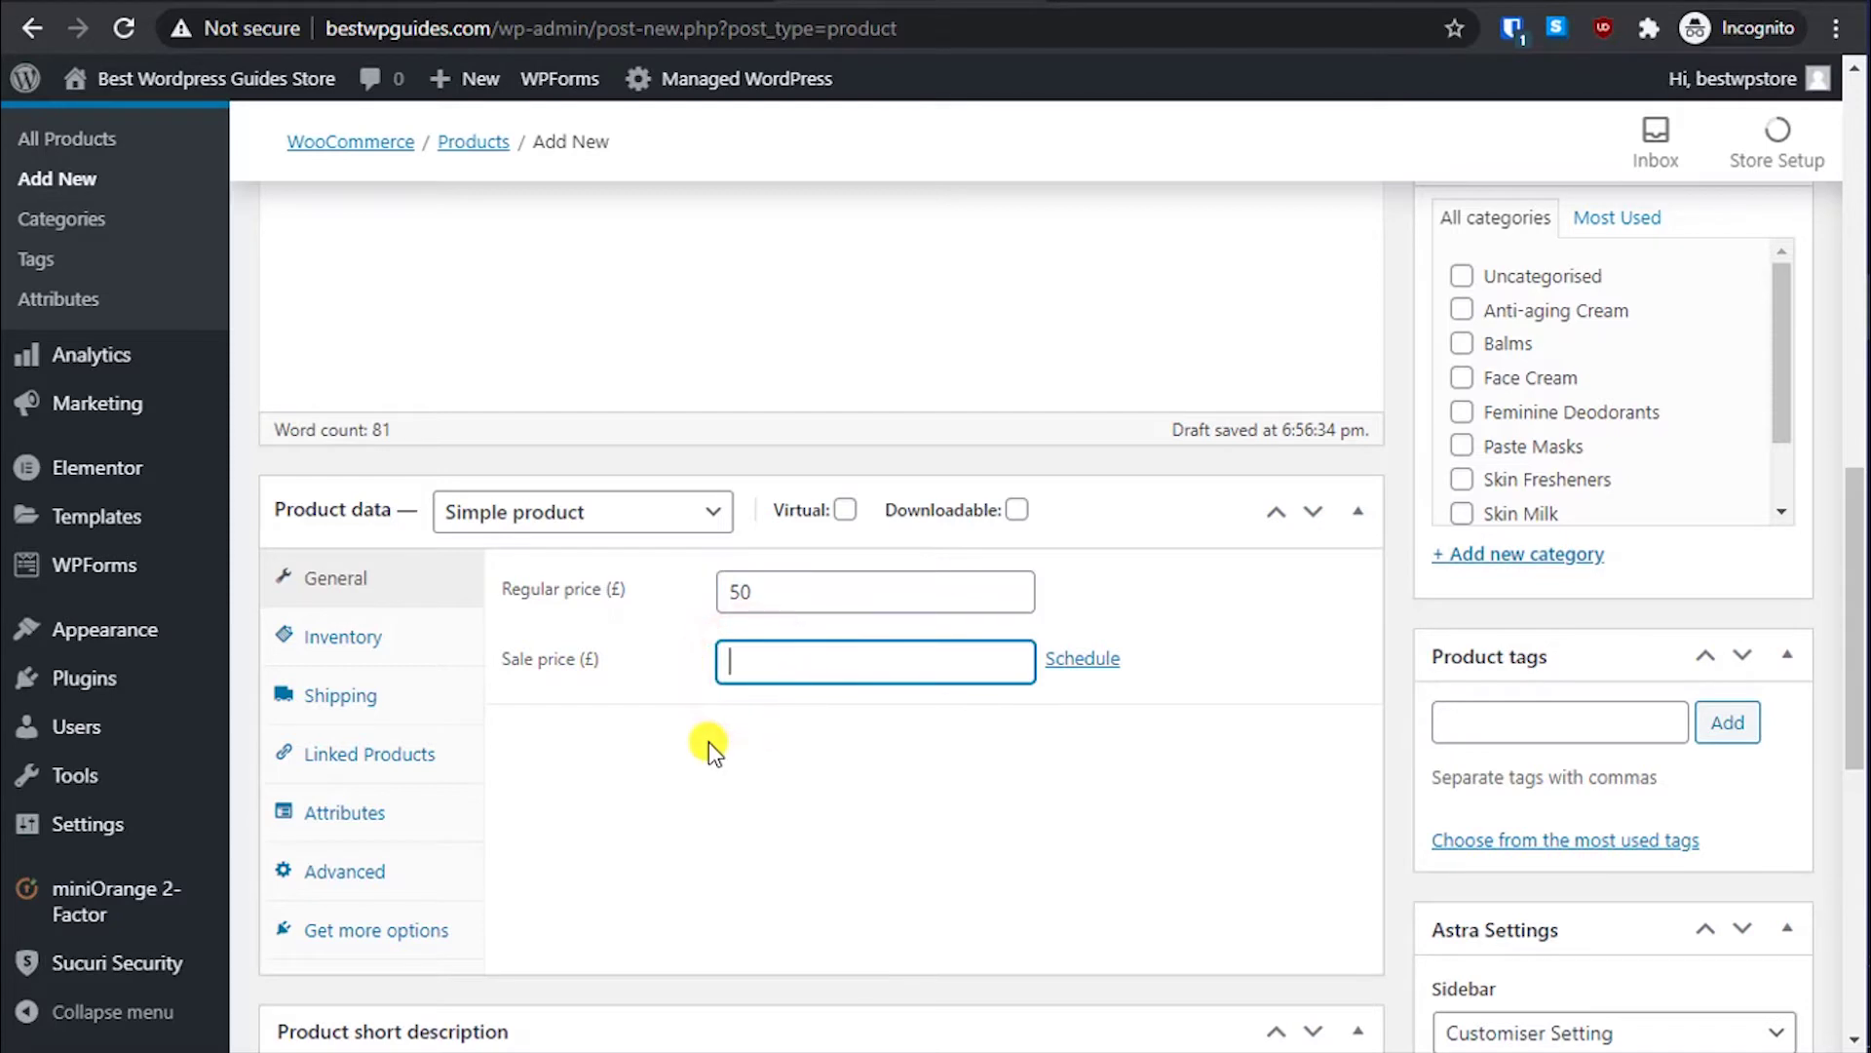
text(4)
text(0)
key(BackSpace)
key(BackSpace)
text(39)
click(1174, 938)
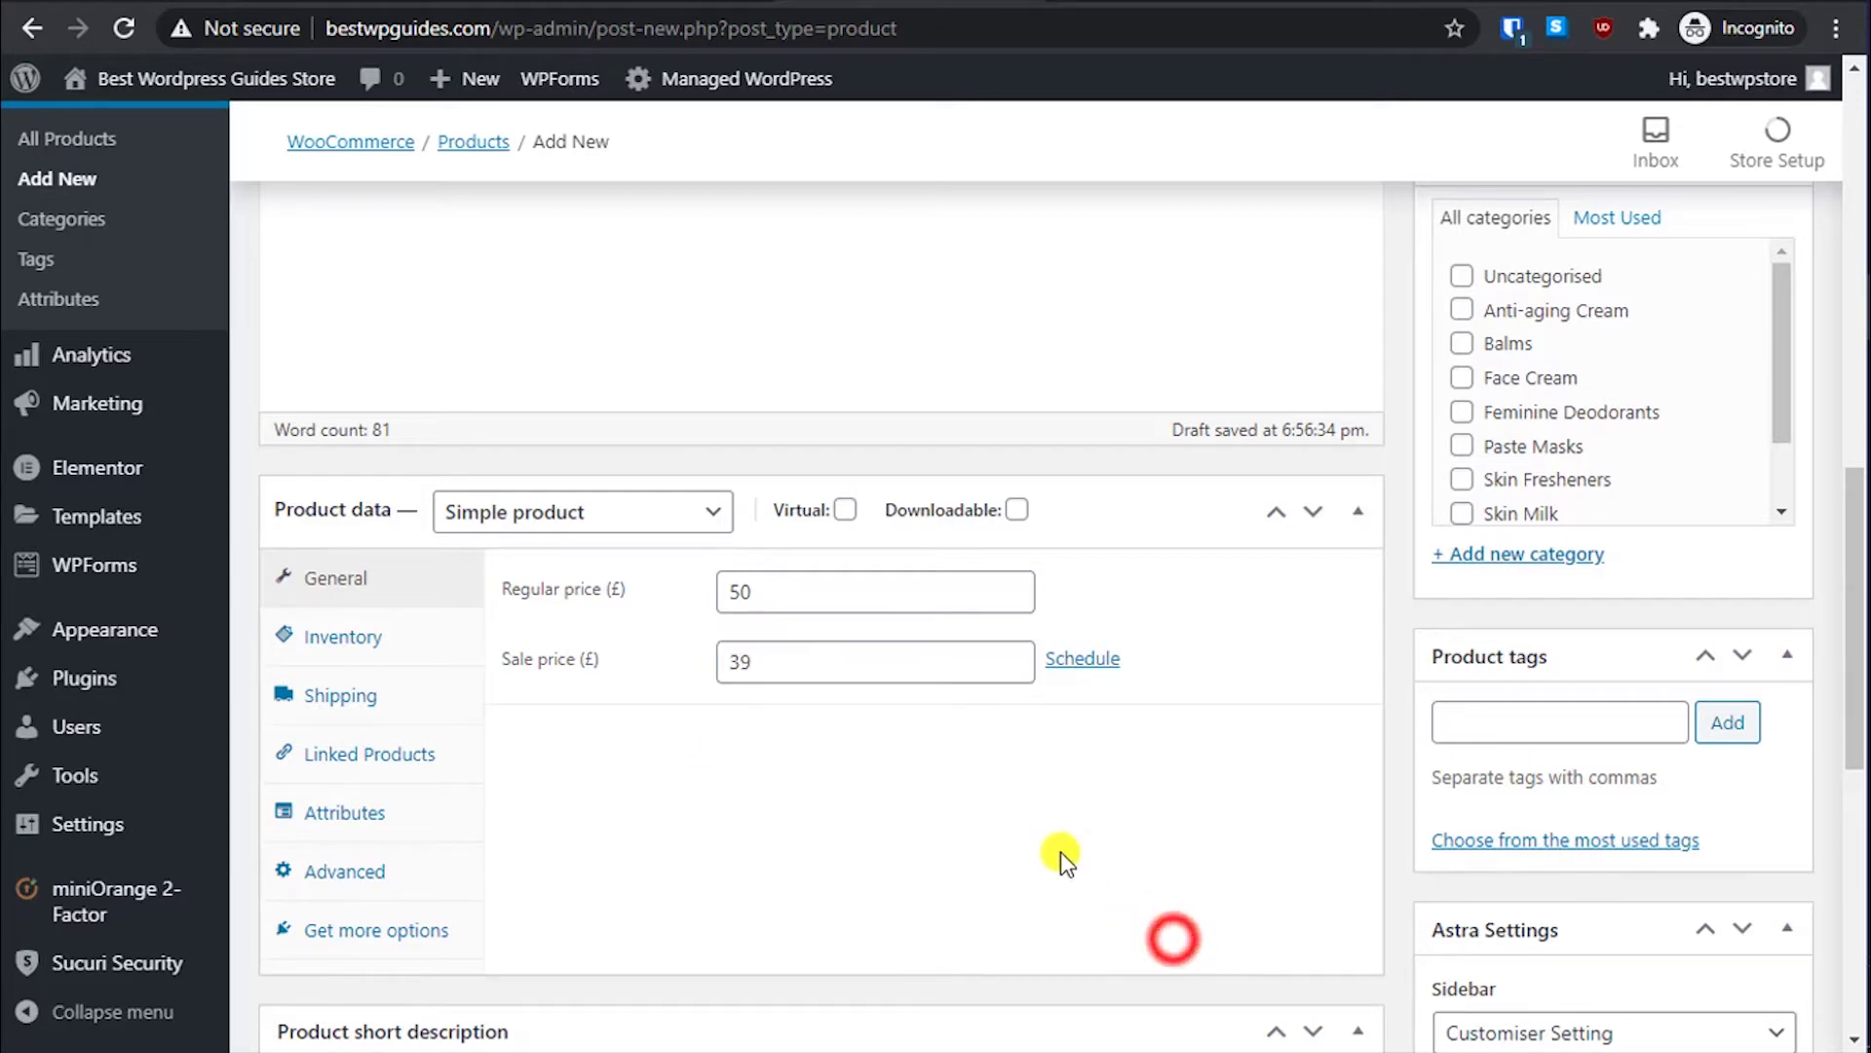
Step: Schedule the sale price to run from 2020-09-21 to 2020-09-24
click(1077, 660)
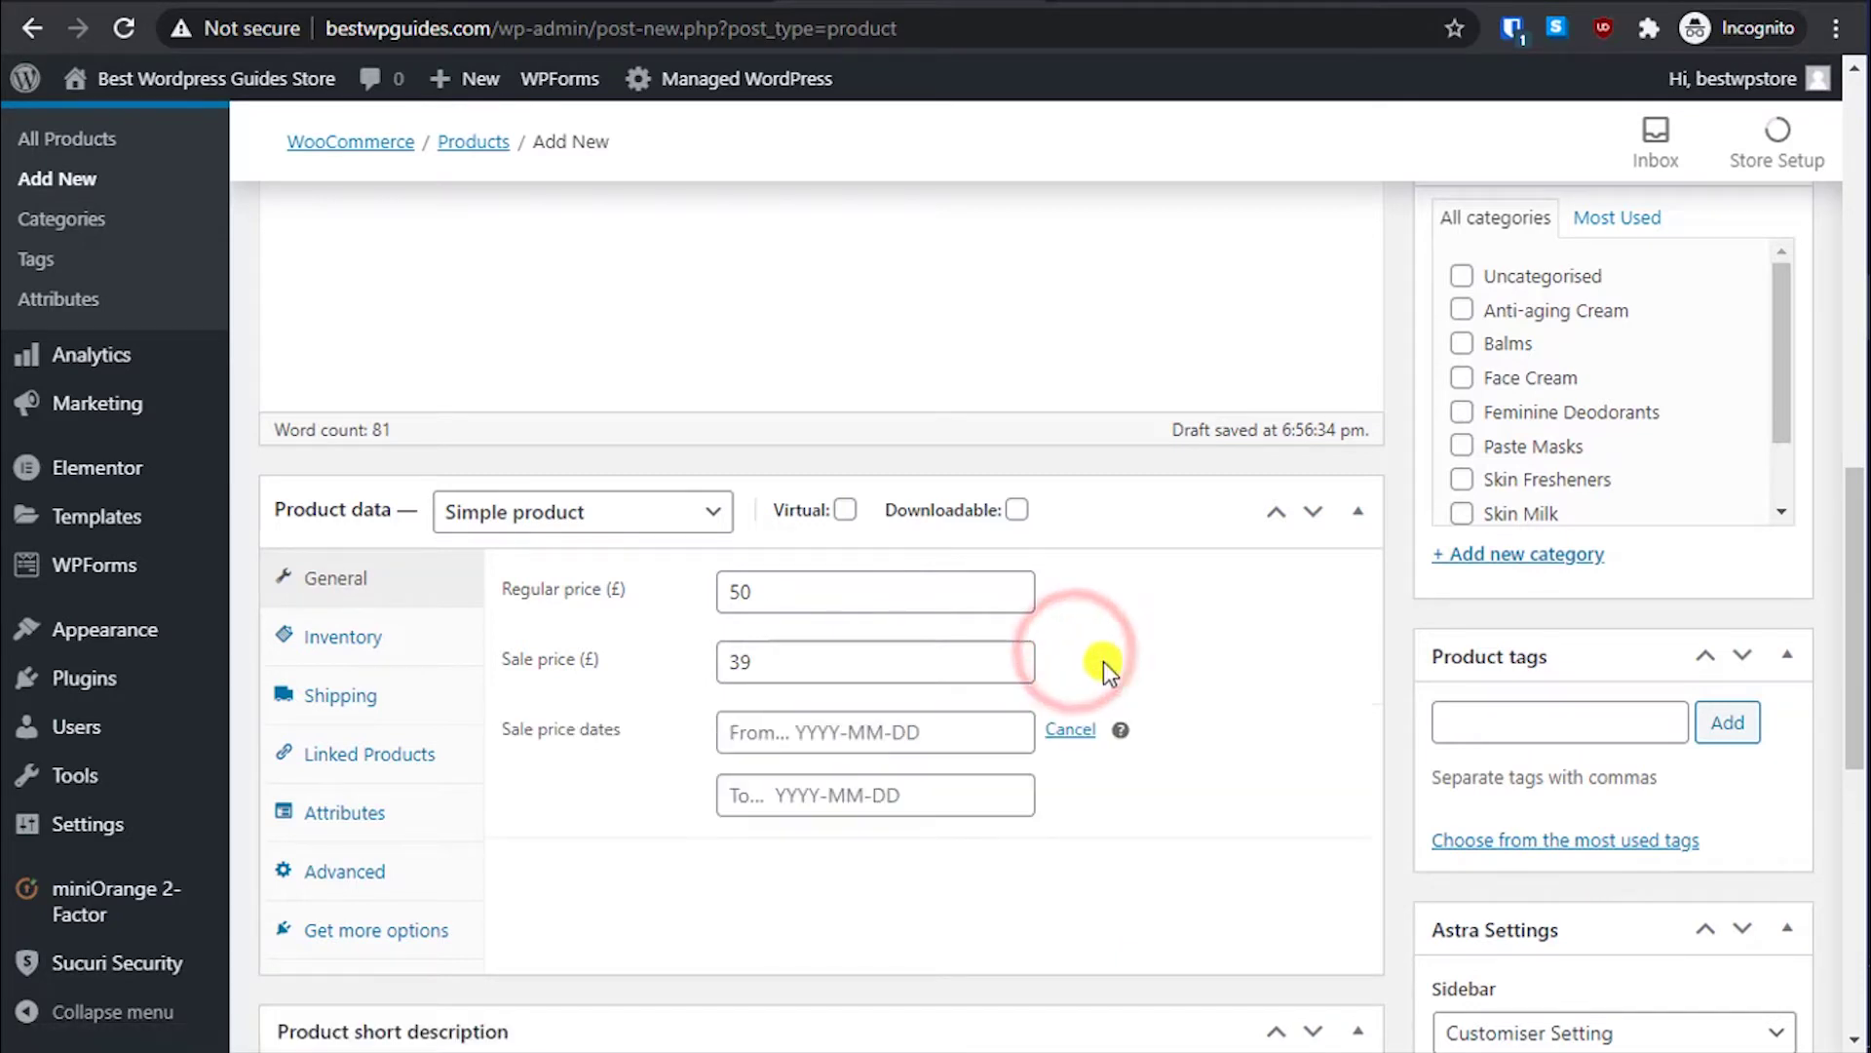
click(903, 731)
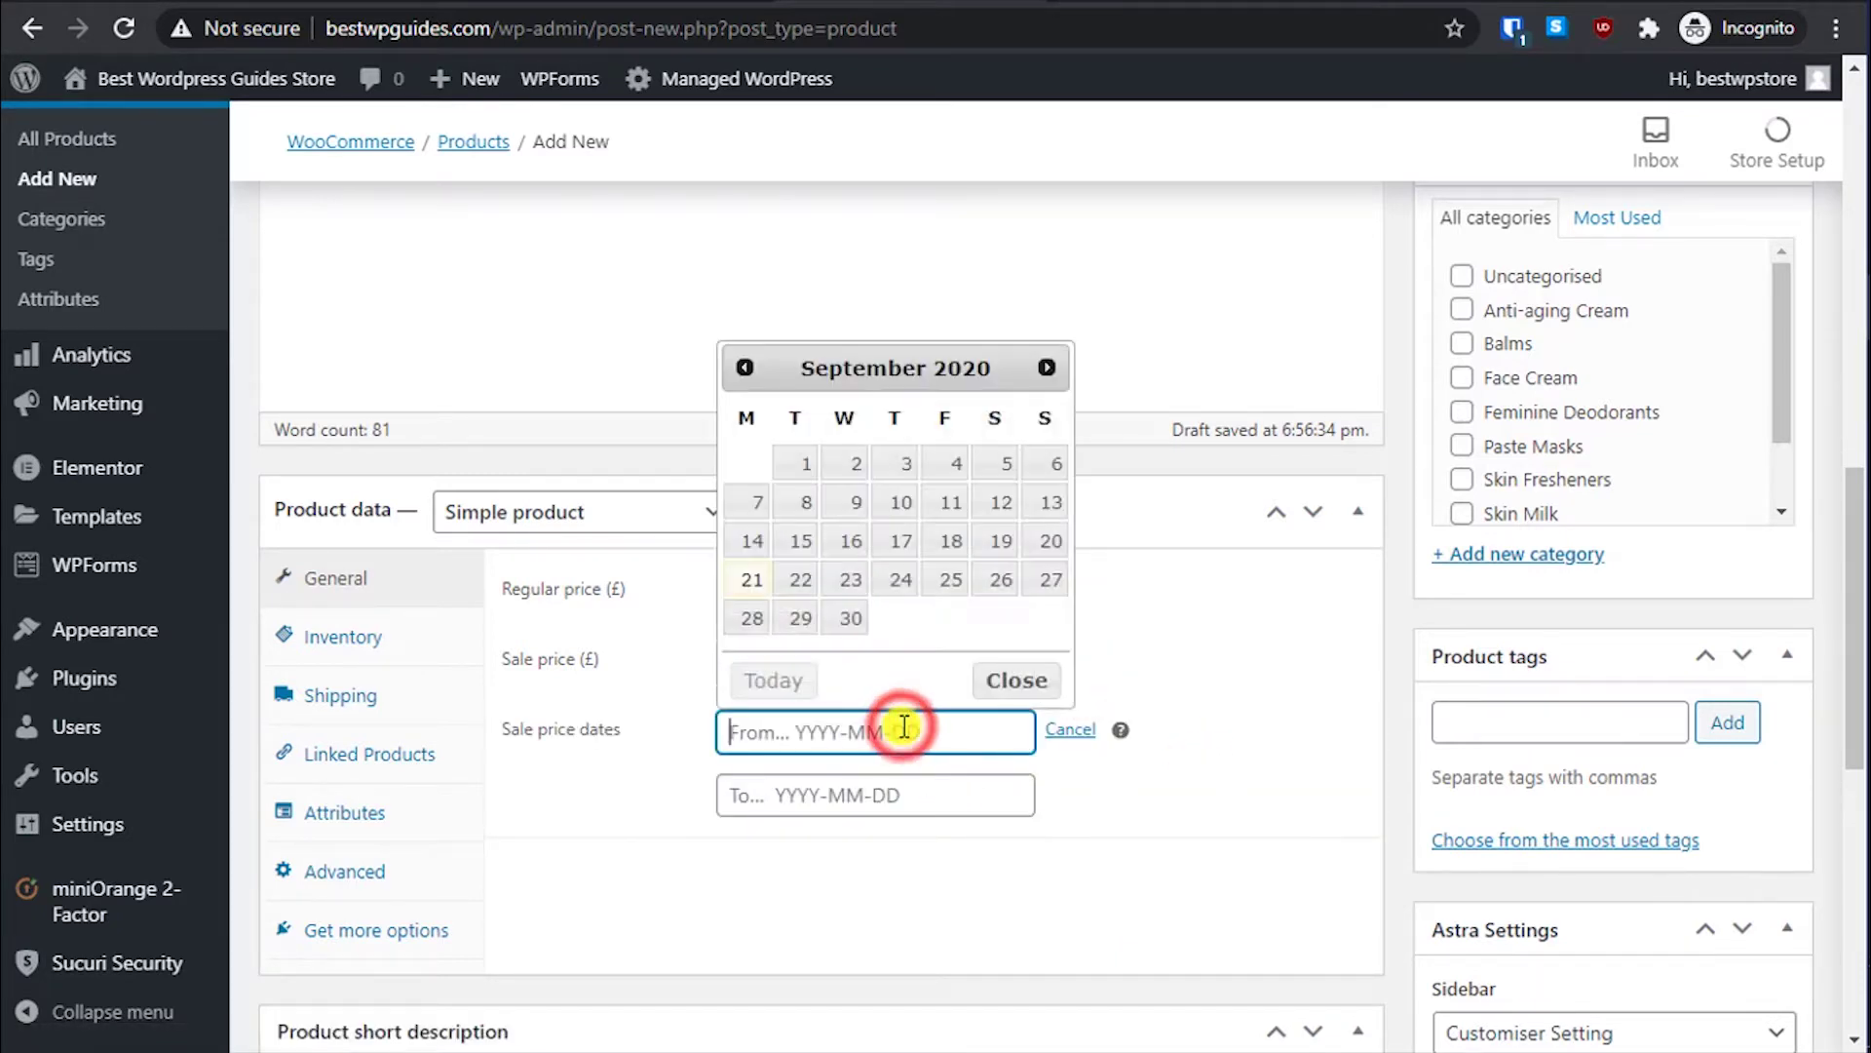
click(757, 582)
click(799, 795)
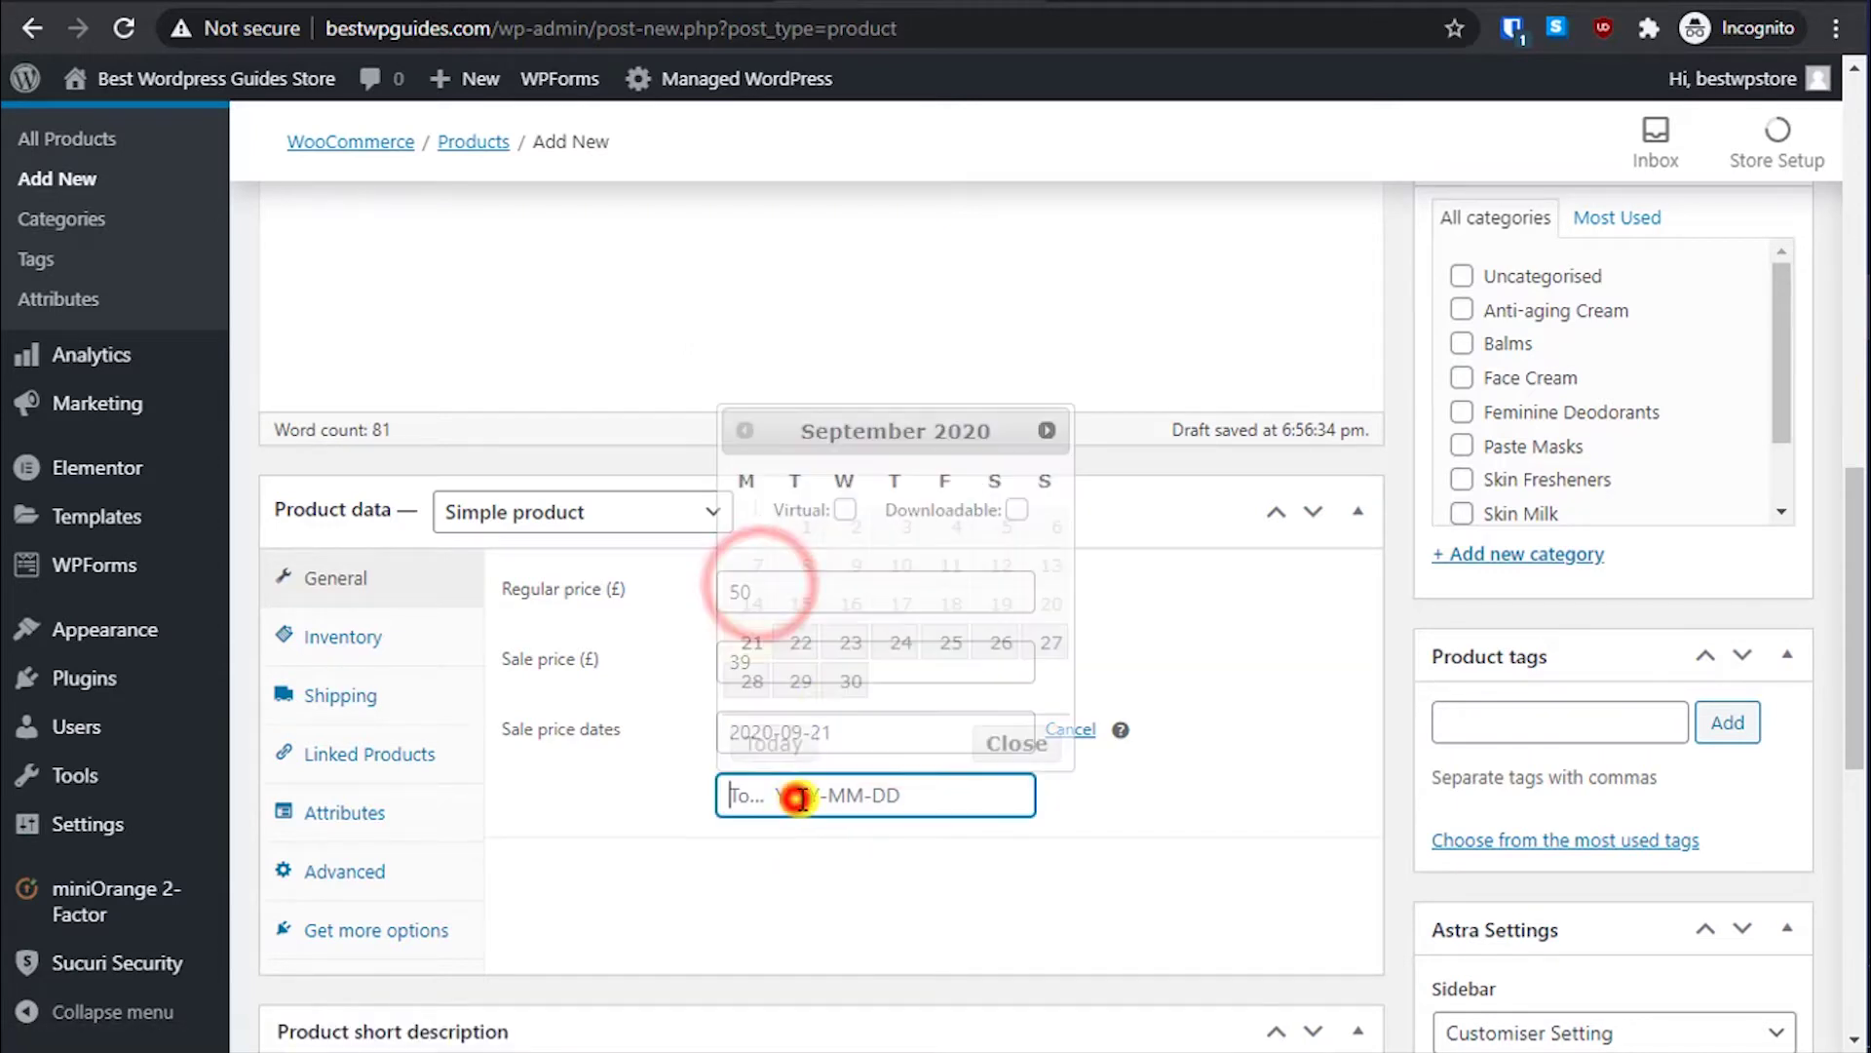
click(895, 642)
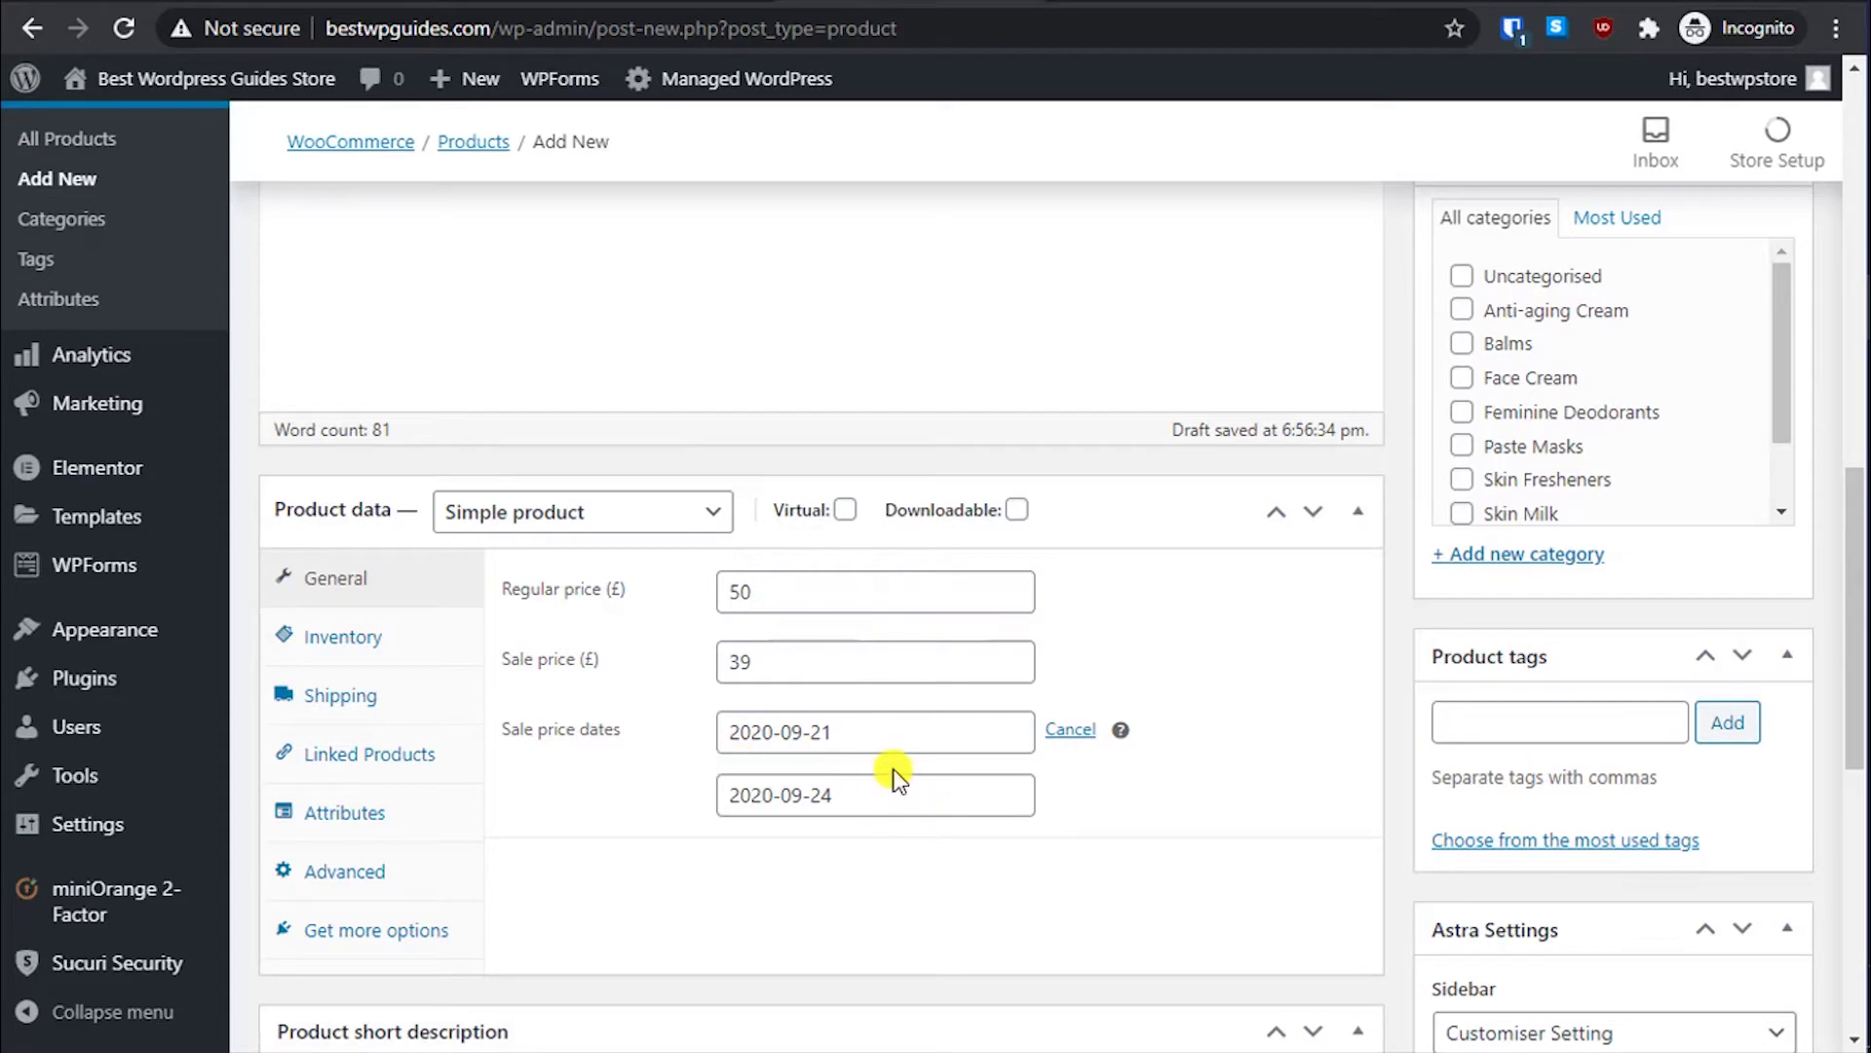
Step: Review the entered product details and save the product as a draft
scroll(891, 767, down, 4)
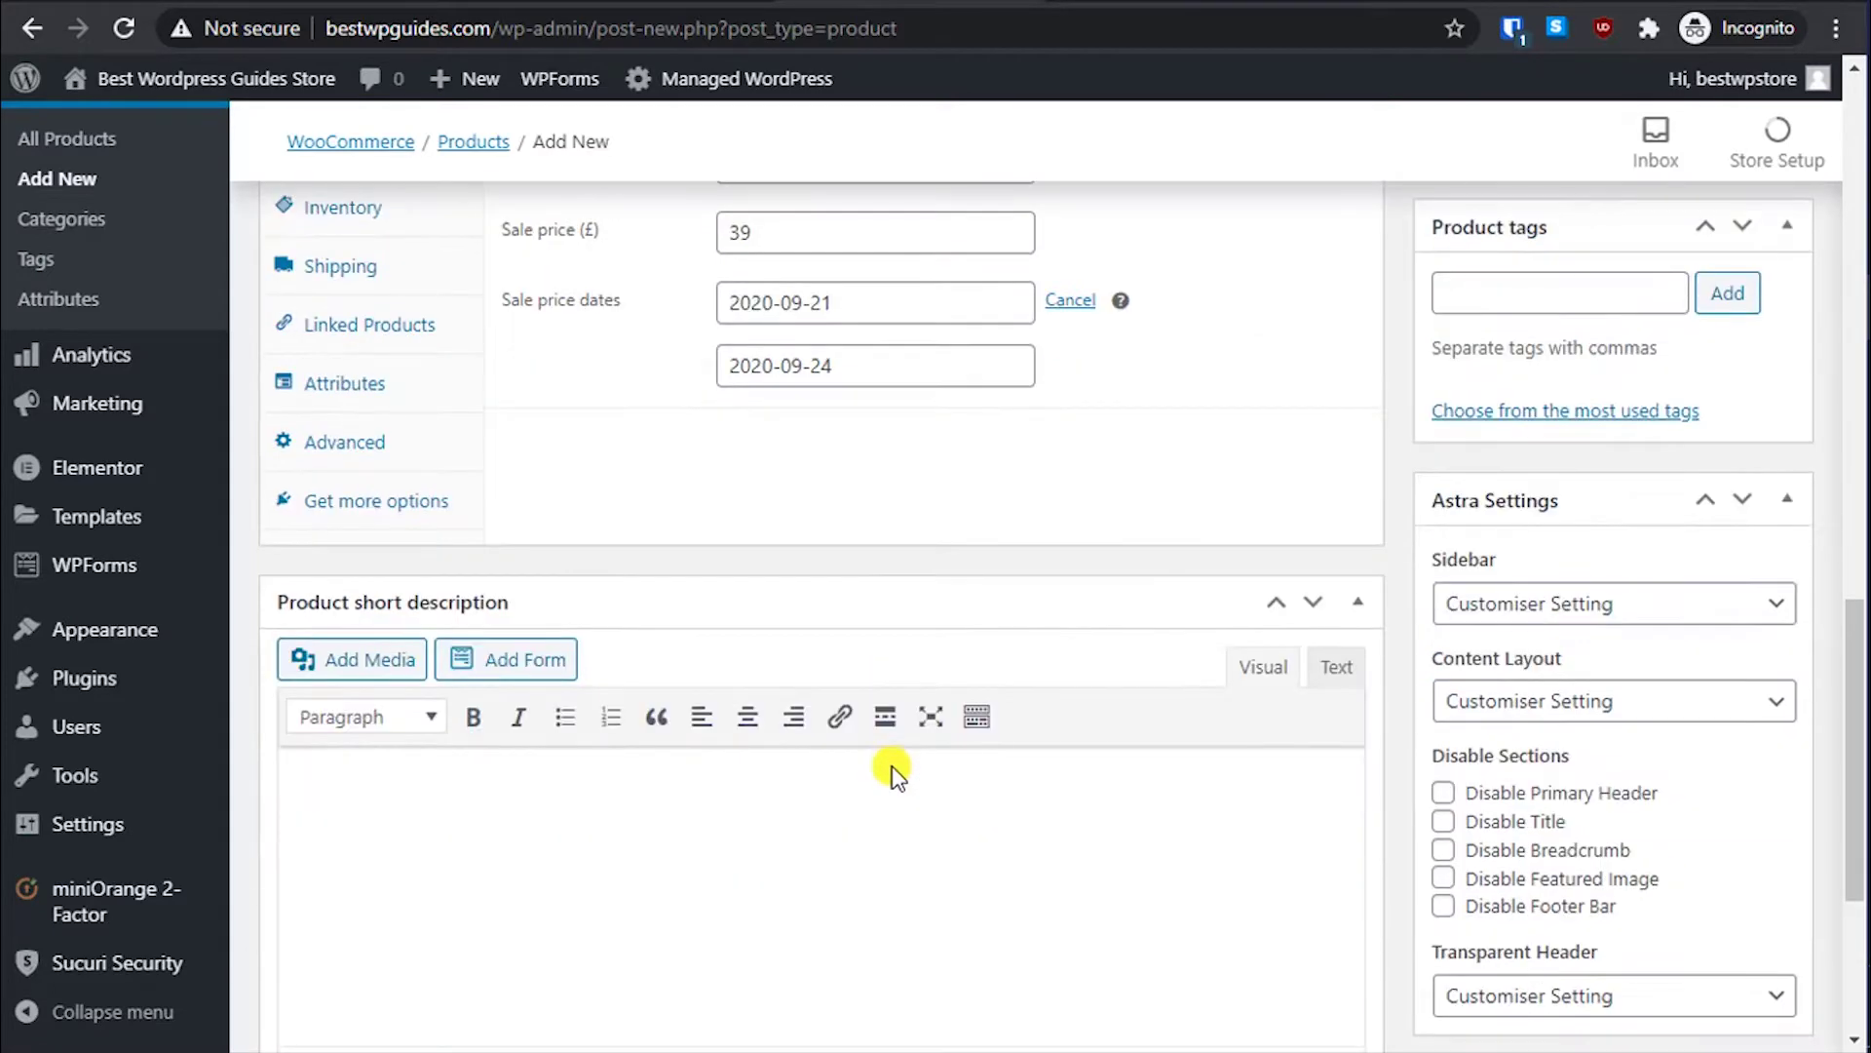
scroll(890, 766, up, 3)
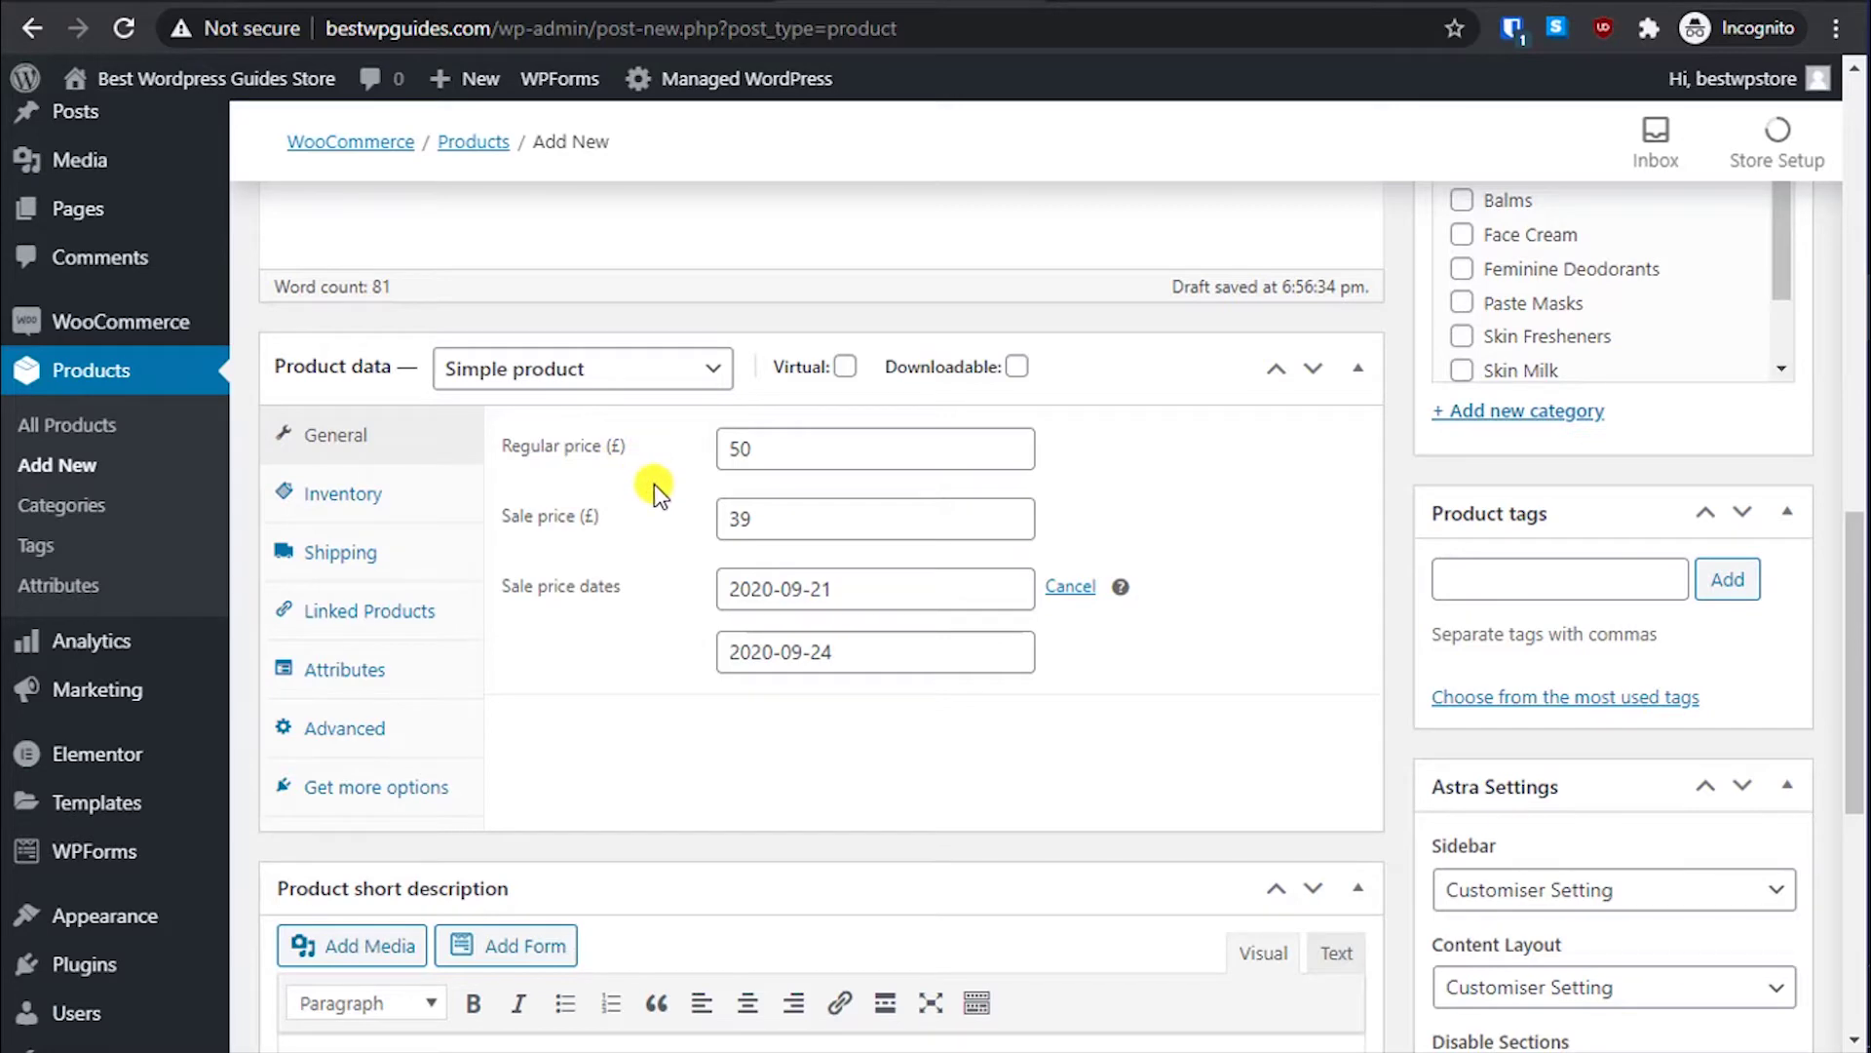
scroll(653, 484, down, 3)
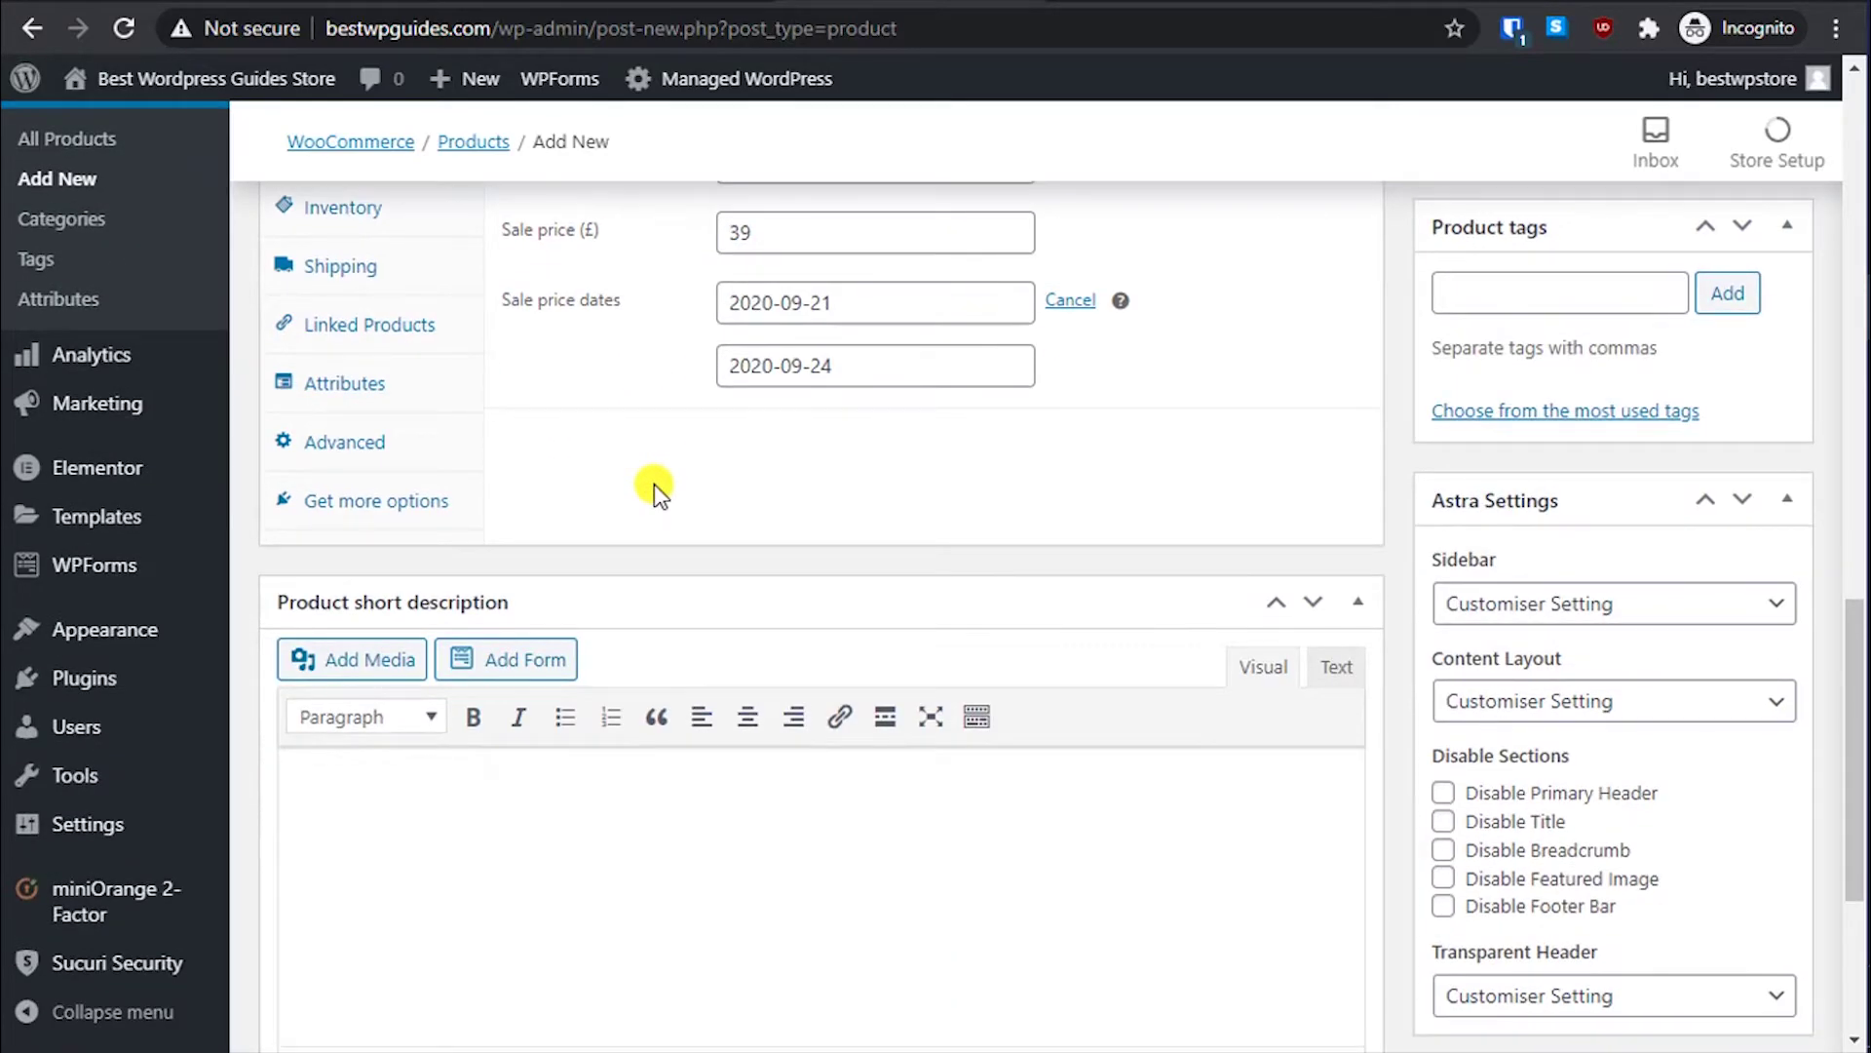
scroll(653, 483, down, 4)
scroll(653, 483, up, 2)
scroll(655, 483, up, 15)
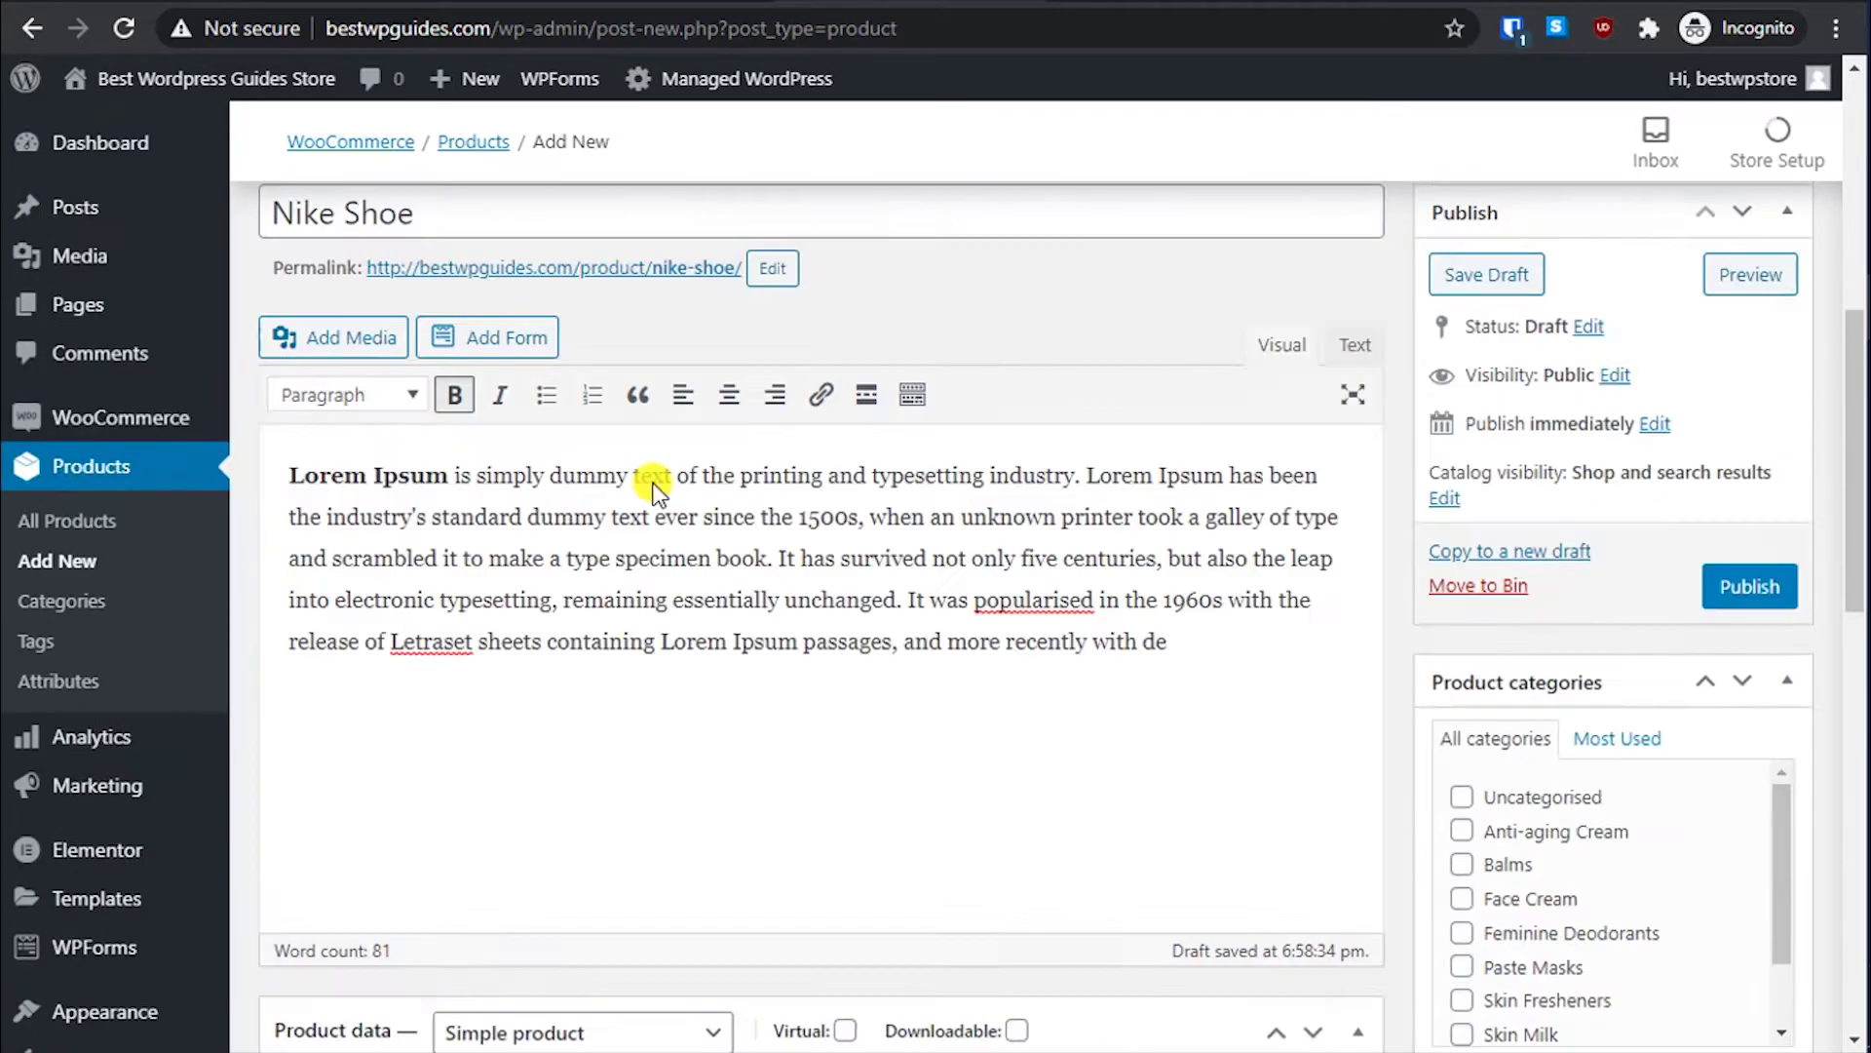
scroll(916, 541, down, 2)
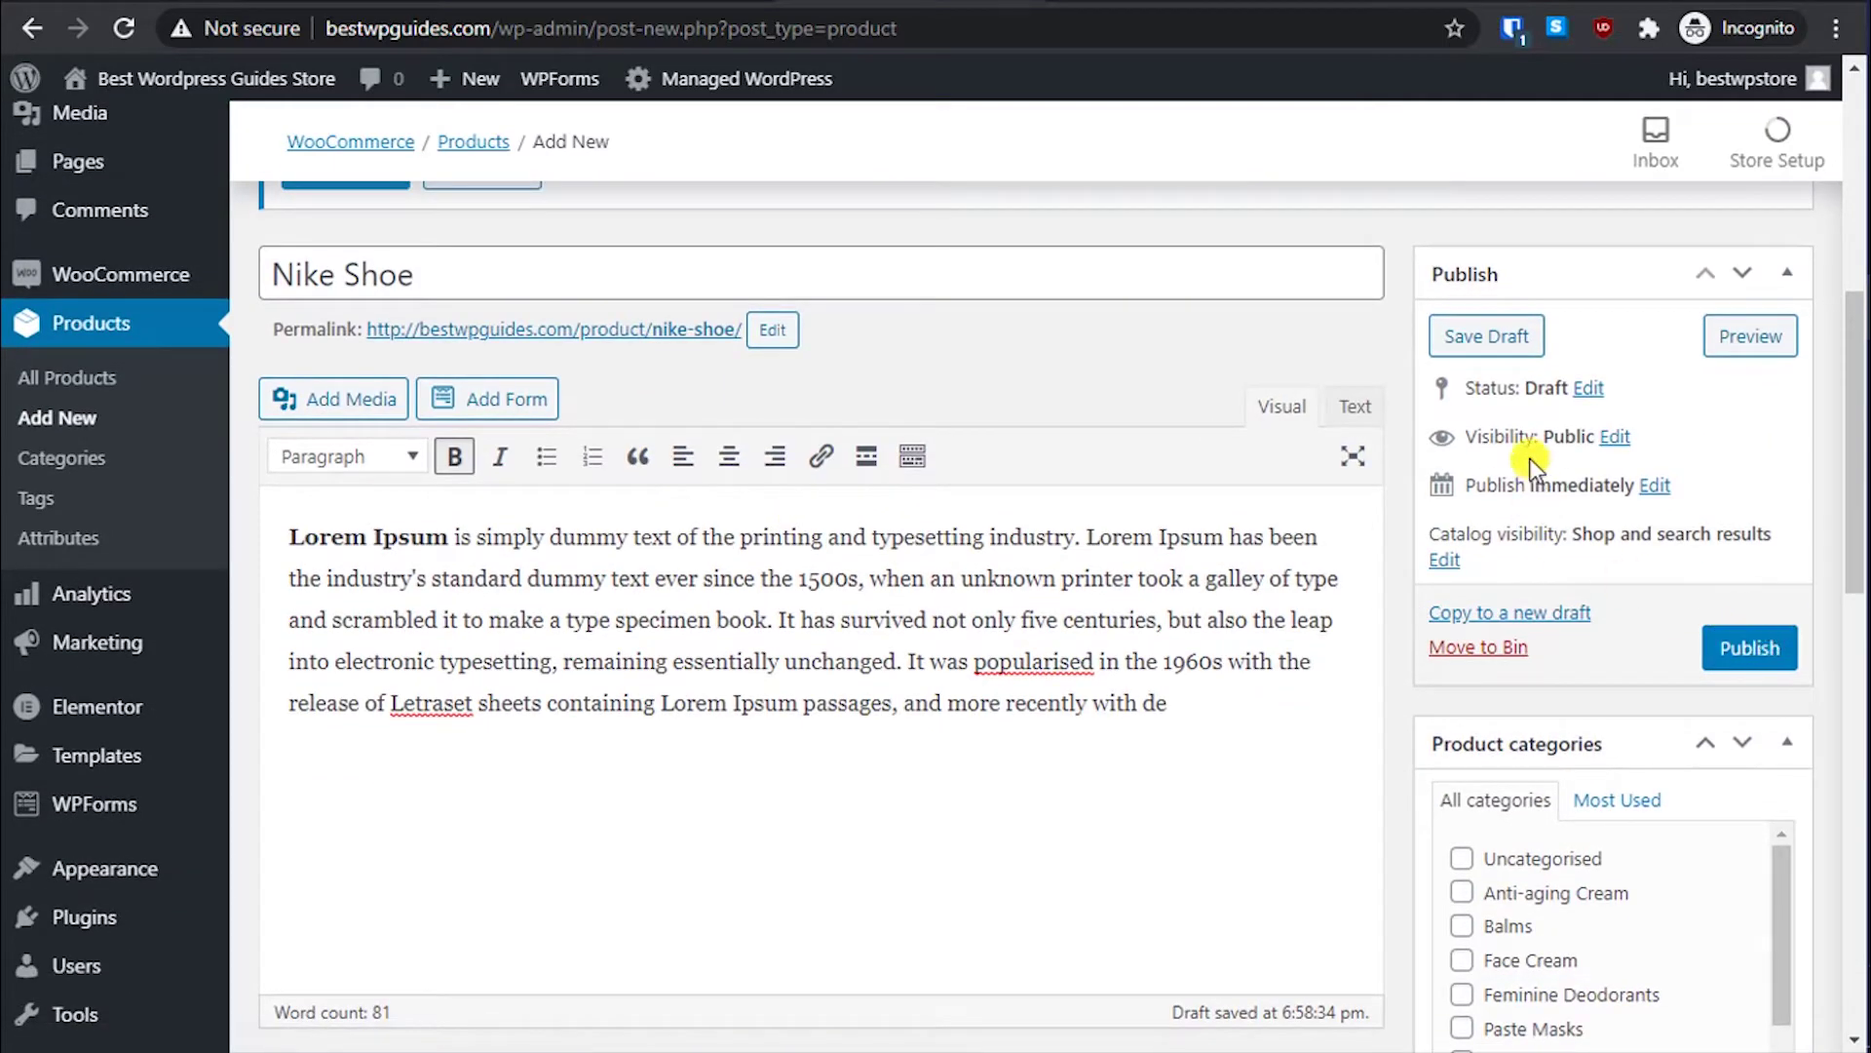
click(1483, 335)
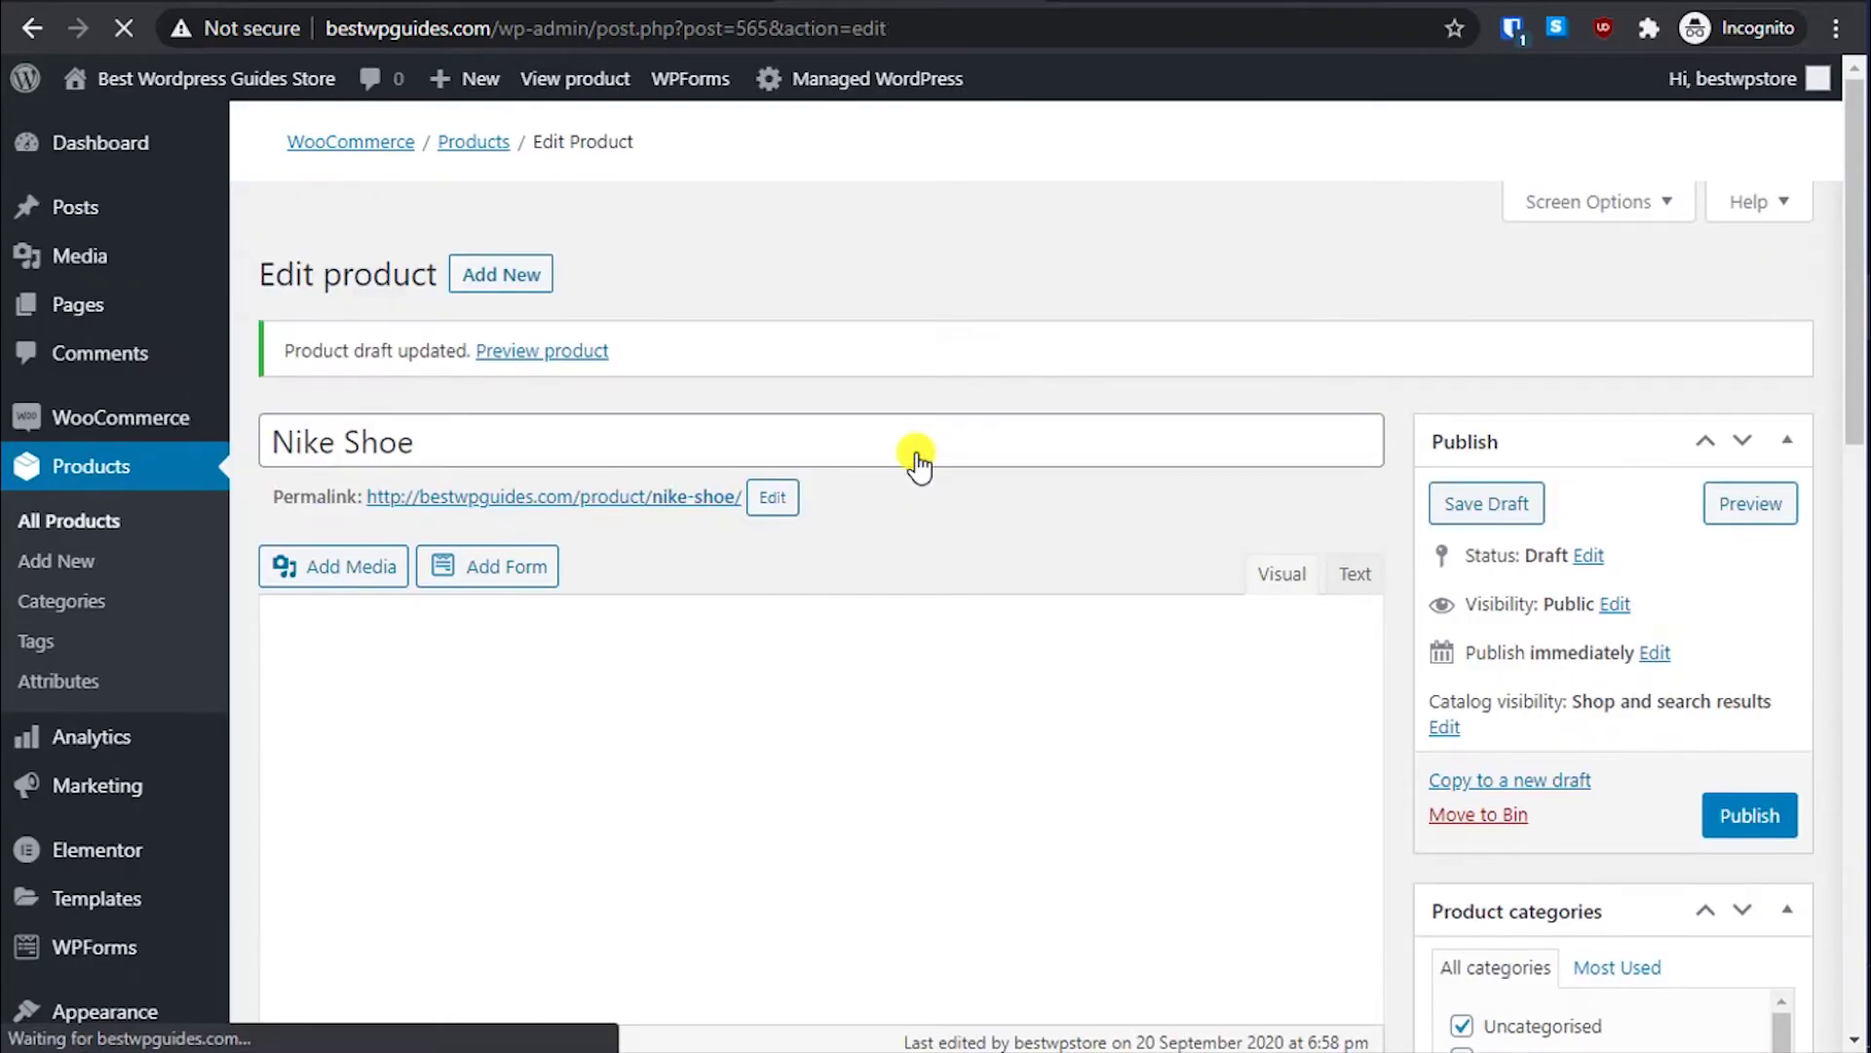
Step: Check the saved product data and open the general WooCommerce settings
scroll(916, 460, down, 3)
scroll(916, 460, down, 3)
scroll(758, 566, down, 5)
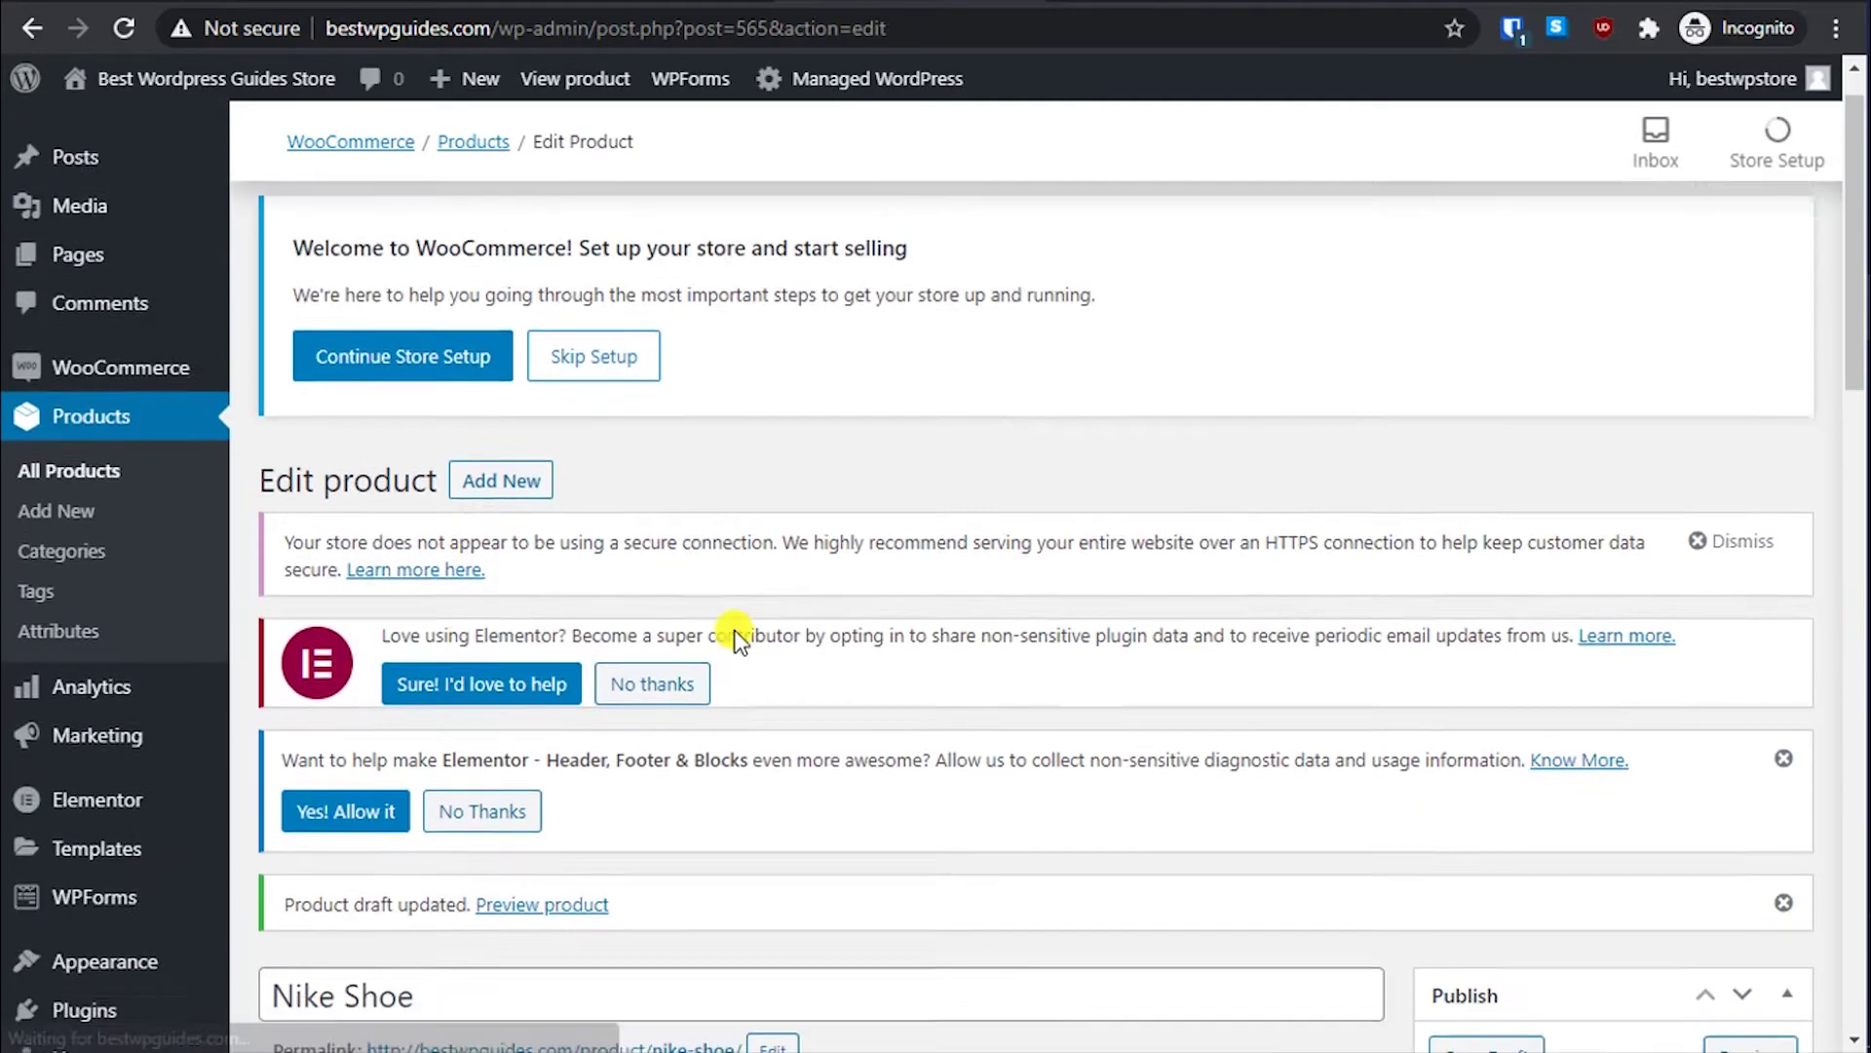
scroll(887, 638, down, 7)
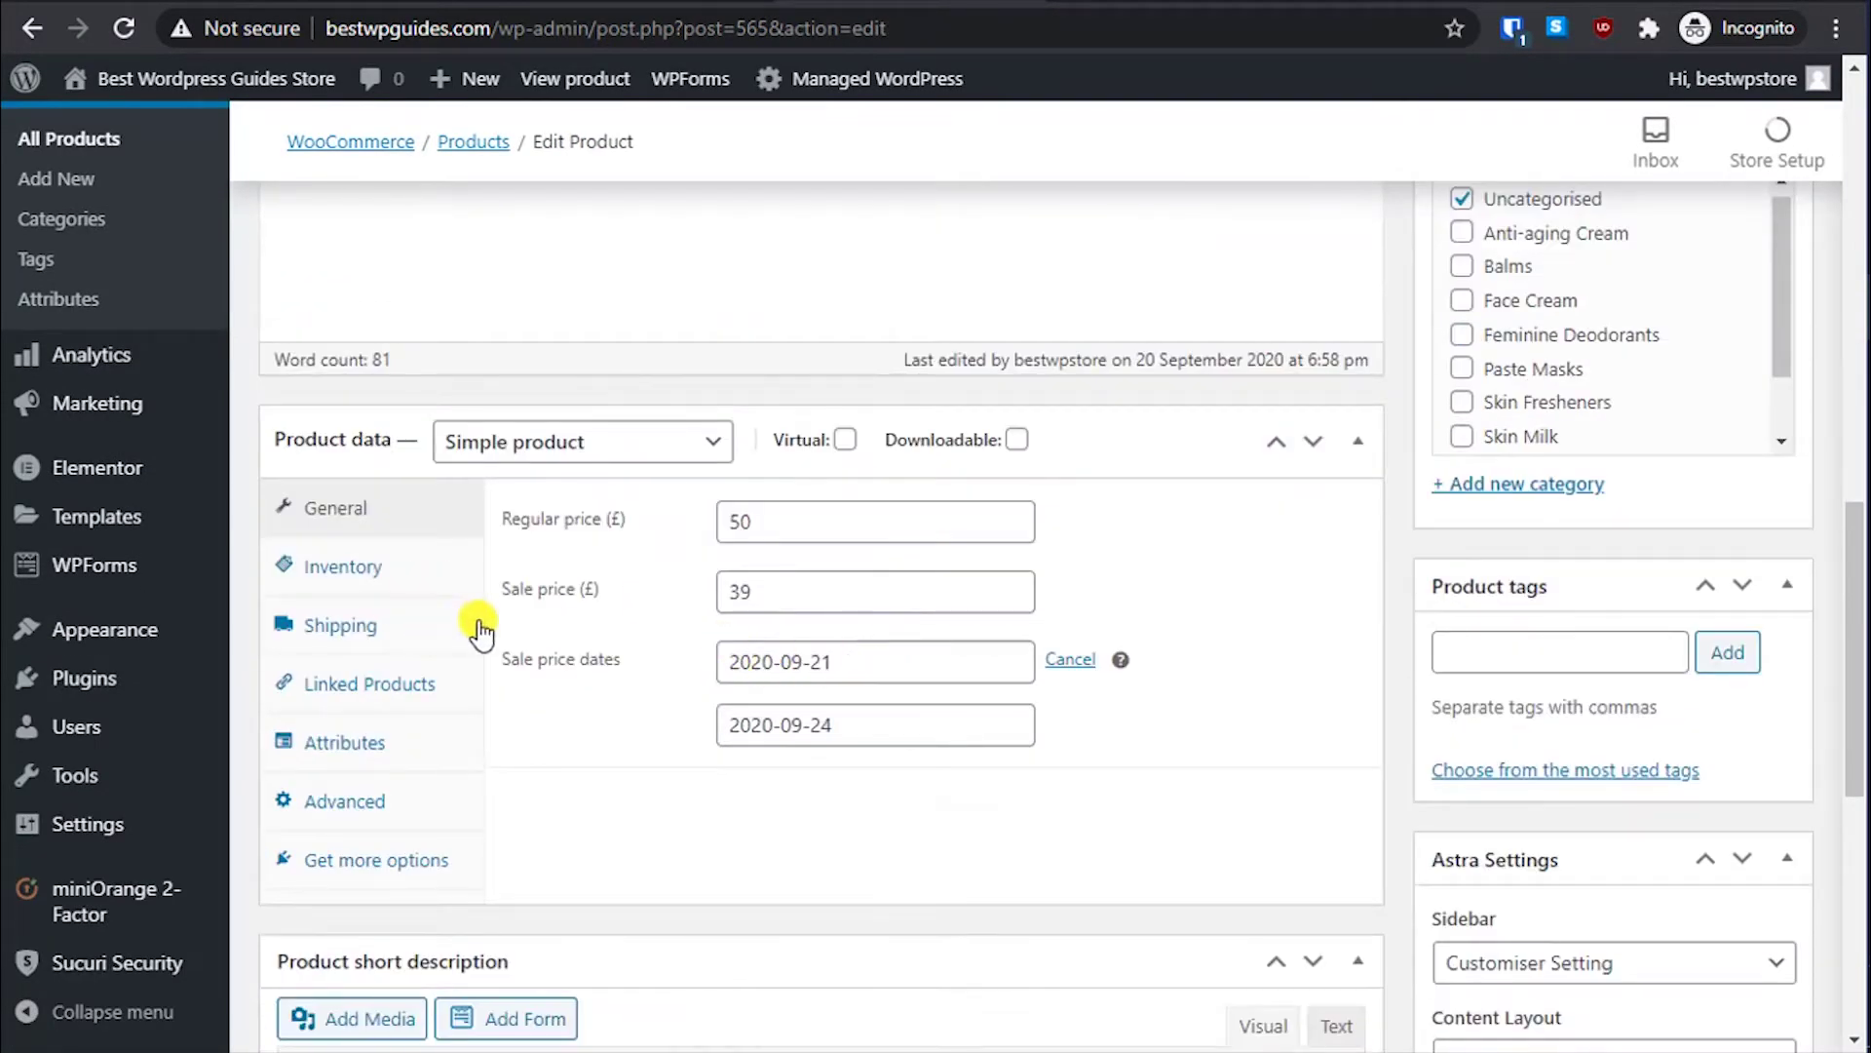
scroll(590, 587, up, 3)
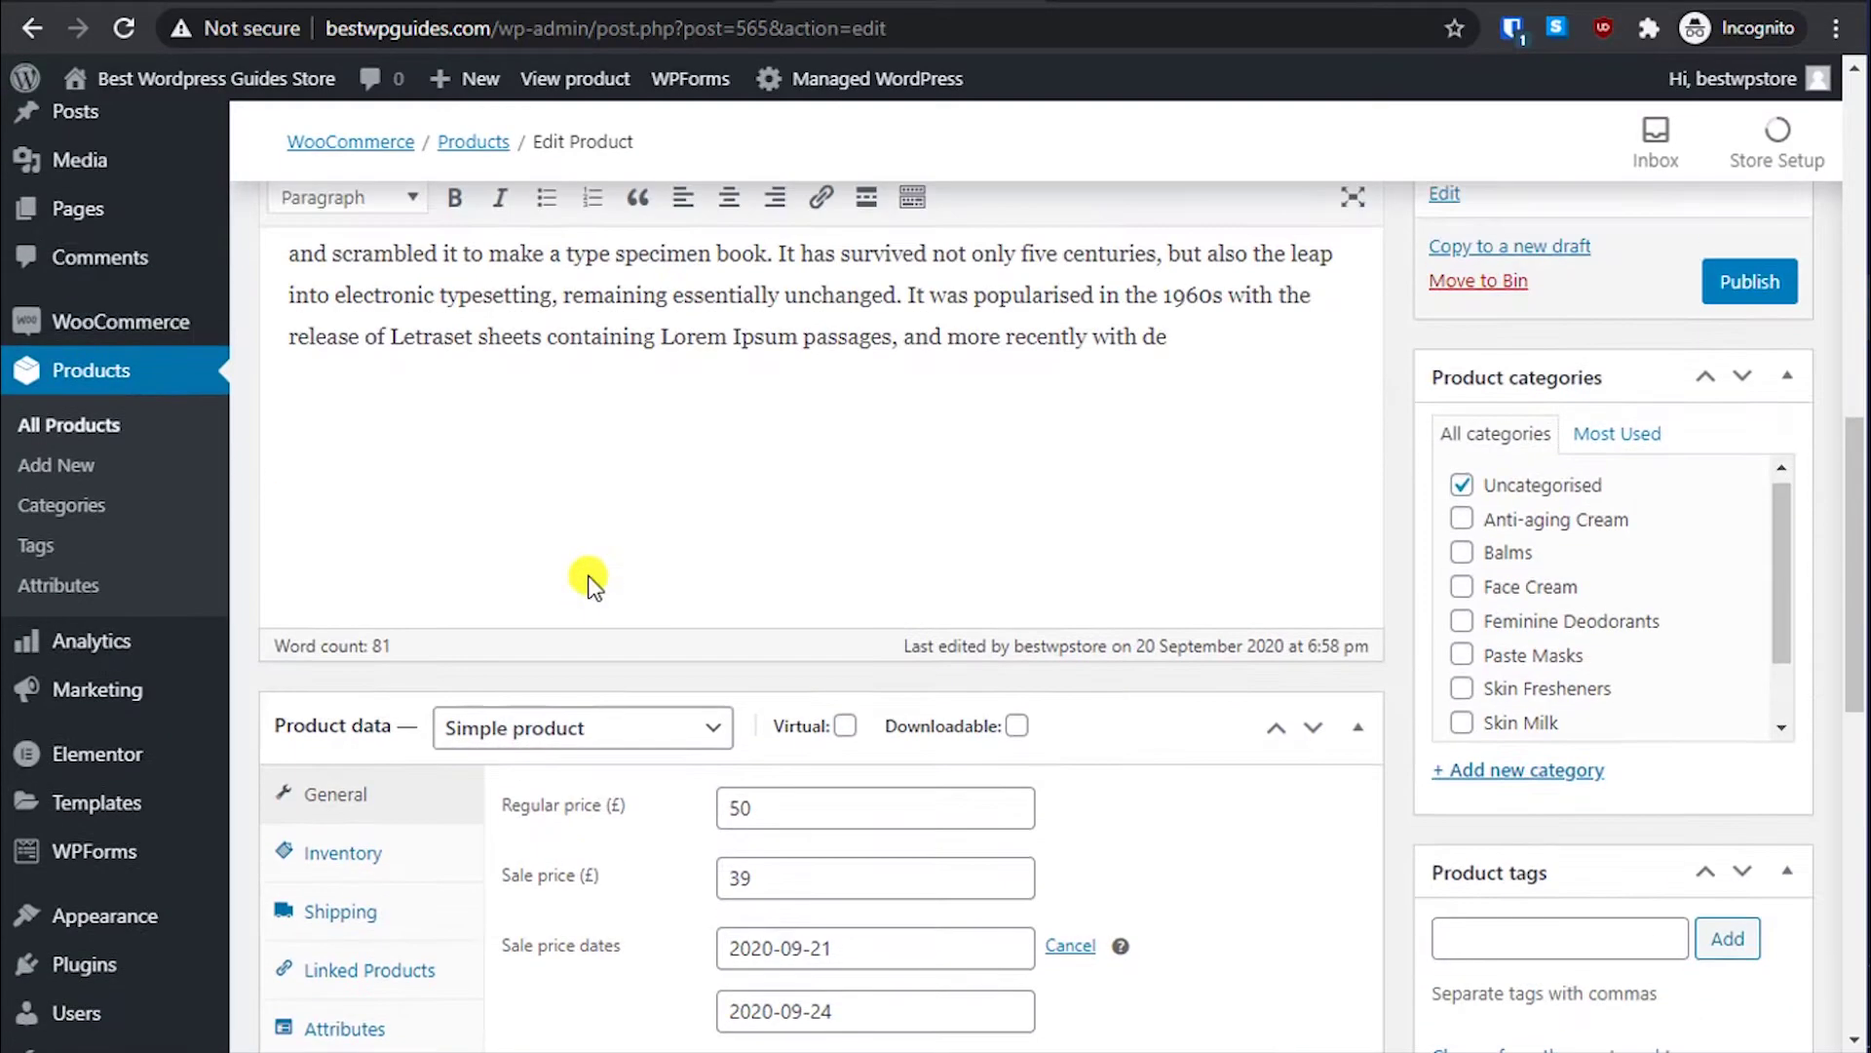
mouse_move(125, 324)
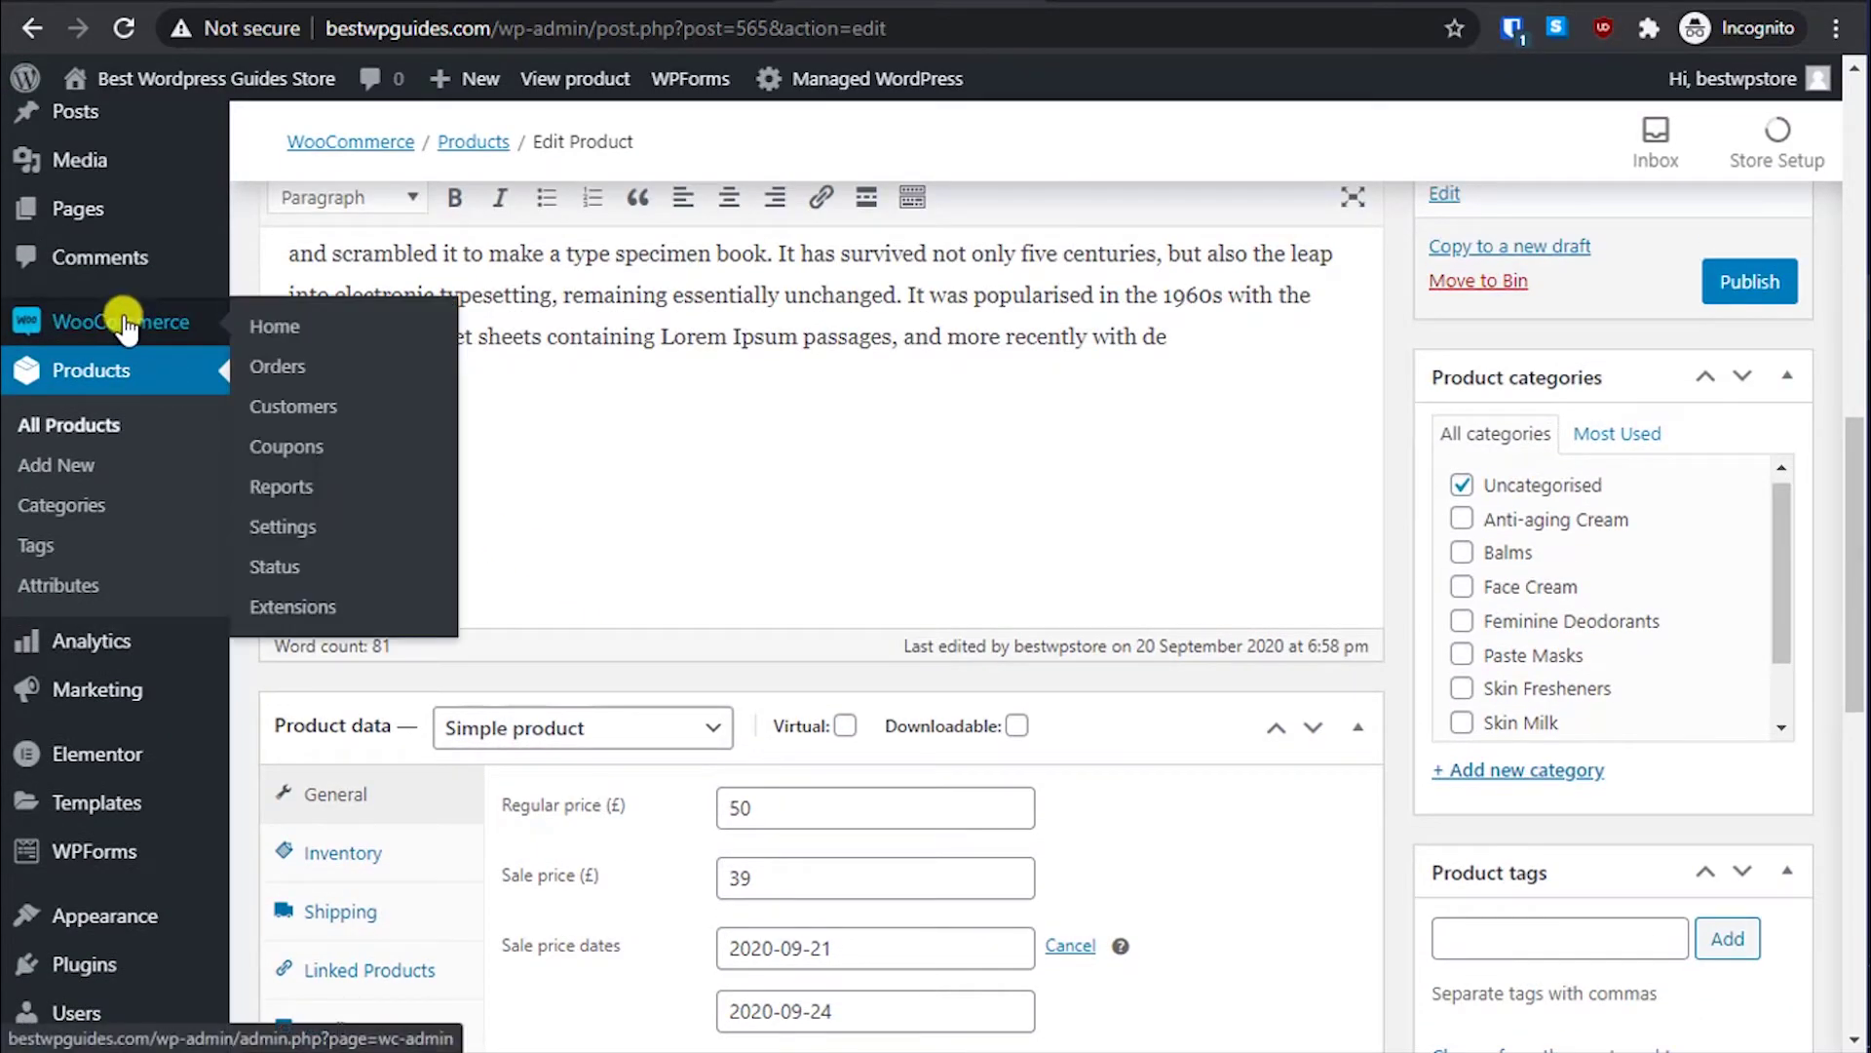
click(303, 526)
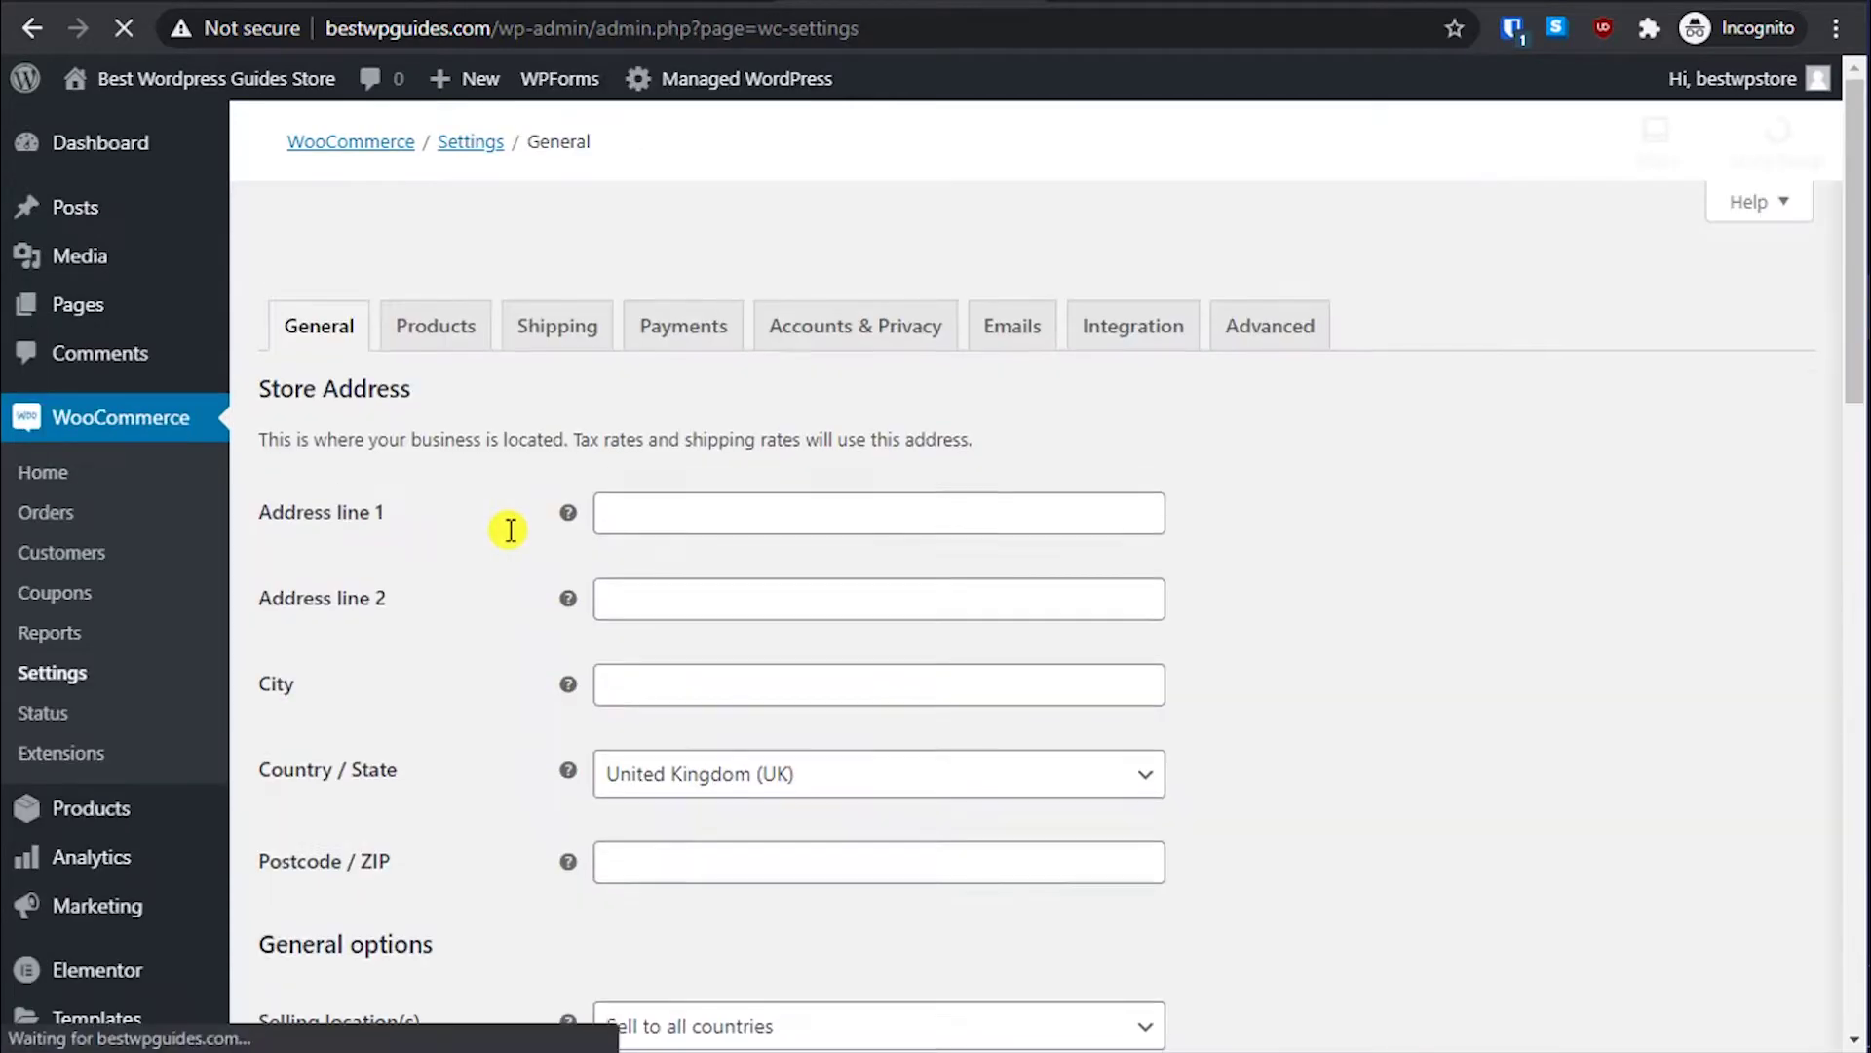
Step: Set the store currency to United States (US) dollar ($) with the currency position Left, and save the settings
scroll(509, 530, down, 10)
scroll(509, 527, down, 3)
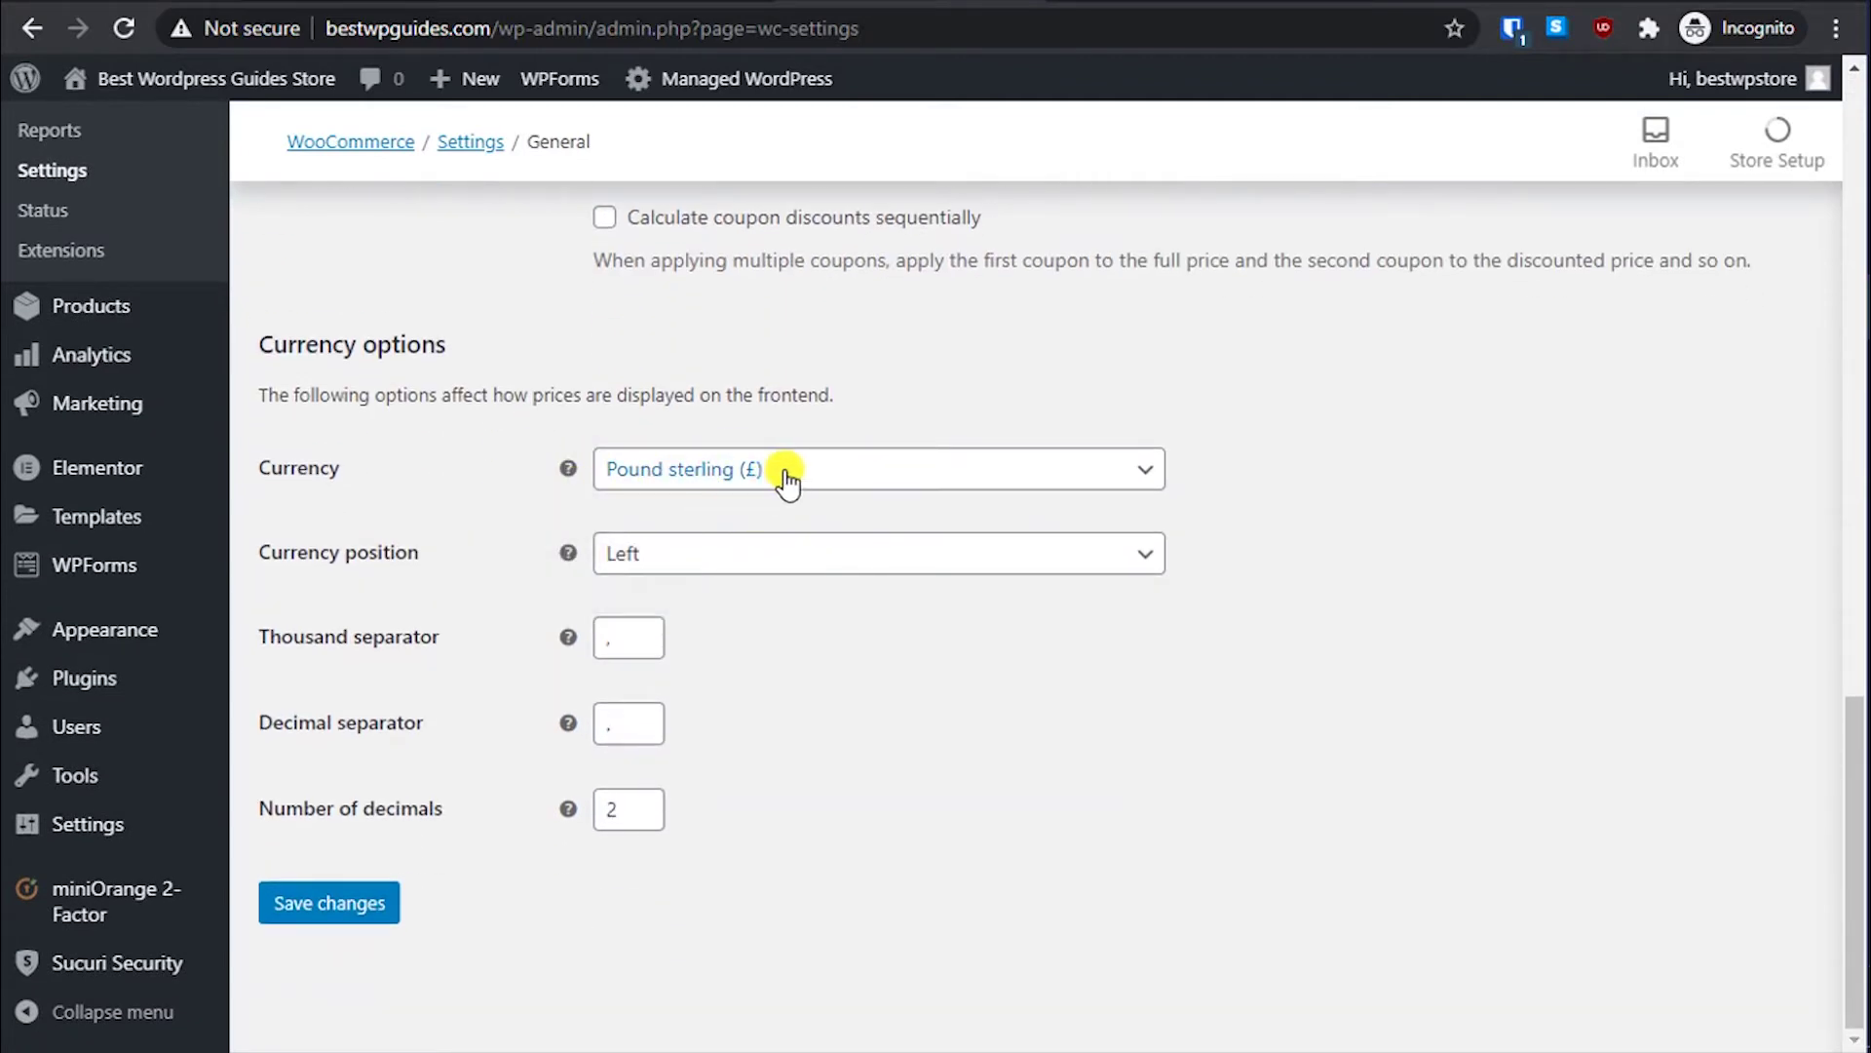
click(694, 469)
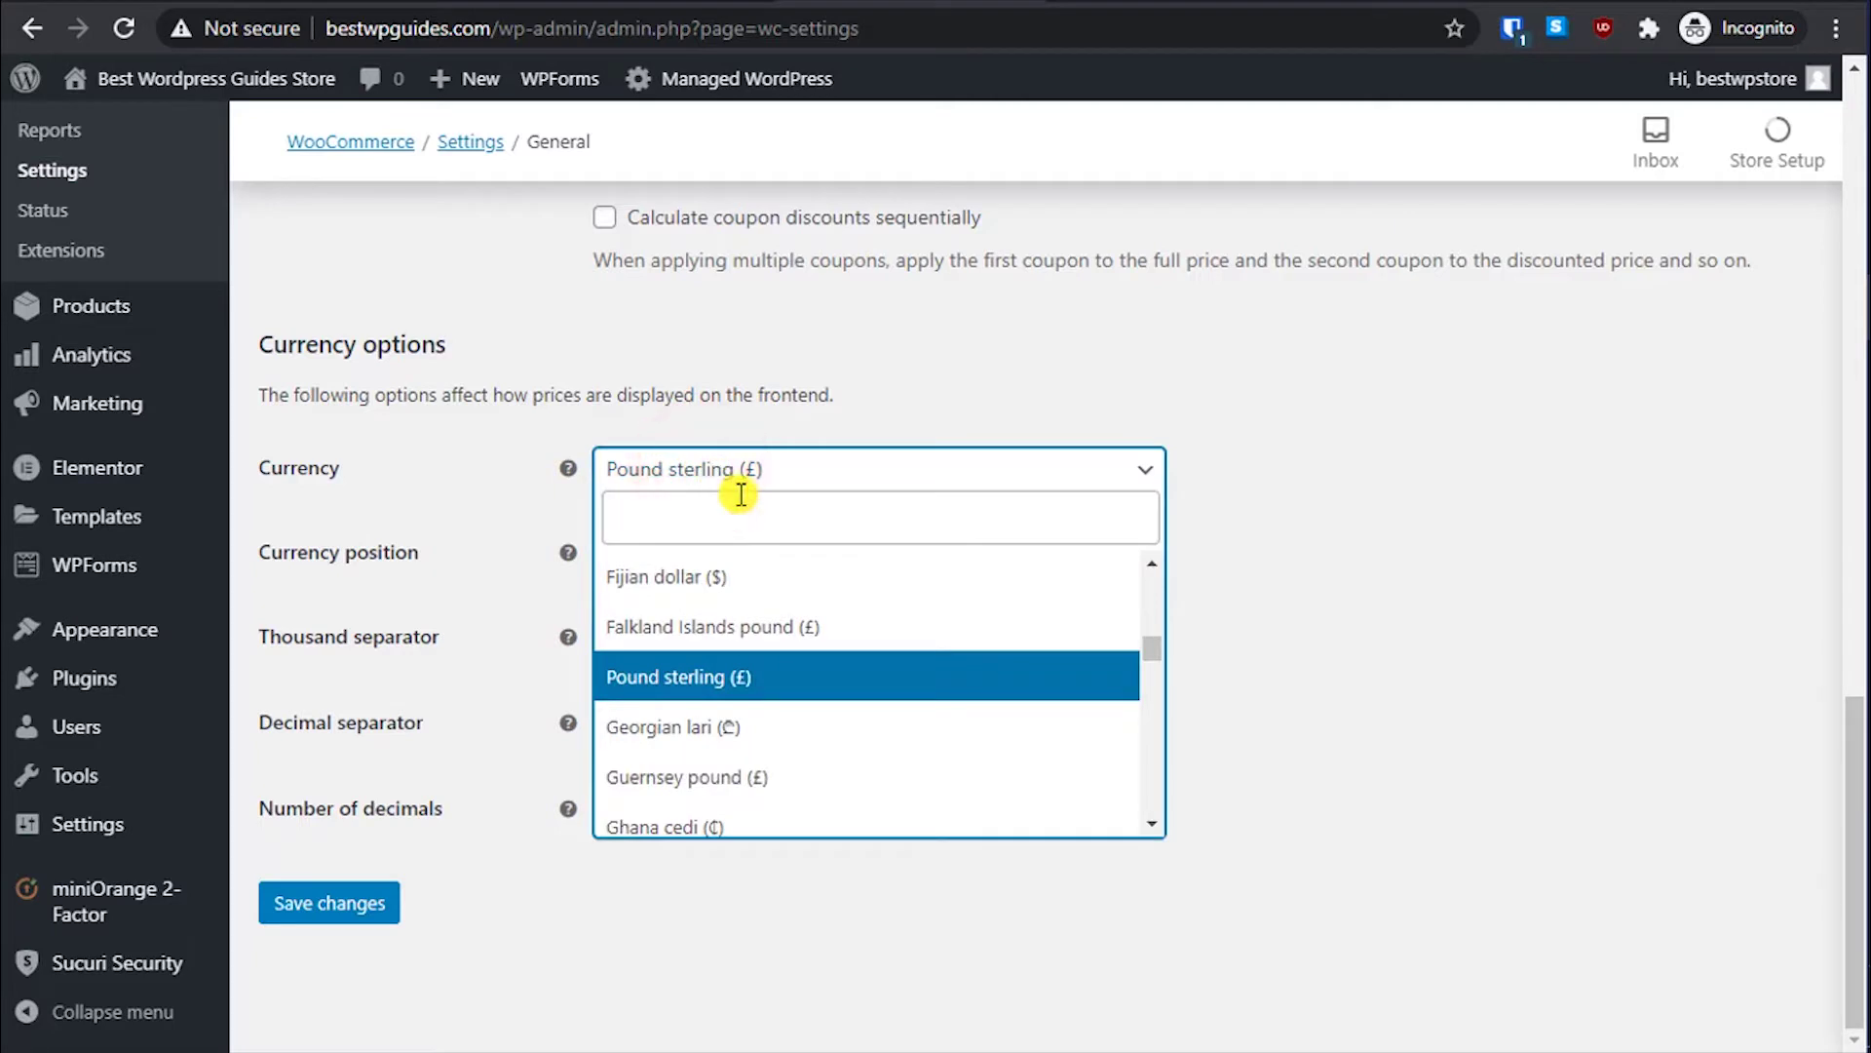
text(uni)
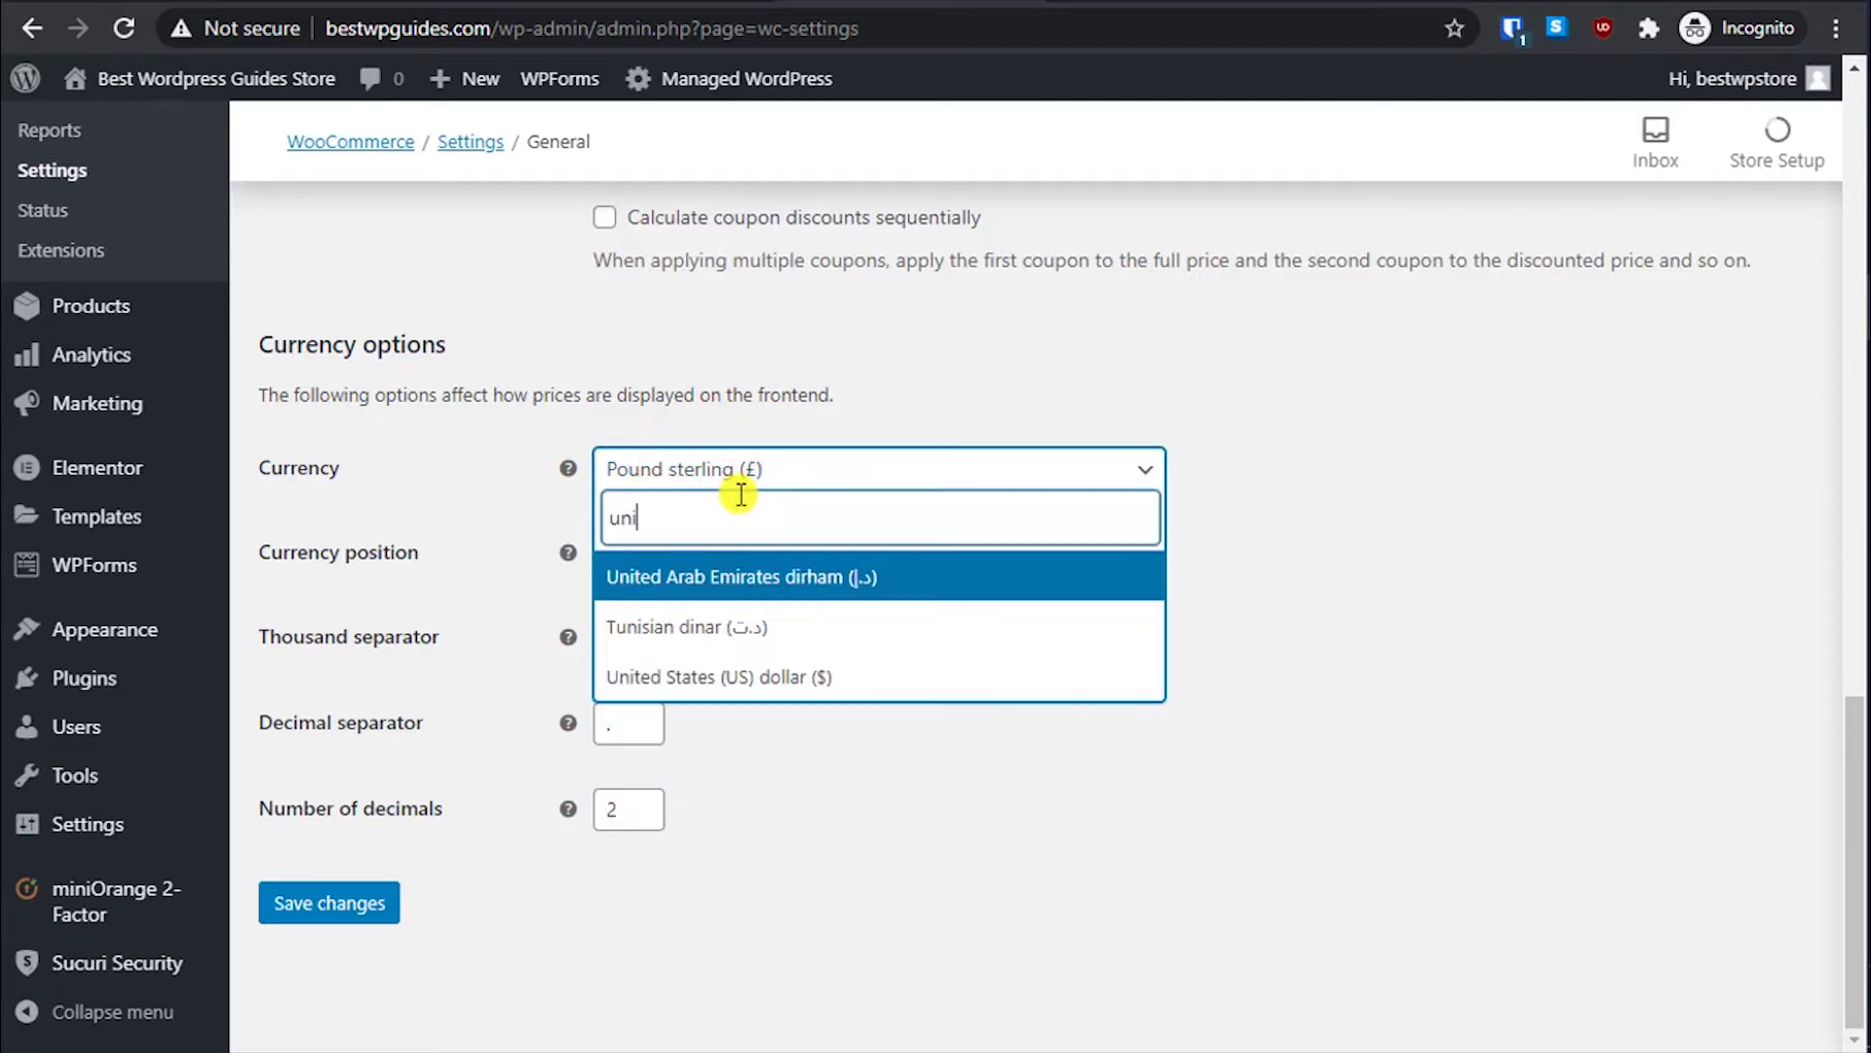
click(717, 678)
click(750, 571)
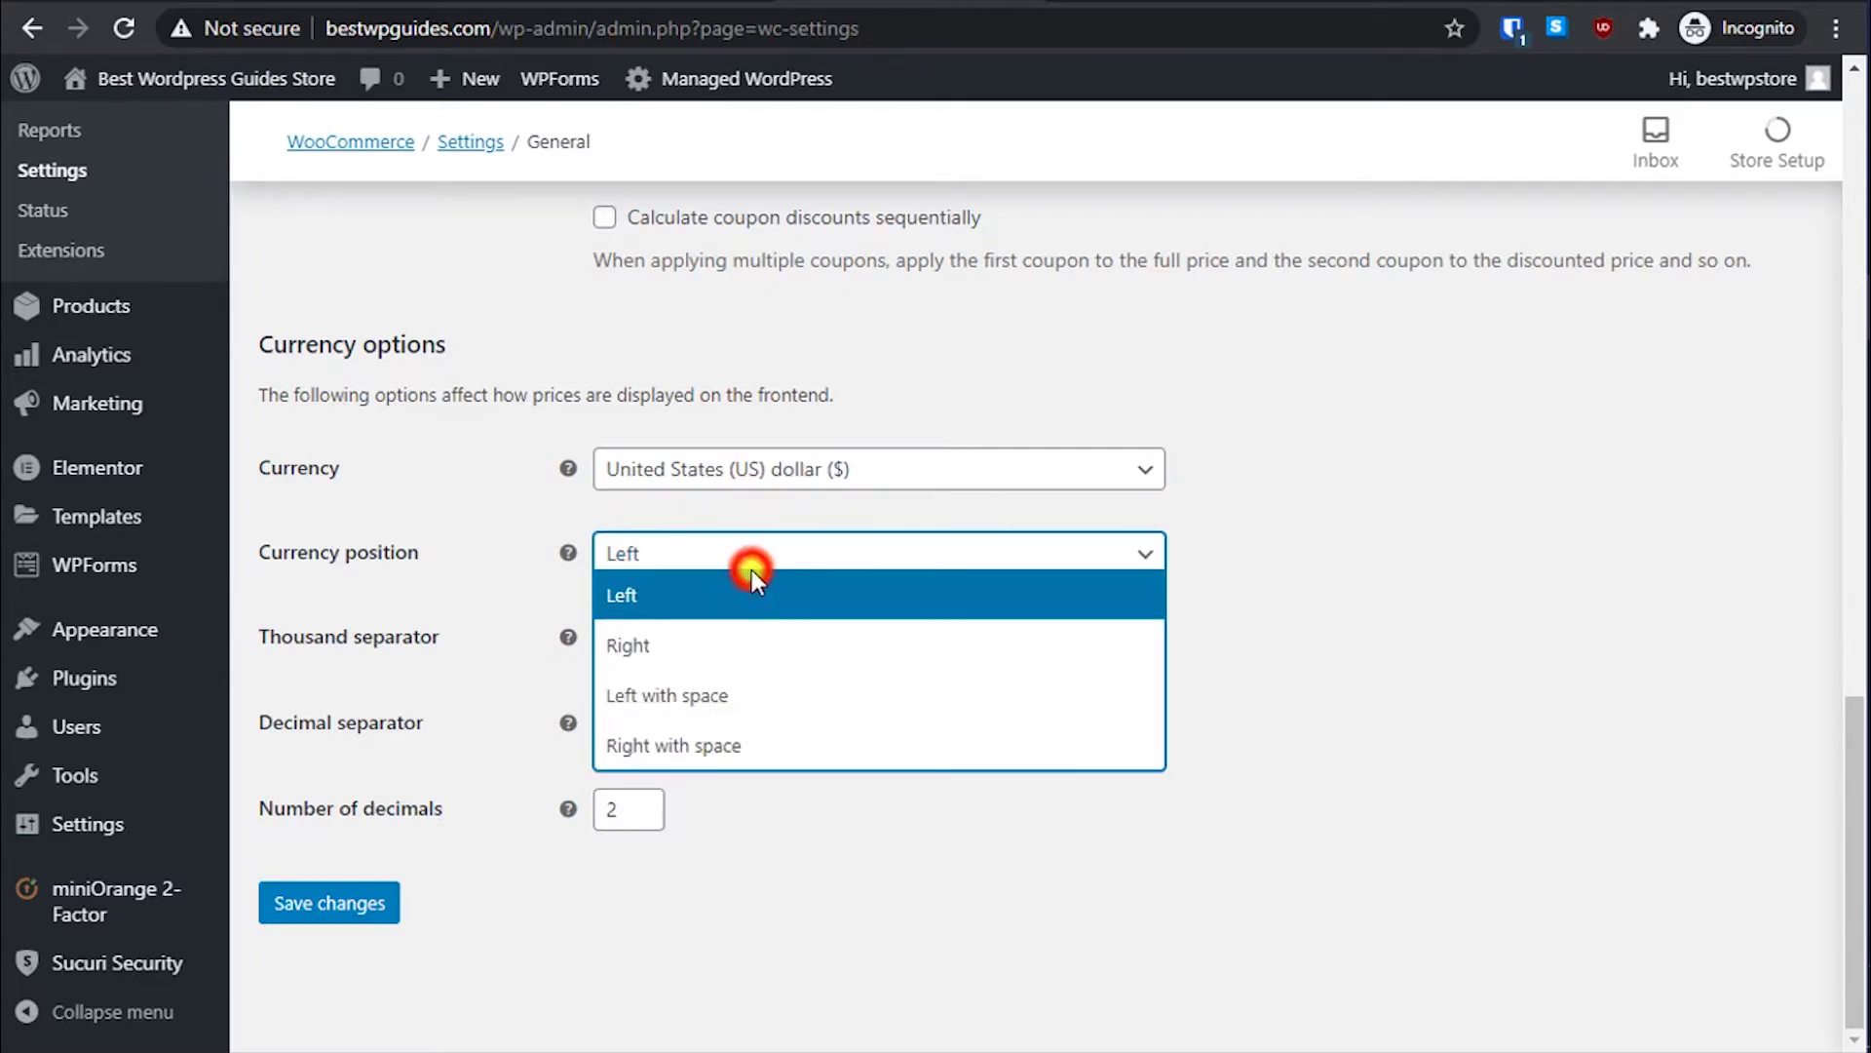
click(741, 595)
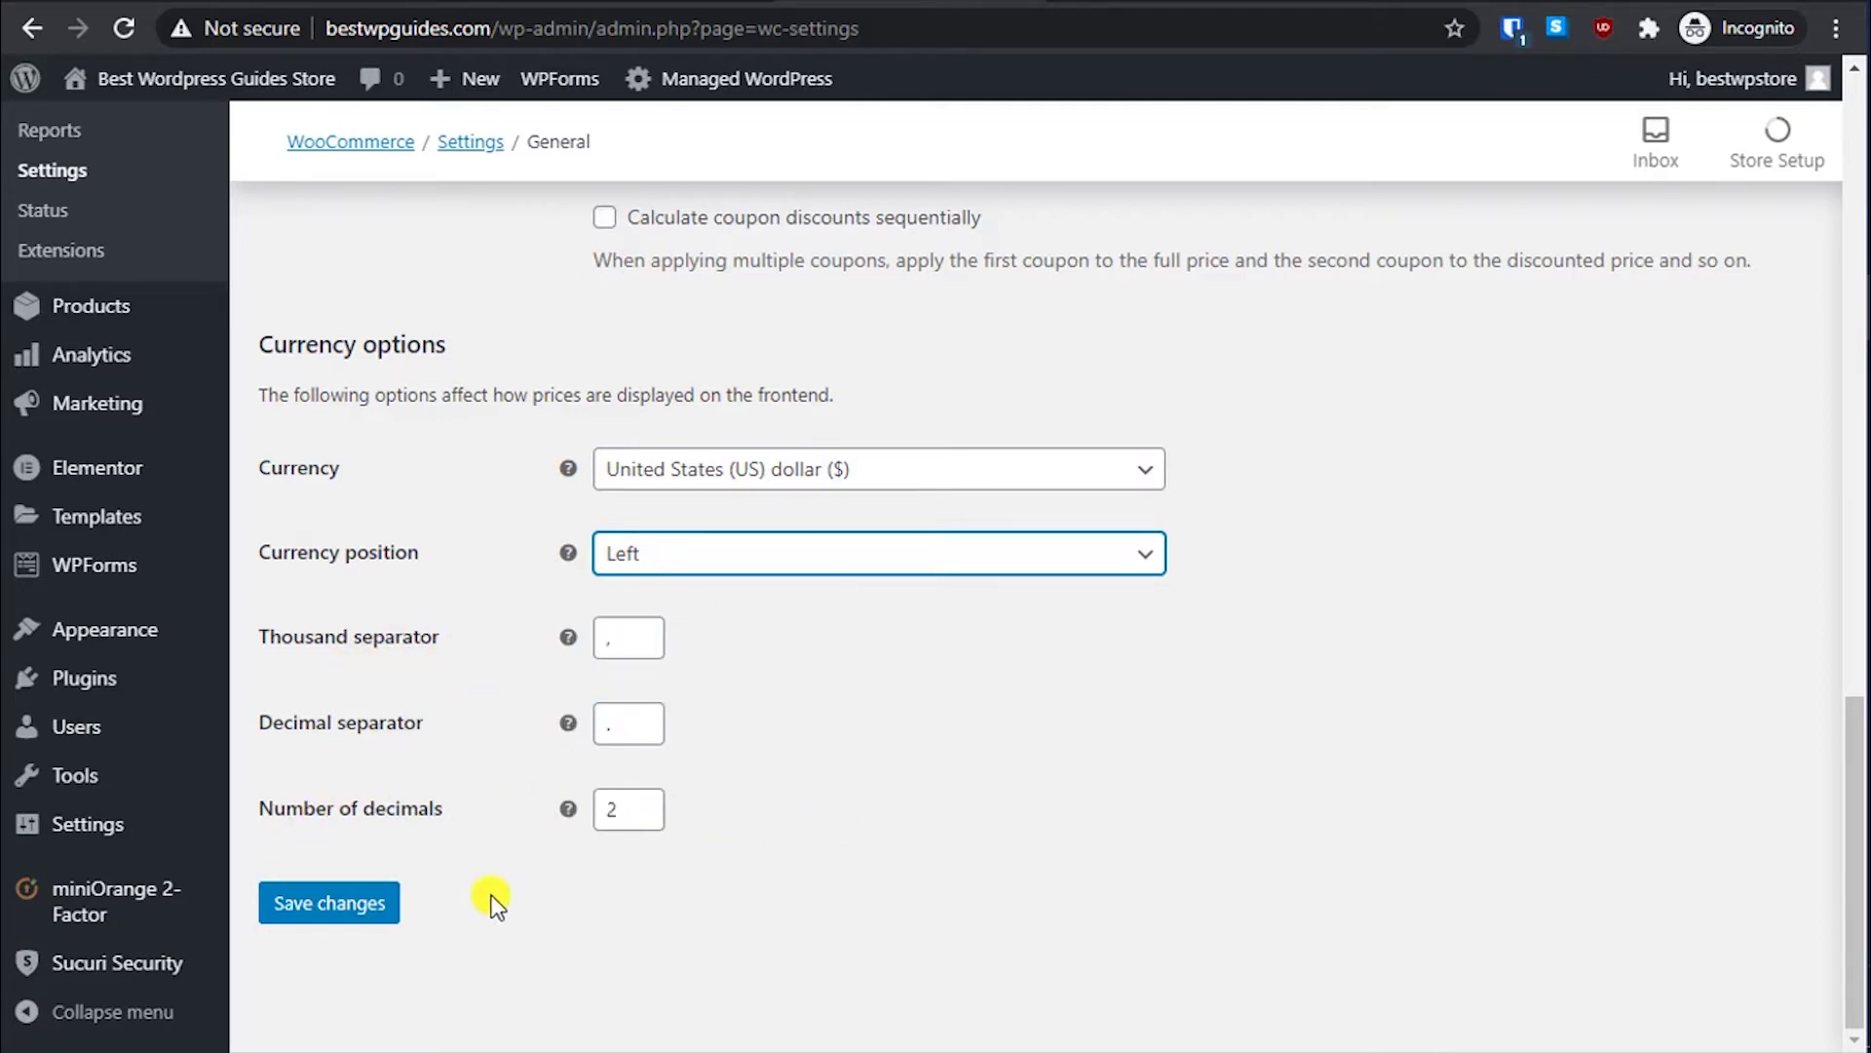
click(349, 905)
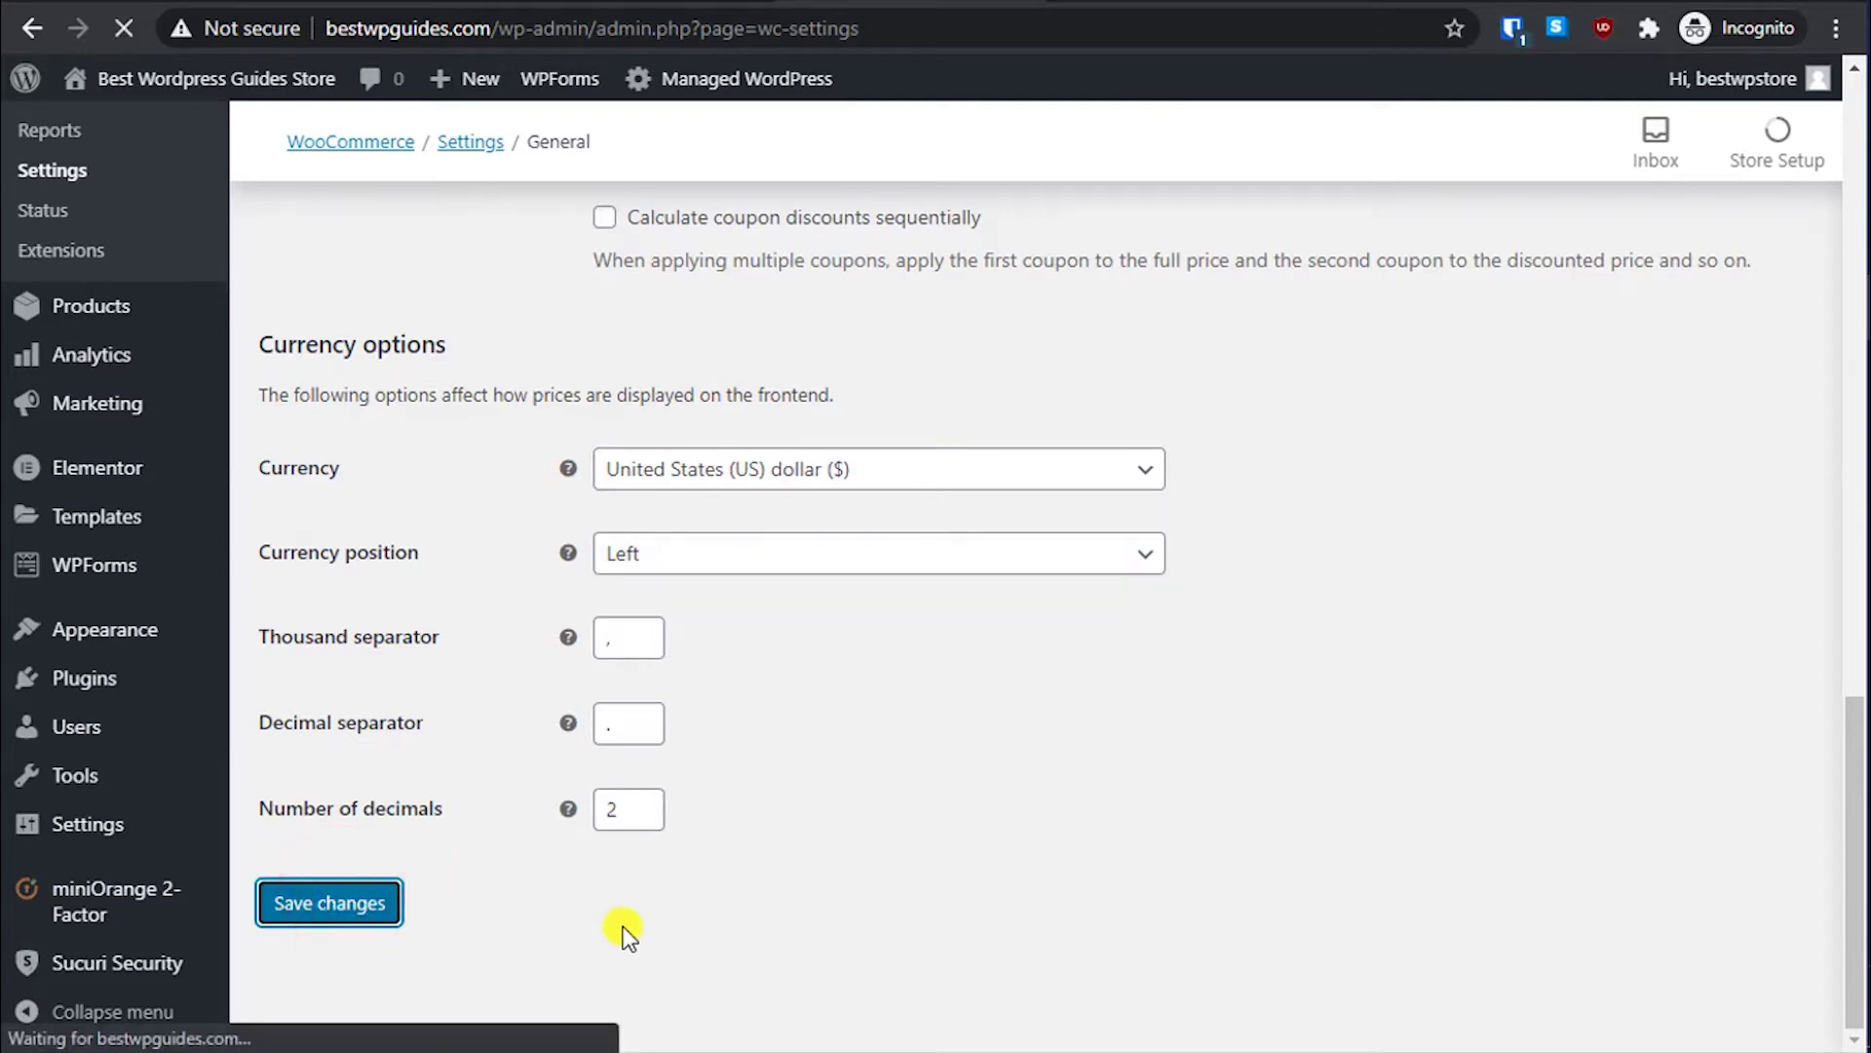
Step: Open the Nike Shoe draft for editing from the list of all products
scroll(419, 828, down, 1)
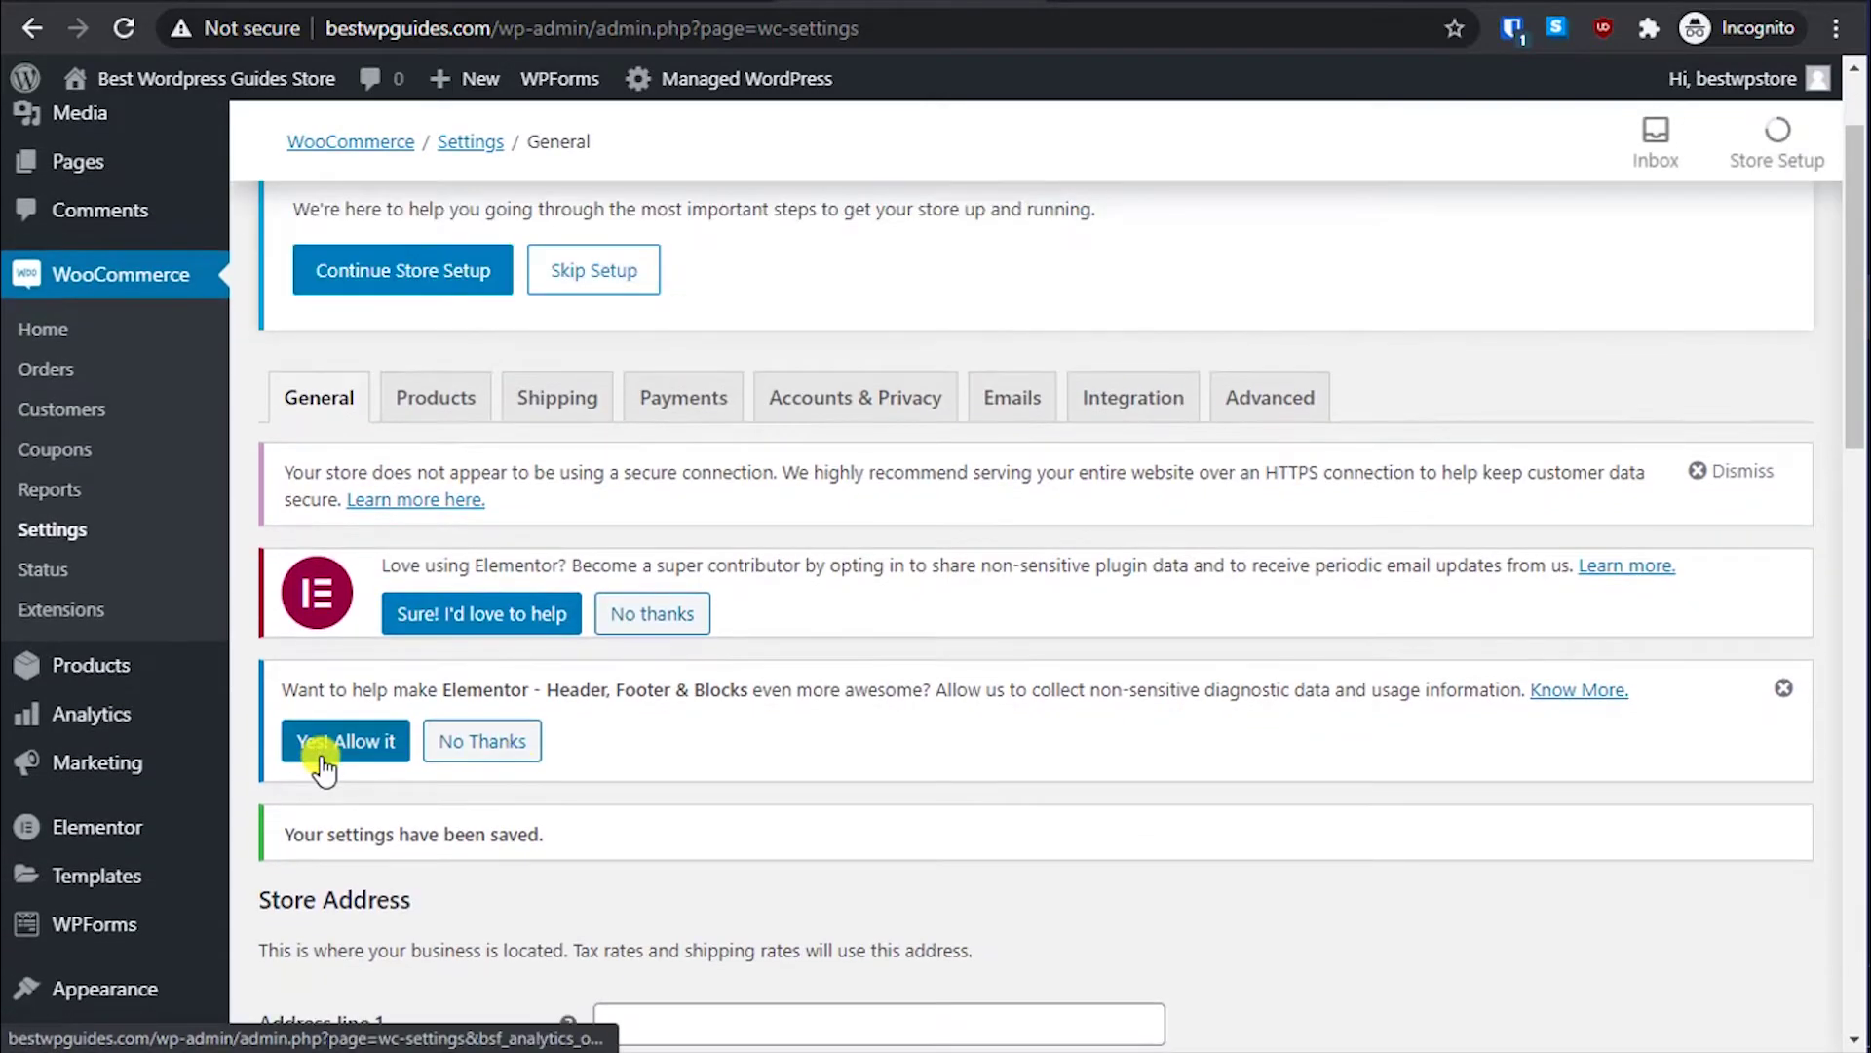
mouse_move(136, 671)
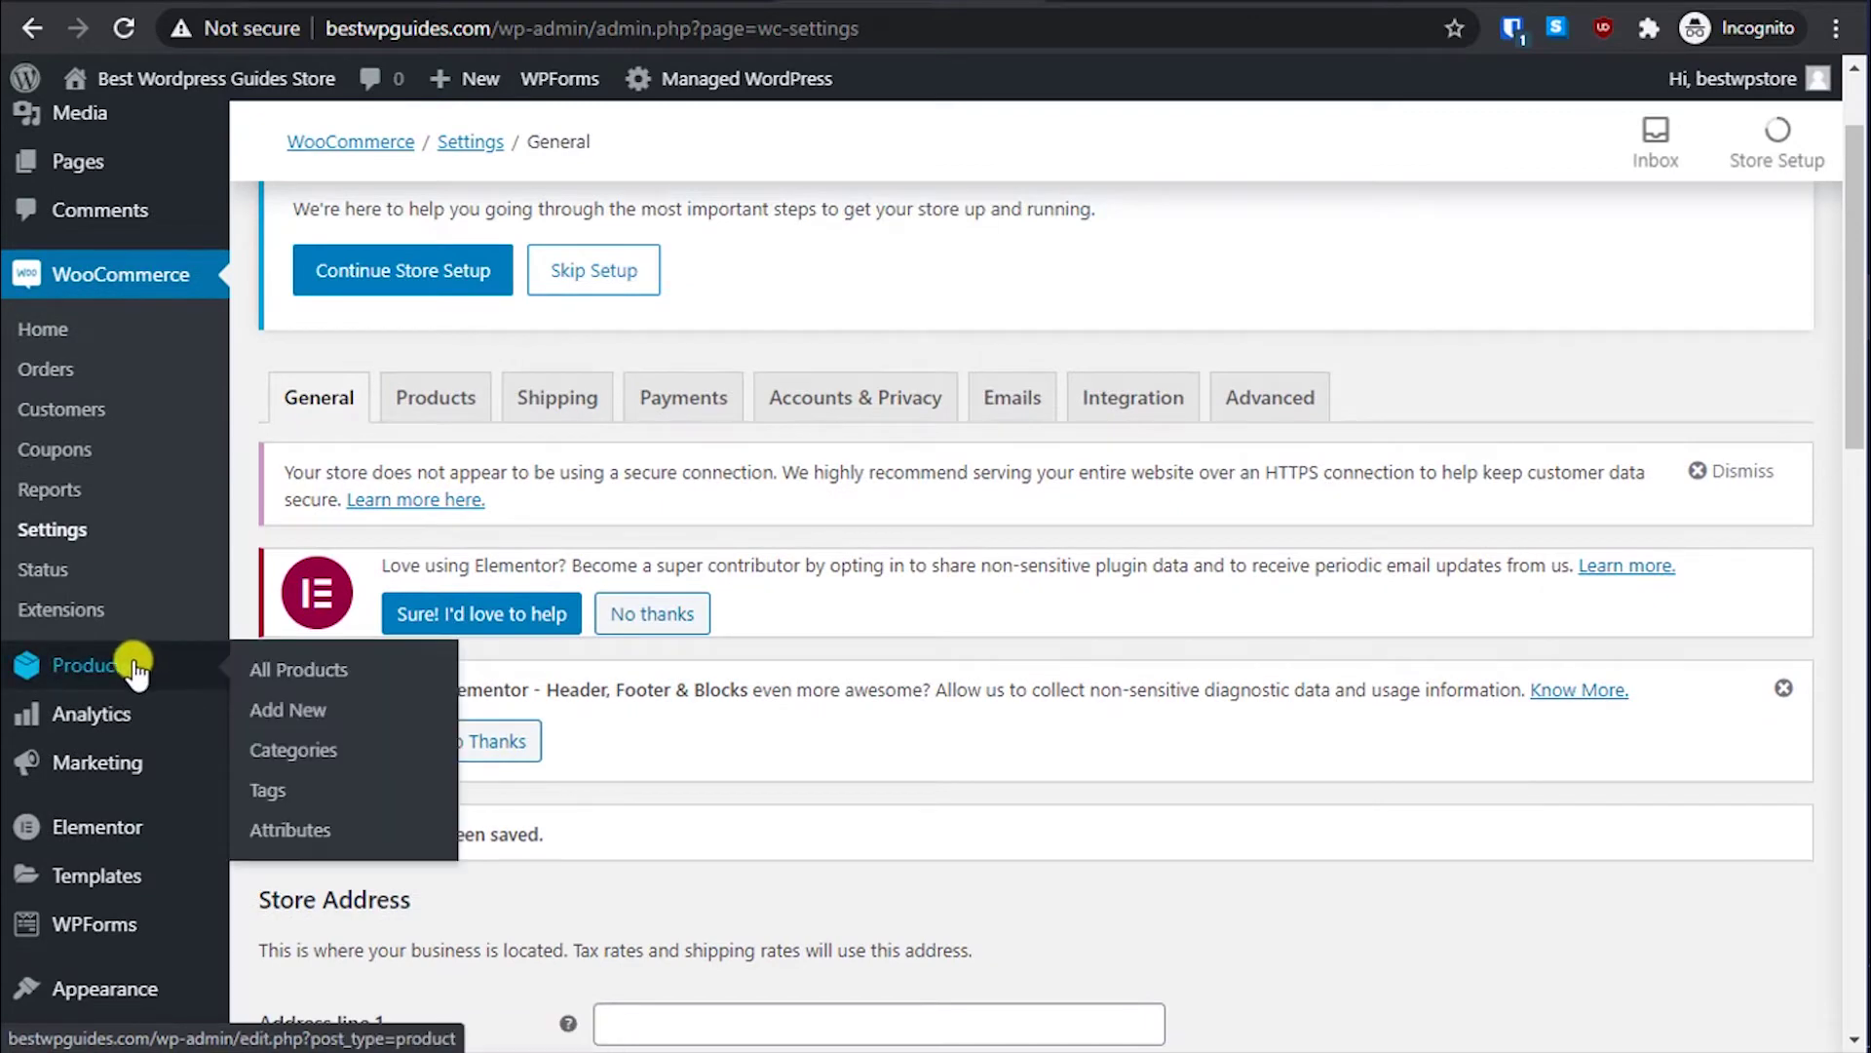
click(299, 671)
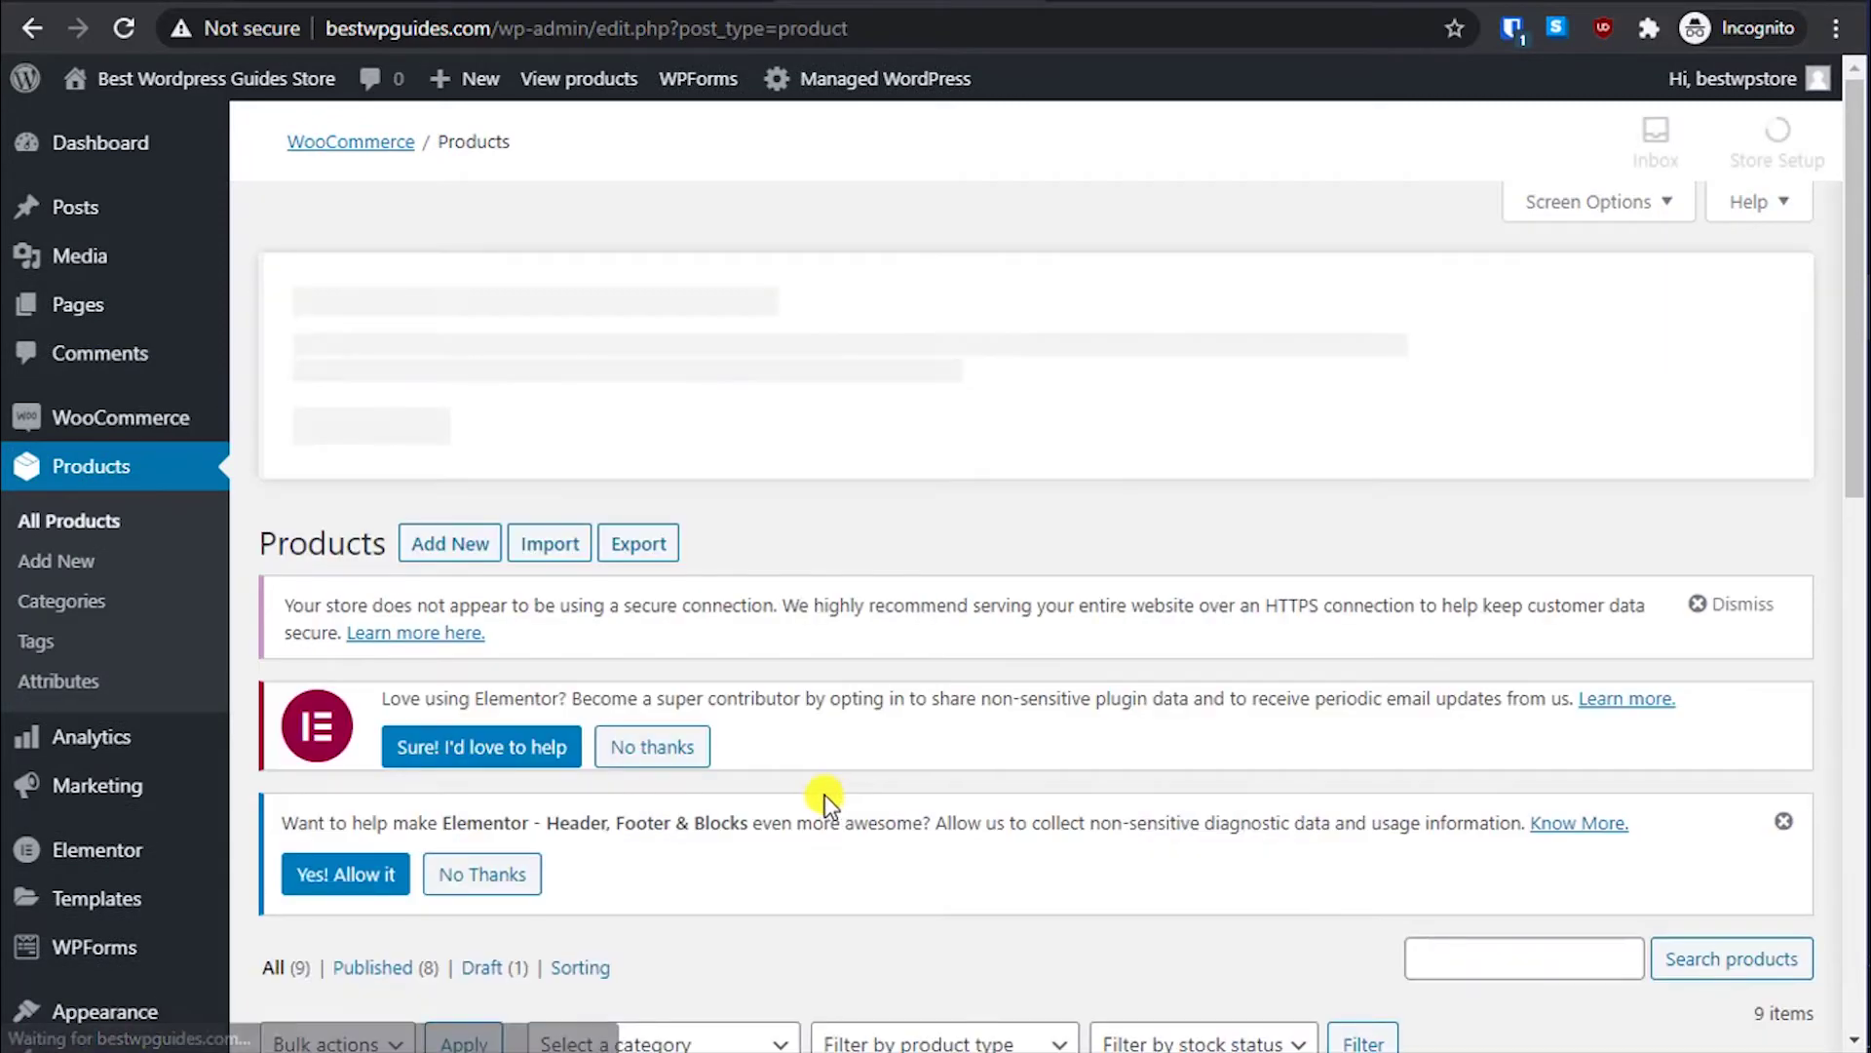
scroll(834, 798, down, 3)
scroll(776, 775, down, 1)
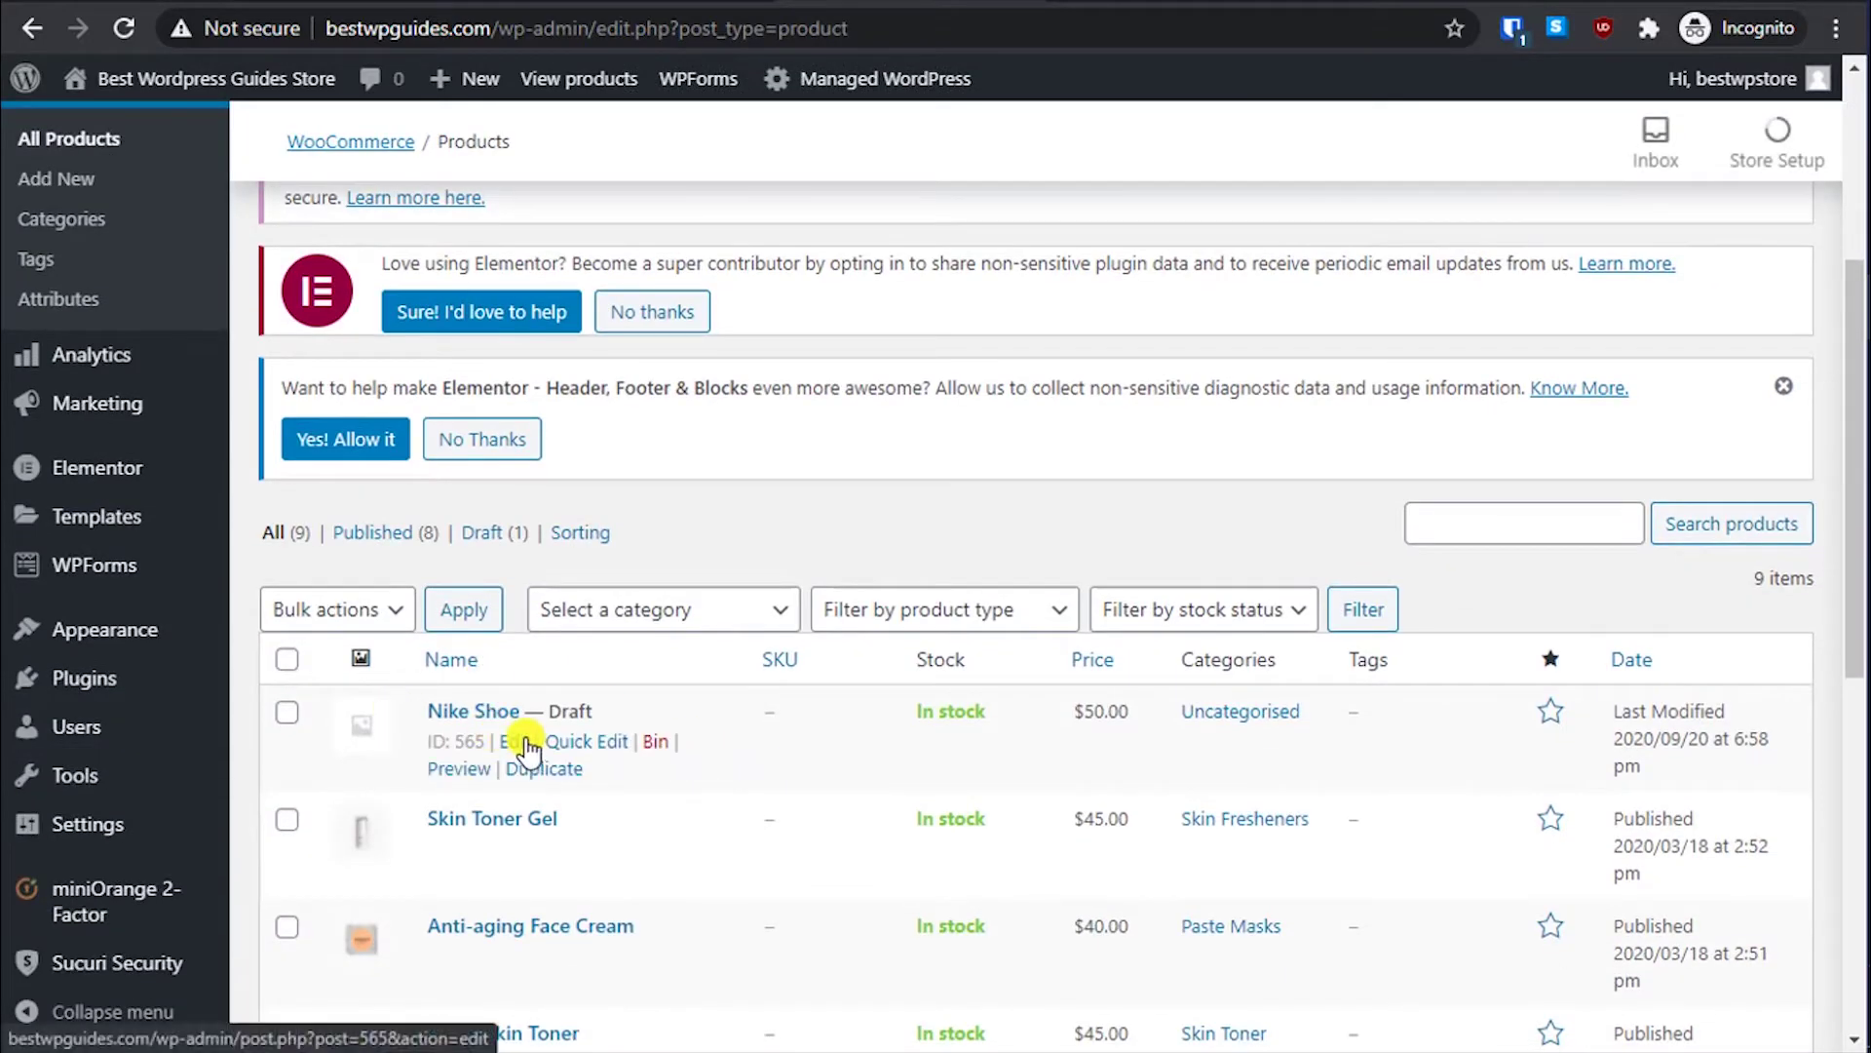
click(516, 740)
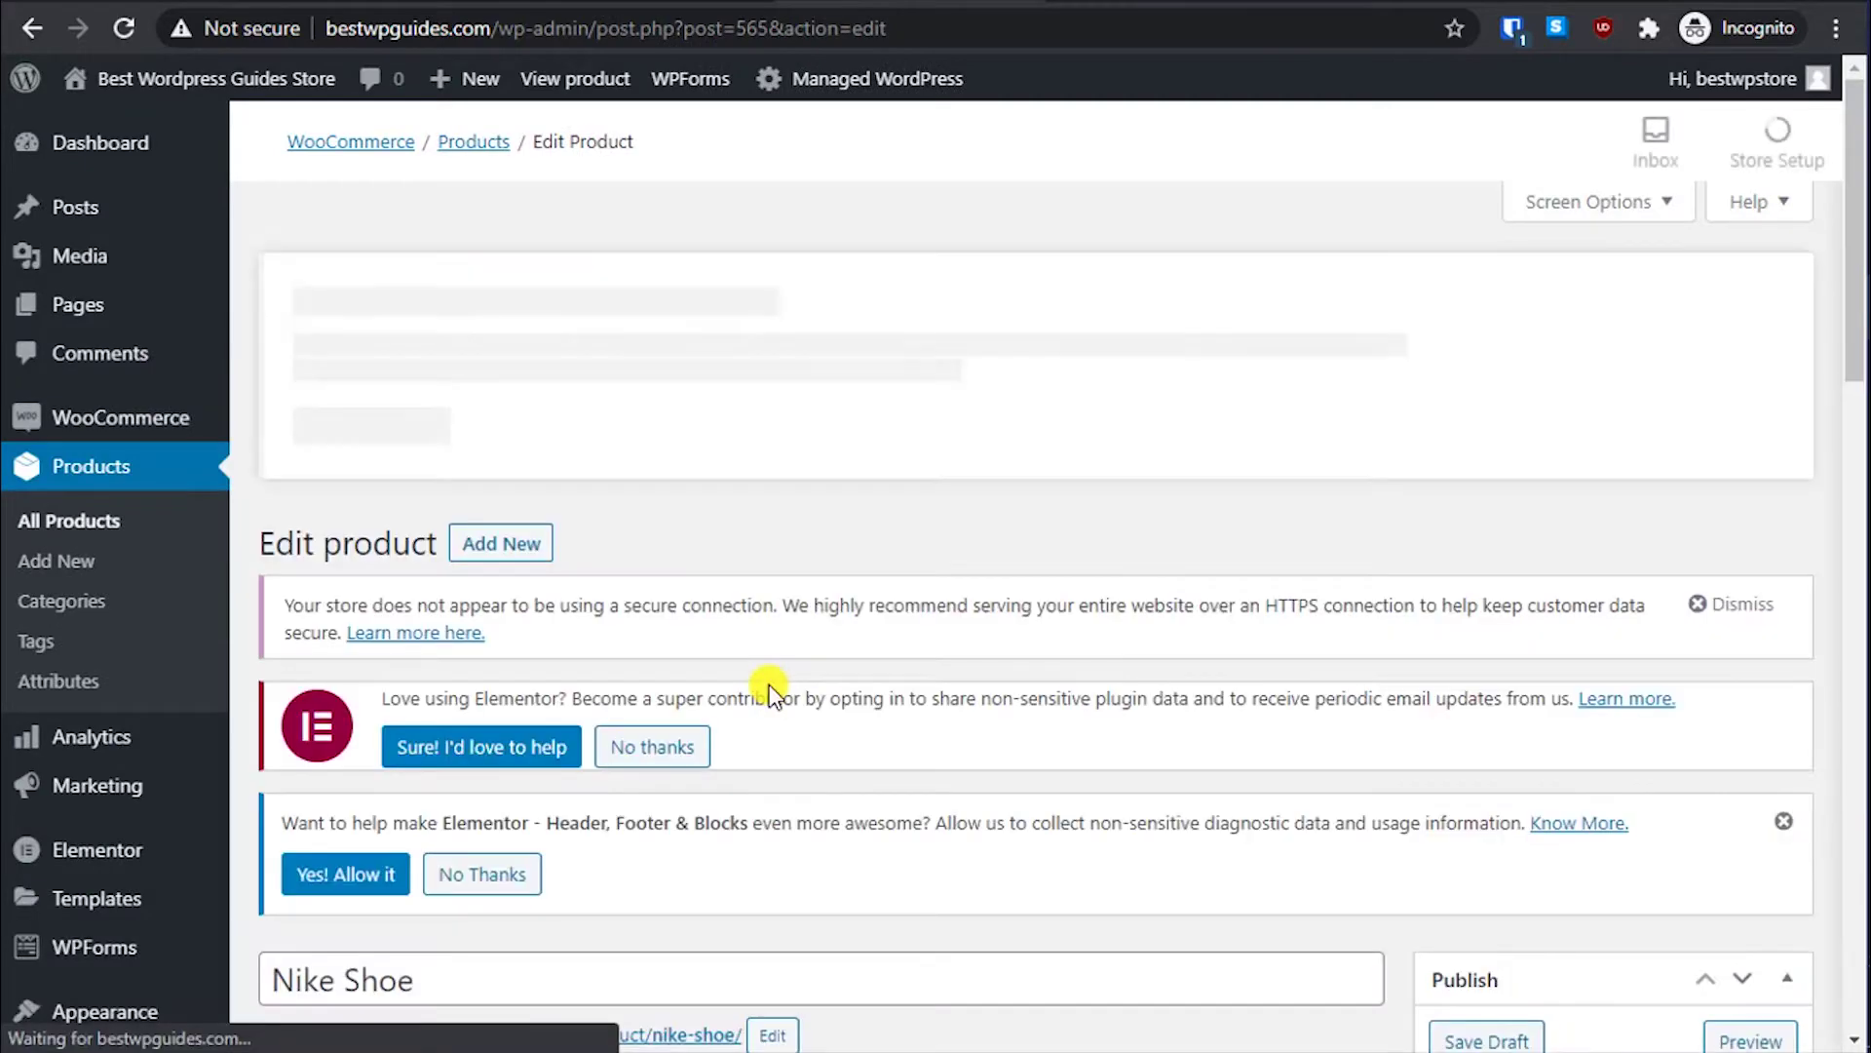
Step: Look over the product's price data, short description section and product image upload options
scroll(769, 686, down, 4)
scroll(766, 684, down, 3)
scroll(770, 688, down, 6)
scroll(629, 507, down, 4)
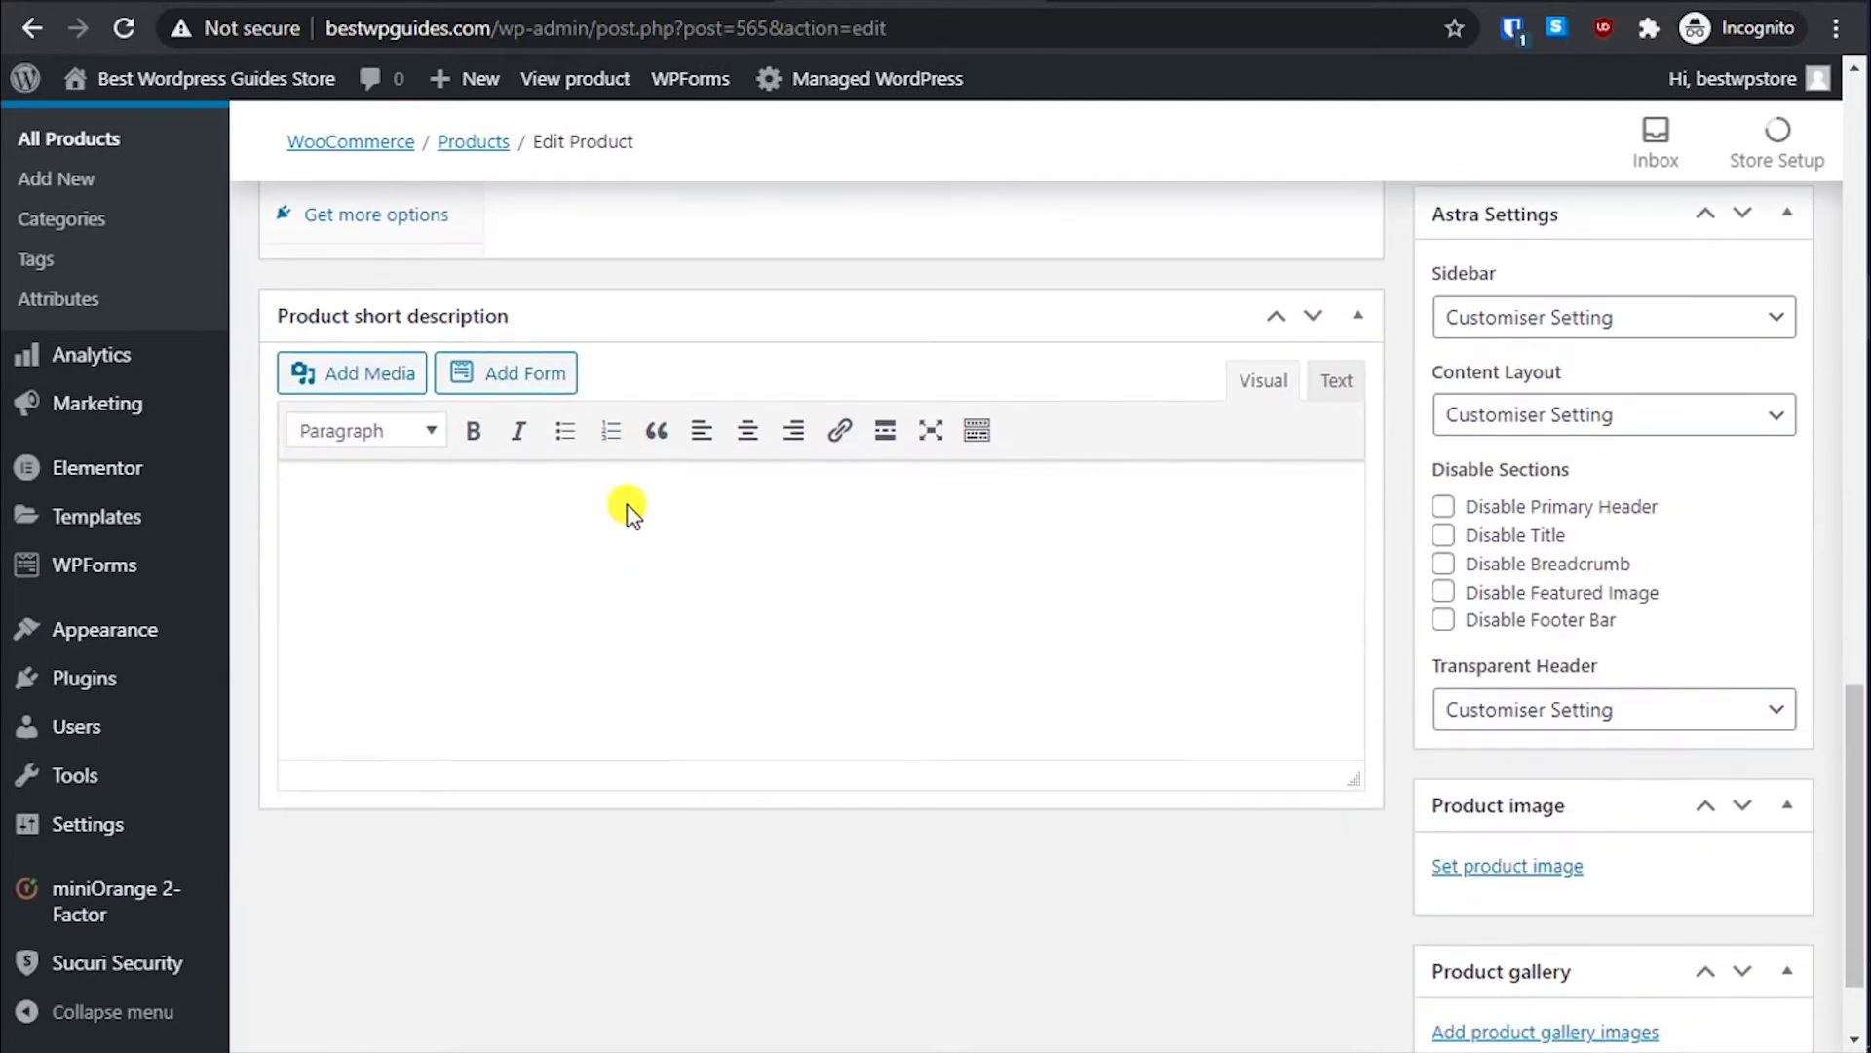
scroll(629, 505, up, 5)
scroll(629, 506, up, 5)
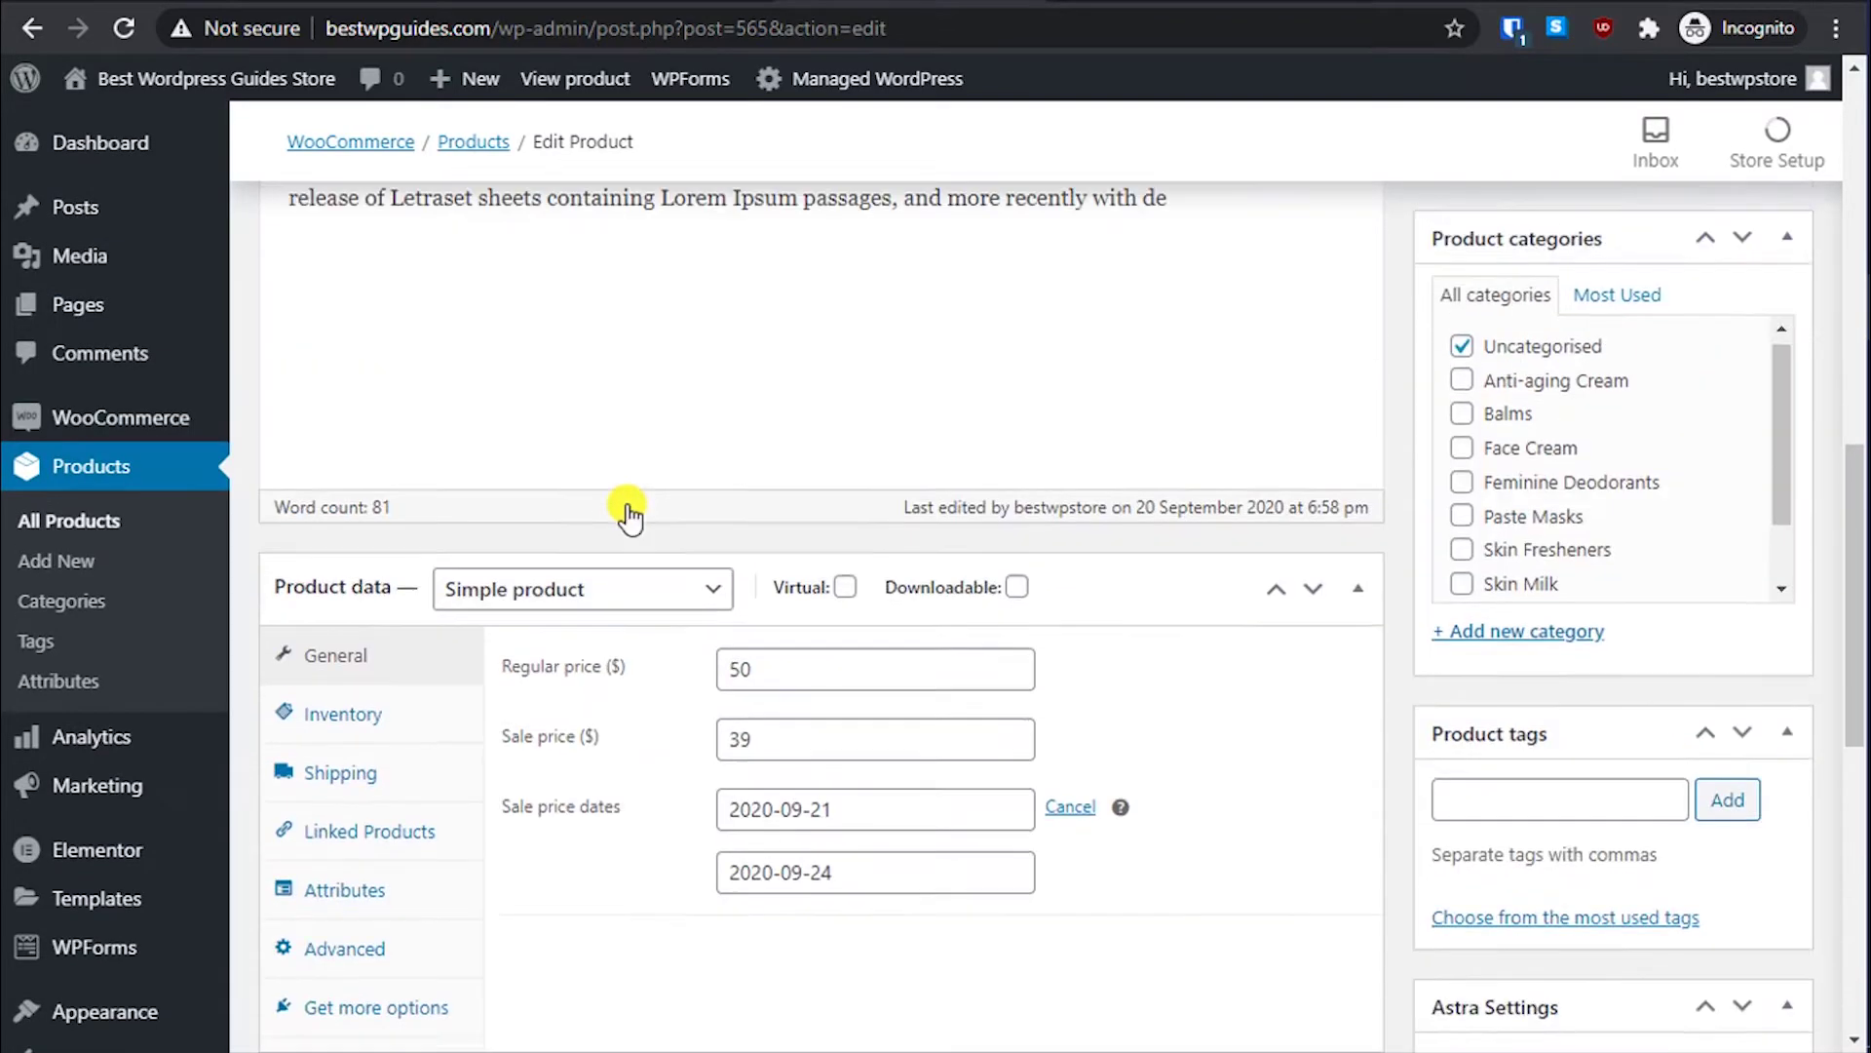
scroll(624, 487, down, 4)
scroll(978, 821, down, 4)
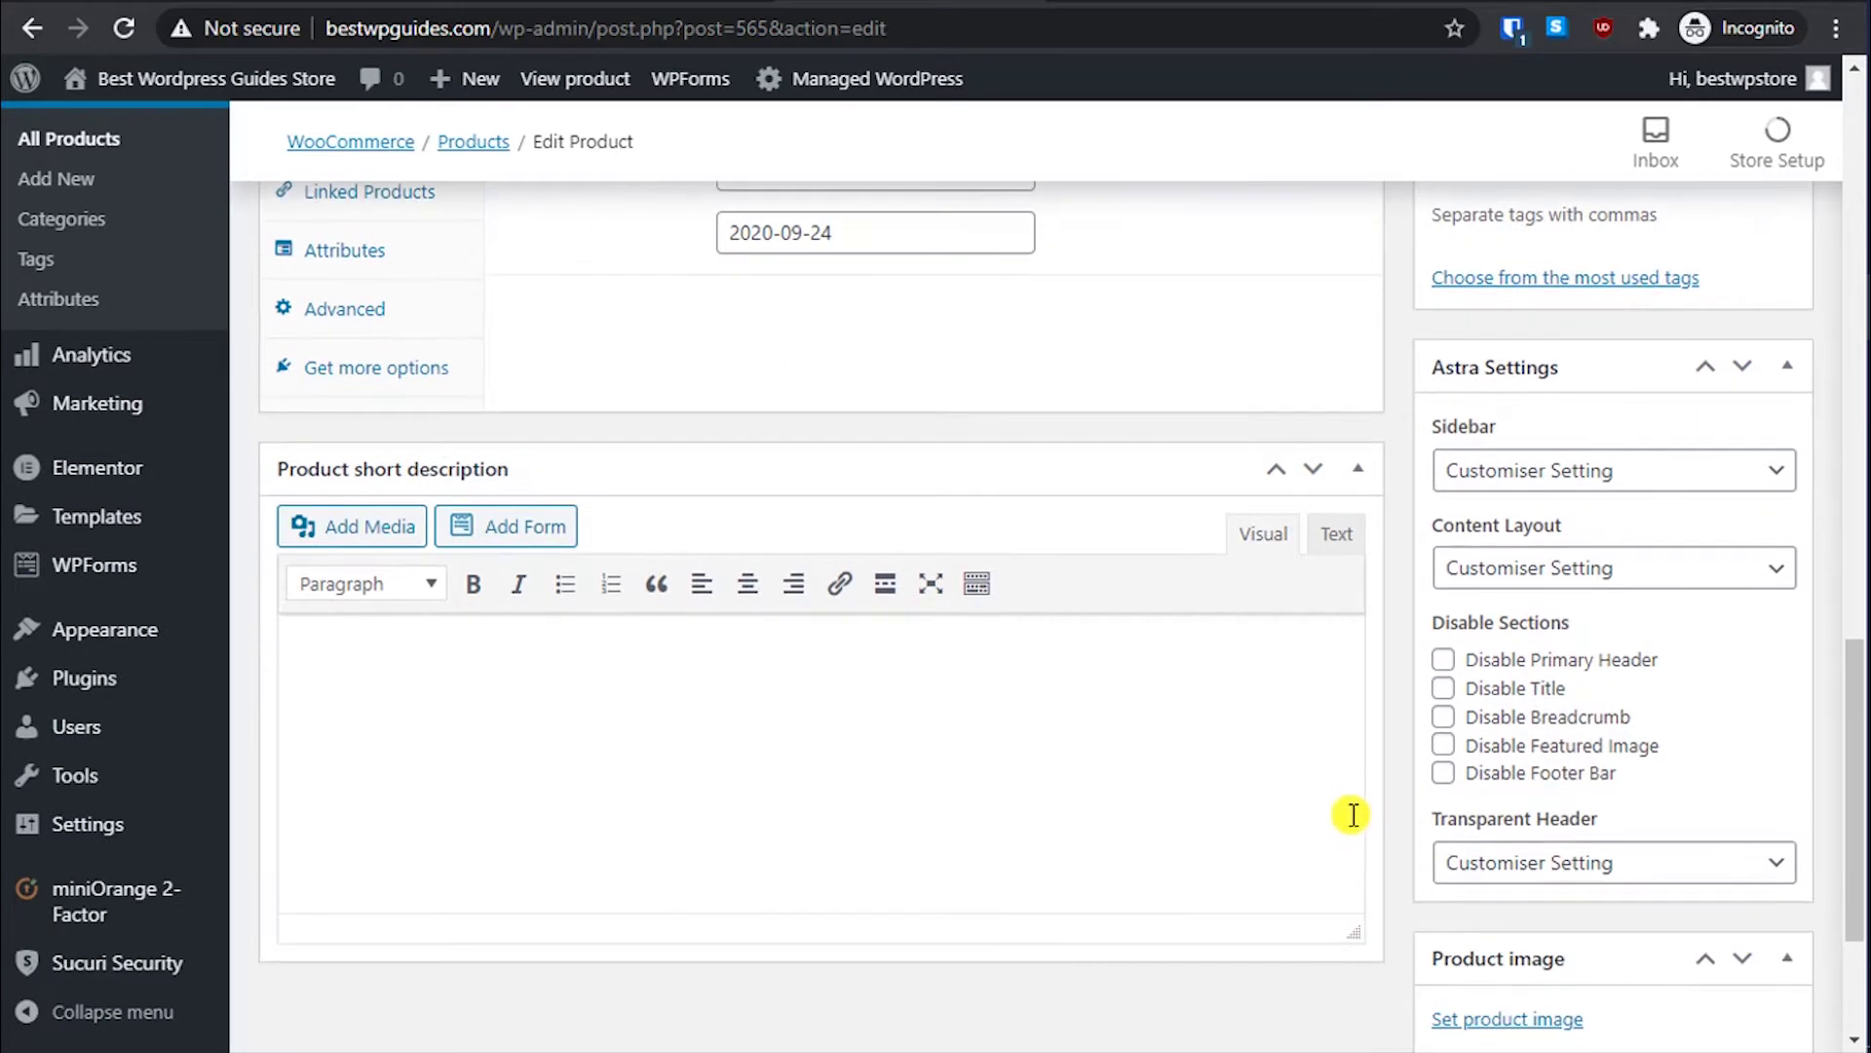
scroll(1360, 805, down, 3)
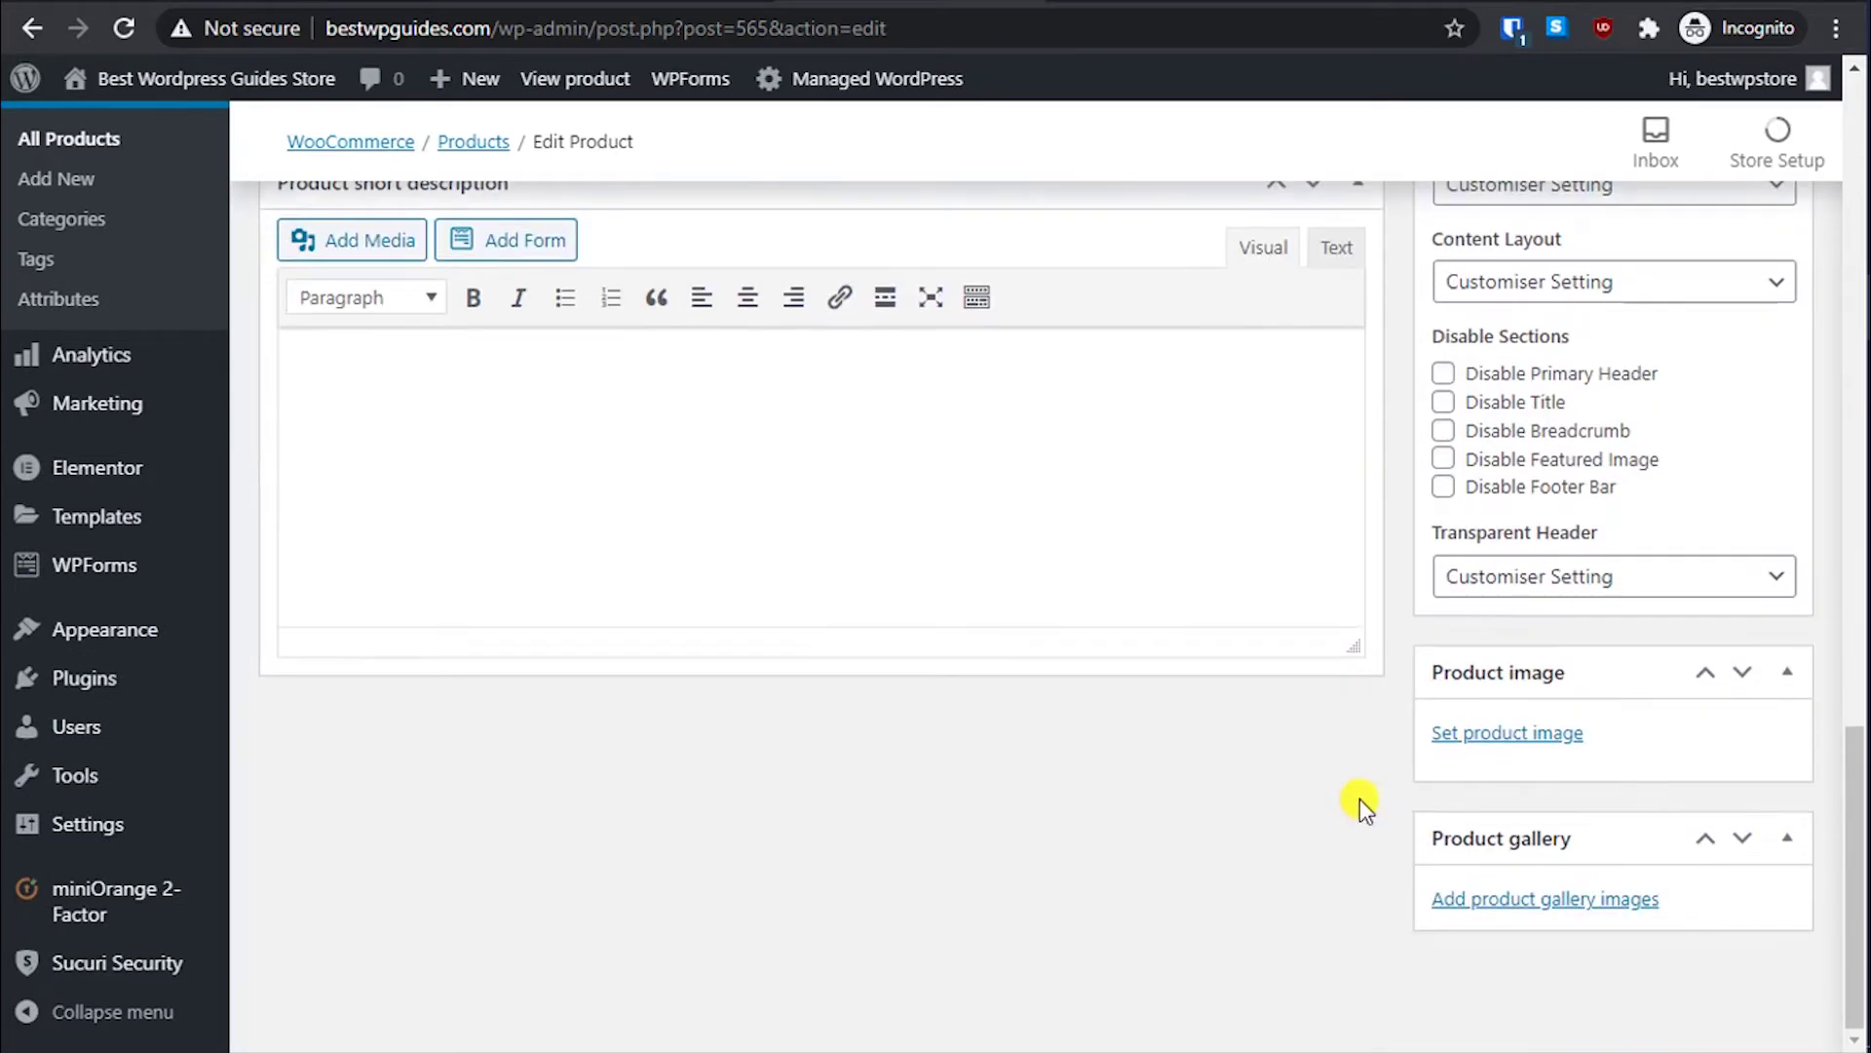
click(1553, 735)
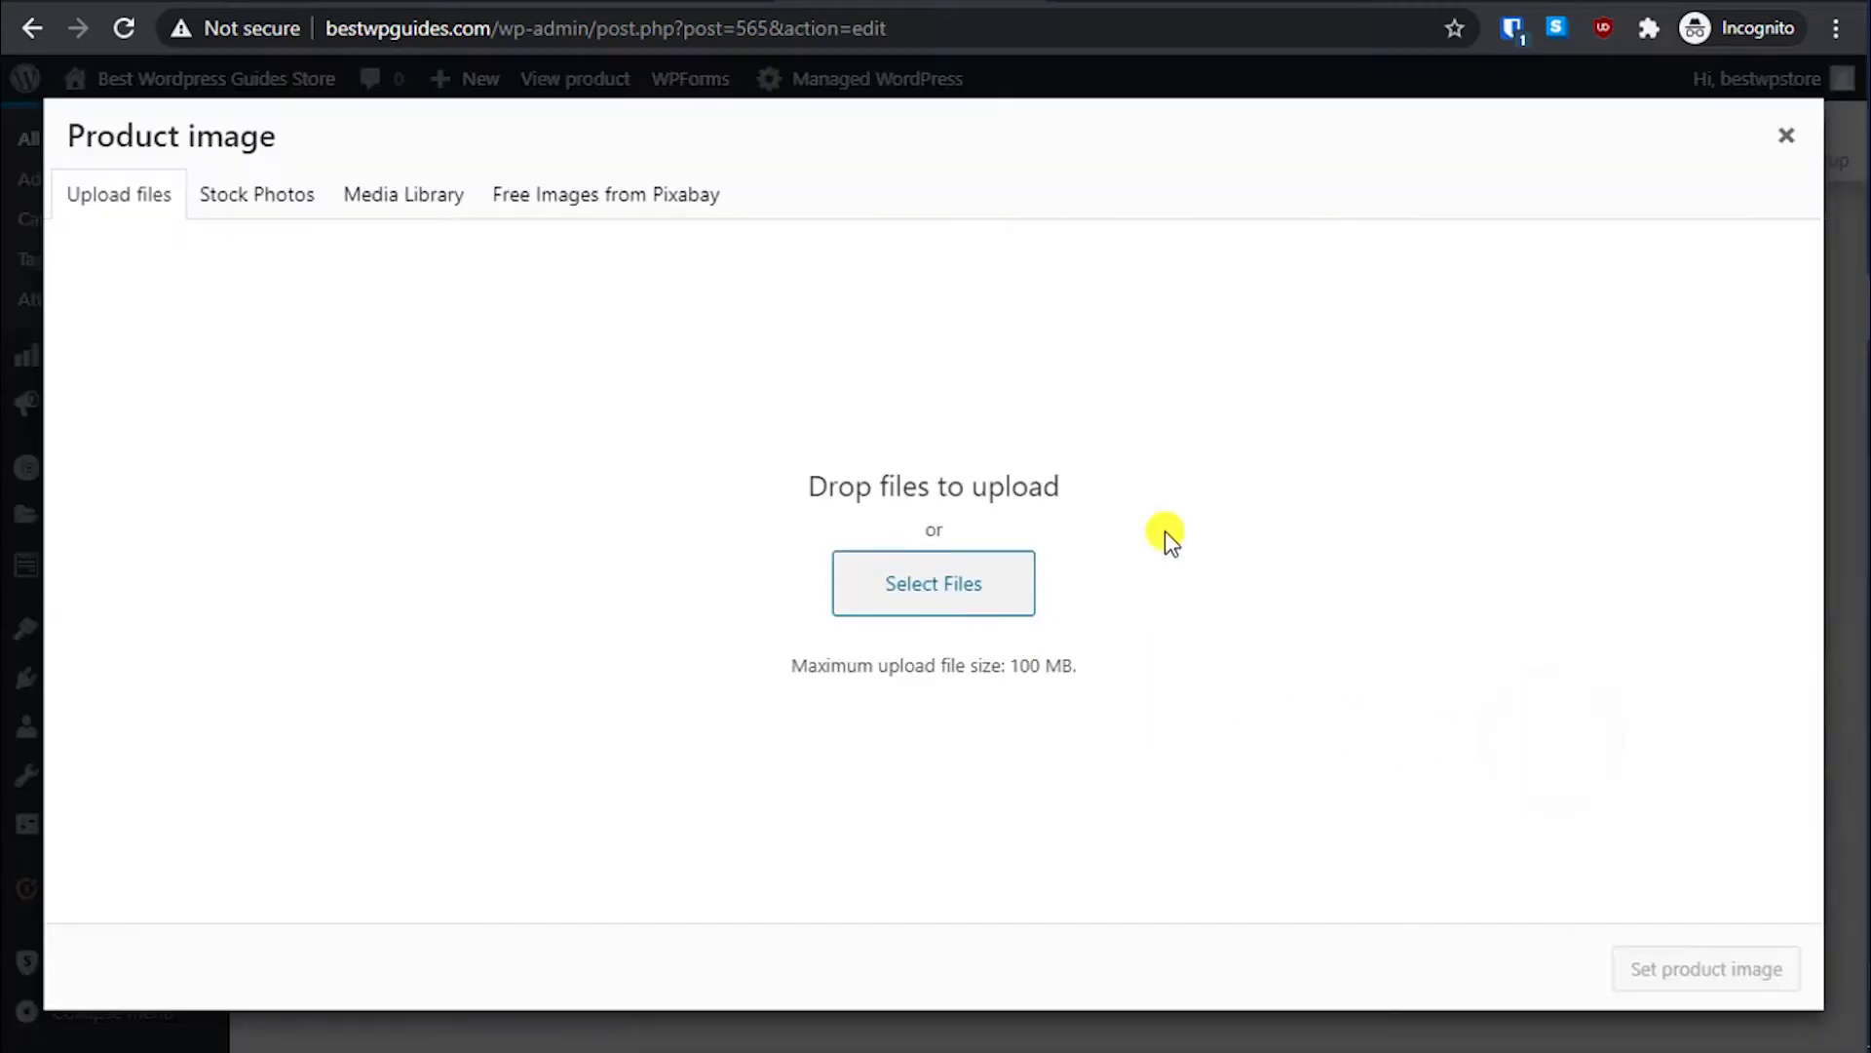
click(1785, 140)
Step: Publish the Nike Shoe product
scroll(1094, 556, up, 10)
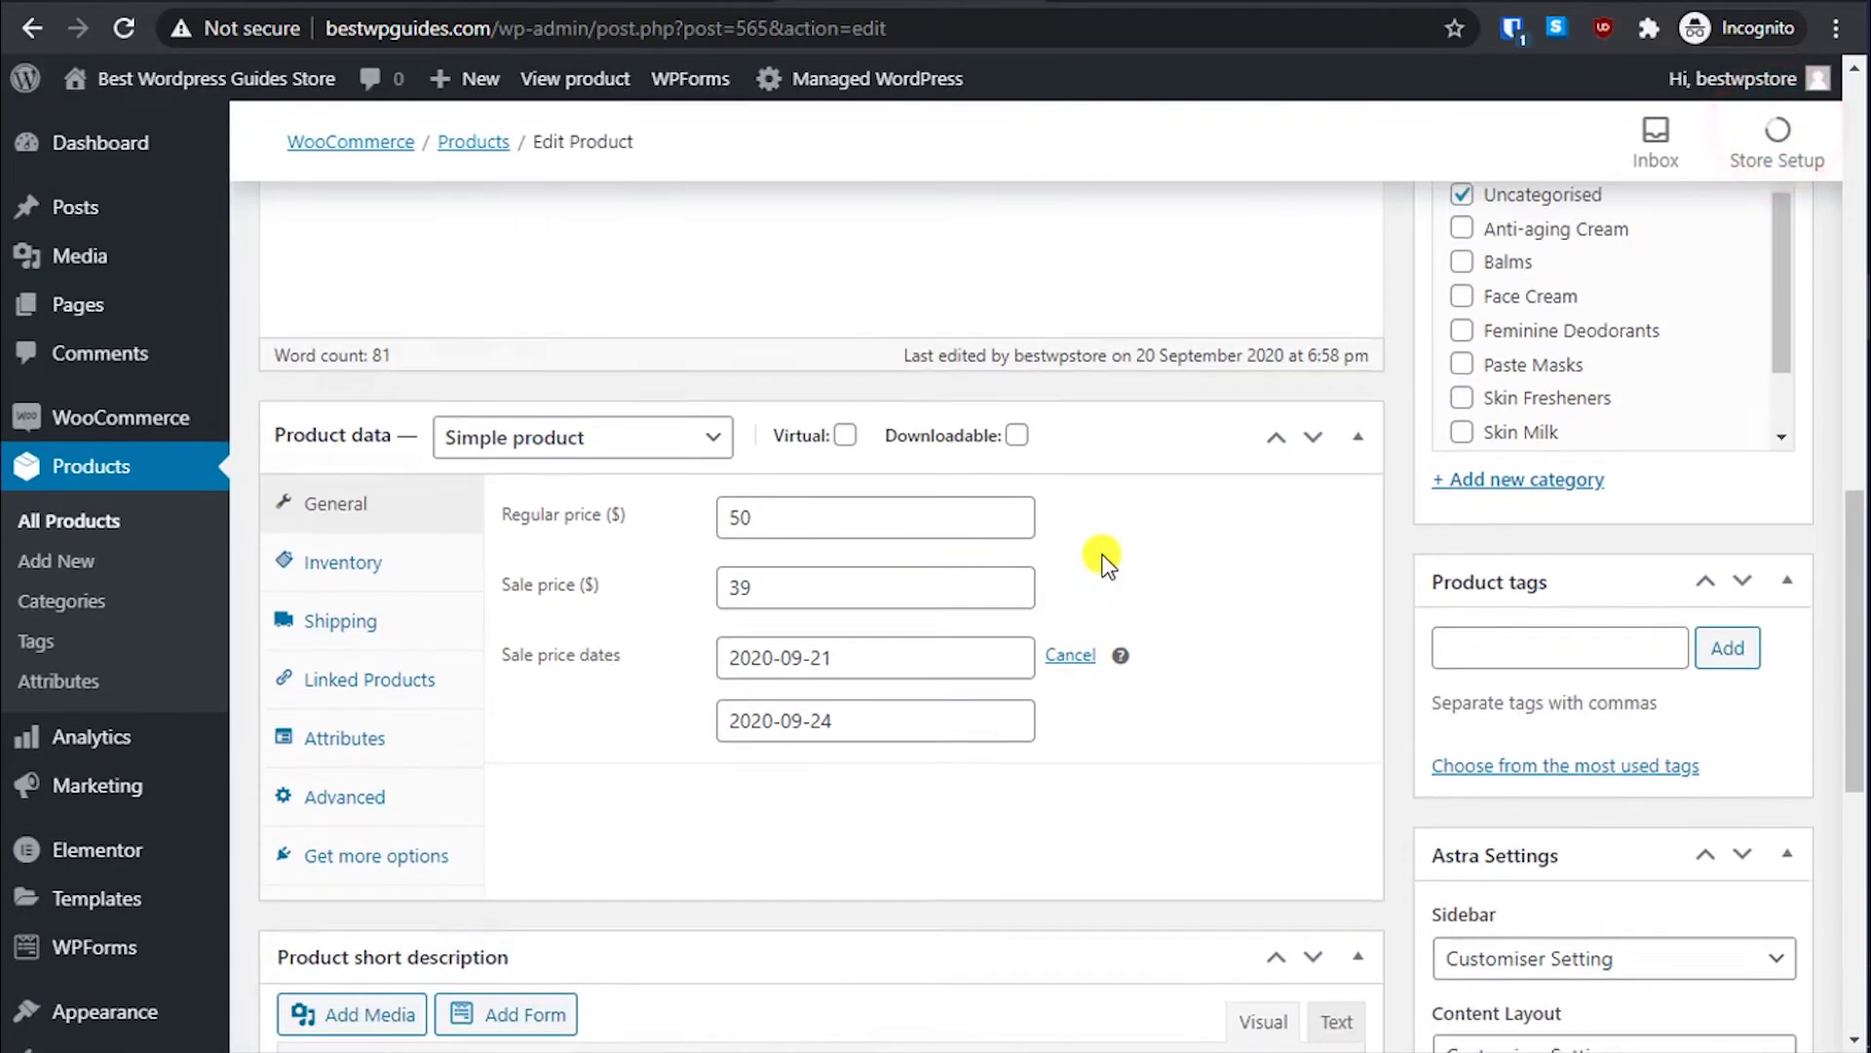
click(1789, 521)
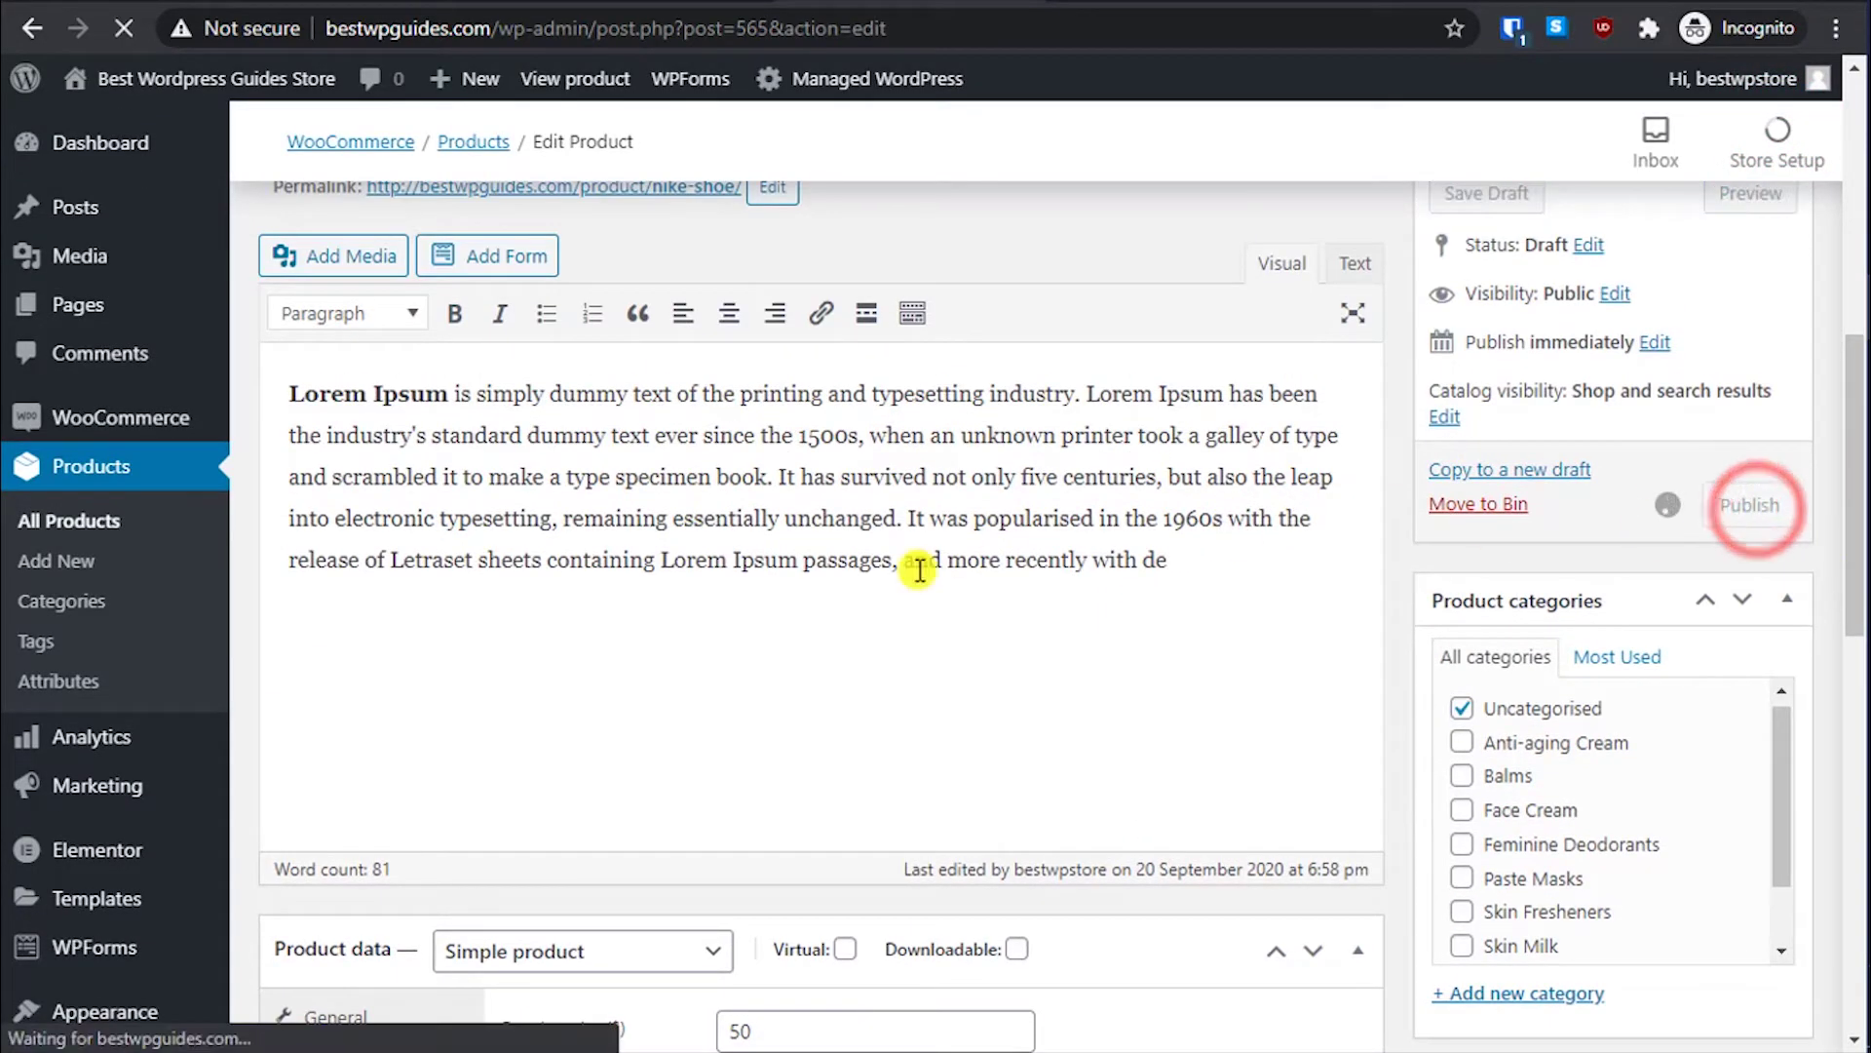
scroll(919, 570, up, 4)
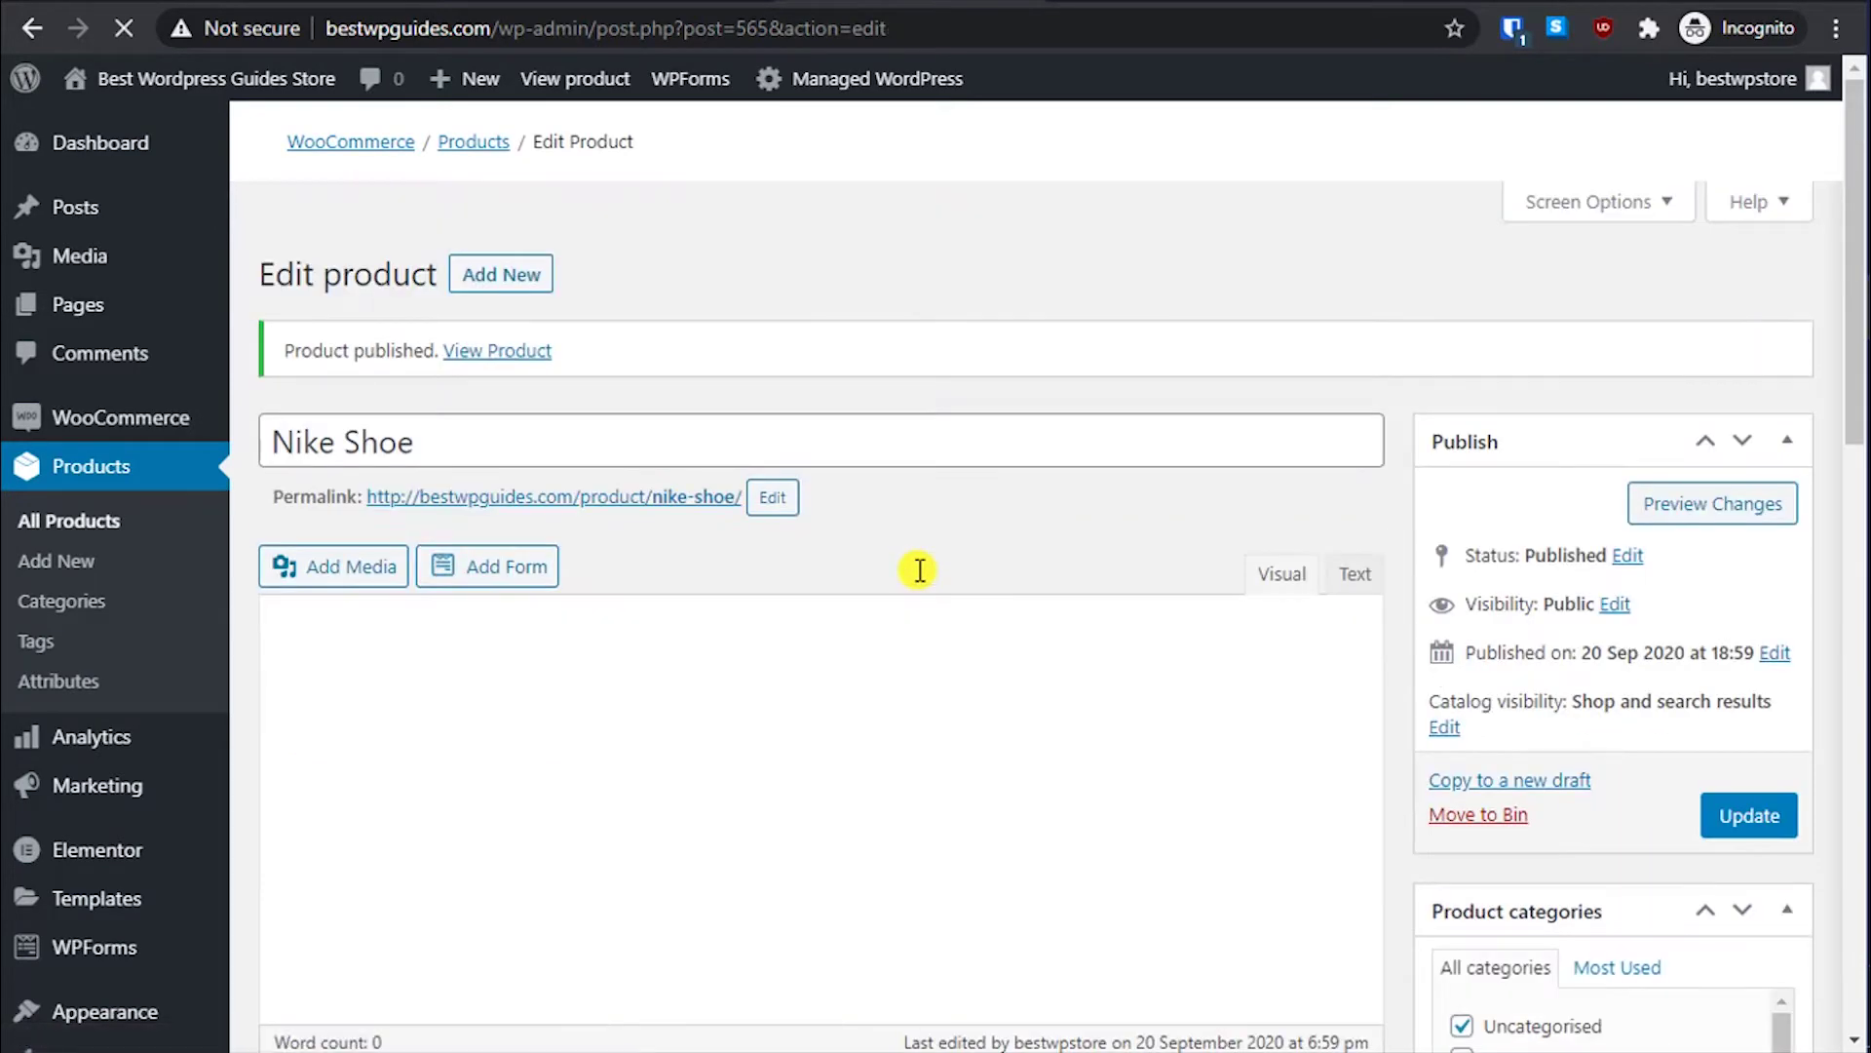
Step: Open the published product's permalink and check its name and price on the store page
scroll(796, 728, down, 4)
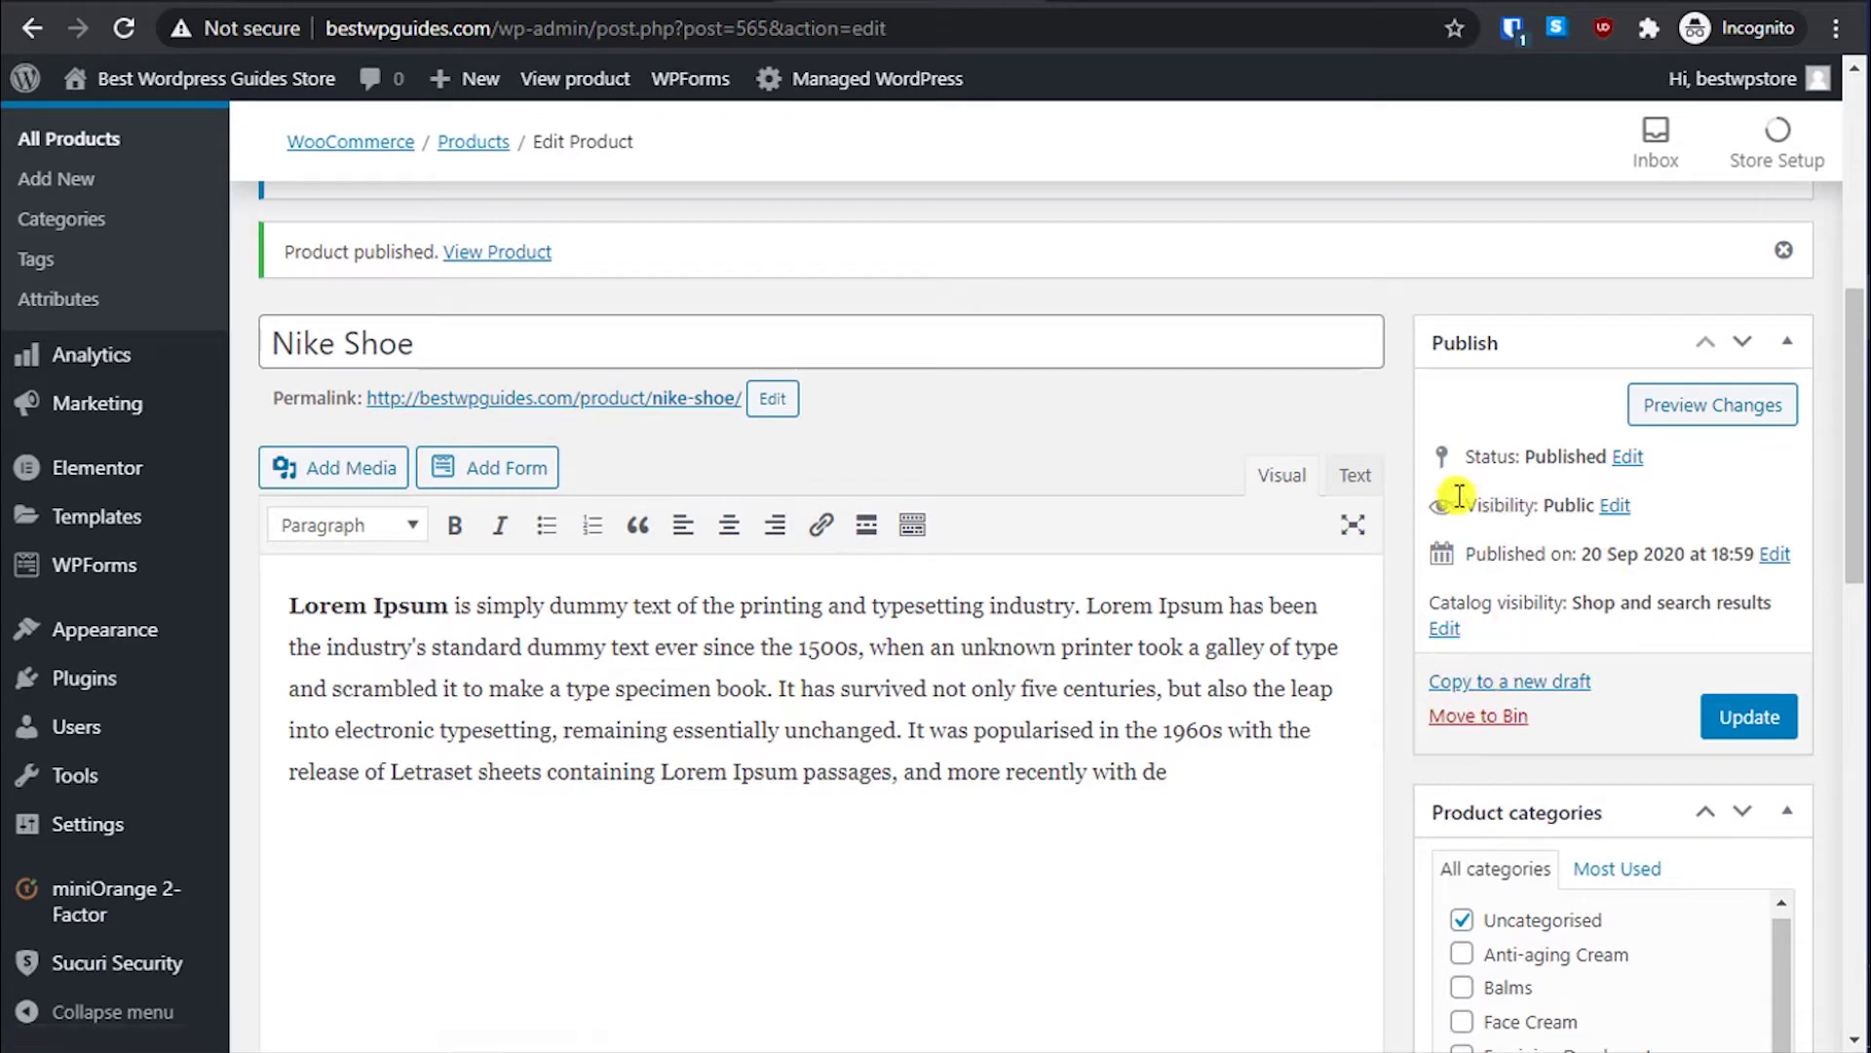
scroll(1062, 448, up, 1)
scroll(1062, 448, up, 1)
click(549, 398)
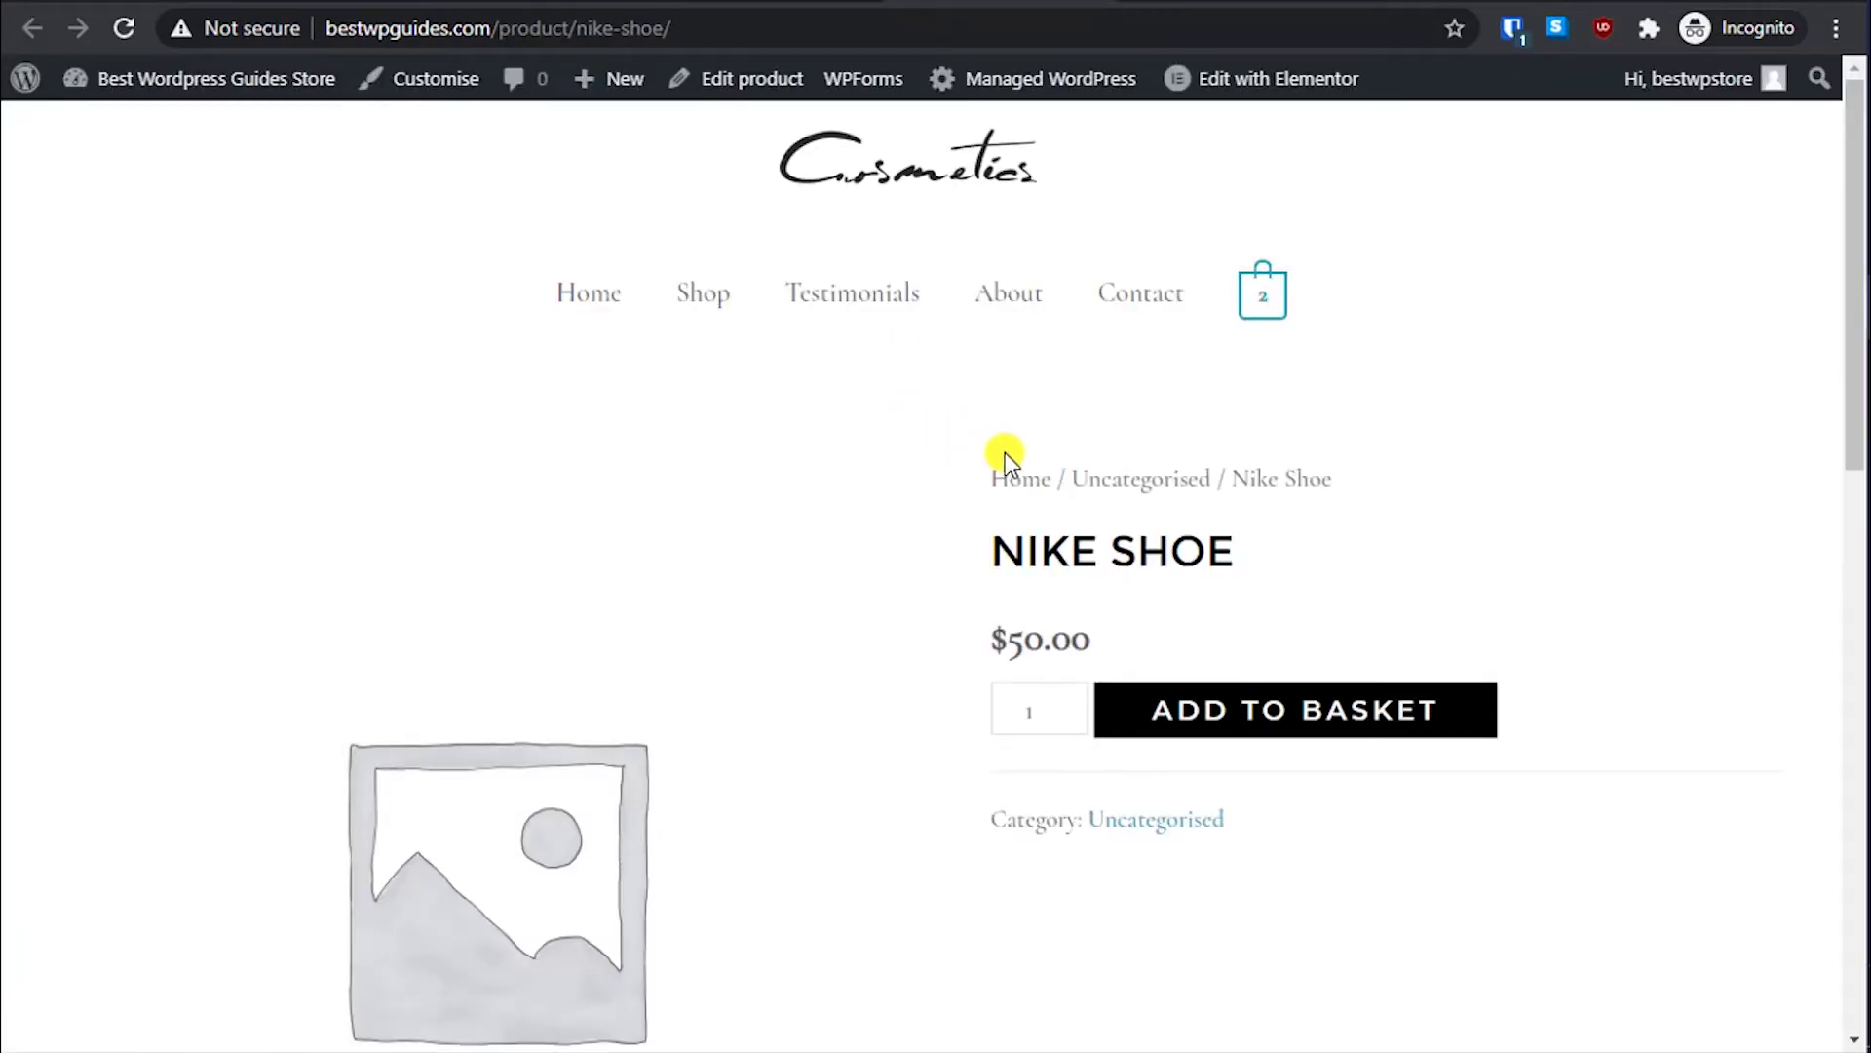
scroll(1003, 452, down, 1)
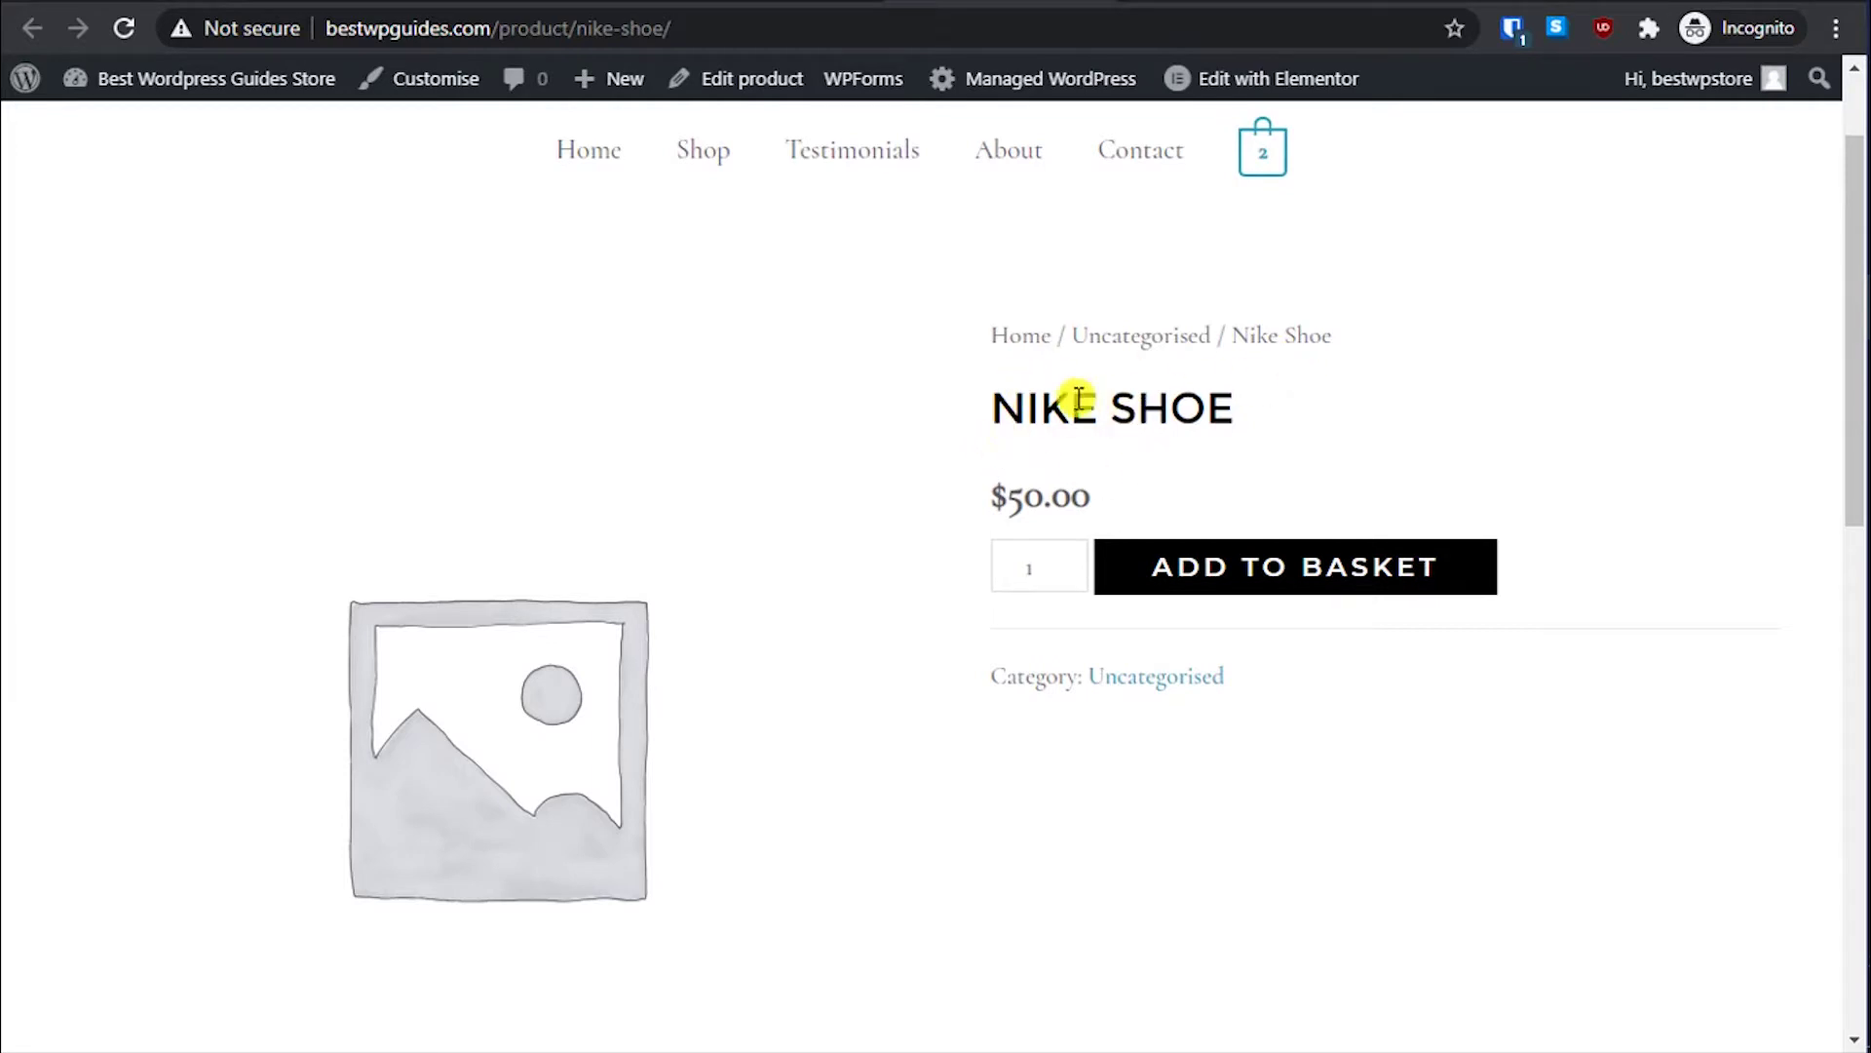
triple_click(1223, 406)
click(1099, 507)
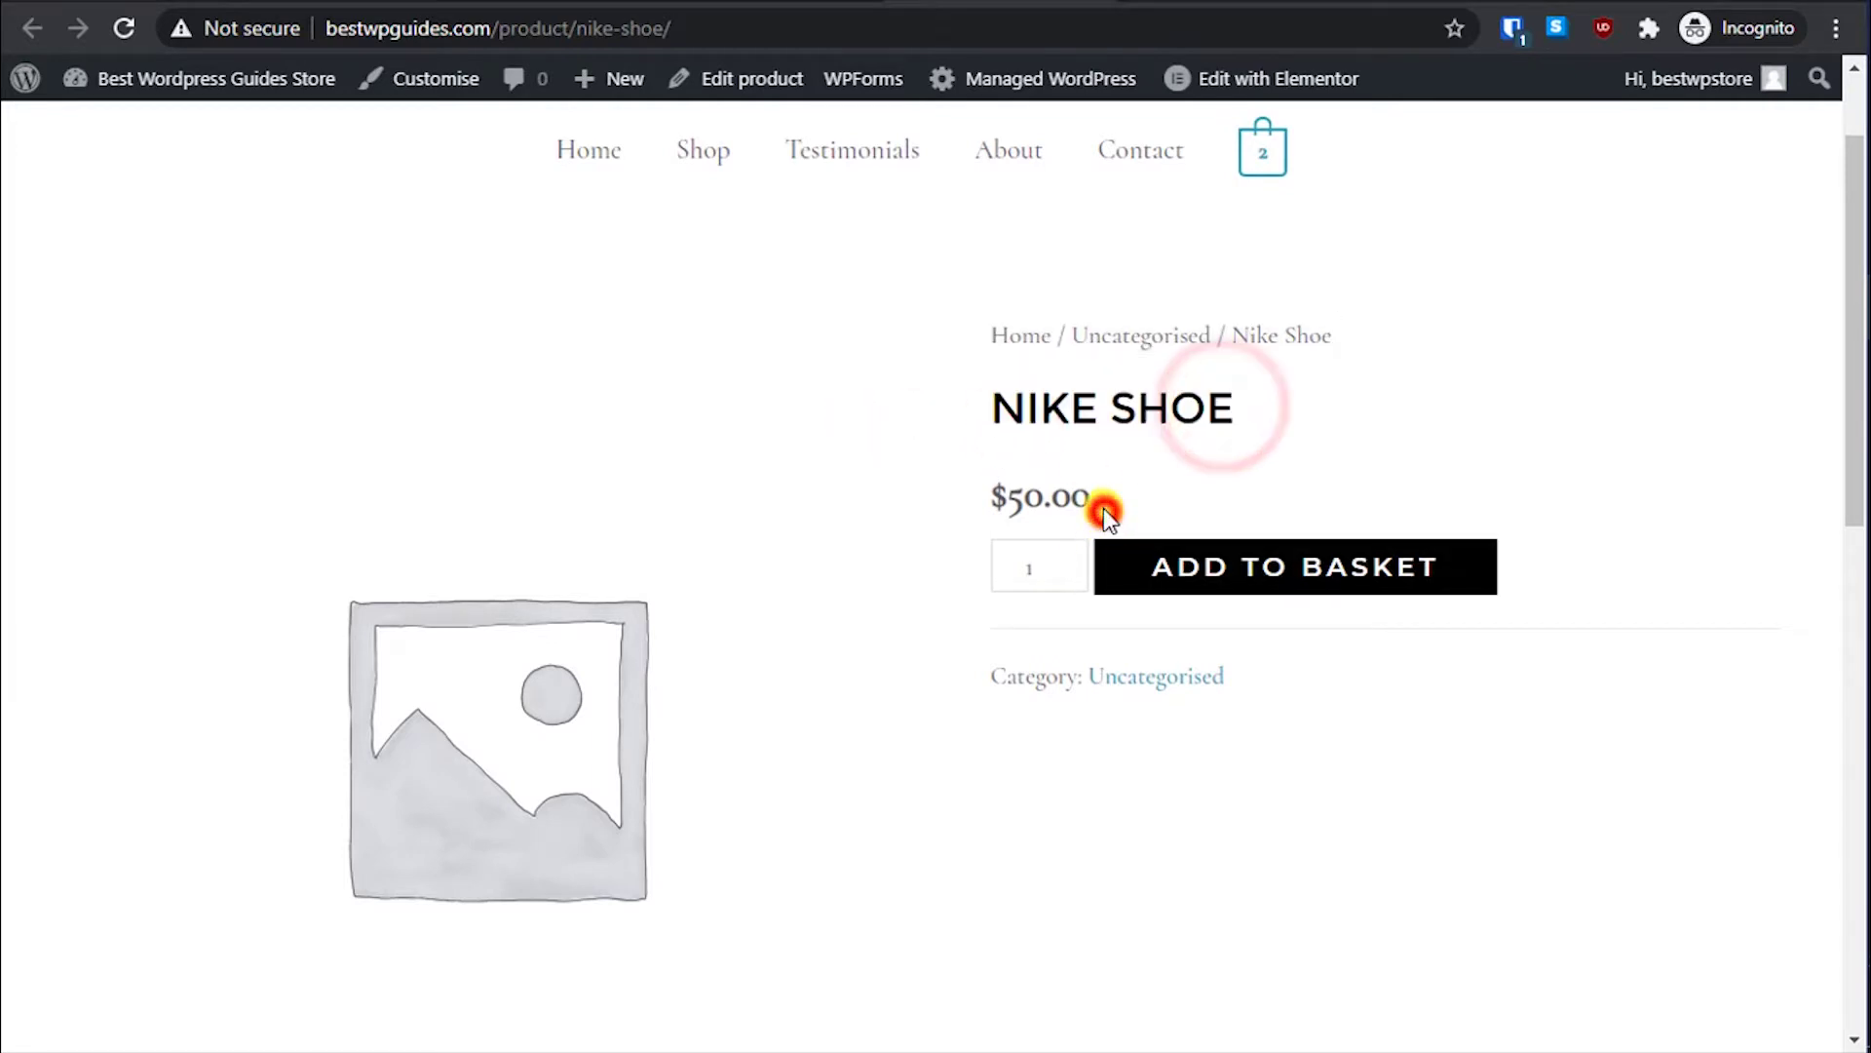
drag(1099, 507, 1025, 507)
scroll(638, 687, down, 2)
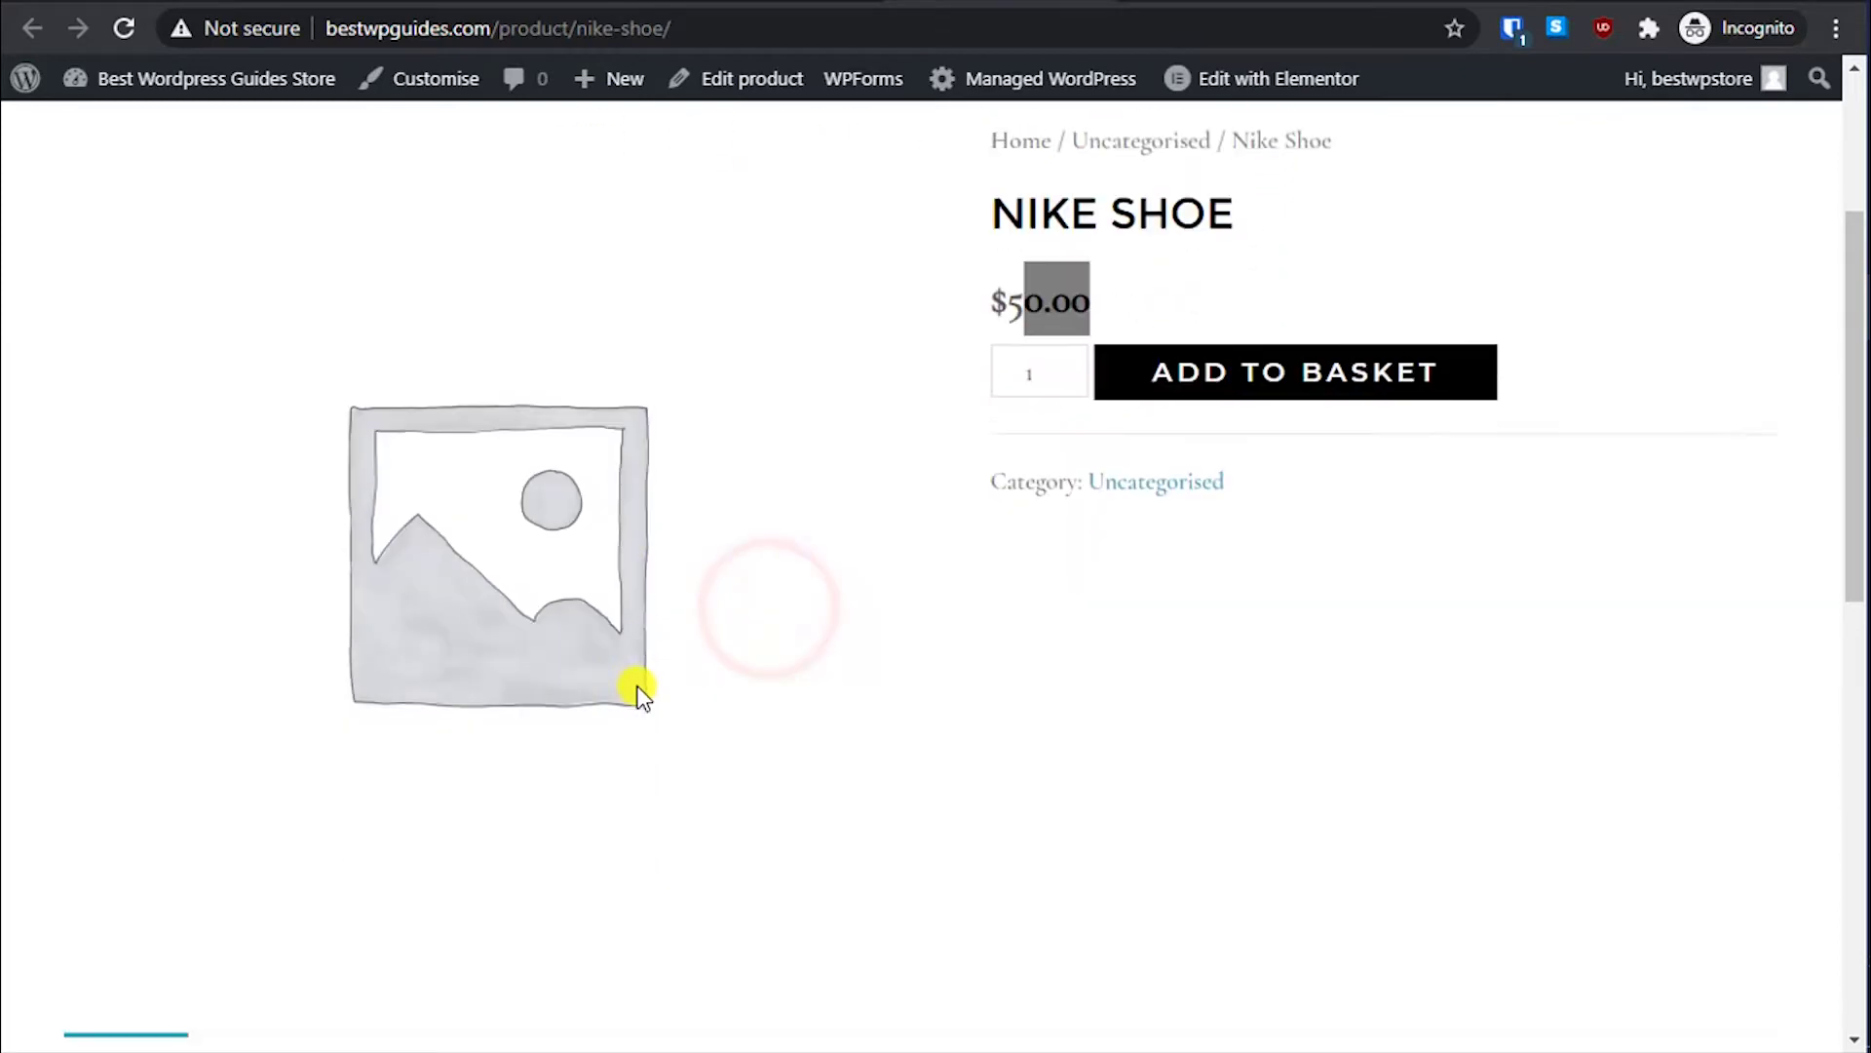
Step: Check the full description text on the Nike Shoe store page
scroll(1015, 640, down, 5)
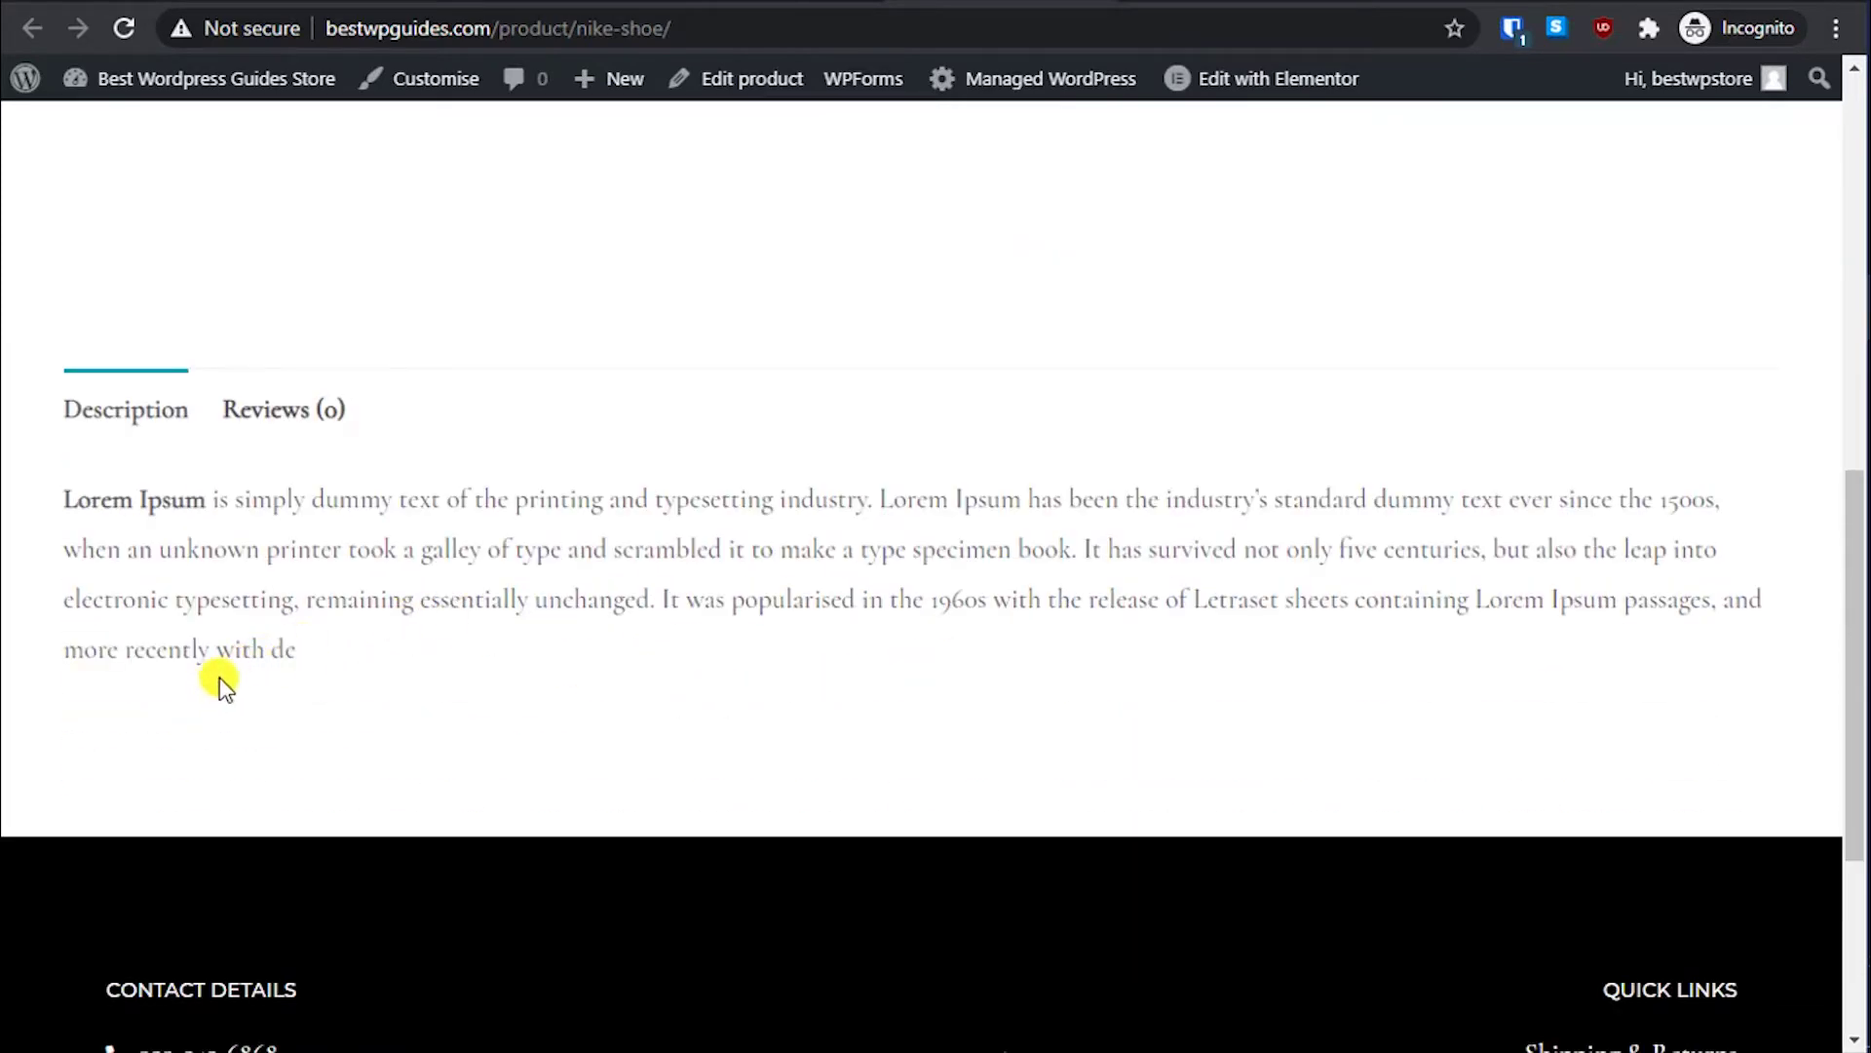
drag(298, 649, 51, 517)
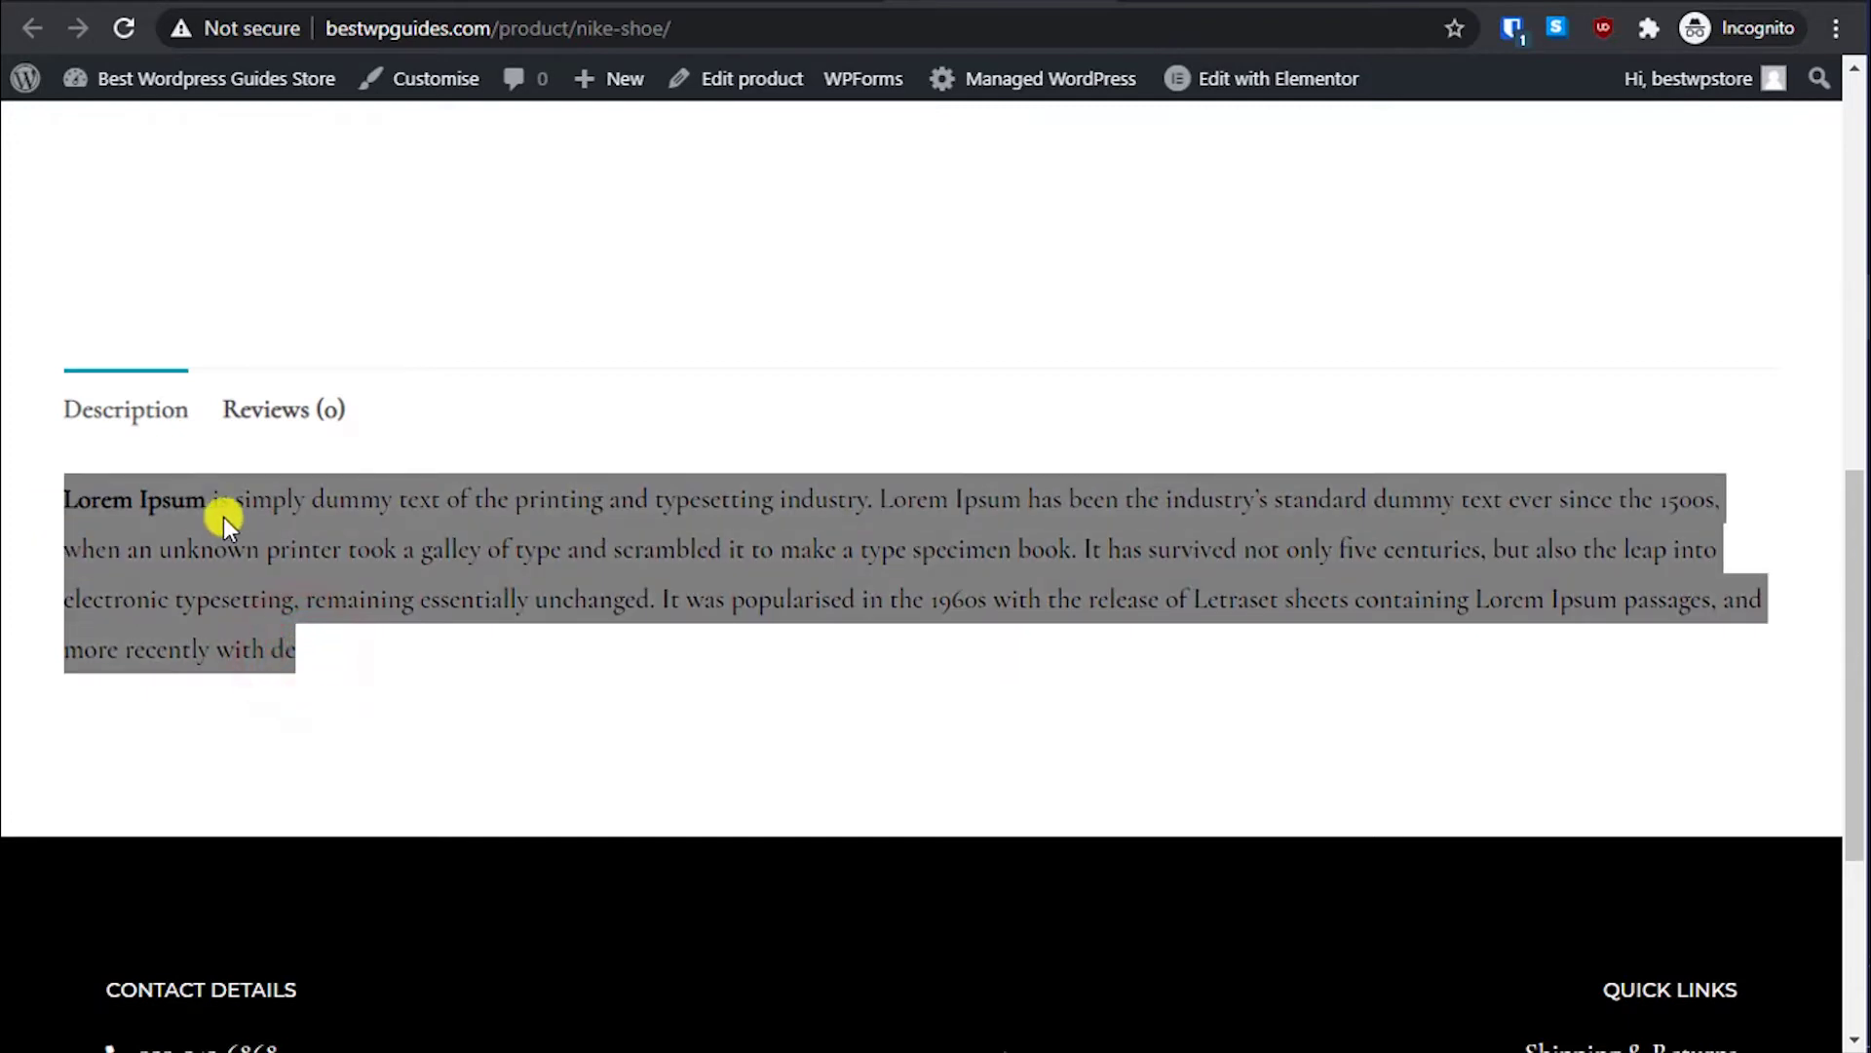
click(513, 664)
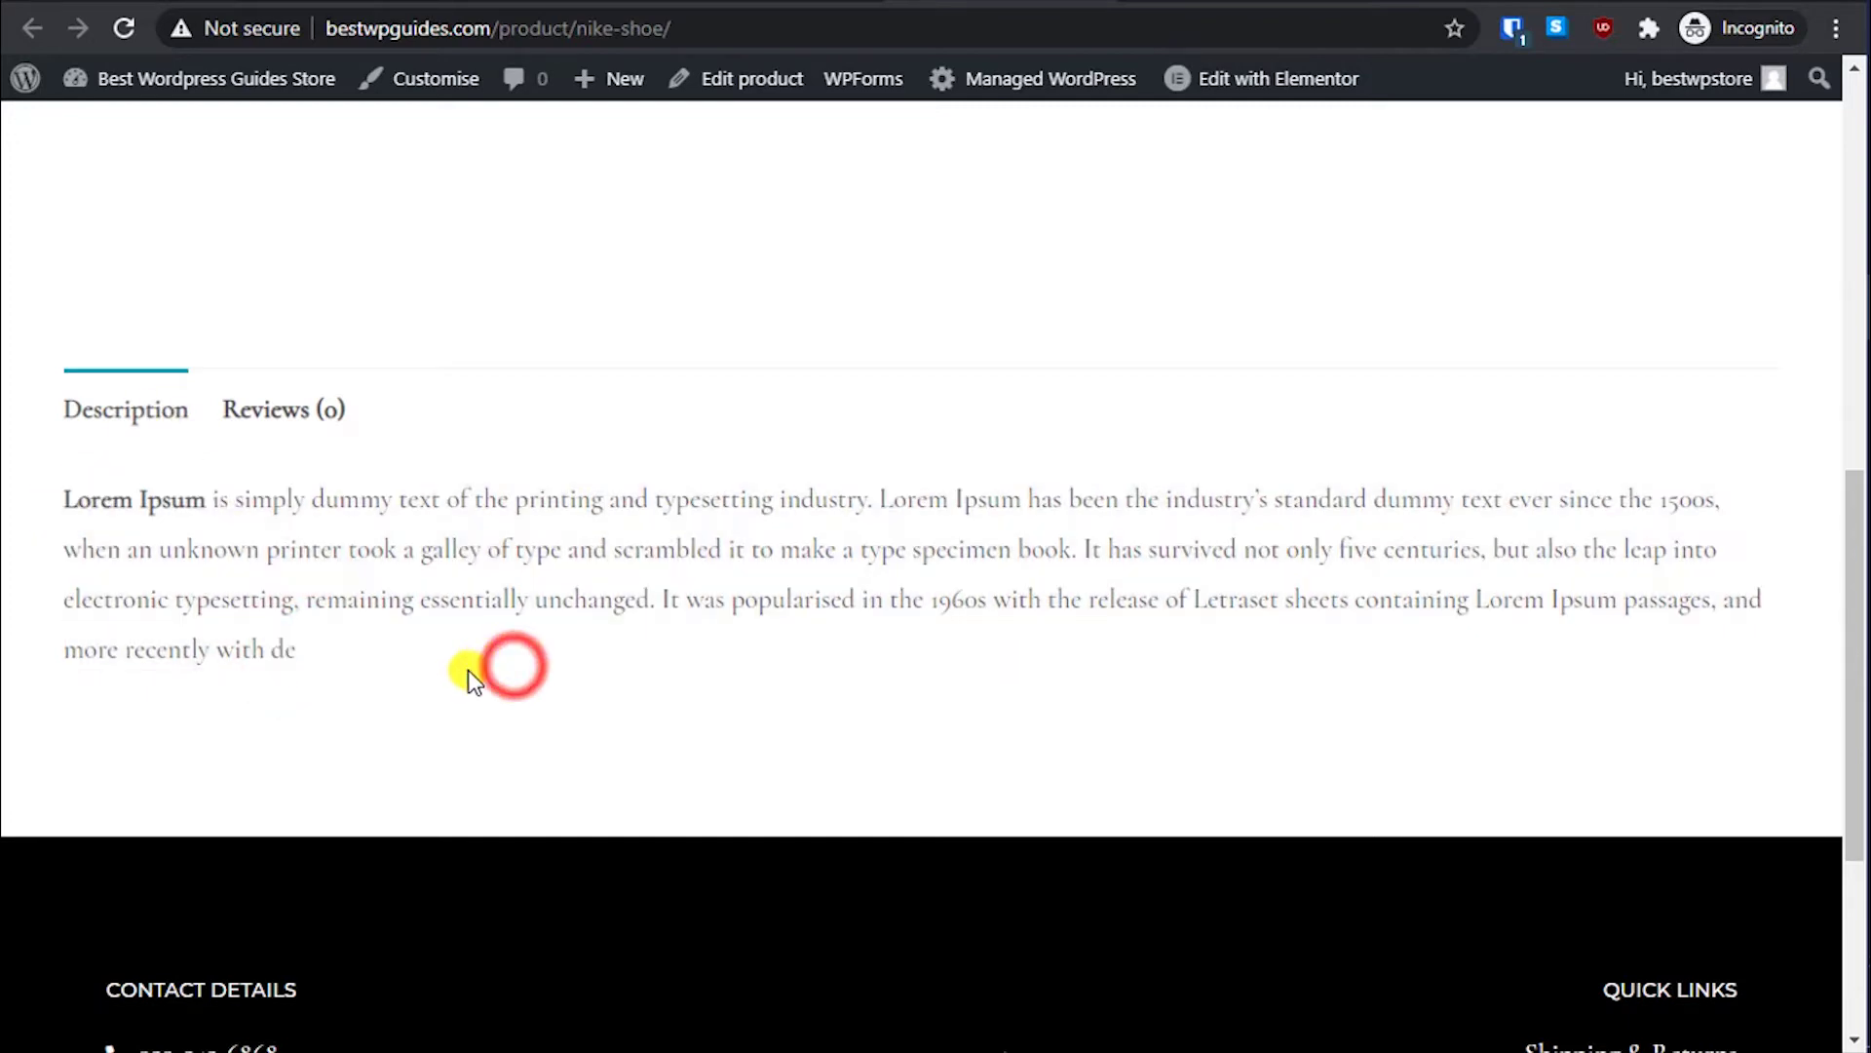
scroll(468, 673, up, 6)
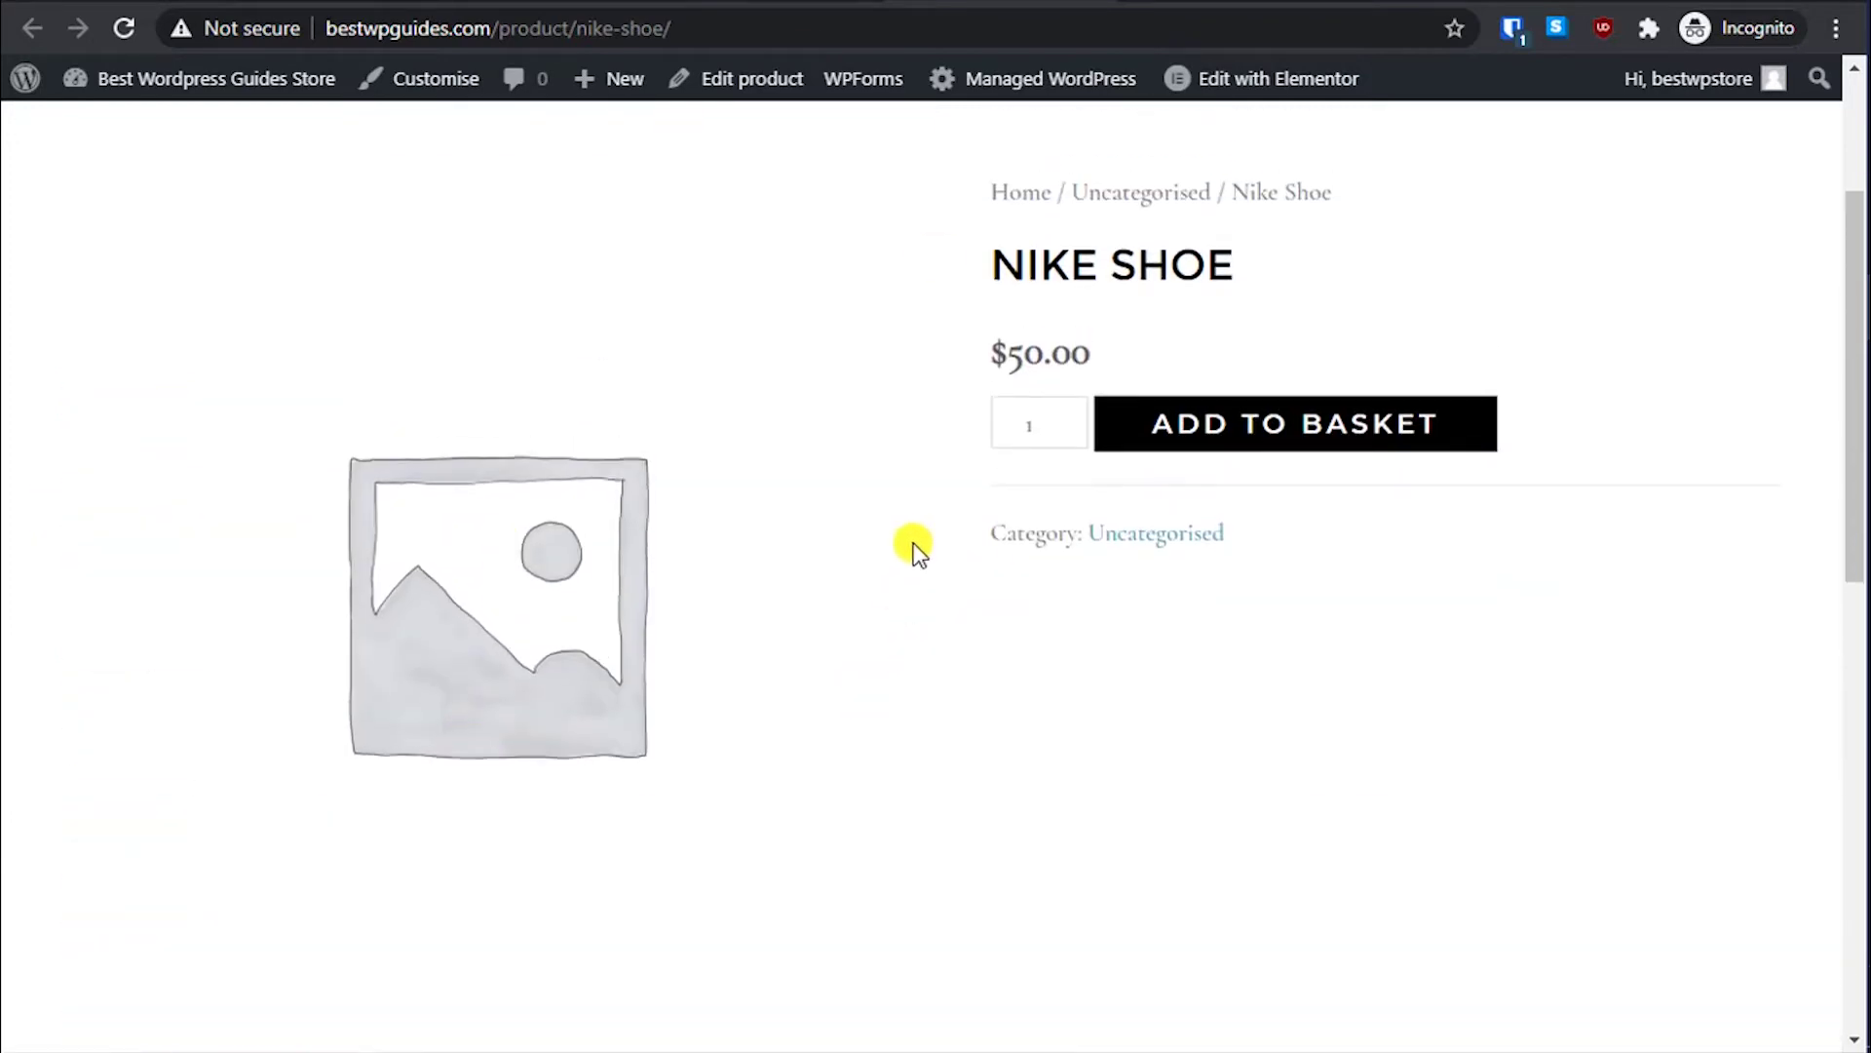
Step: Enter "This is the best shoe for running." as the product short description, comparing with the live product page
key(ctrl+w)
scroll(688, 814, down, 8)
scroll(688, 815, down, 4)
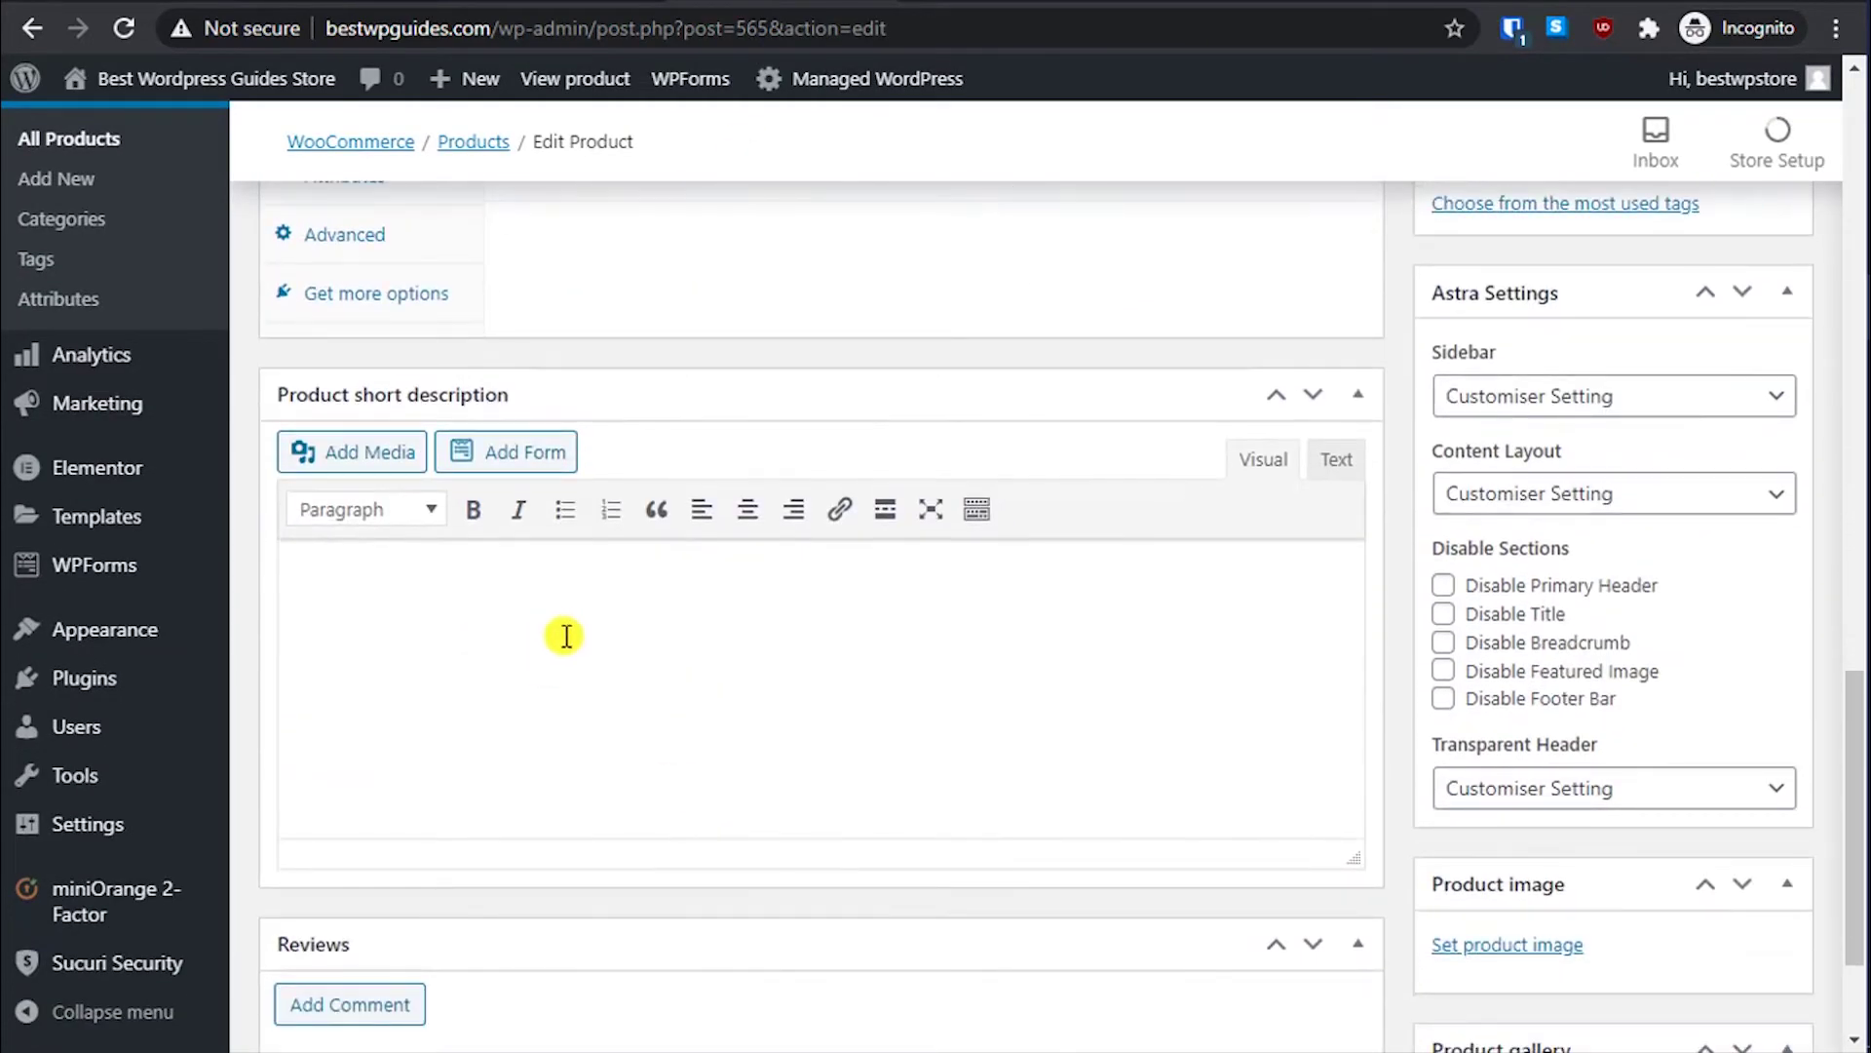
click(424, 598)
key(ctrl+Tab)
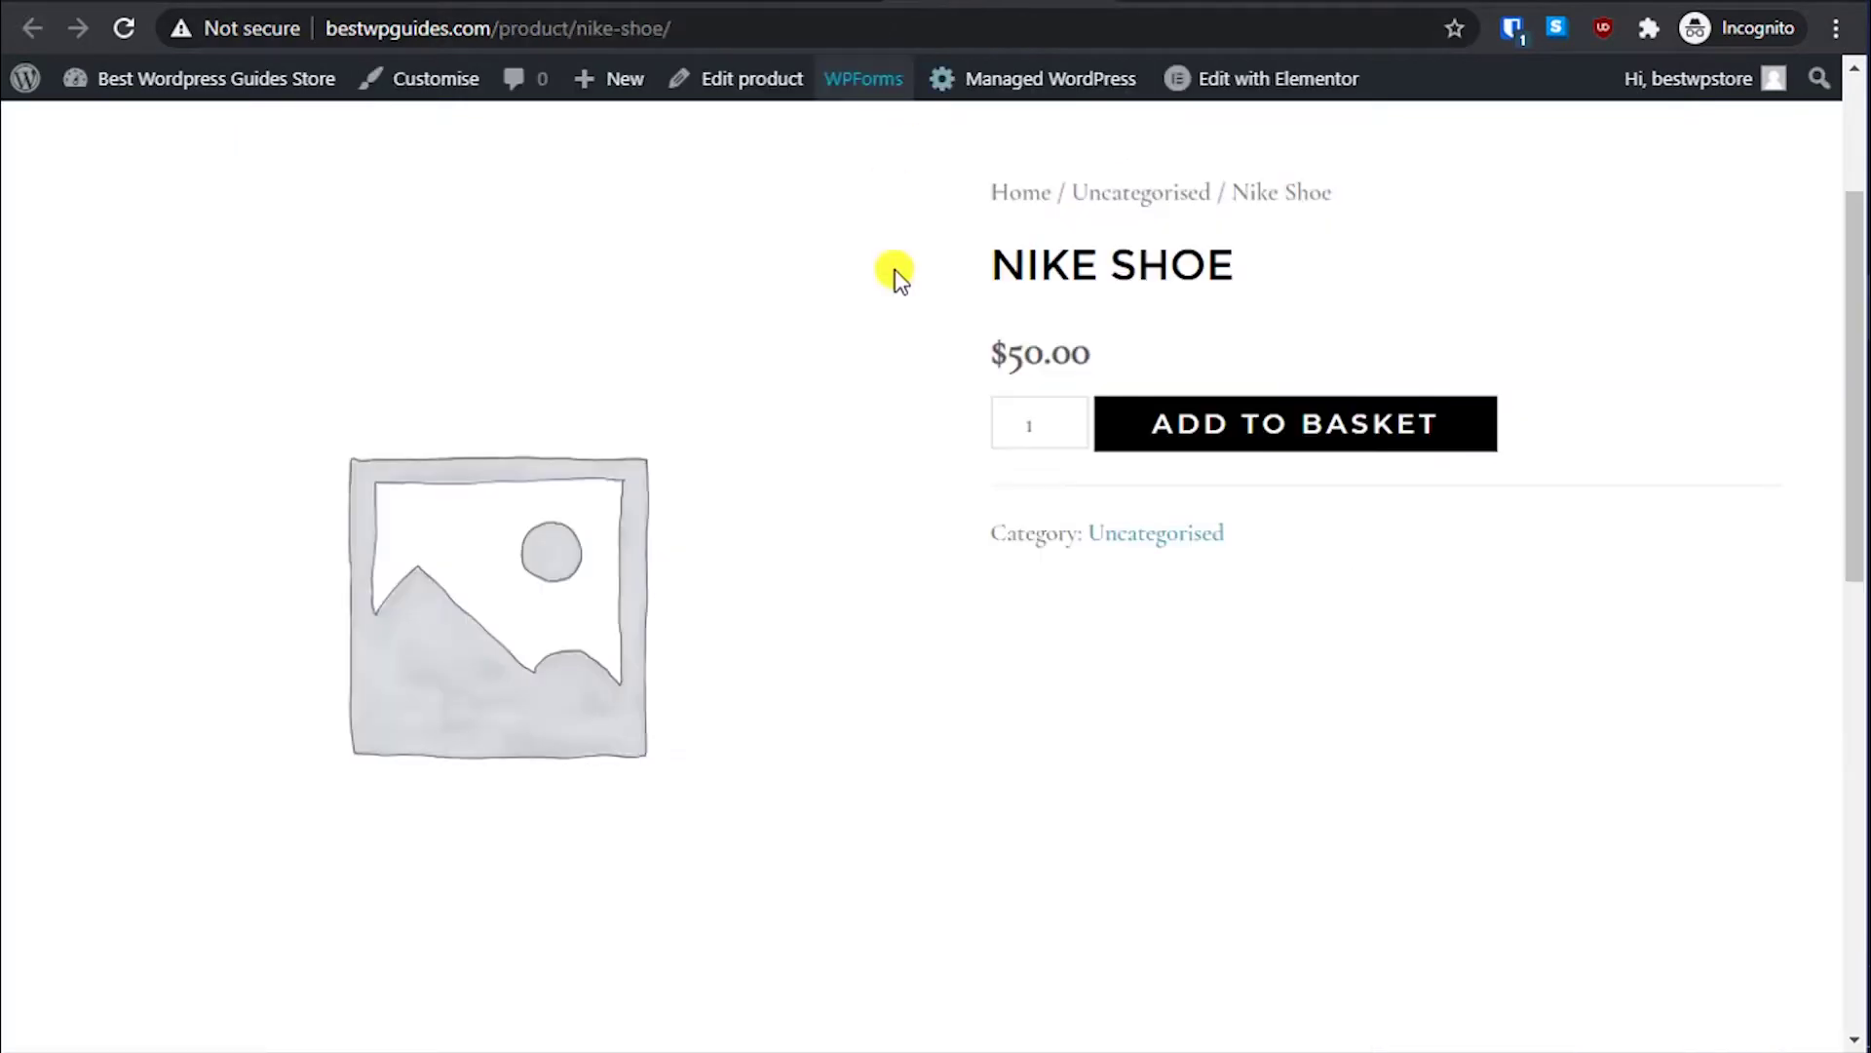
key(ctrl+Tab)
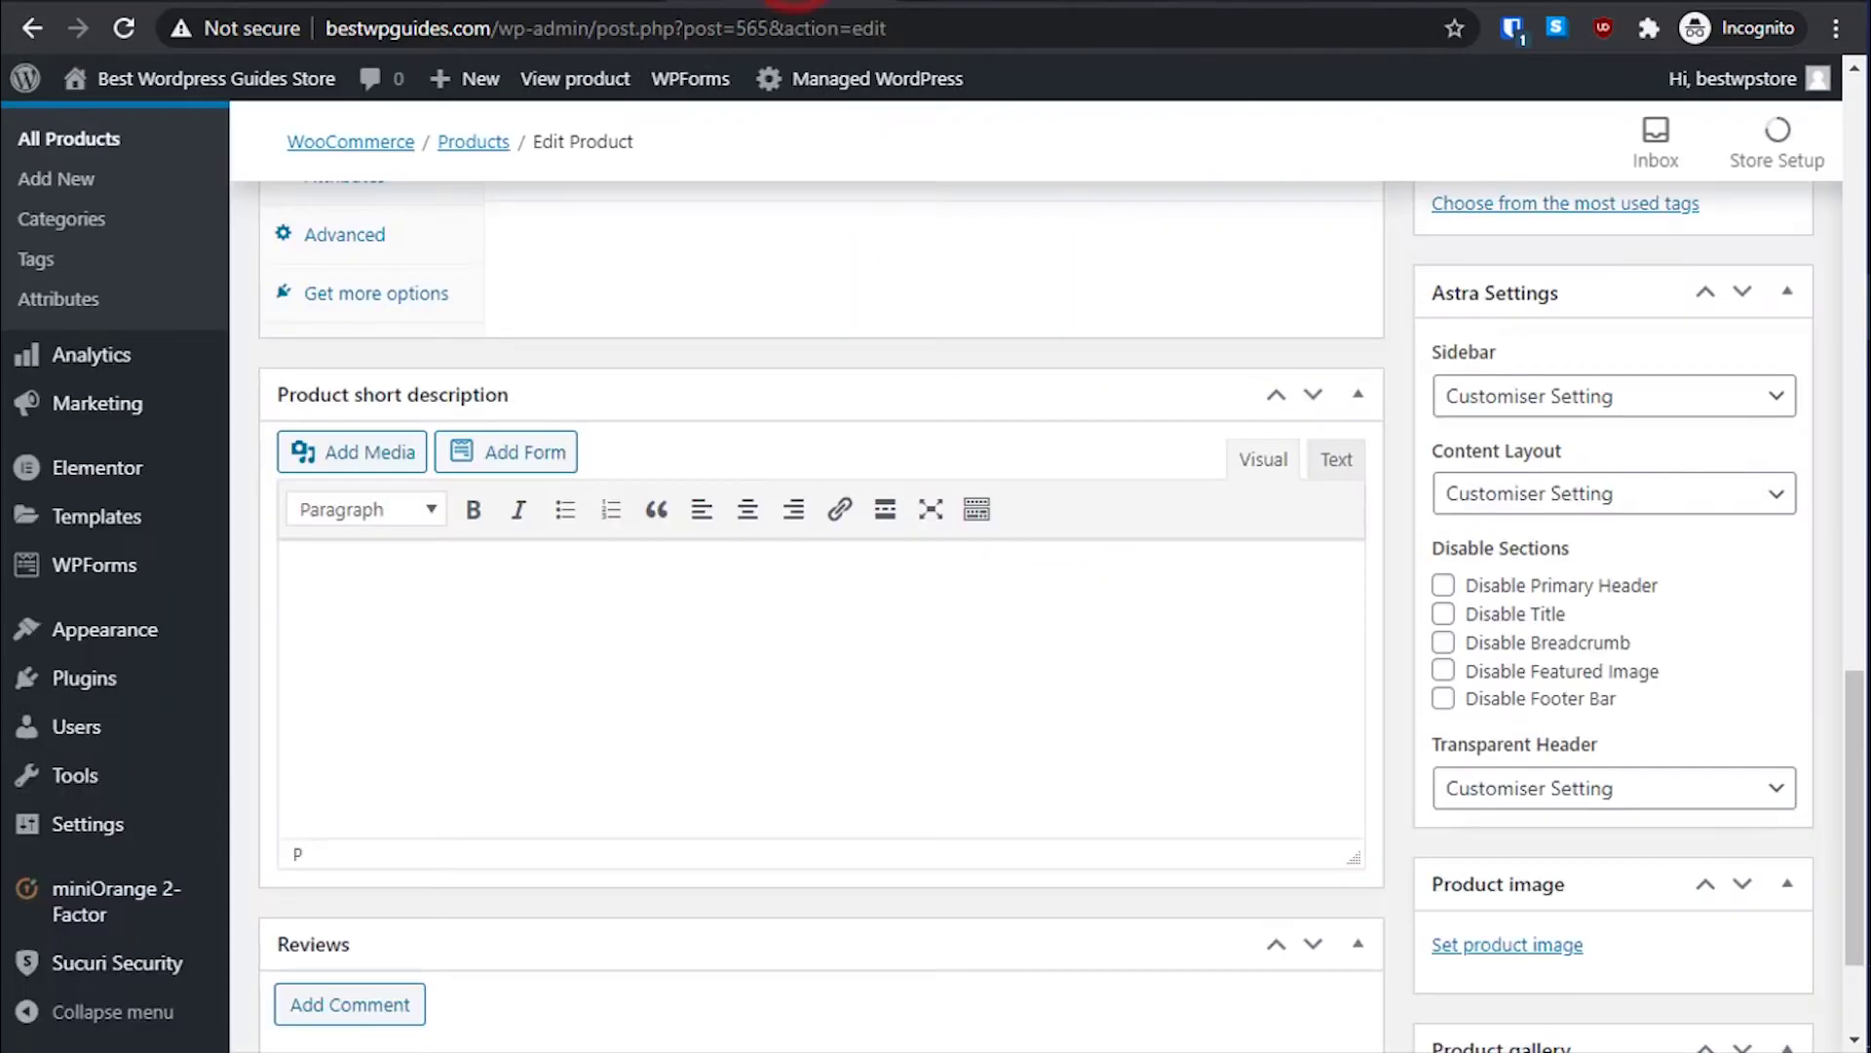
key(ctrl+Tab)
click(779, 800)
key(ctrl+Tab)
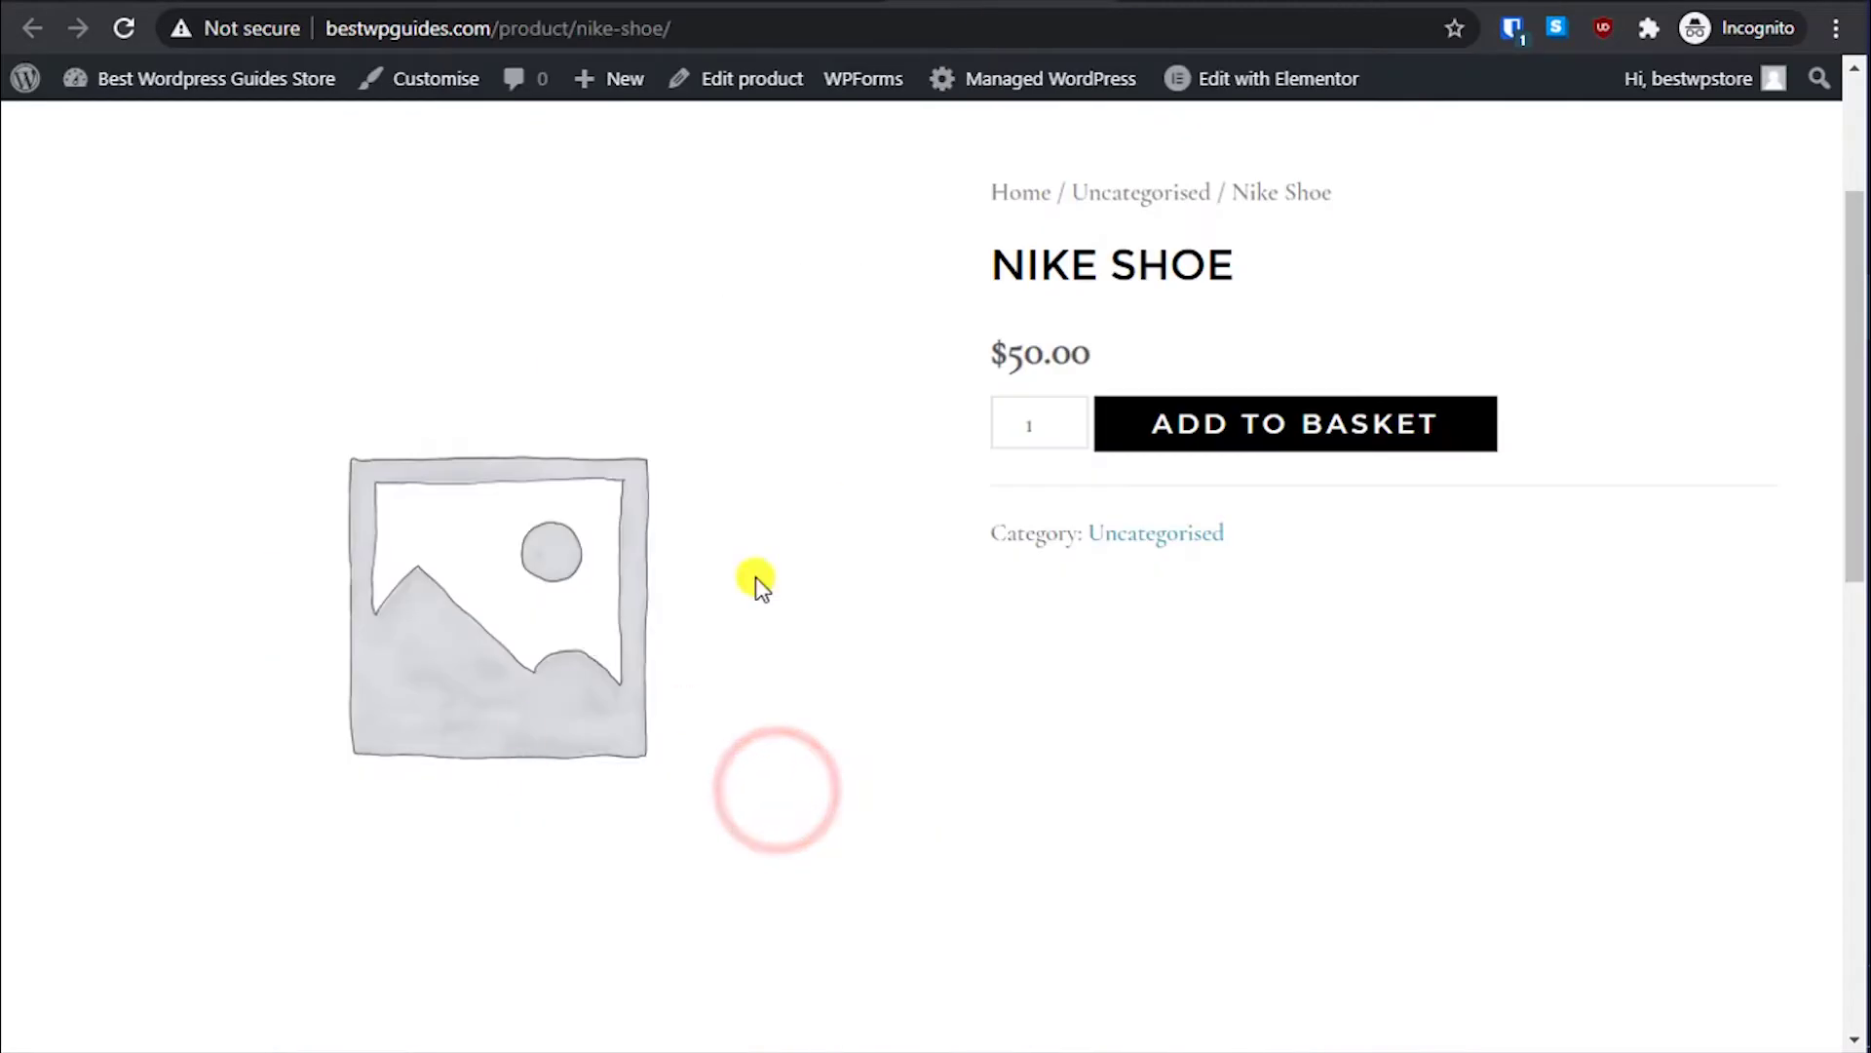
key(ctrl+Tab)
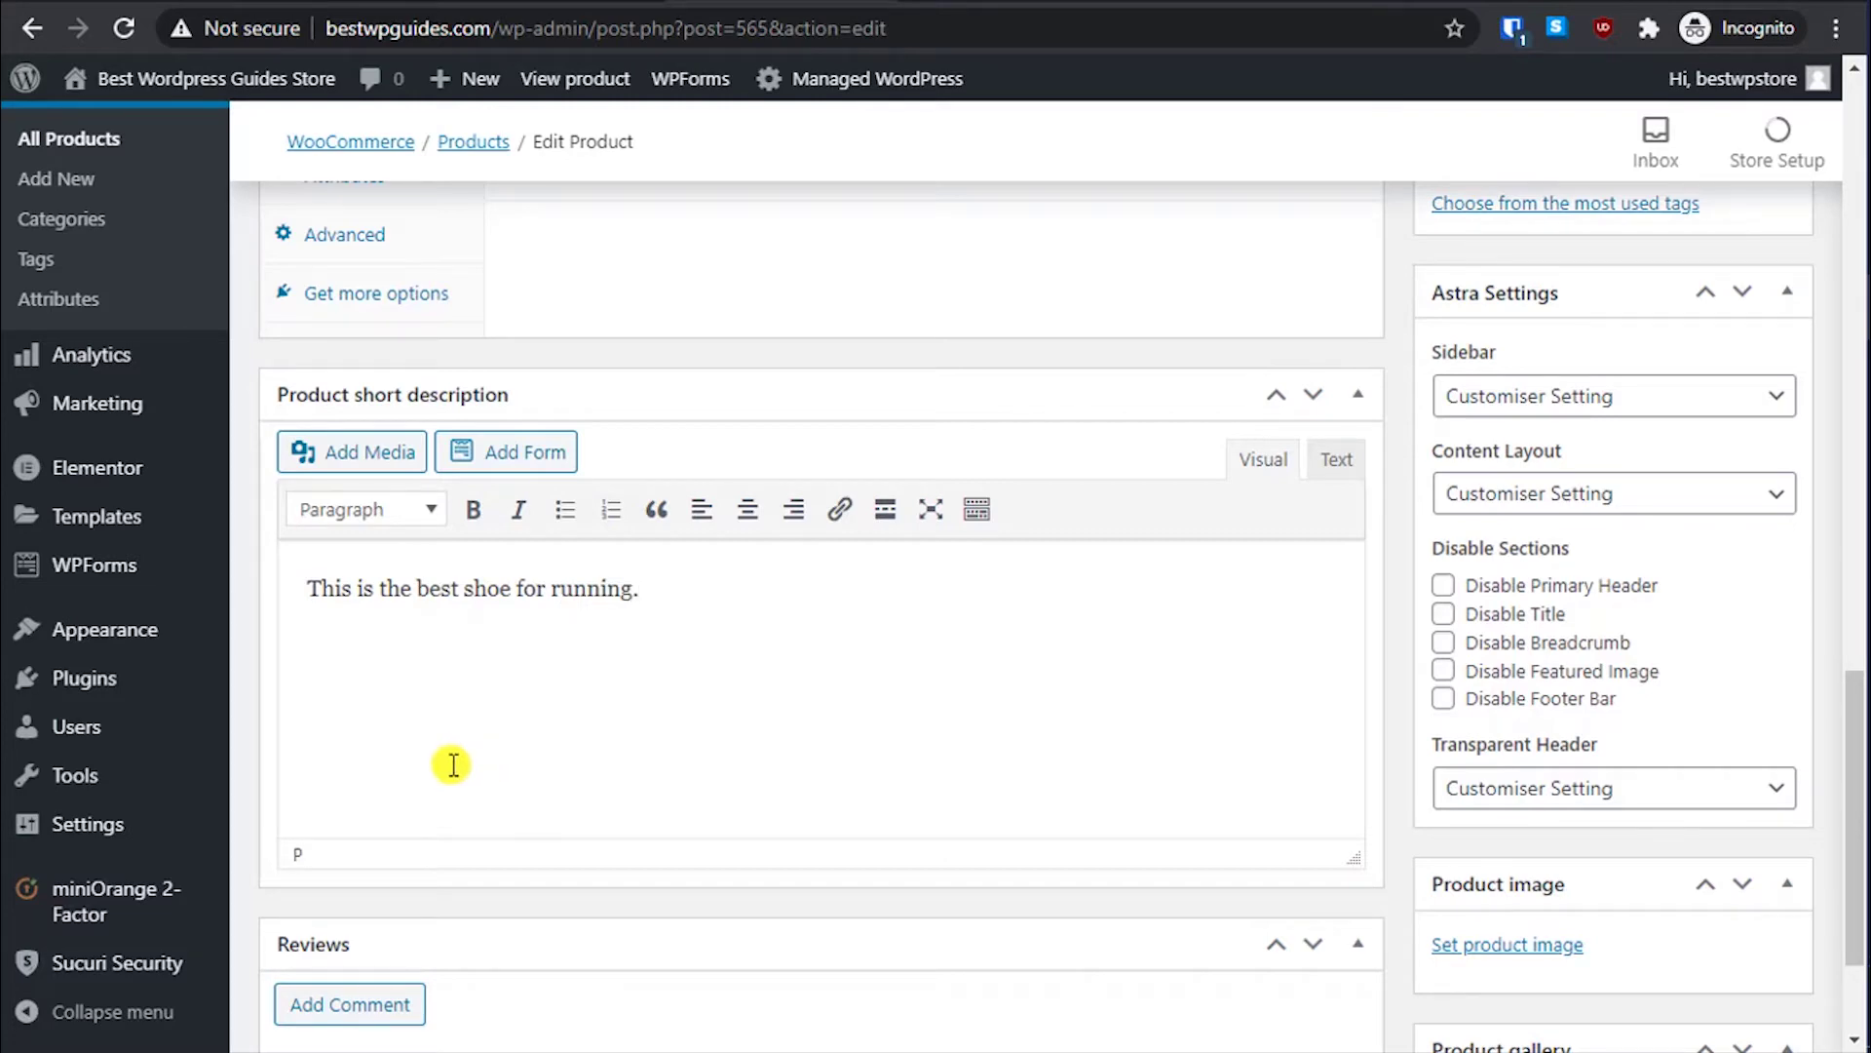
Step: Update the published Nike Shoe product
scroll(727, 773, down, 2)
scroll(943, 793, up, 10)
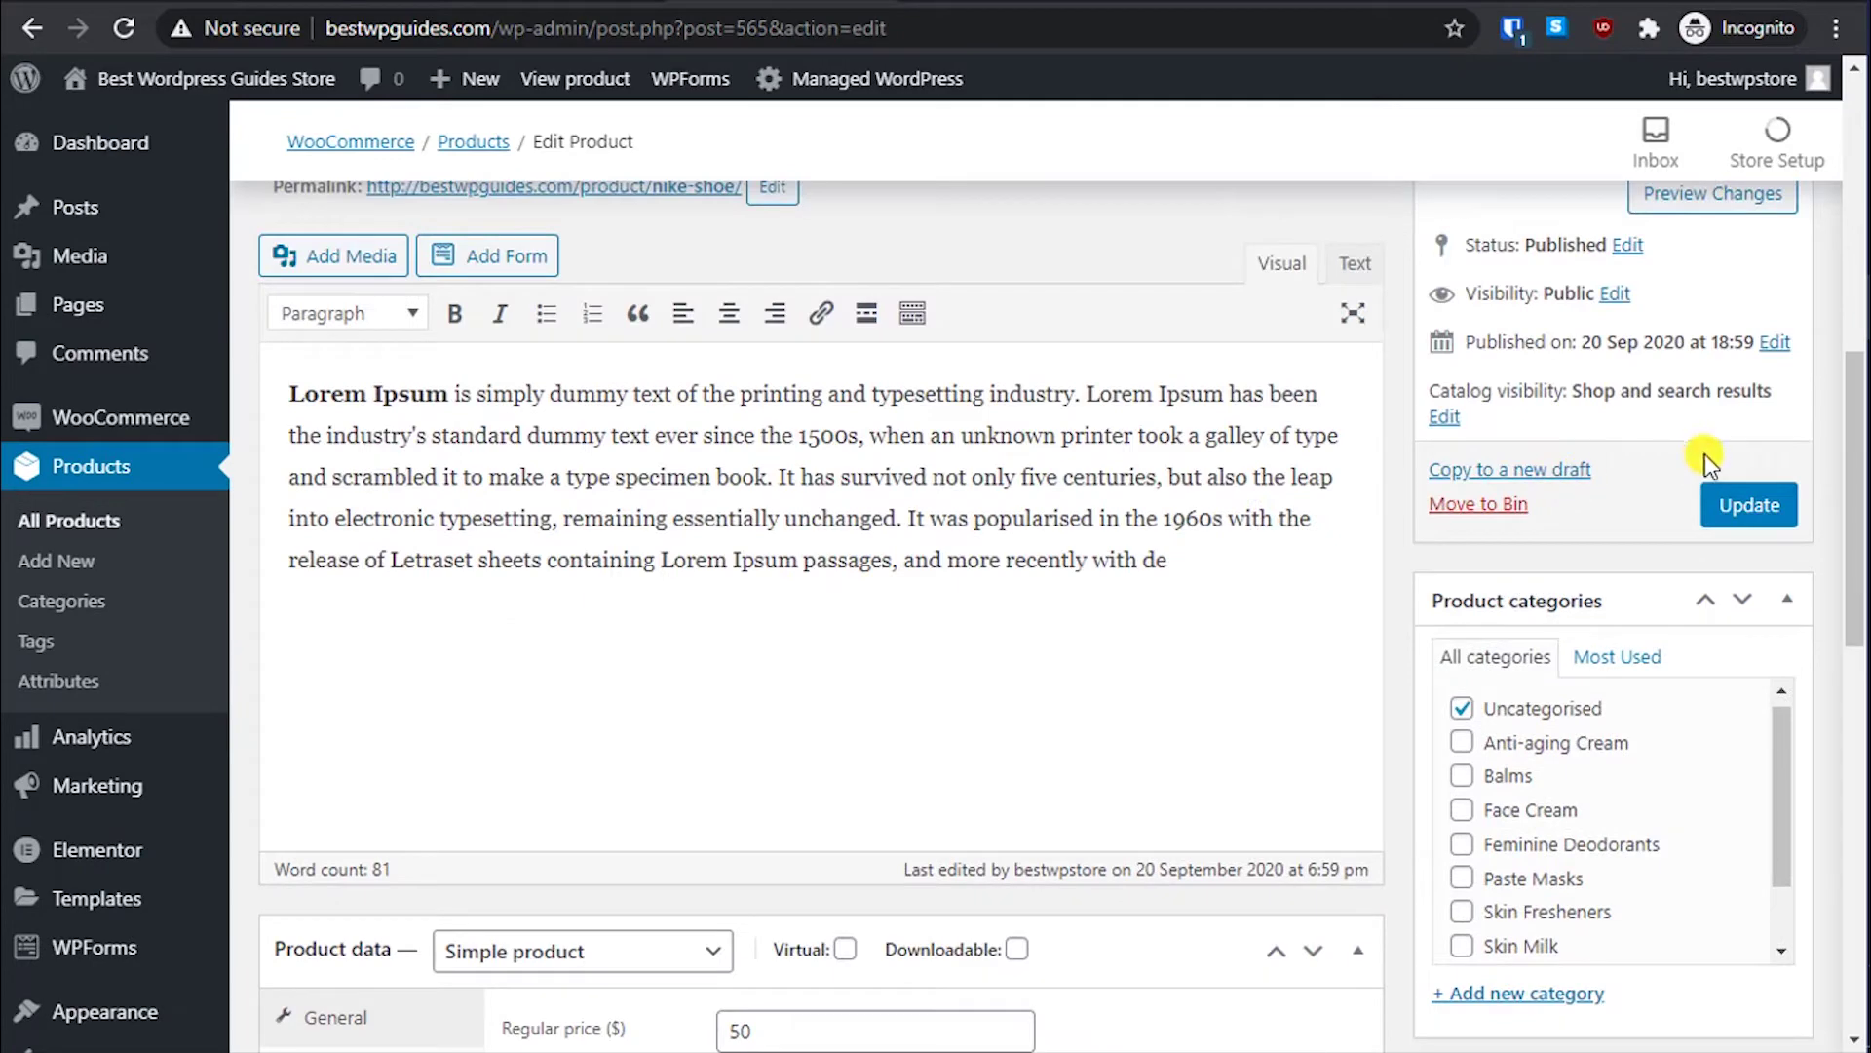
click(1728, 507)
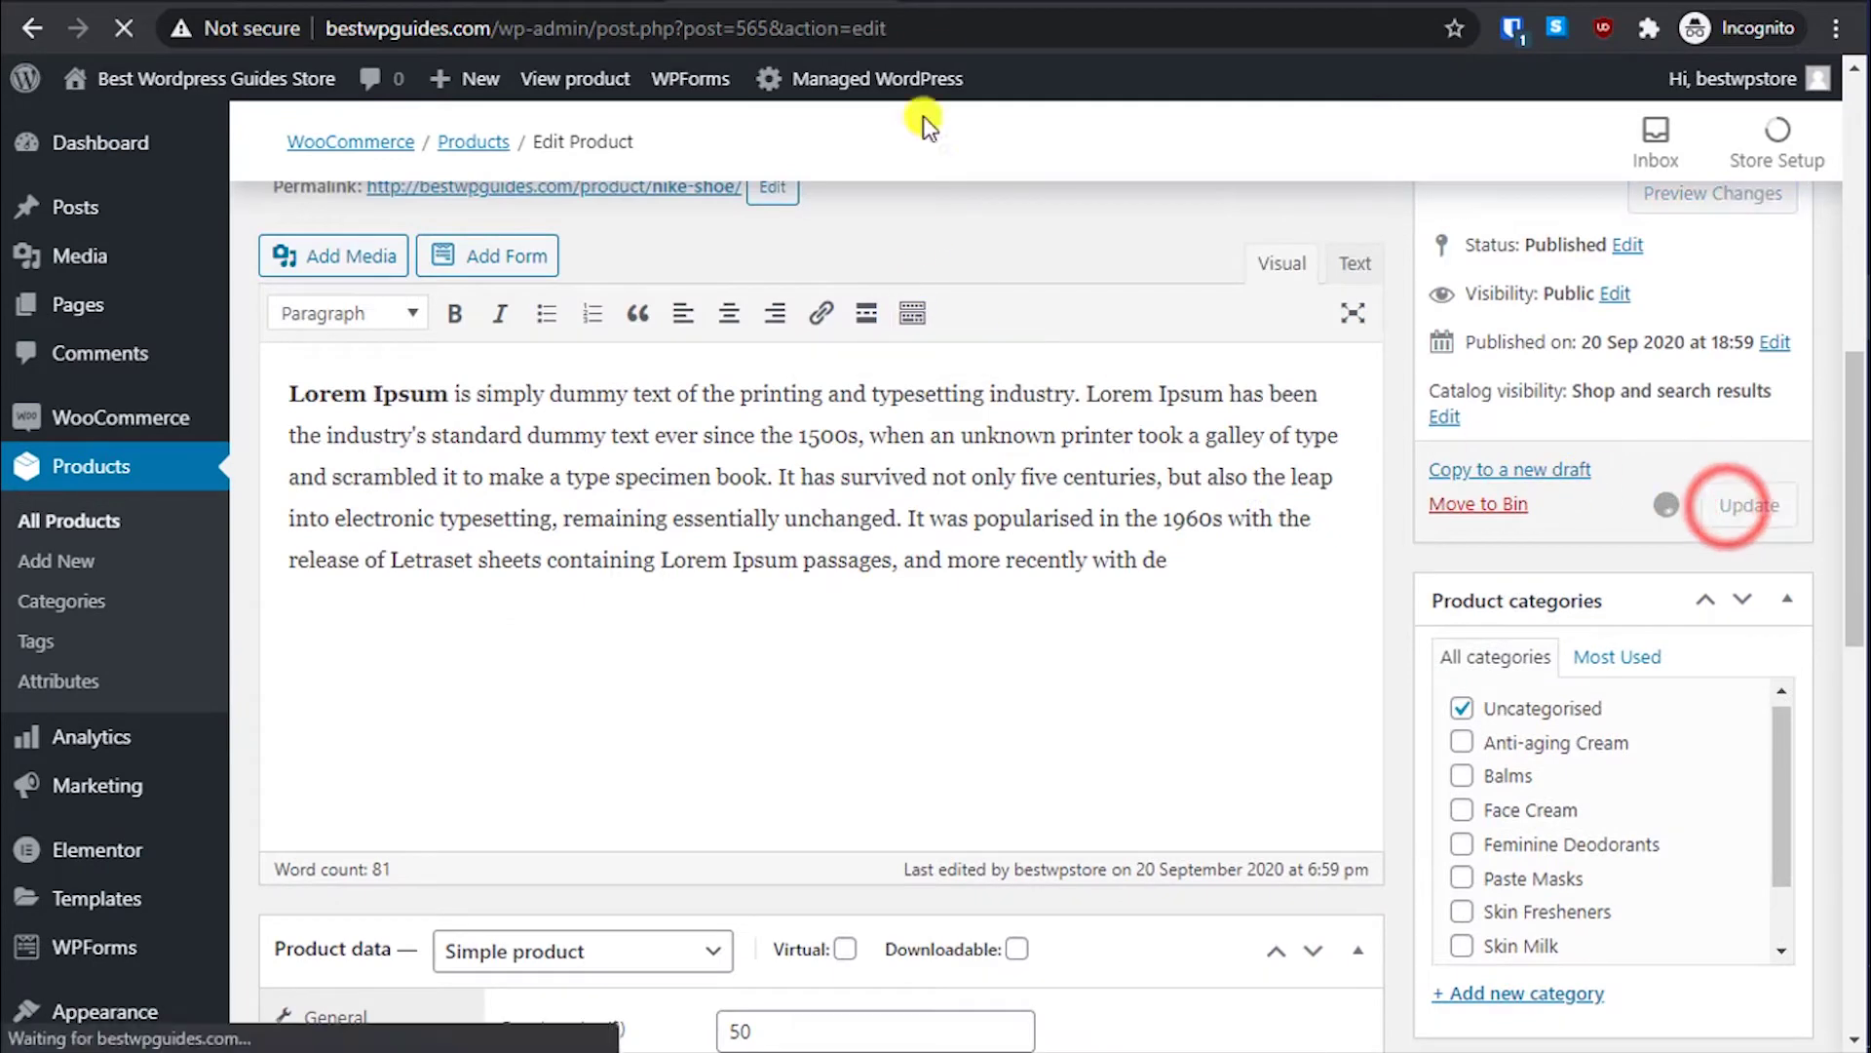
Step: Reload the Nike Shoe store page and check its short description
click(974, 1)
click(122, 29)
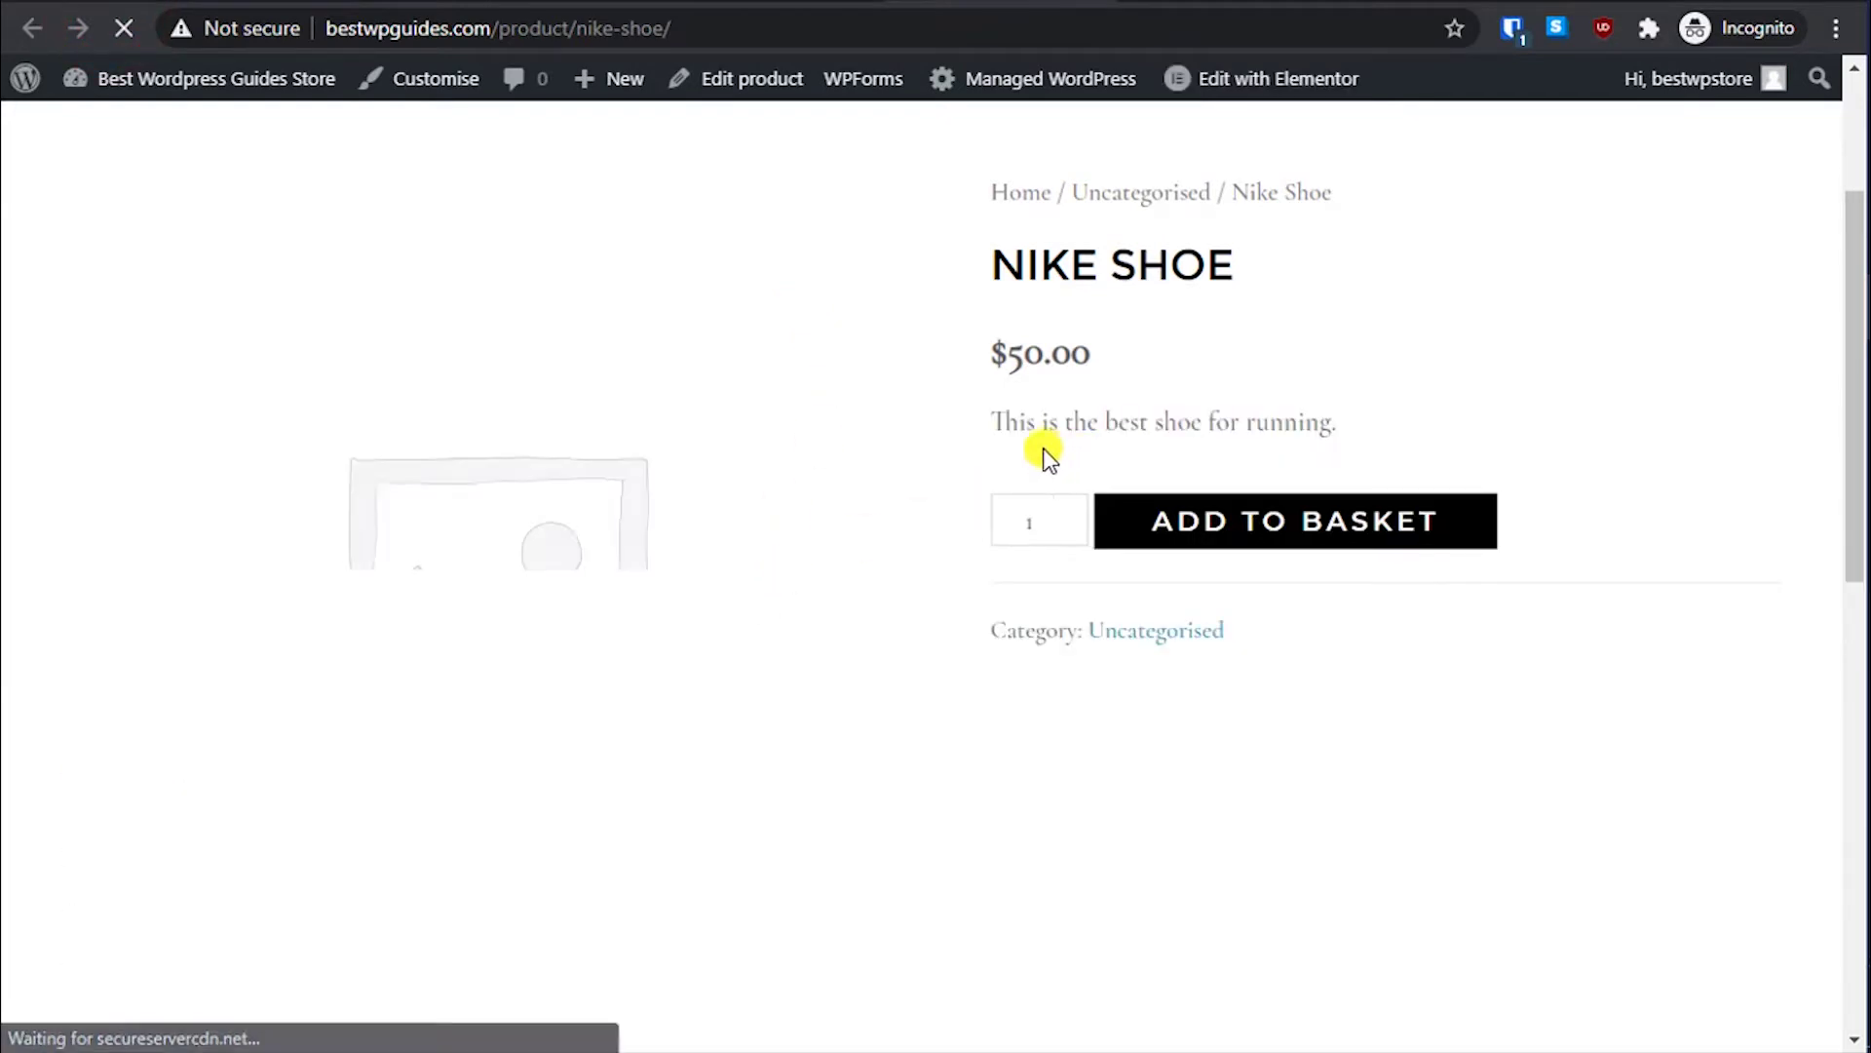
drag(994, 419, 1371, 448)
click(1355, 446)
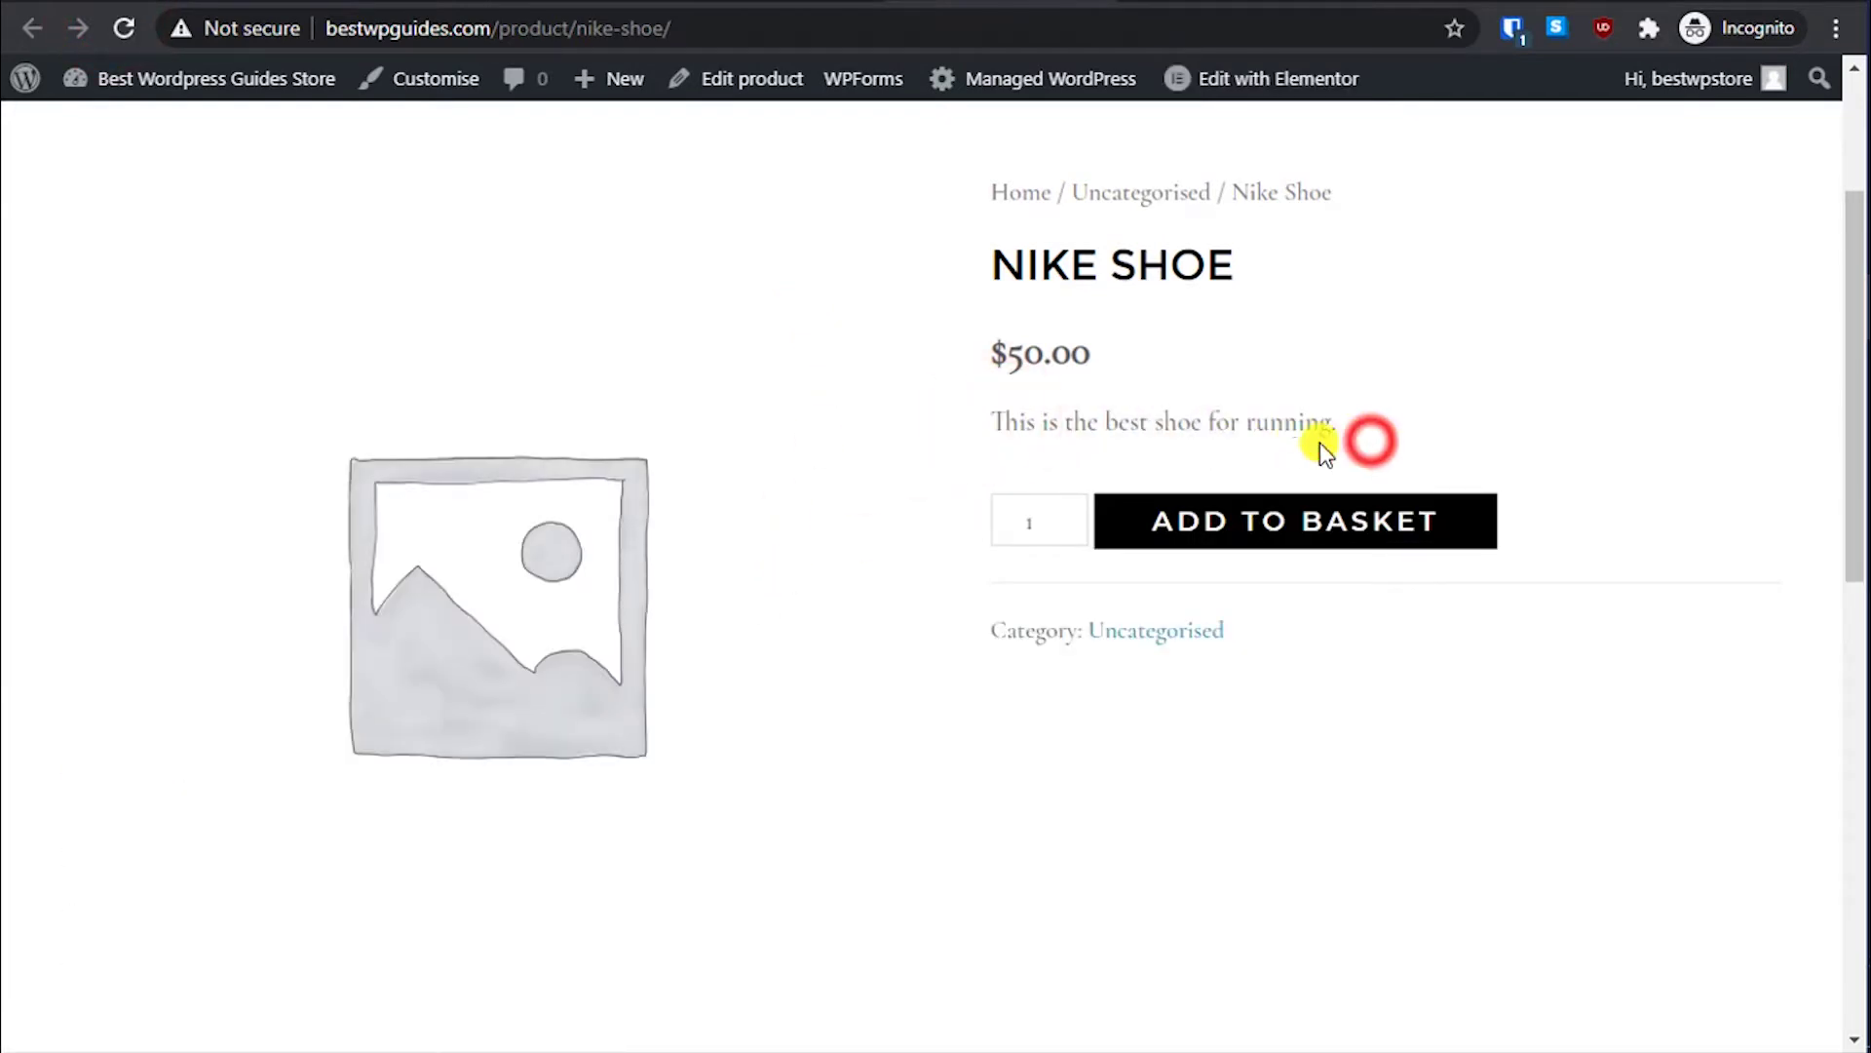
Step: Unassign the Uncategorised category from the product and add a new top-level product category named Men
click(643, 2)
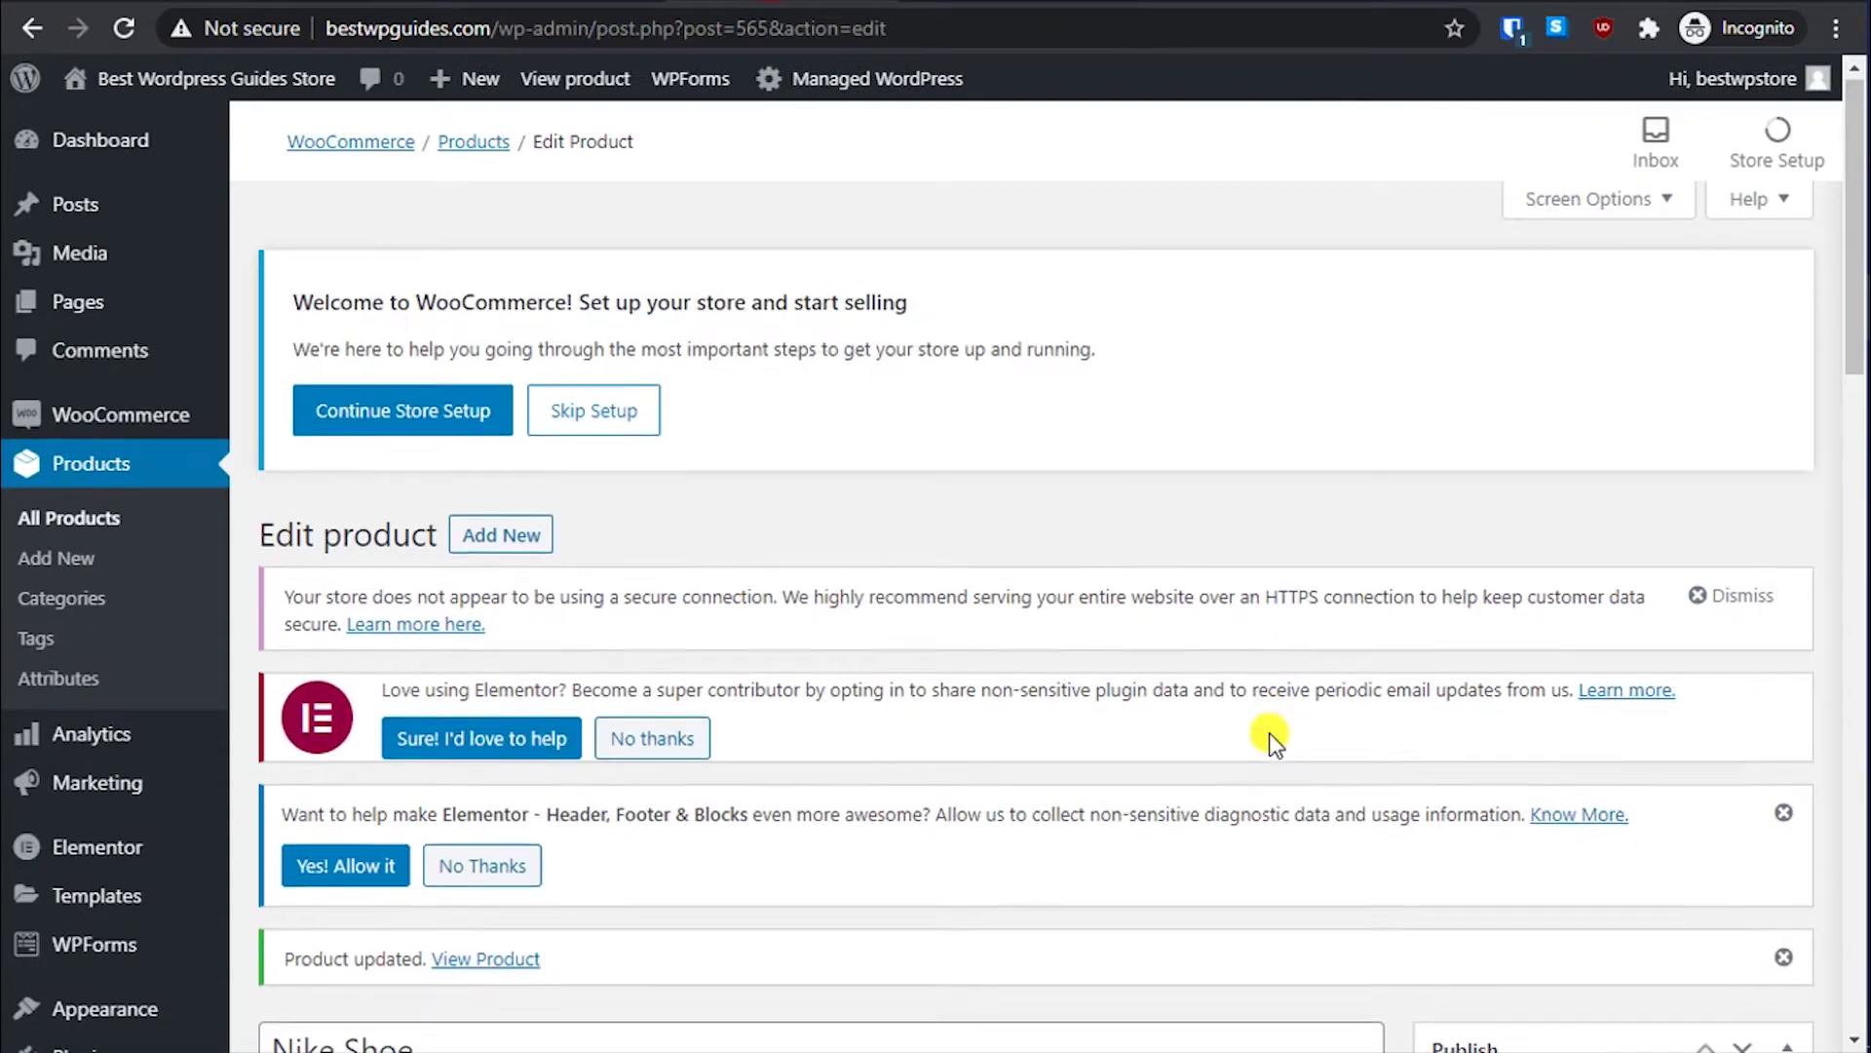
scroll(1274, 743, down, 15)
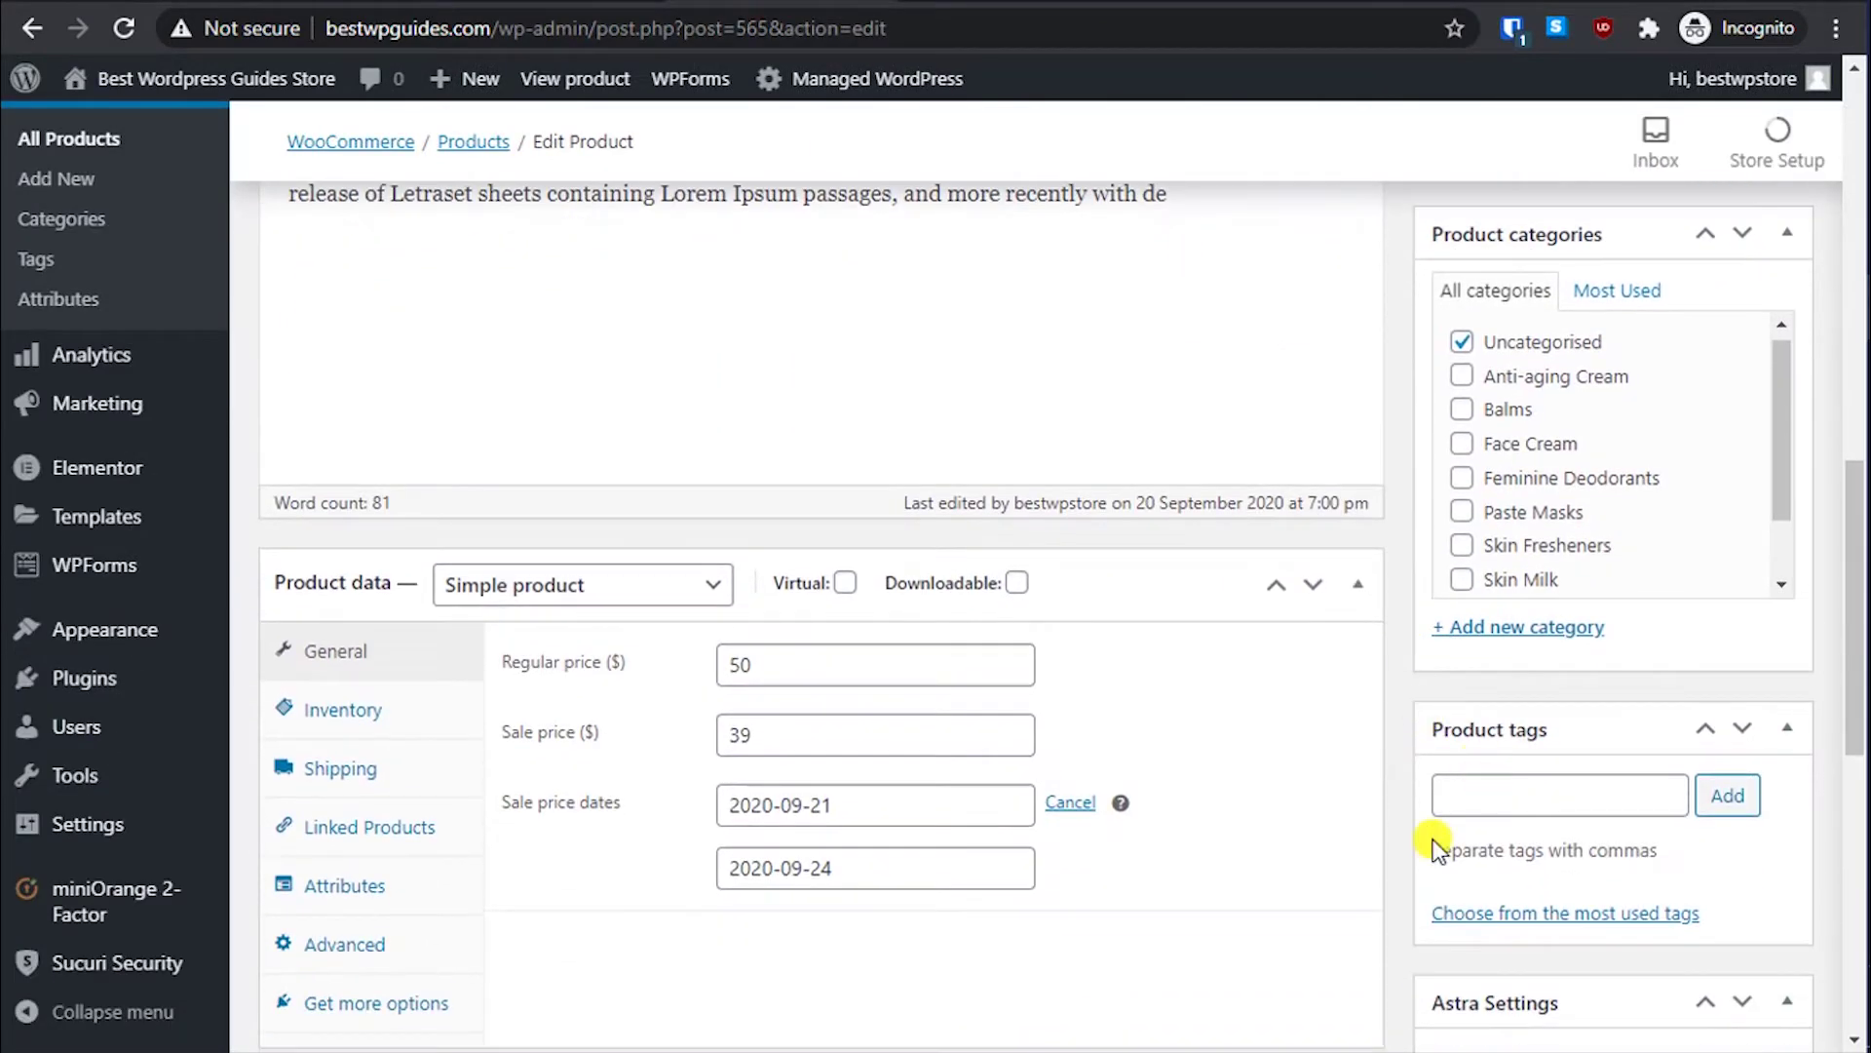
scroll(1625, 493, down, 4)
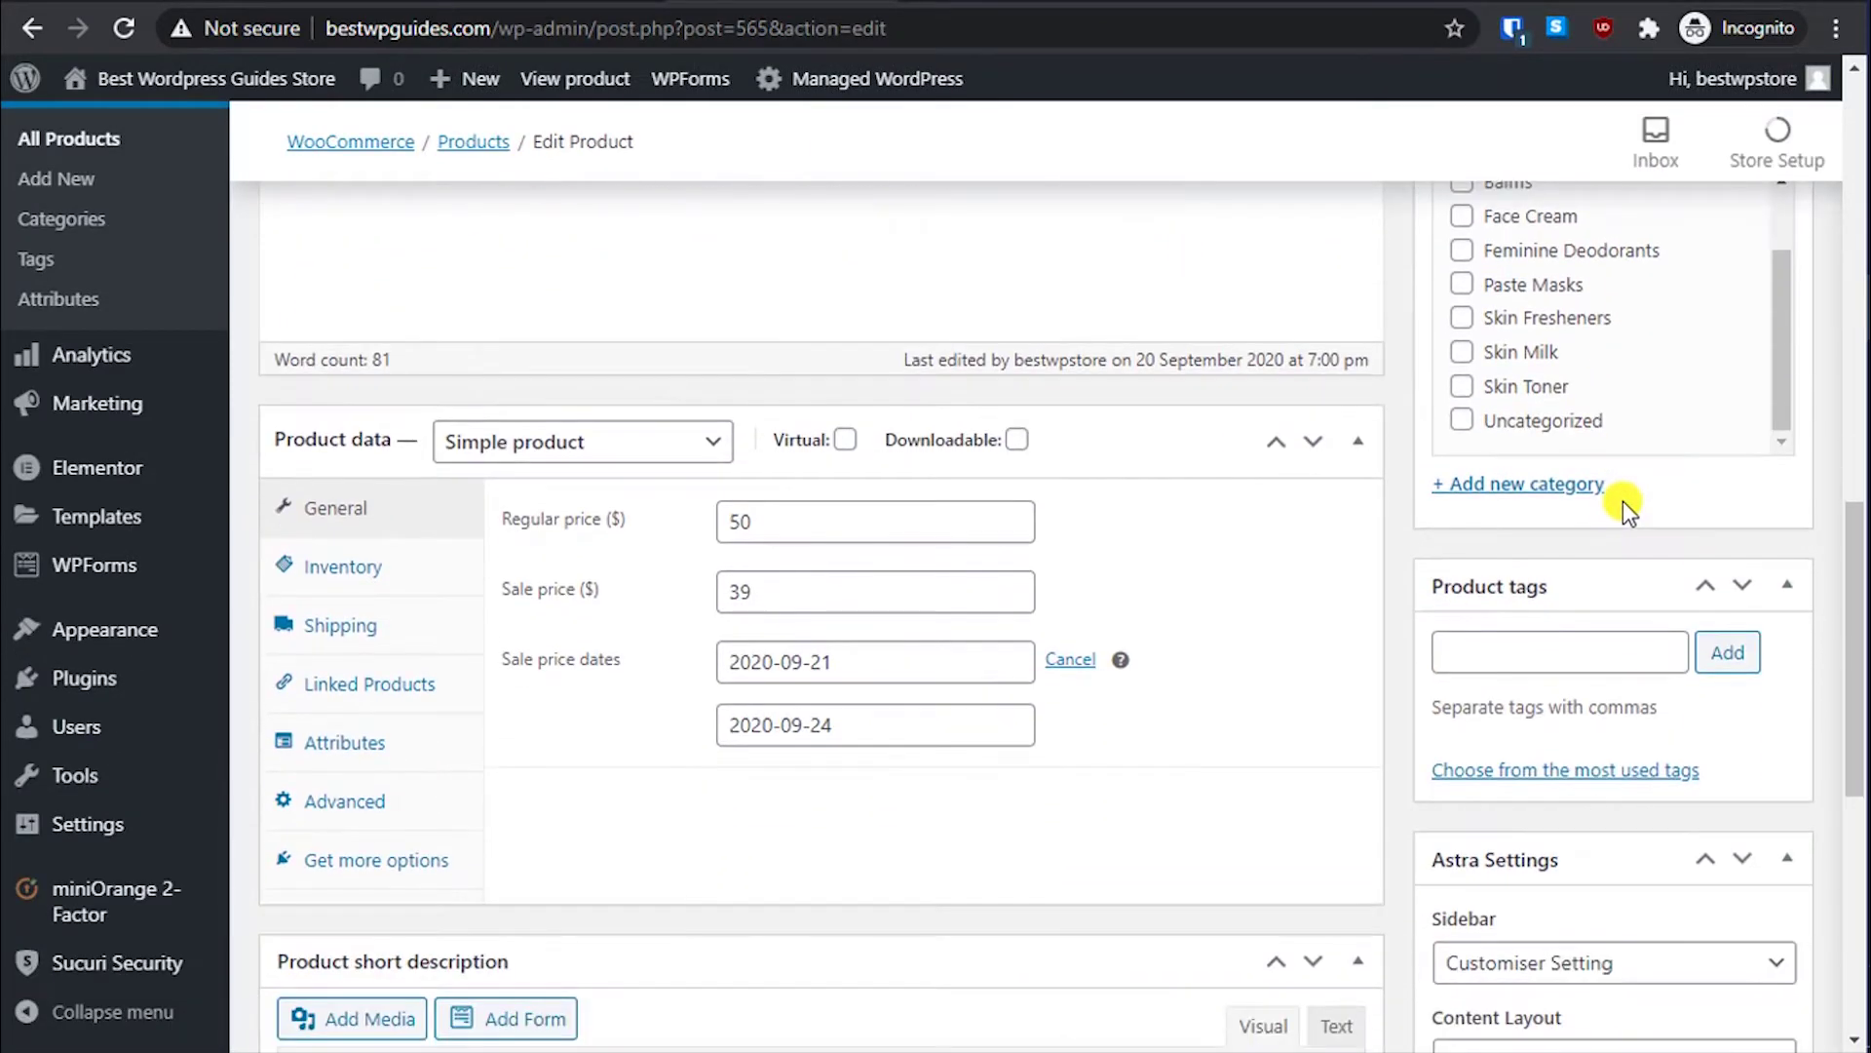
scroll(1599, 517, up, 3)
scroll(1559, 575, up, 2)
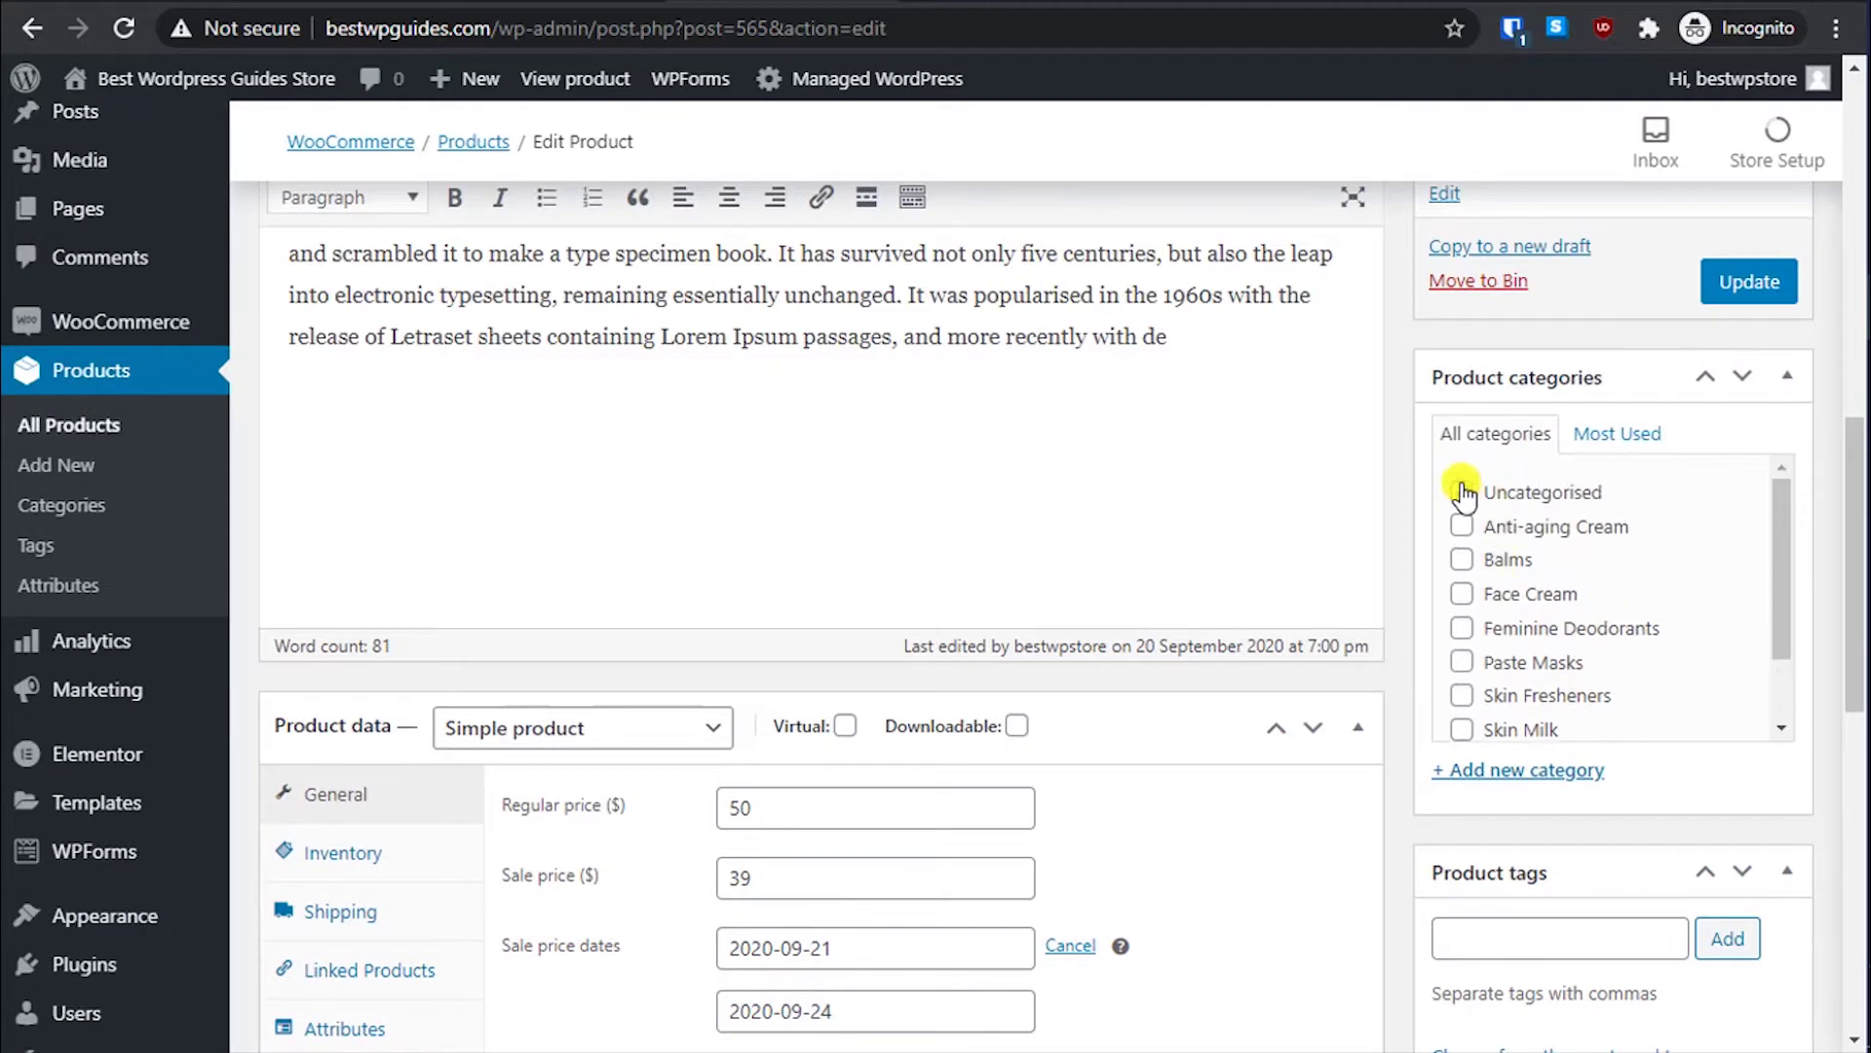
click(1551, 770)
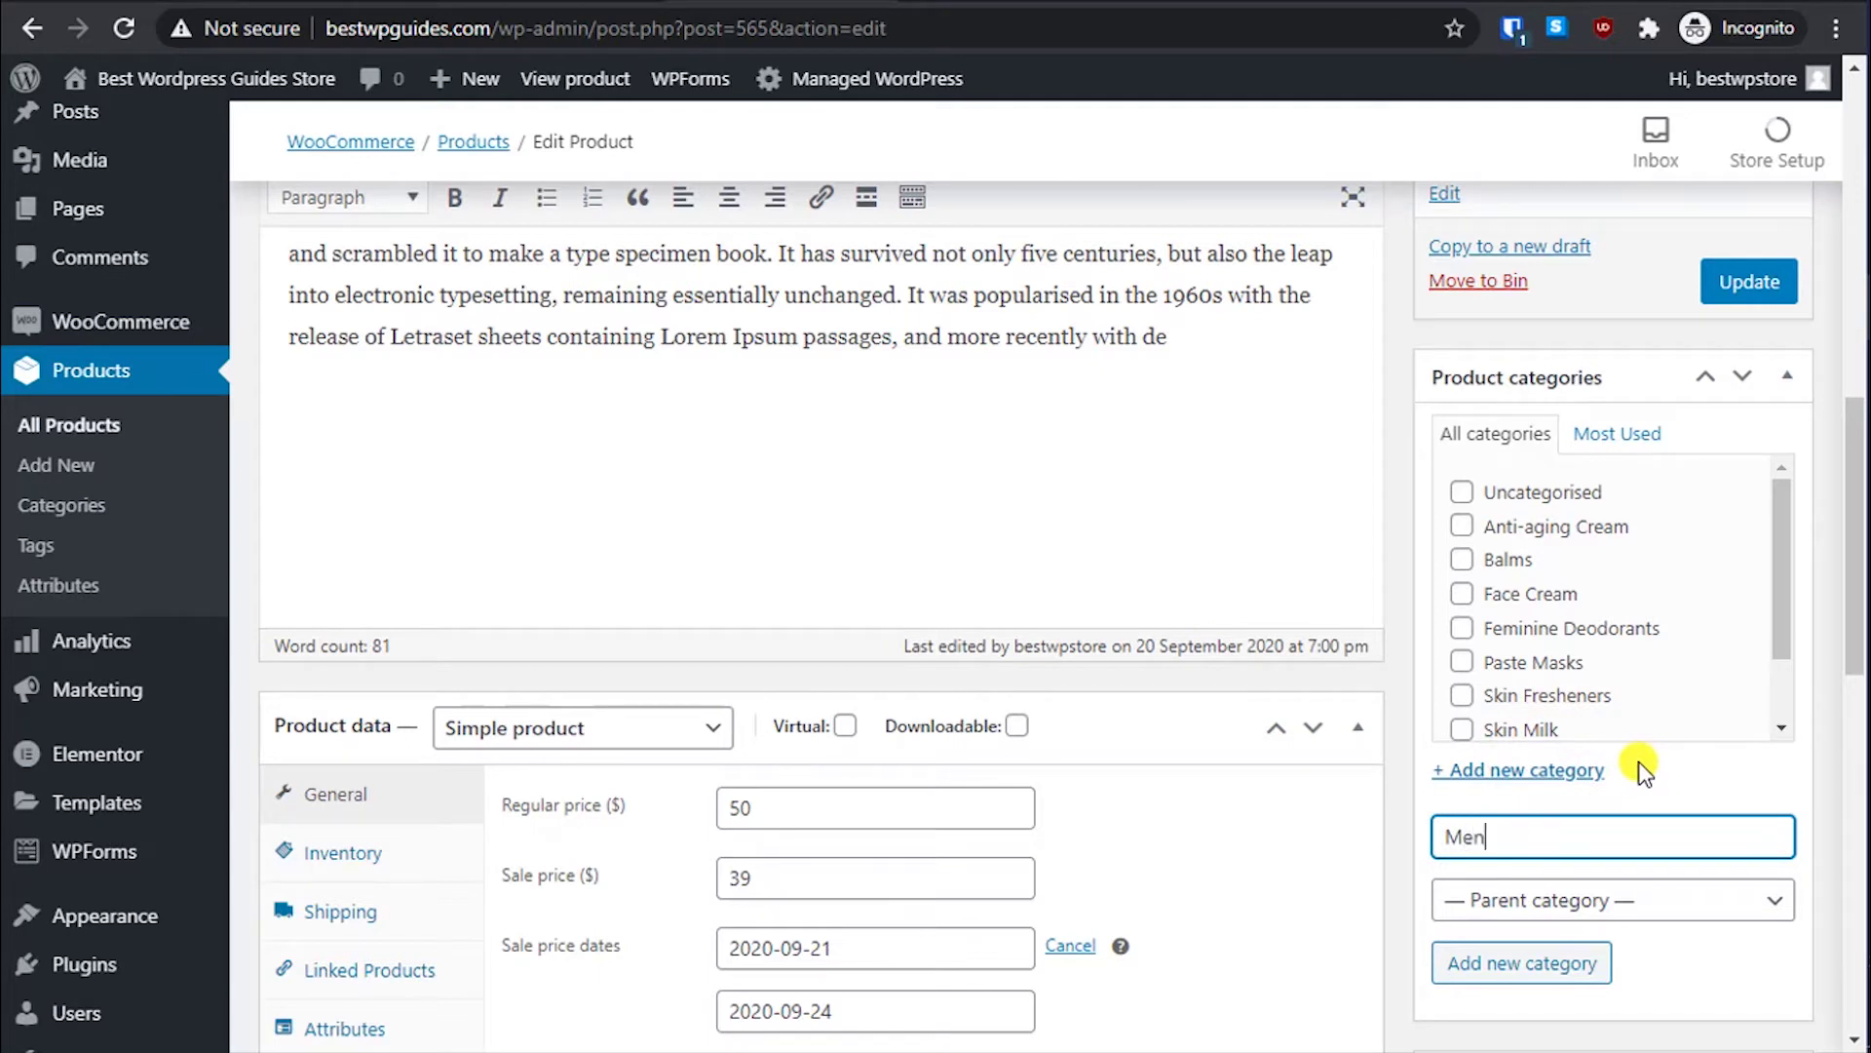
click(1516, 905)
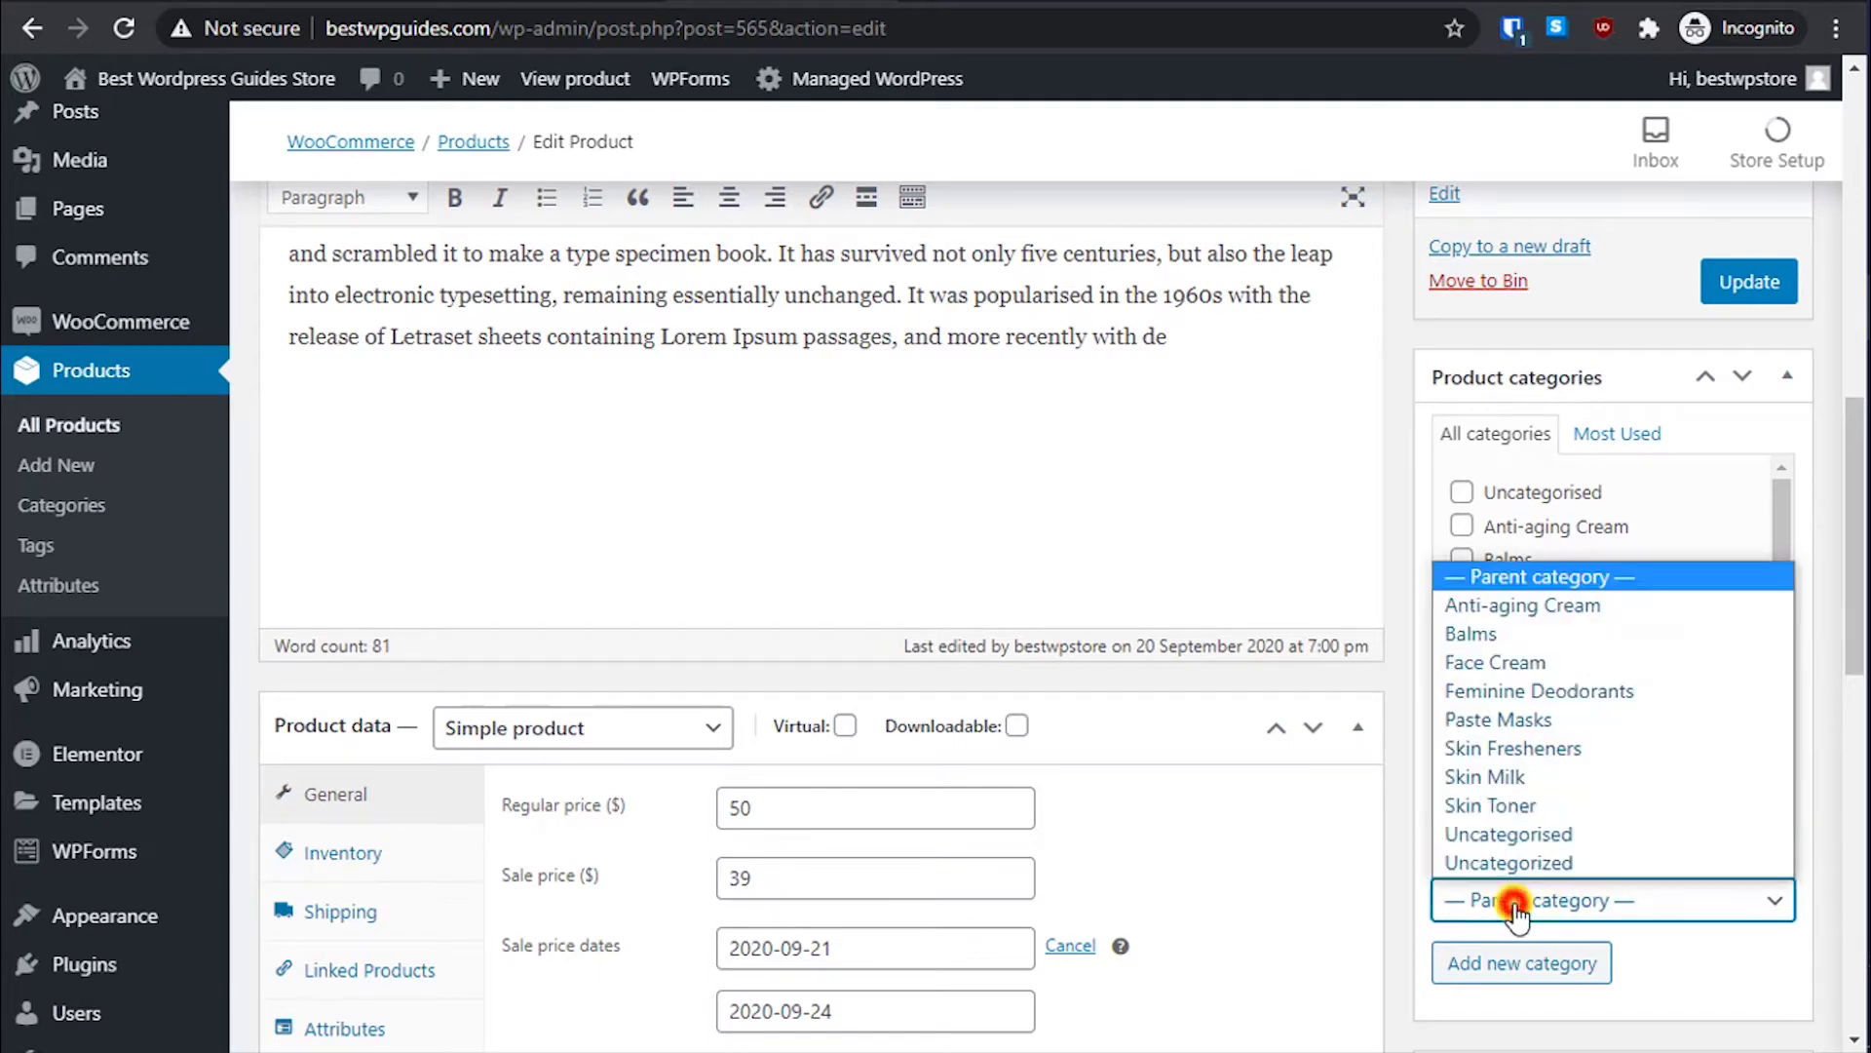
click(1515, 906)
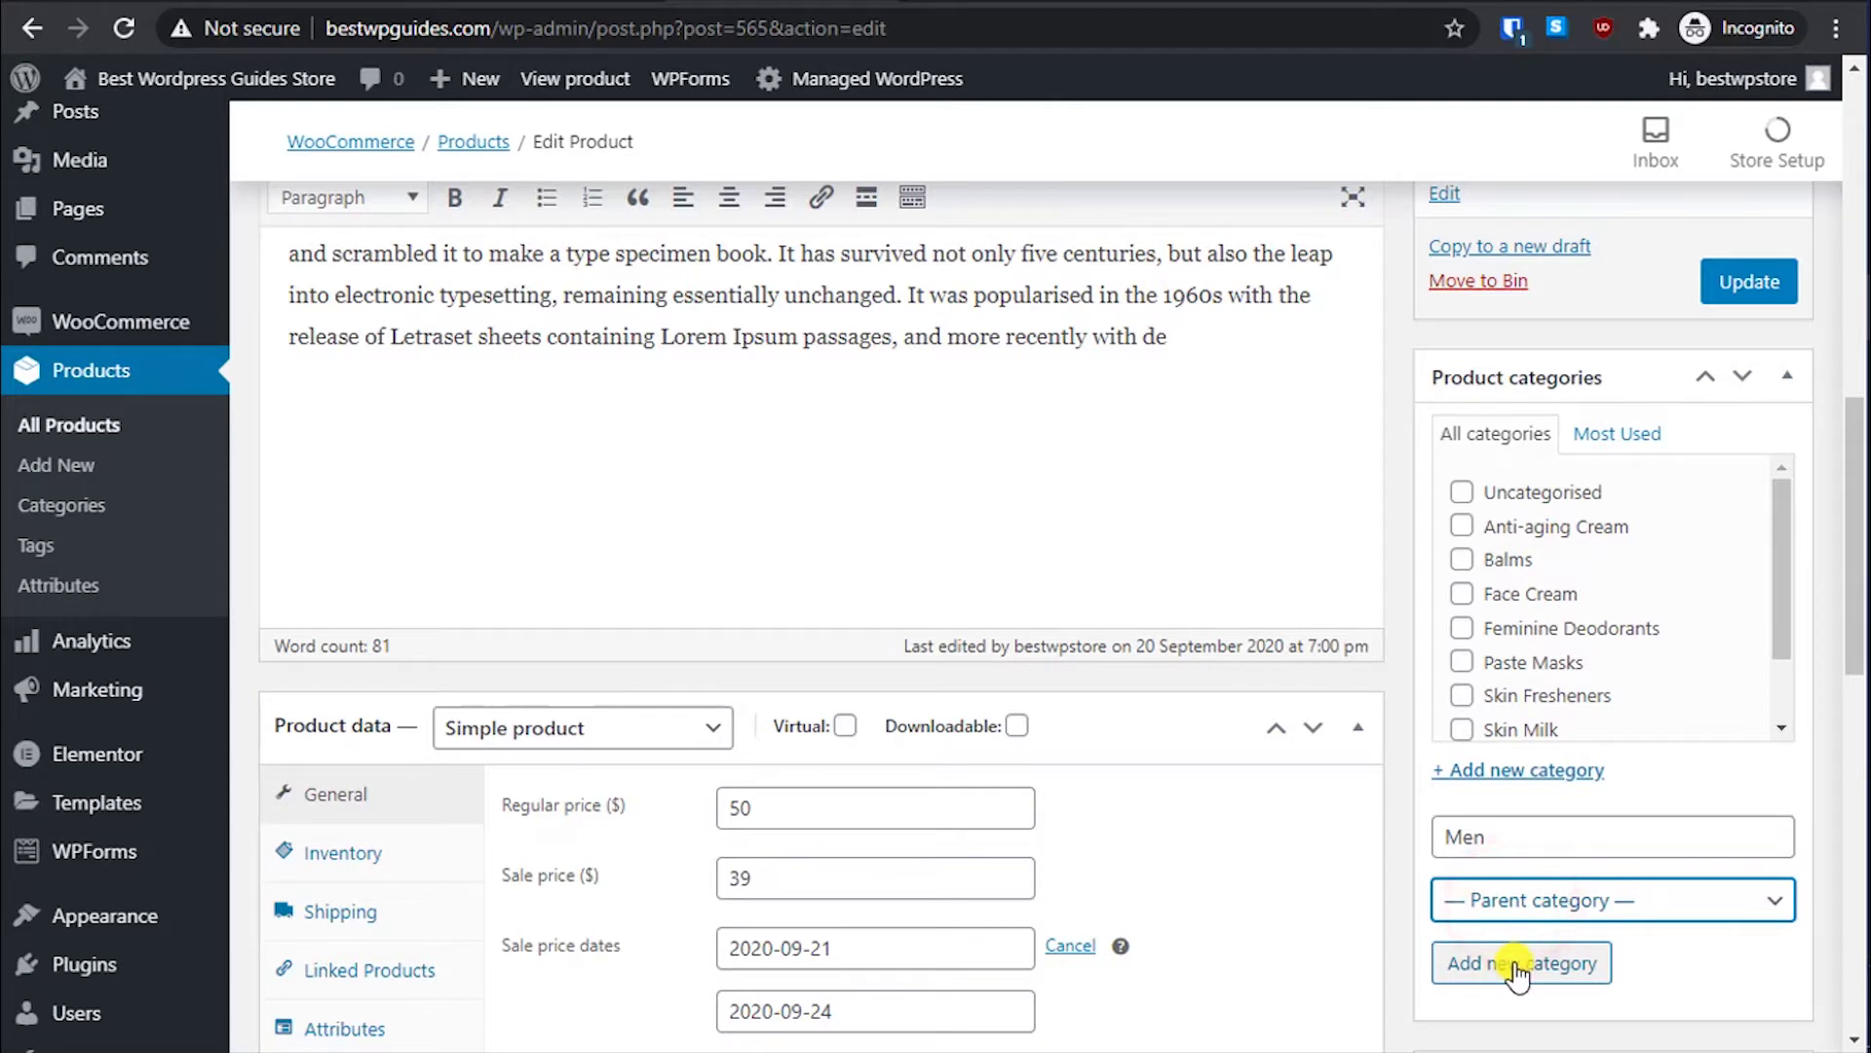
click(1518, 965)
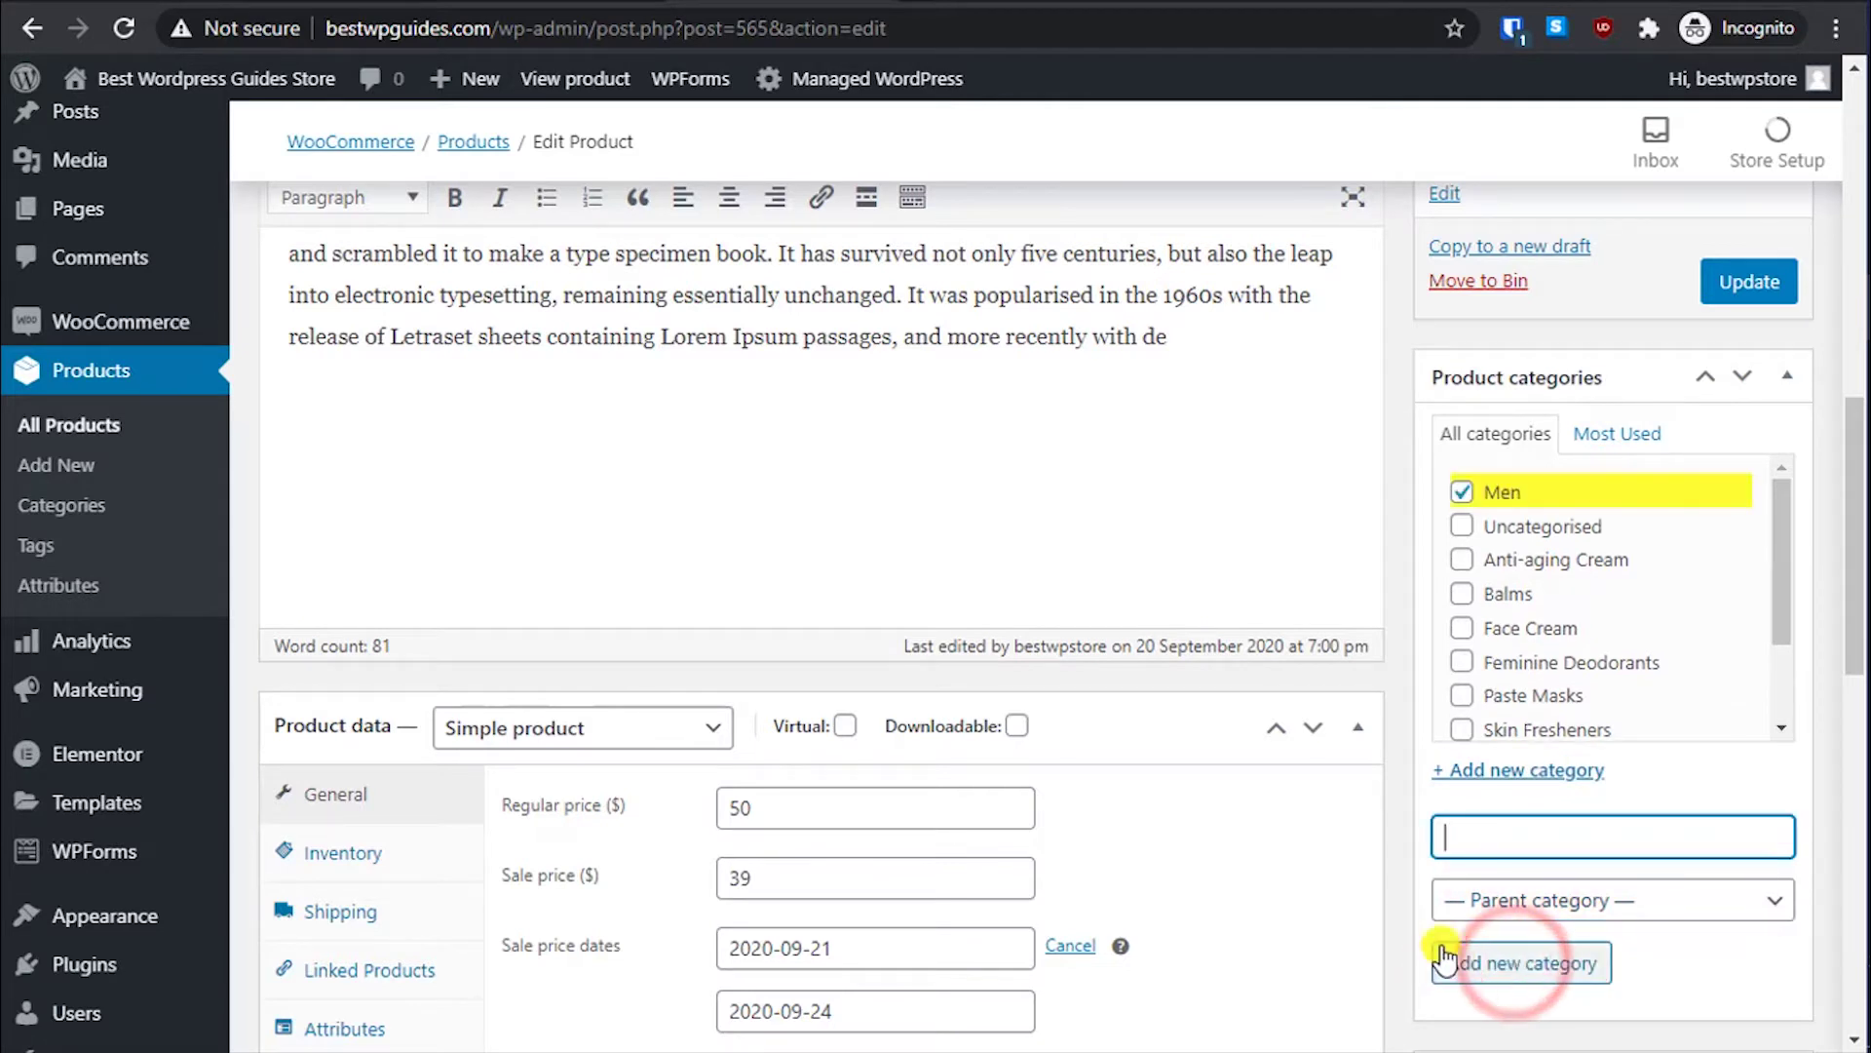
Step: Add a new product category named Shoe with Men as its parent category
click(1505, 839)
text(Shoe)
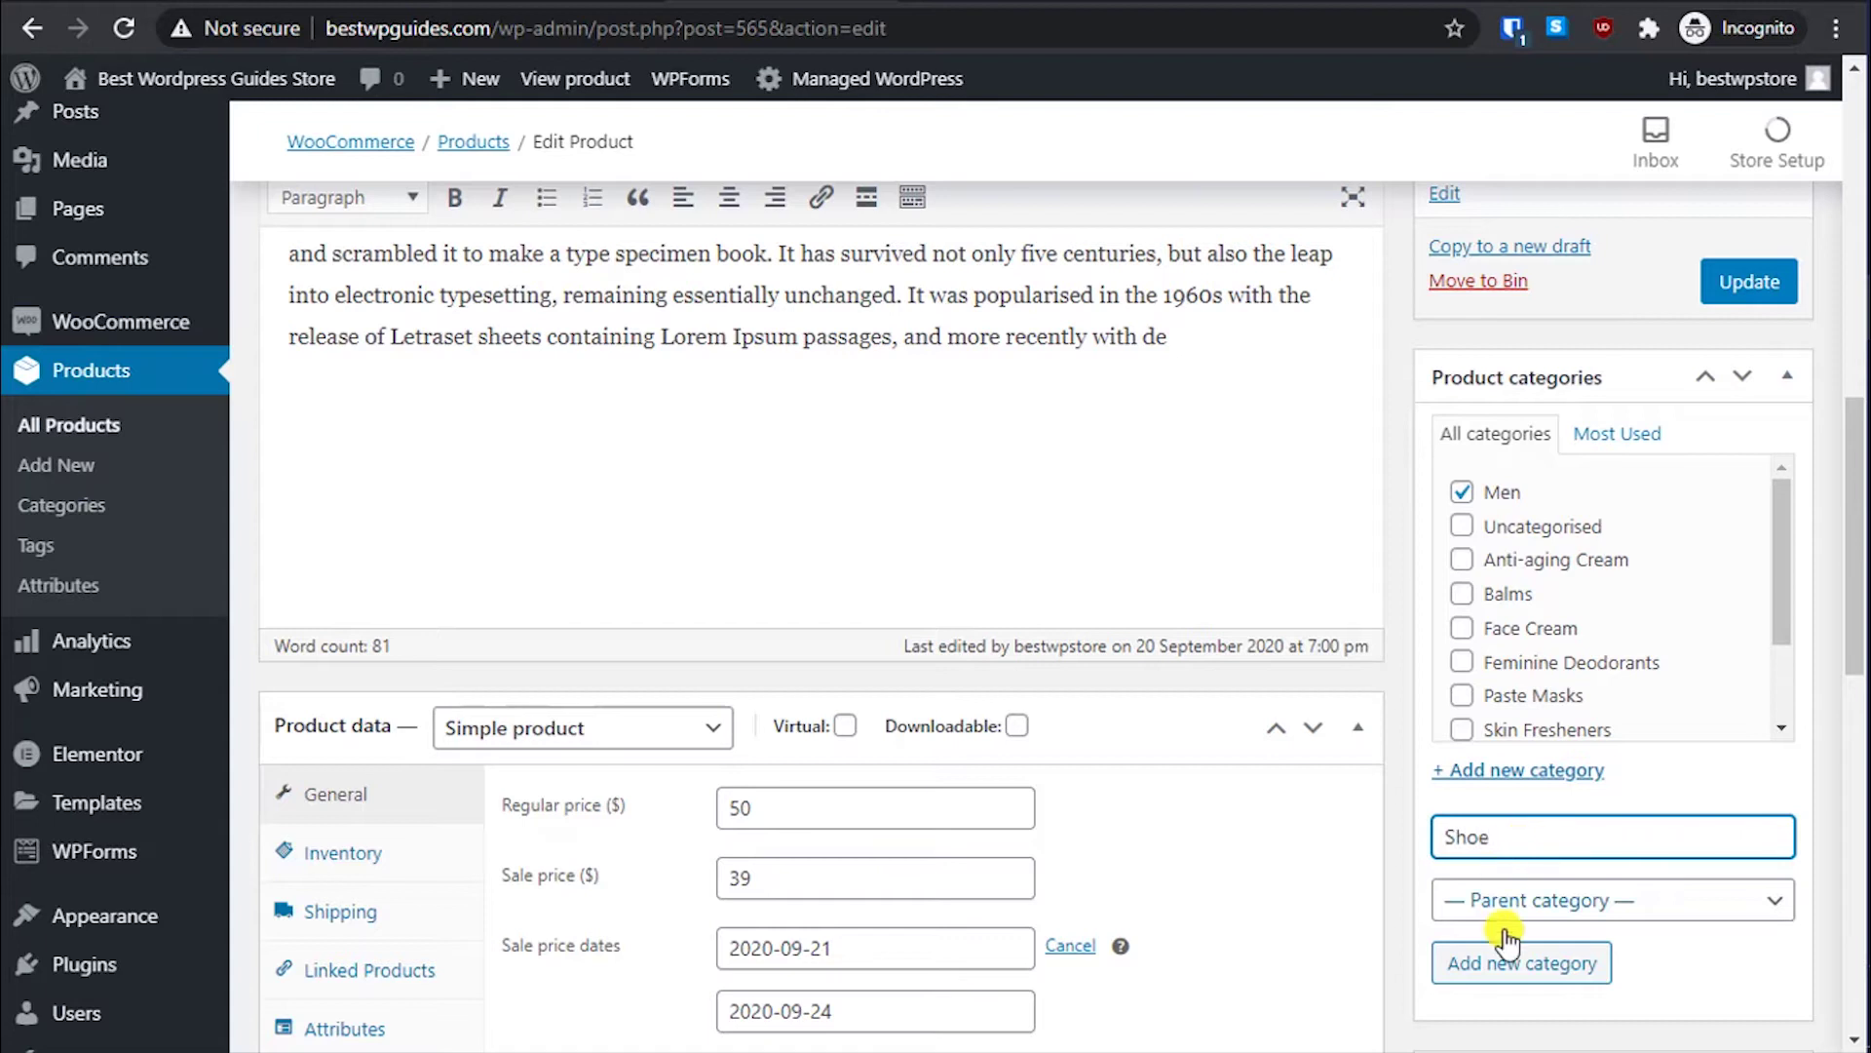
click(1559, 901)
click(1571, 690)
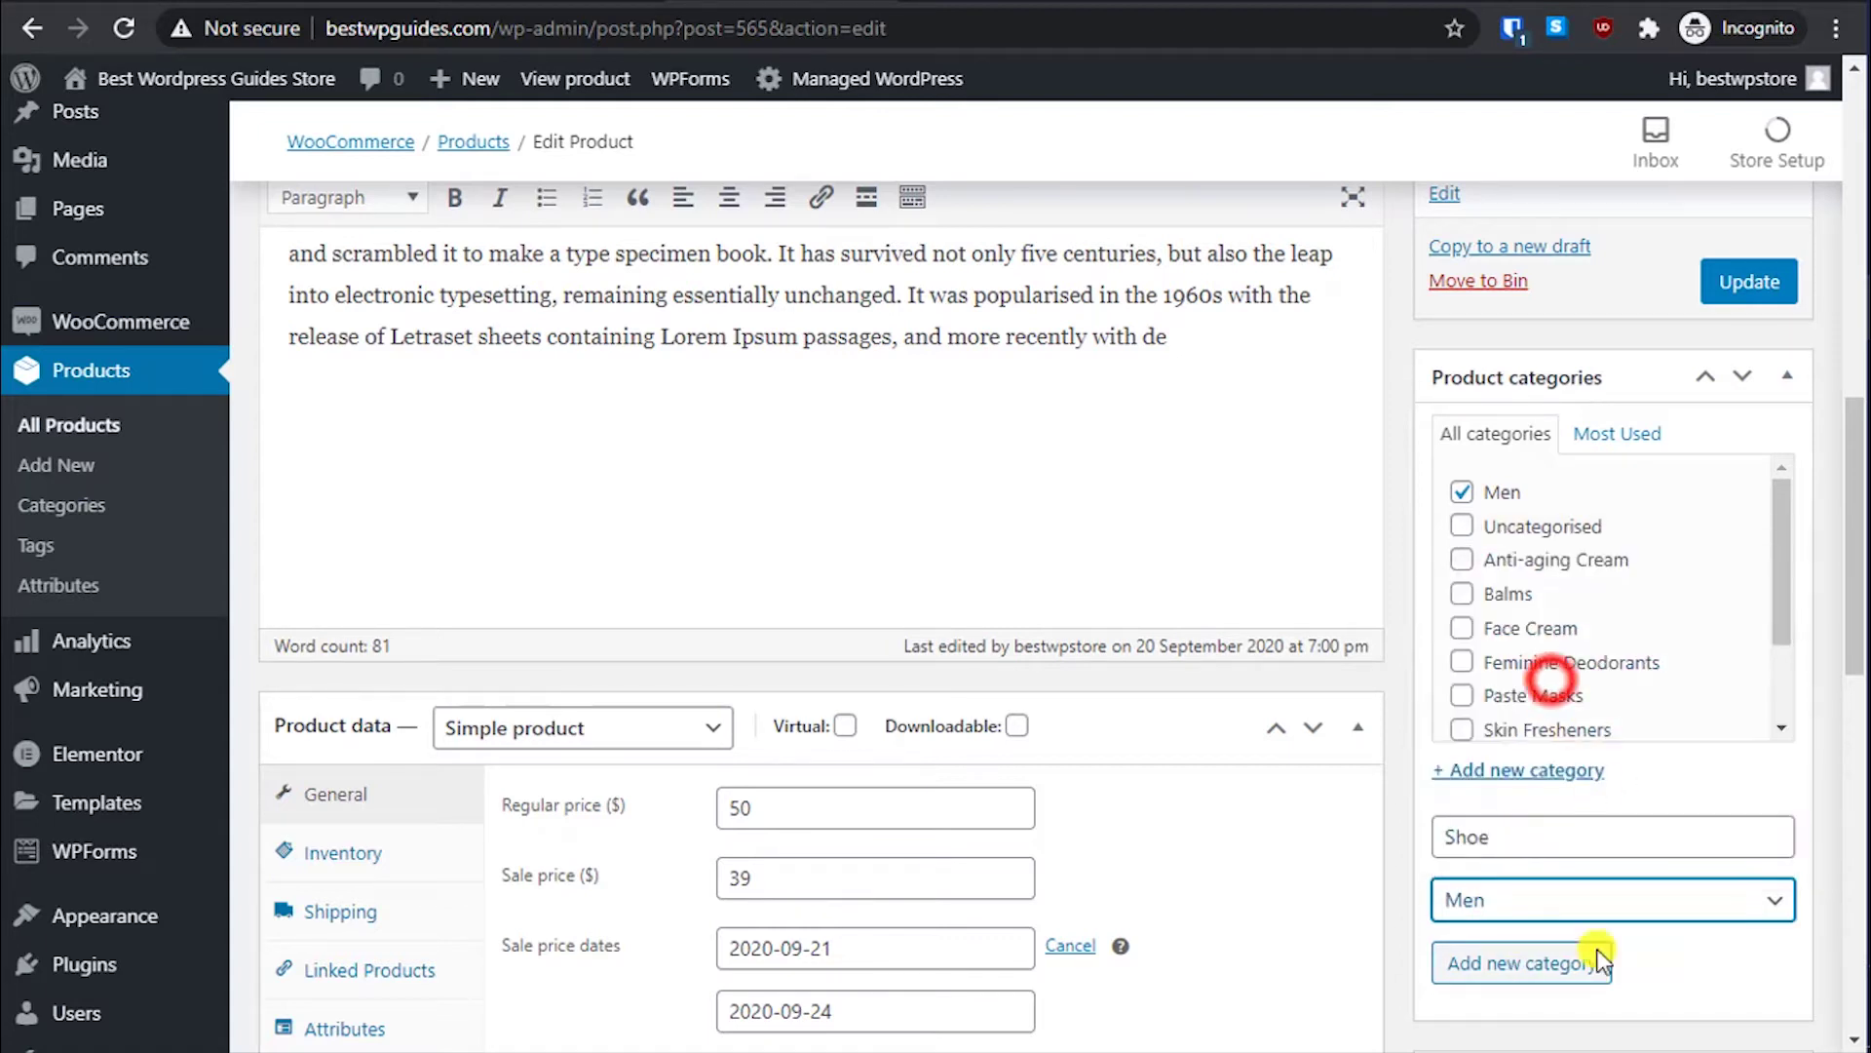
click(1560, 964)
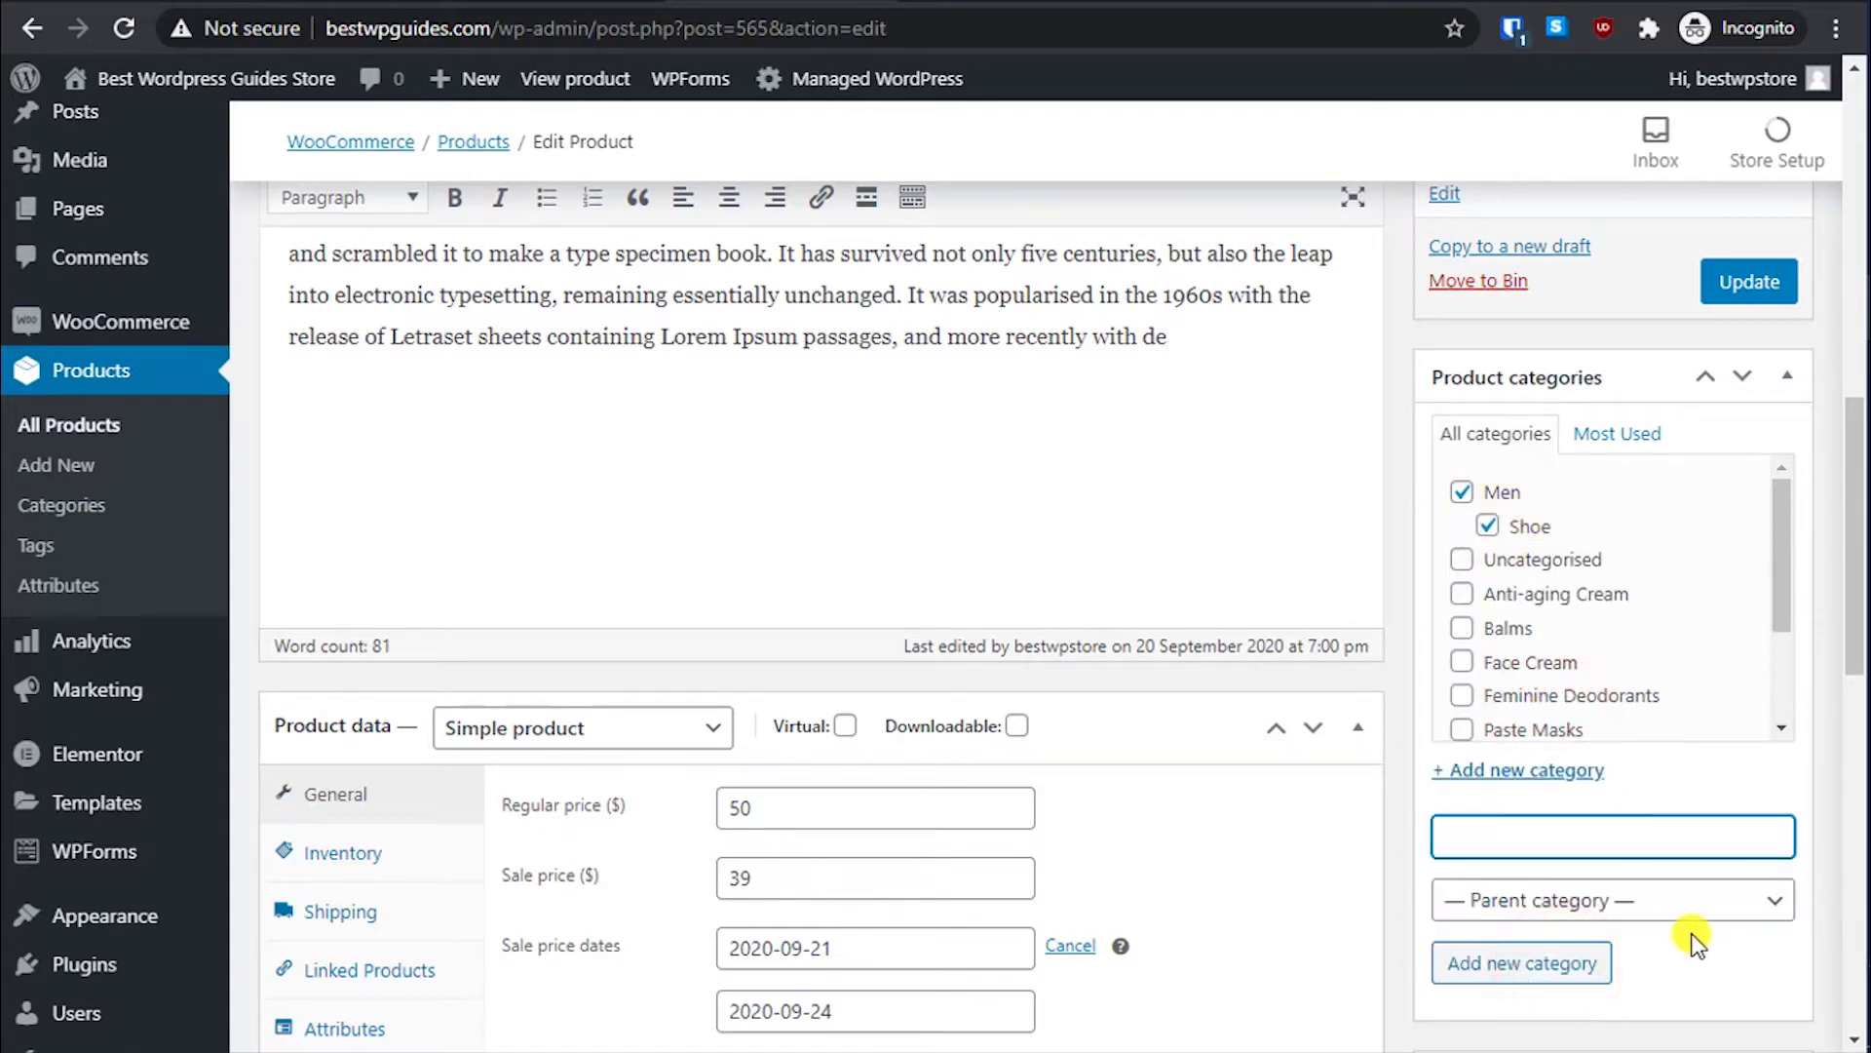
Step: Update the product and reload its store page to check the assigned categories
click(1751, 283)
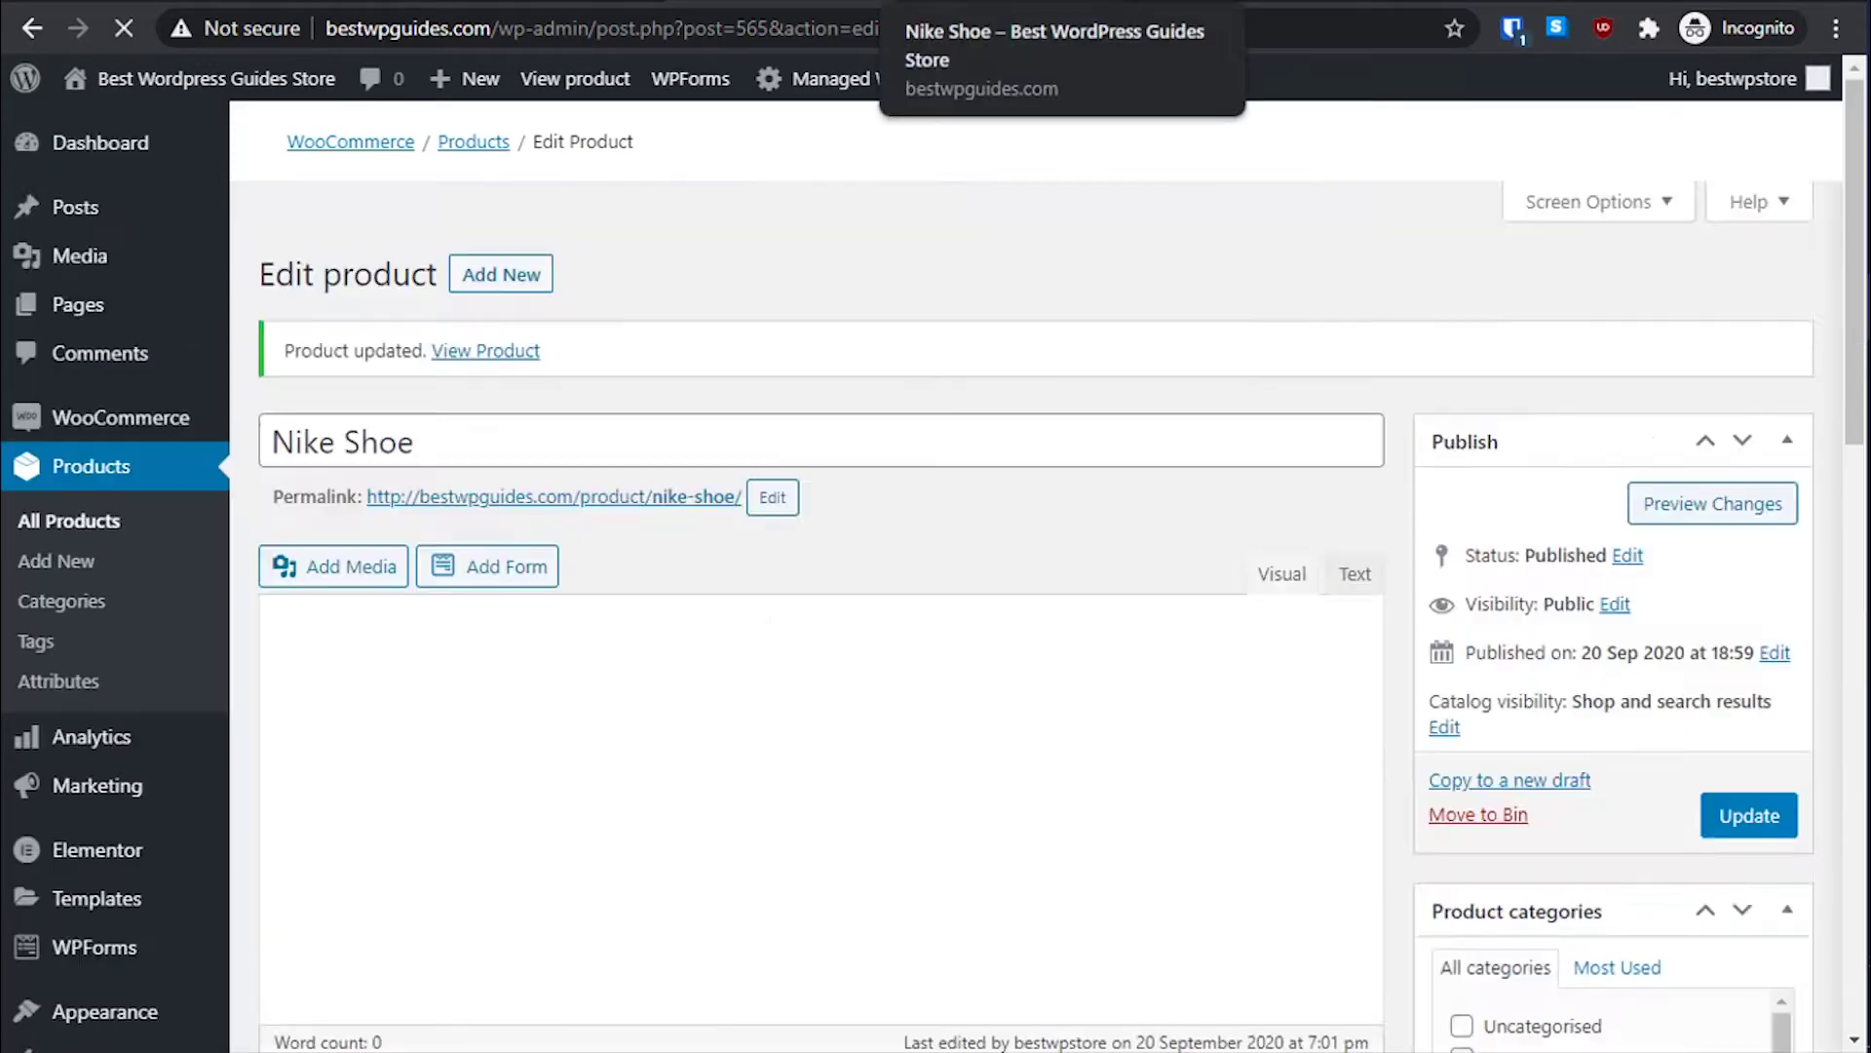
click(651, 1)
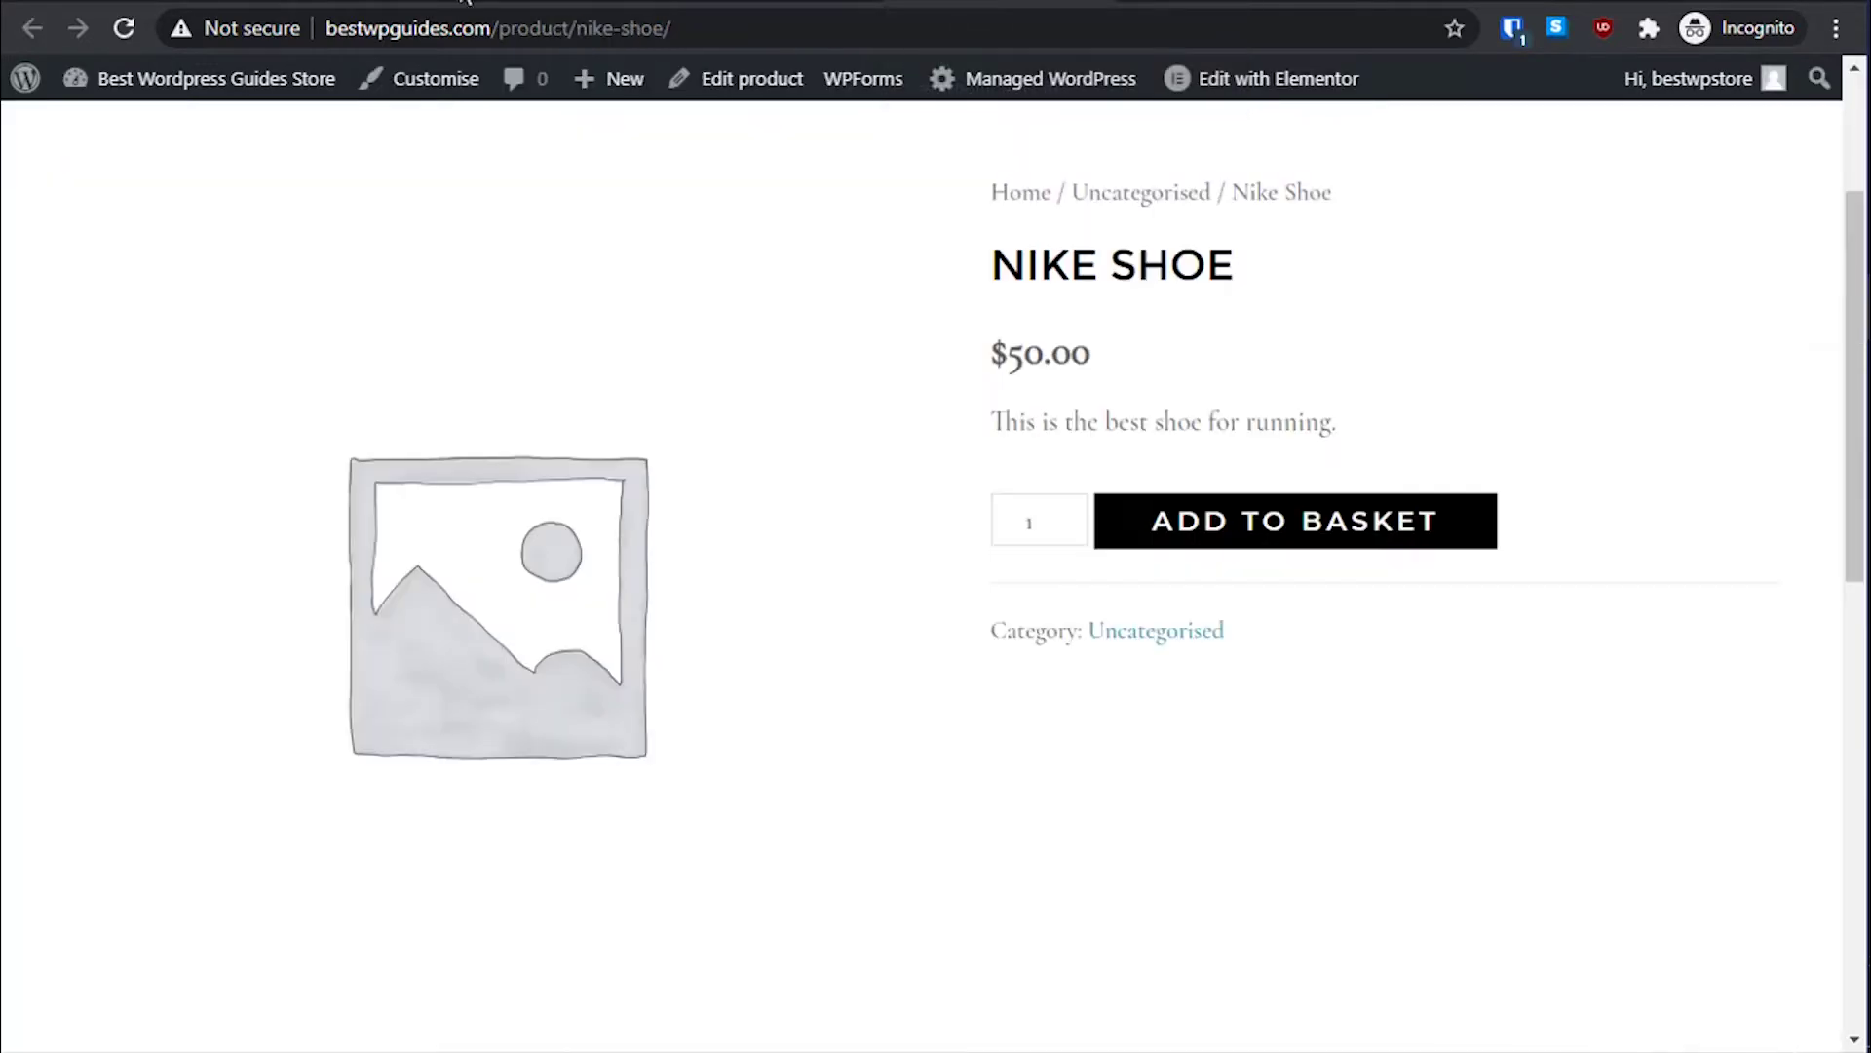
click(123, 27)
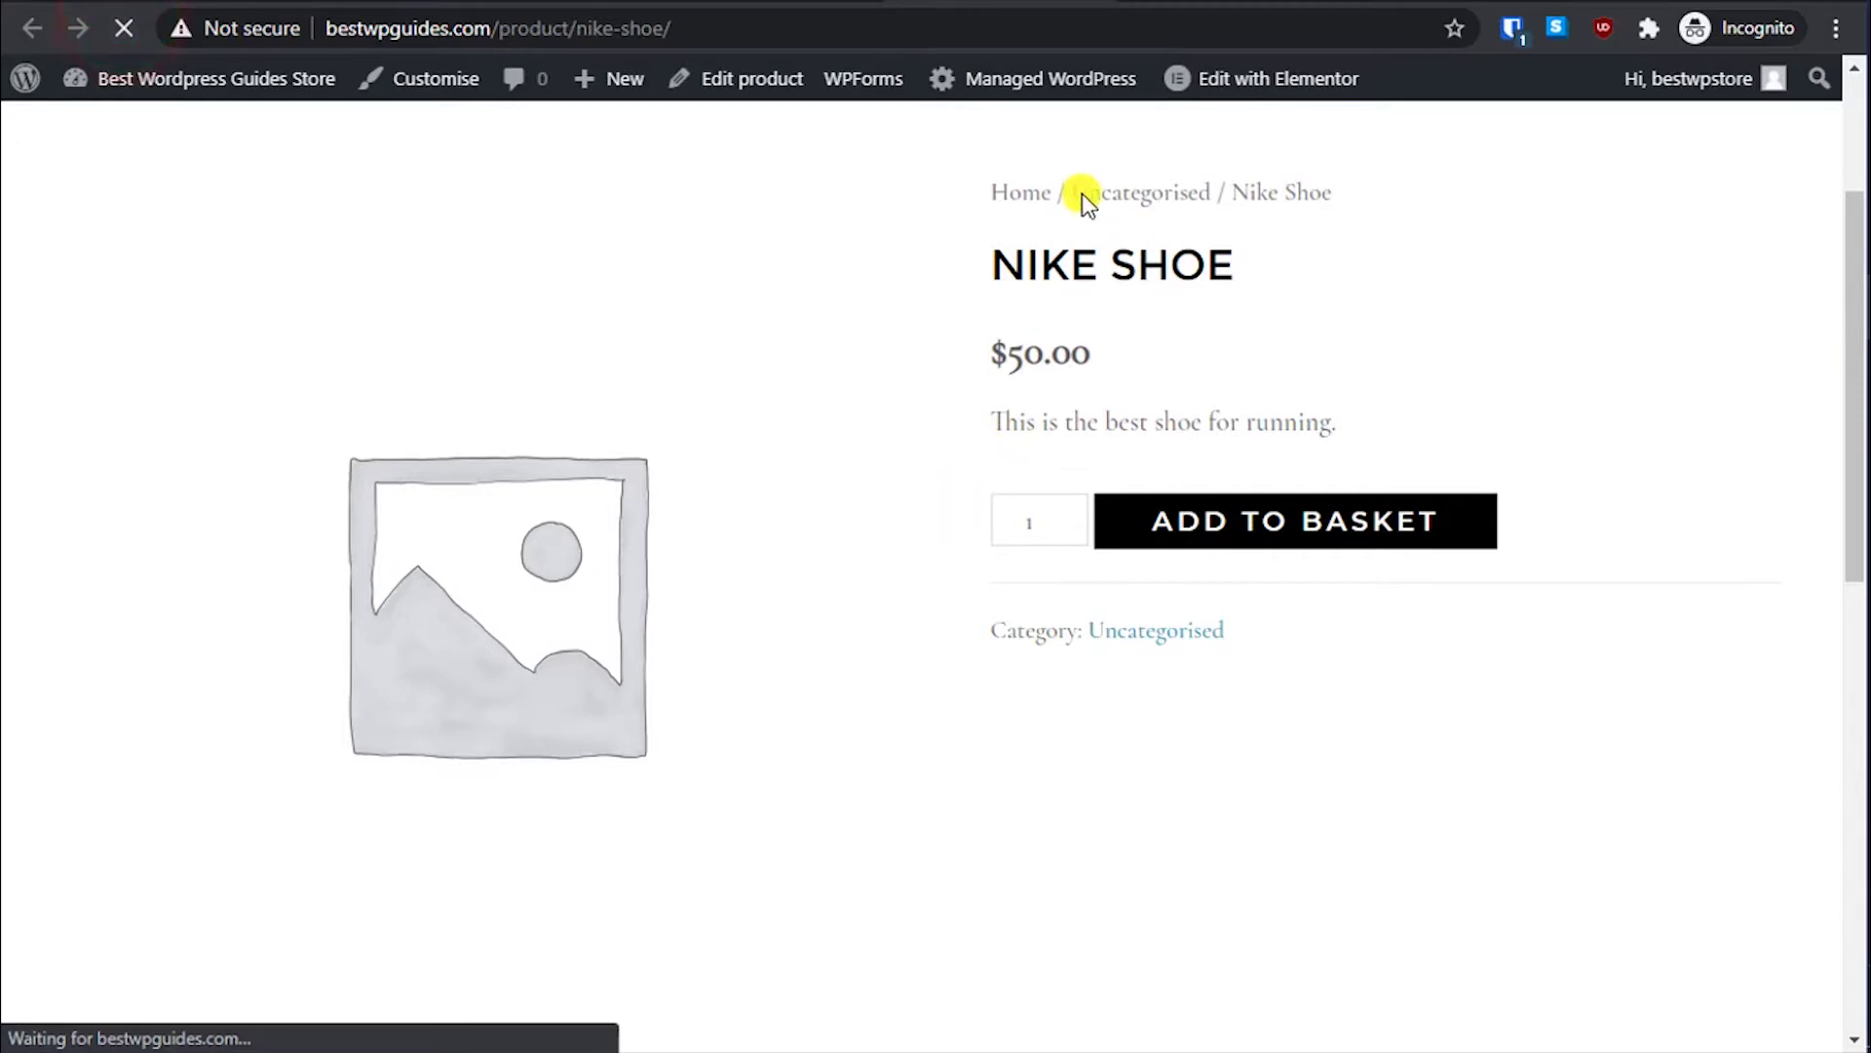
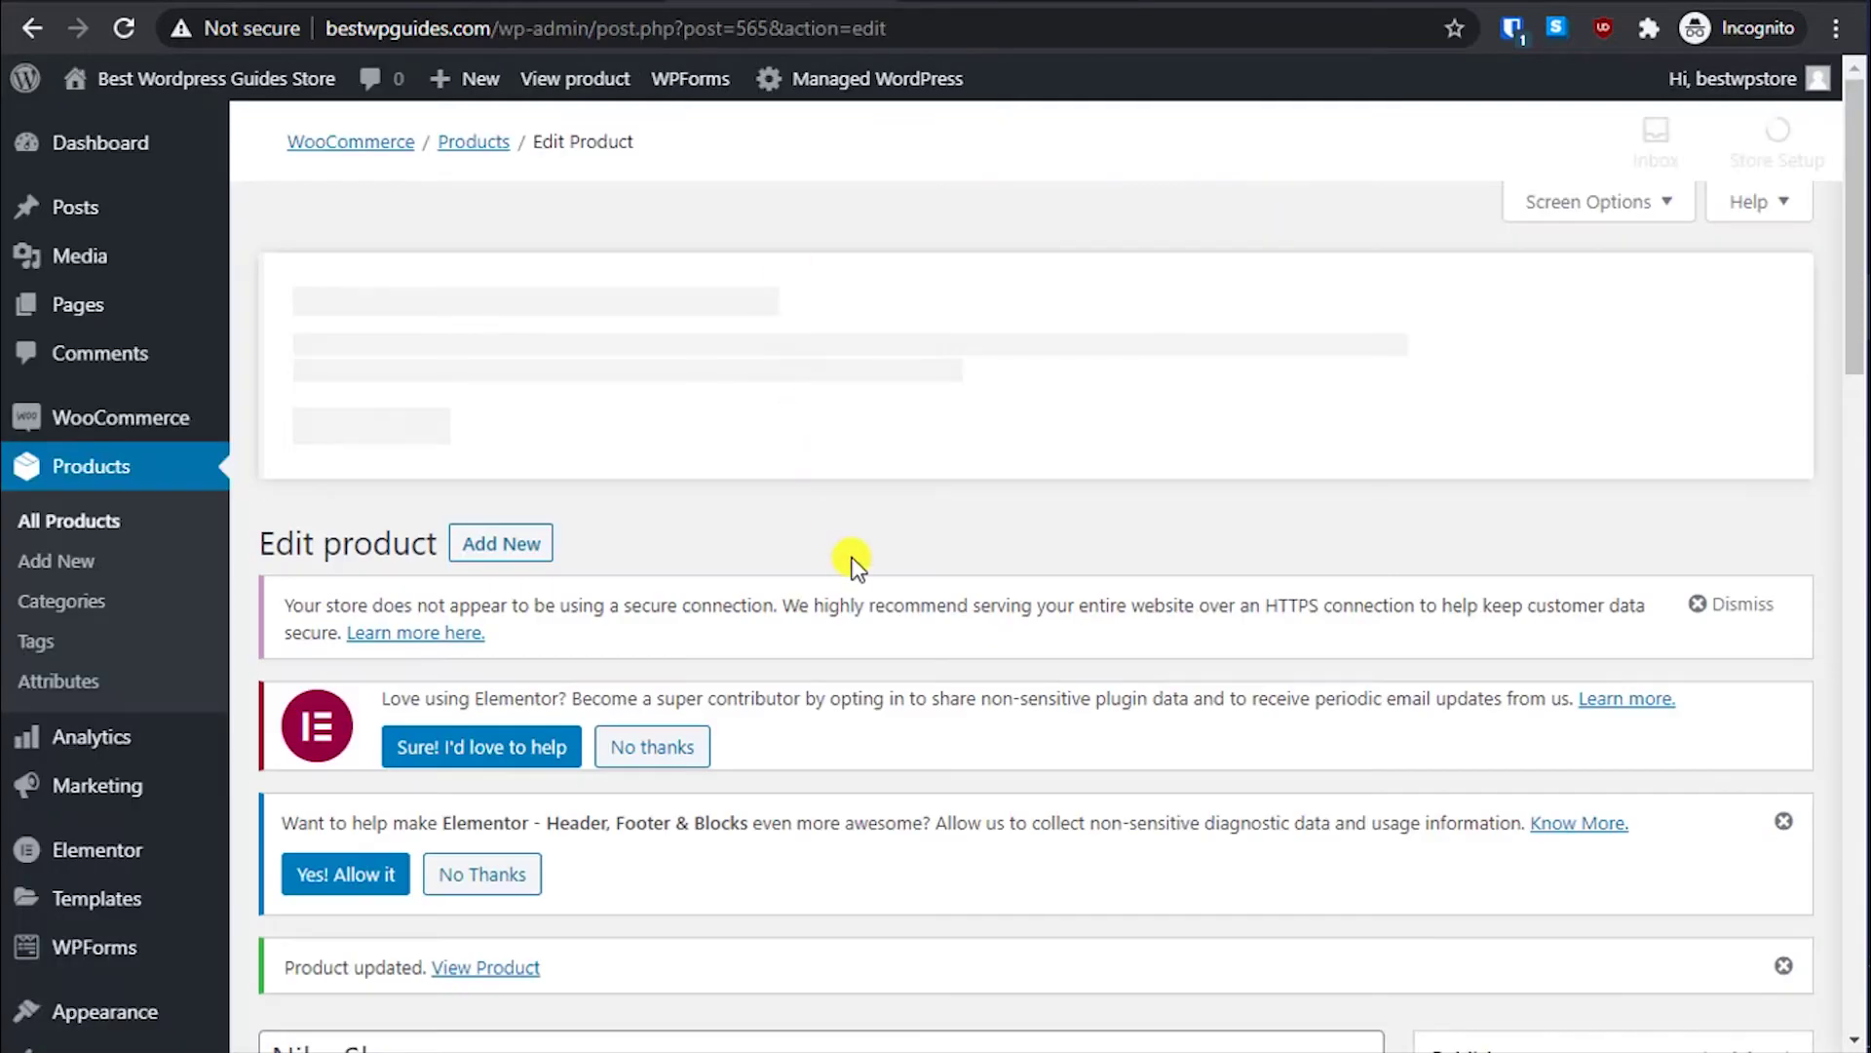
Step: Upload the nike 1 picture and set it as the product image
scroll(892, 590, down, 15)
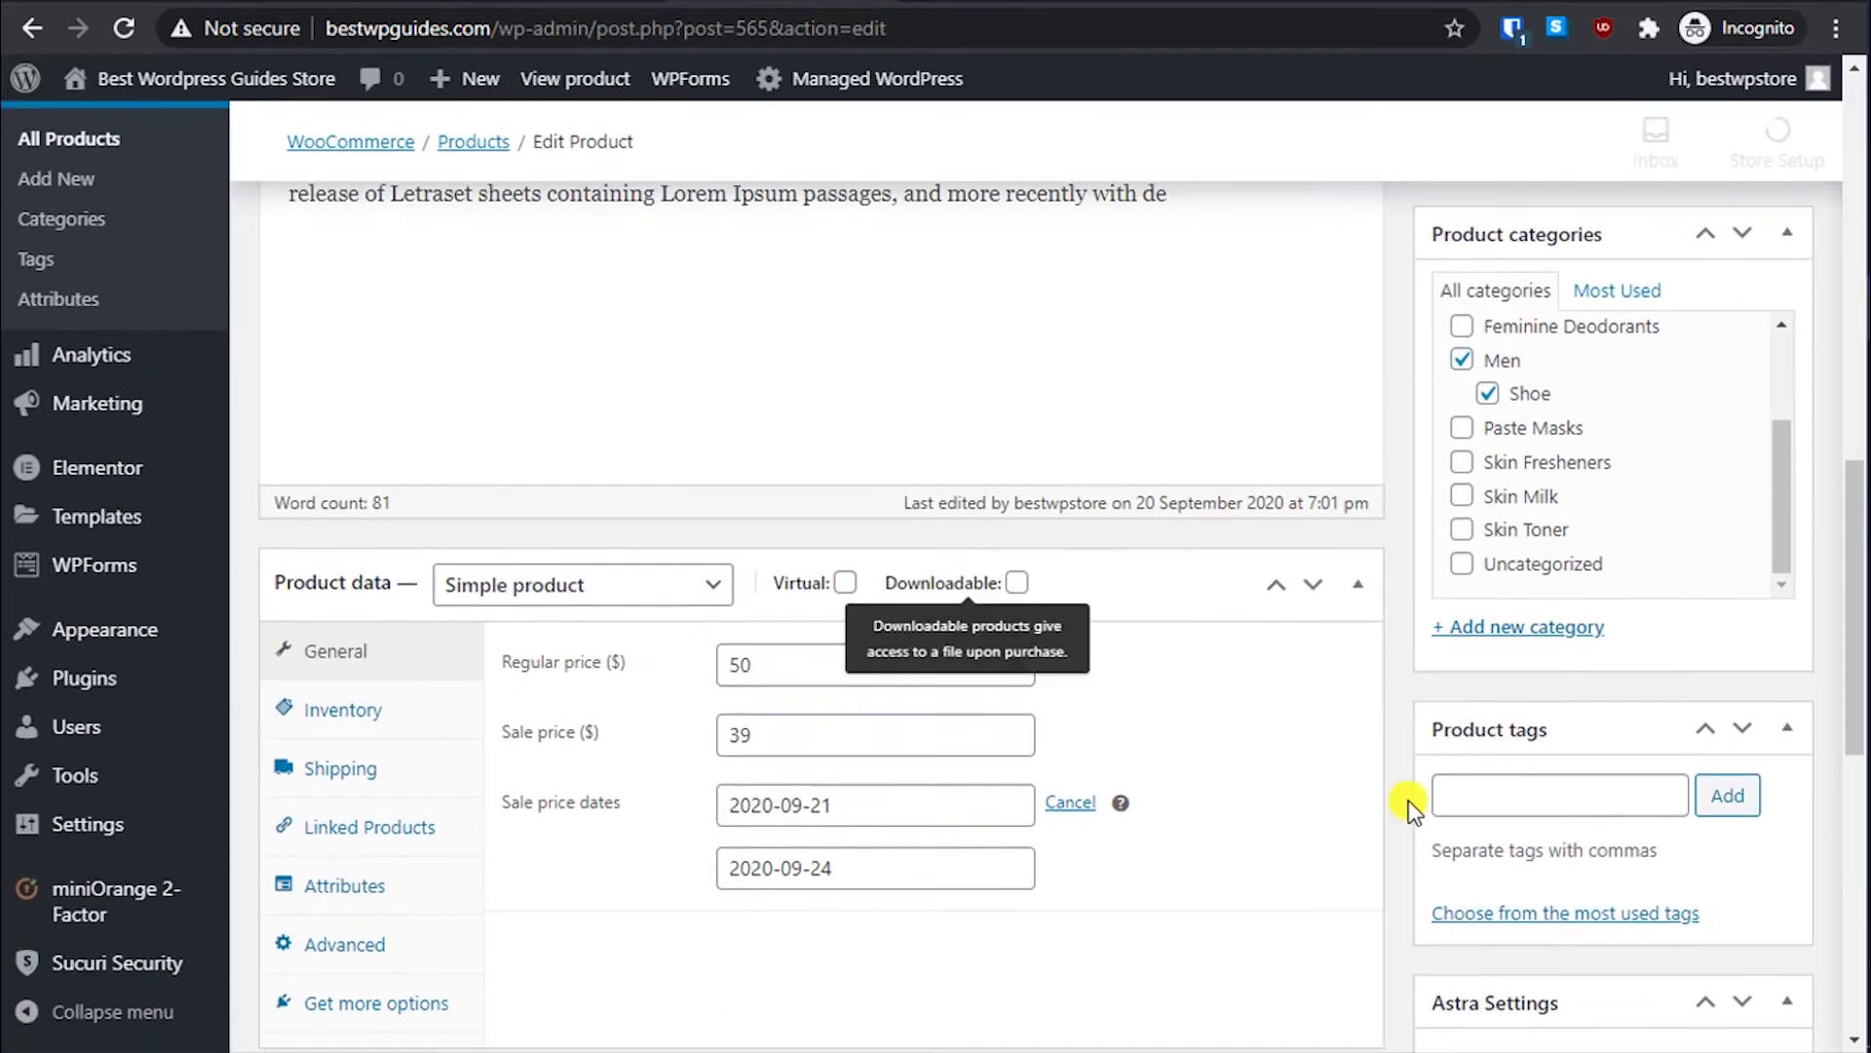
scroll(1659, 857, down, 7)
scroll(1672, 881, down, 4)
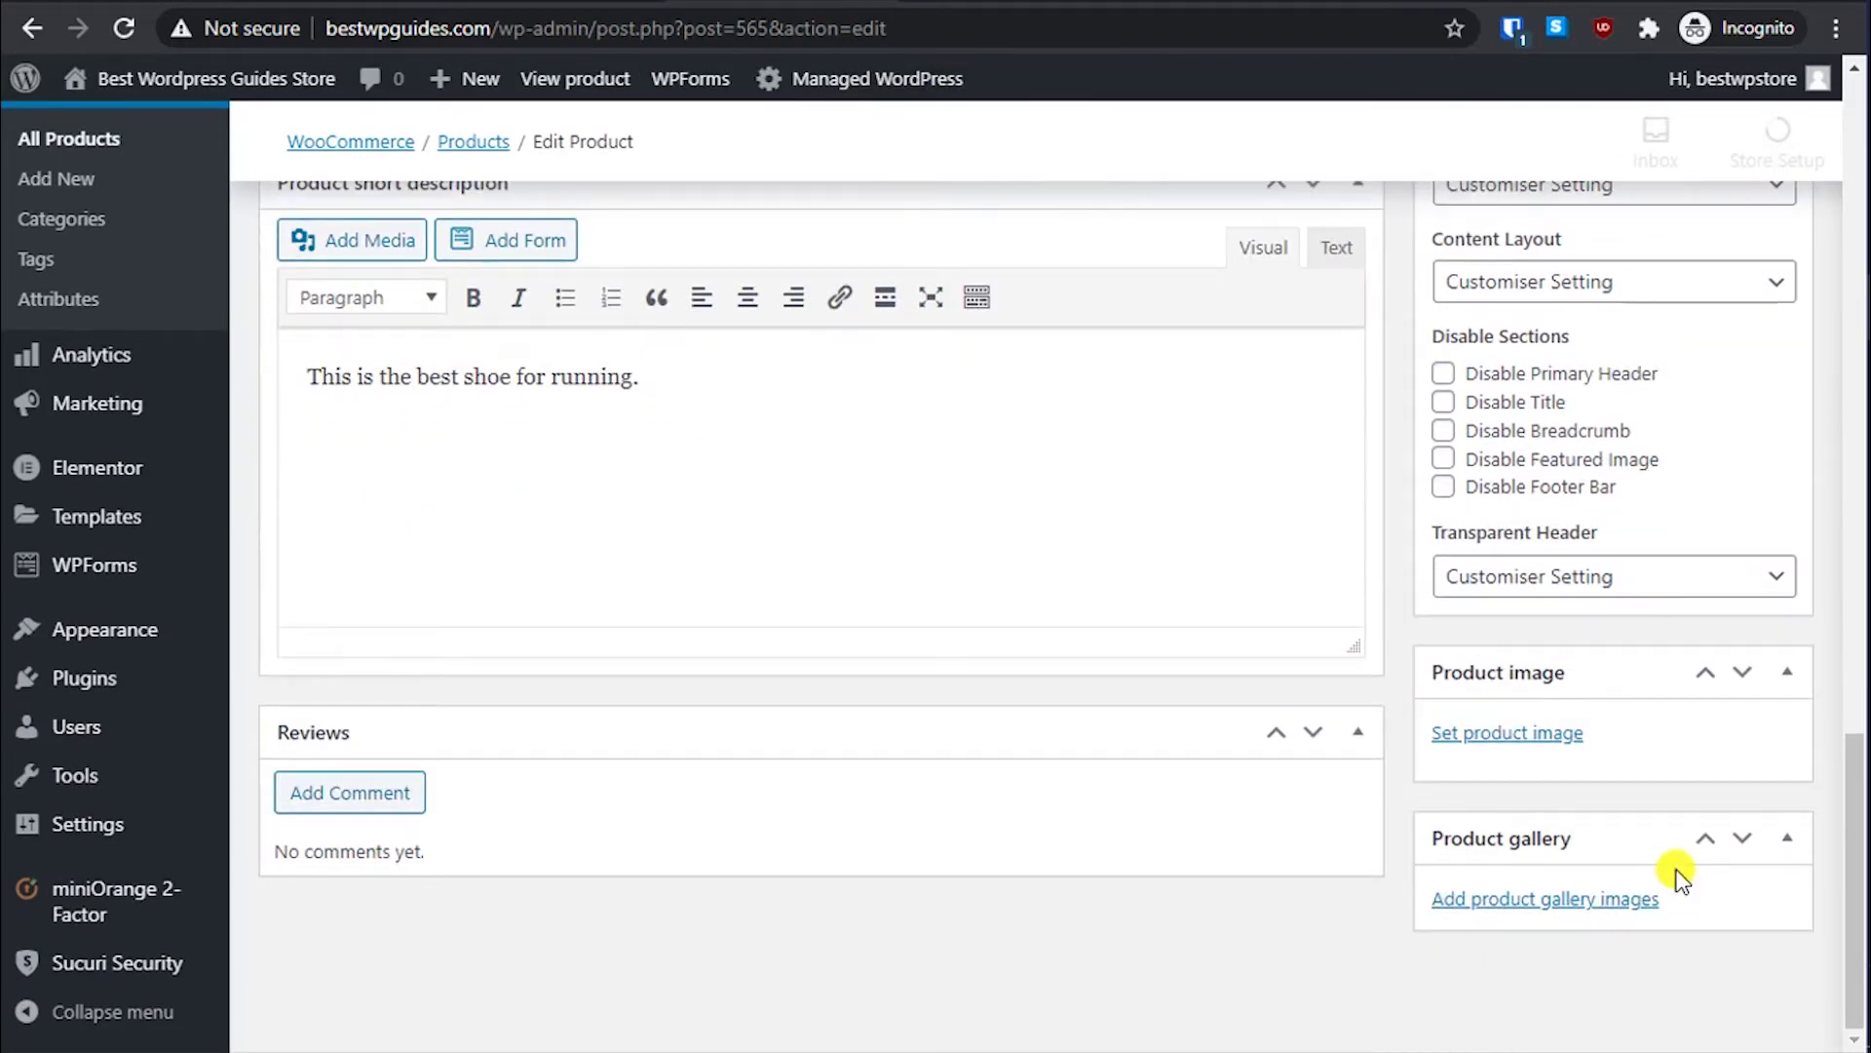
click(1548, 741)
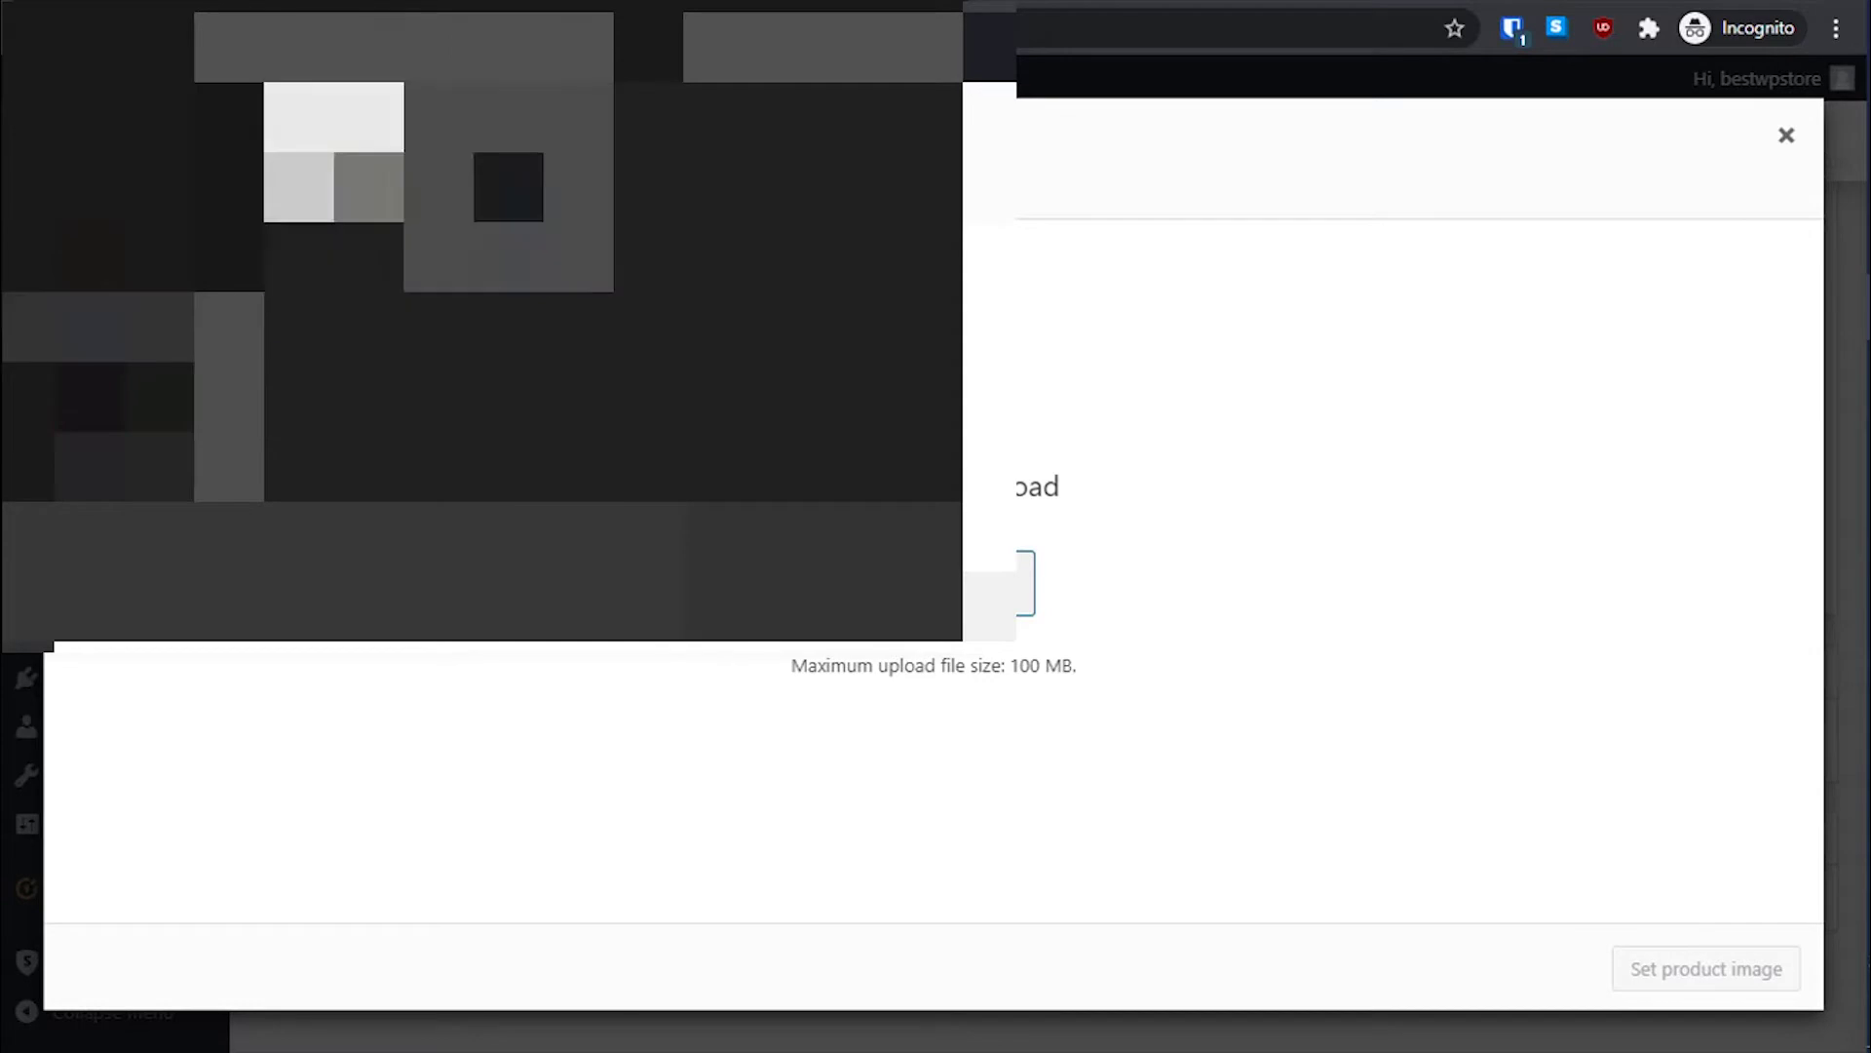
click(726, 599)
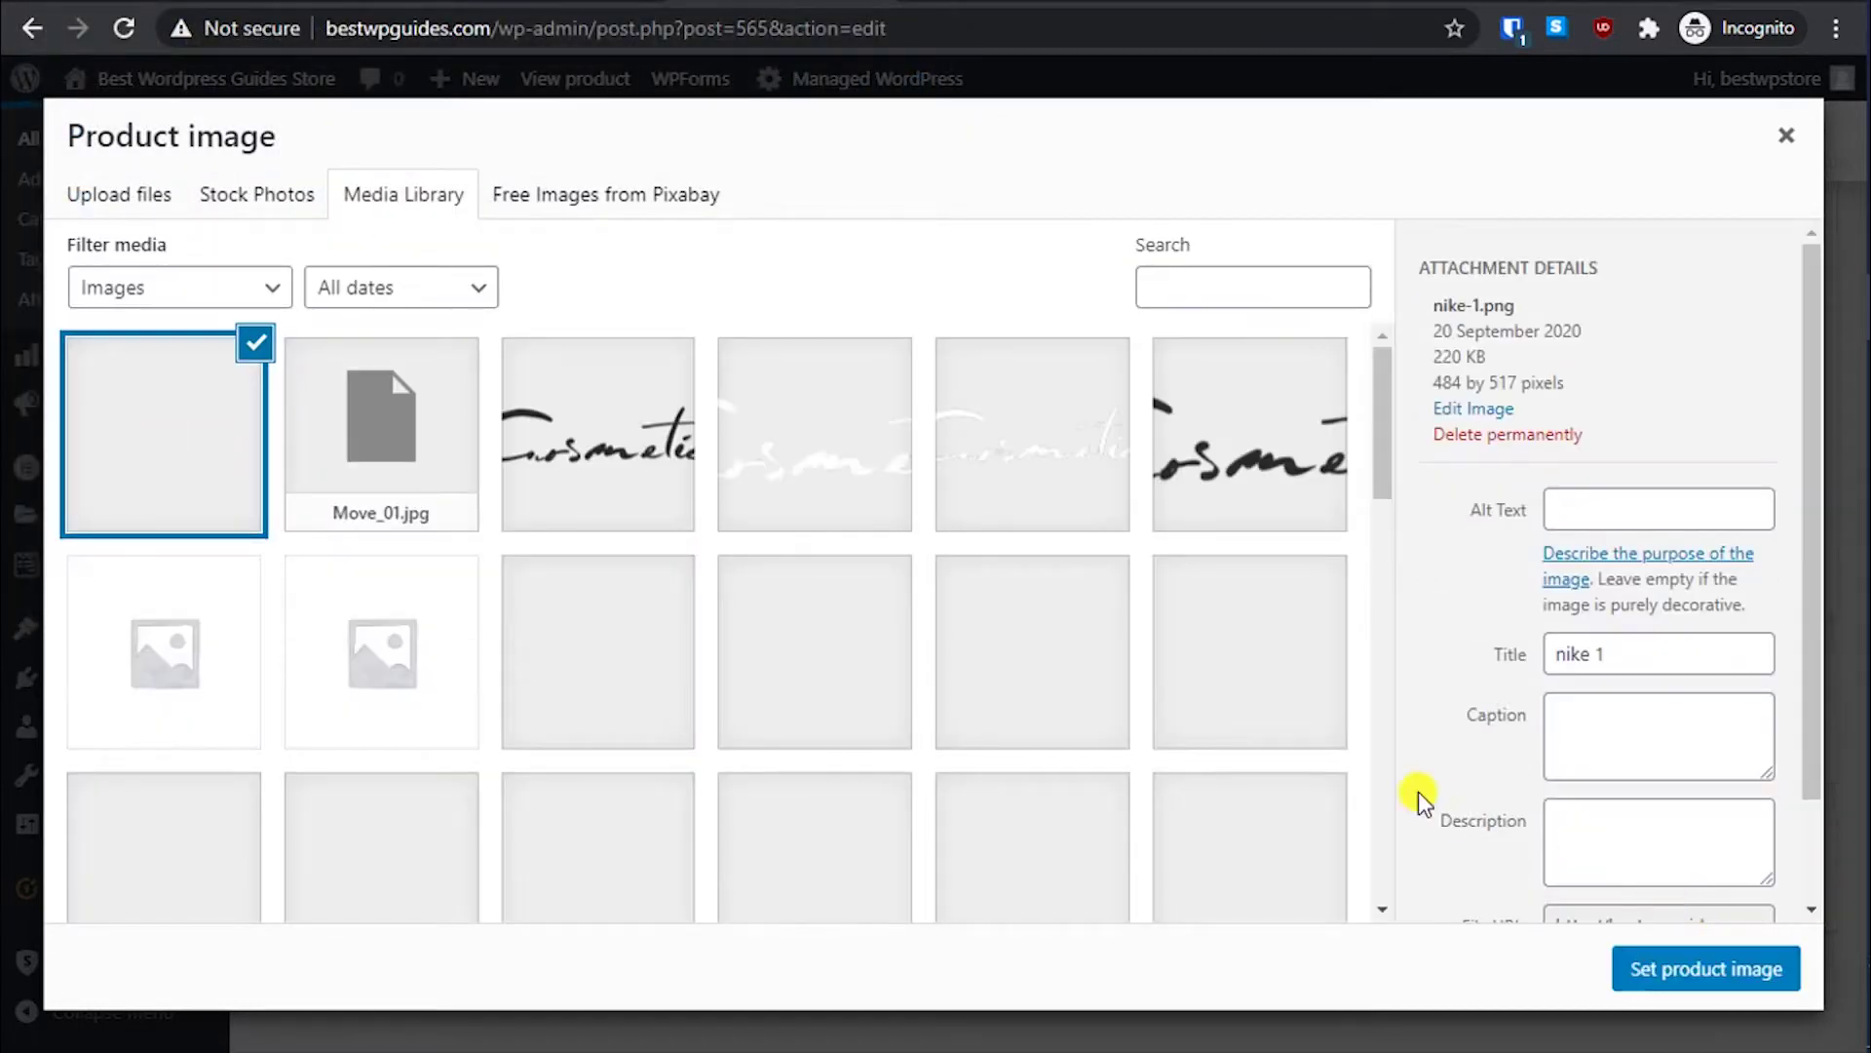
click(1691, 968)
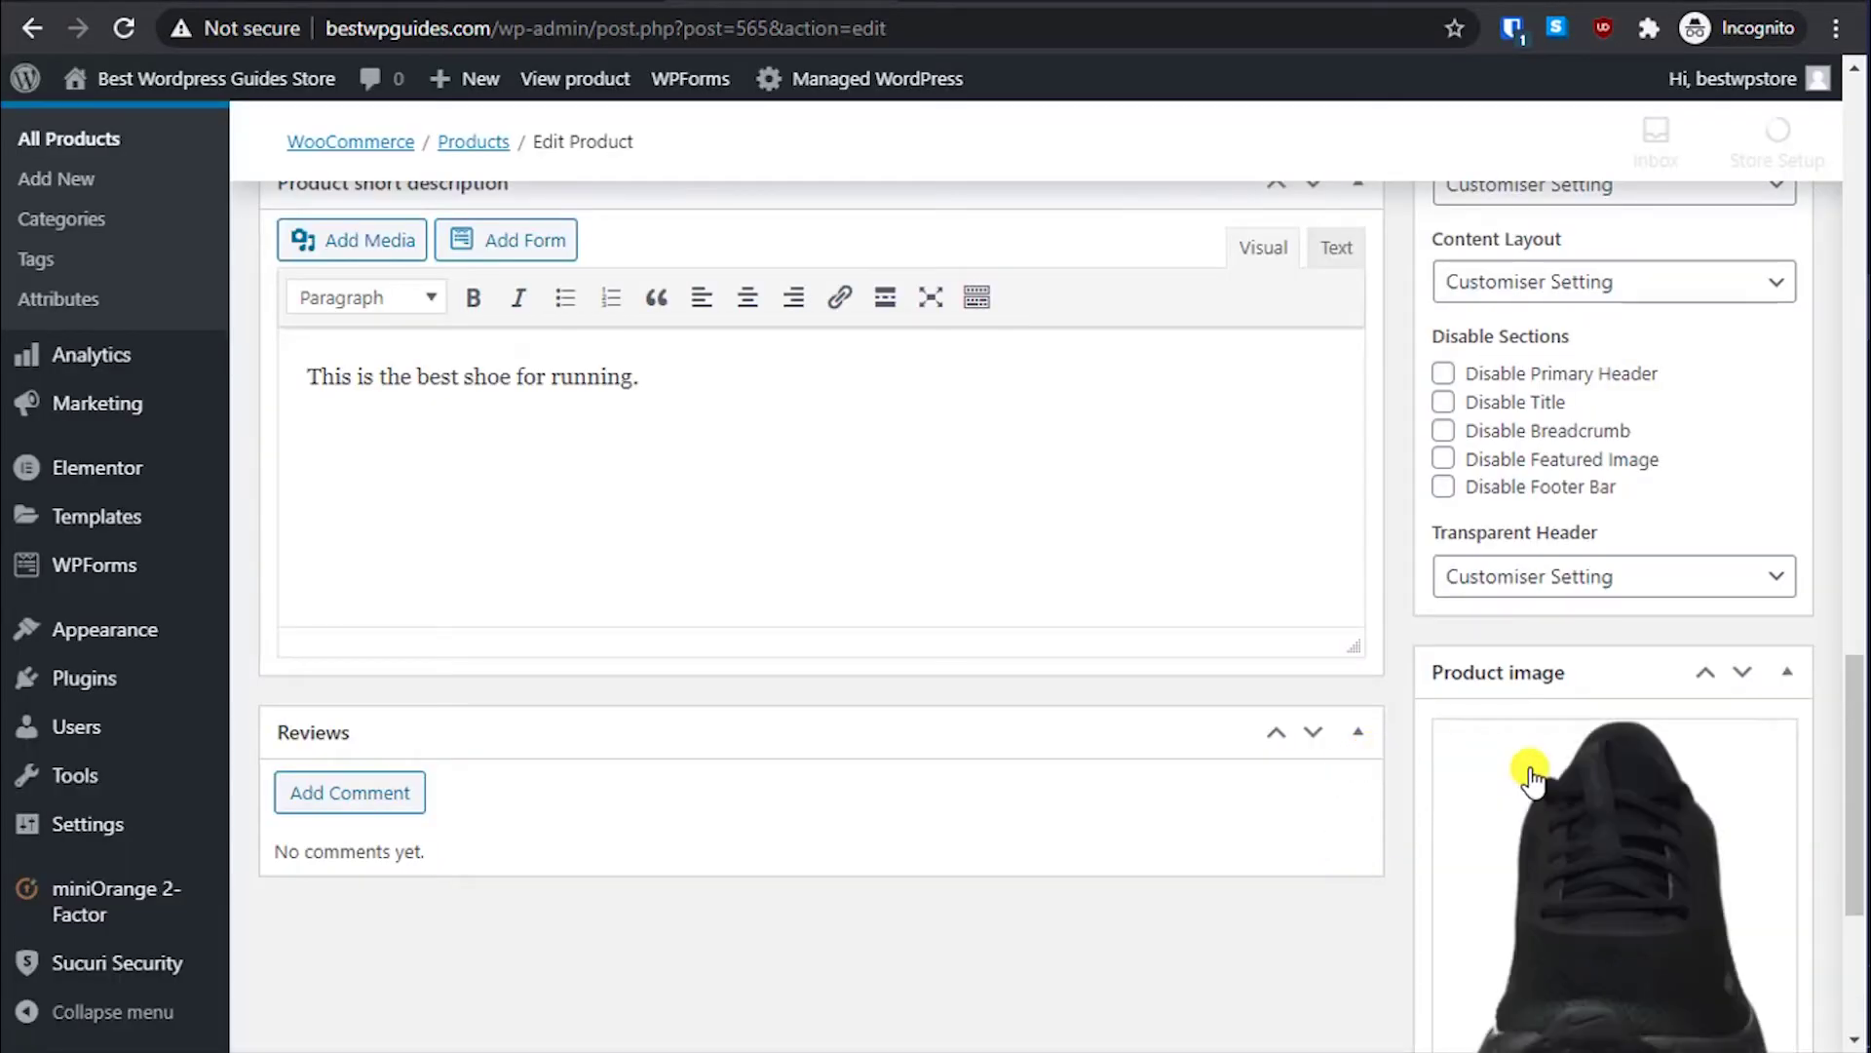
Step: Update the Nike Shoe product to save its product image
scroll(1391, 710, down, 4)
scroll(1394, 700, up, 15)
click(1724, 484)
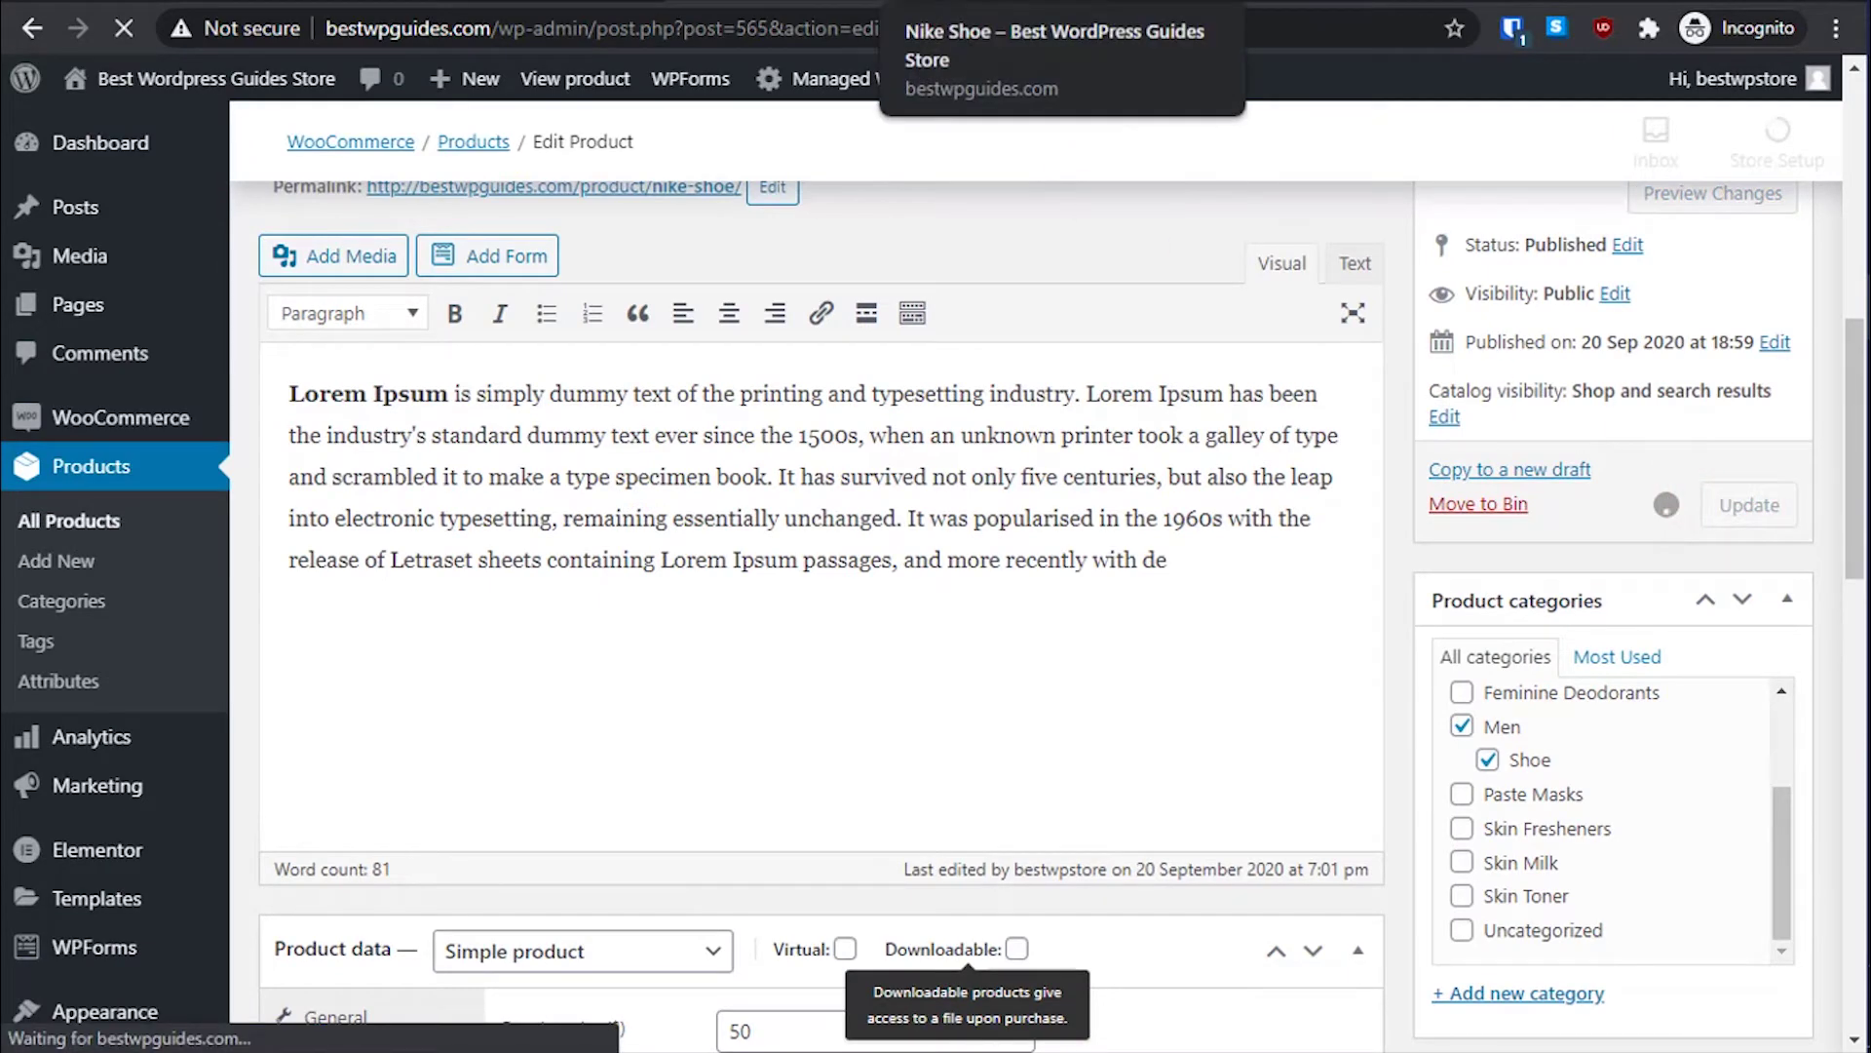
Step: Reload the Nike Shoe store page and check the product image and the description below it
click(974, 2)
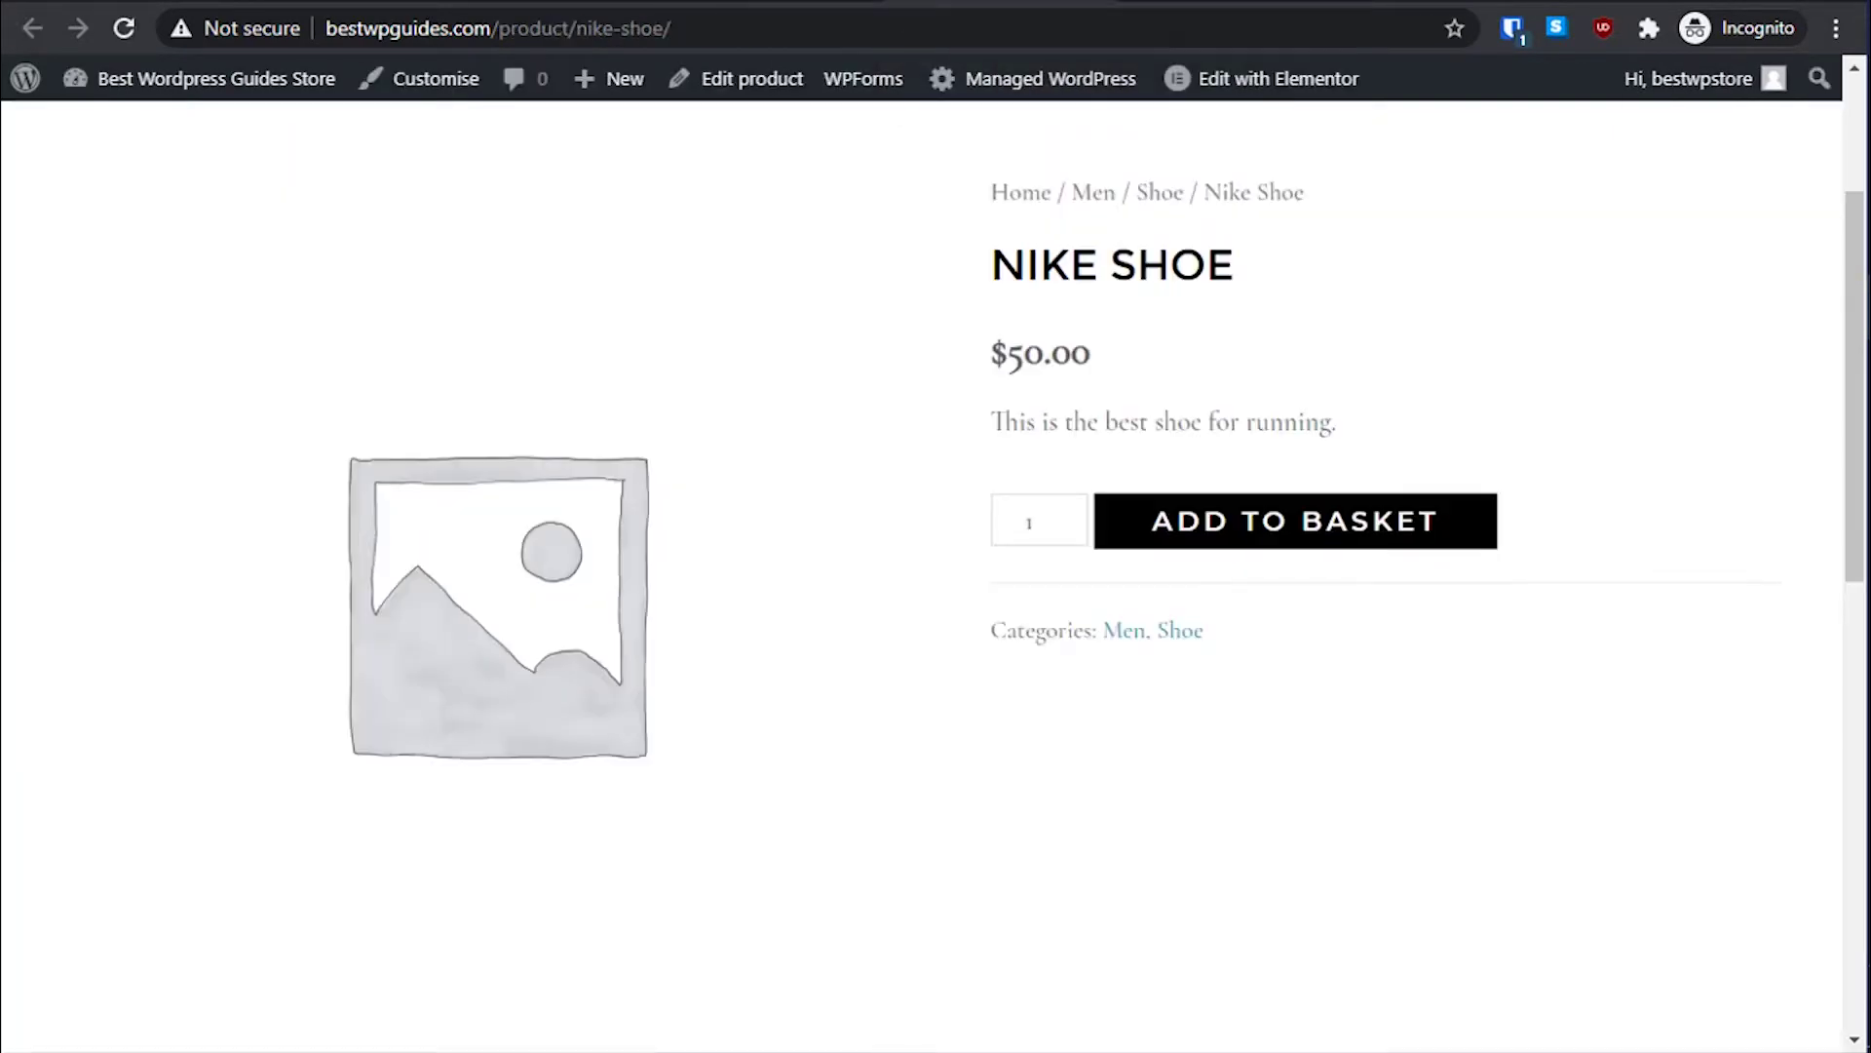
click(118, 29)
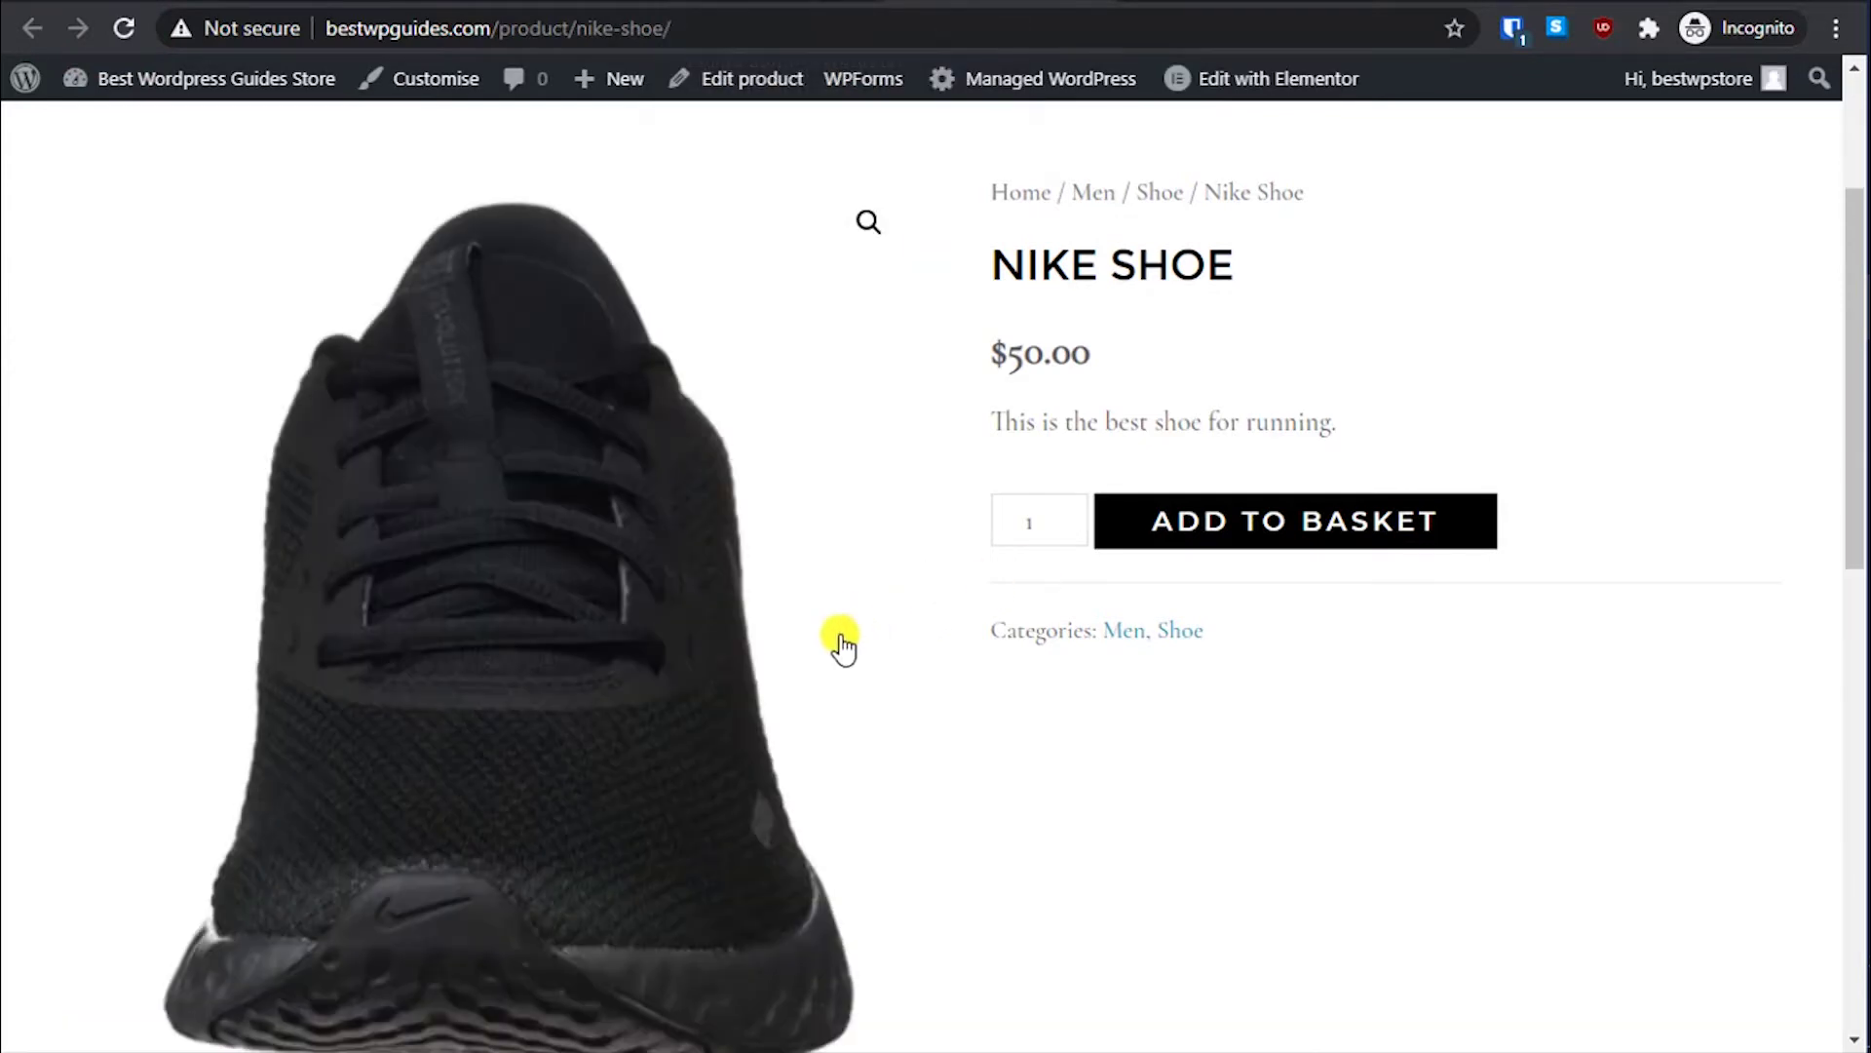
scroll(651, 638, down, 2)
scroll(591, 512, up, 4)
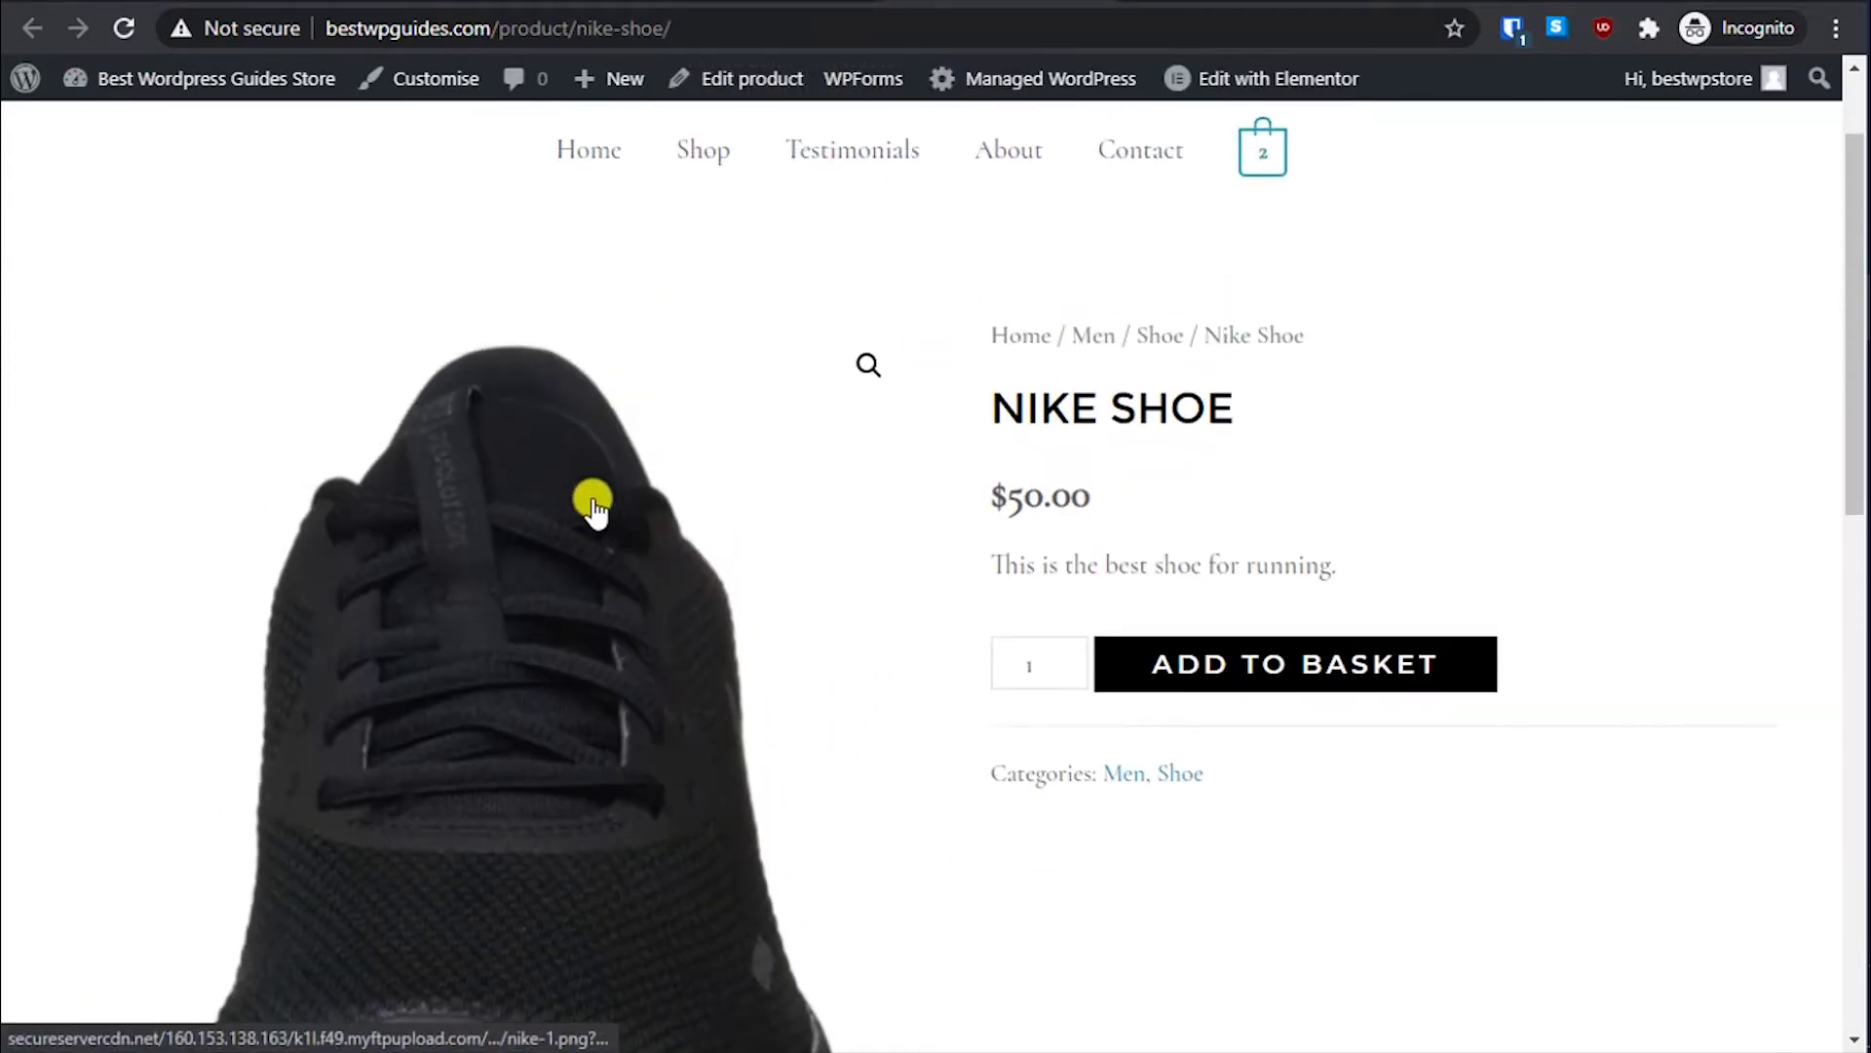
scroll(609, 502, up, 2)
key(alt+Left)
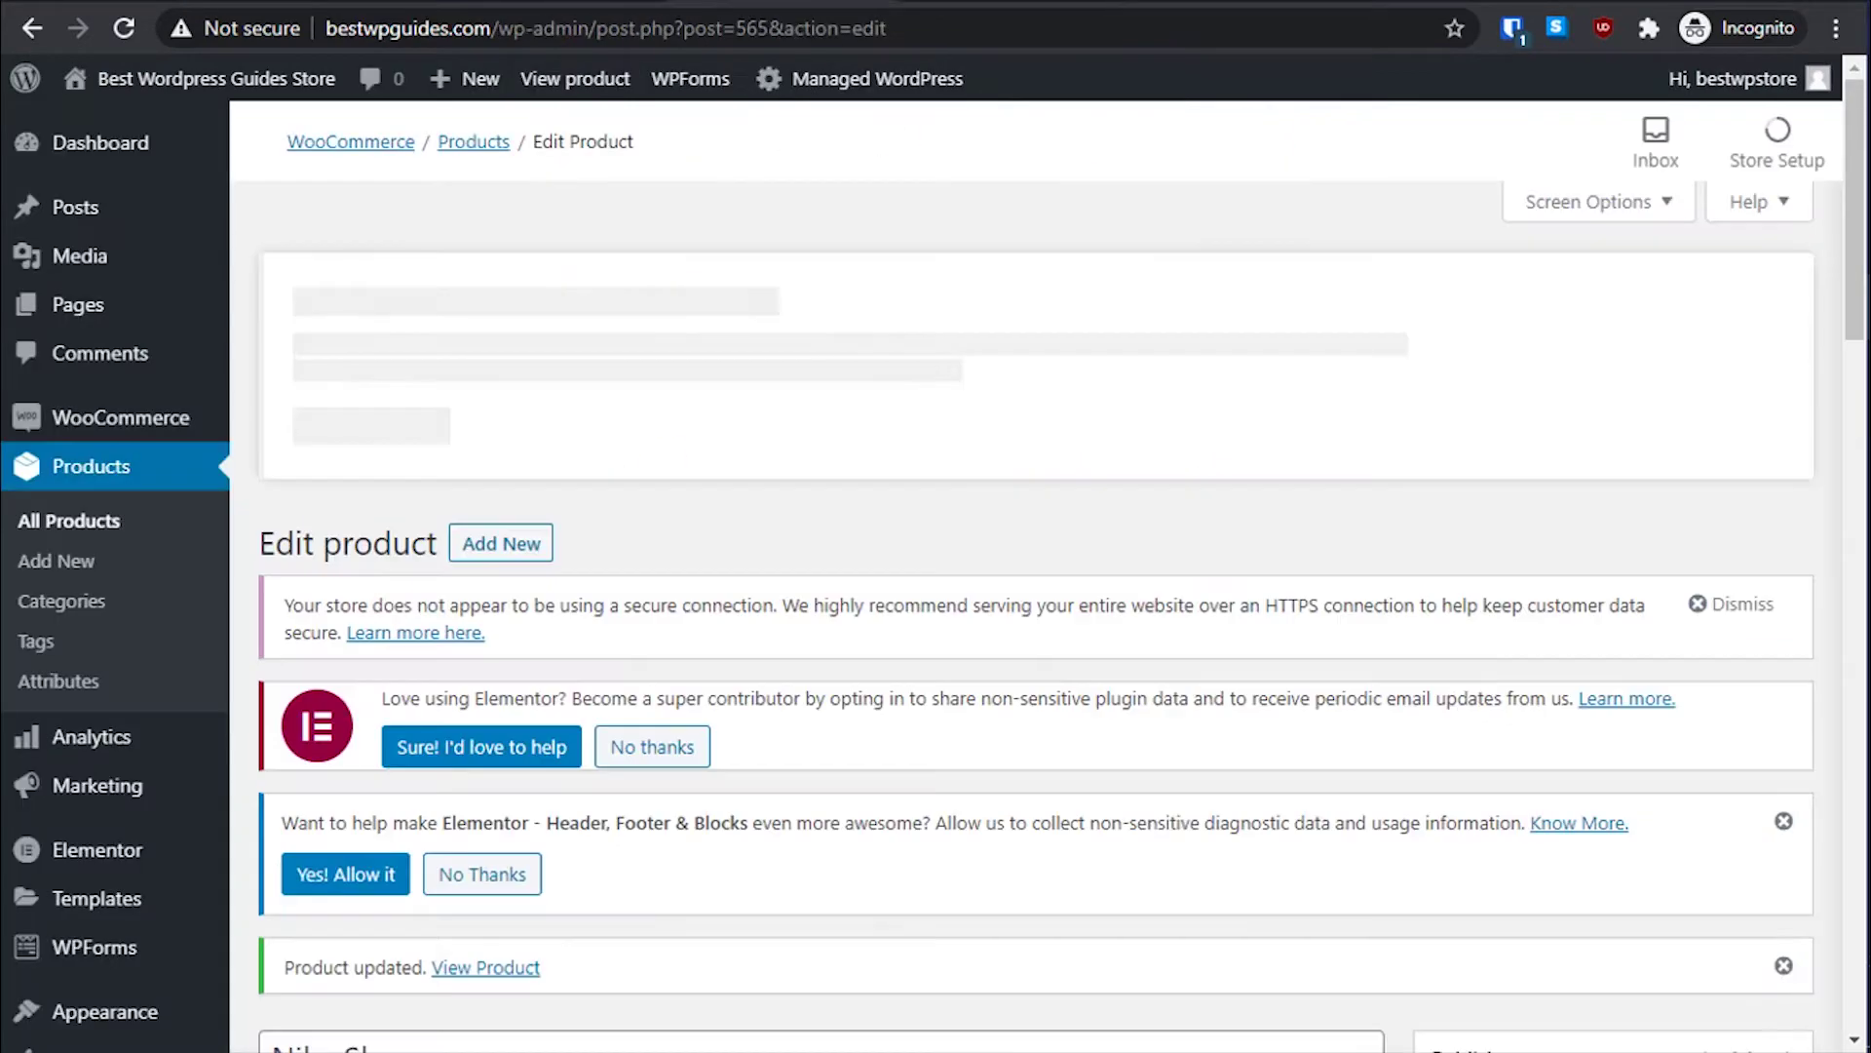
key(alt+Right)
scroll(967, 624, down, 9)
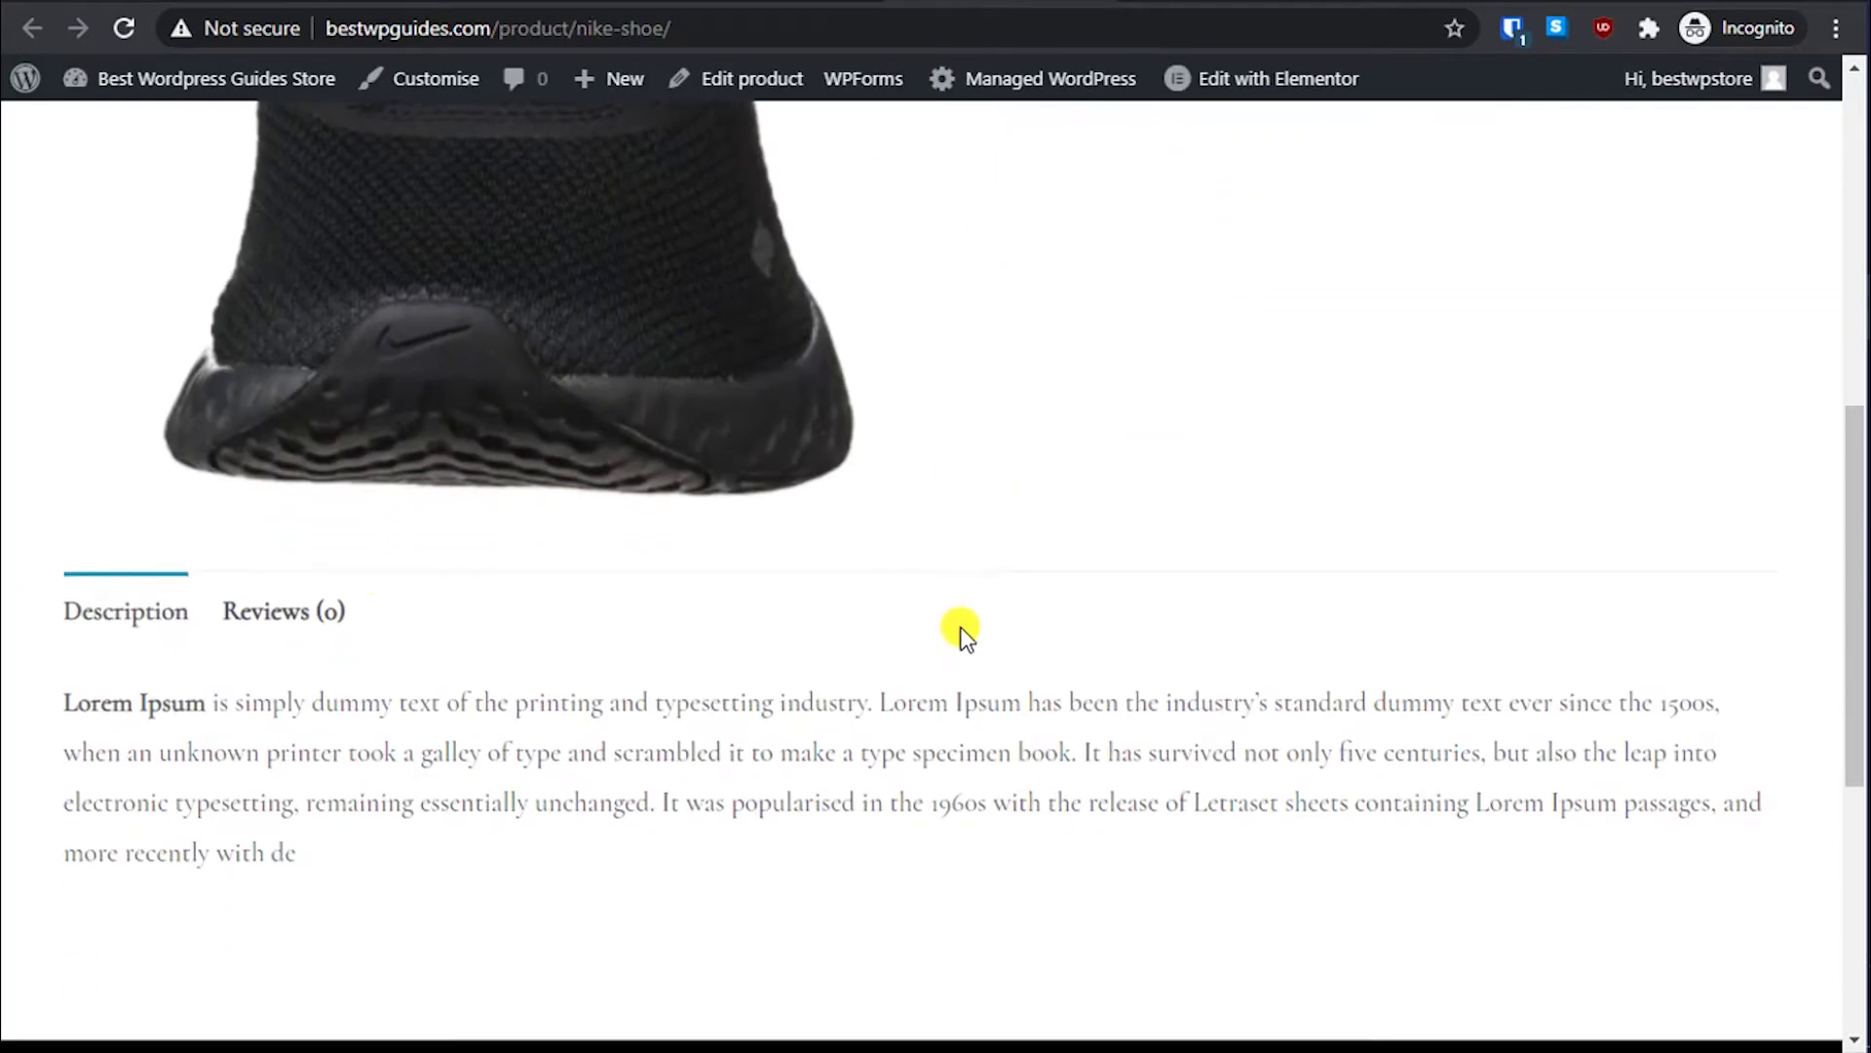
Step: Upload the nike 1 and nike main pictures from the Nike folder and add both to the product gallery
key(alt+Left)
scroll(1427, 717, down, 15)
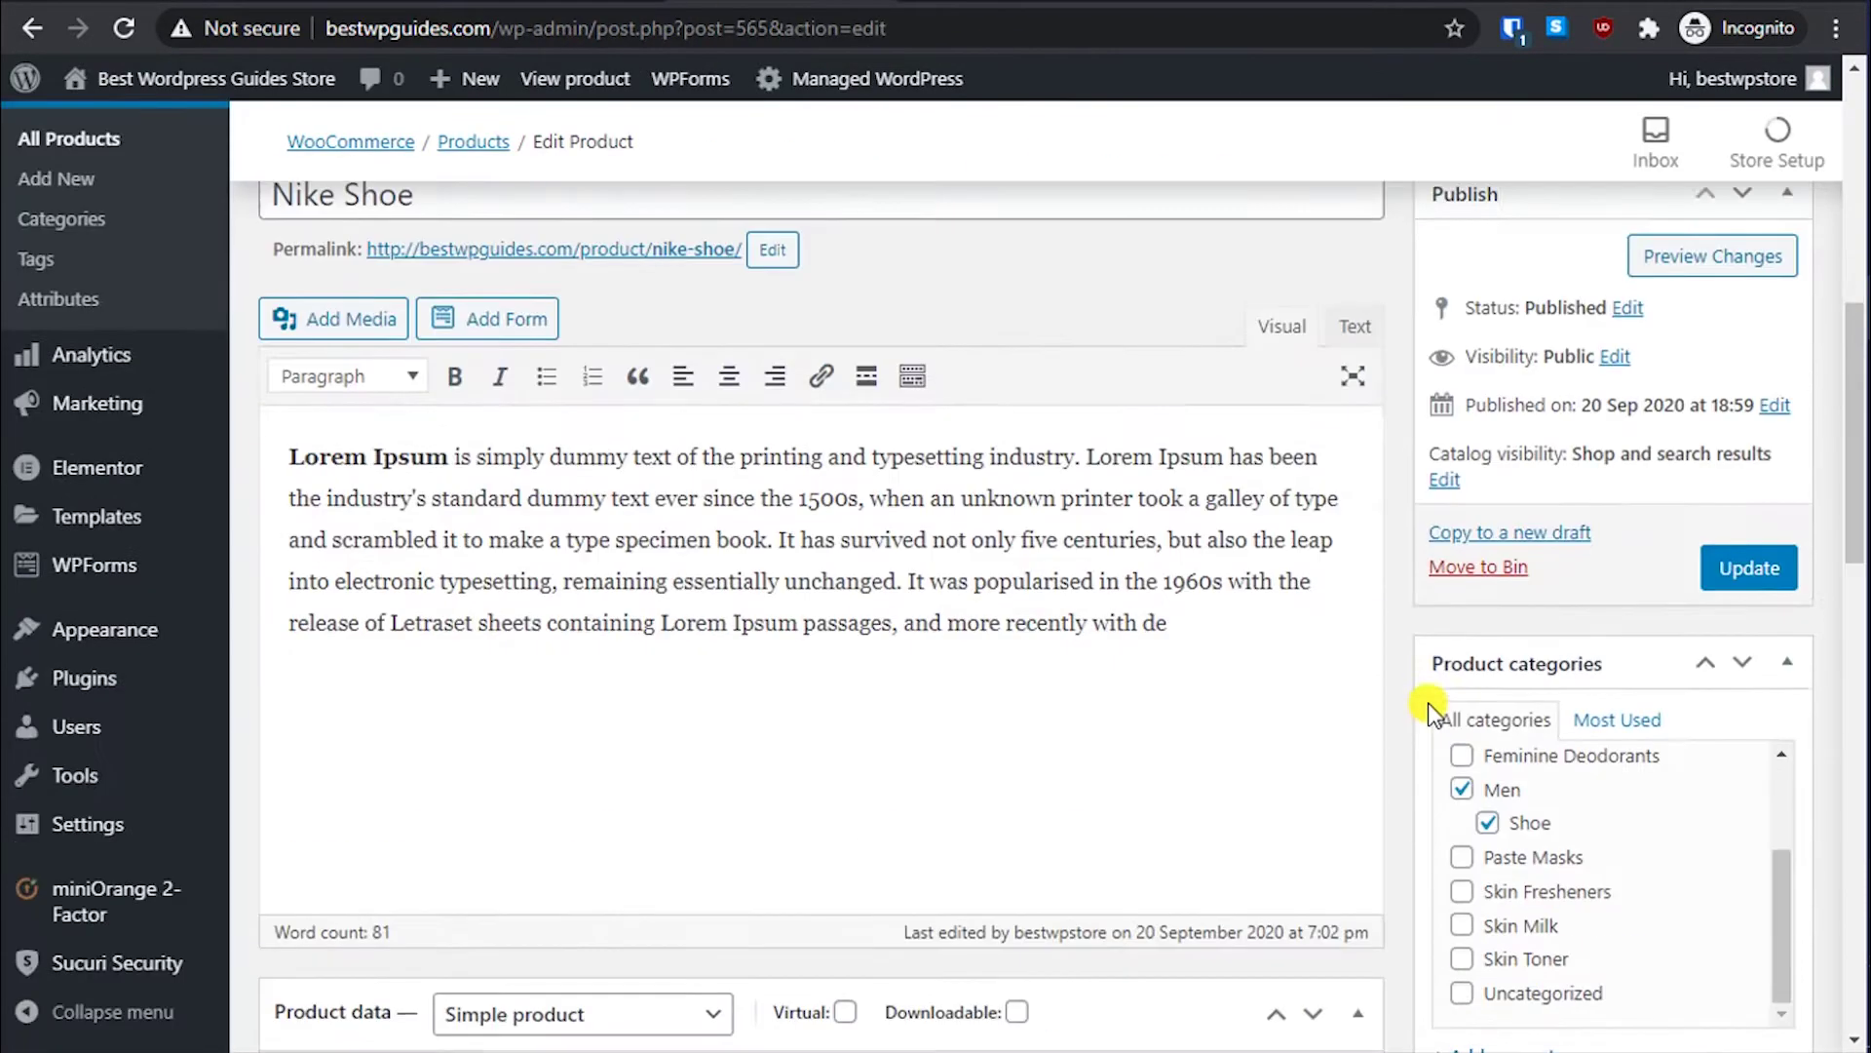
scroll(1424, 727, down, 7)
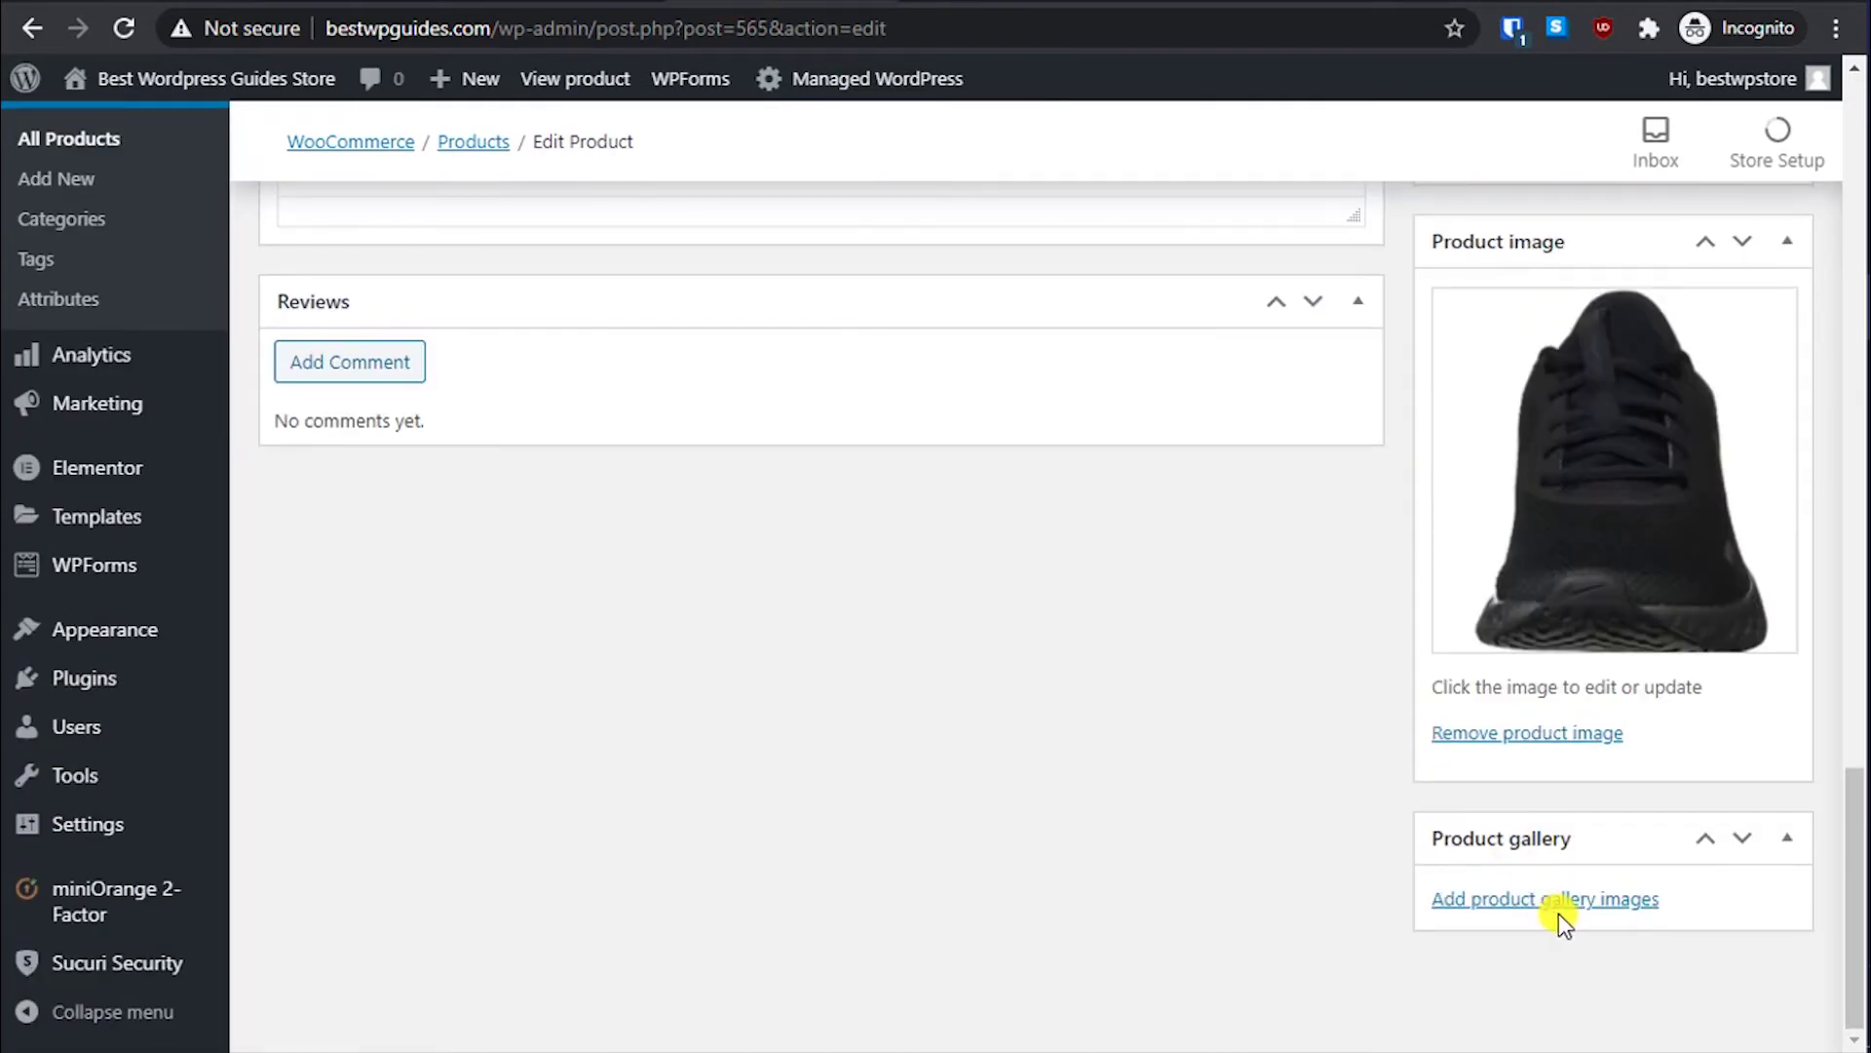
click(1516, 894)
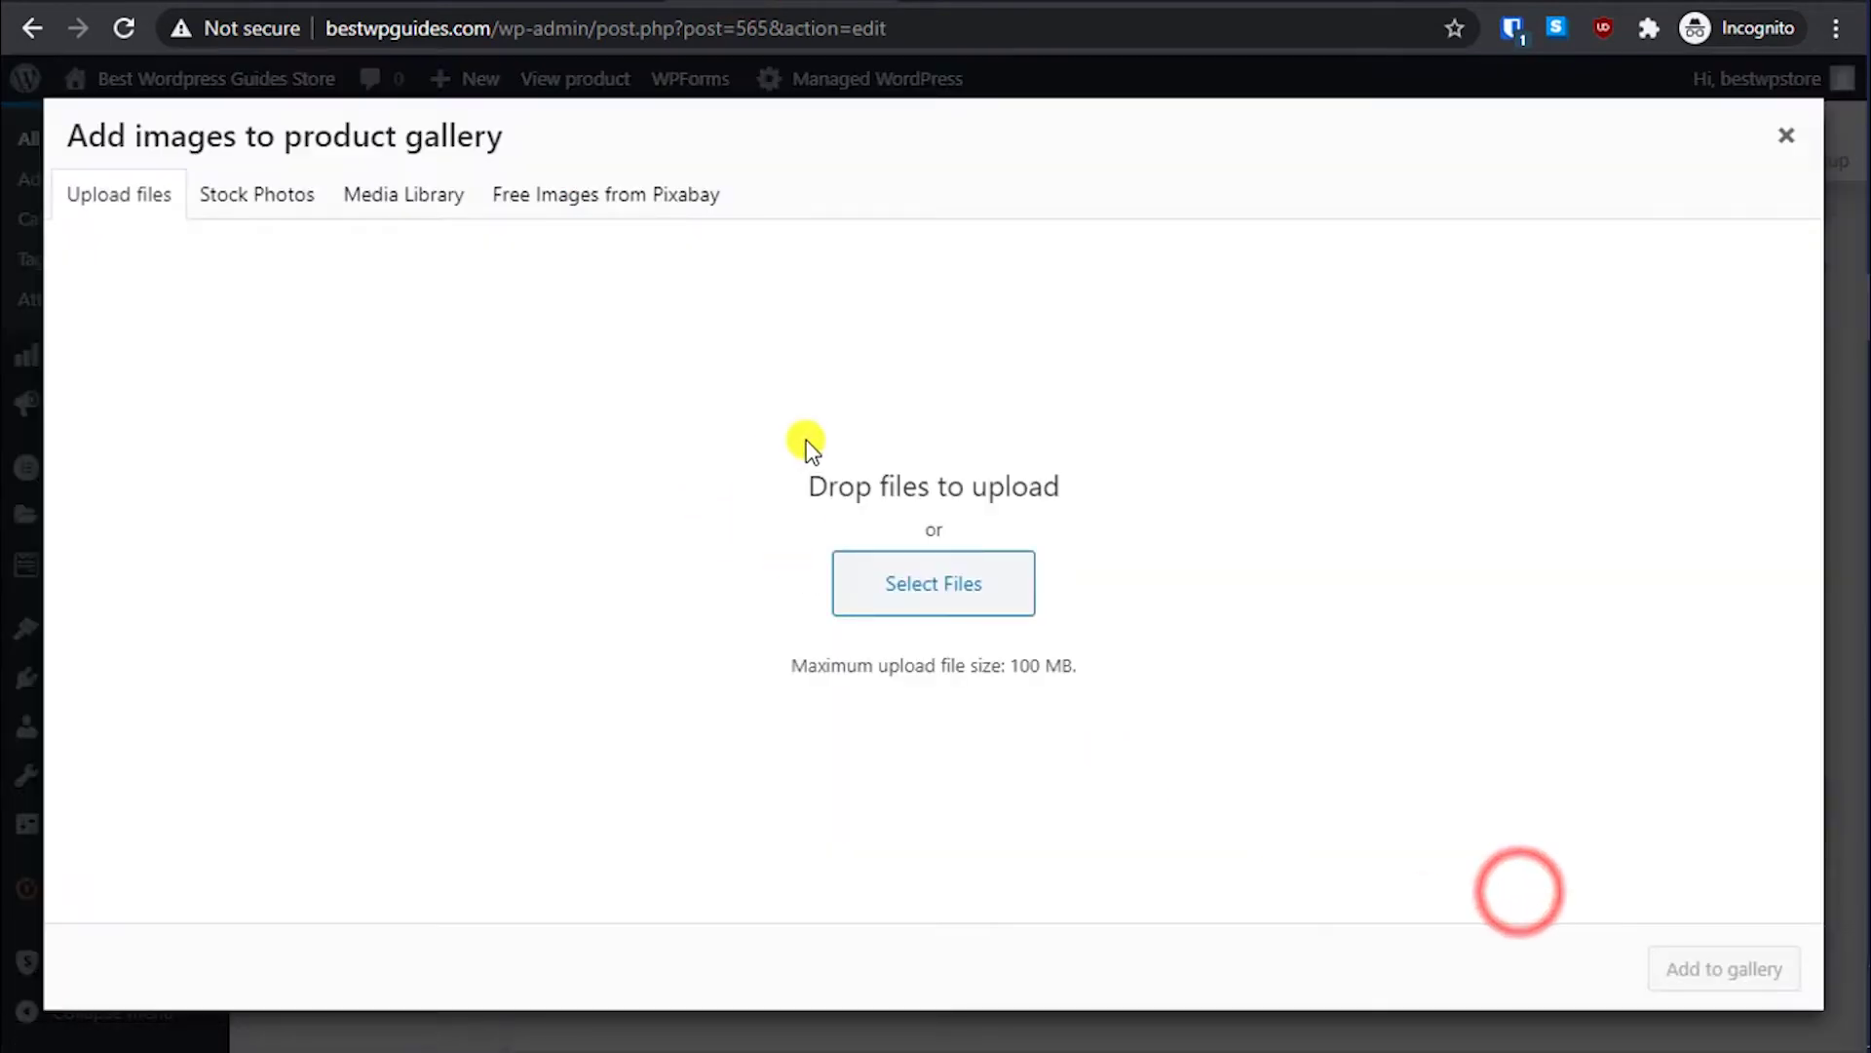
click(965, 585)
click(487, 205)
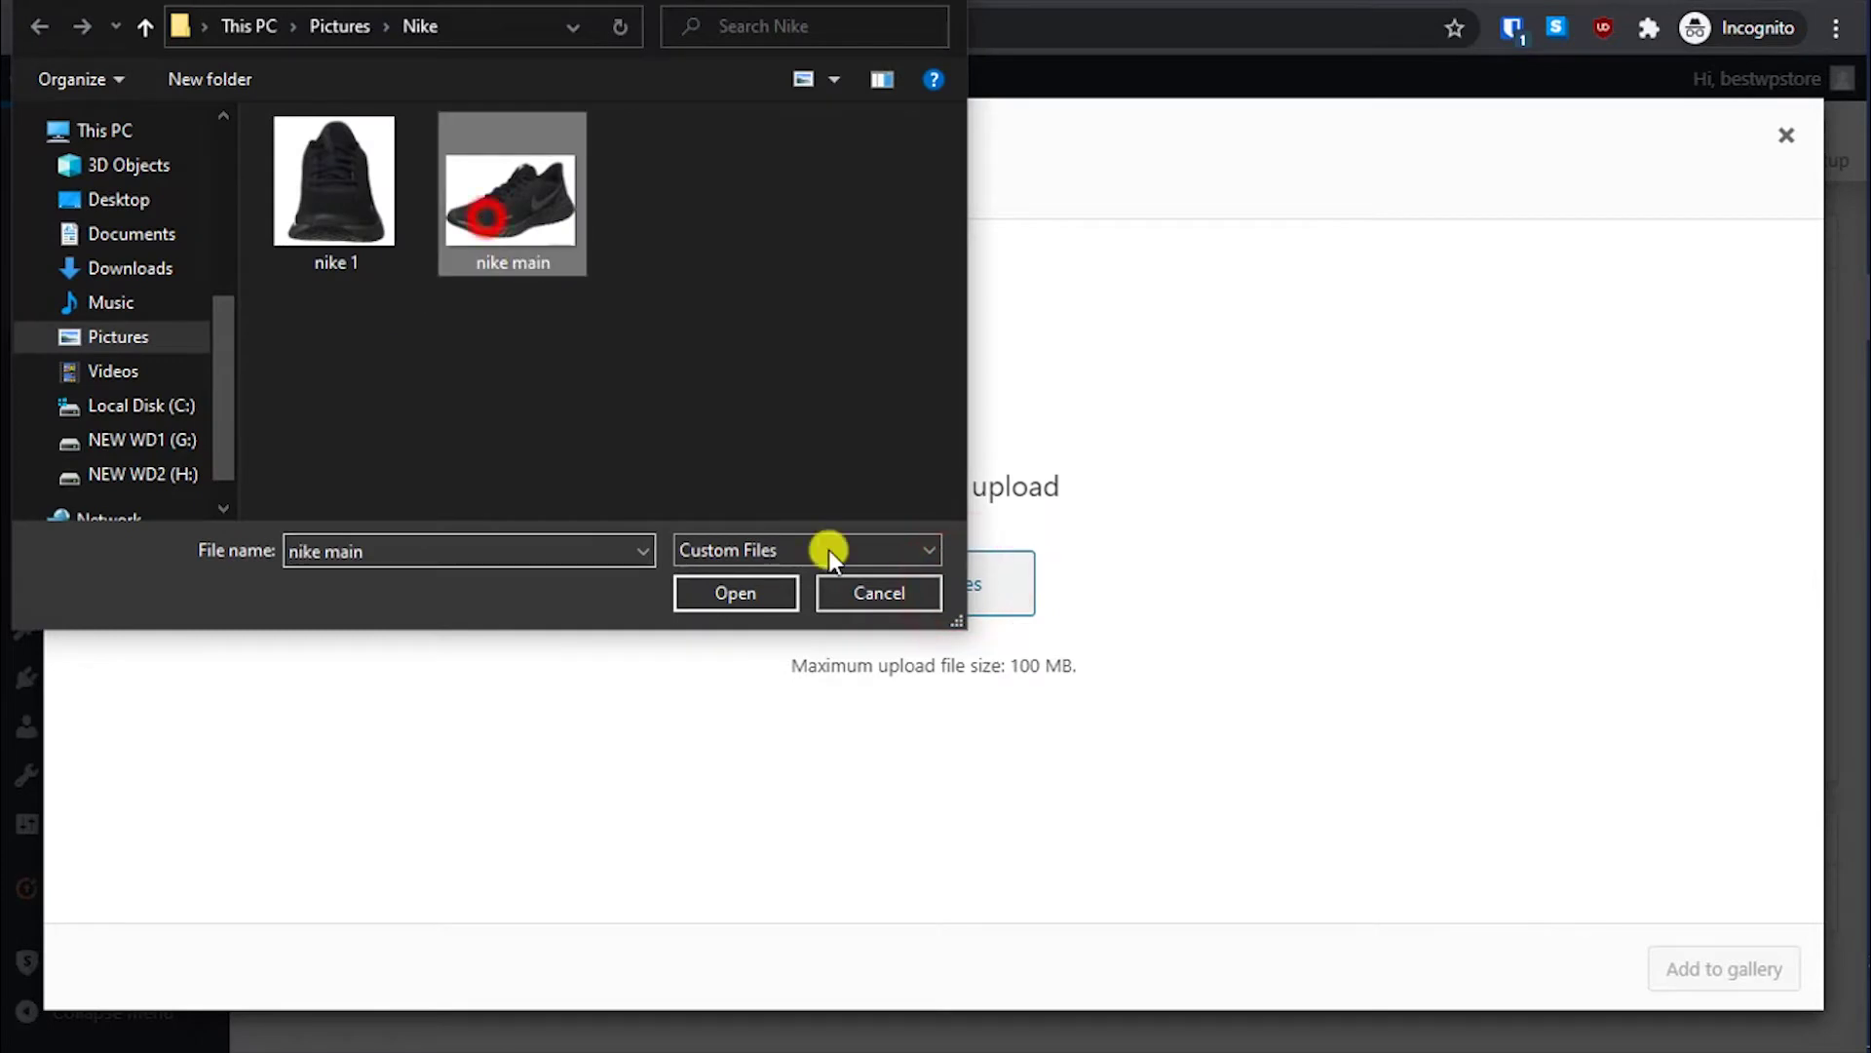
click(511, 367)
drag(592, 389, 340, 173)
click(756, 589)
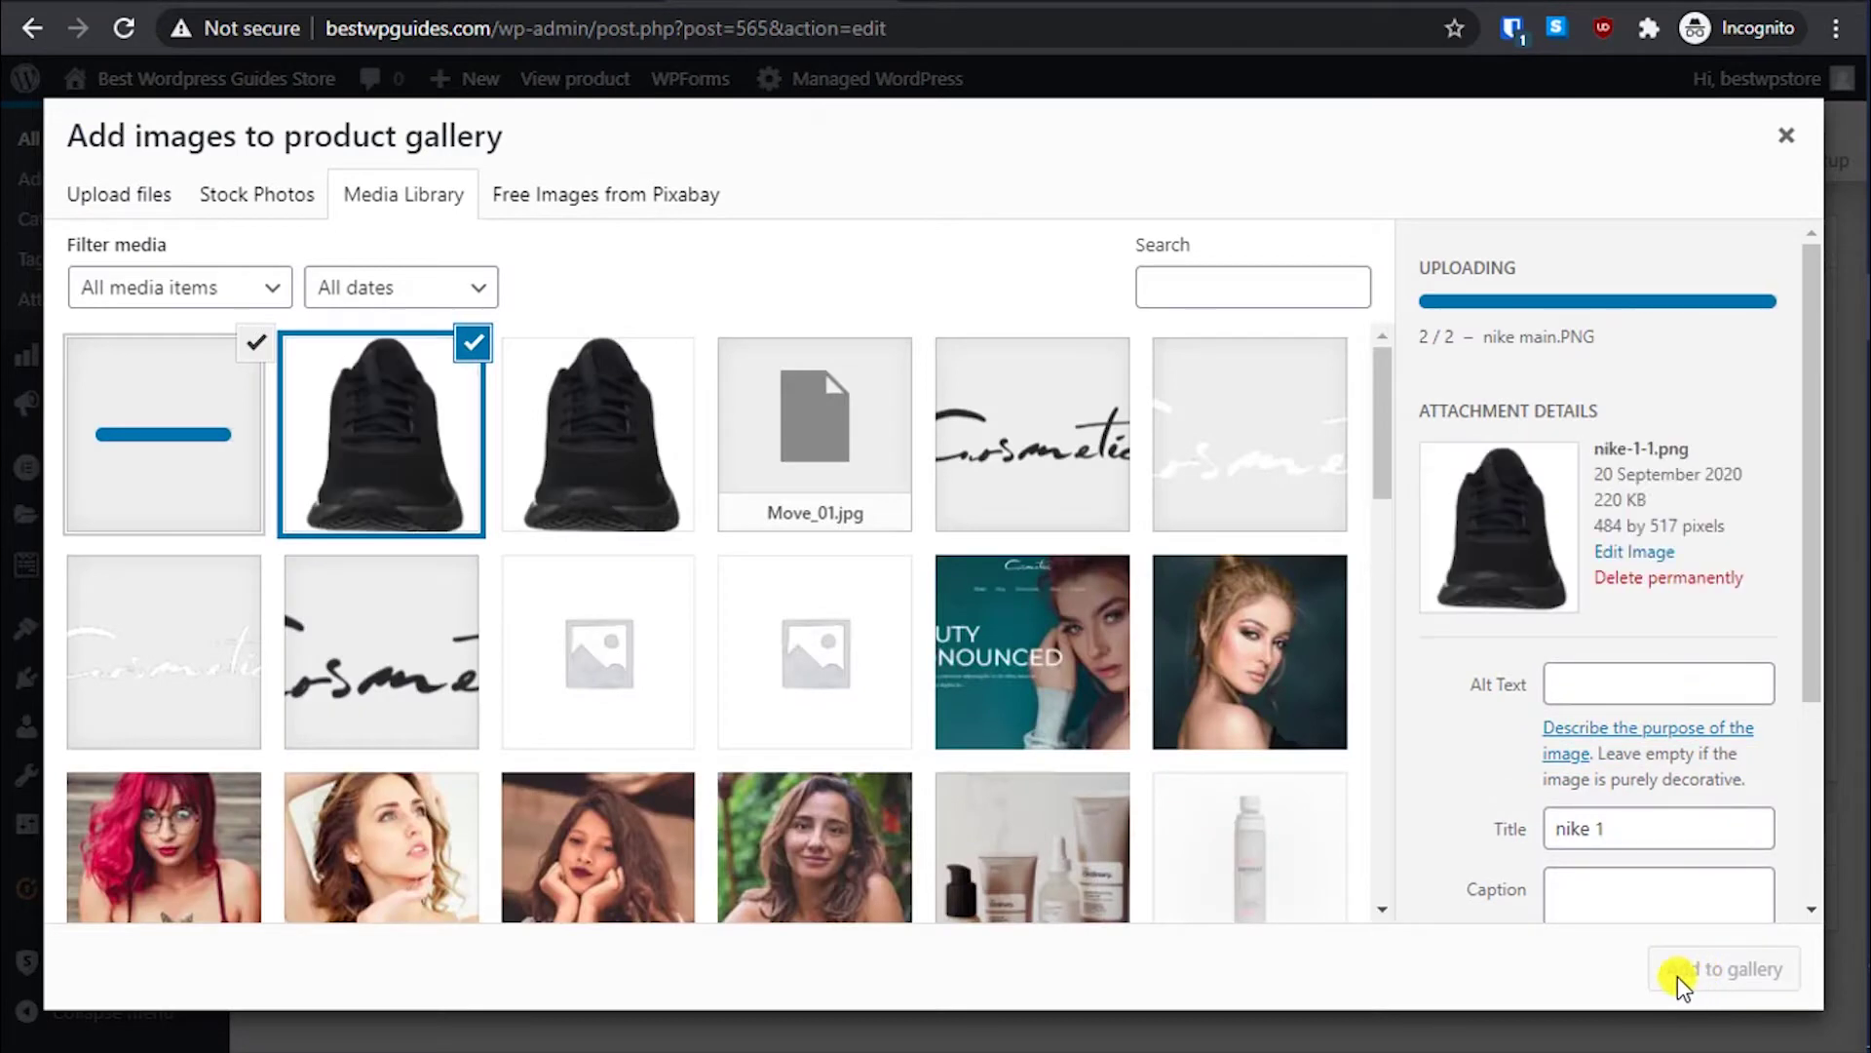
click(1715, 969)
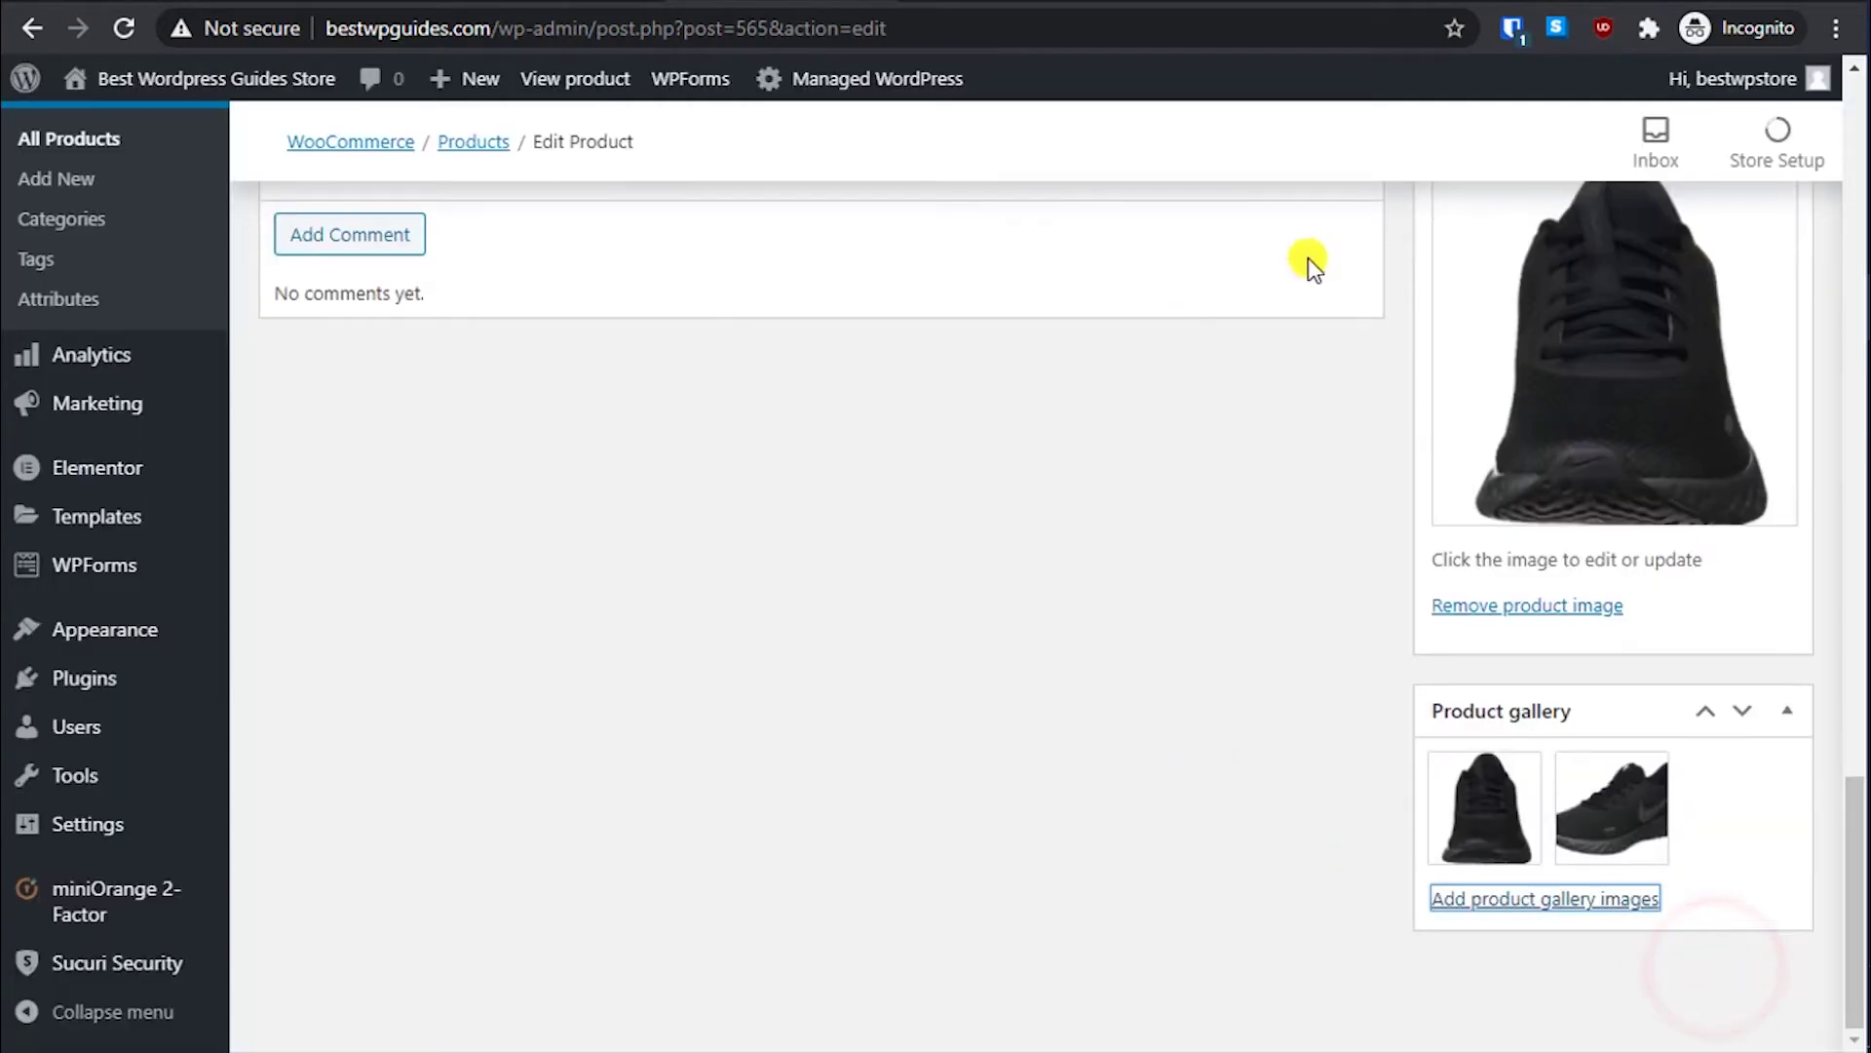
Step: Update the Nike Shoe product to save its gallery images
scroll(1591, 292, up, 15)
scroll(967, 275, up, 10)
scroll(1626, 688, down, 7)
click(1745, 383)
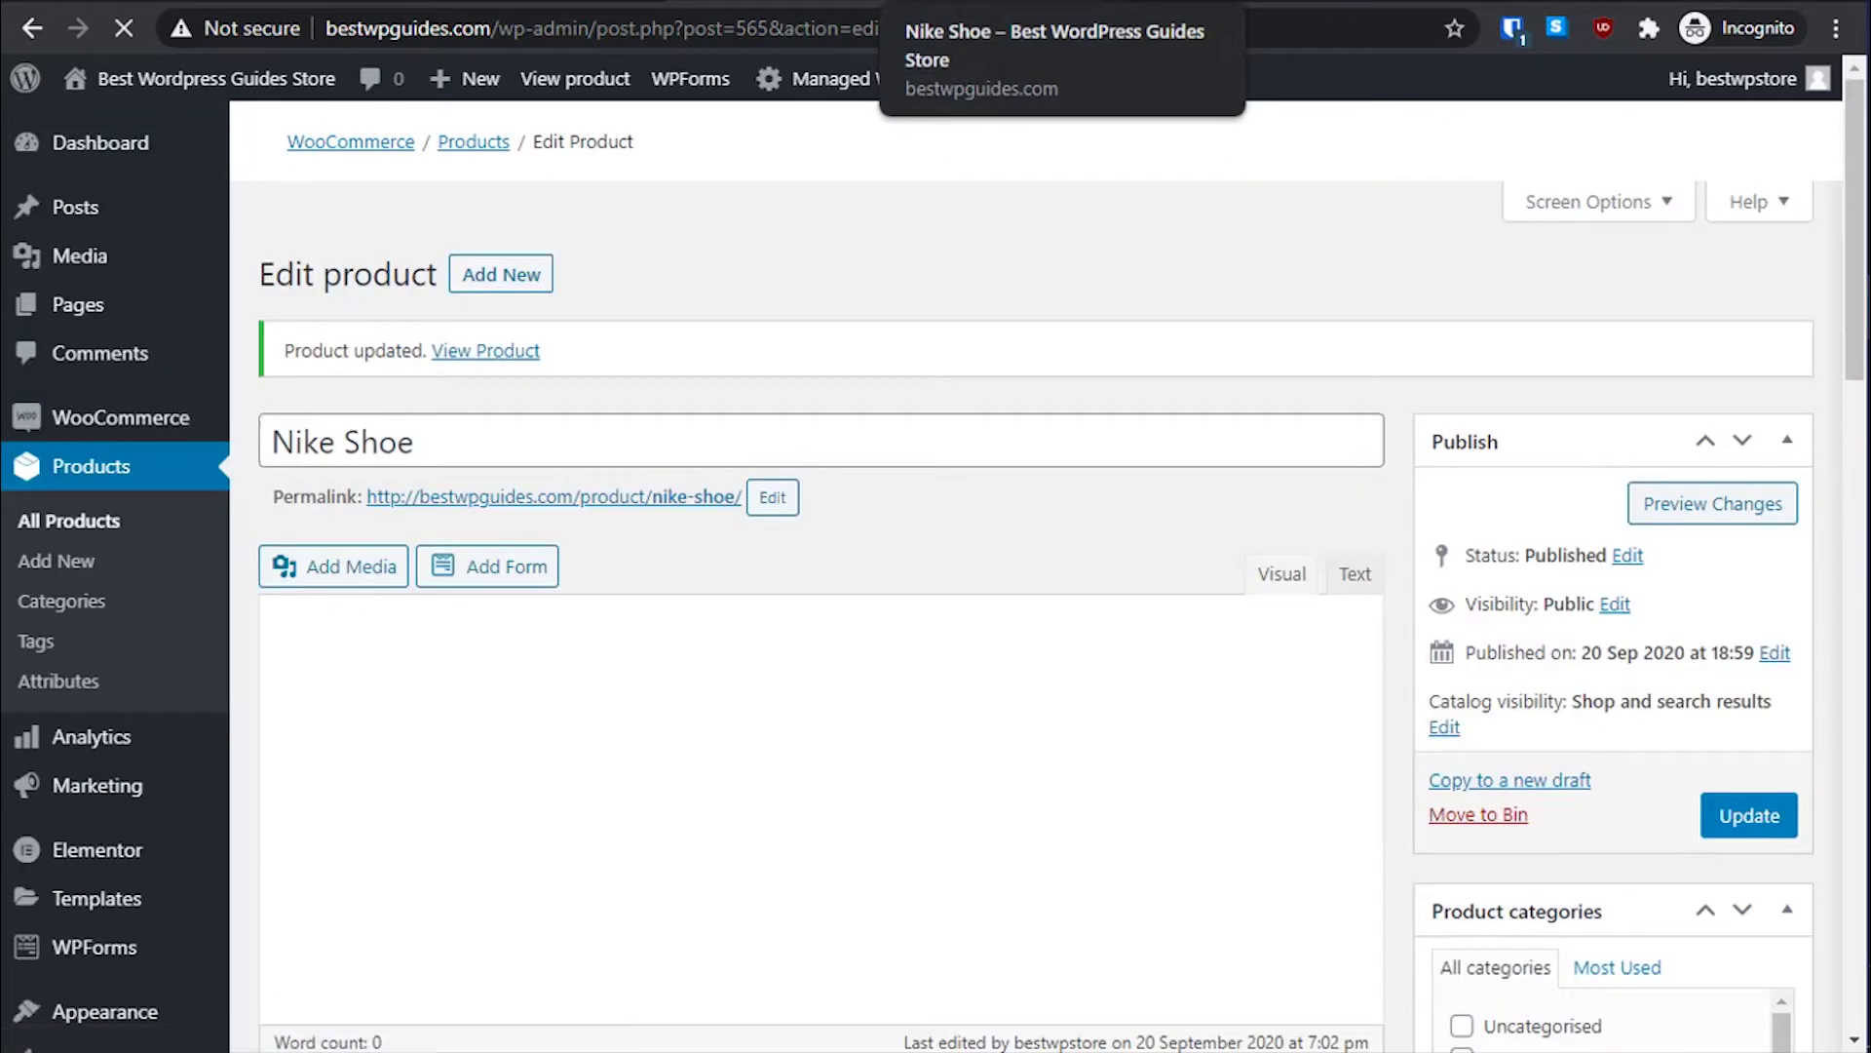
Step: Reload the Nike Shoe store page, view each gallery image enlarged and look over the price and description
click(935, 3)
click(137, 27)
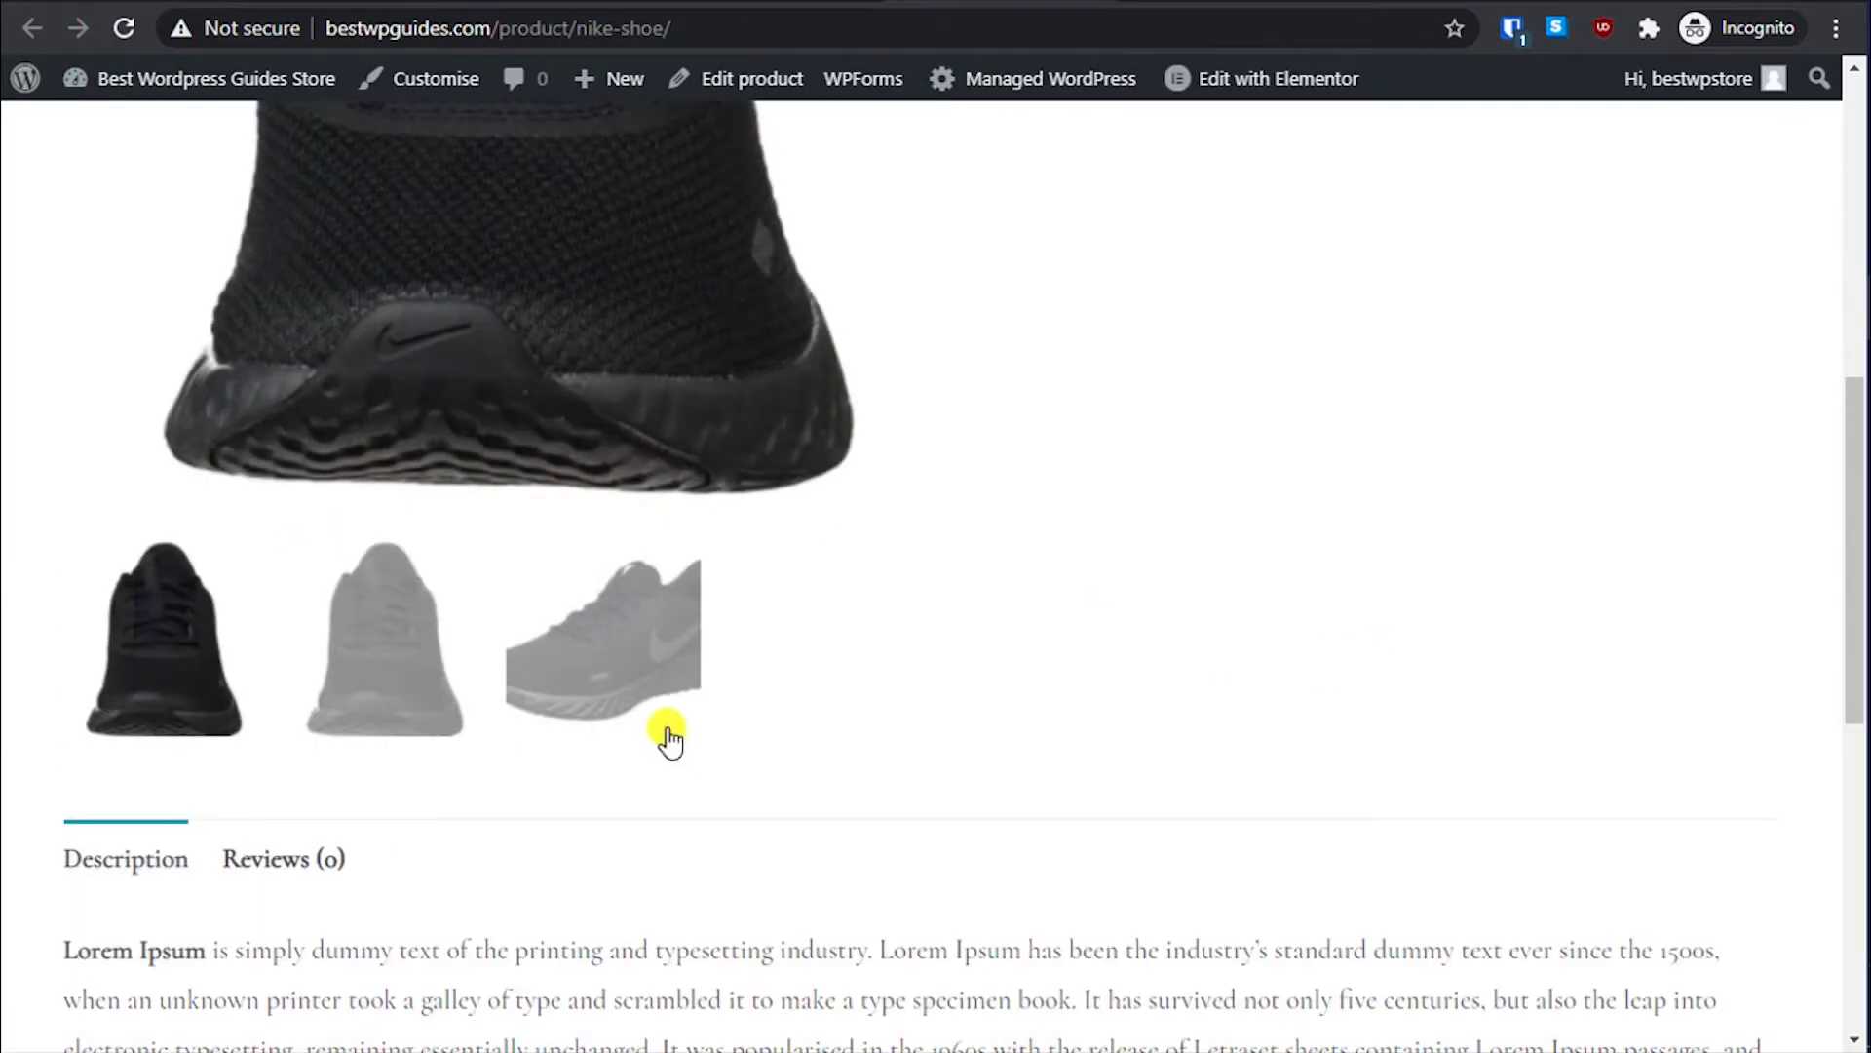
scroll(1256, 848, up, 4)
scroll(1254, 848, down, 3)
click(635, 762)
scroll(584, 779, up, 3)
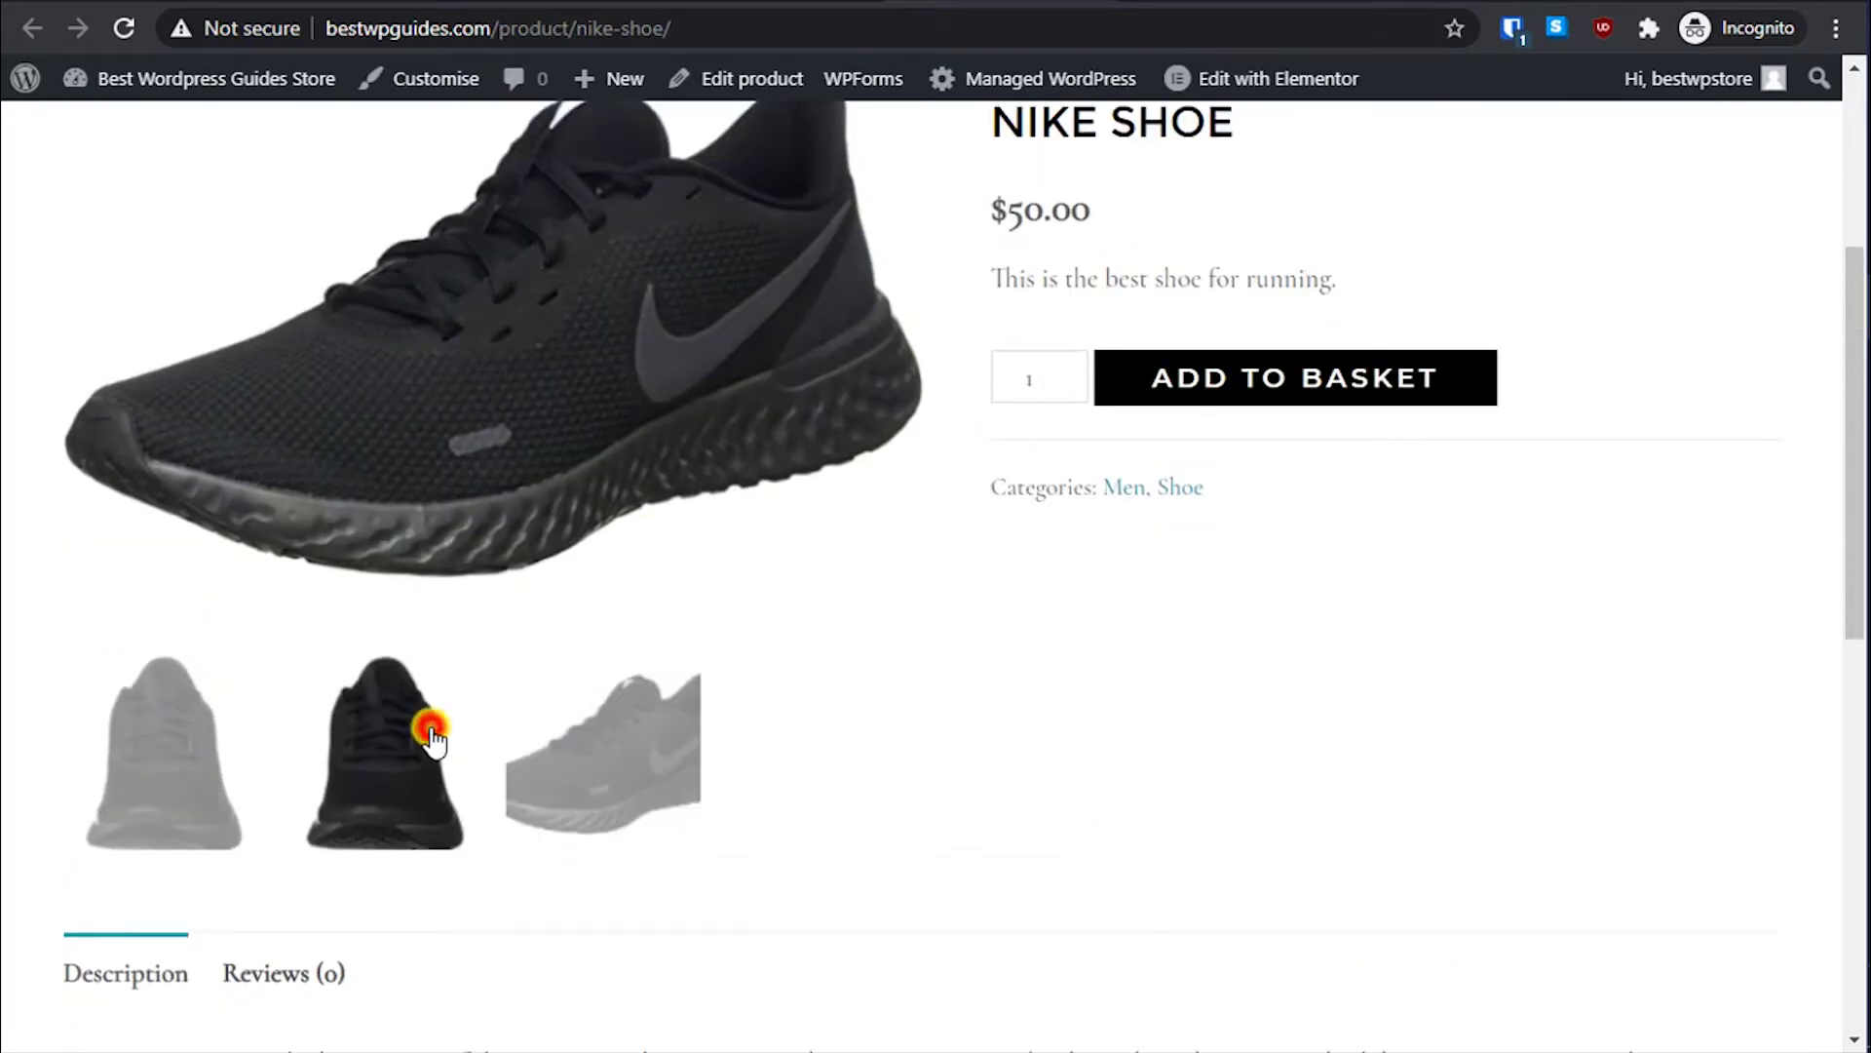
click(414, 726)
scroll(204, 859, down, 2)
click(158, 870)
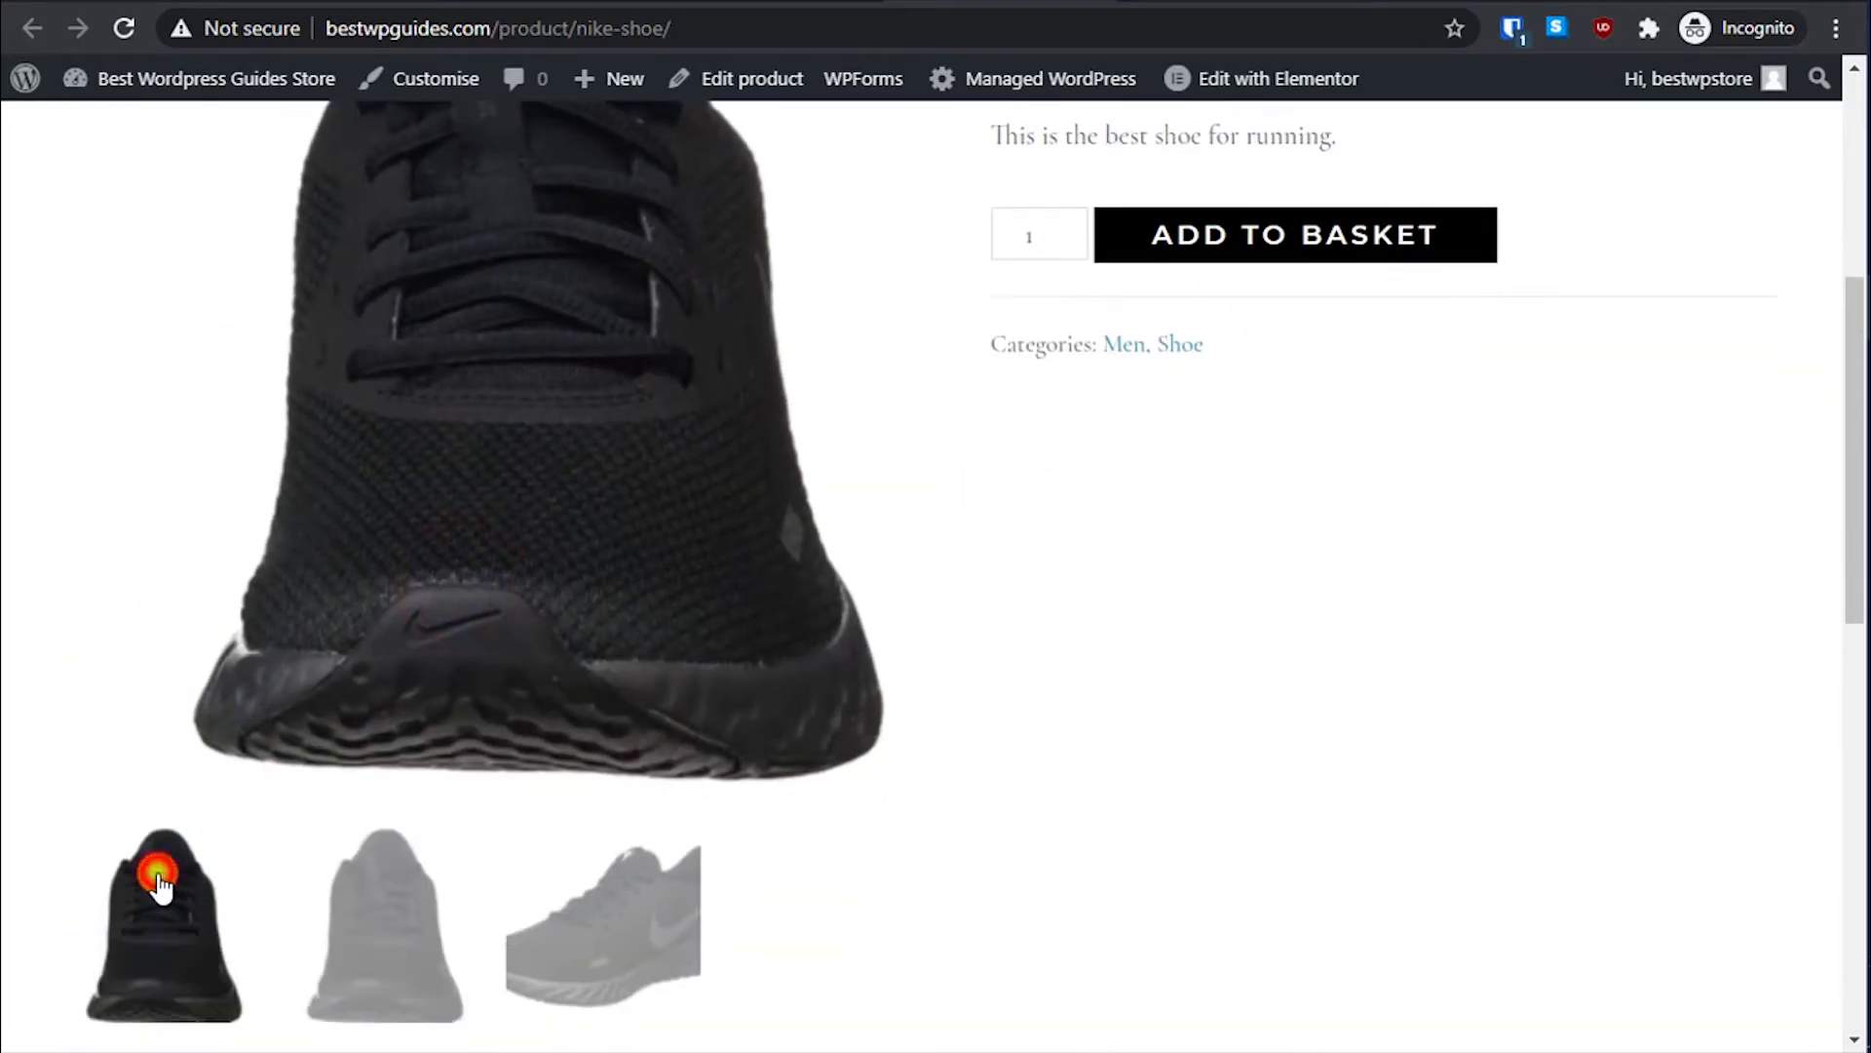
click(357, 880)
click(665, 945)
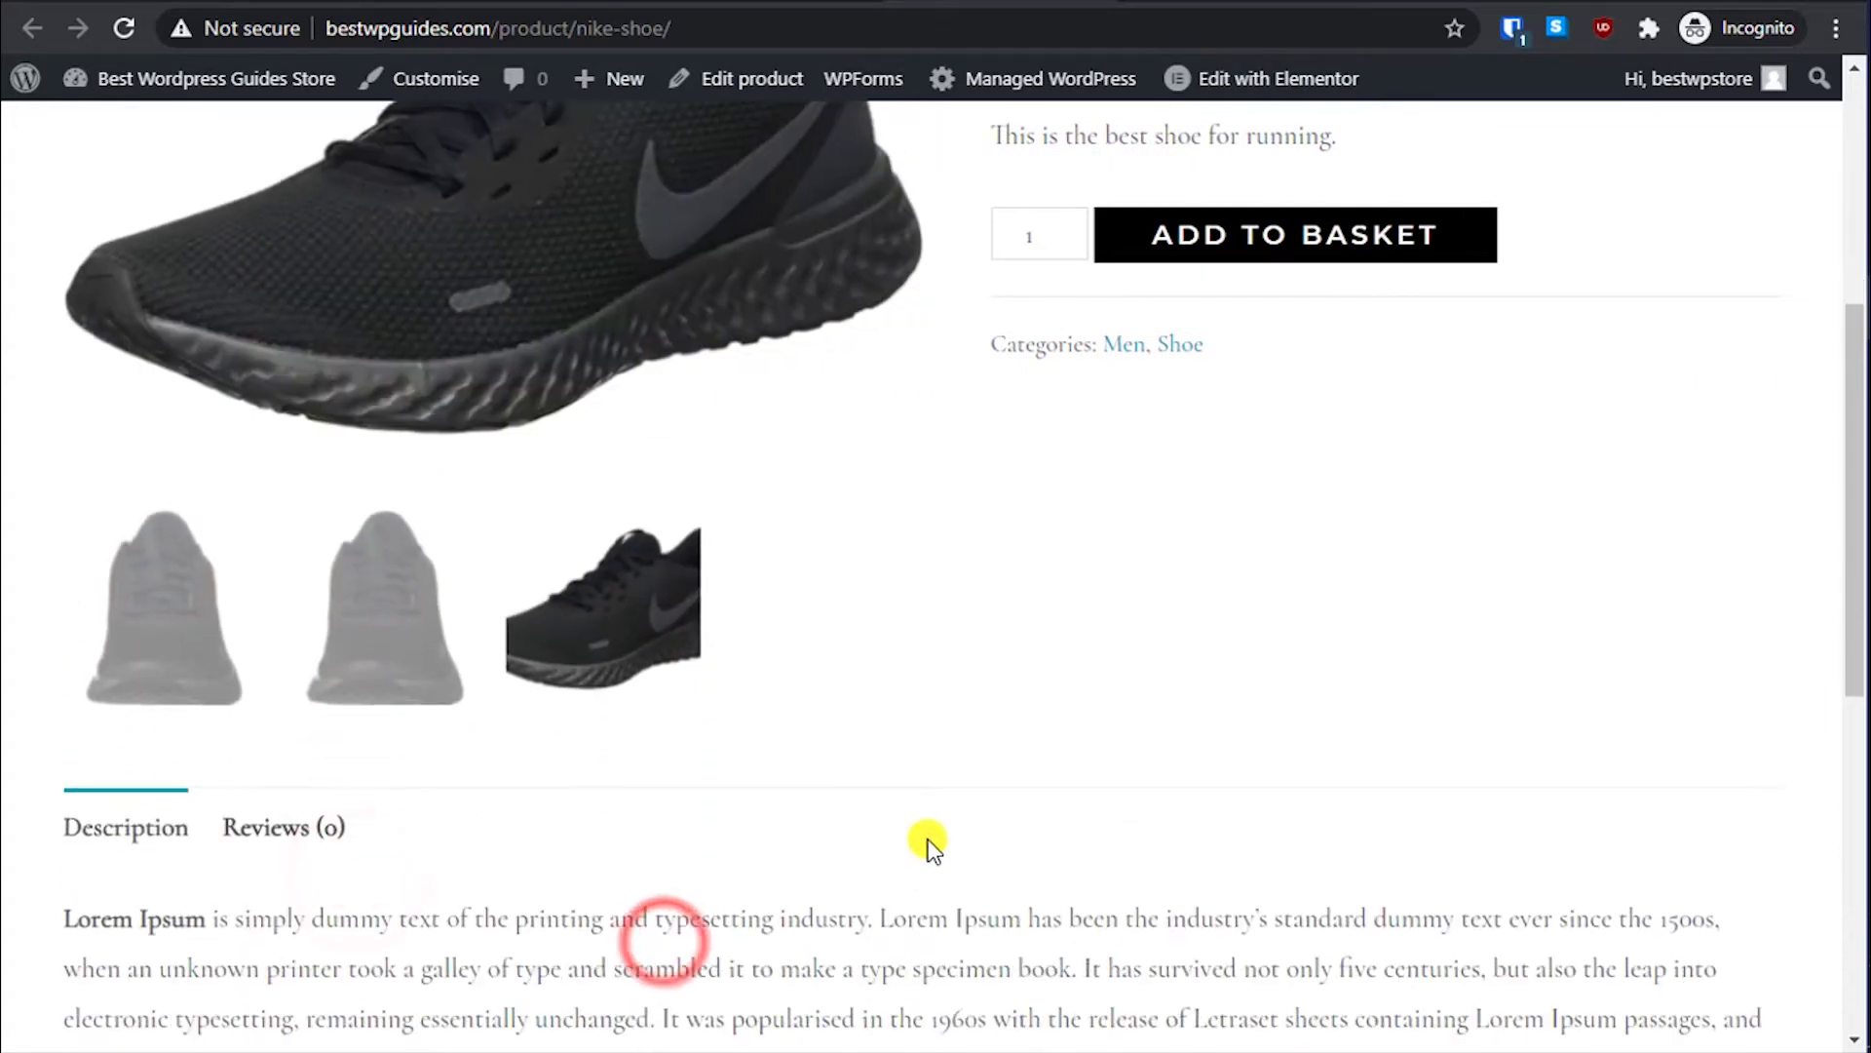
scroll(917, 844, up, 4)
scroll(1016, 719, down, 5)
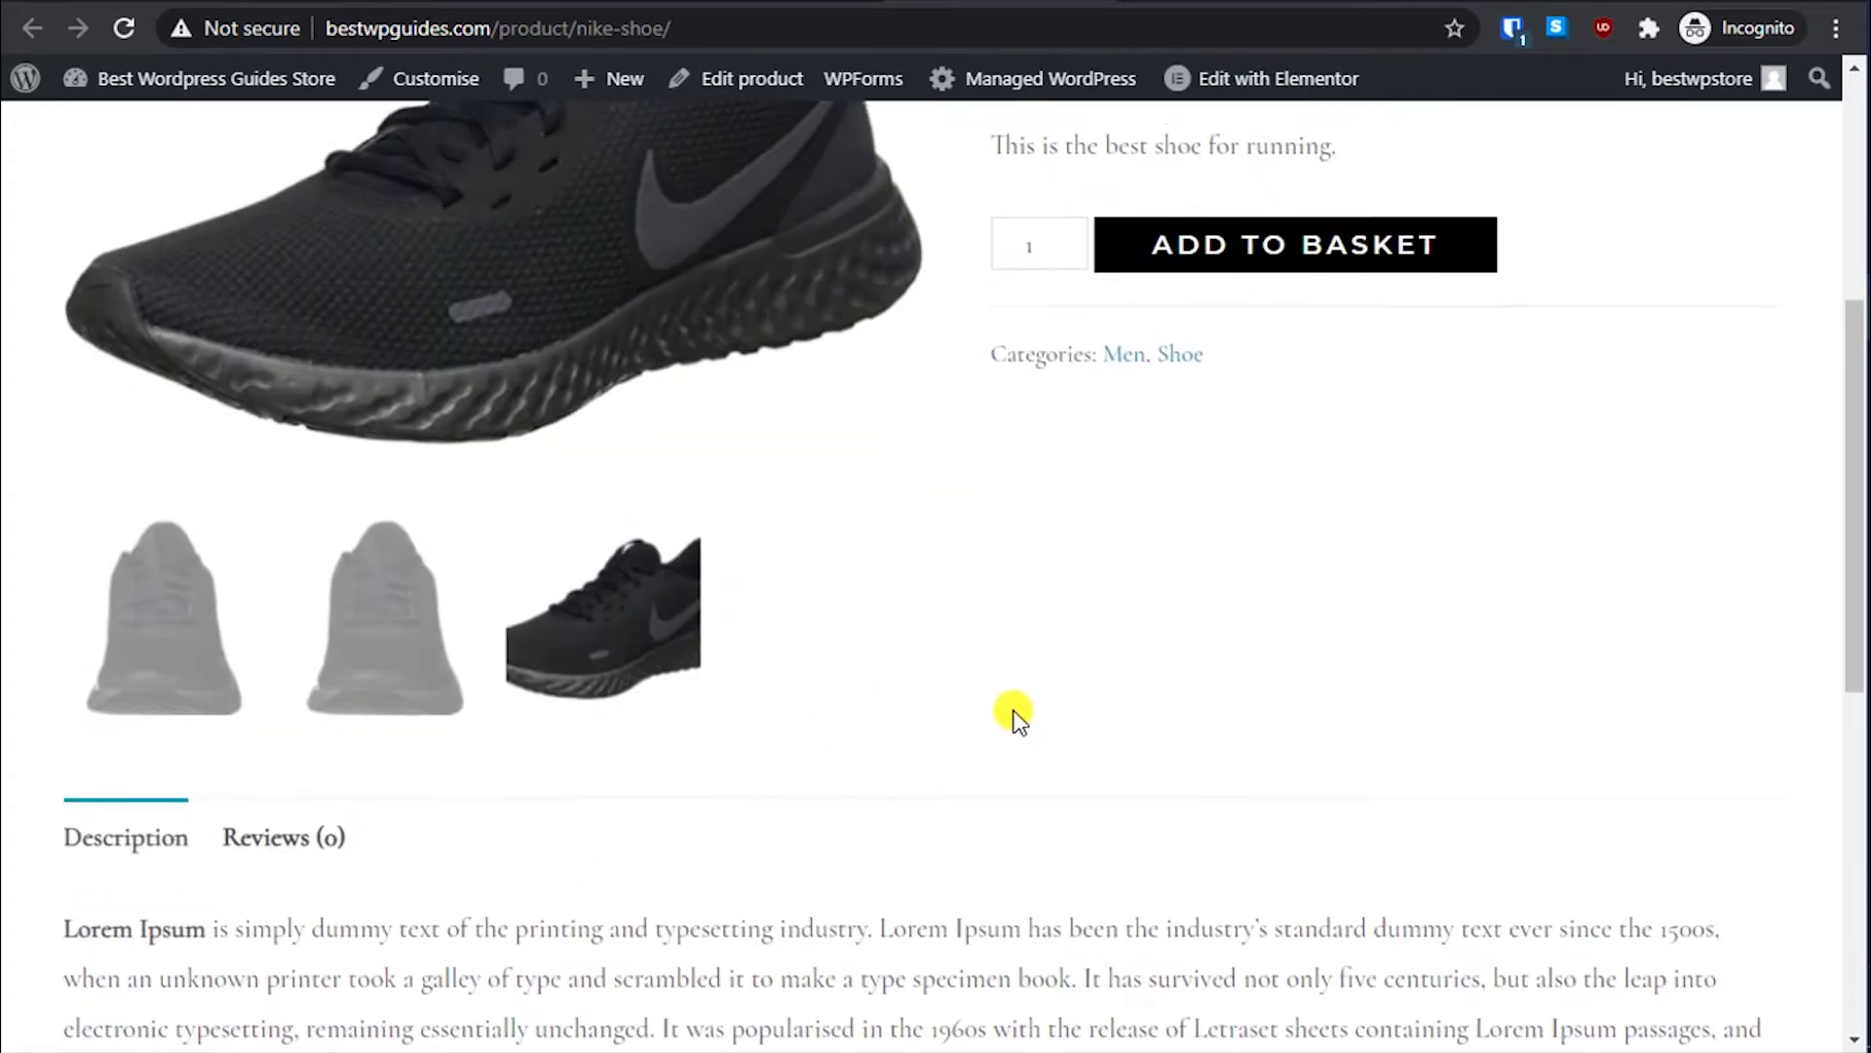
scroll(986, 683, down, 4)
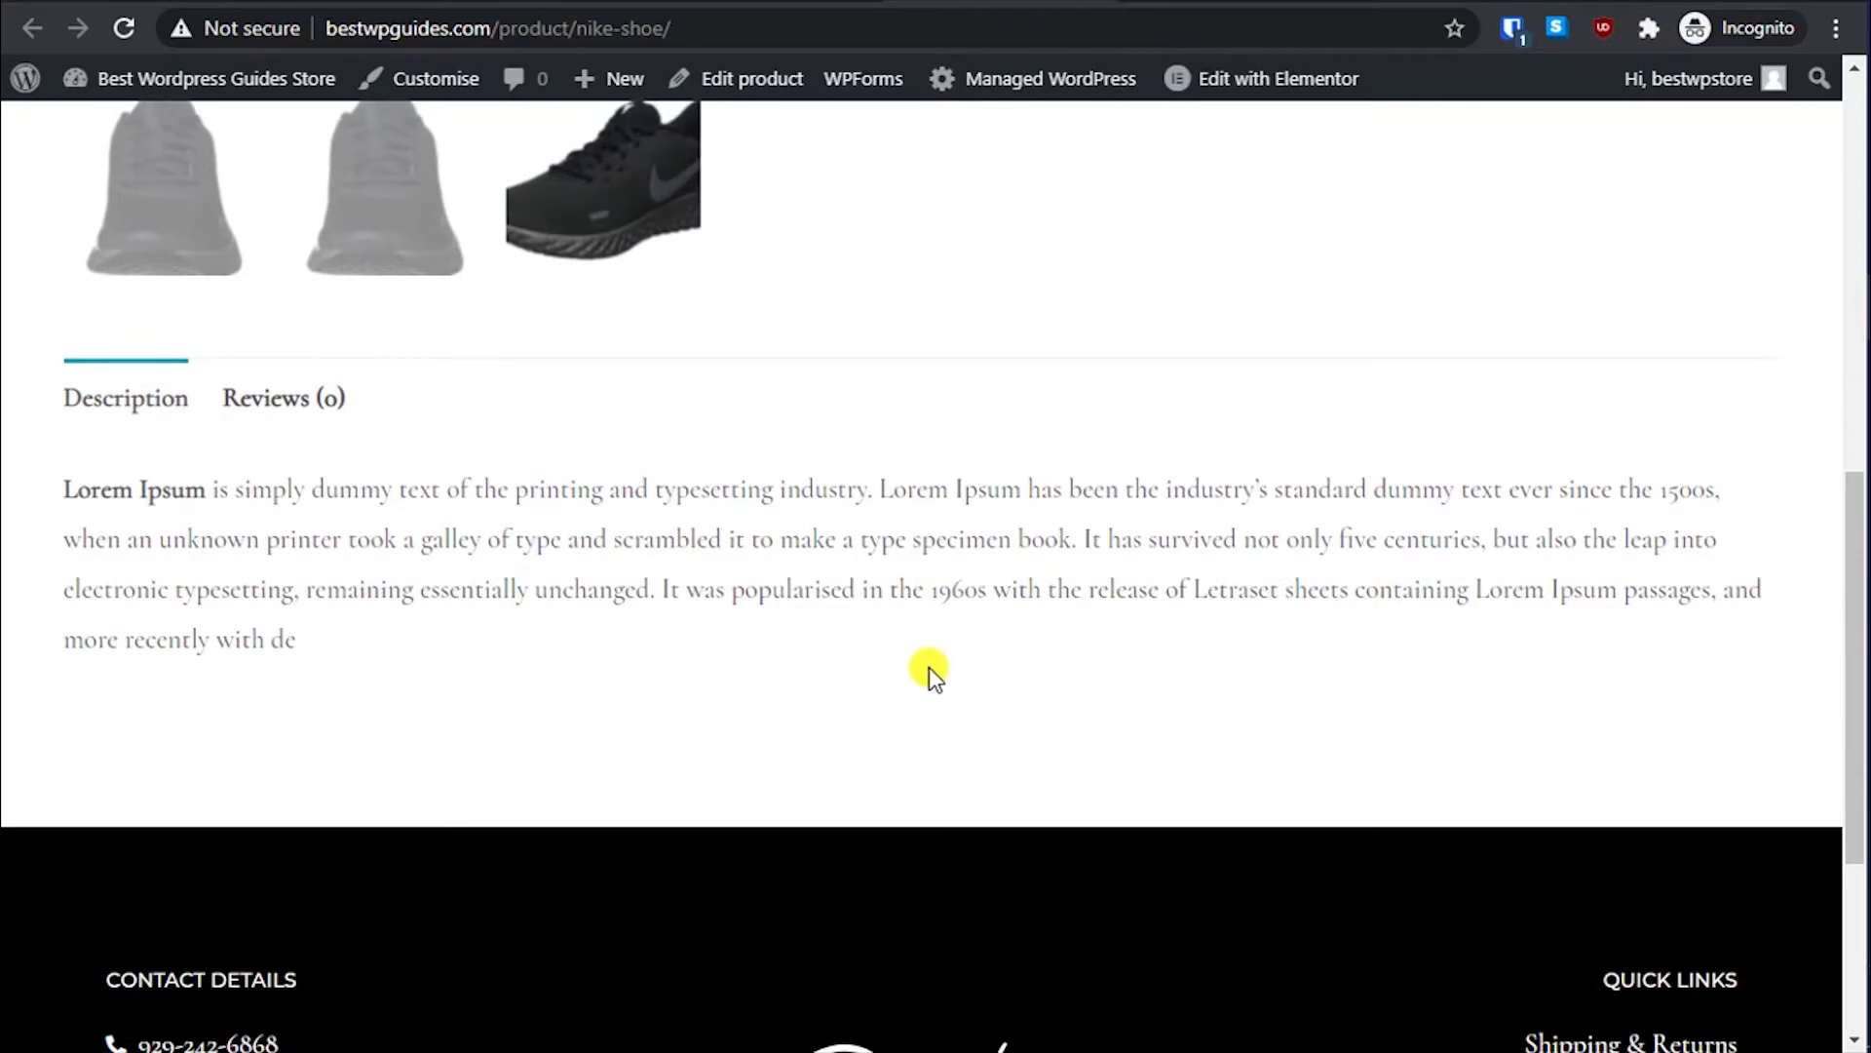
scroll(554, 570, up, 10)
scroll(651, 572, down, 10)
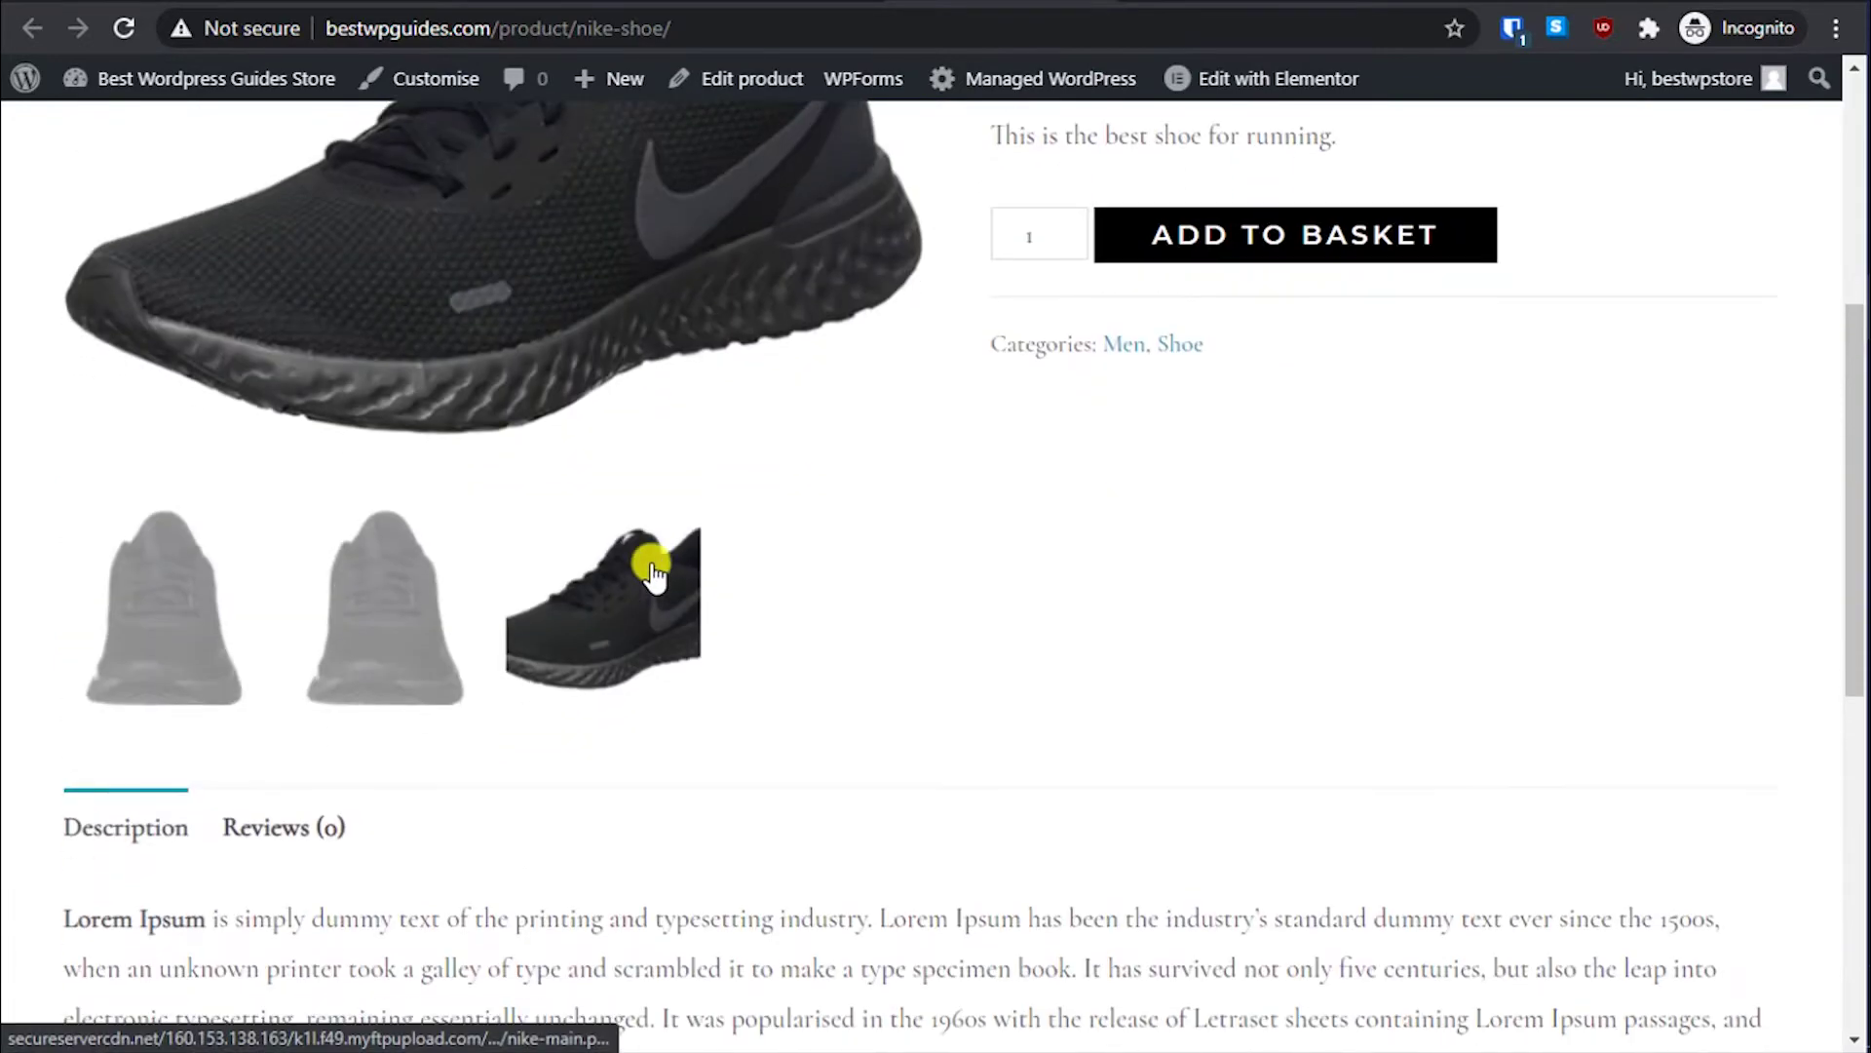
Step: Return to the Nike Shoe product editor and open the SKU field in its inventory settings
click(311, 250)
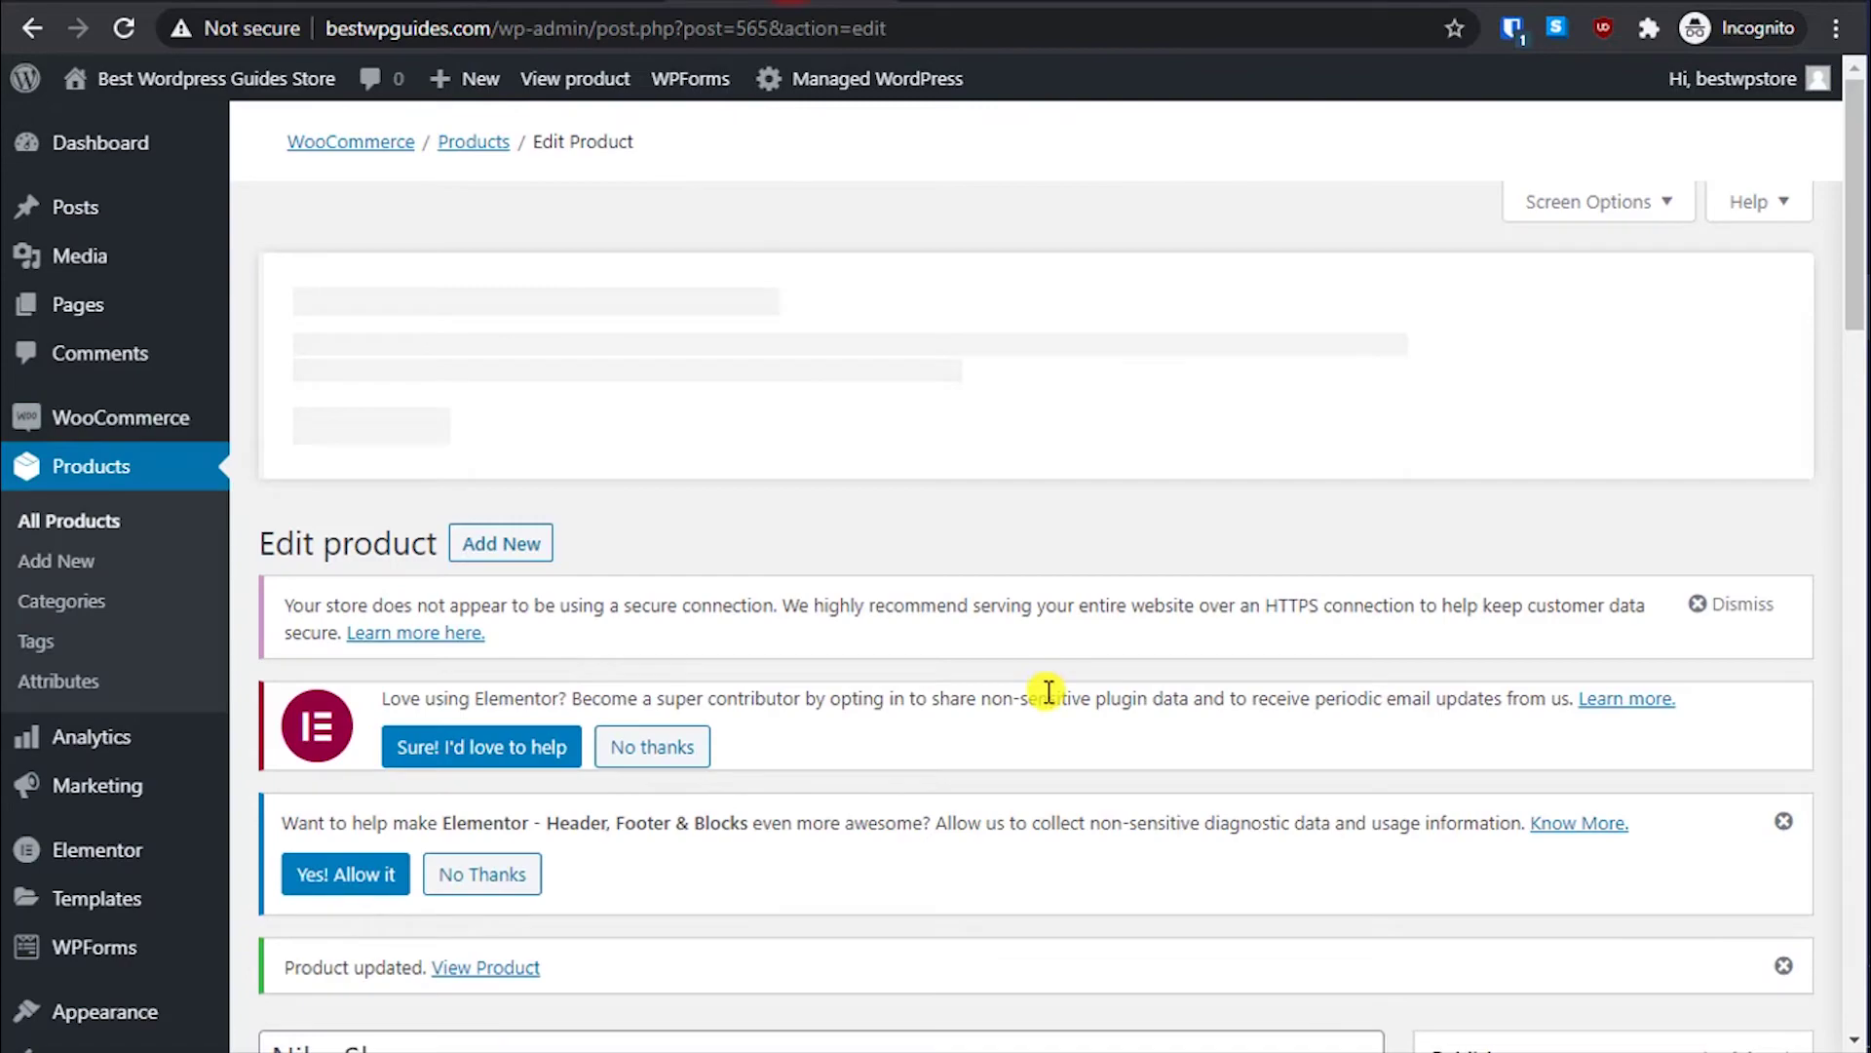
scroll(1048, 692, down, 15)
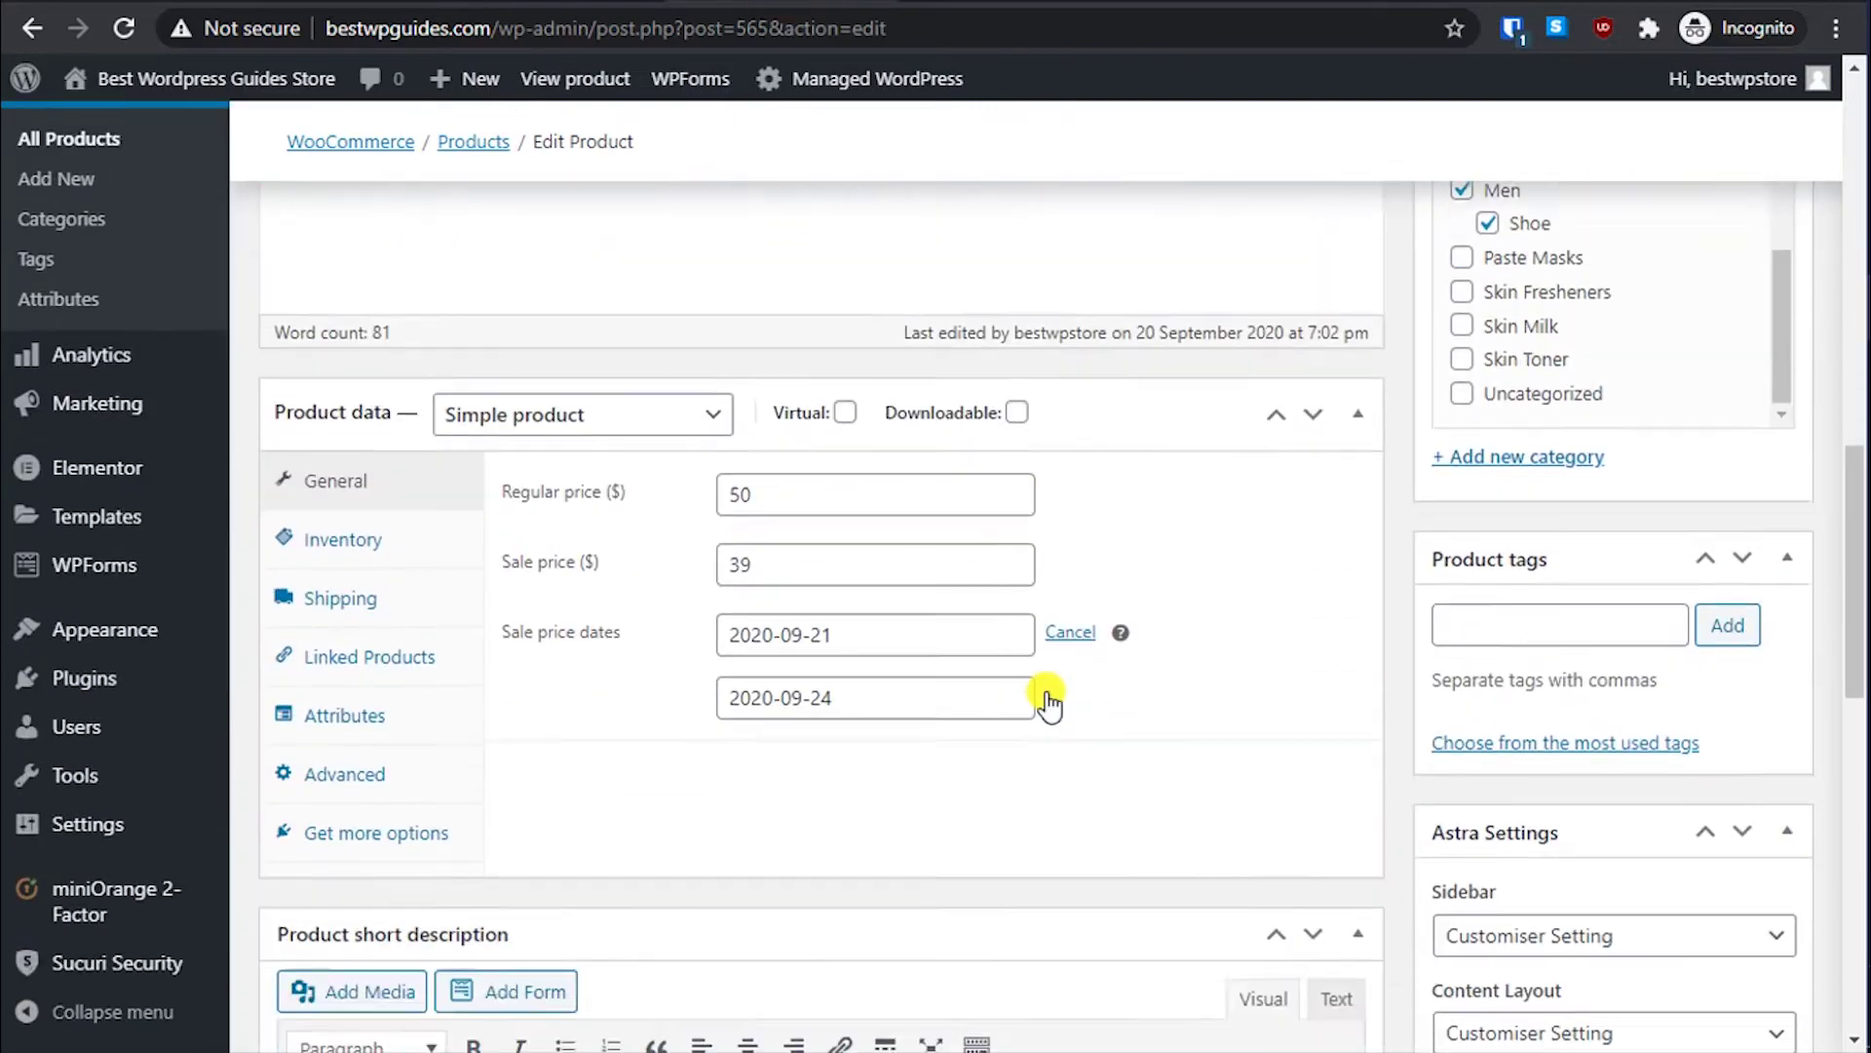
scroll(1044, 692, down, 10)
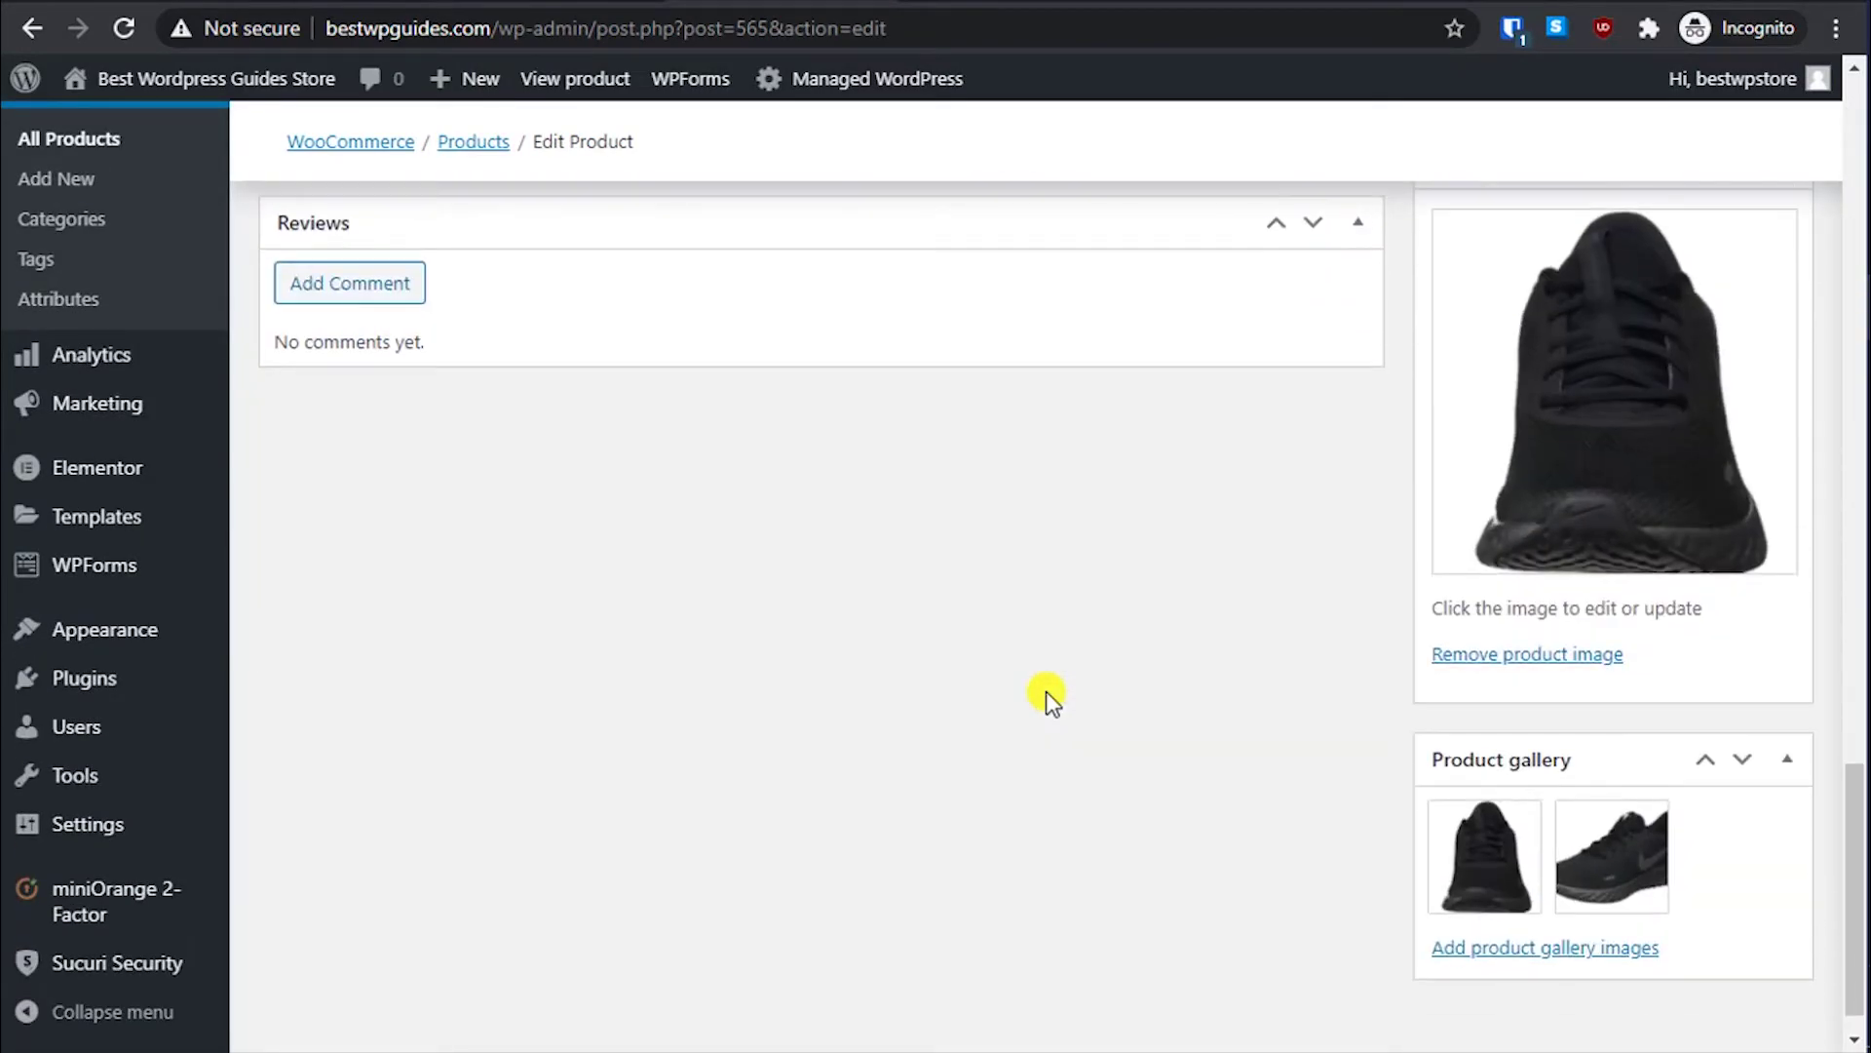
scroll(1044, 692, up, 5)
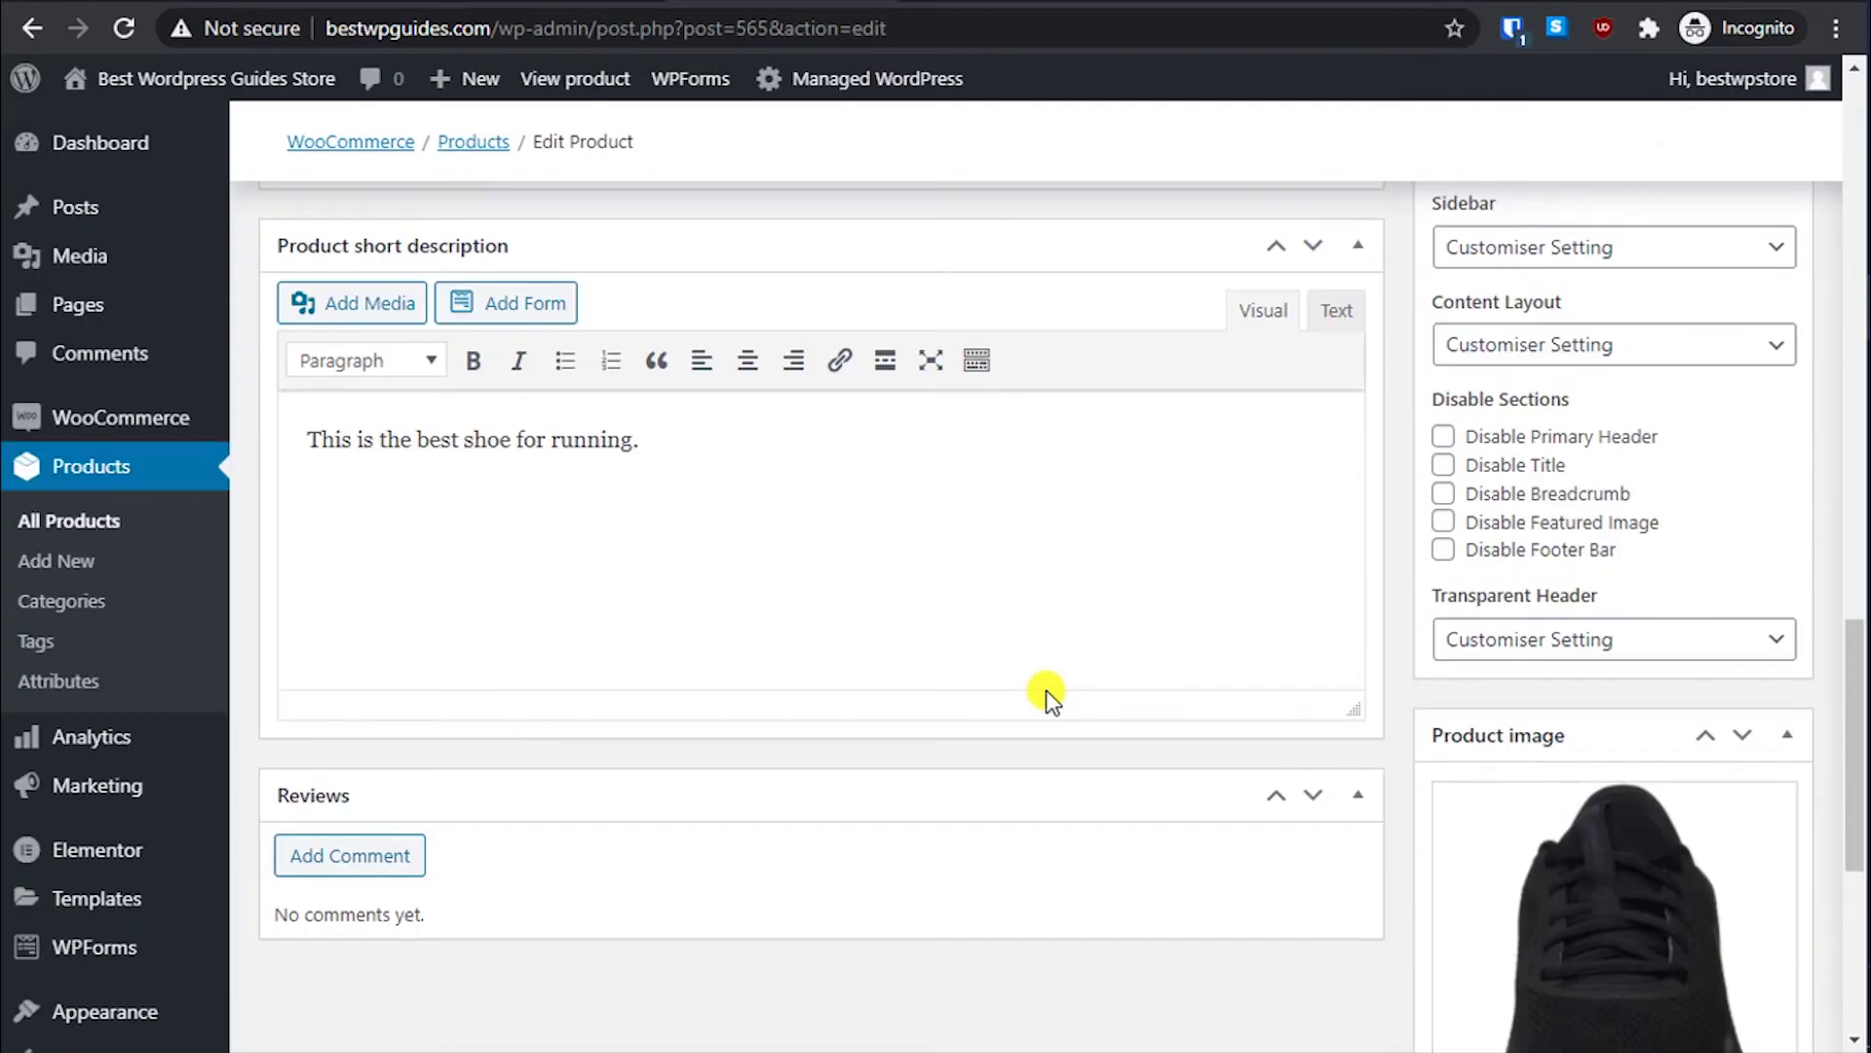
scroll(1010, 668, up, 6)
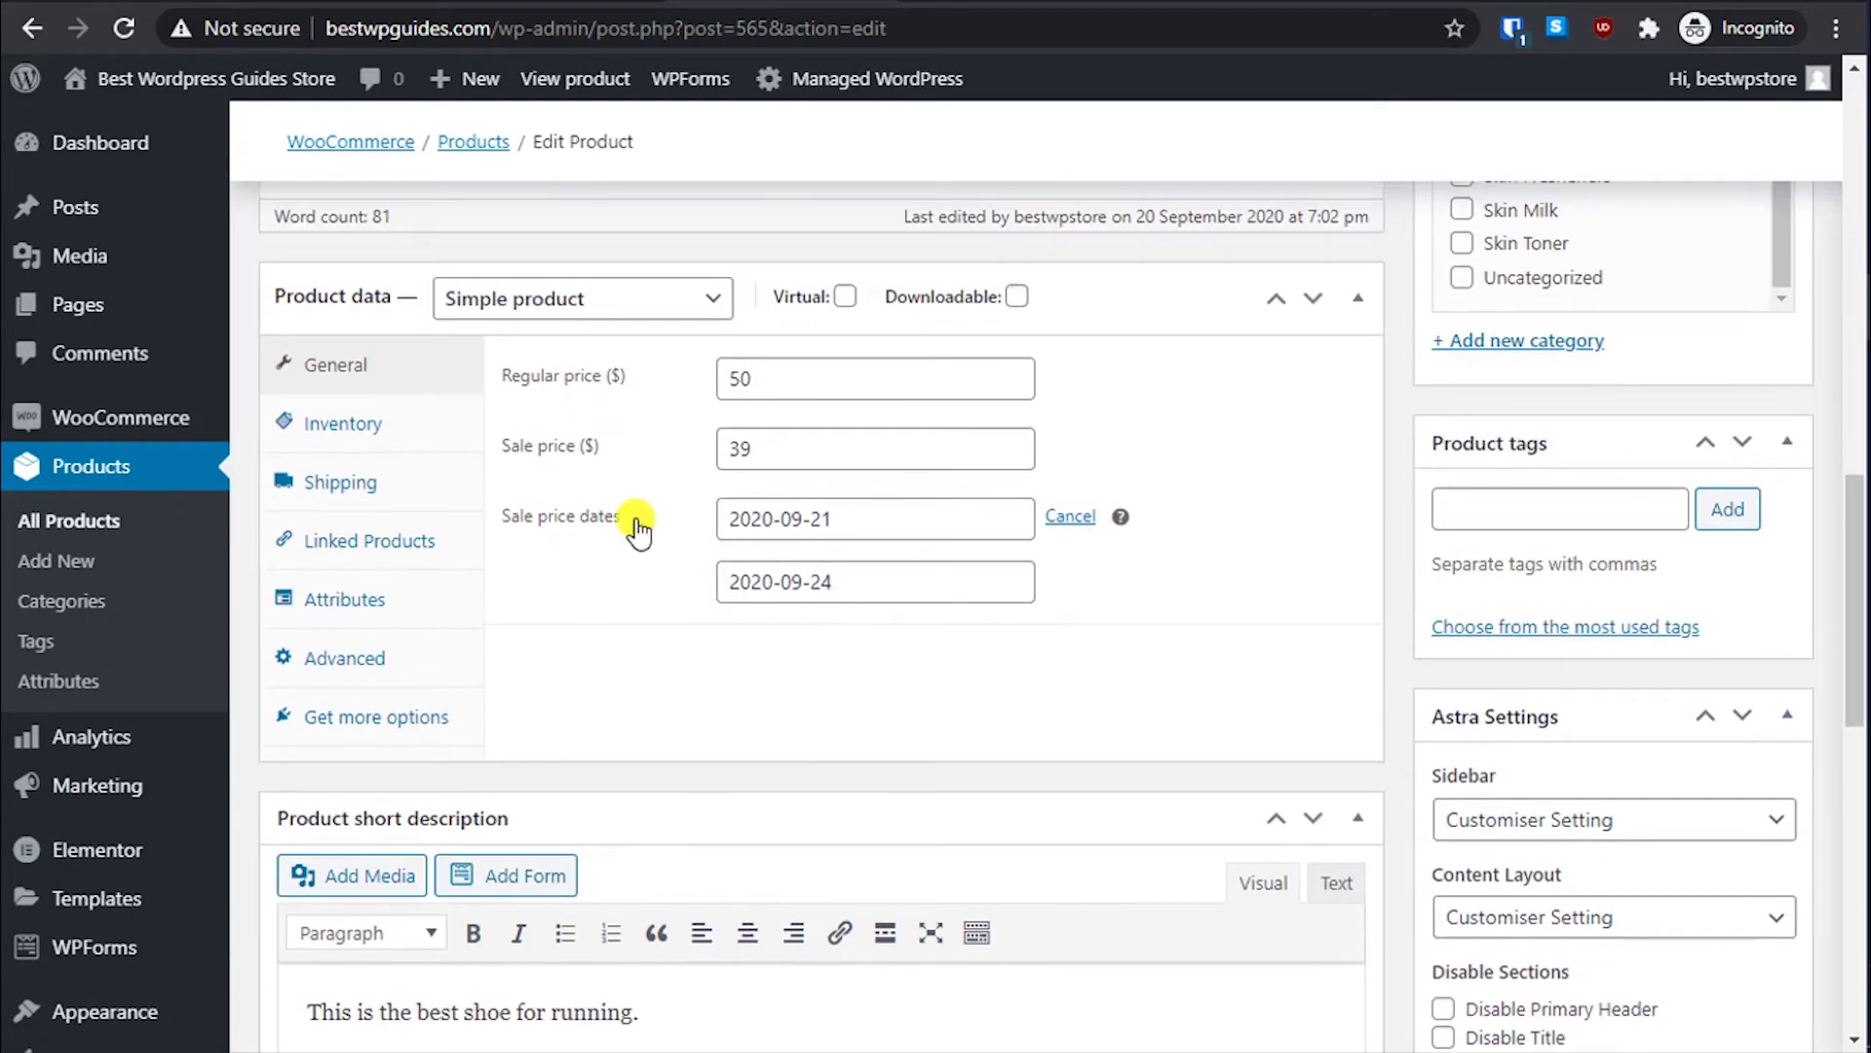
click(360, 422)
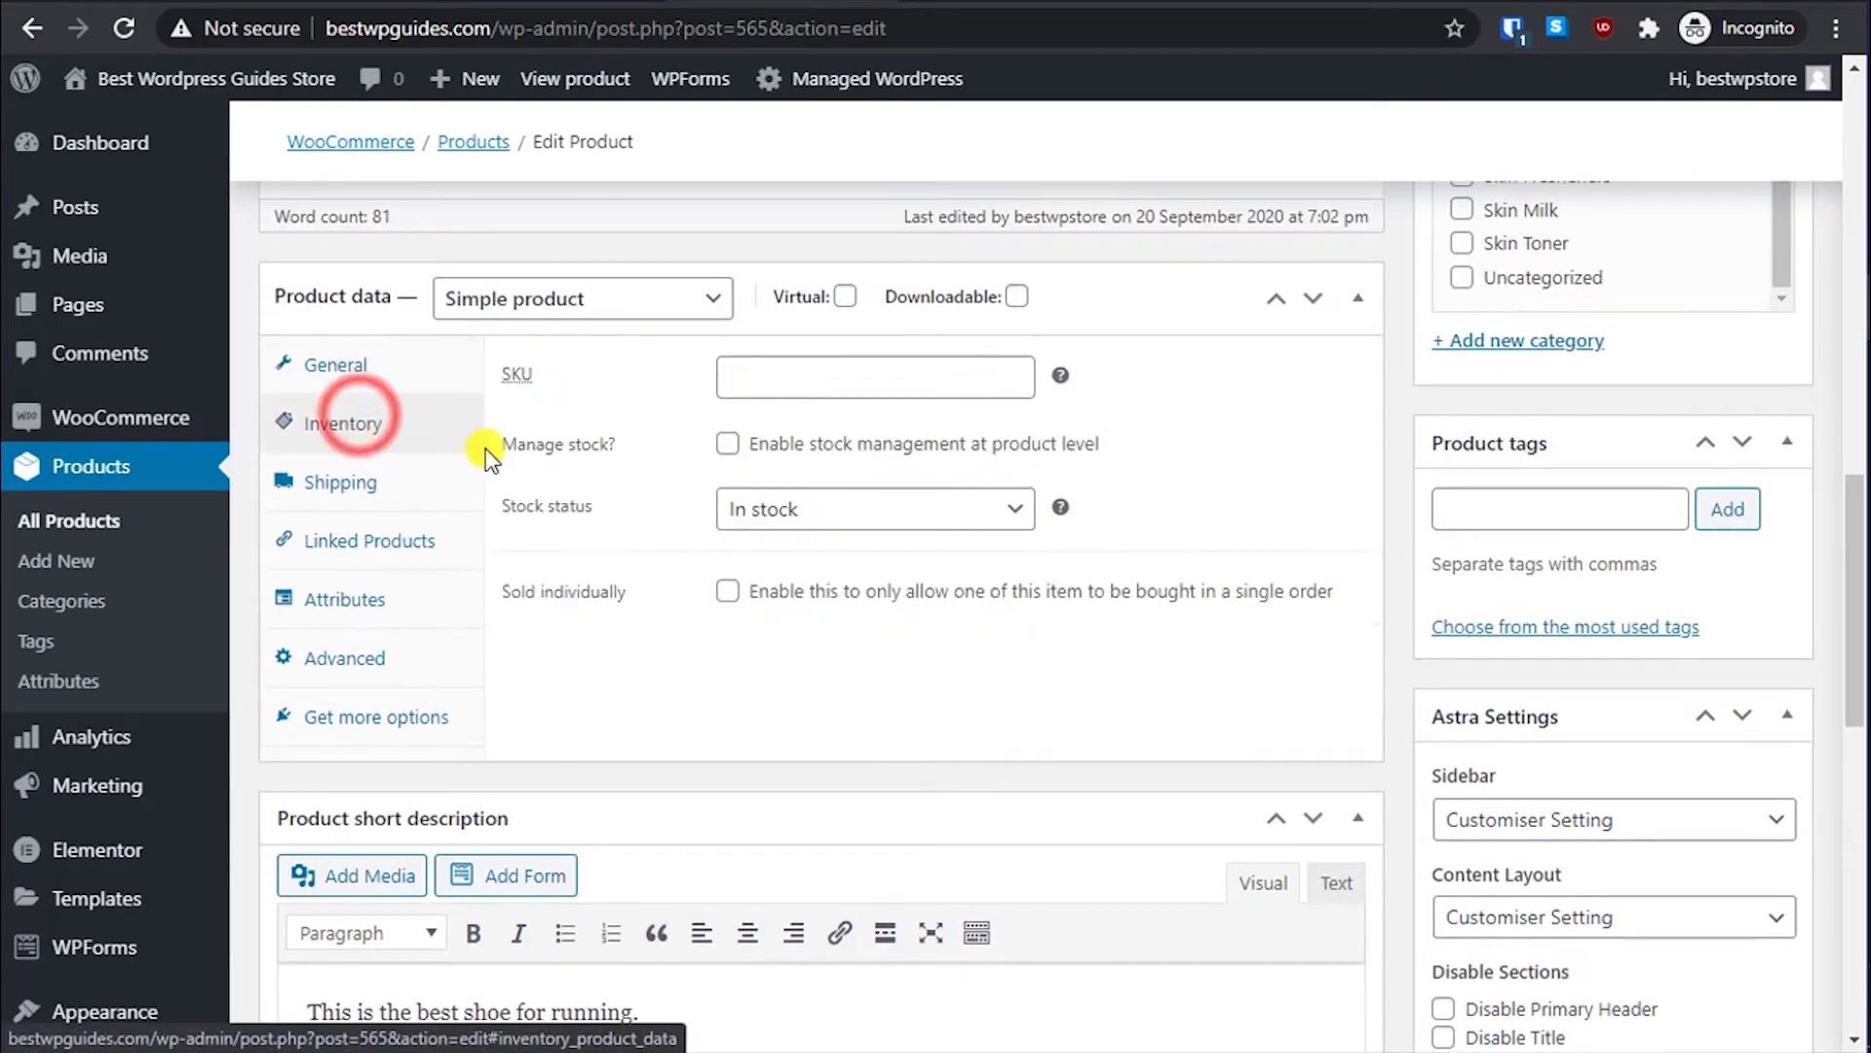
click(394, 366)
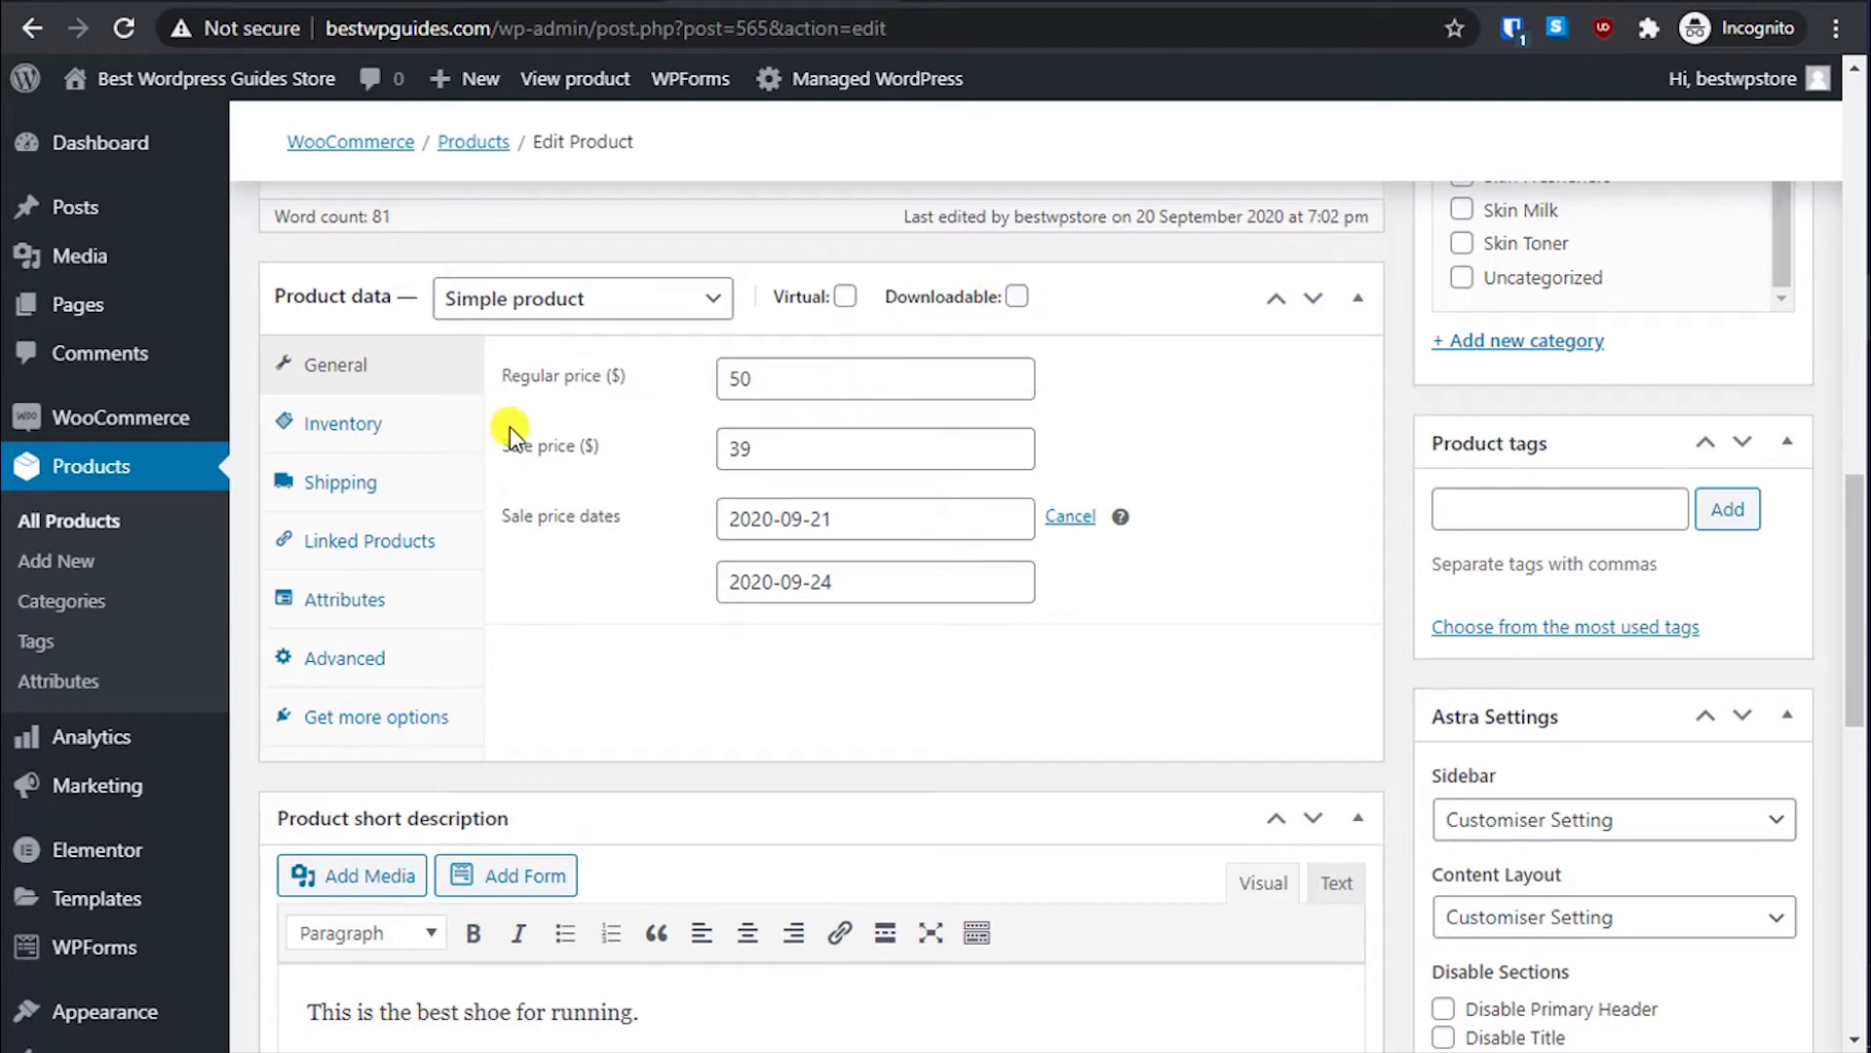
click(430, 419)
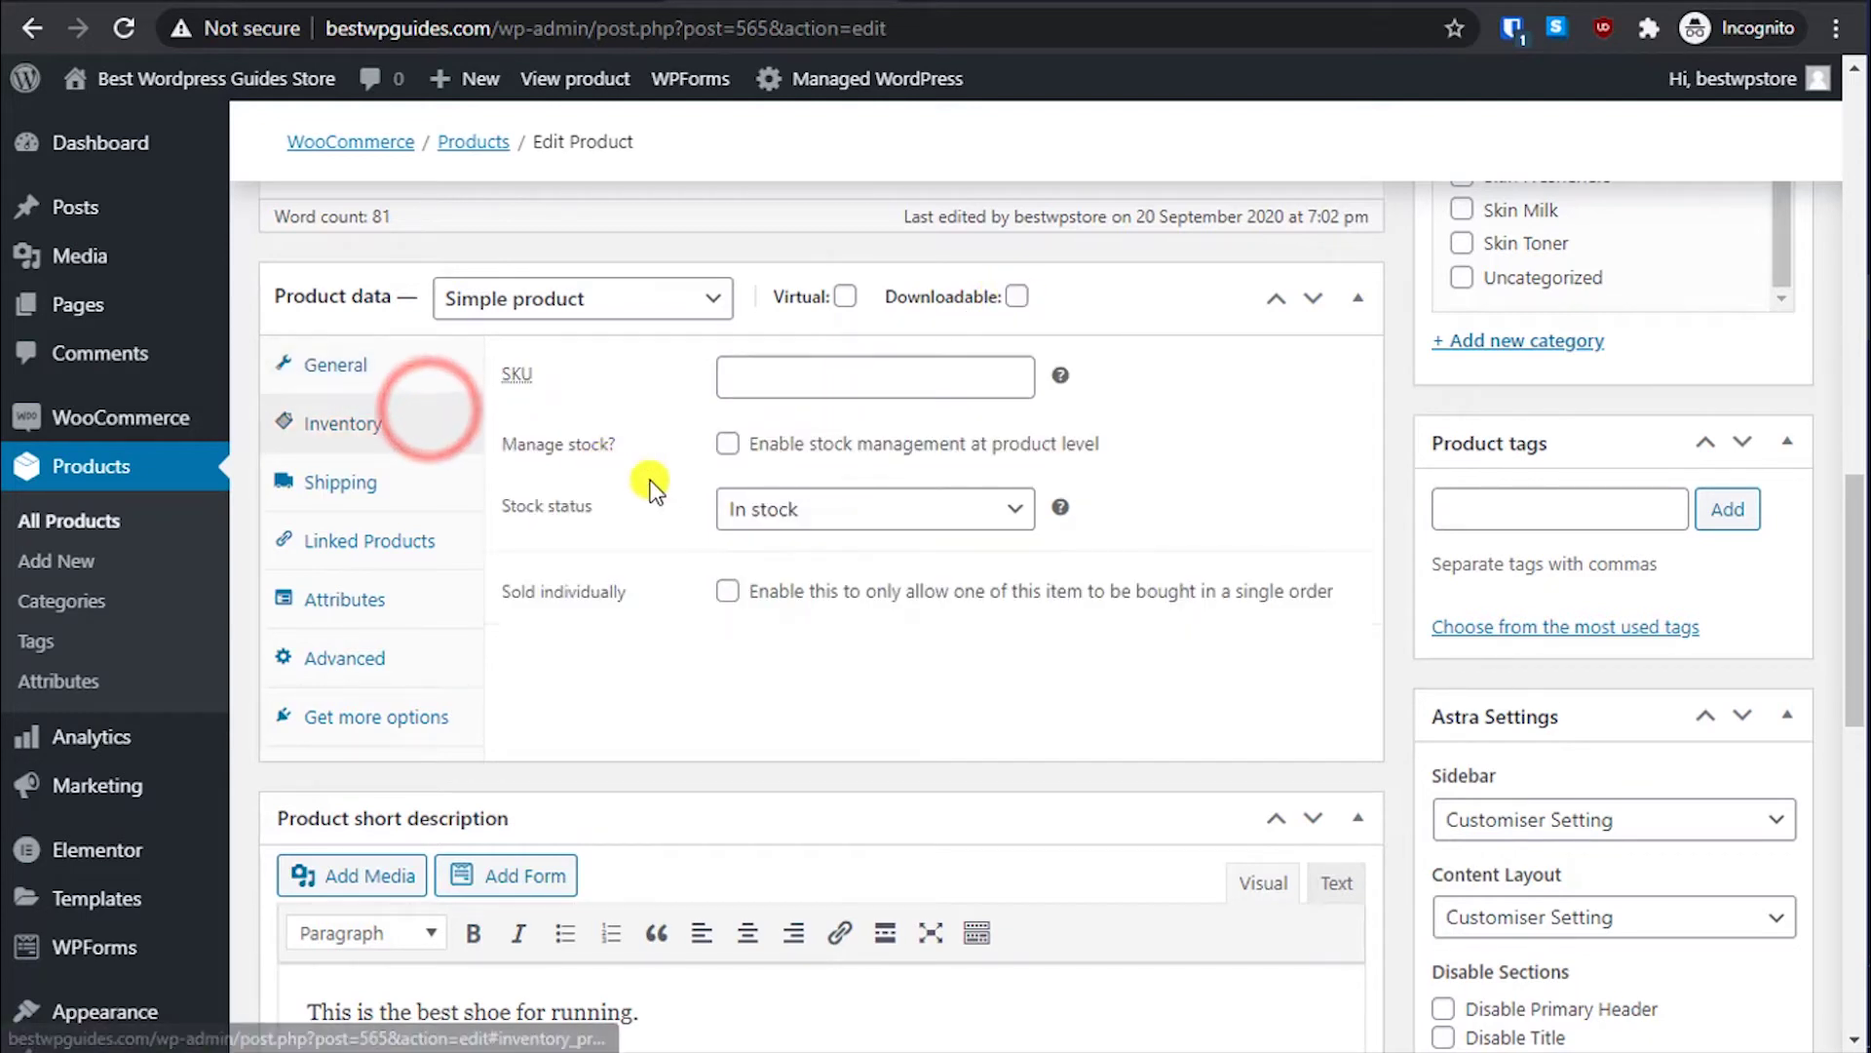
click(748, 377)
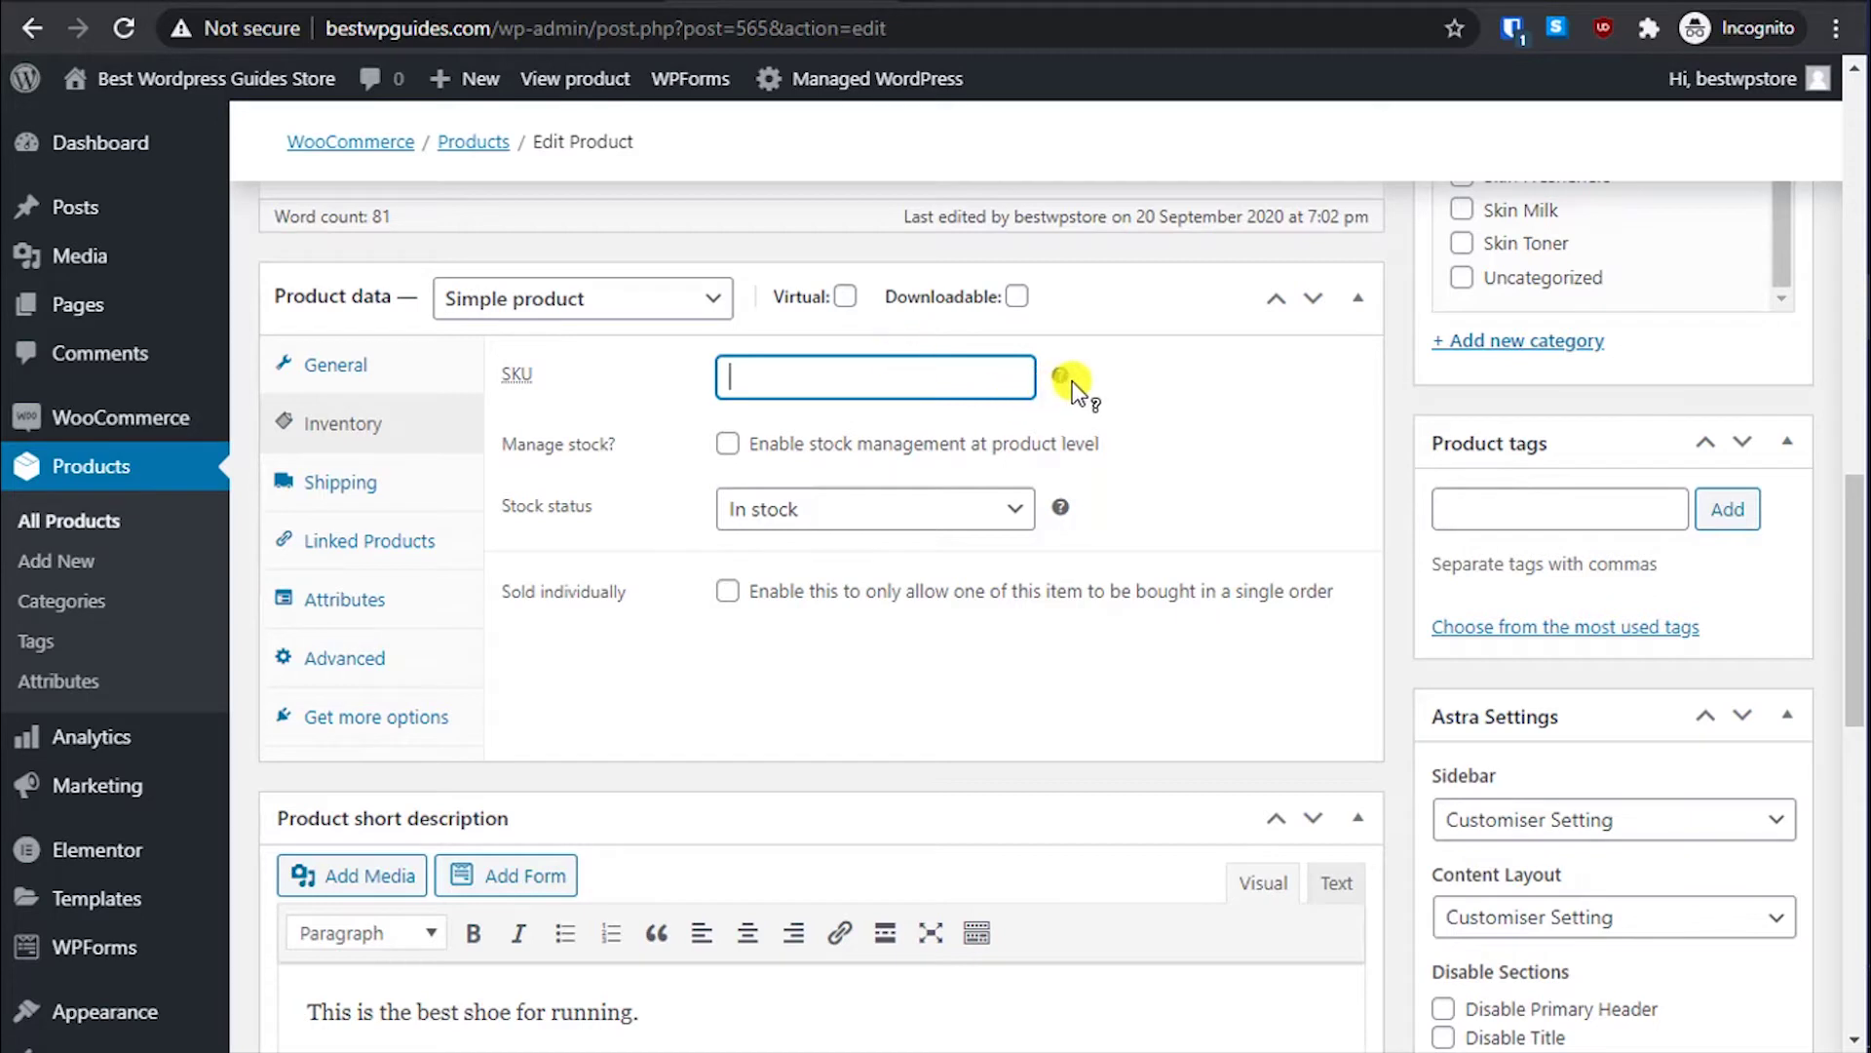
mouse_move(1064, 384)
Step: Search Google for "nike shoes sku" and open the Nike Air VaporMax 360 ad, temporarily disabling strict blocking for ad.doubleclick.net
key(ctrl+Tab)
key(ctrl+Tab)
click(259, 187)
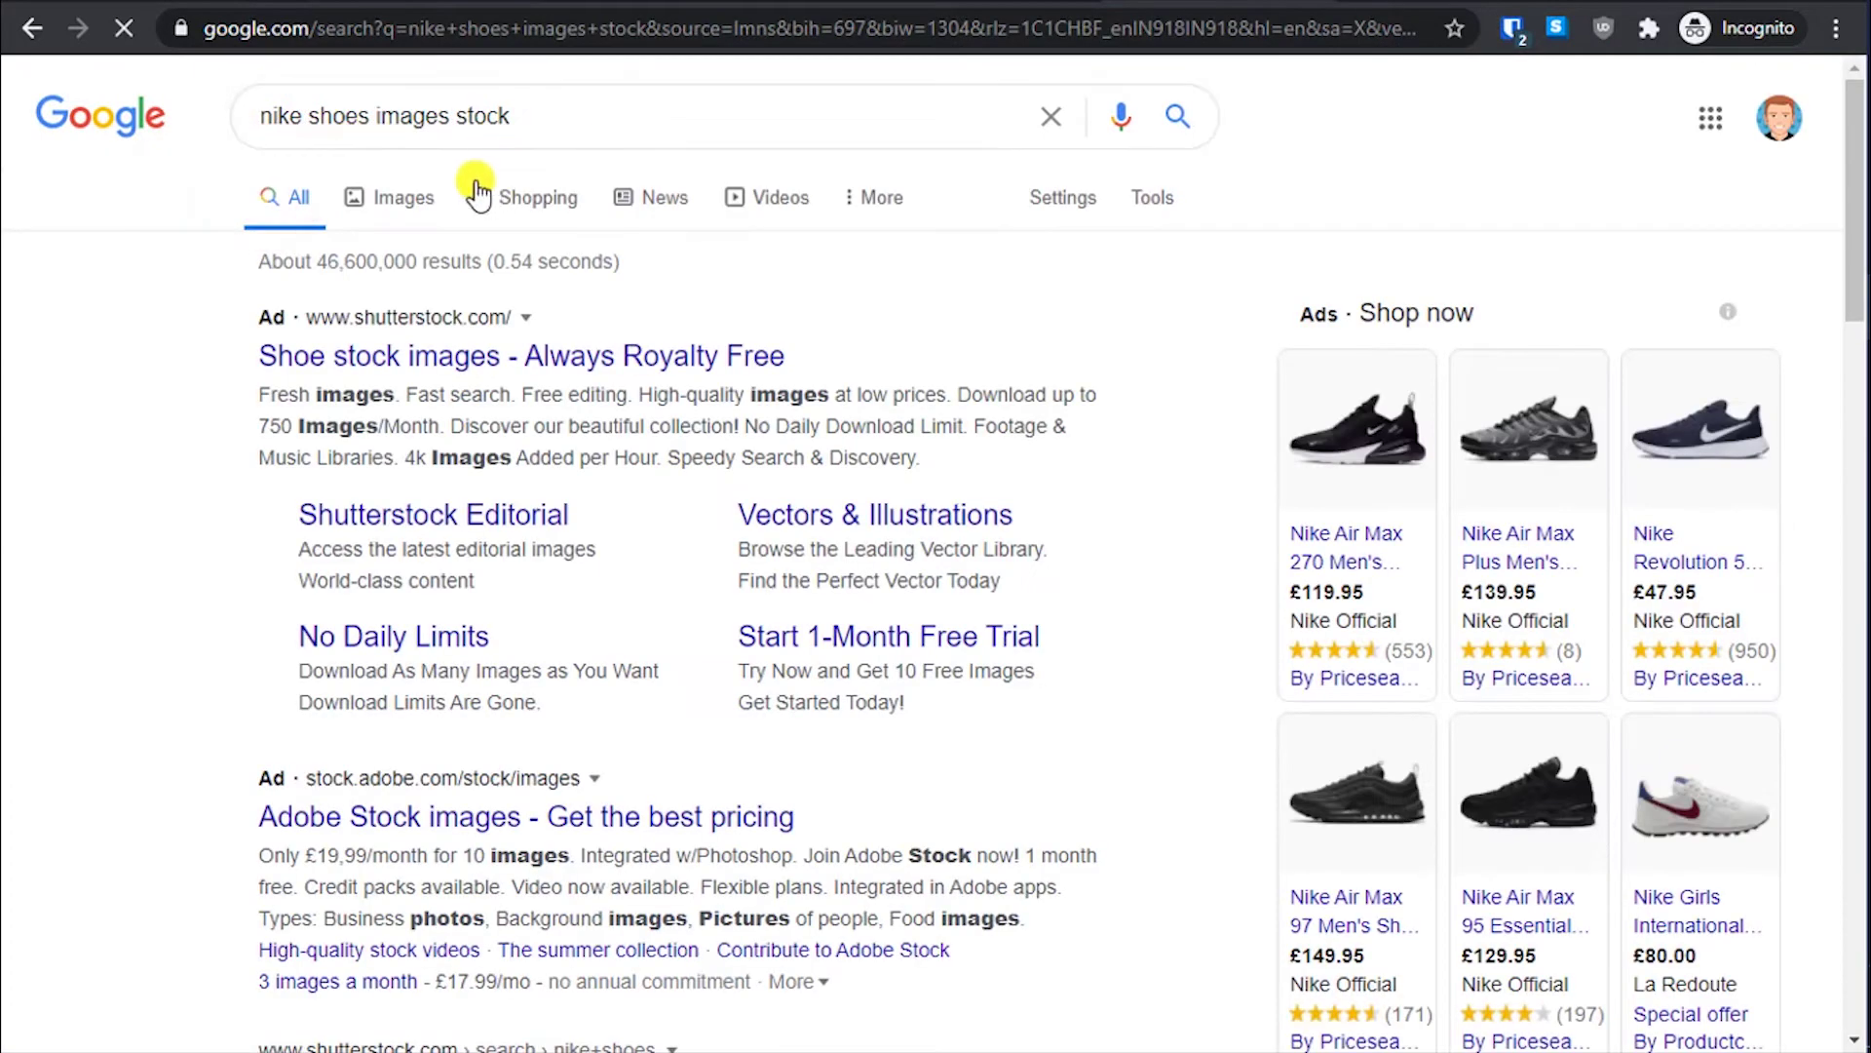
drag(494, 114, 646, 144)
click(313, 115)
text(shoes sku)
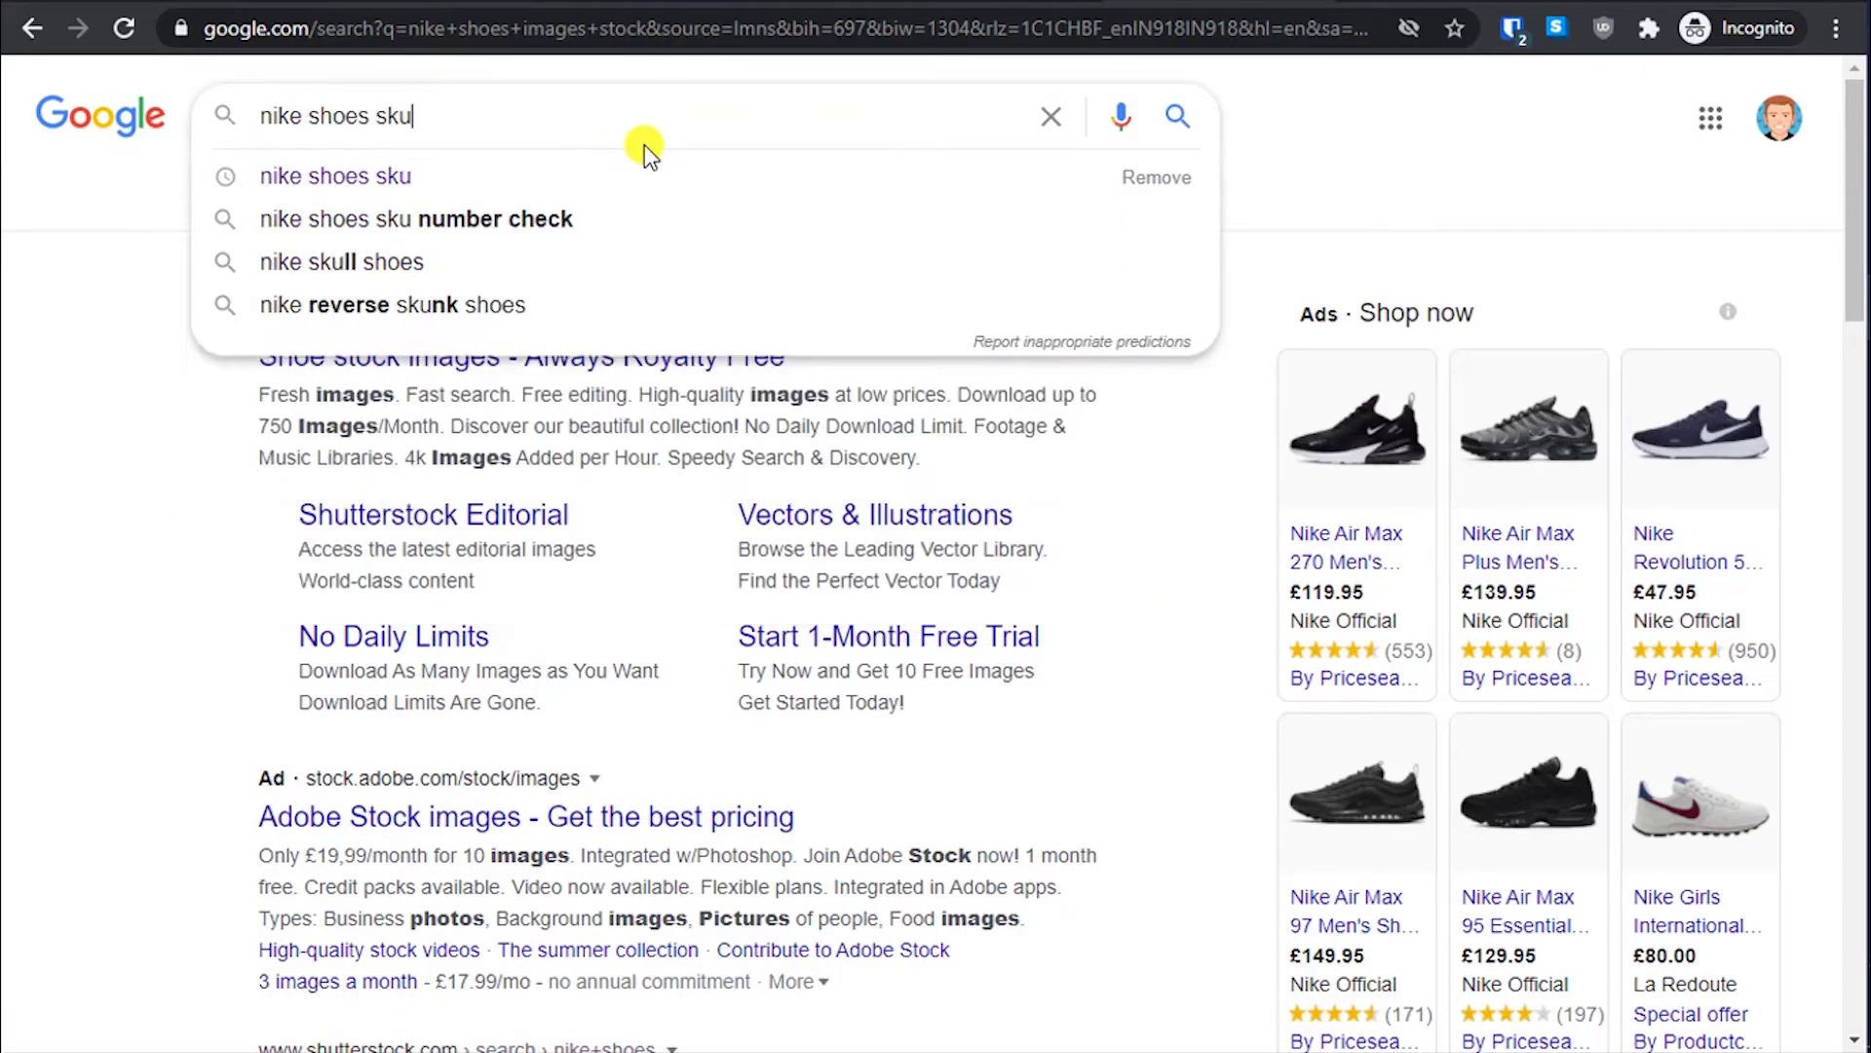
key(Return)
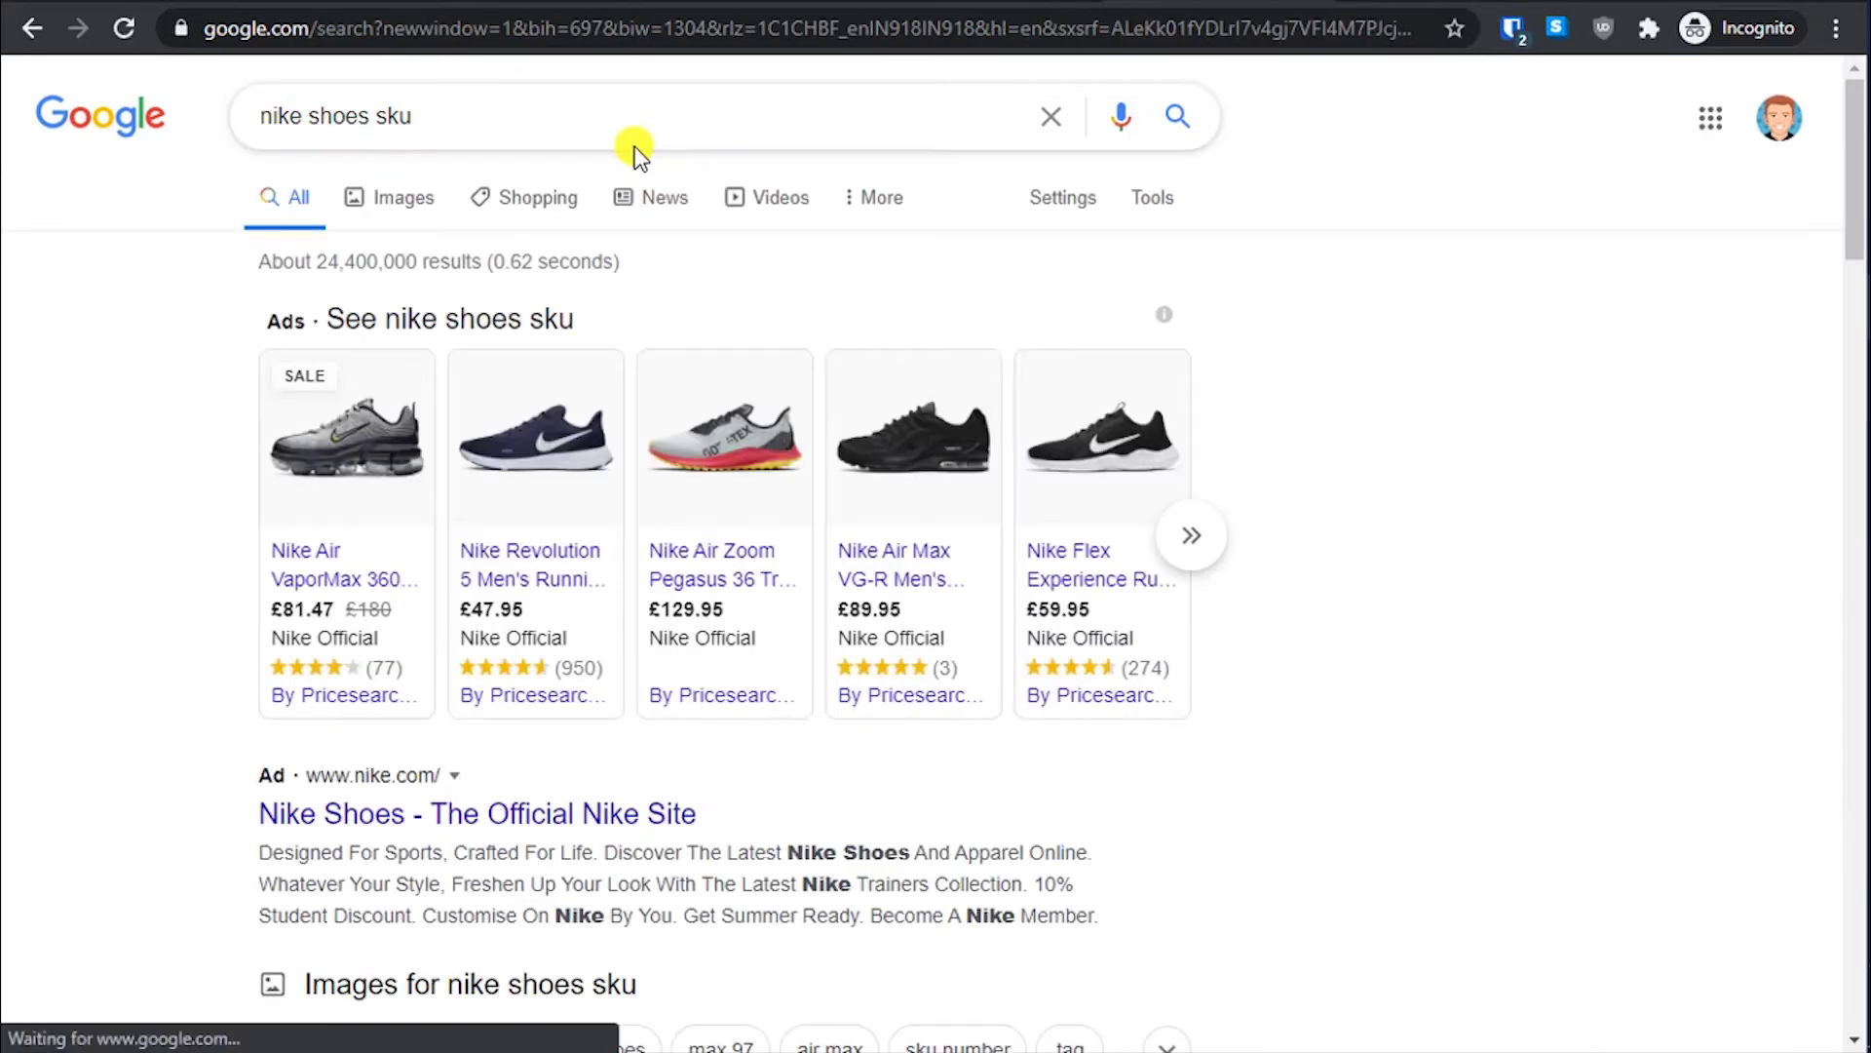
click(320, 563)
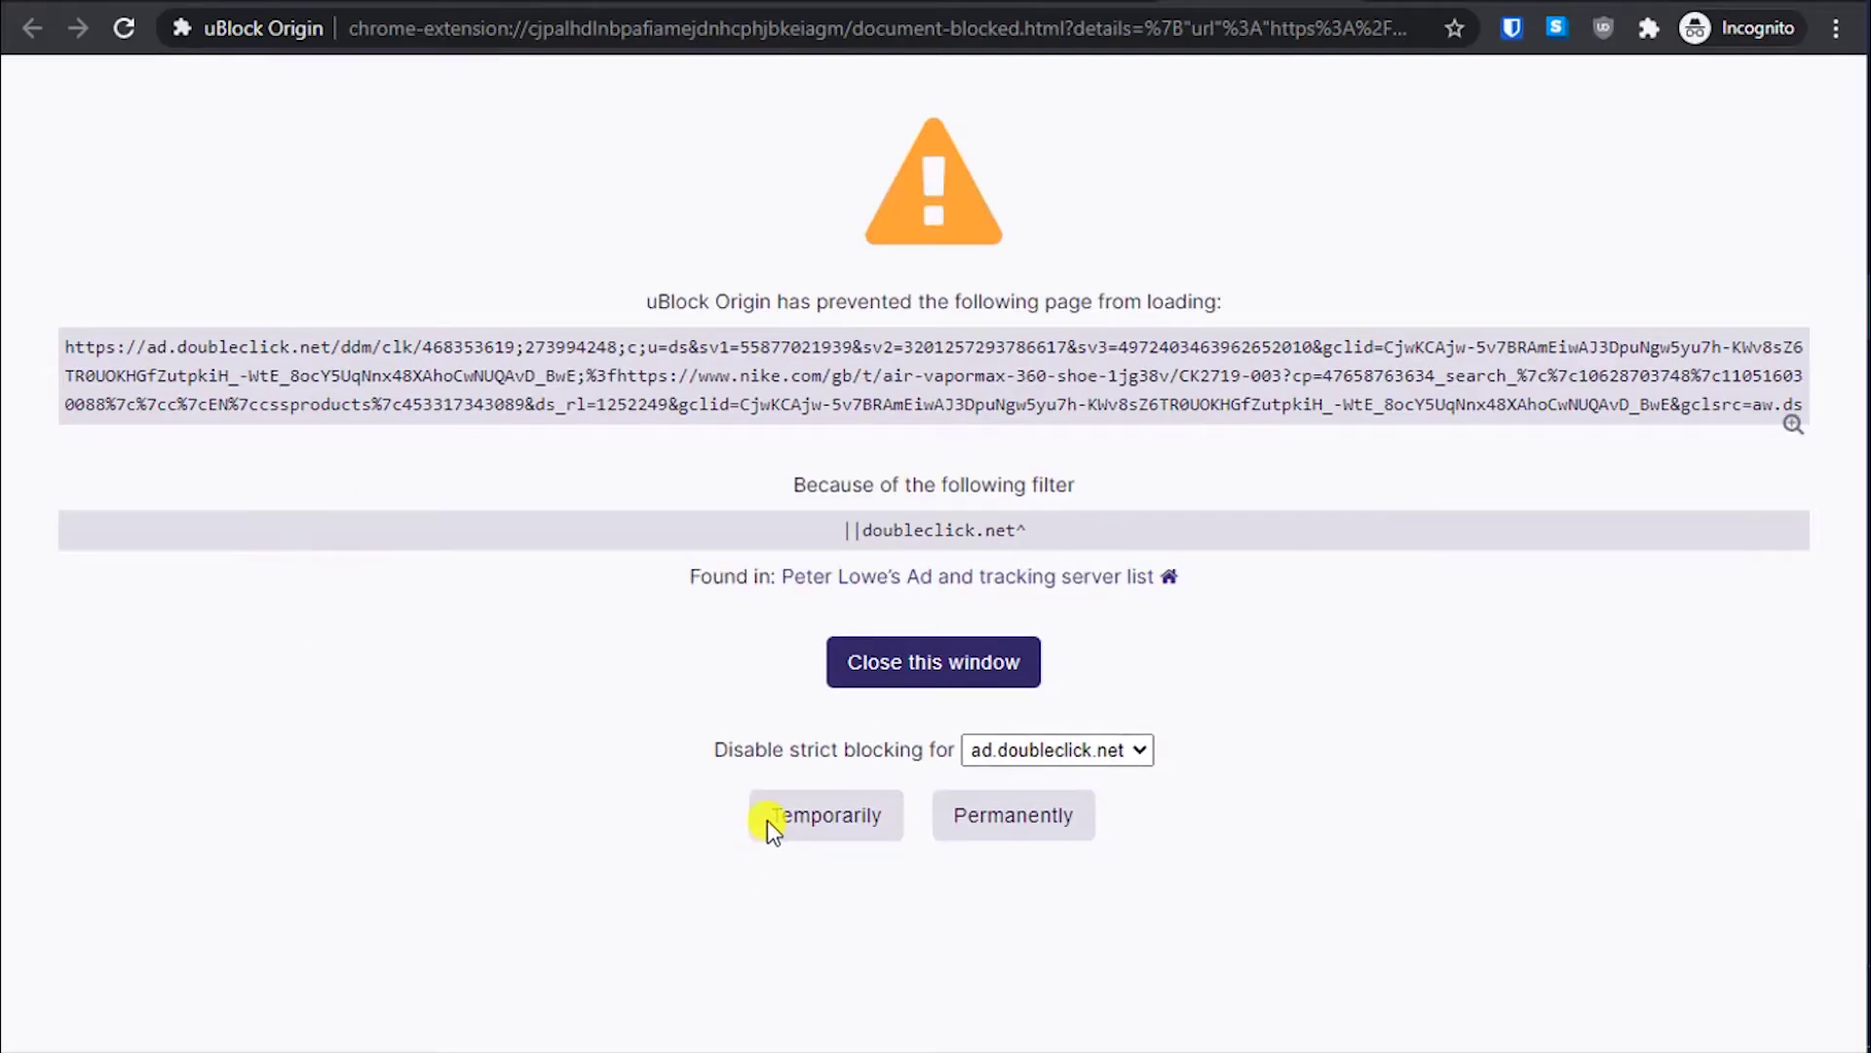
click(770, 819)
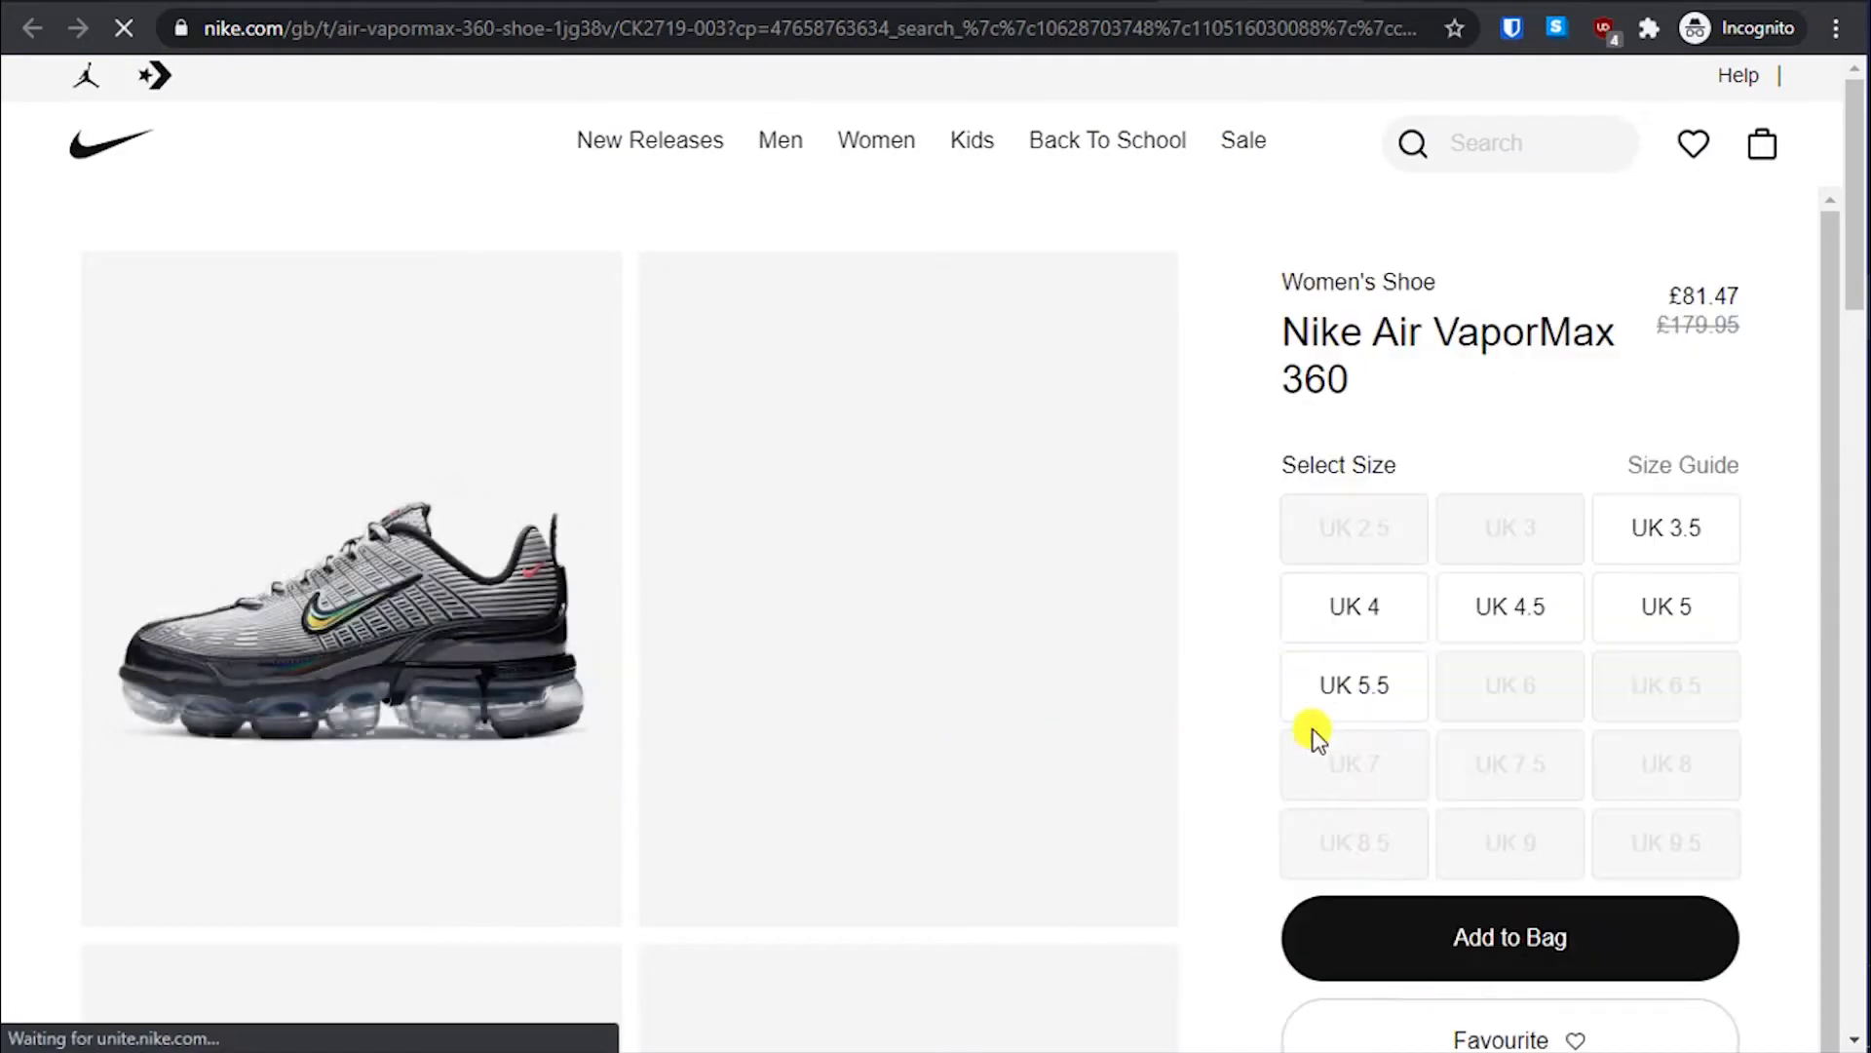
Step: Find the style code CK2719-003 on the Nike page and copy it into the Nike Shoe product's SKU
scroll(1292, 736, down, 10)
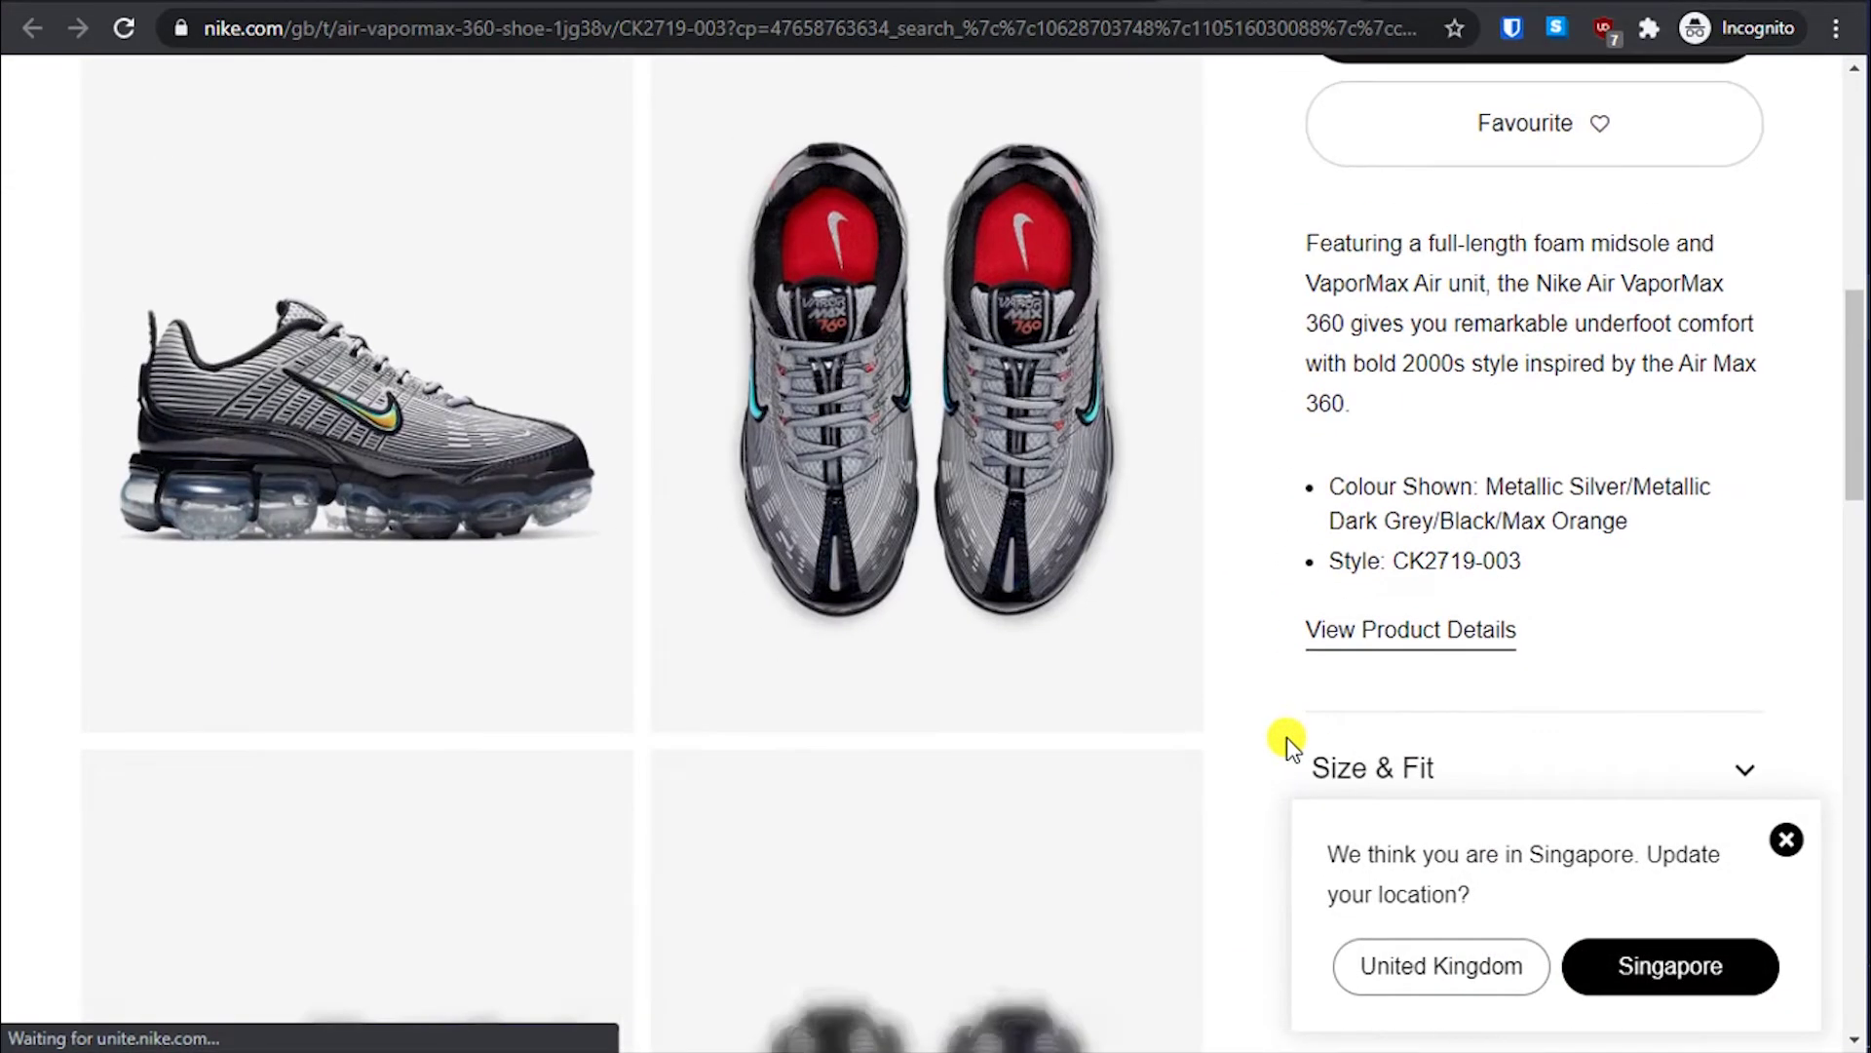
scroll(1307, 597, down, 4)
scroll(1308, 605, up, 2)
scroll(1308, 612, up, 2)
key(ctrl+f)
text(sku)
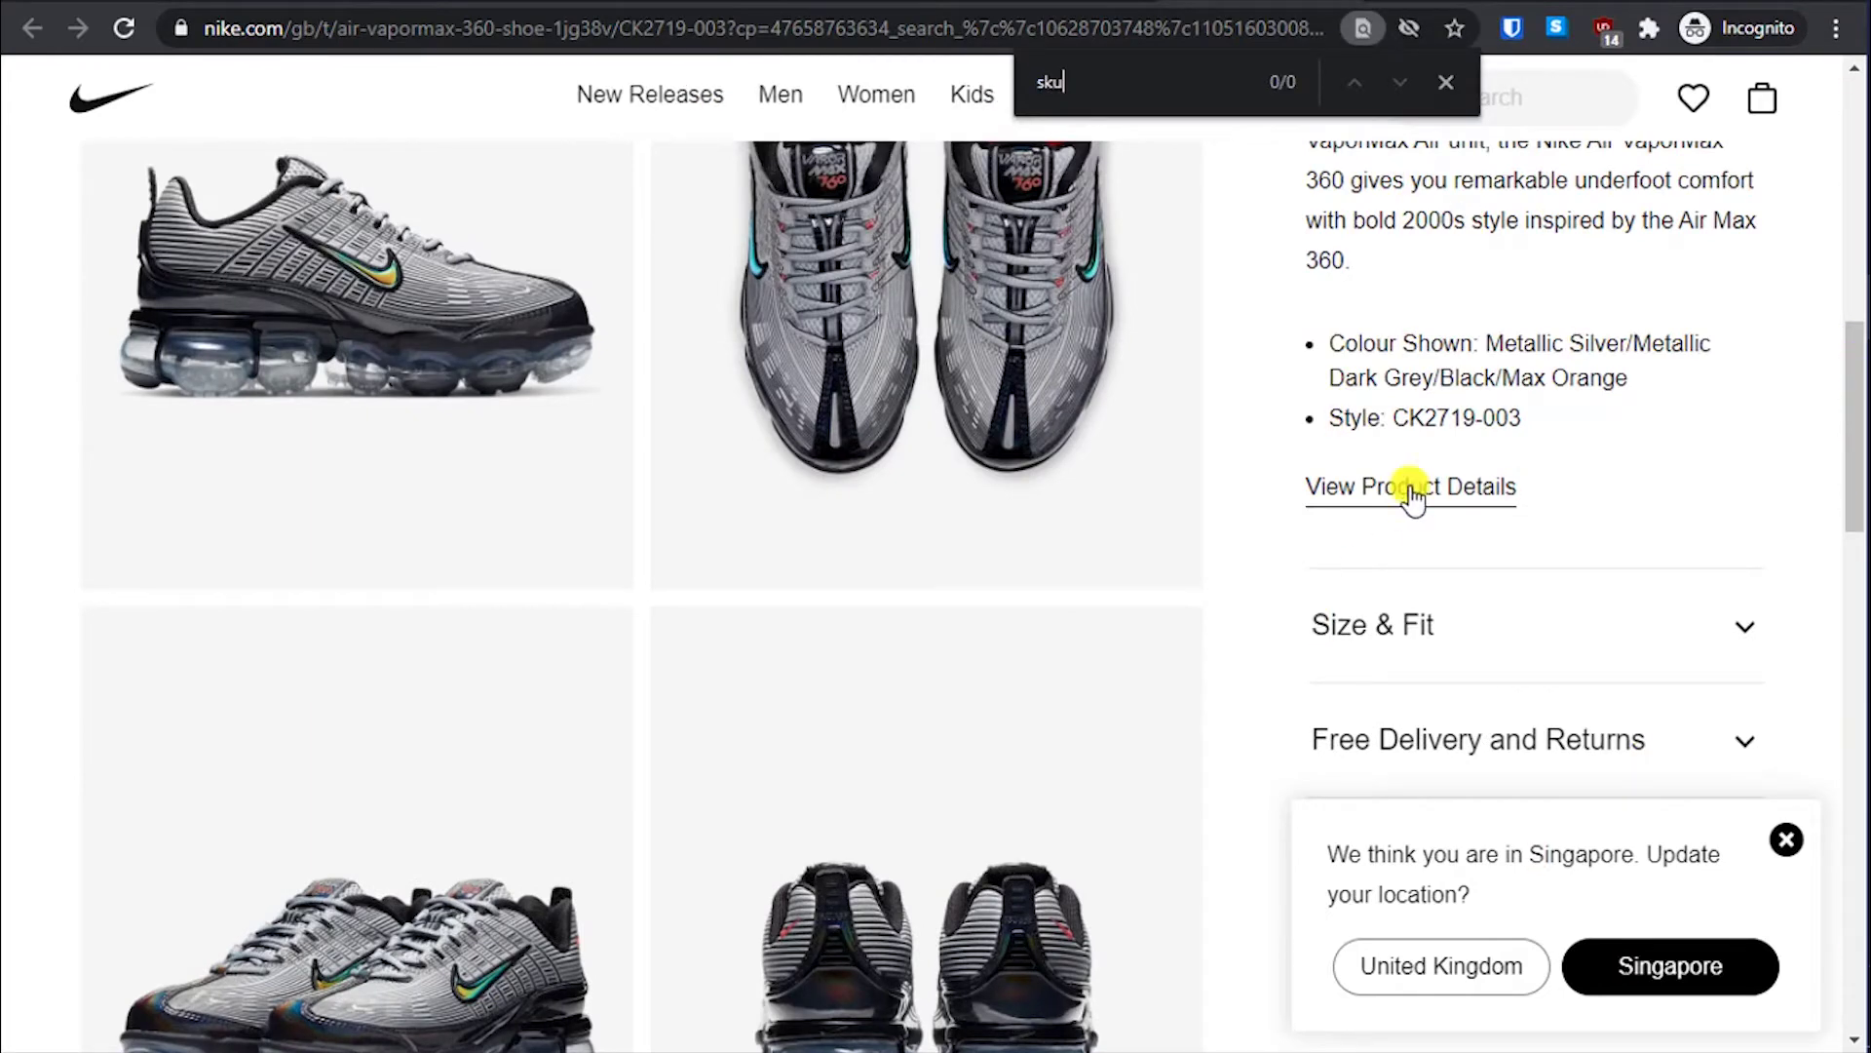
scroll(1425, 421, up, 2)
mouse_move(1423, 556)
mouse_down()
mouse_move(1535, 563)
mouse_move(1395, 556)
mouse_up()
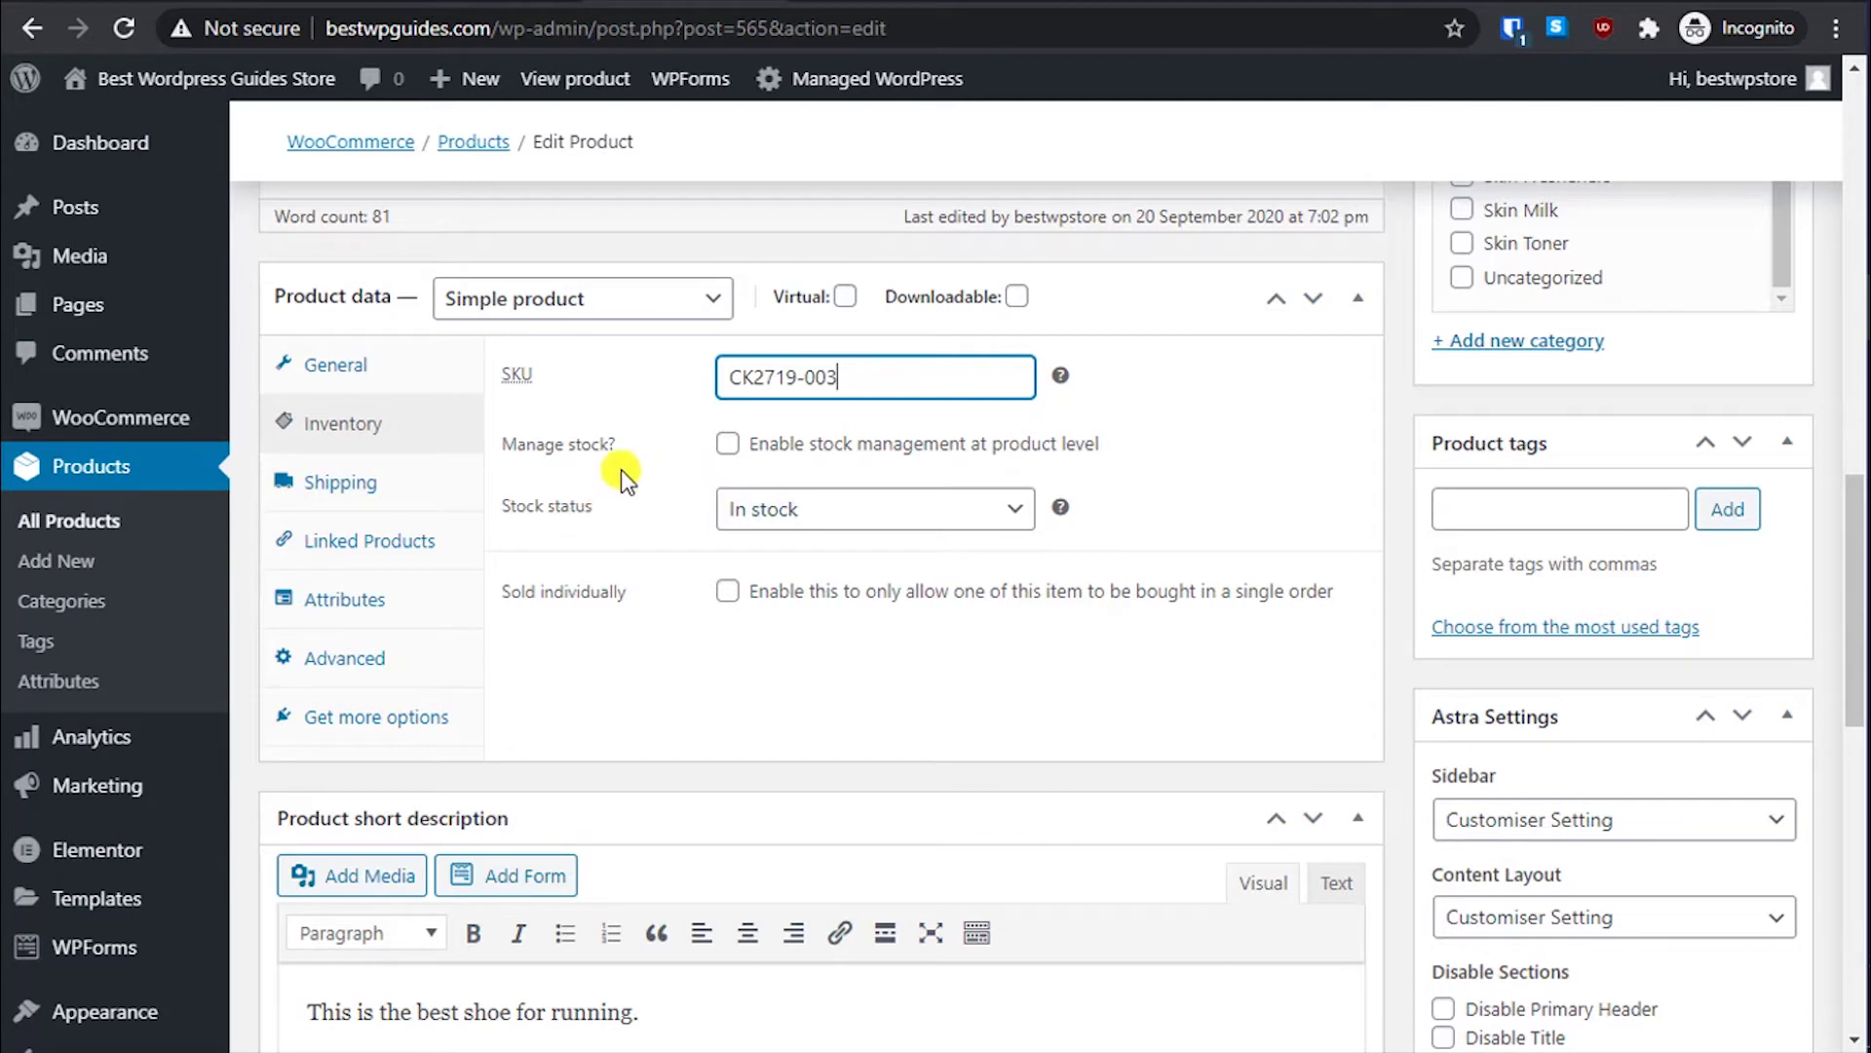
Step: Enable stock management at product level and set the stock quantity to 100
click(738, 443)
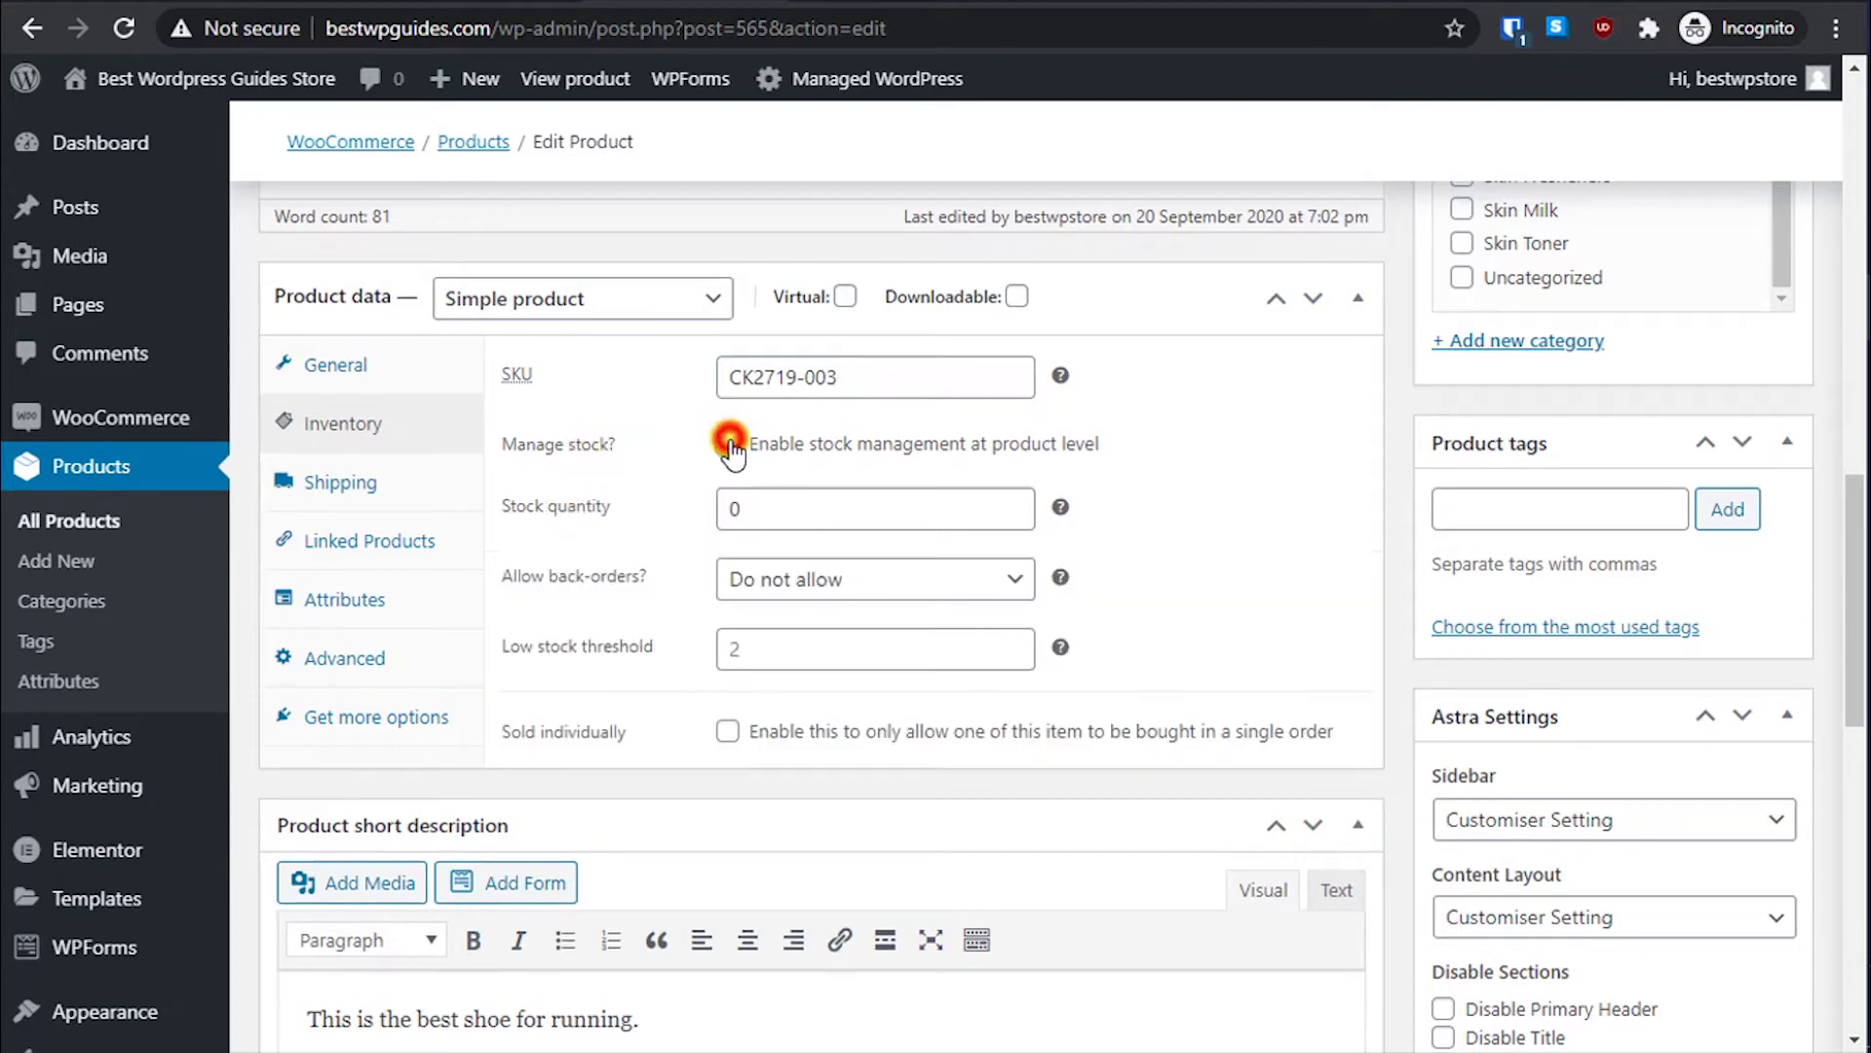
click(770, 512)
drag(770, 512, 689, 506)
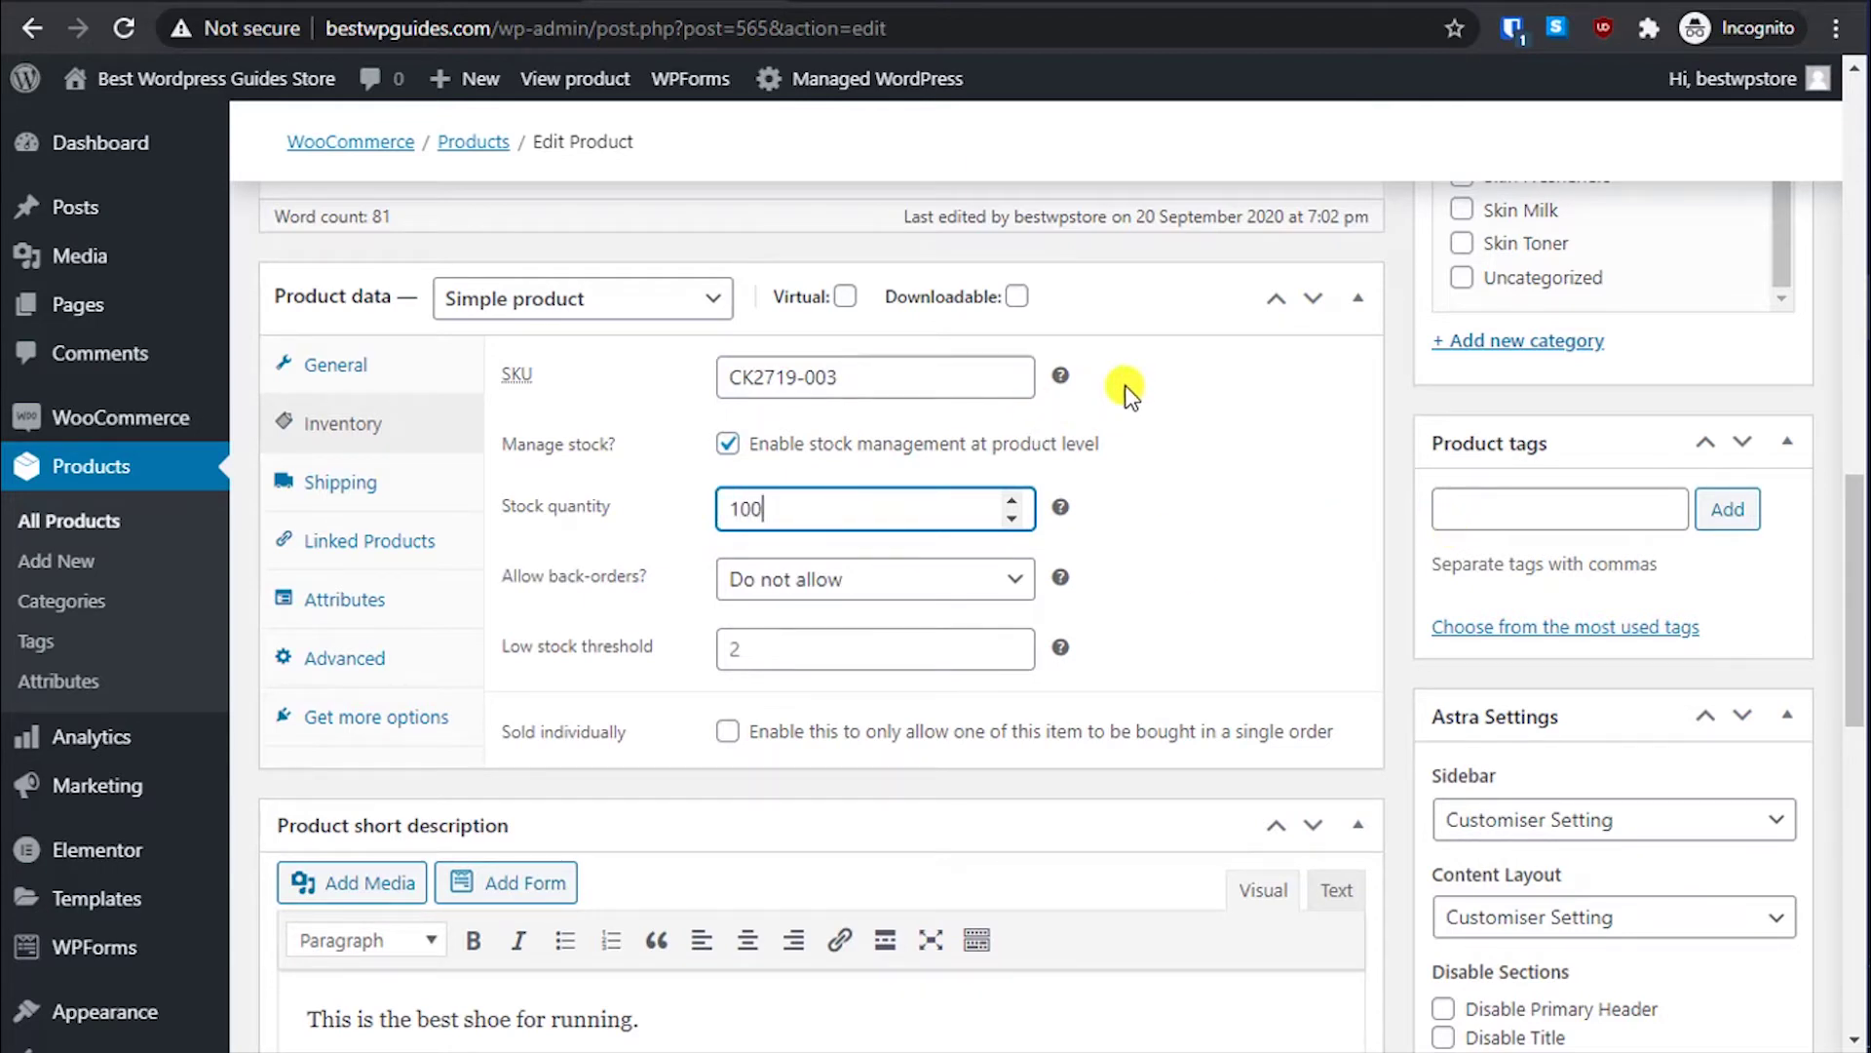
click(1193, 566)
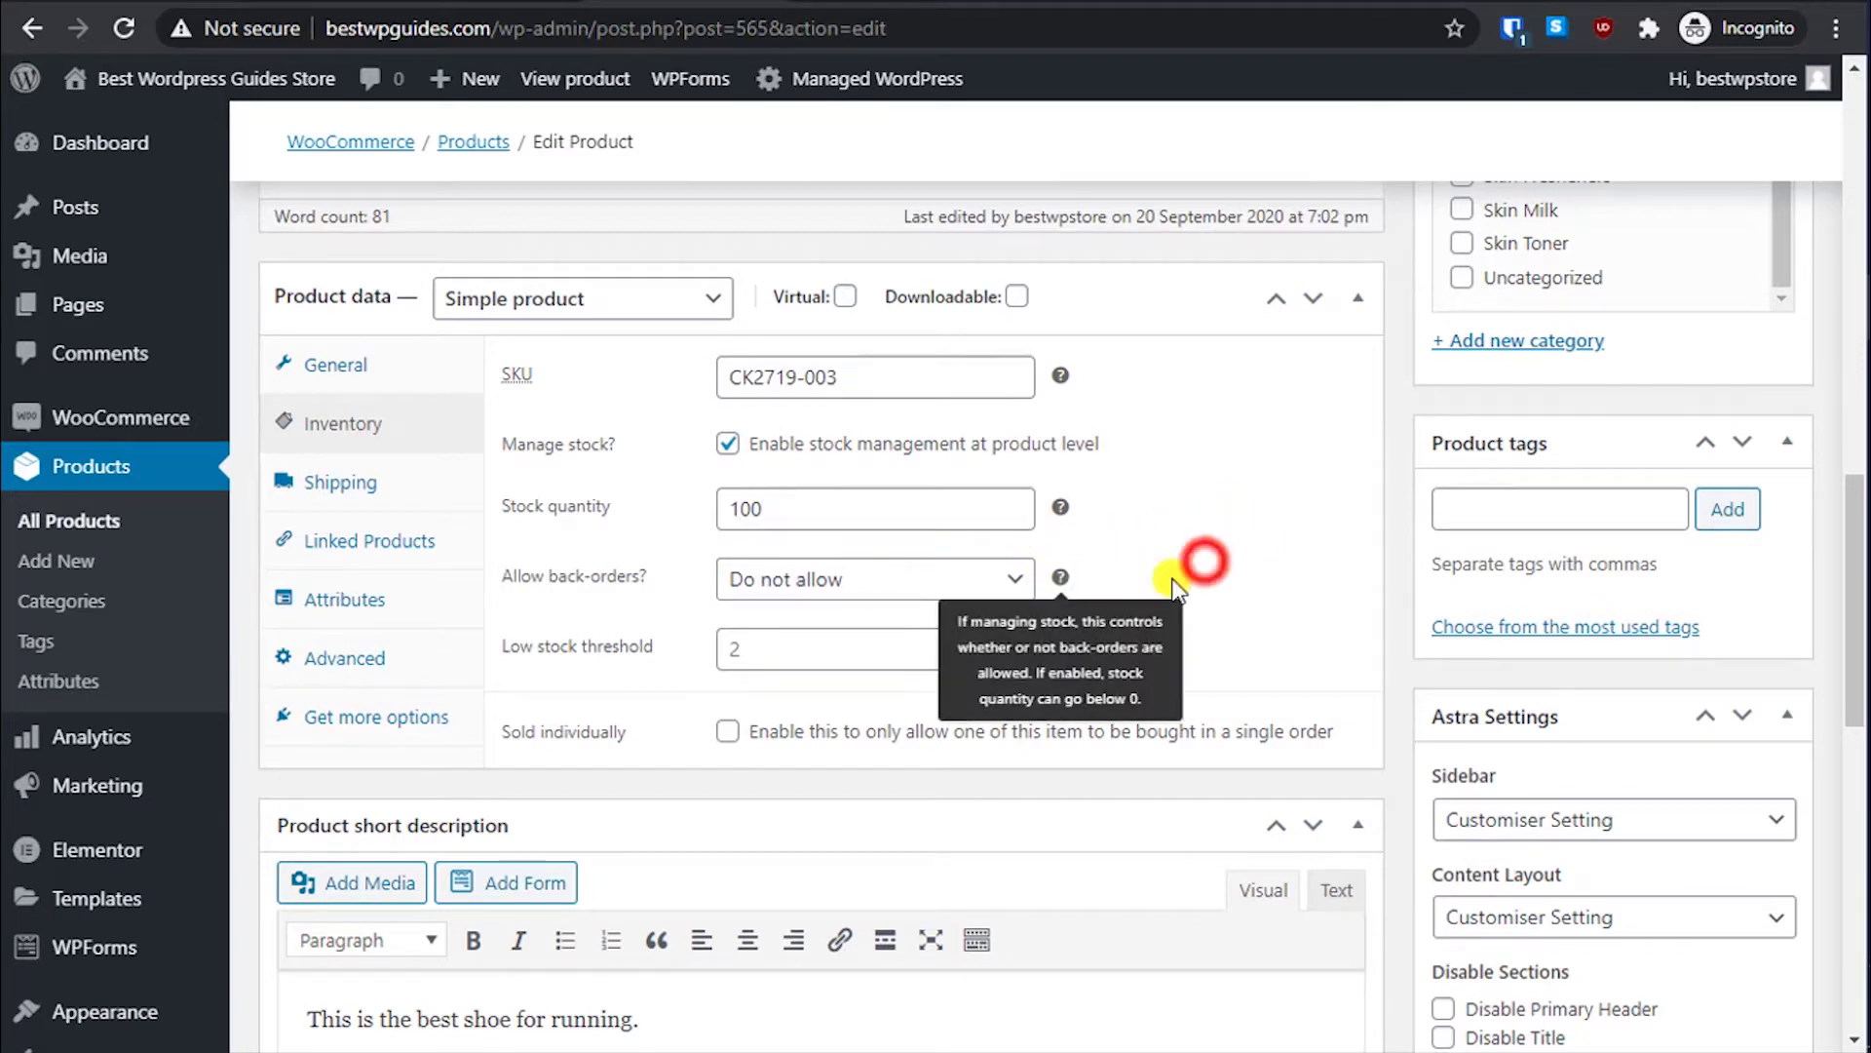
Step: Set the product's back-orders option to Allow
click(785, 585)
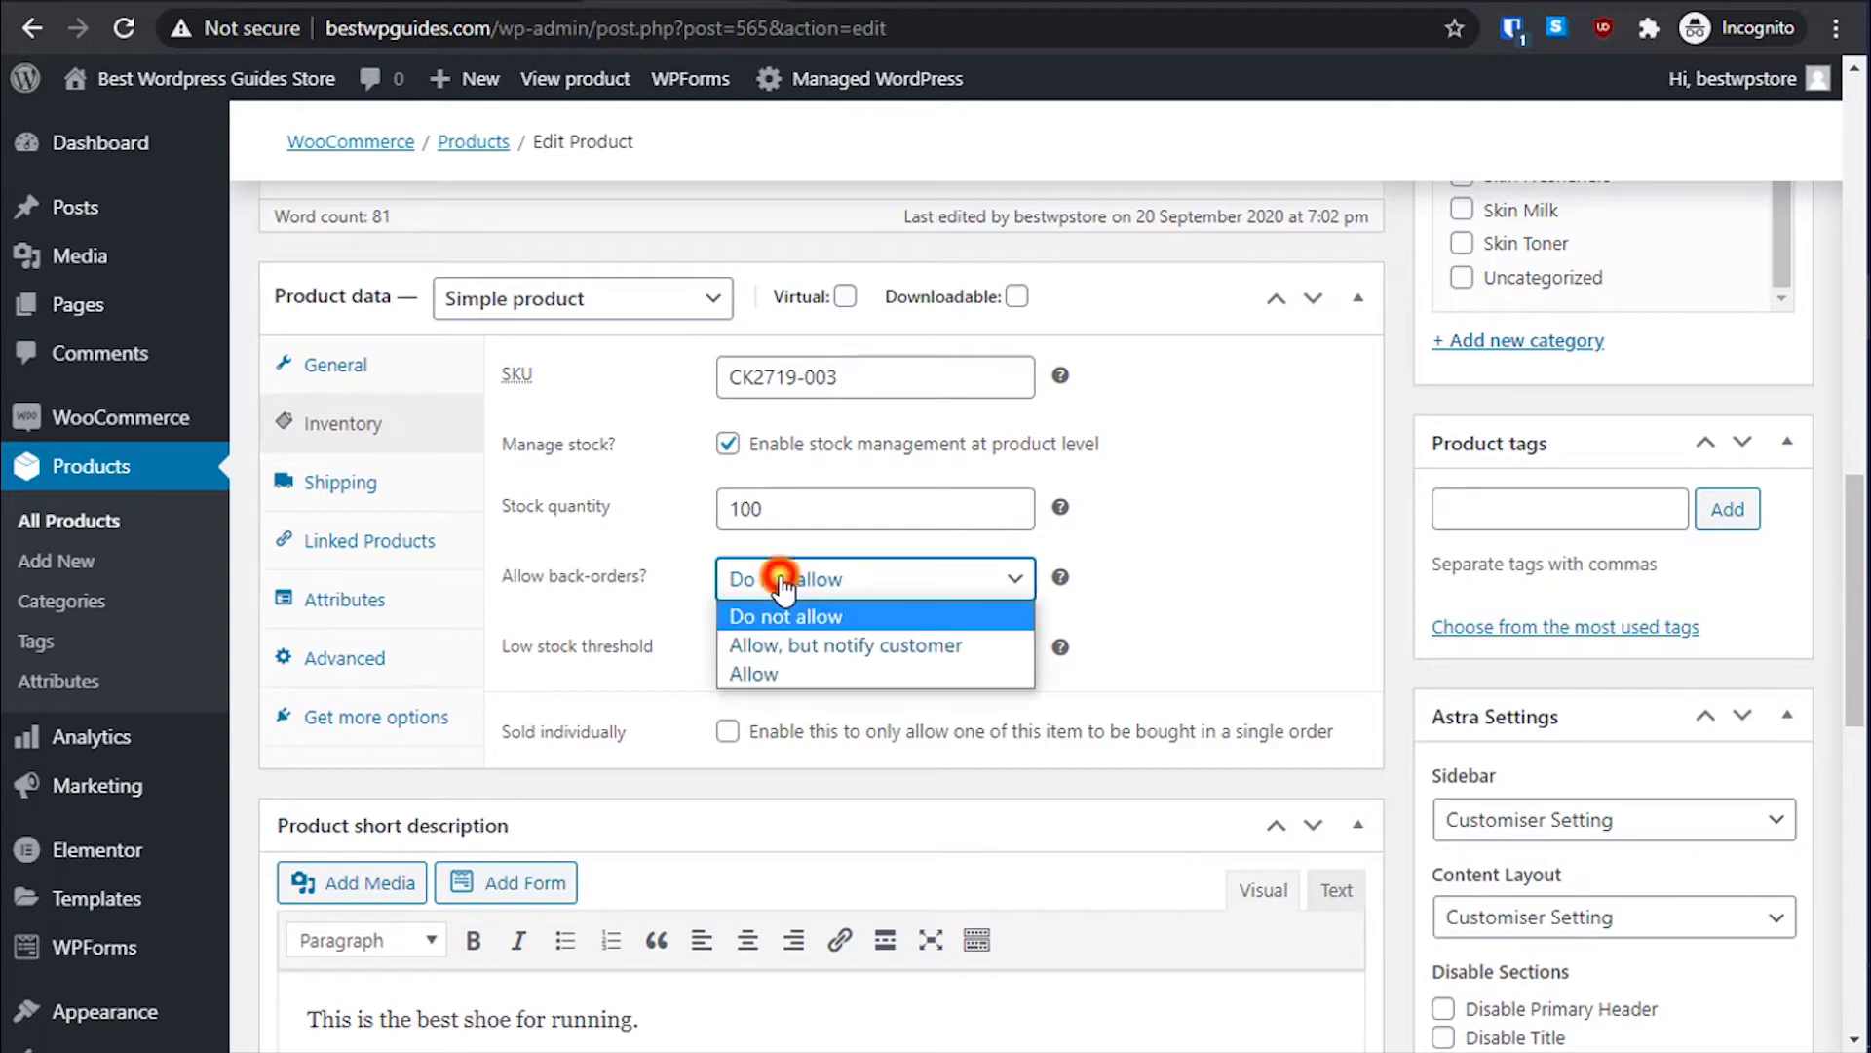
click(895, 668)
click(962, 585)
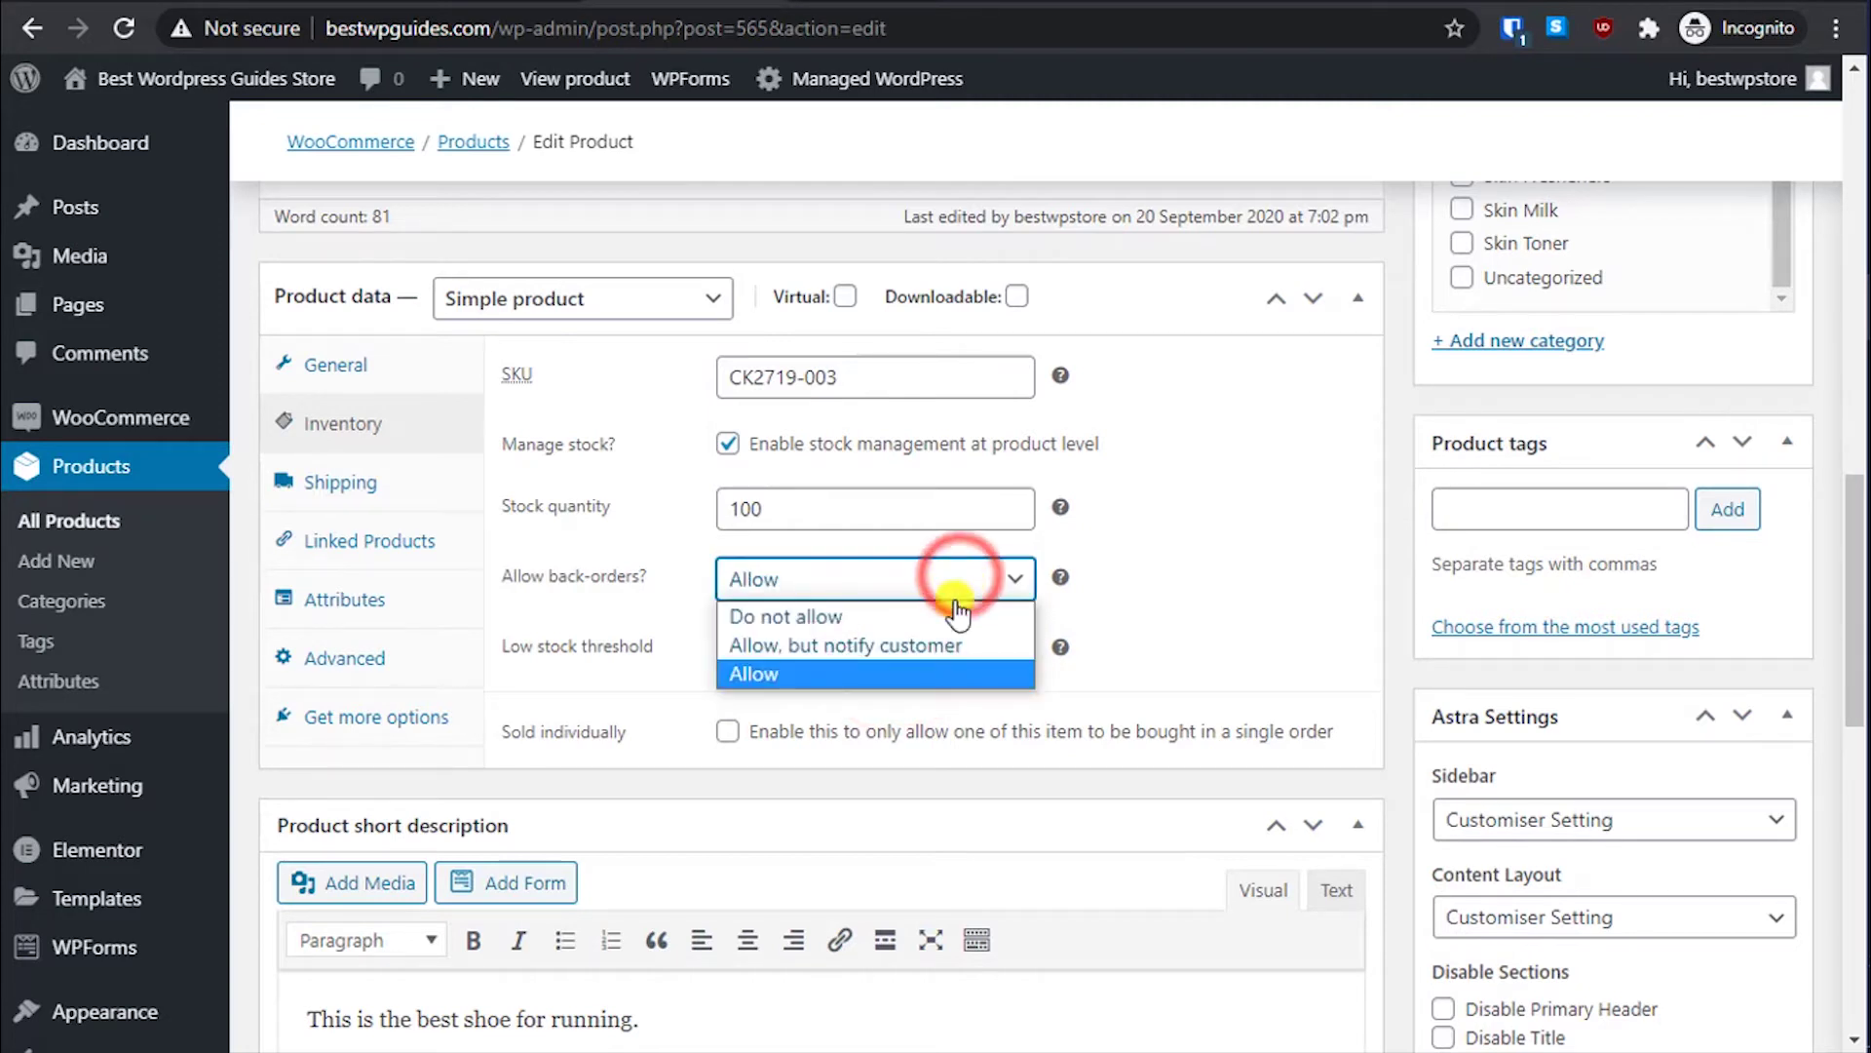
click(928, 669)
click(1212, 547)
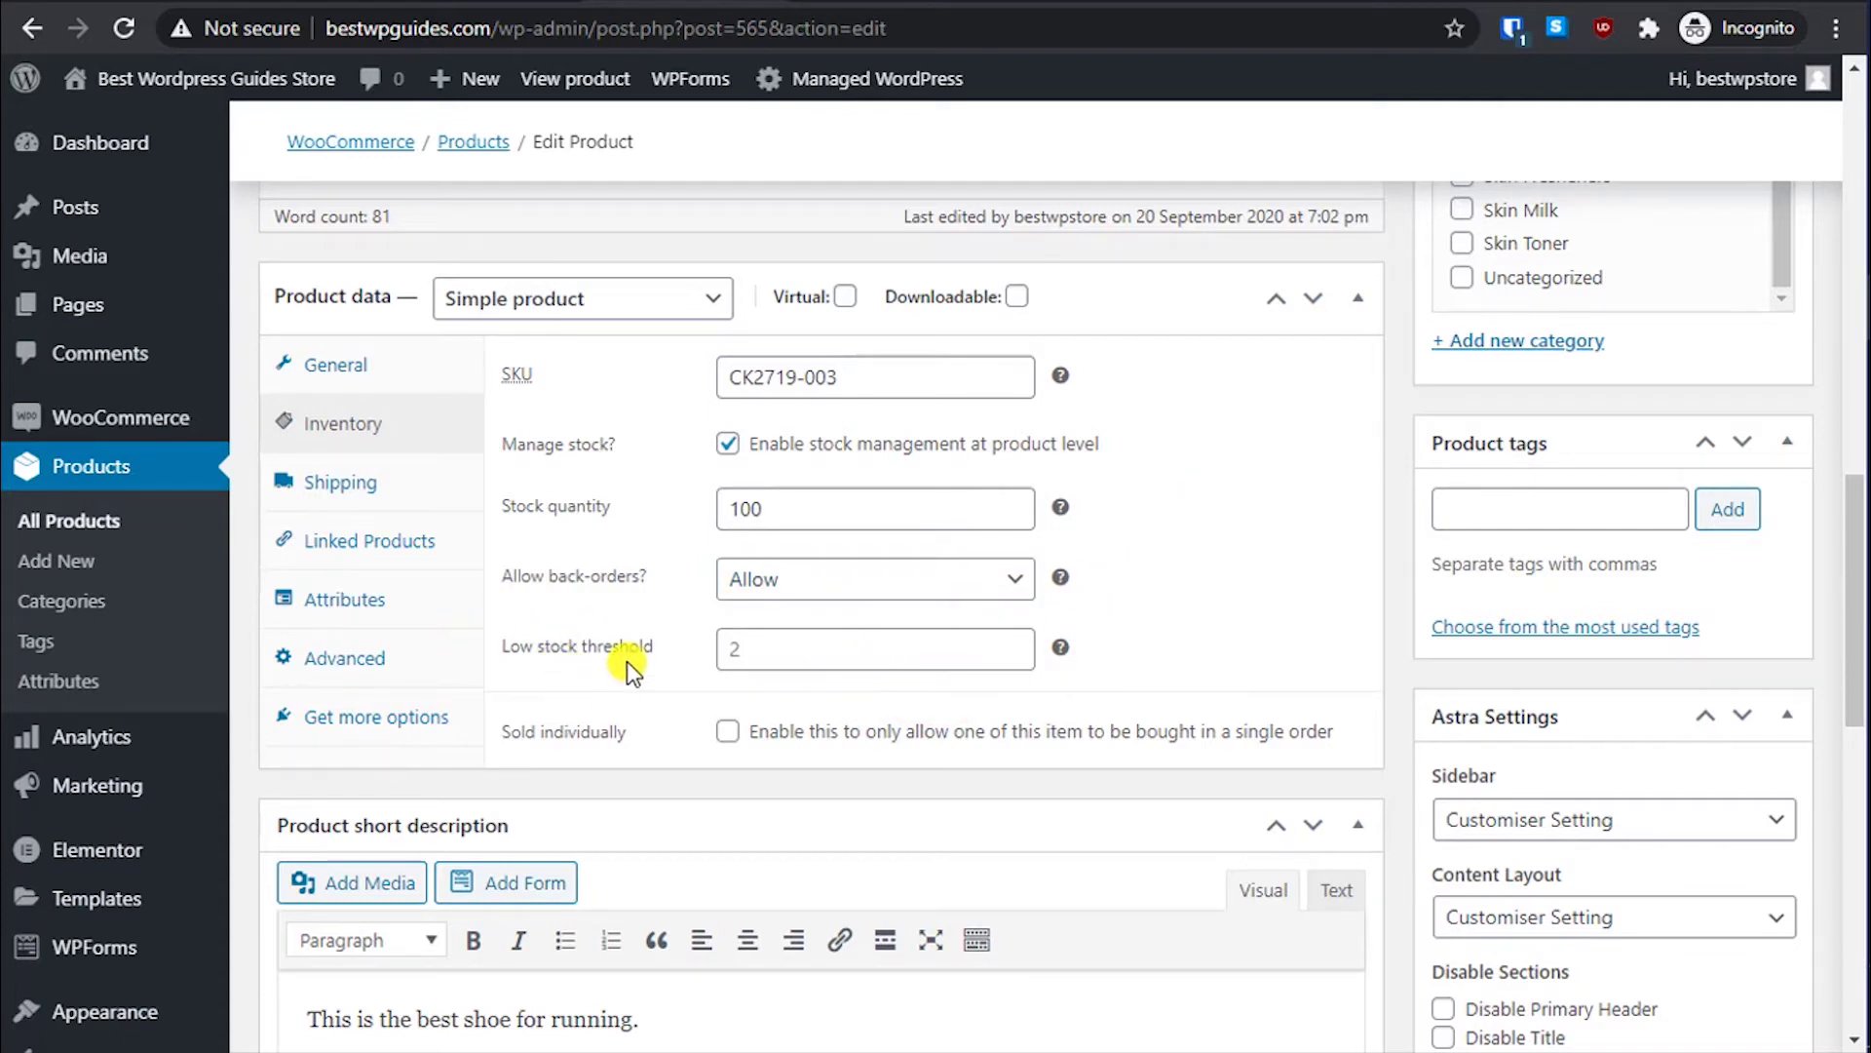
Step: Set the low stock threshold to 20 and enable Sold individually to limit each order to one item
click(780, 649)
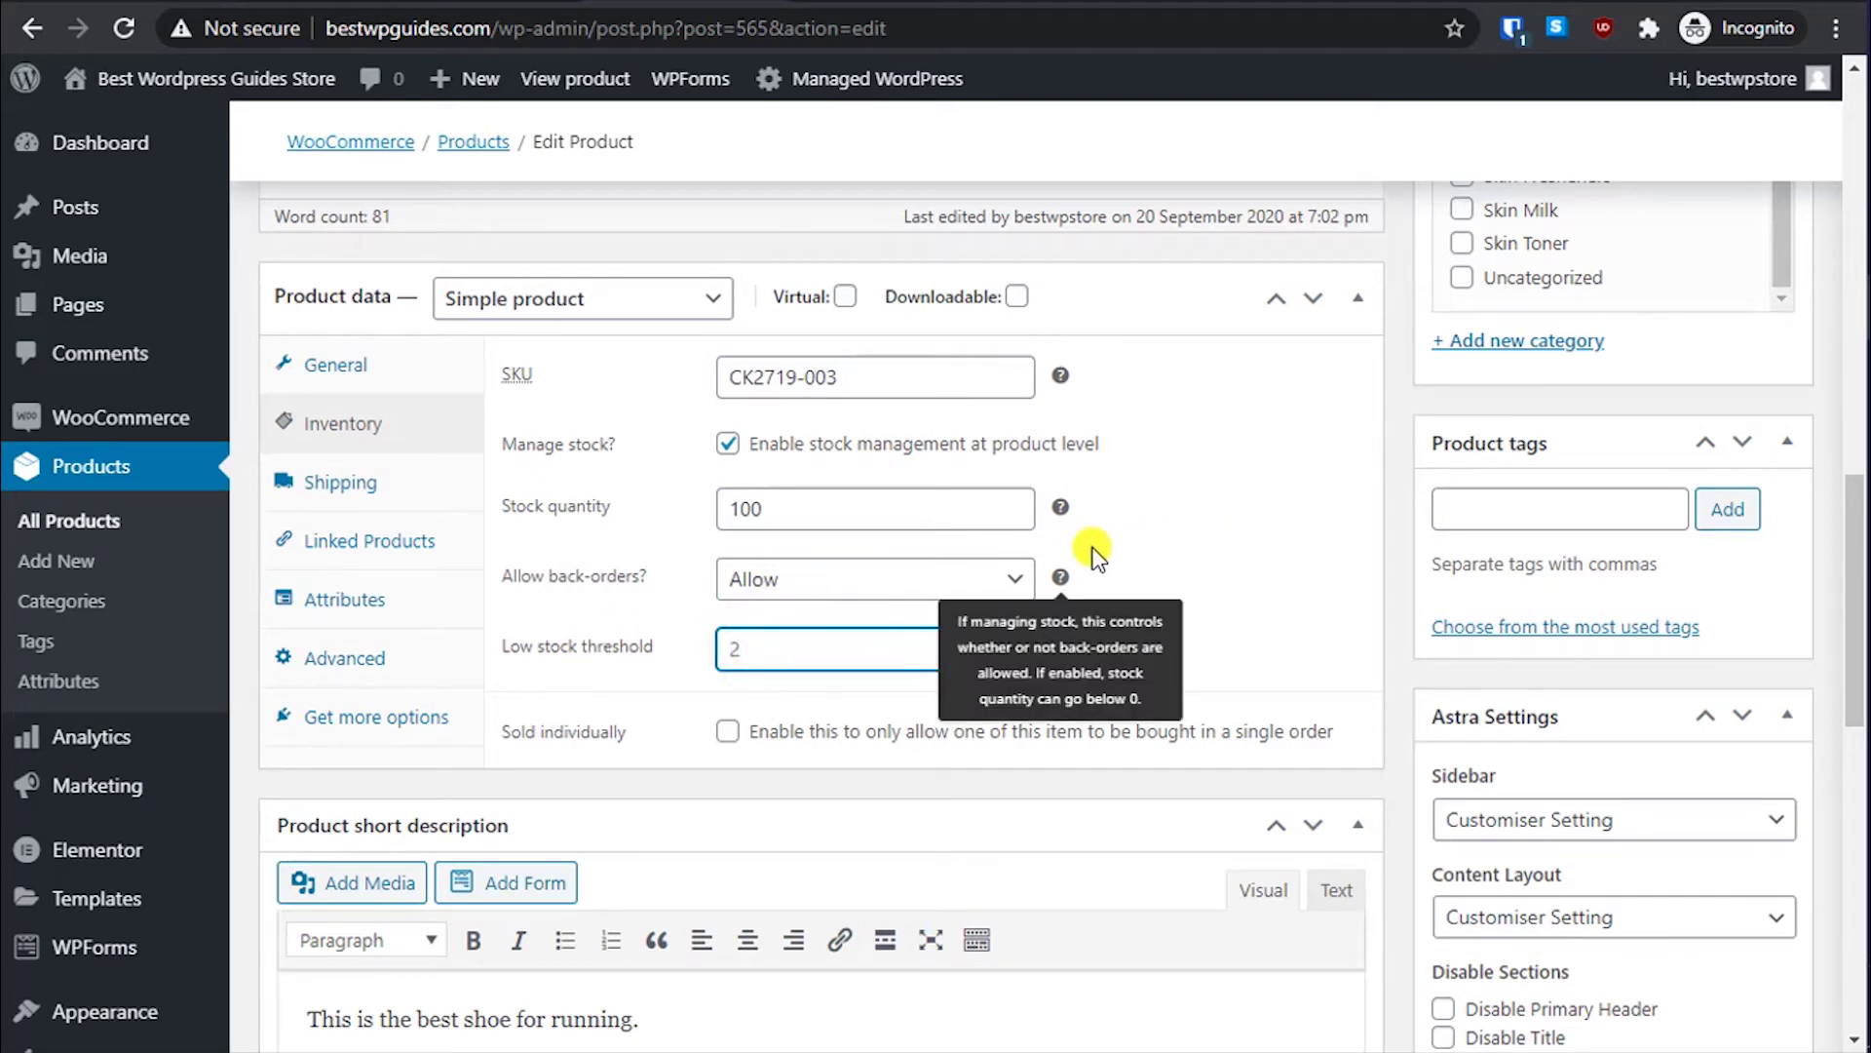
text(20)
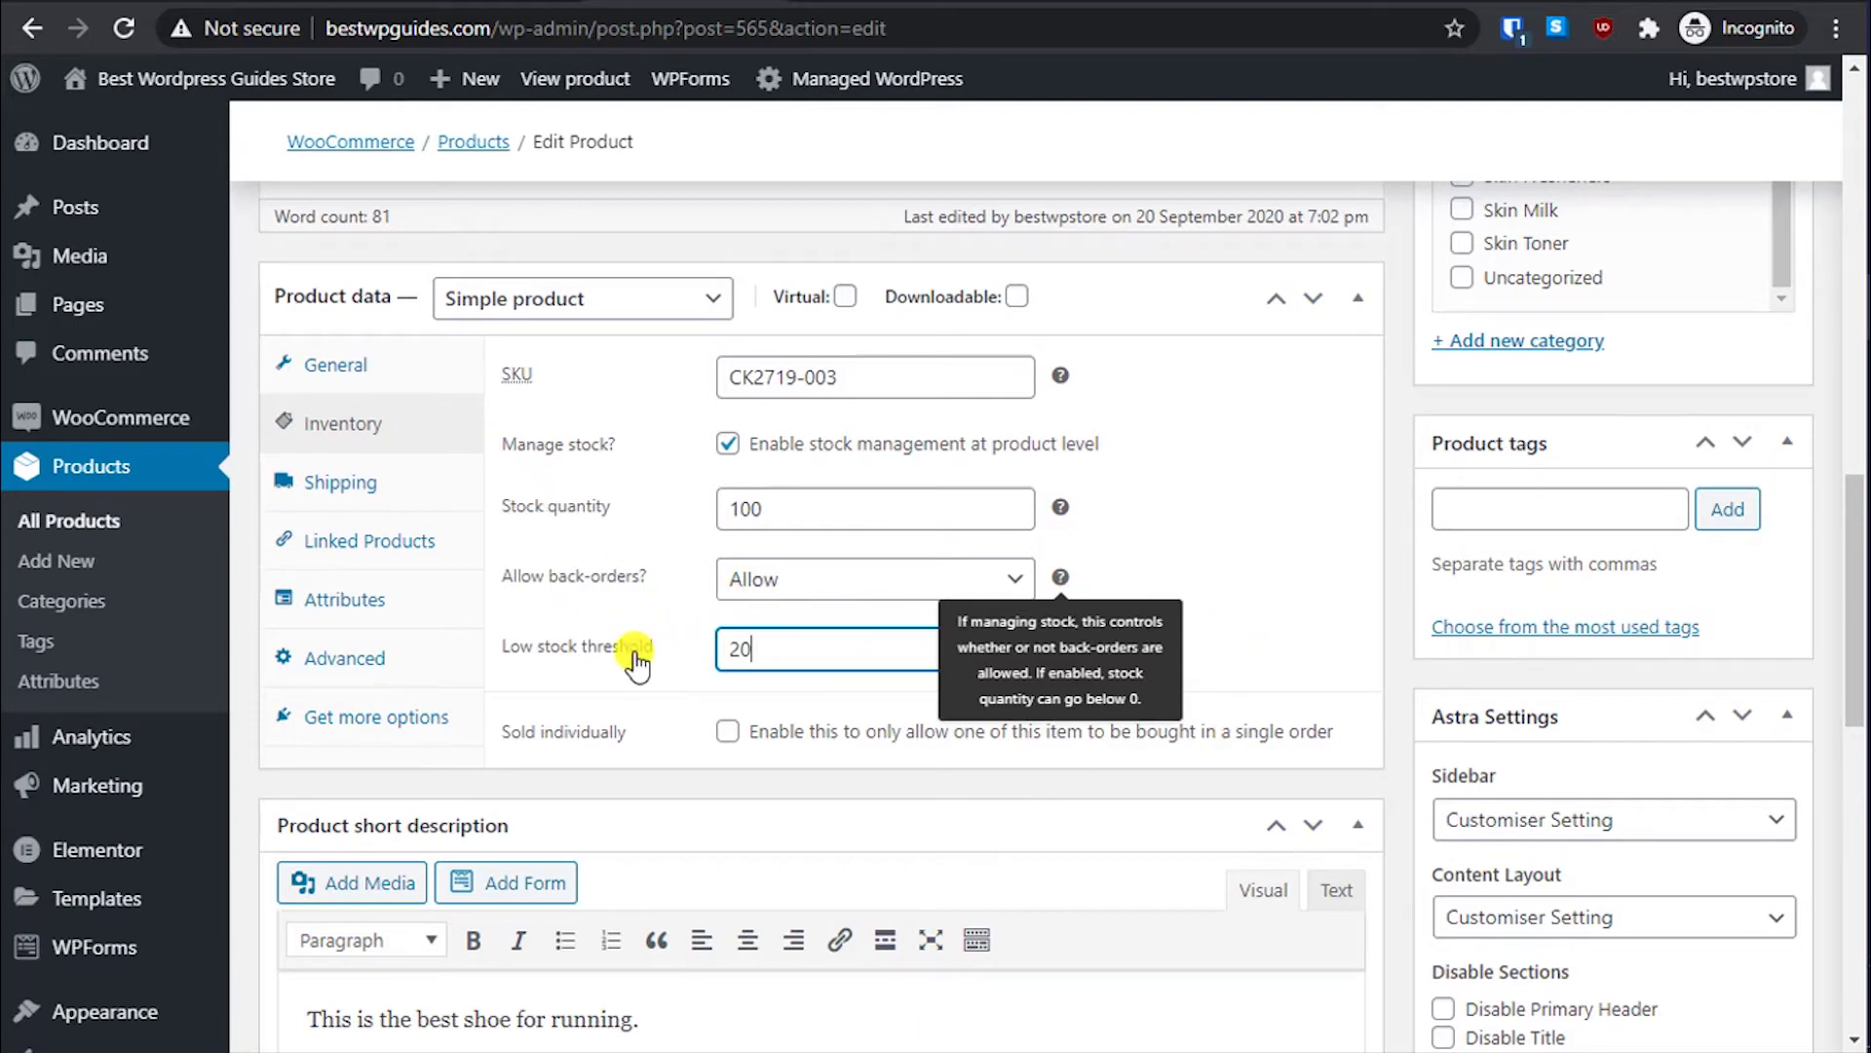
click(1230, 604)
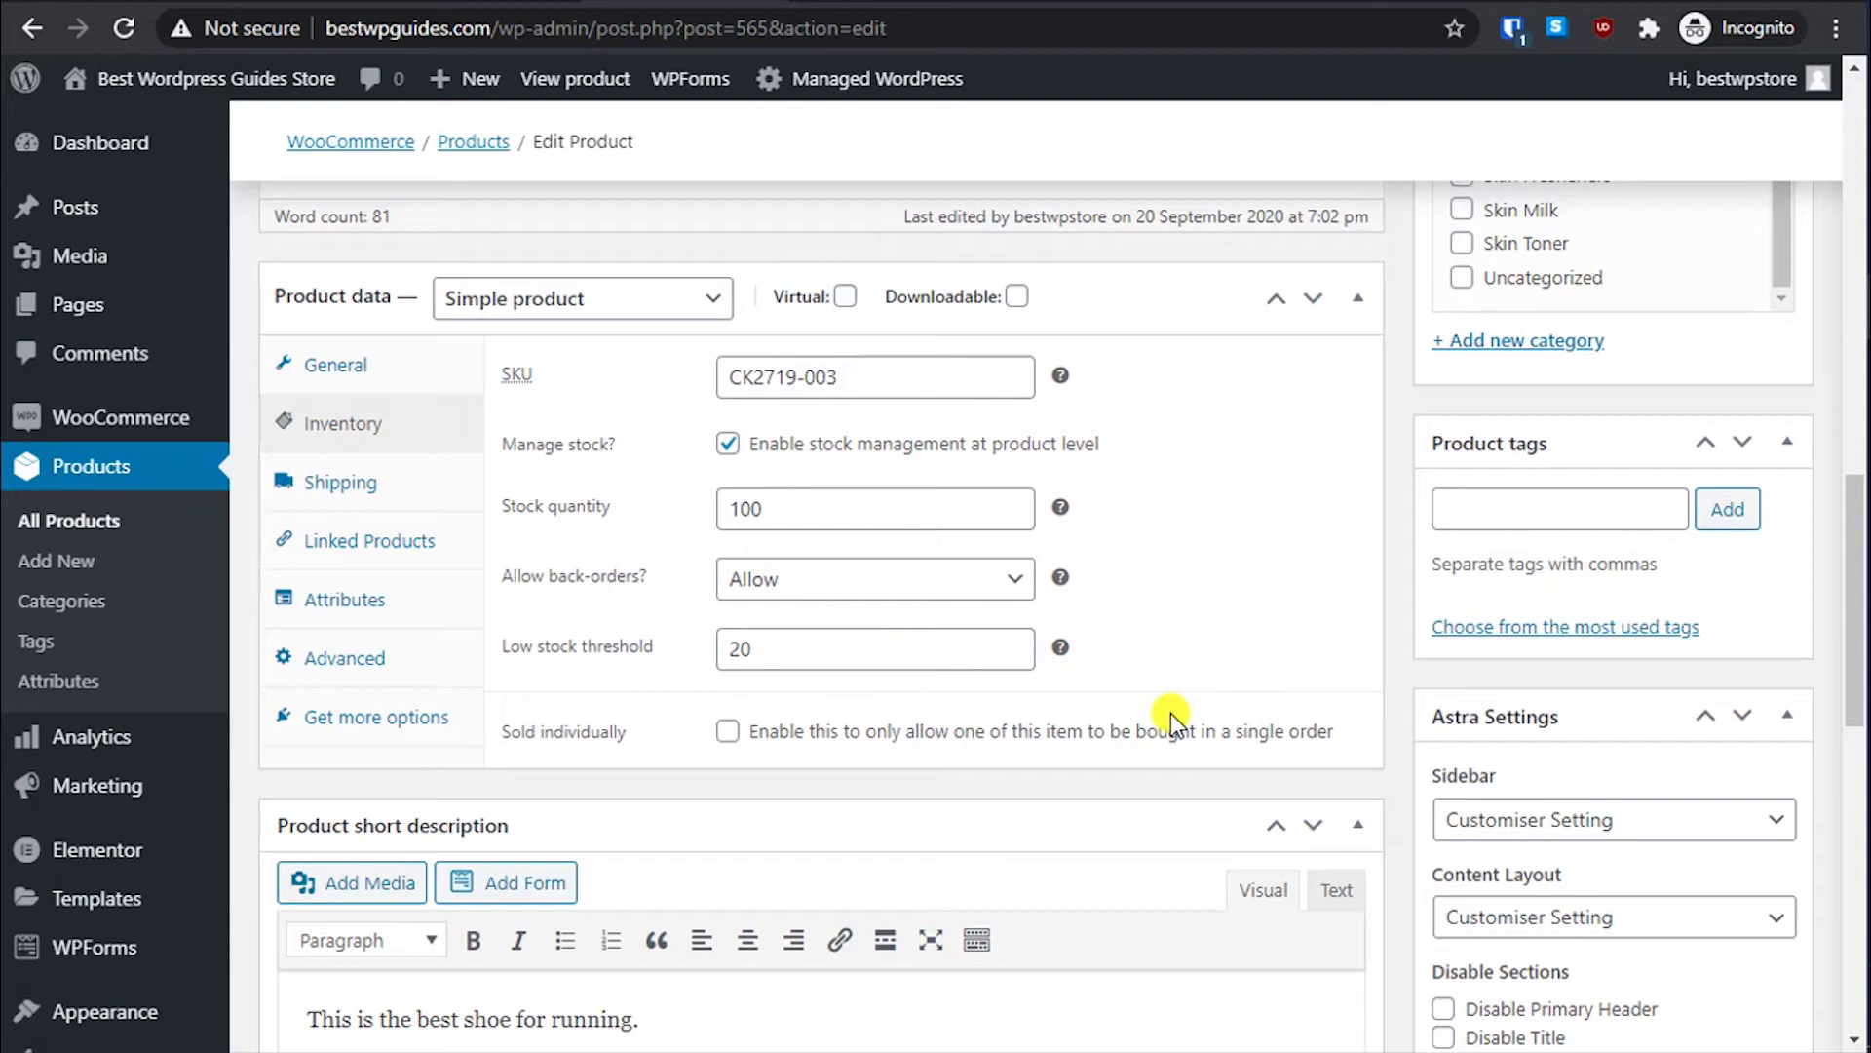
click(729, 733)
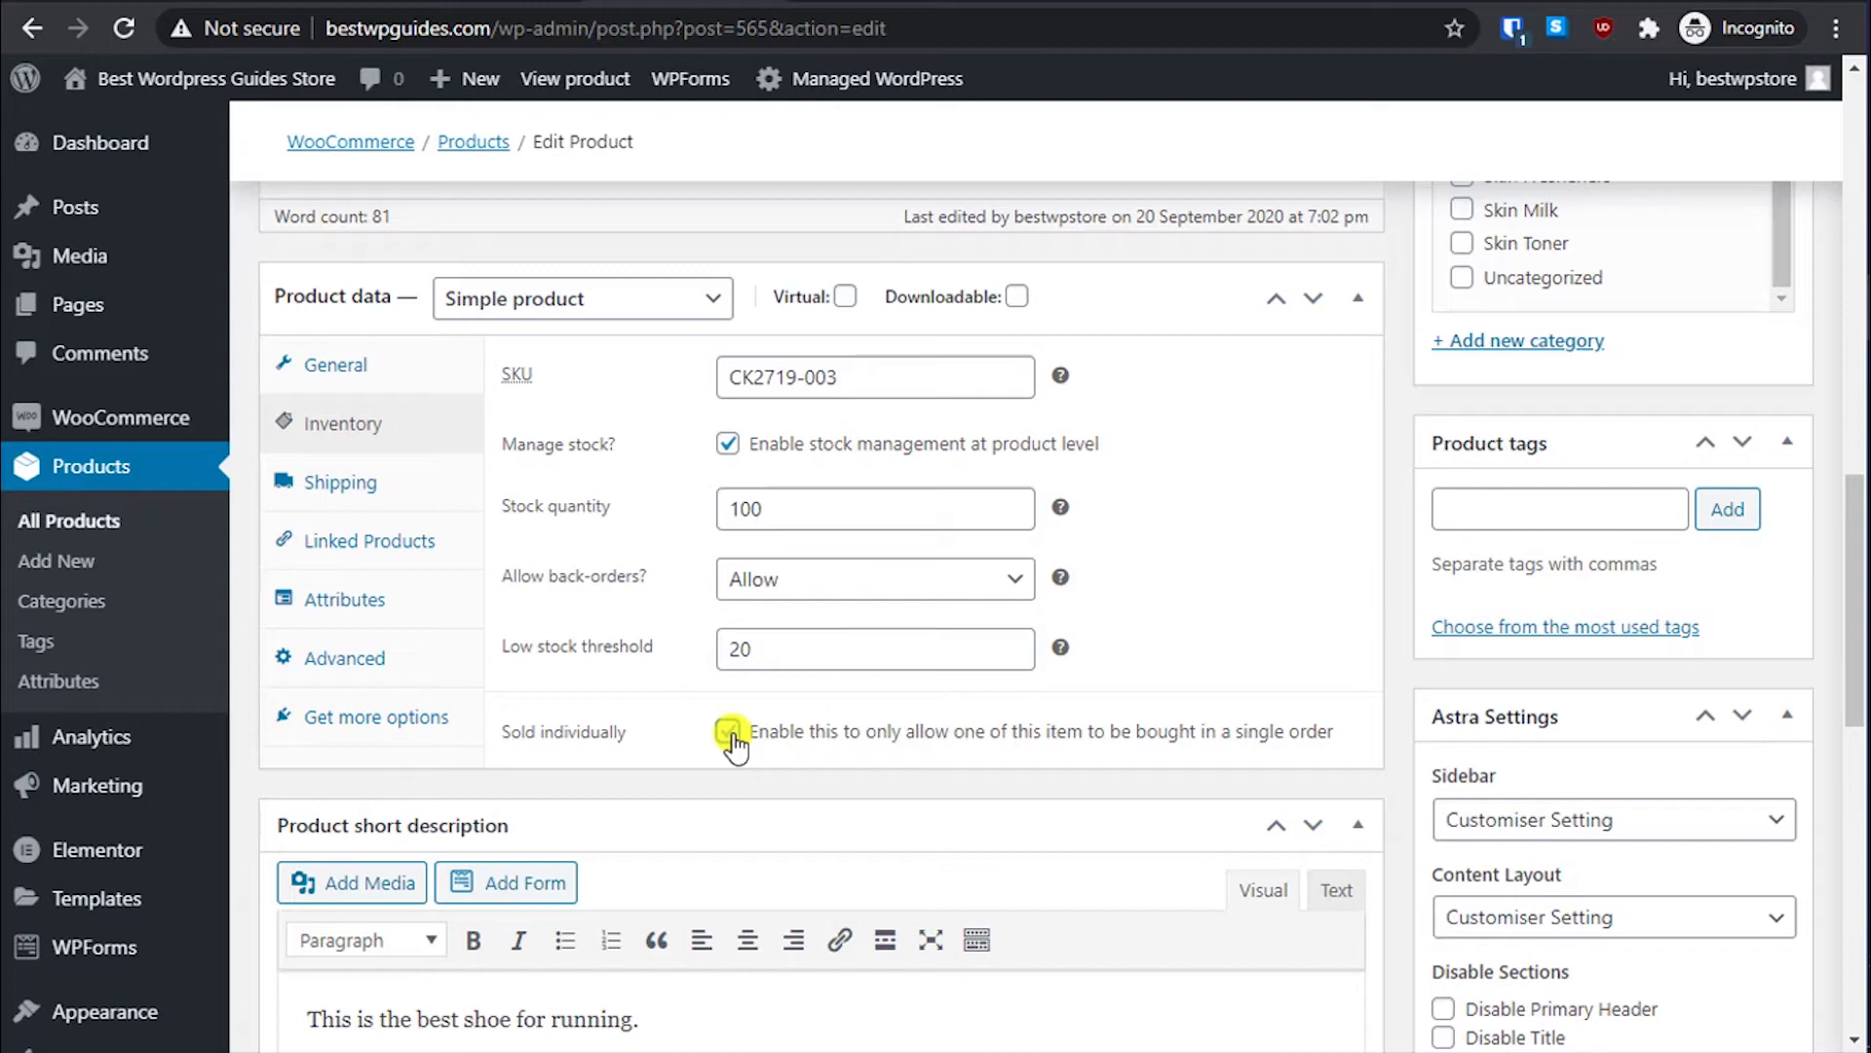
click(729, 733)
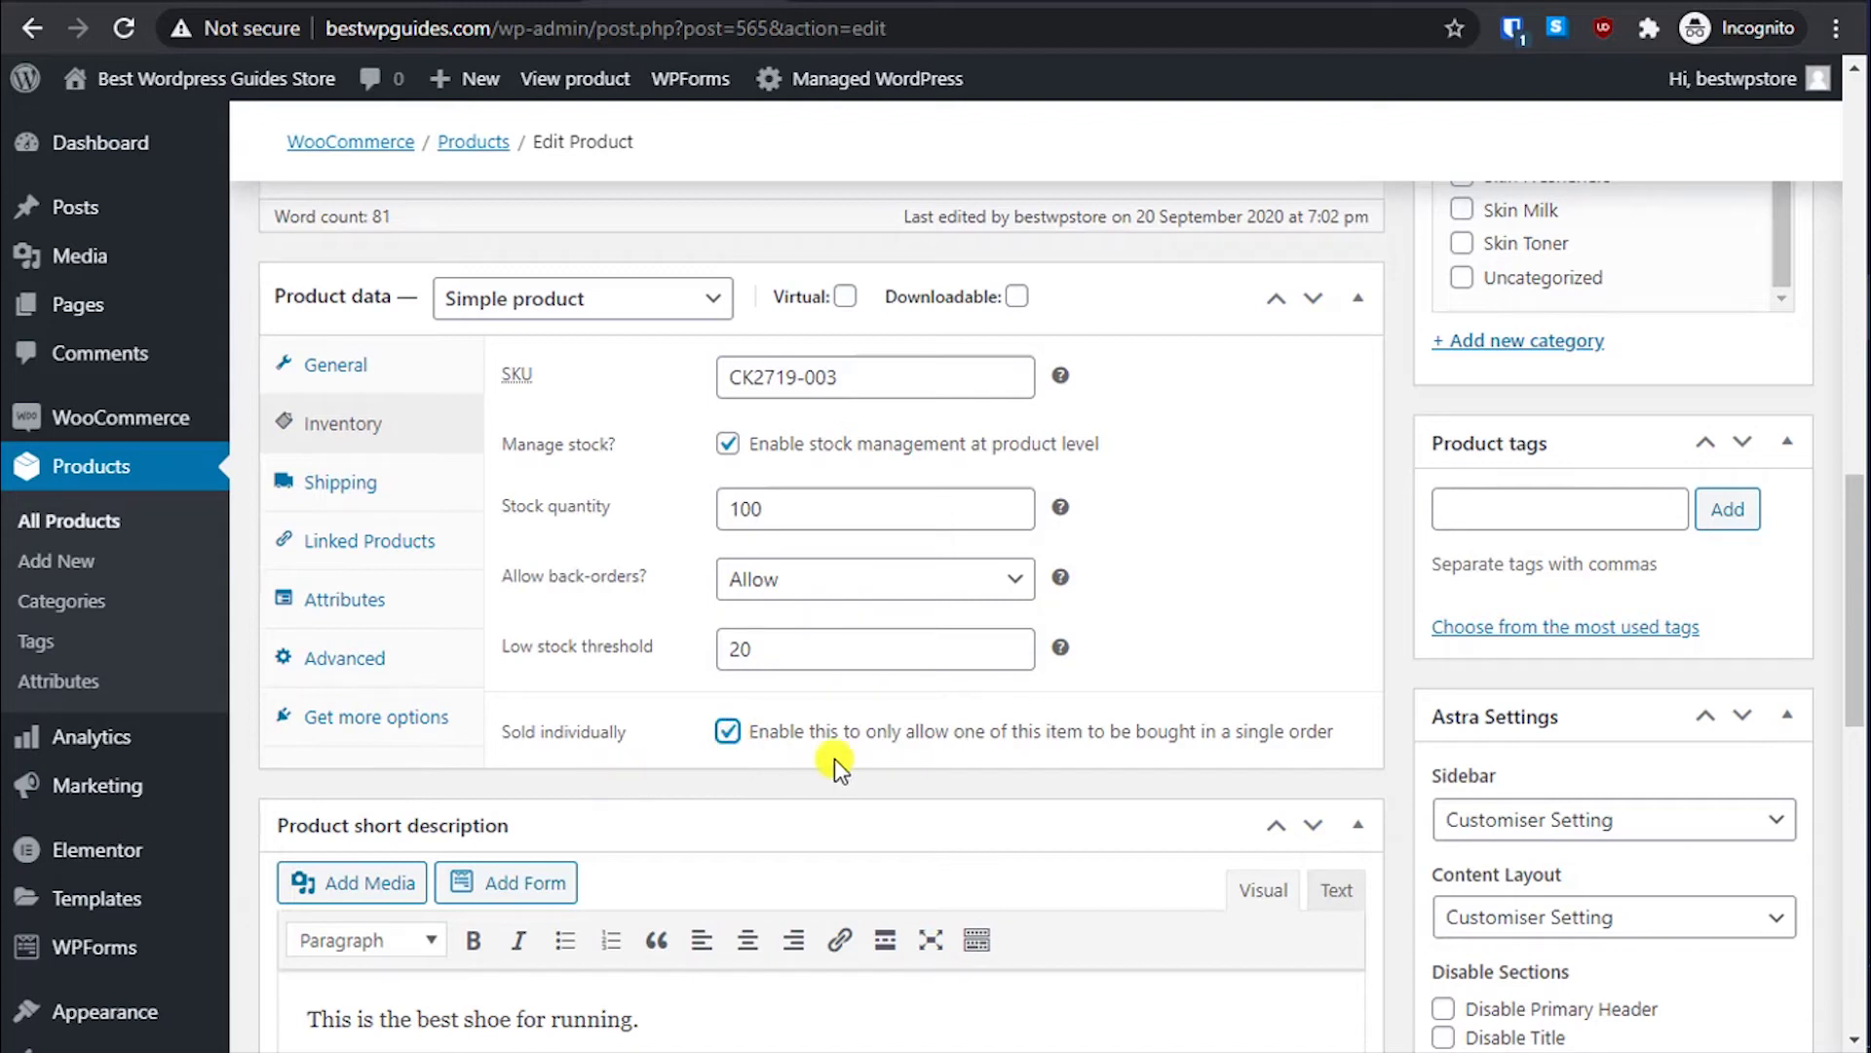
Step: Update the Nike Shoe product with its inventory settings and reload its storefront page
scroll(770, 760, down, 4)
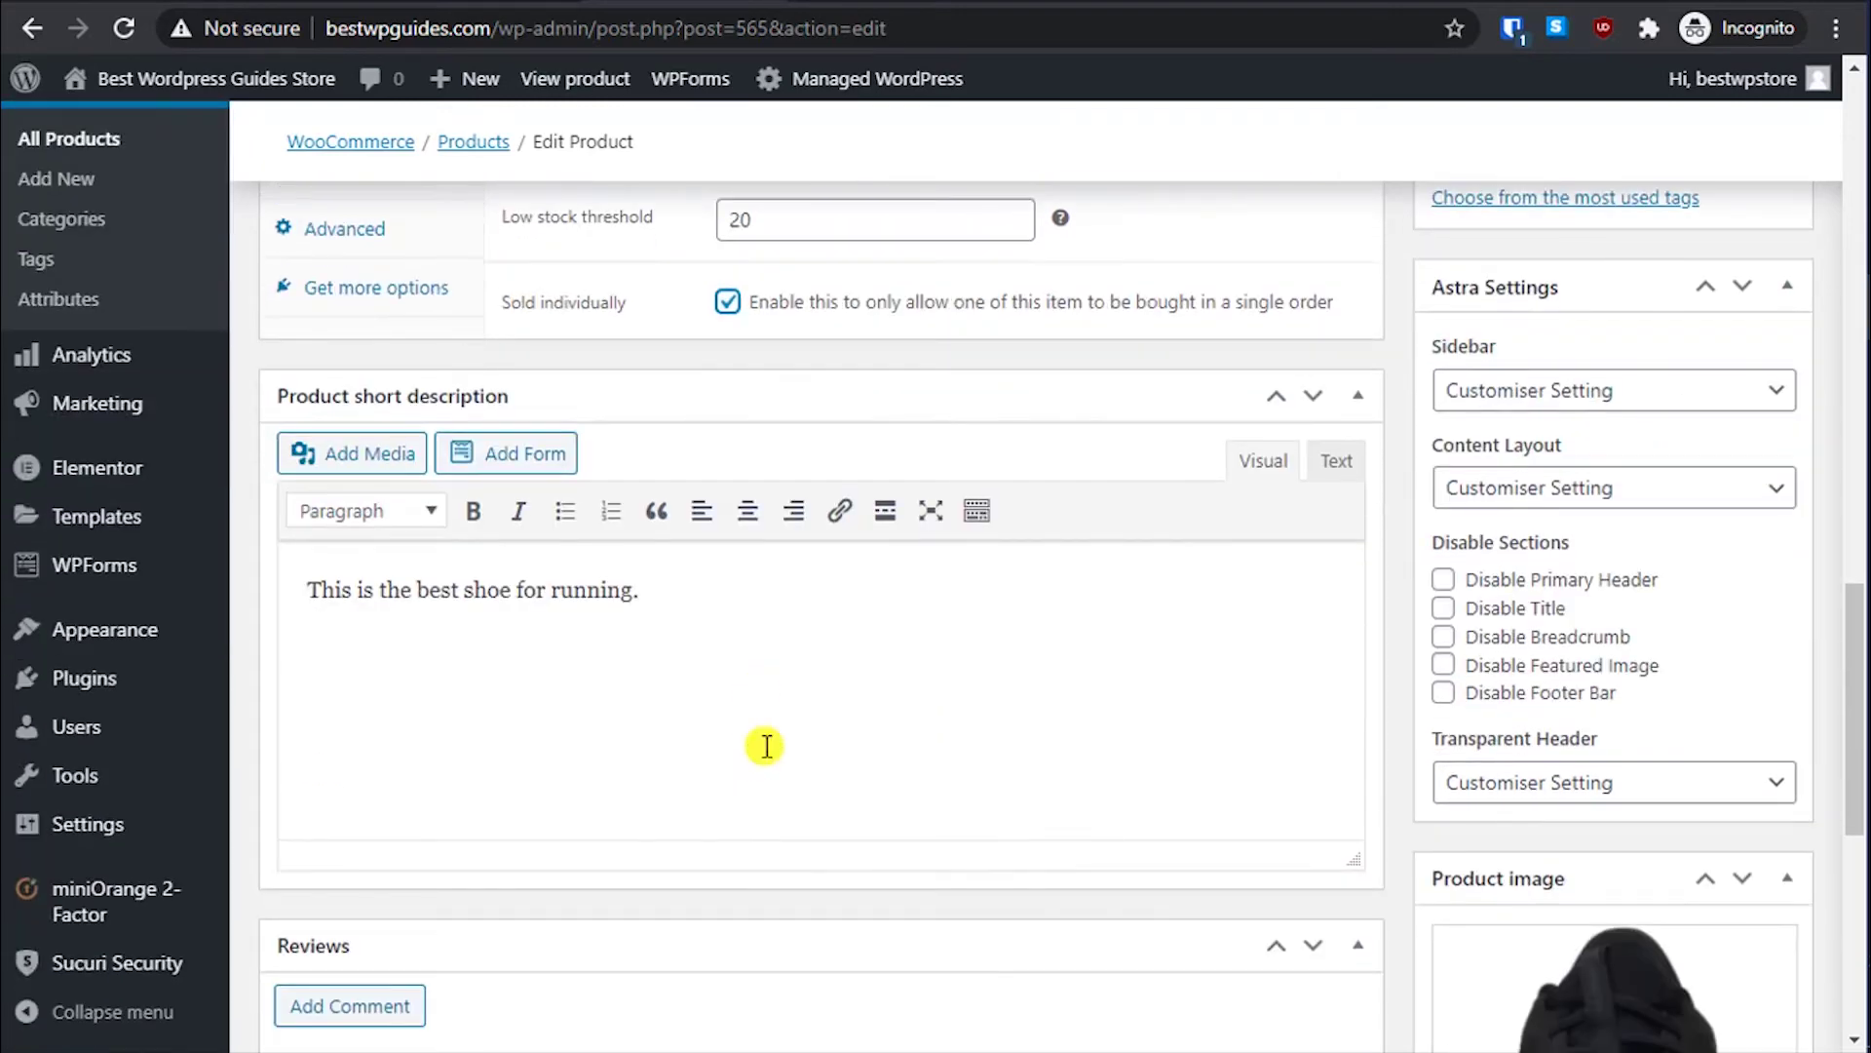
scroll(756, 752, up, 10)
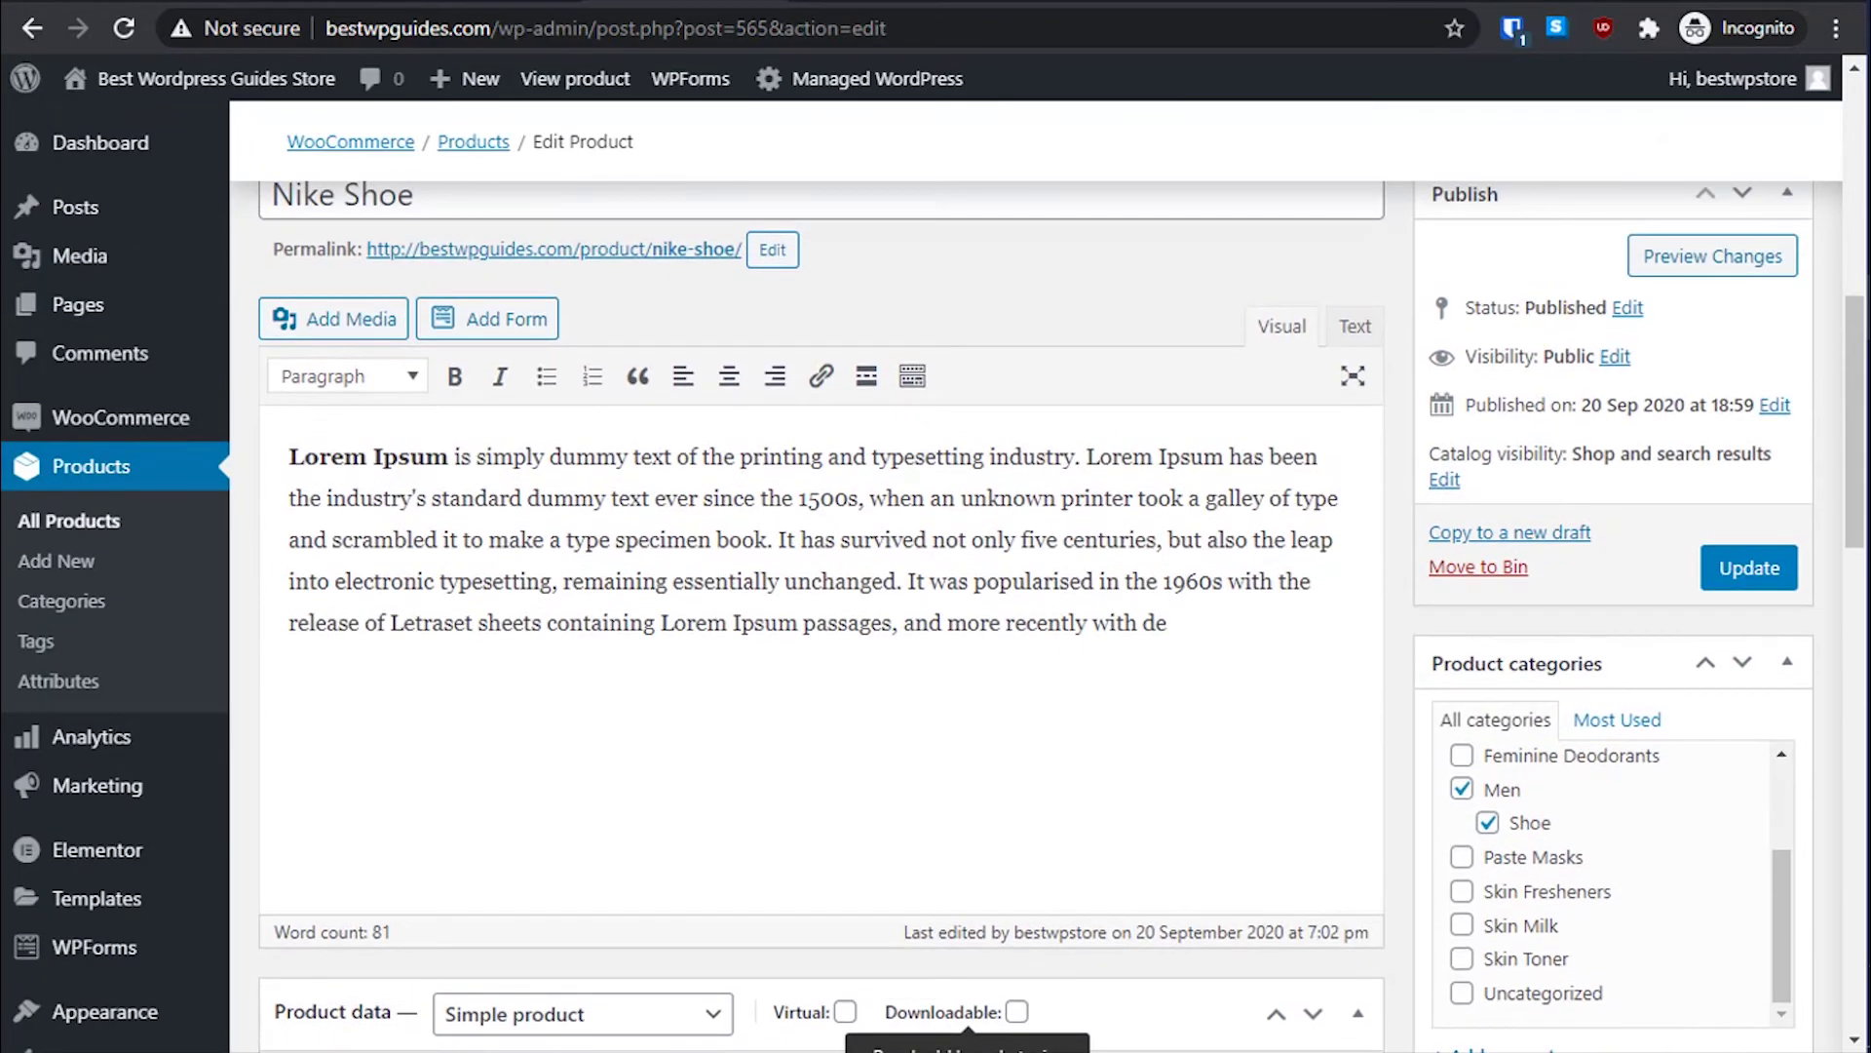
click(1787, 567)
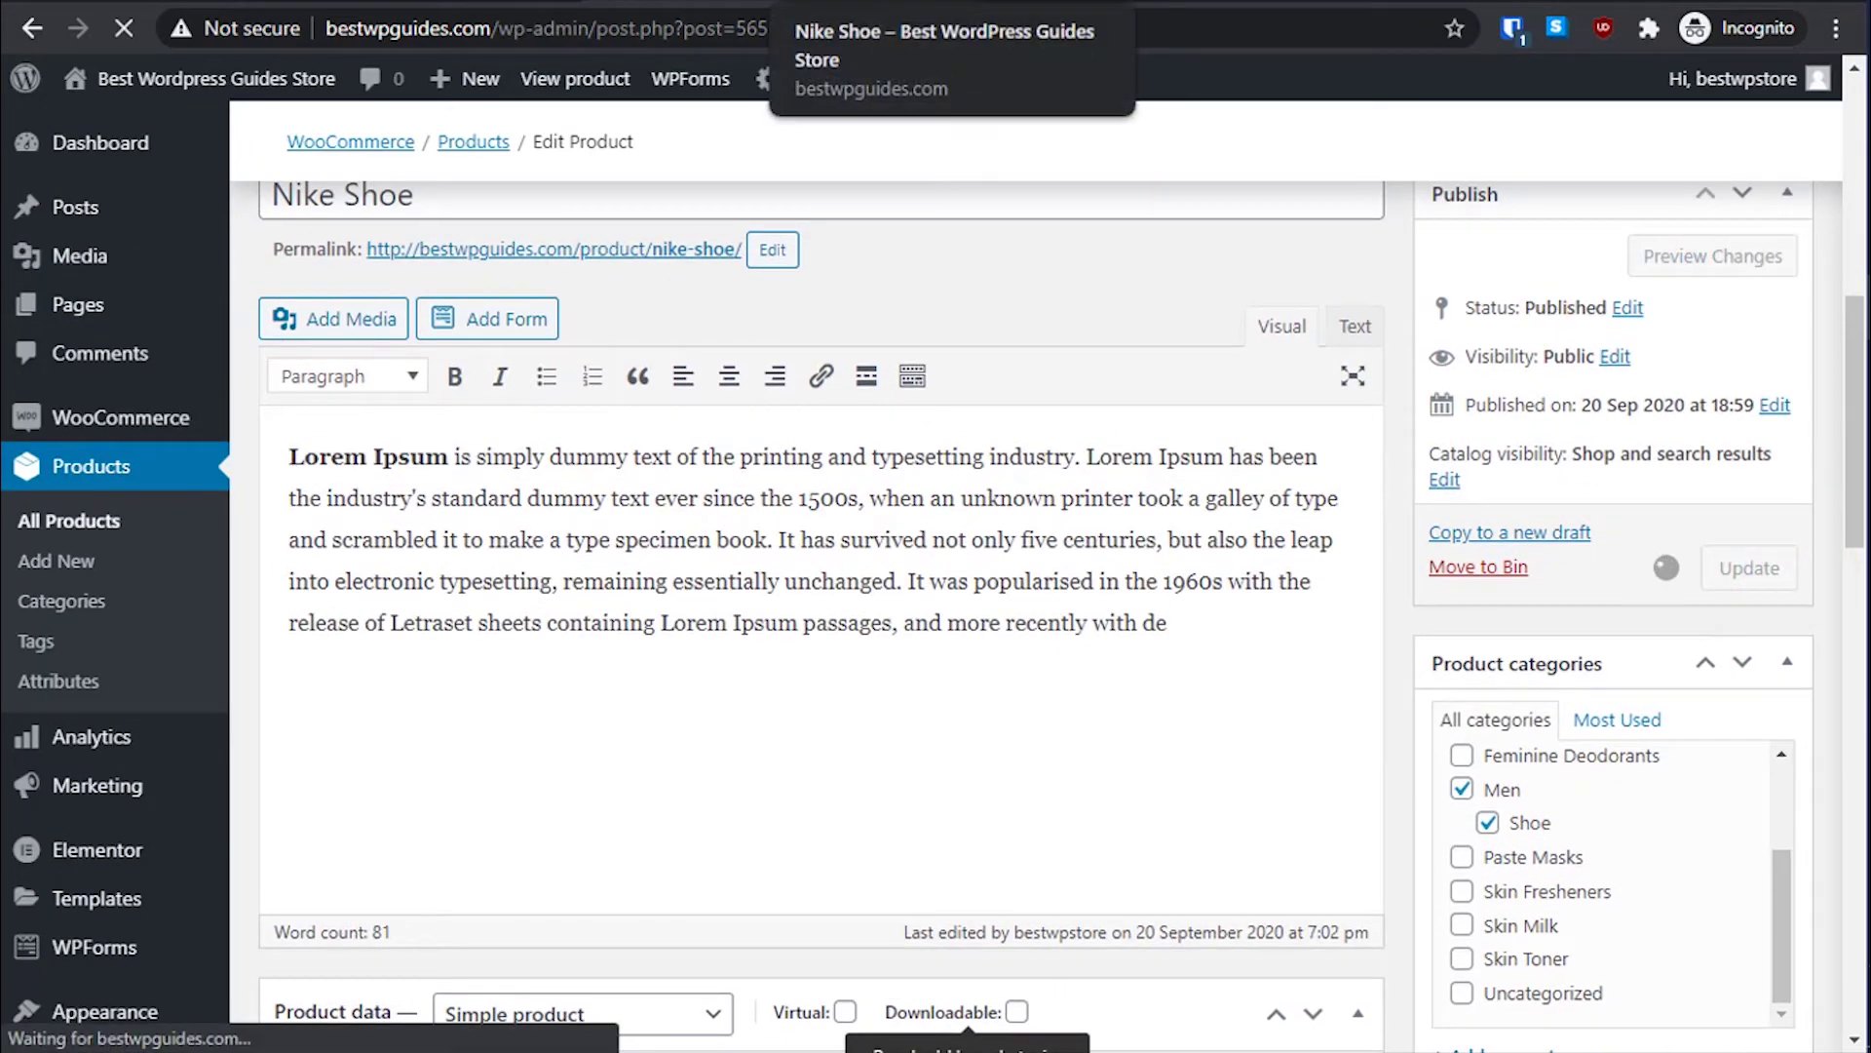
click(858, 3)
click(124, 27)
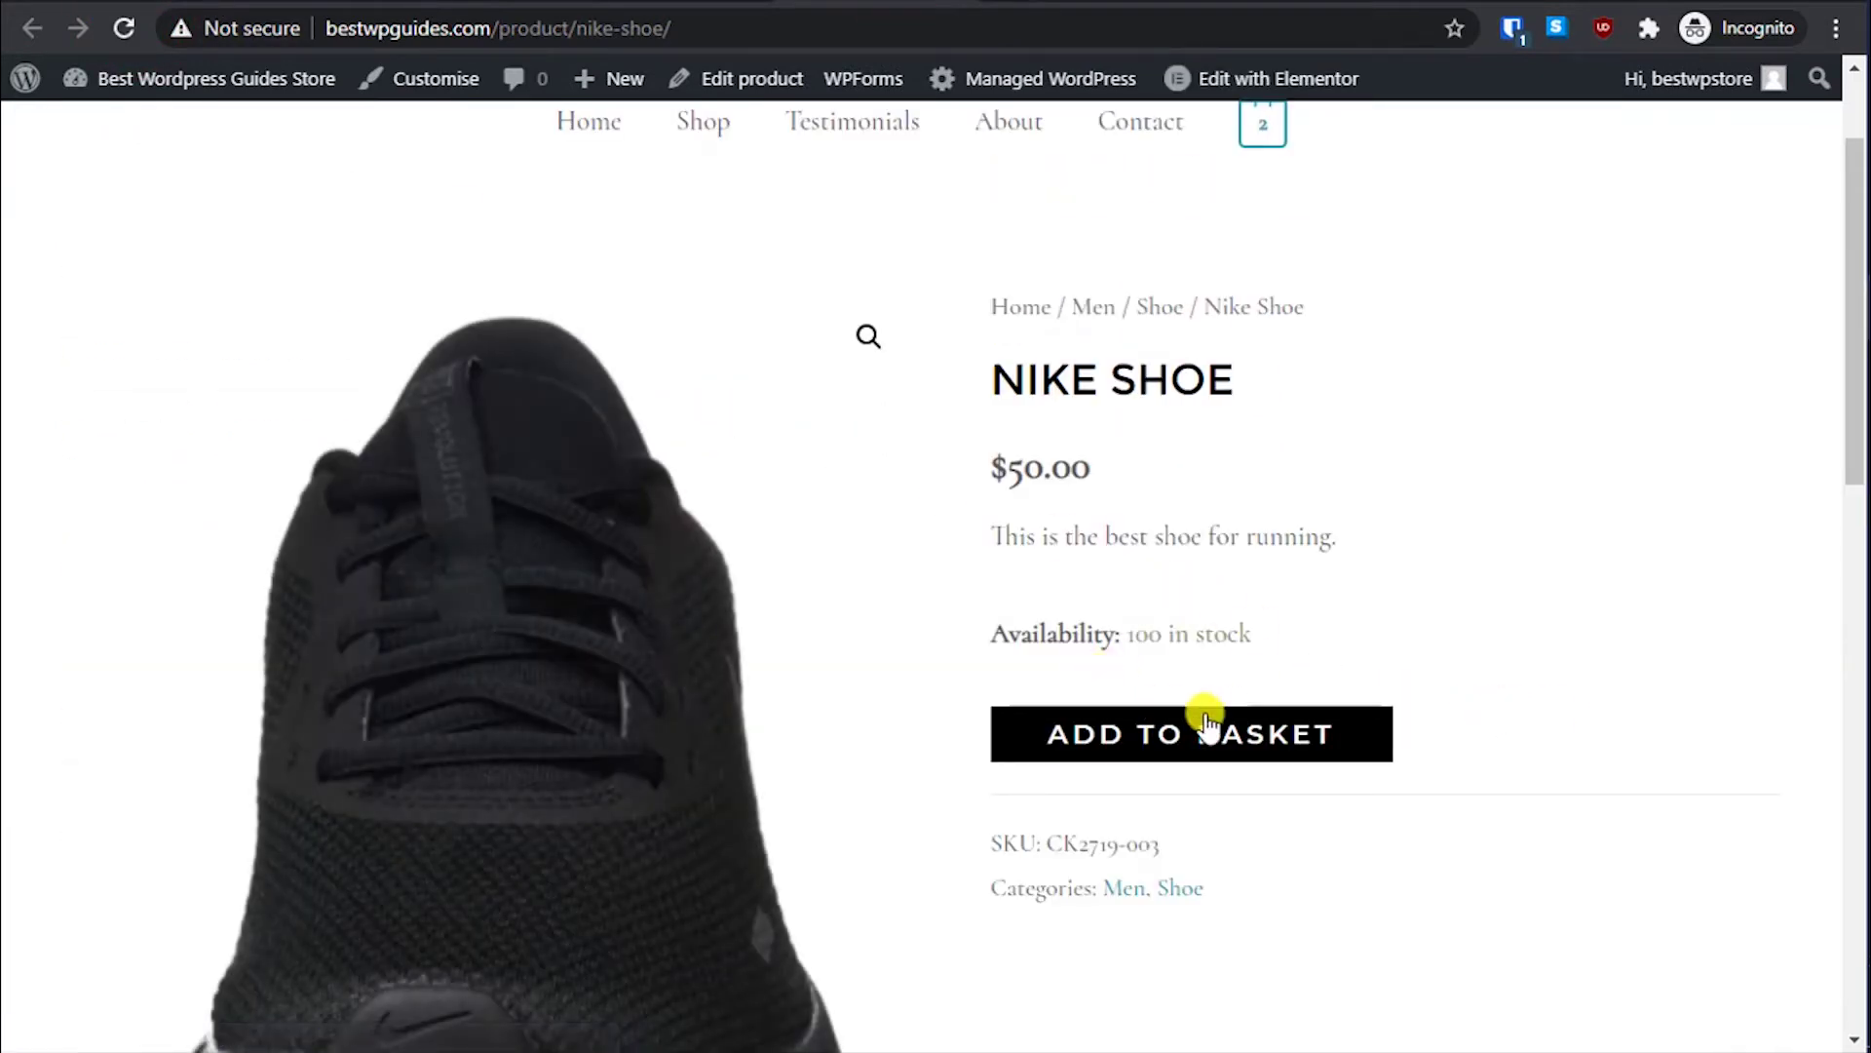
Step: Add the Nike Shoe to the basket from its storefront page and return to the product details
click(1219, 733)
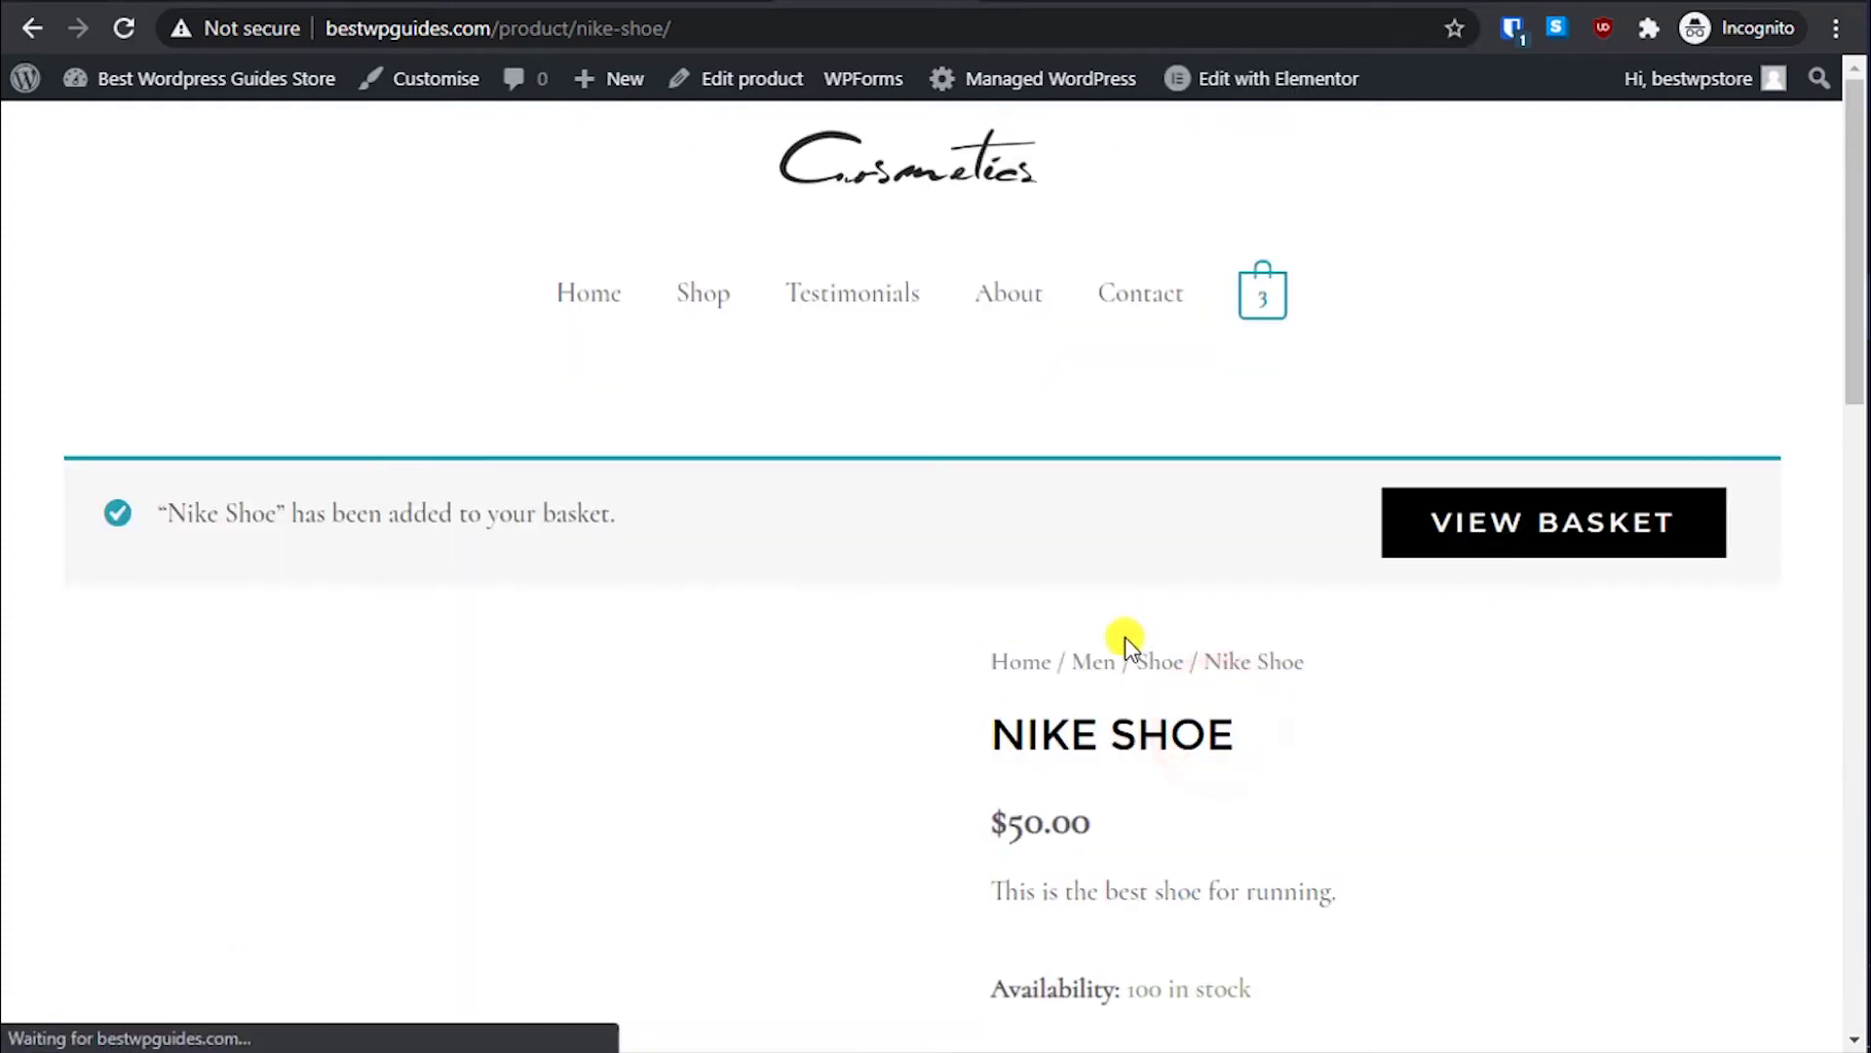
scroll(710, 539, down, 3)
scroll(1066, 488, down, 1)
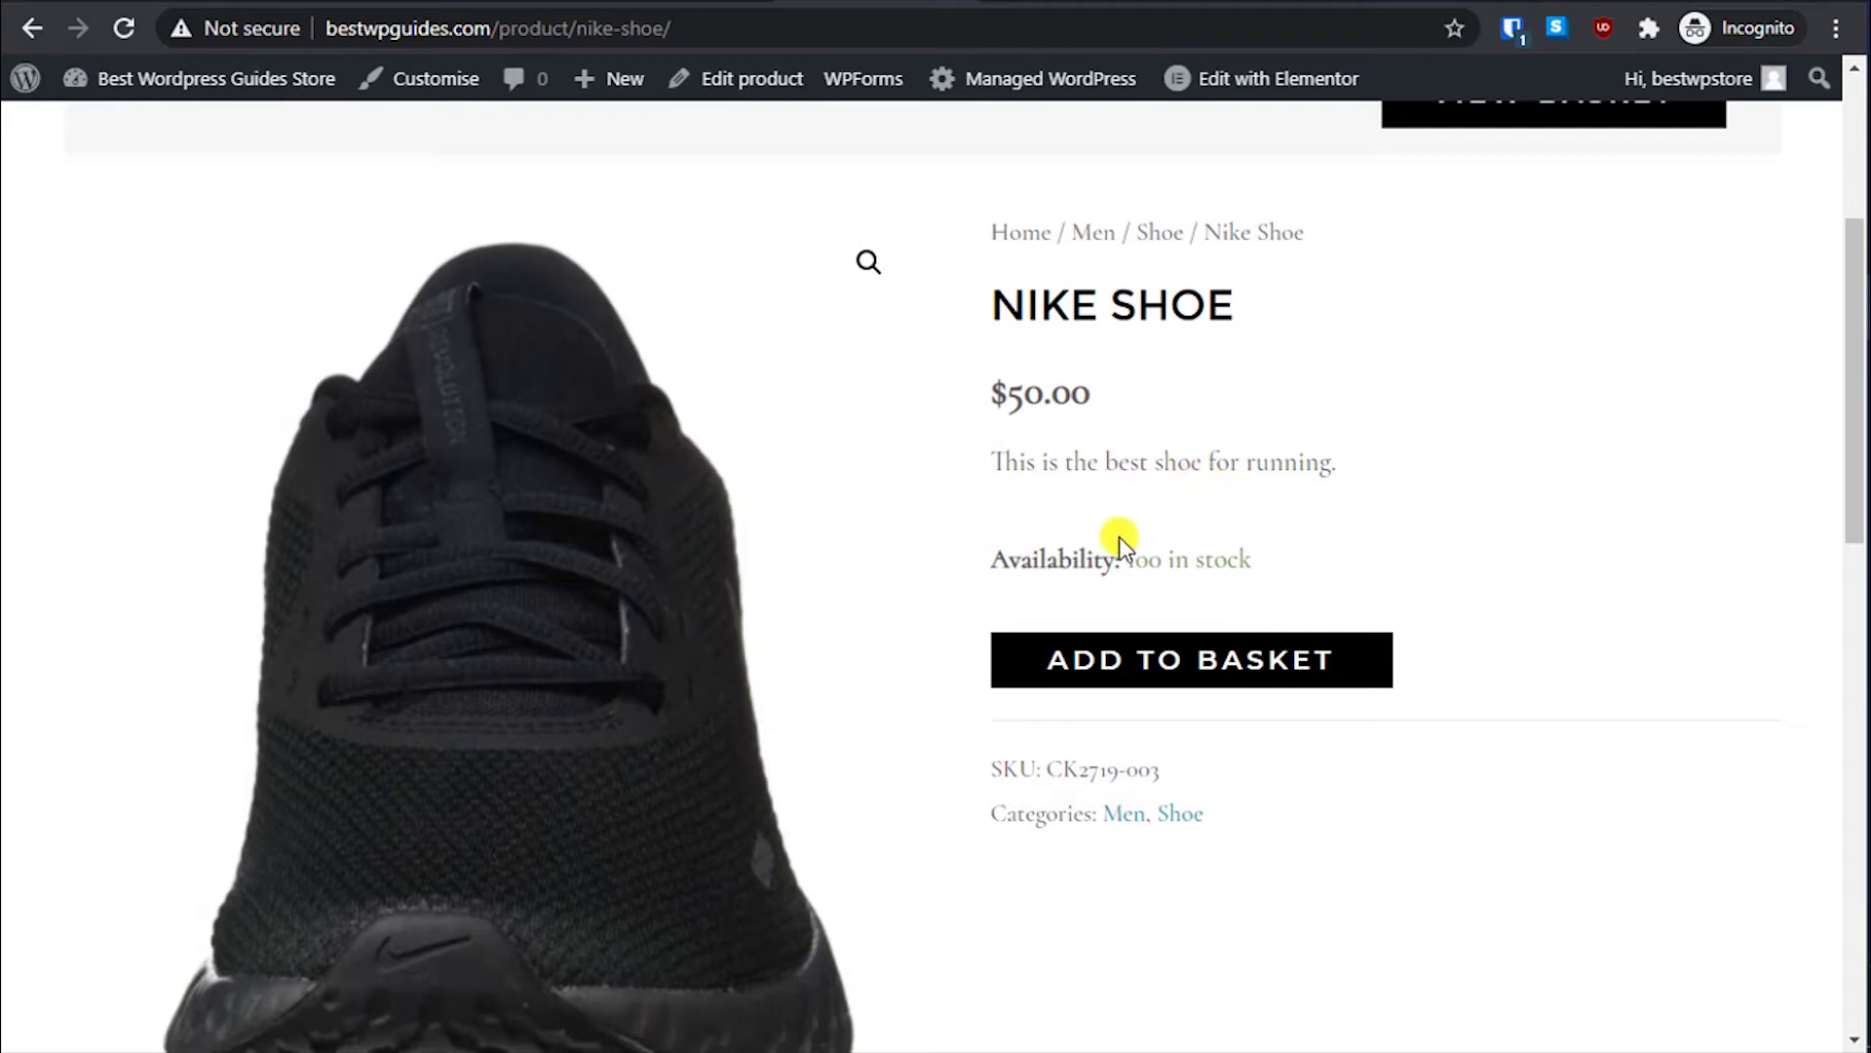
Step: Examine the Nike Shoe's availability, SKU, categories and description on its storefront page
drag(1059, 557, 1169, 558)
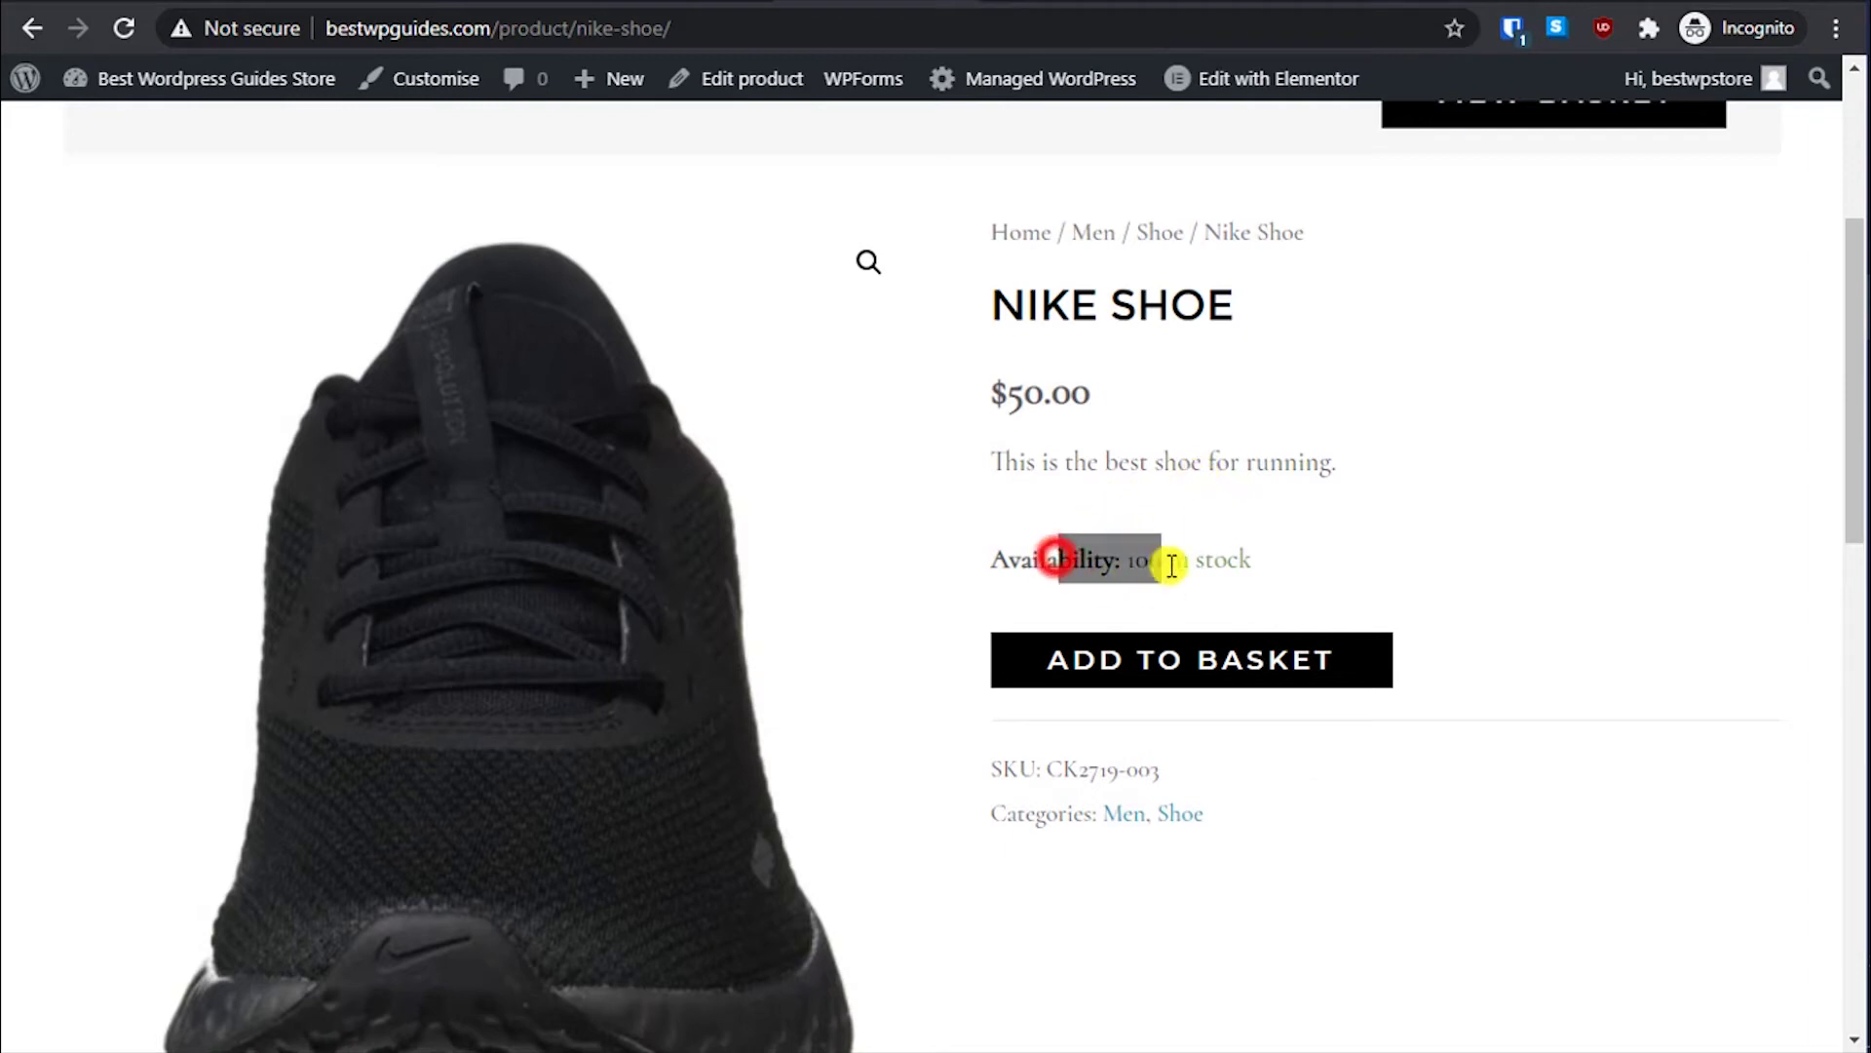
click(1311, 581)
scroll(1211, 571, down, 4)
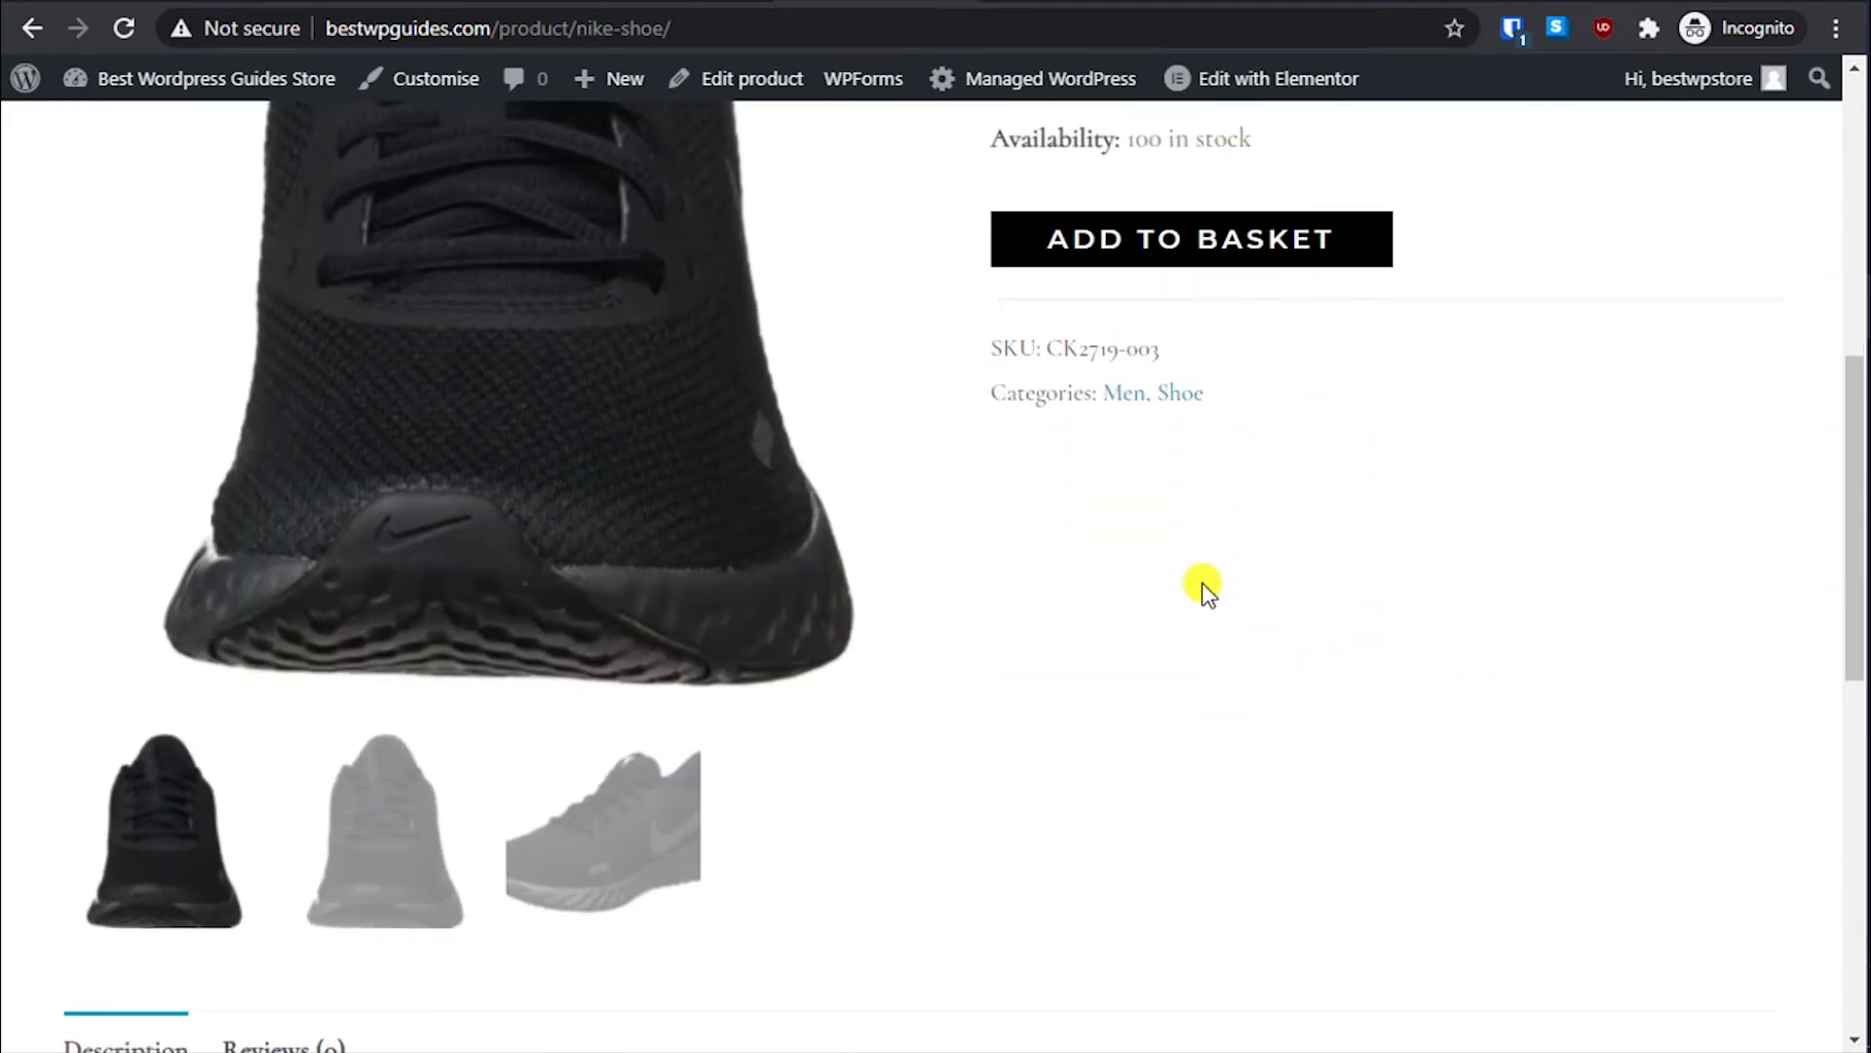
drag(1051, 342, 1138, 341)
click(1301, 392)
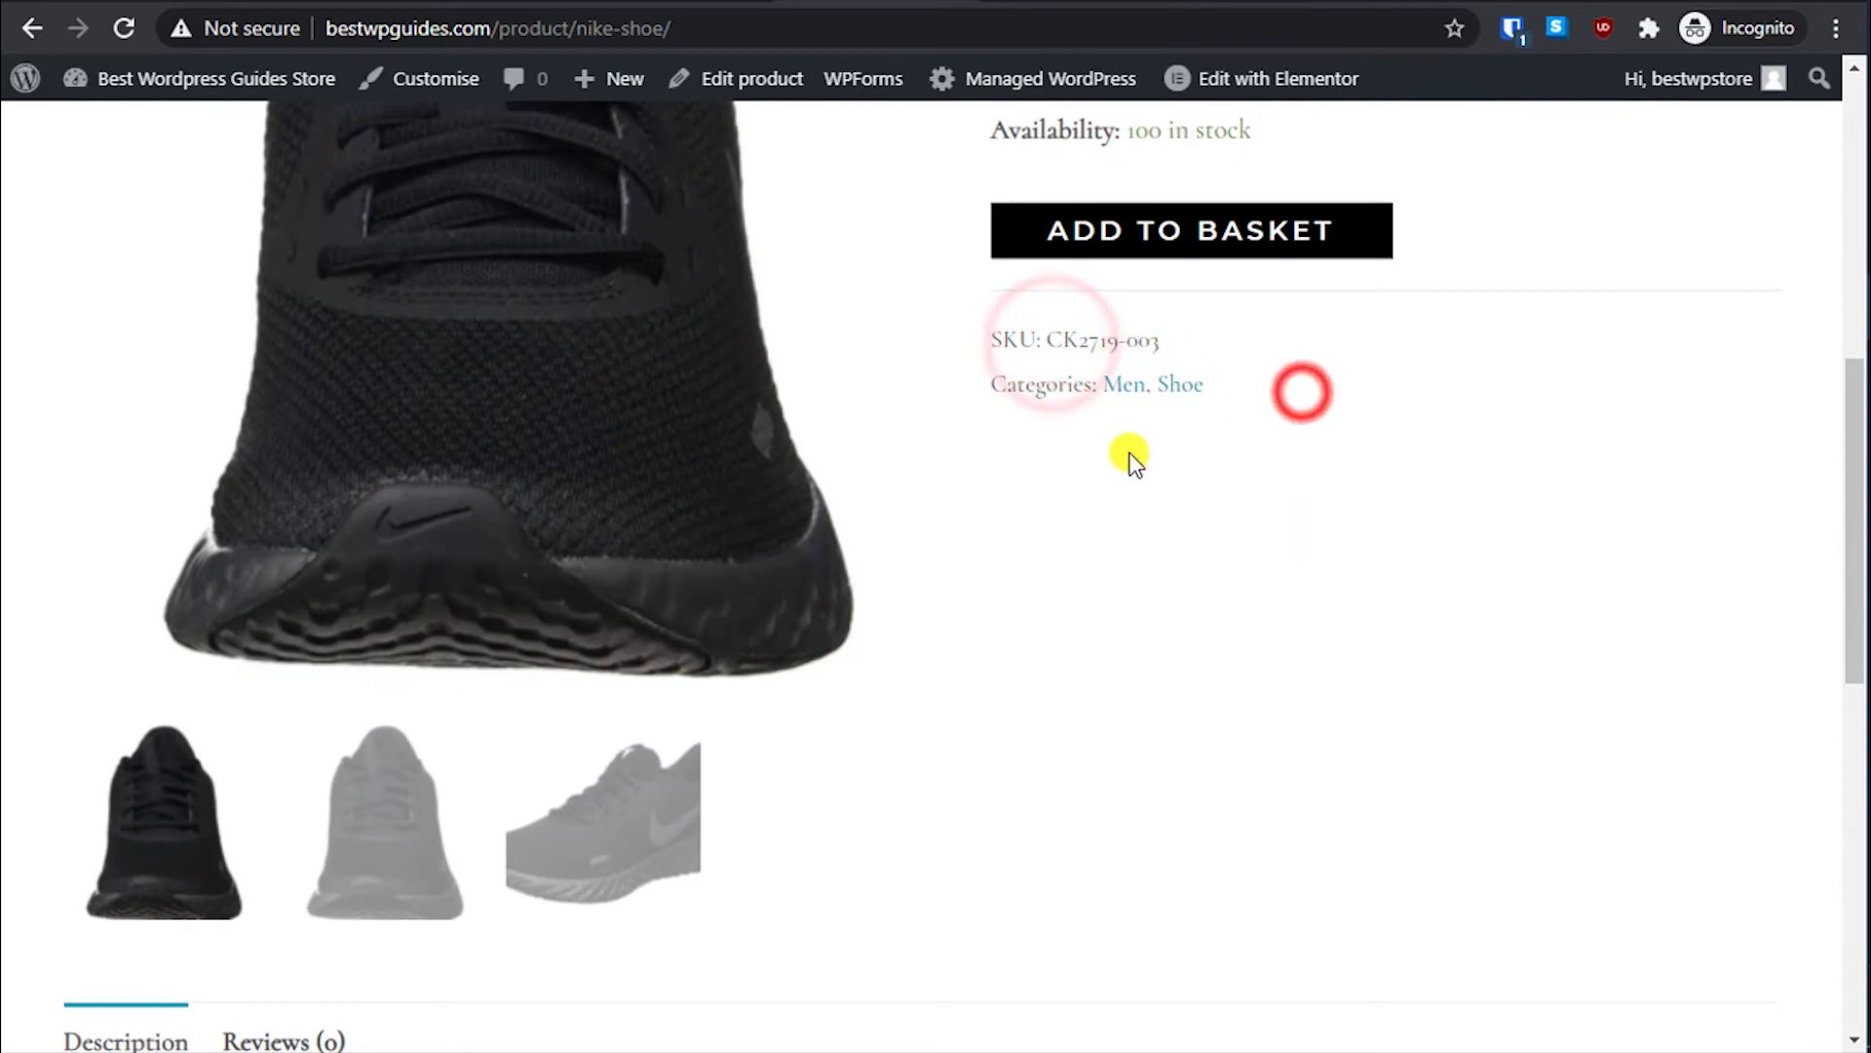
scroll(1121, 458, down, 3)
scroll(1107, 447, up, 1)
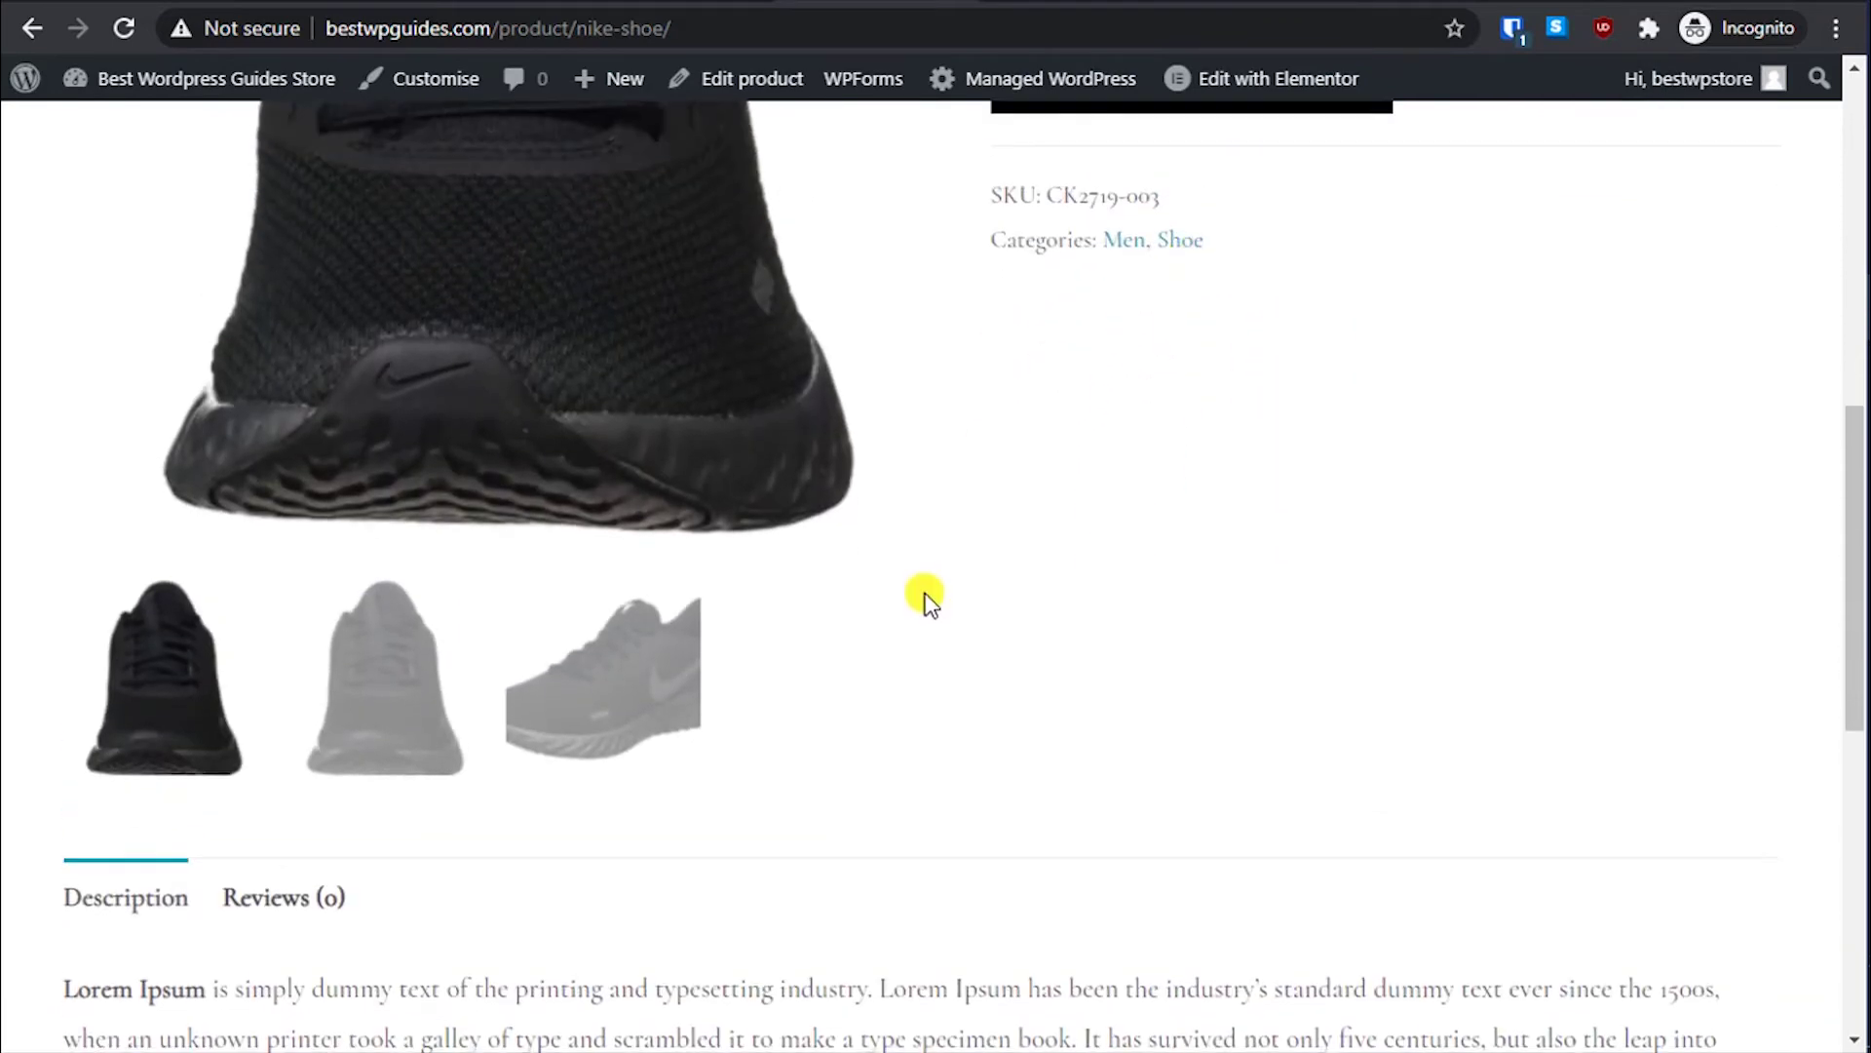
scroll(472, 639, down, 3)
scroll(1218, 487, up, 7)
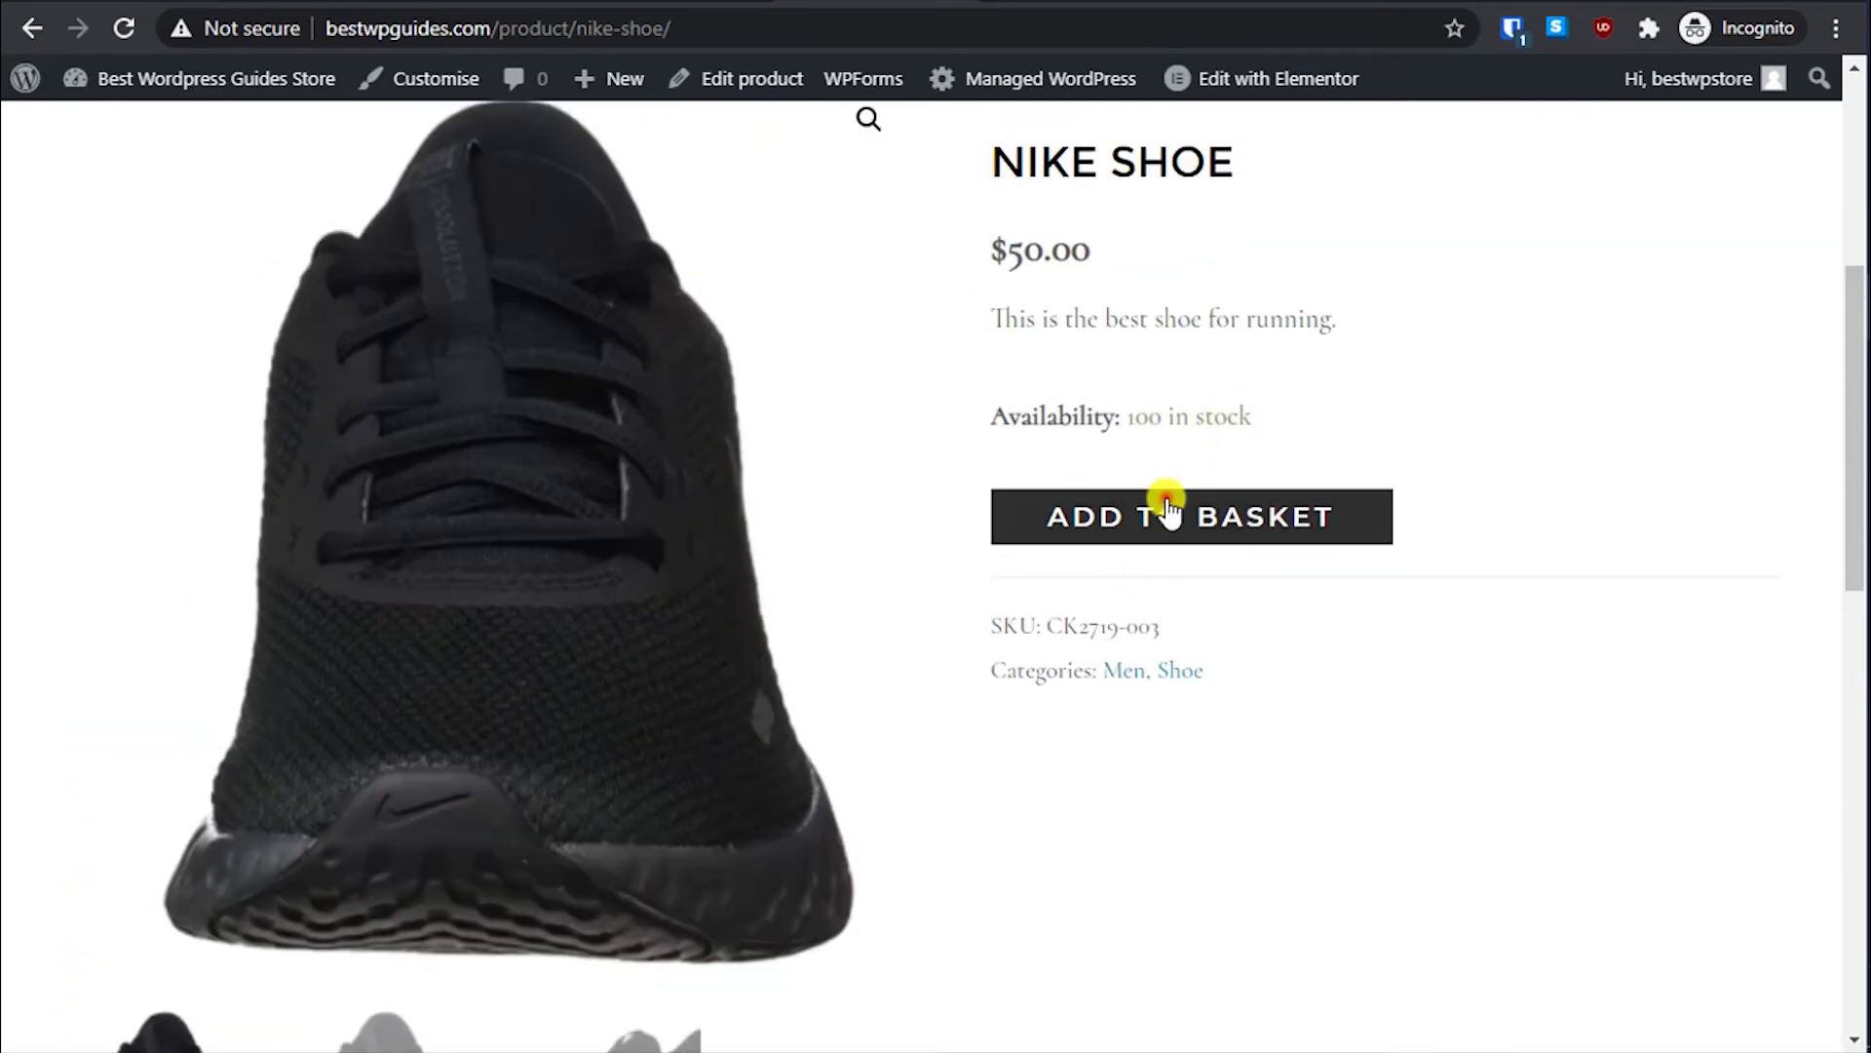
Step: Try to add a second Nike Shoe to the basket and read the notice shown for it
click(1166, 506)
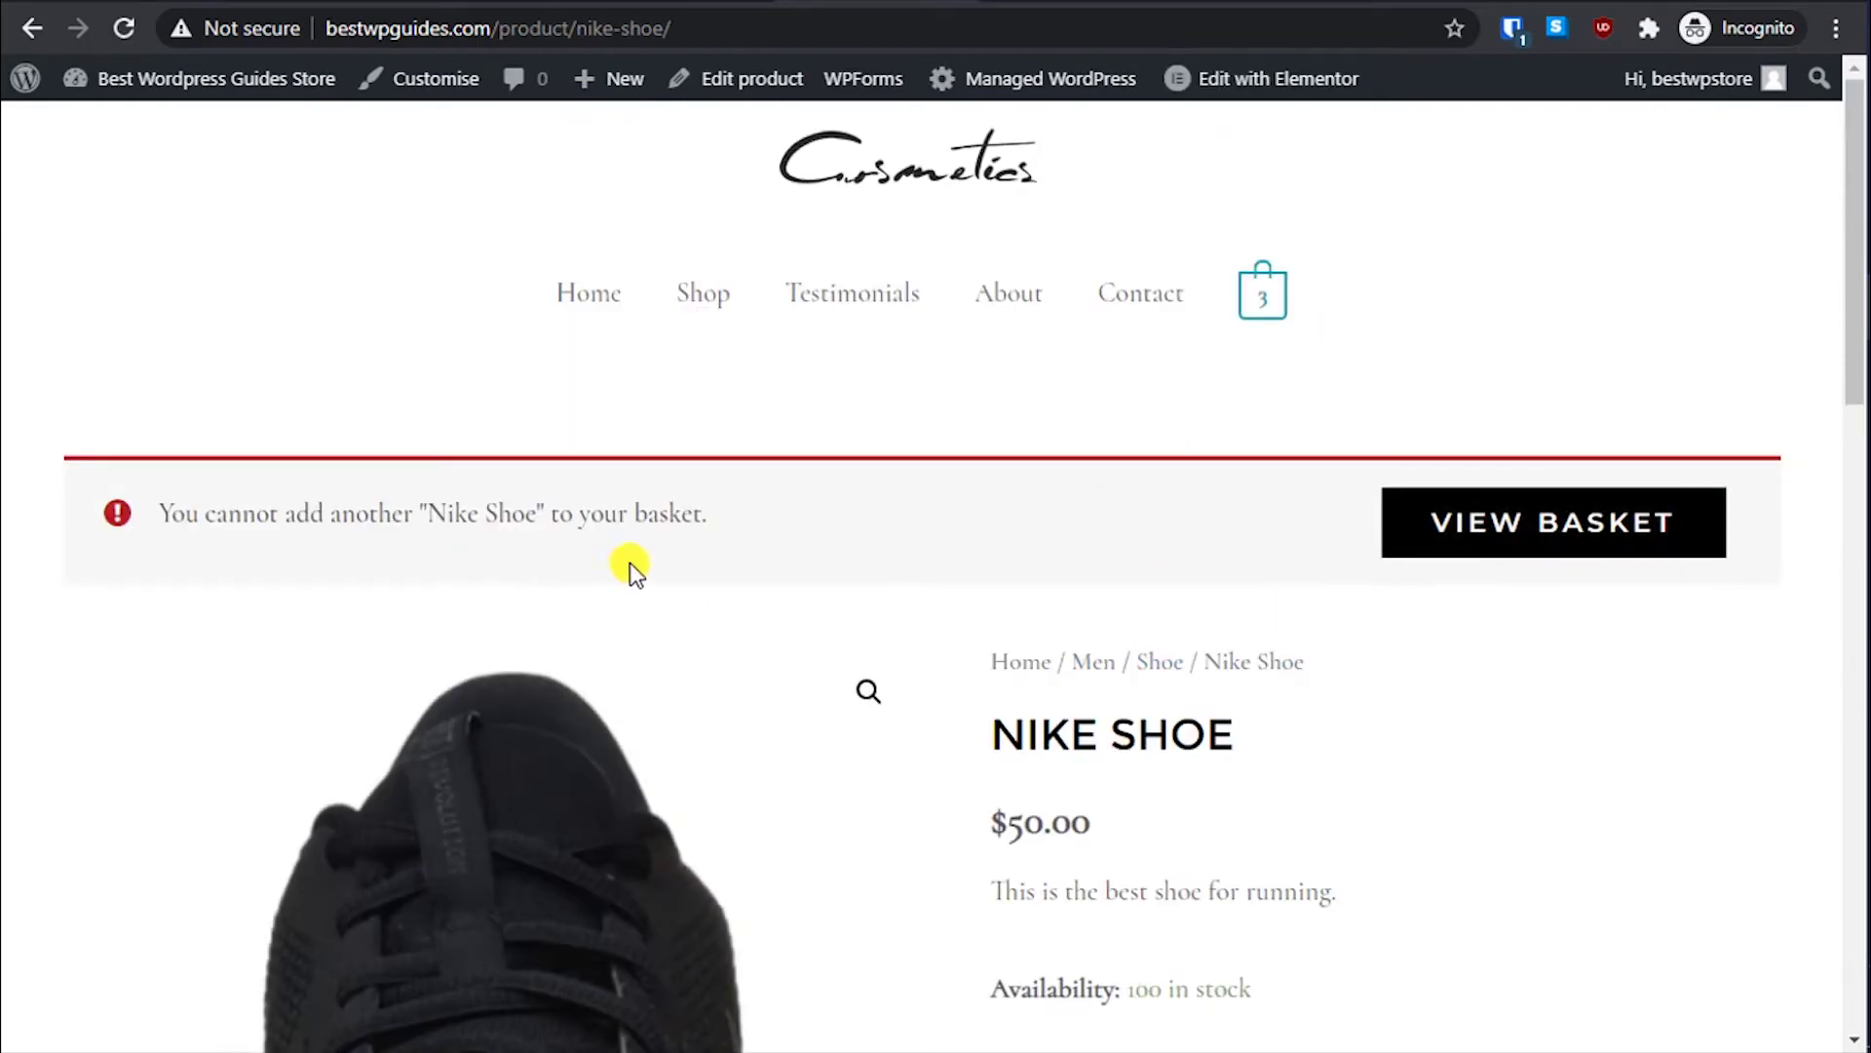
scroll(1094, 639, down, 3)
scroll(1094, 640, up, 3)
drag(159, 513, 735, 547)
click(739, 545)
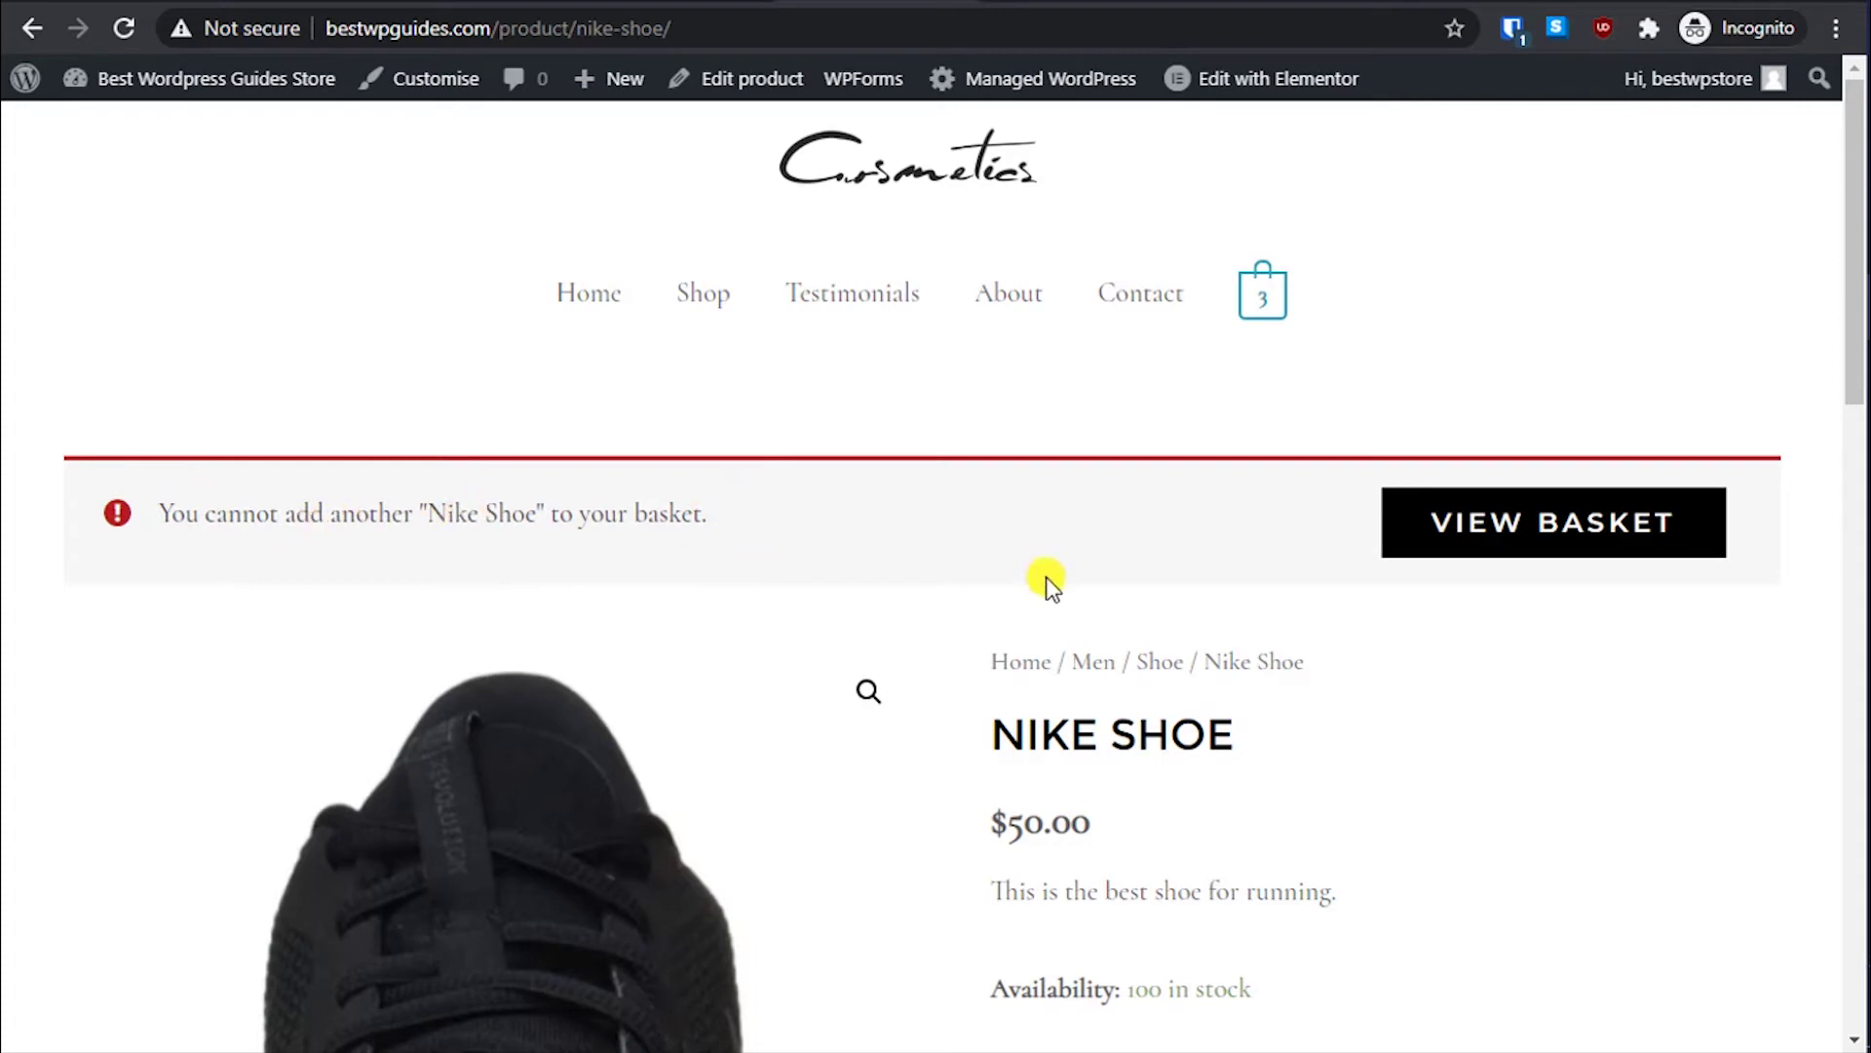
Step: Open the basket and inspect the quantity column of the Nike Shoe line
click(1506, 534)
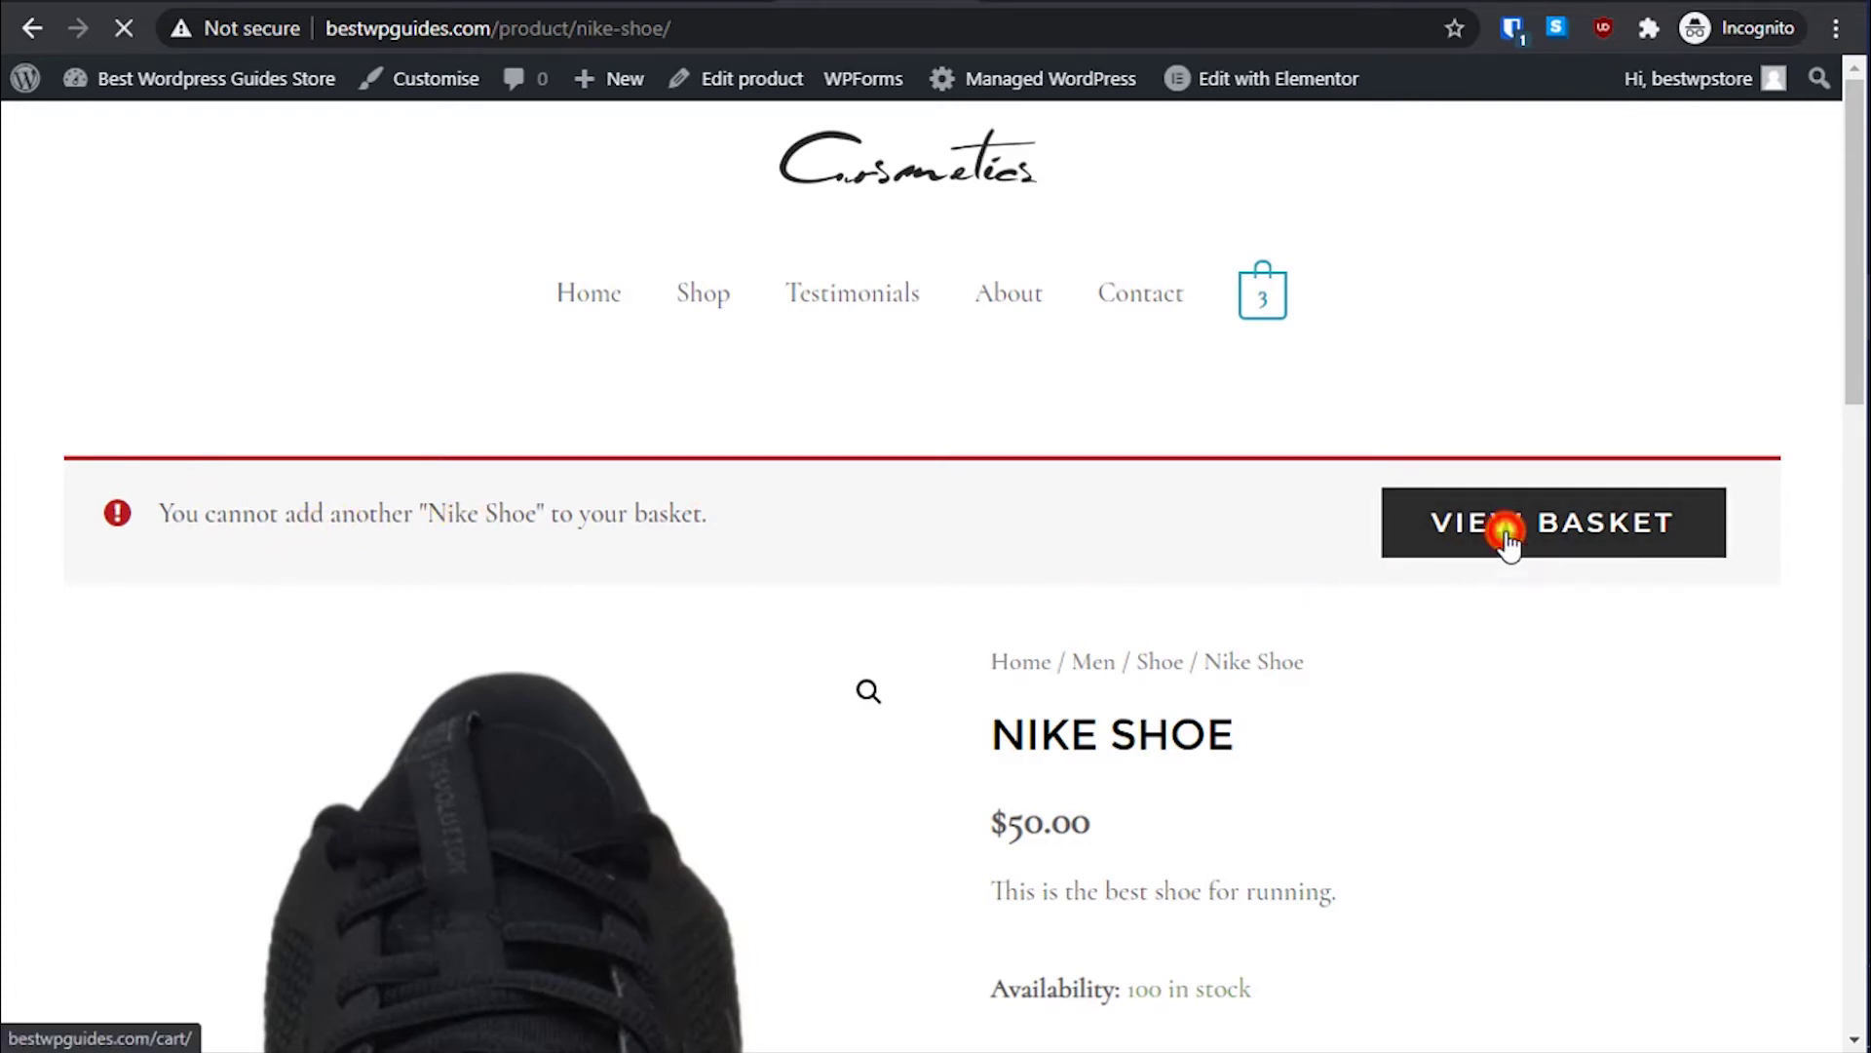
scroll(1337, 676, down, 2)
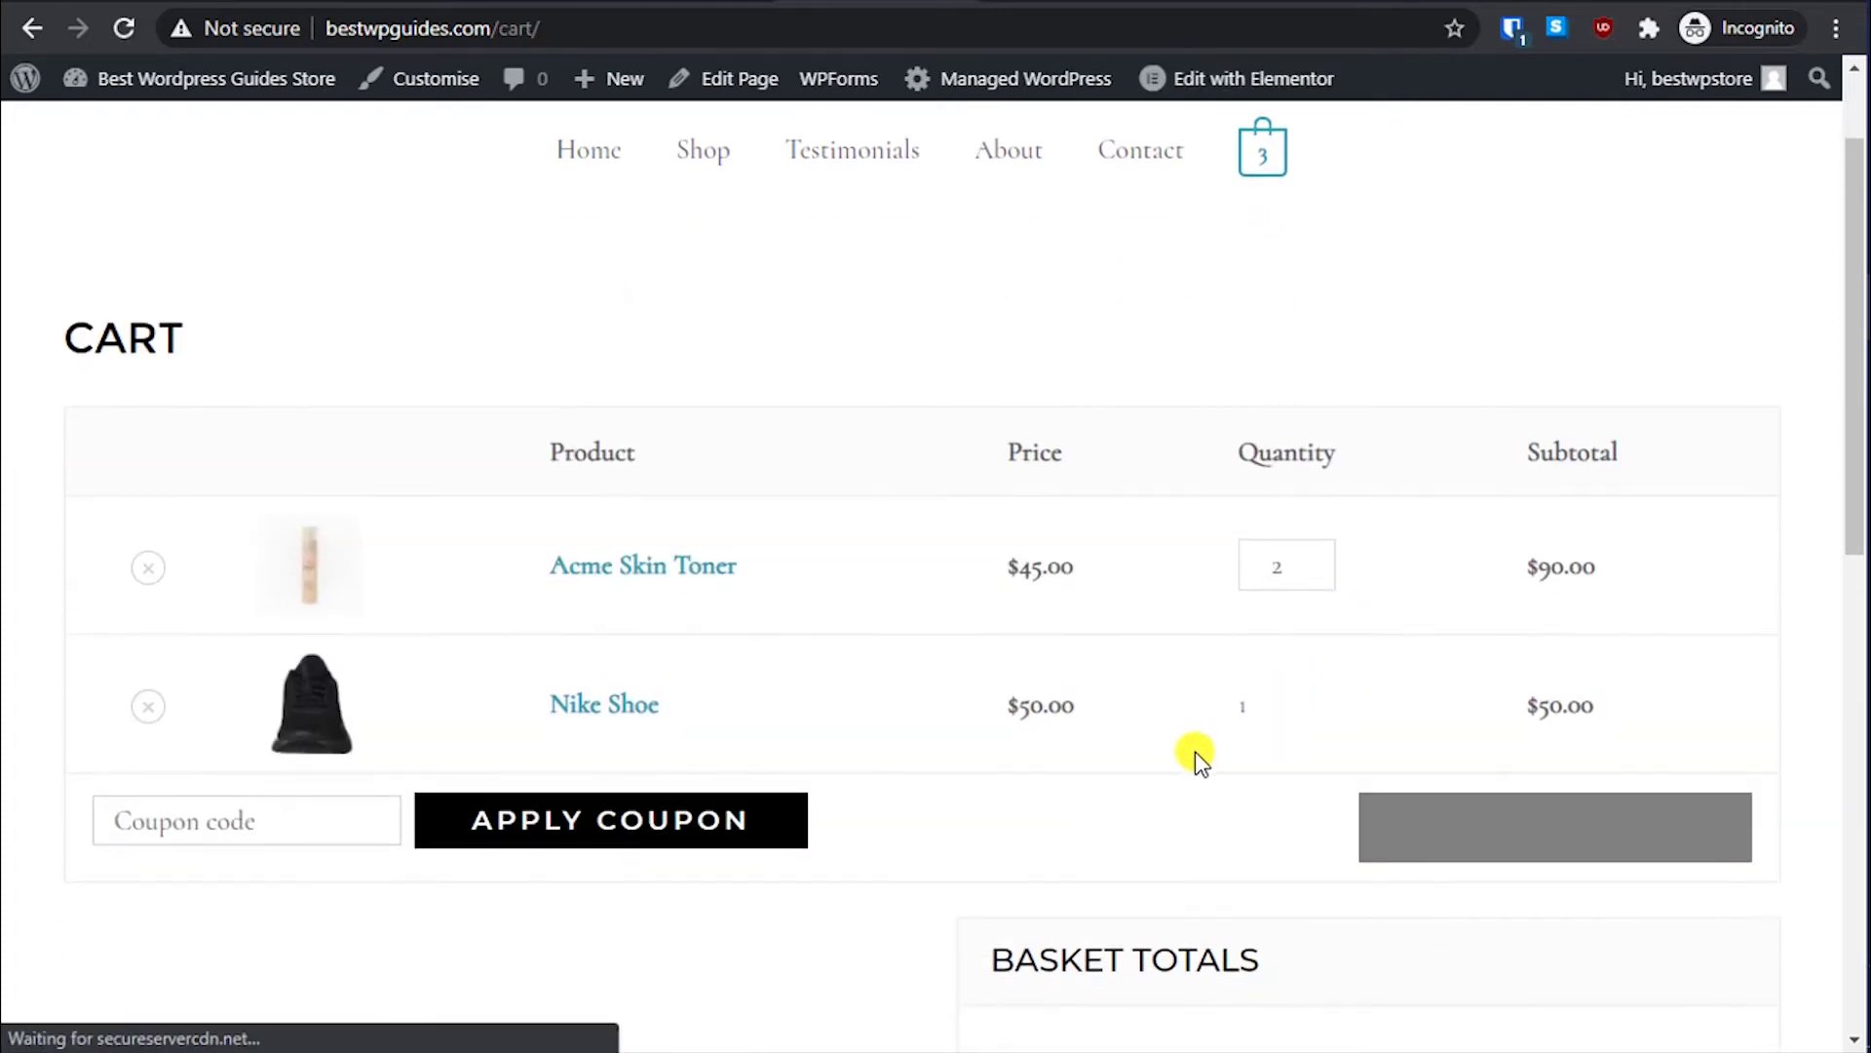
scroll(1111, 781, down, 2)
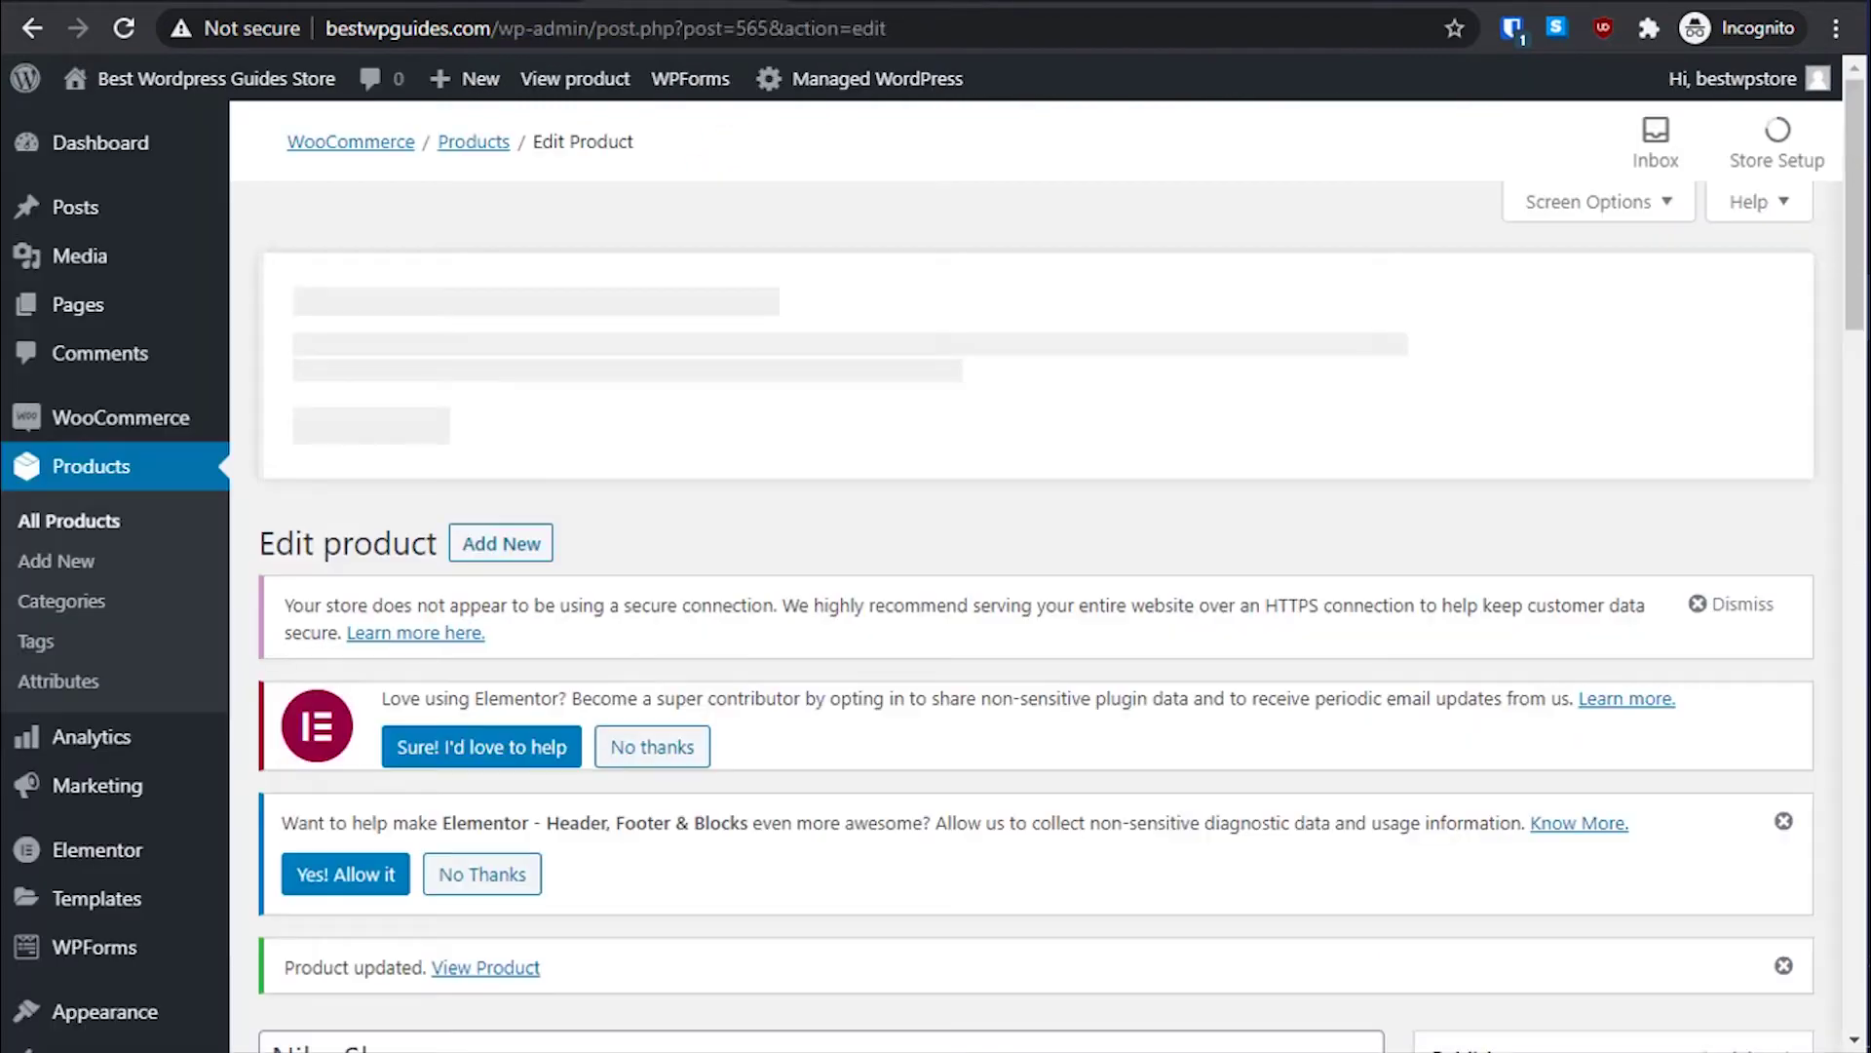
Step: Open the Nike Shoe product's inventory settings and compare them with its quantity in the basket
scroll(438, 583, down, 10)
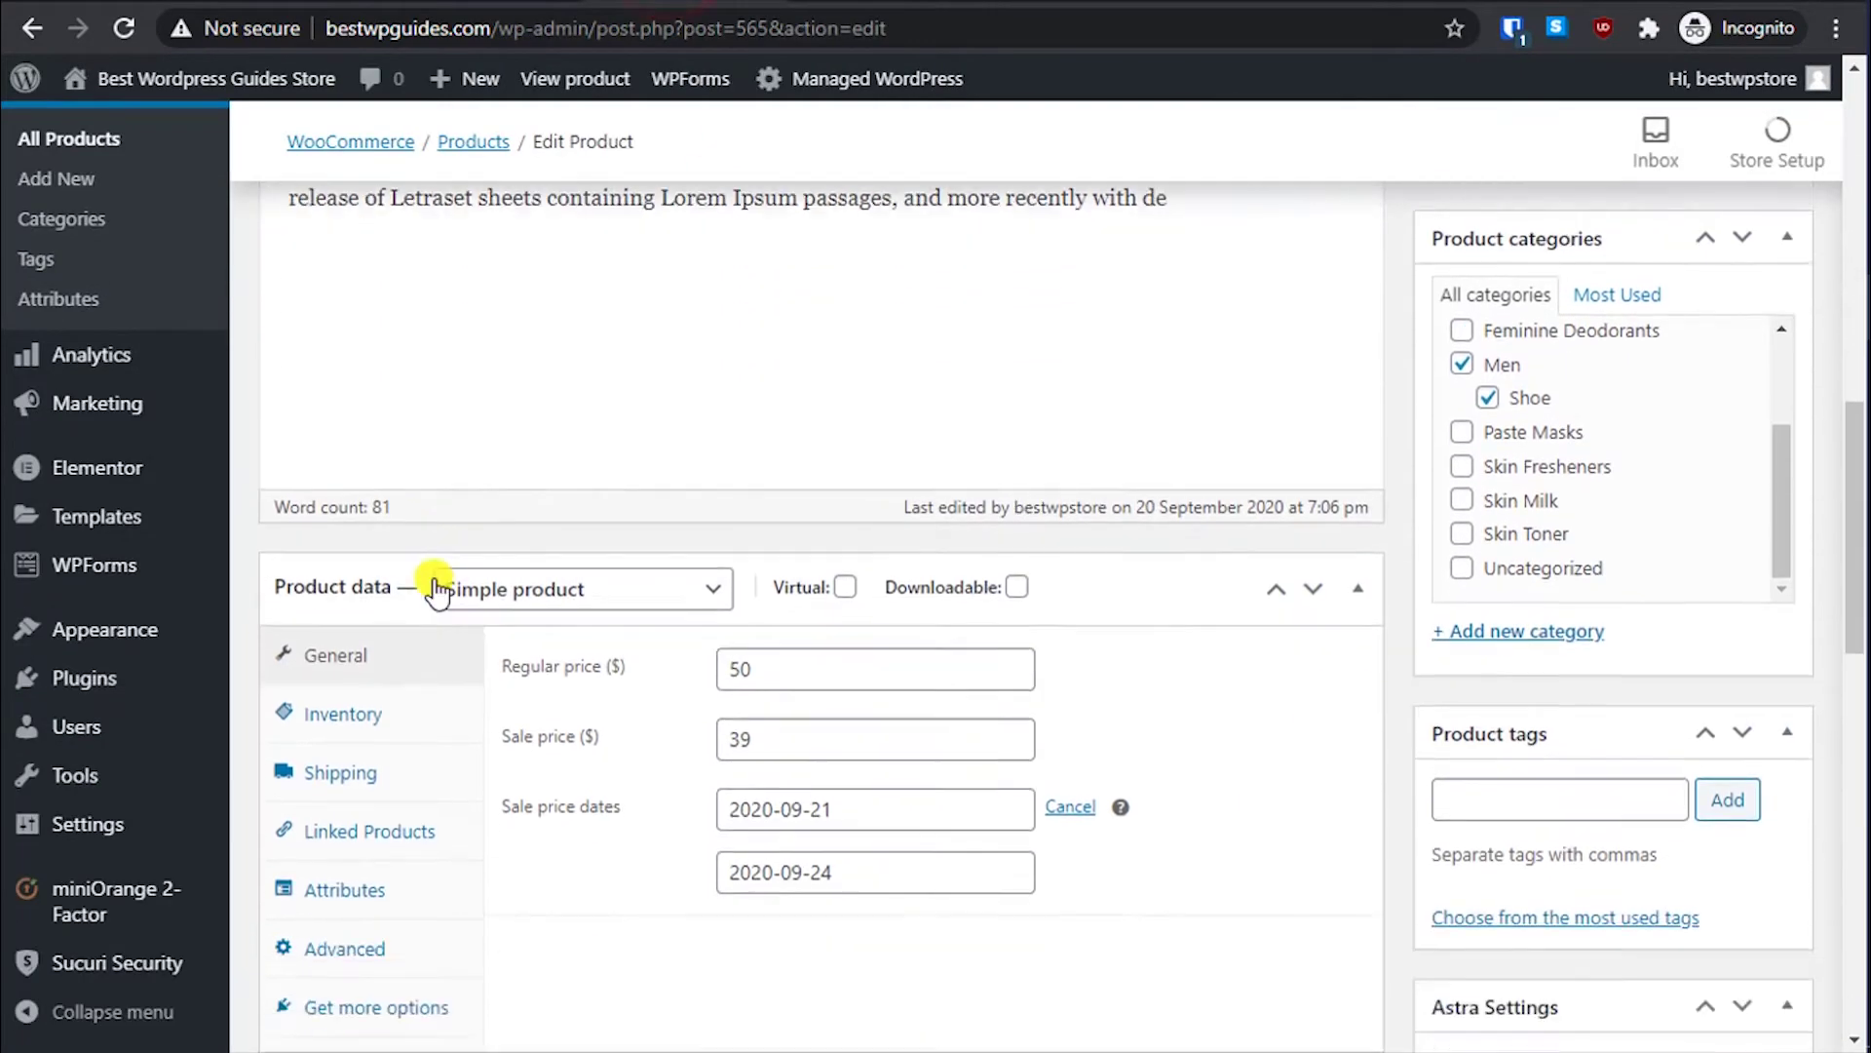
scroll(430, 585, up, 3)
click(395, 429)
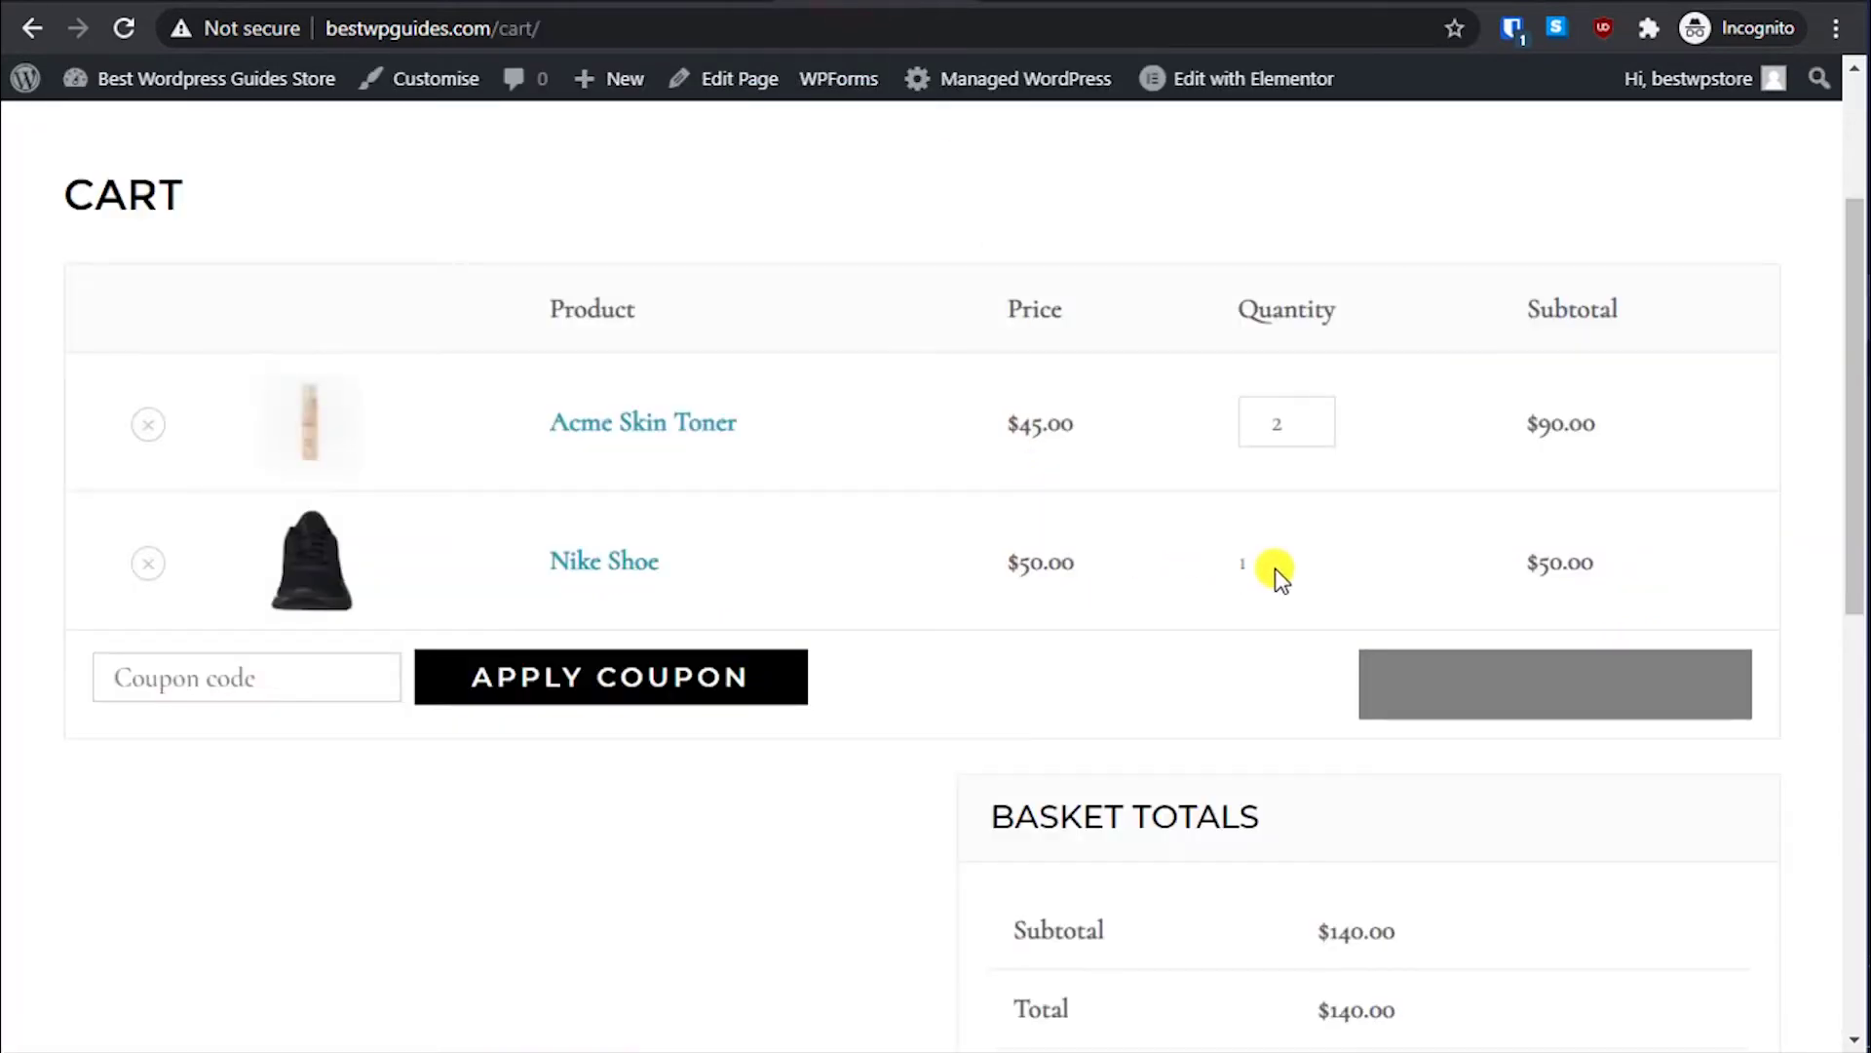
double_click(1272, 567)
click(1236, 627)
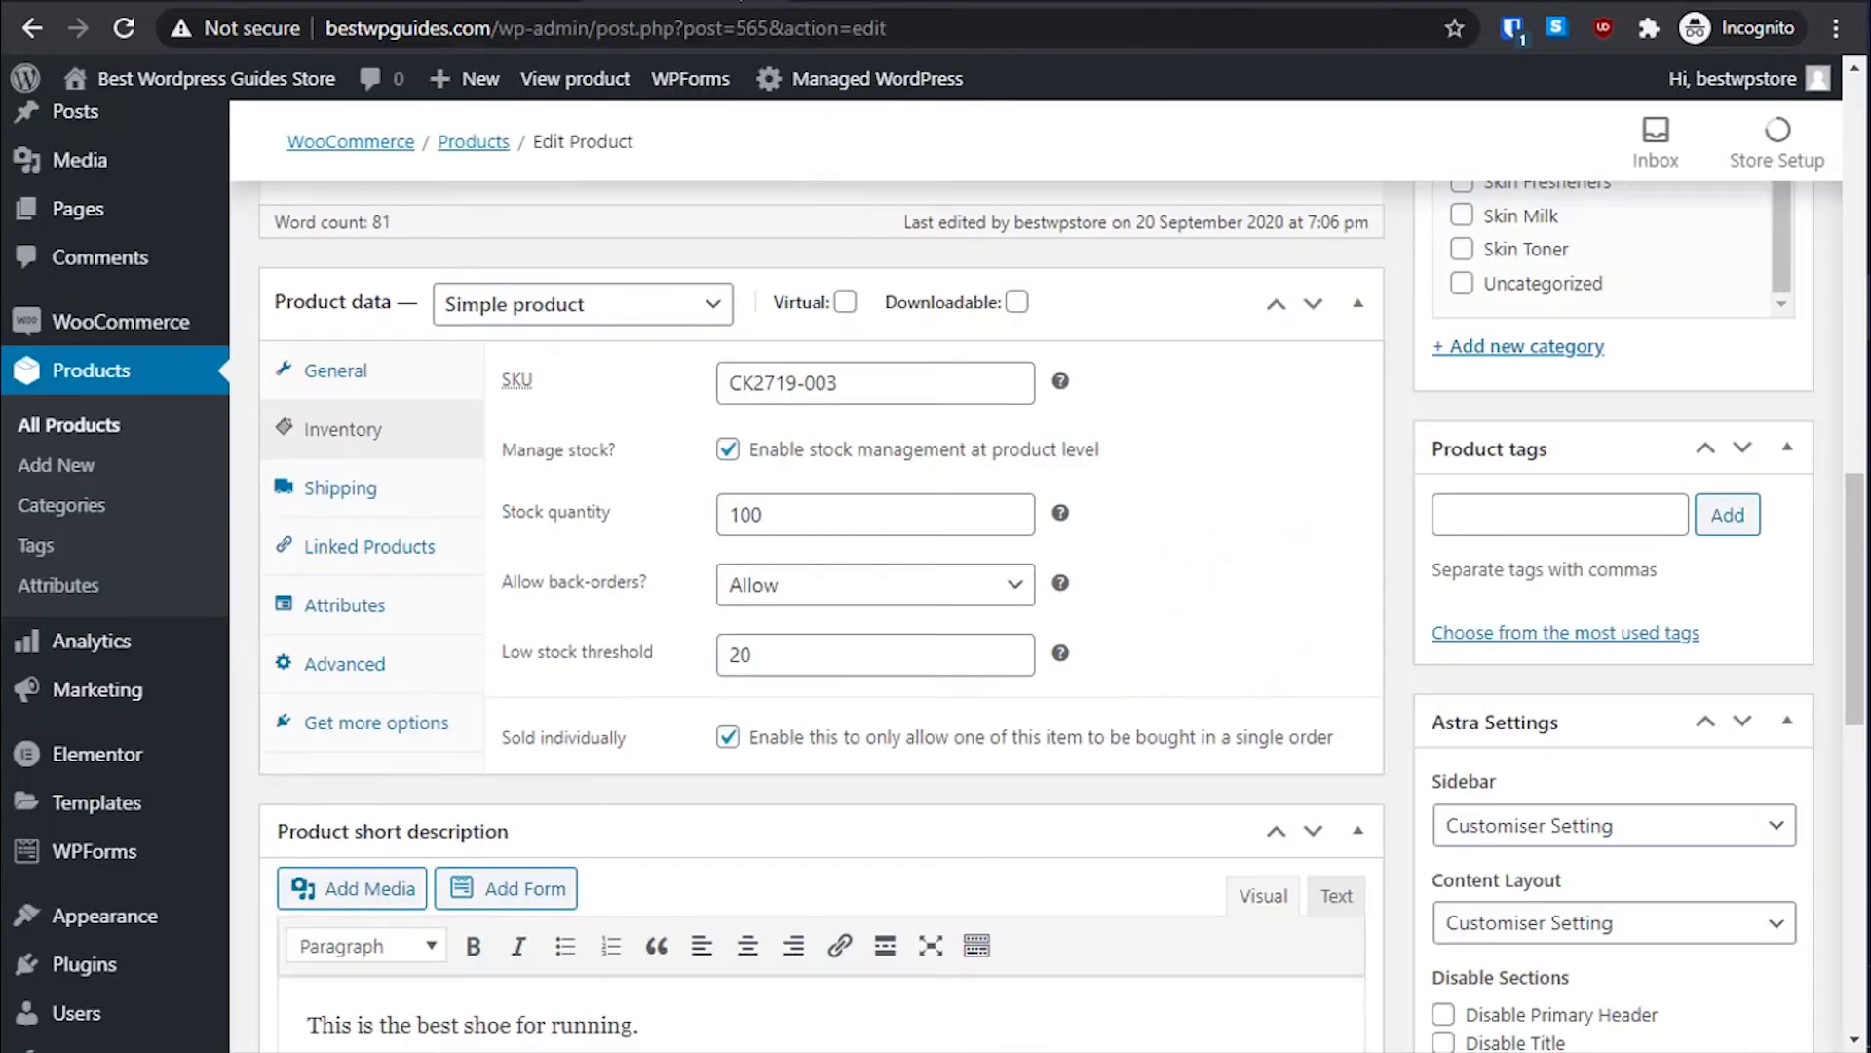
Step: Disable the Sold individually option for the Nike Shoe and update the product
click(723, 737)
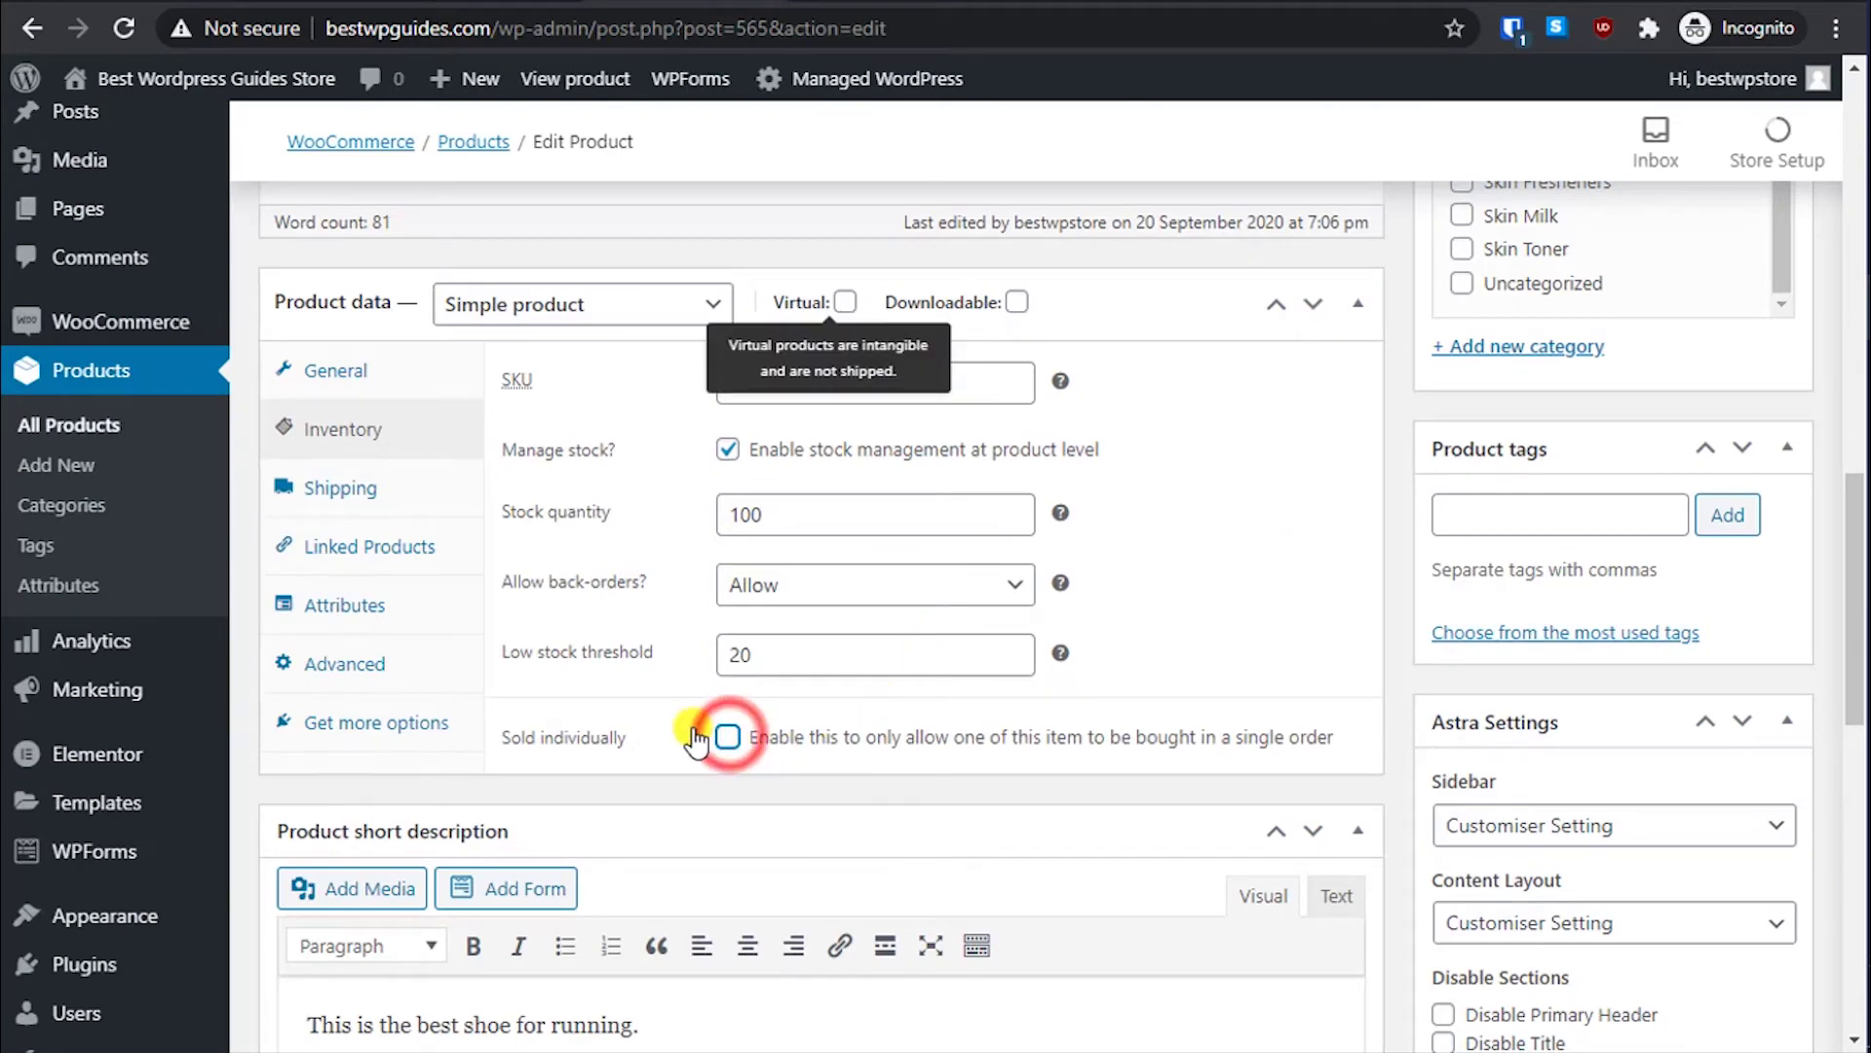
scroll(1365, 623, up, 3)
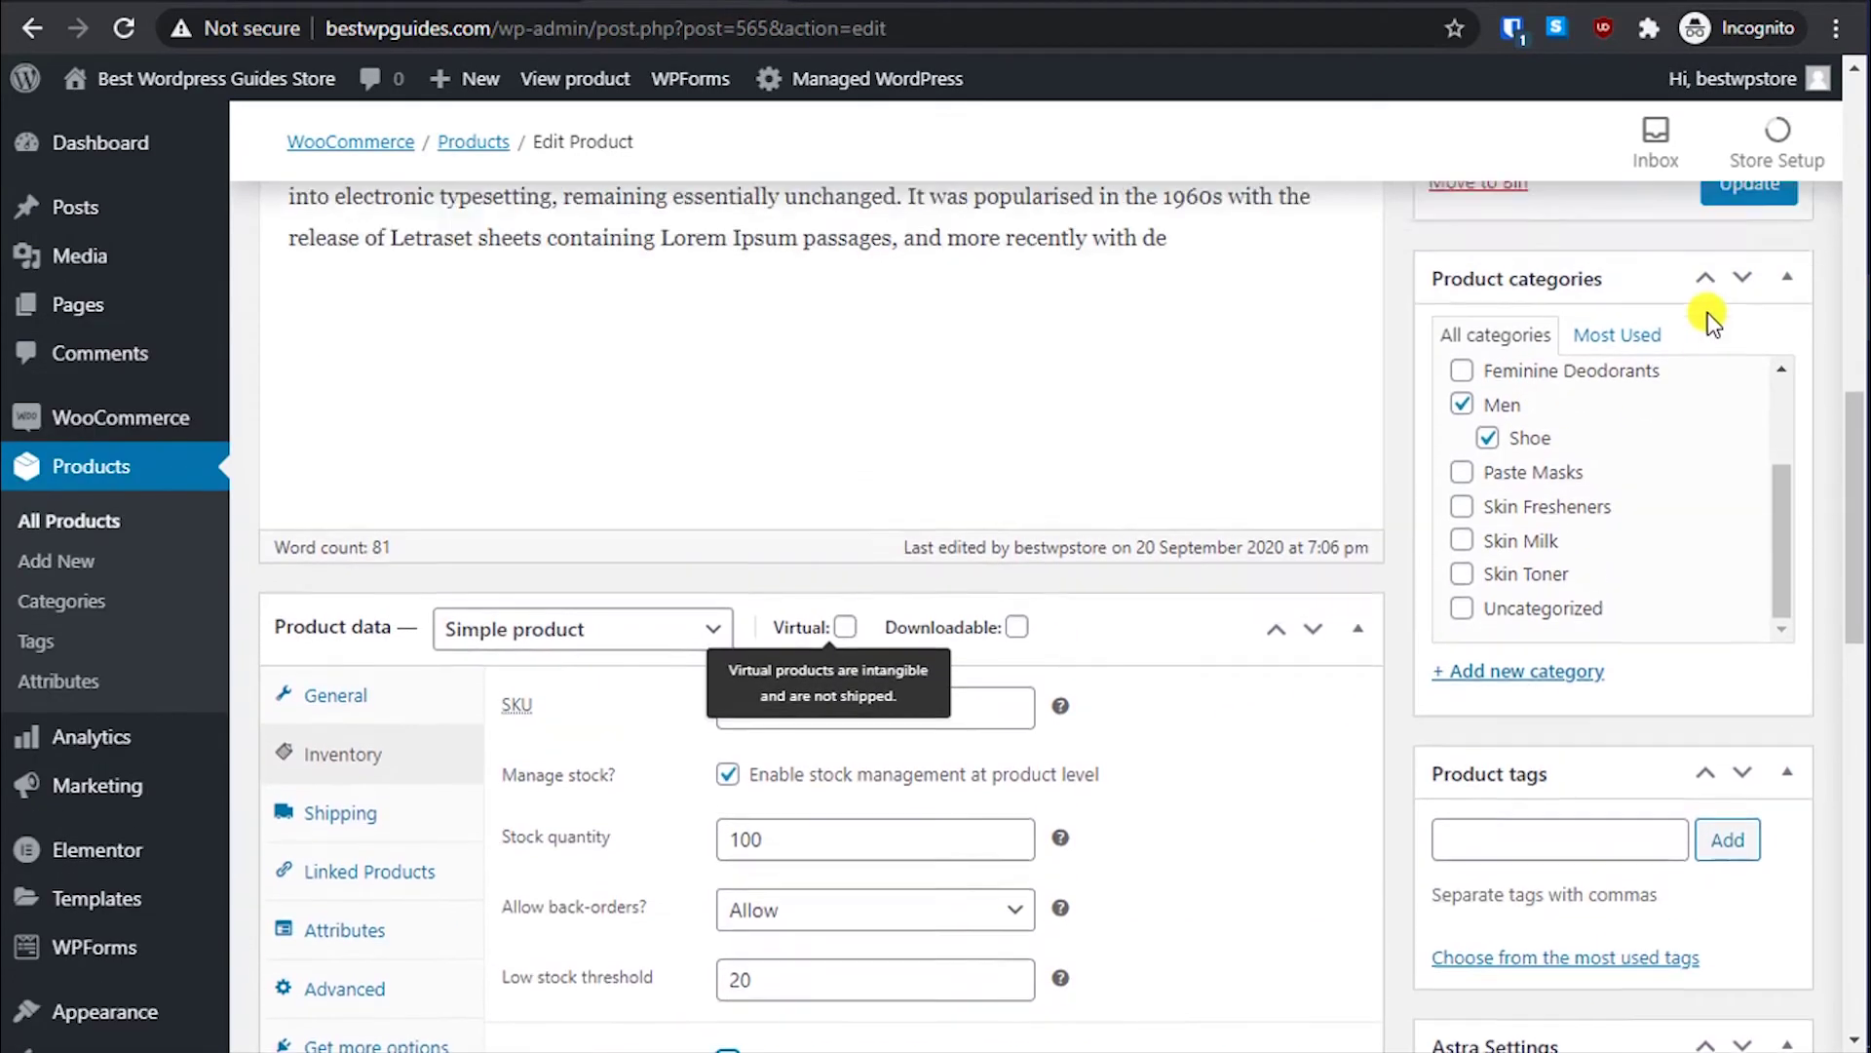
scroll(1712, 317, up, 5)
click(1741, 714)
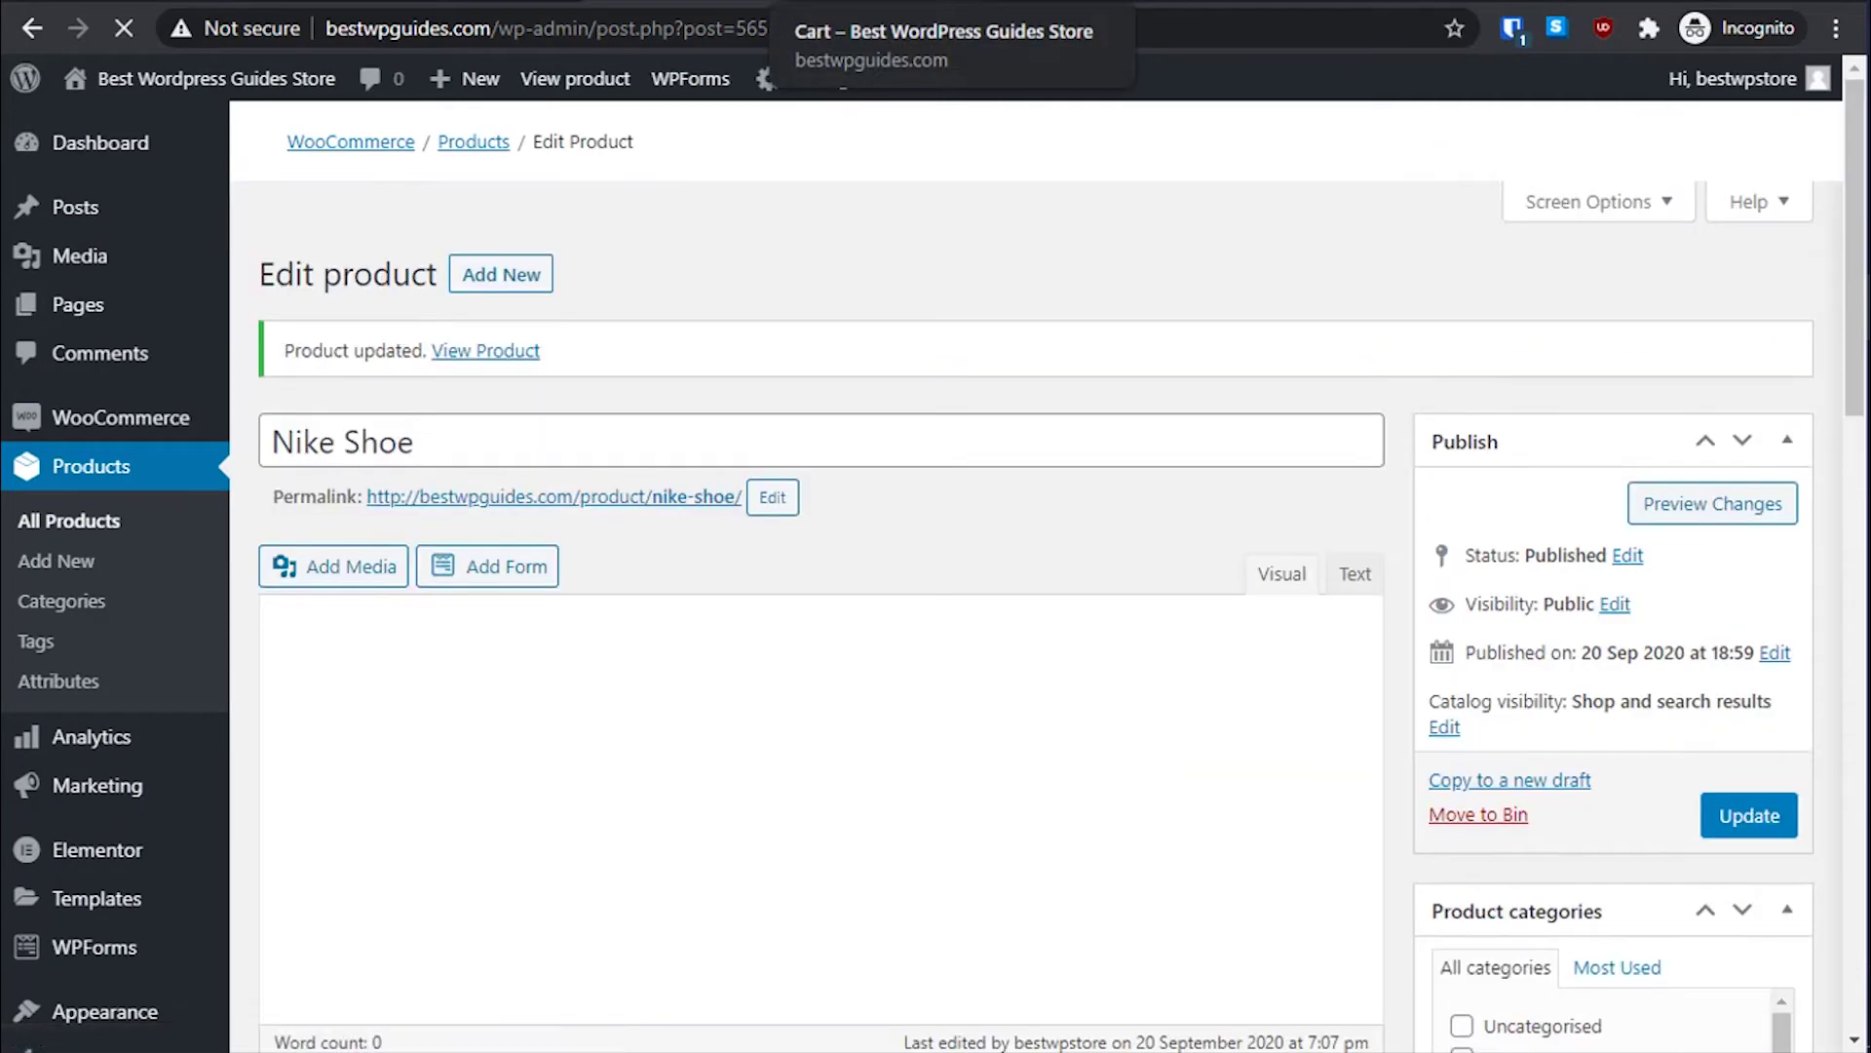
Step: Reload the basket page and raise the Nike Shoe quantity to 4 without updating the basket
click(877, 3)
click(118, 30)
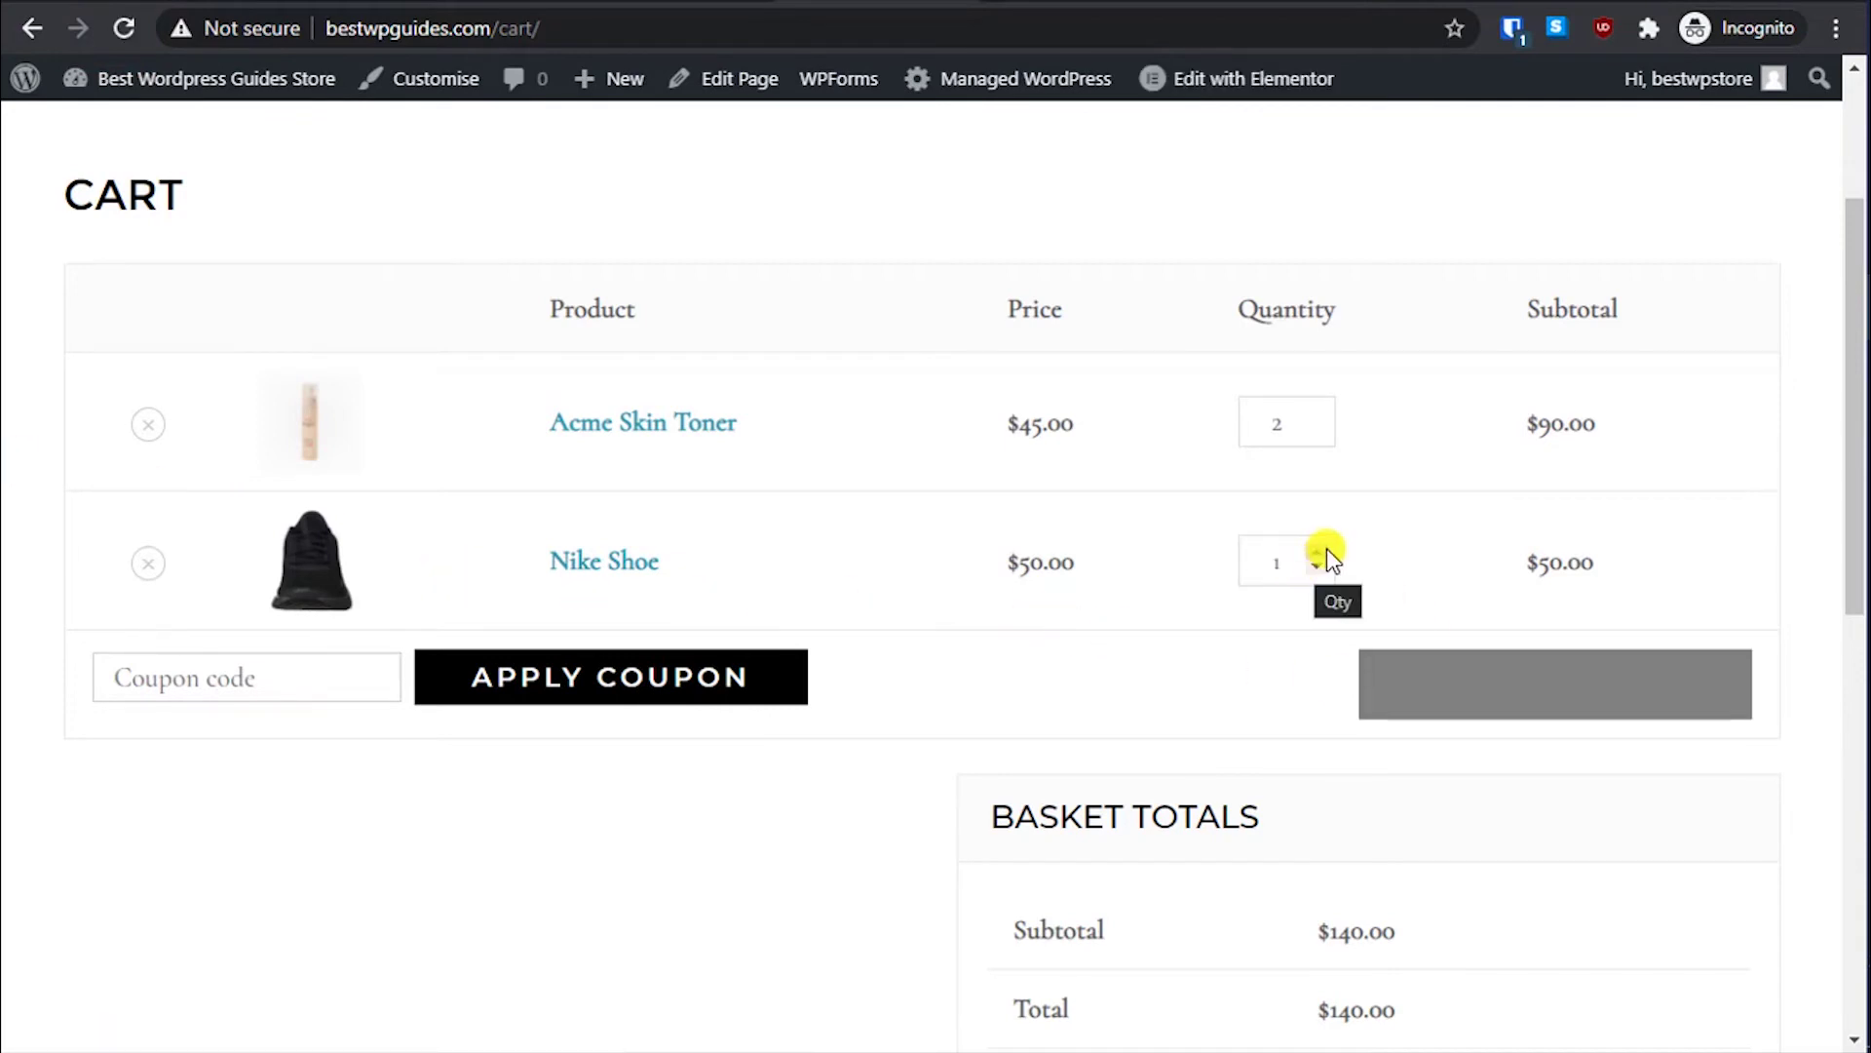
click(1315, 554)
click(1316, 554)
click(1316, 553)
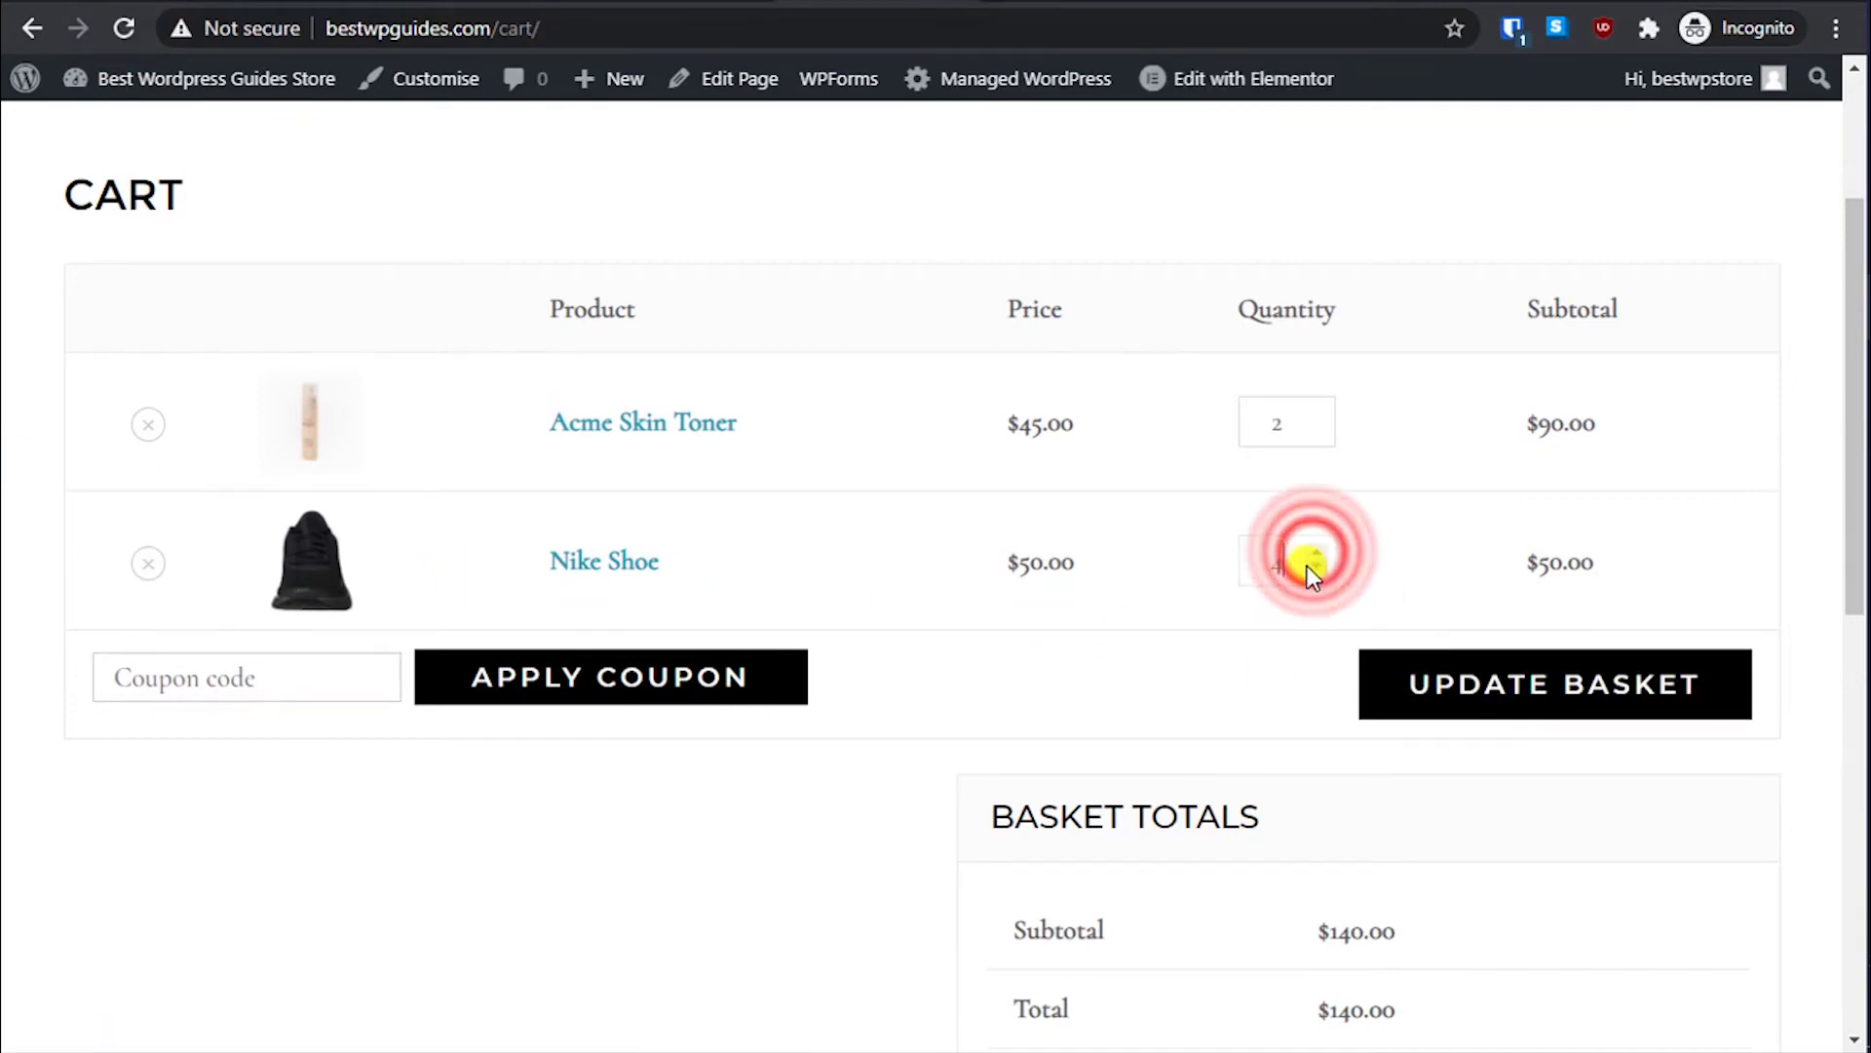
drag(1295, 563, 1060, 570)
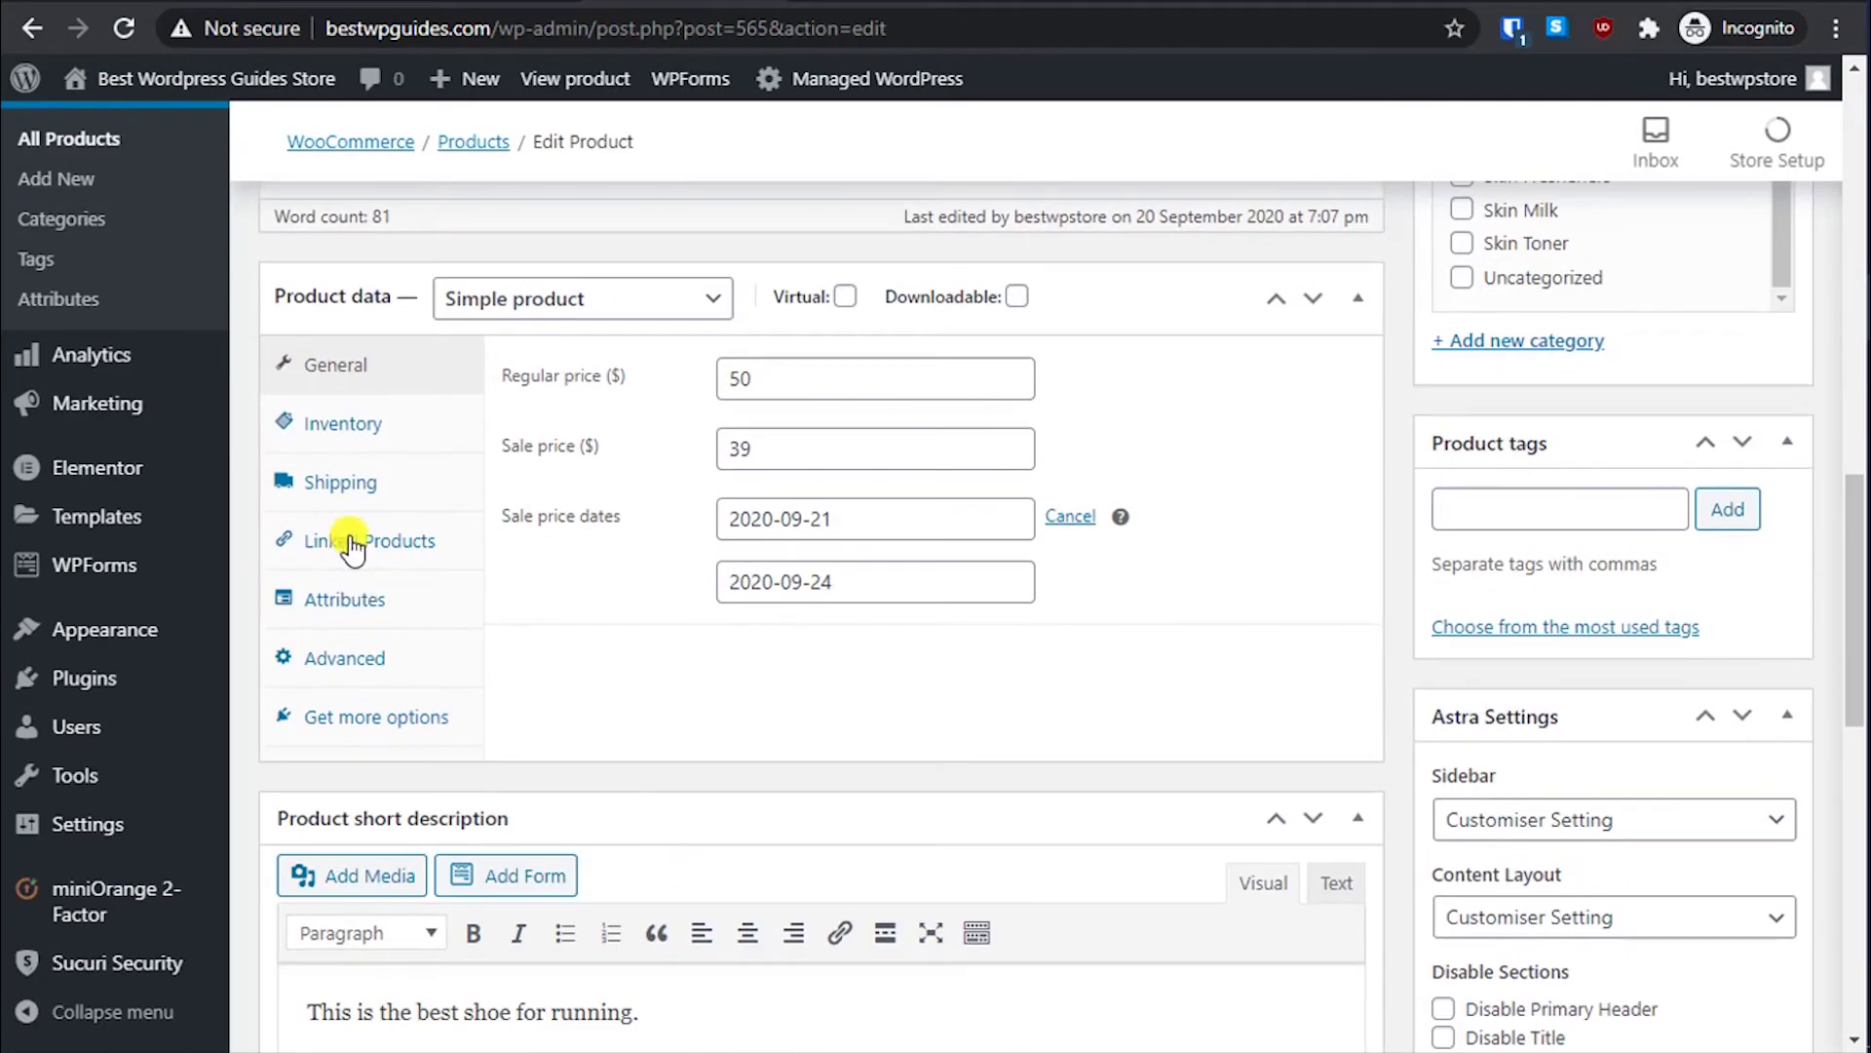
Step: Try to set the product's shipping weight to 0.3 kg
click(371, 478)
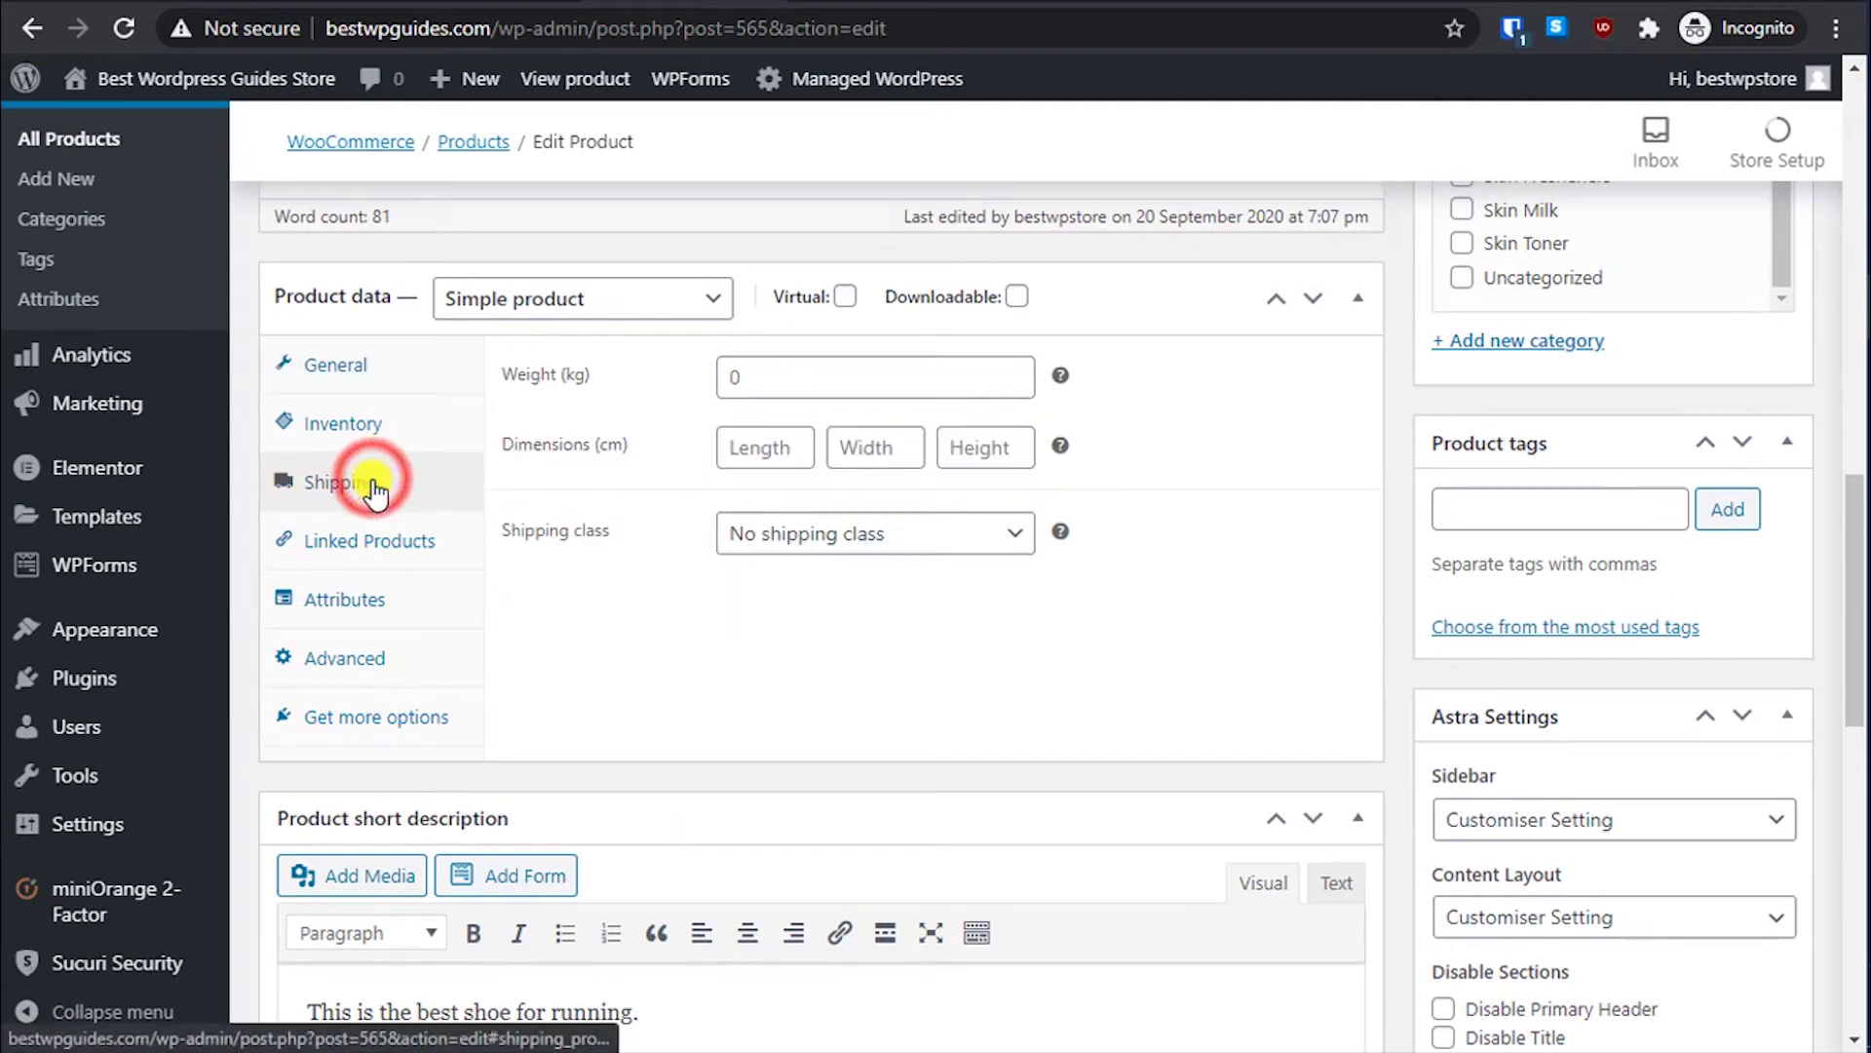
click(772, 375)
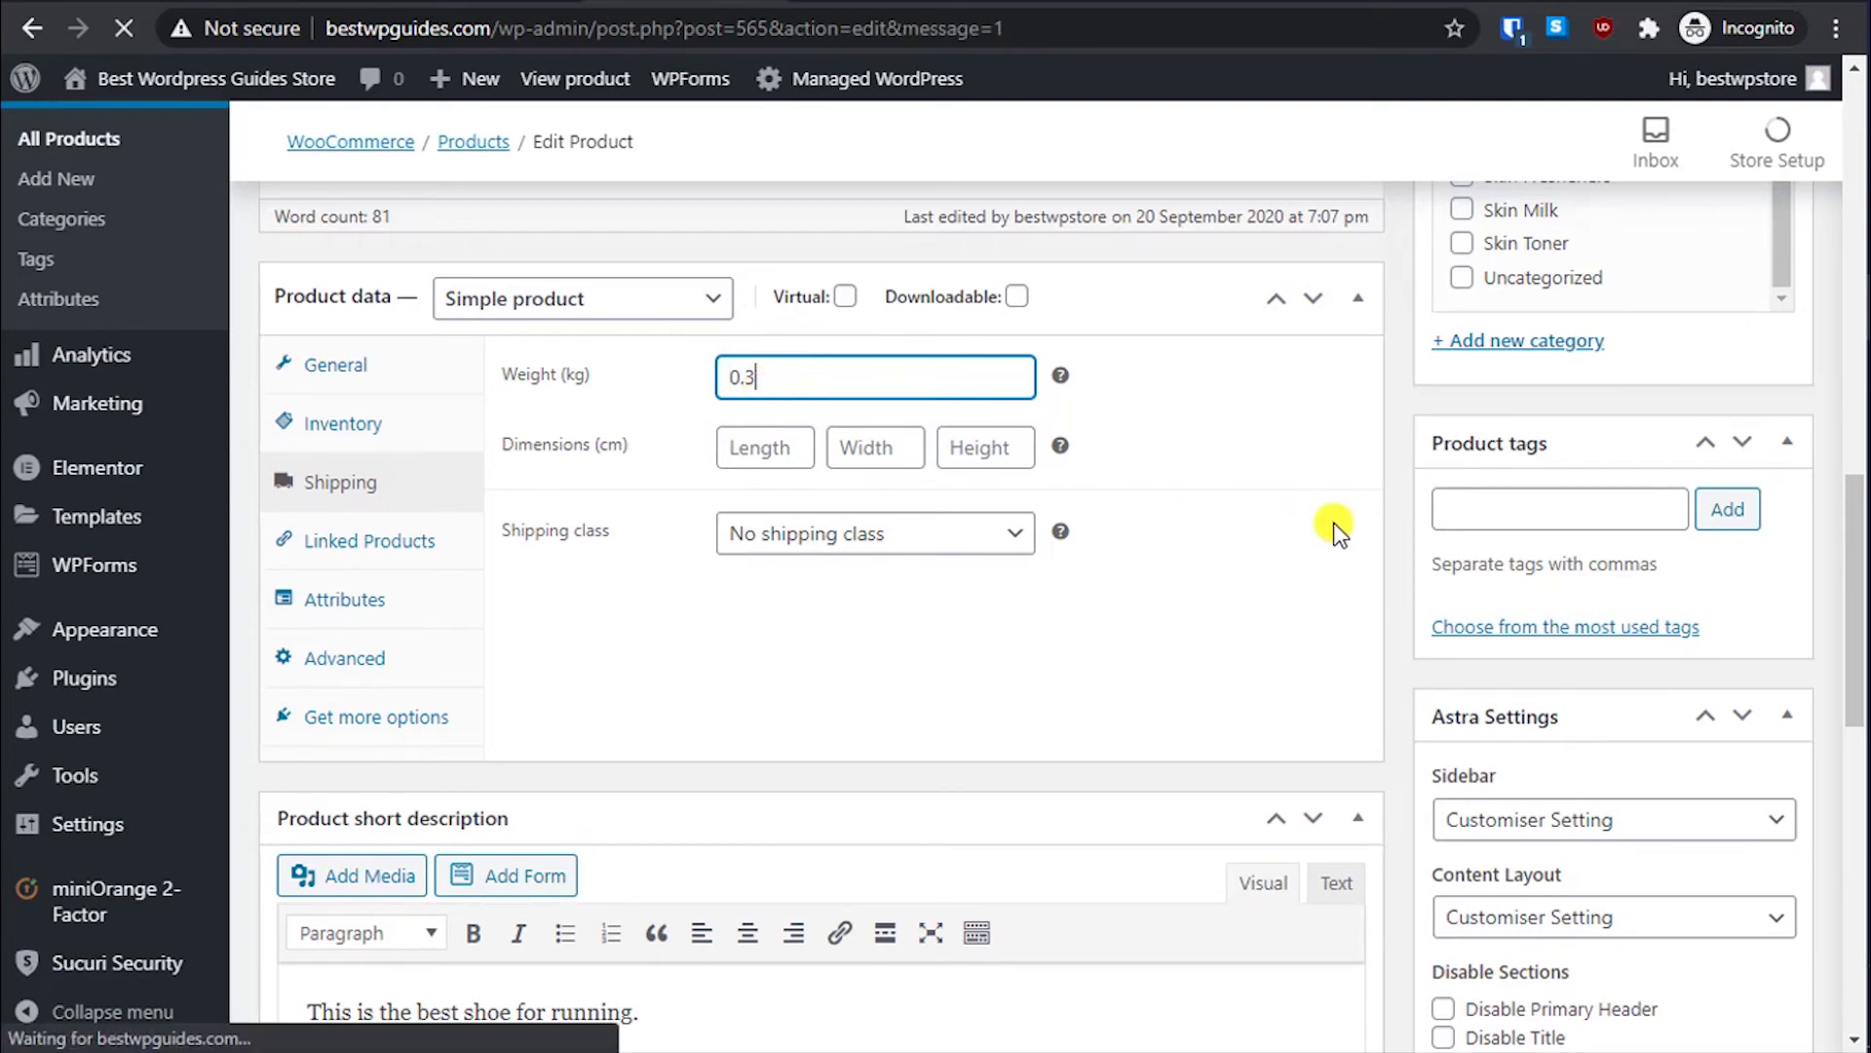
Step: Set the weight in the Nike Shoe's shipping settings to 0.3 kg and update the product
scroll(1084, 563, down, 2)
scroll(1084, 570, down, 6)
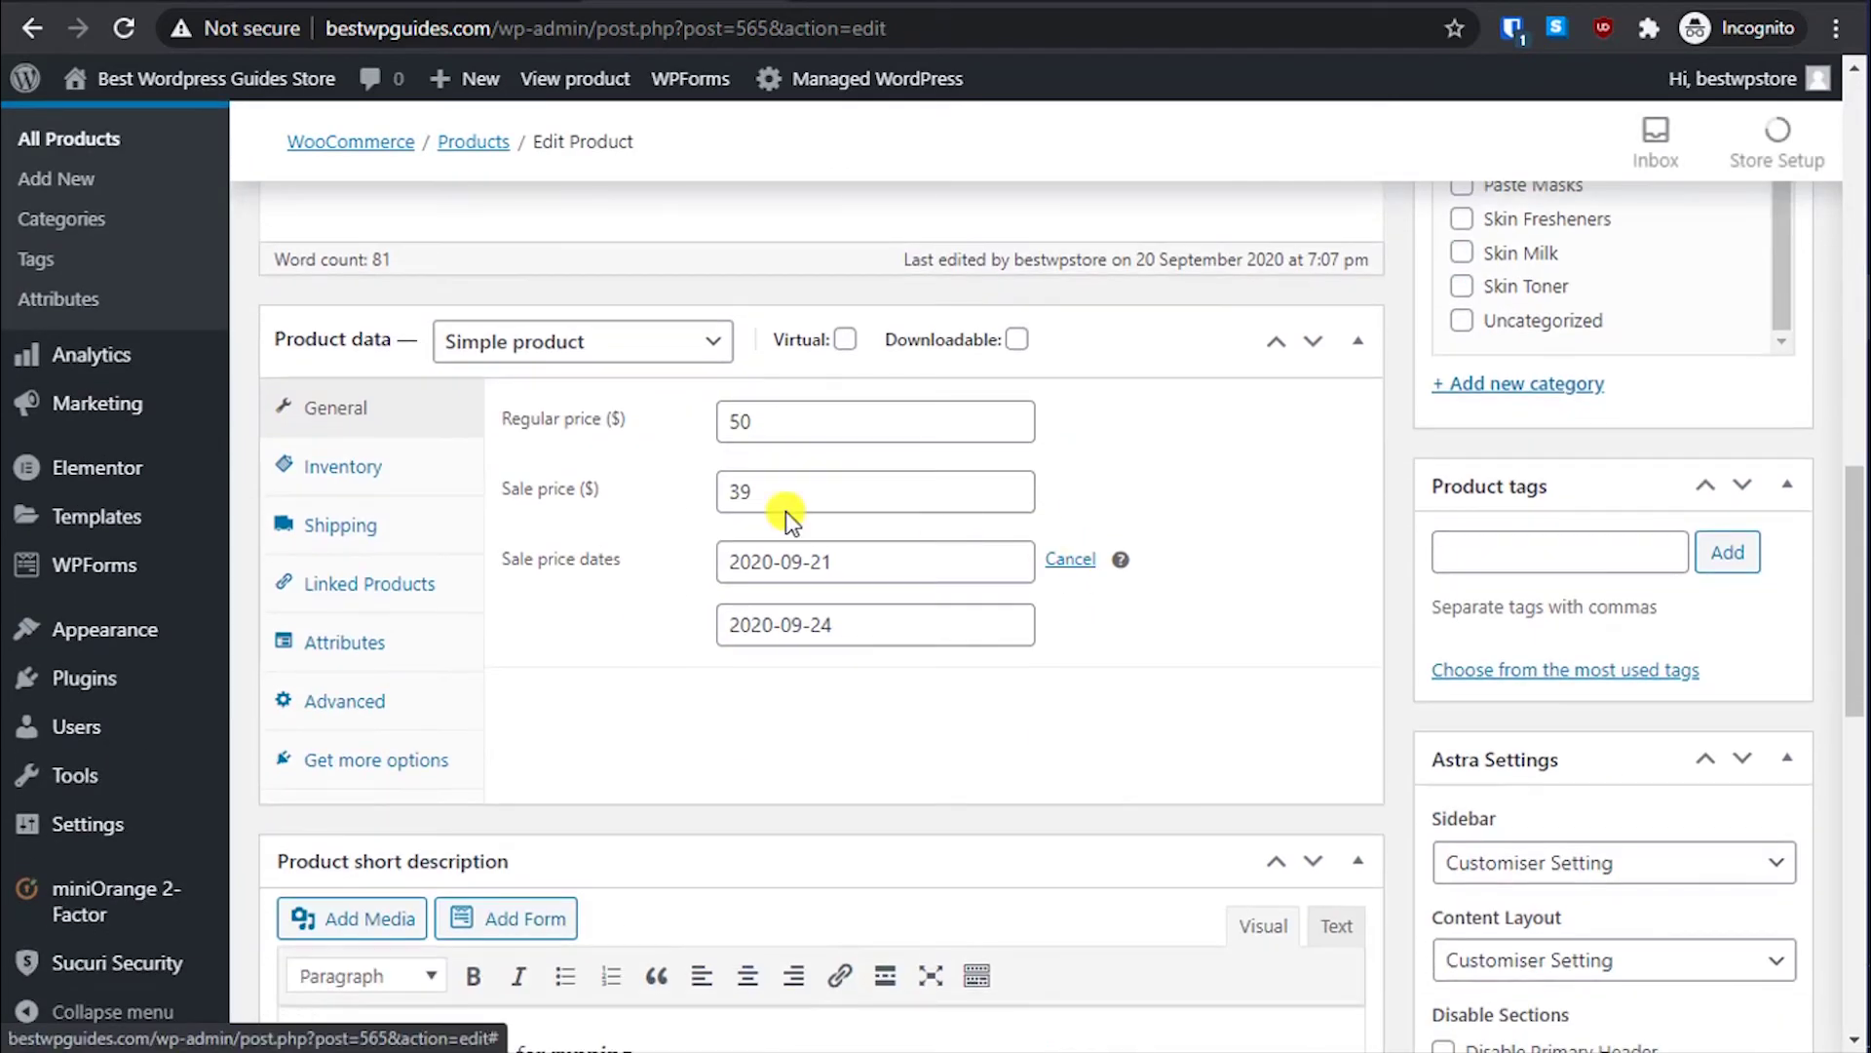
click(351, 514)
double_click(770, 419)
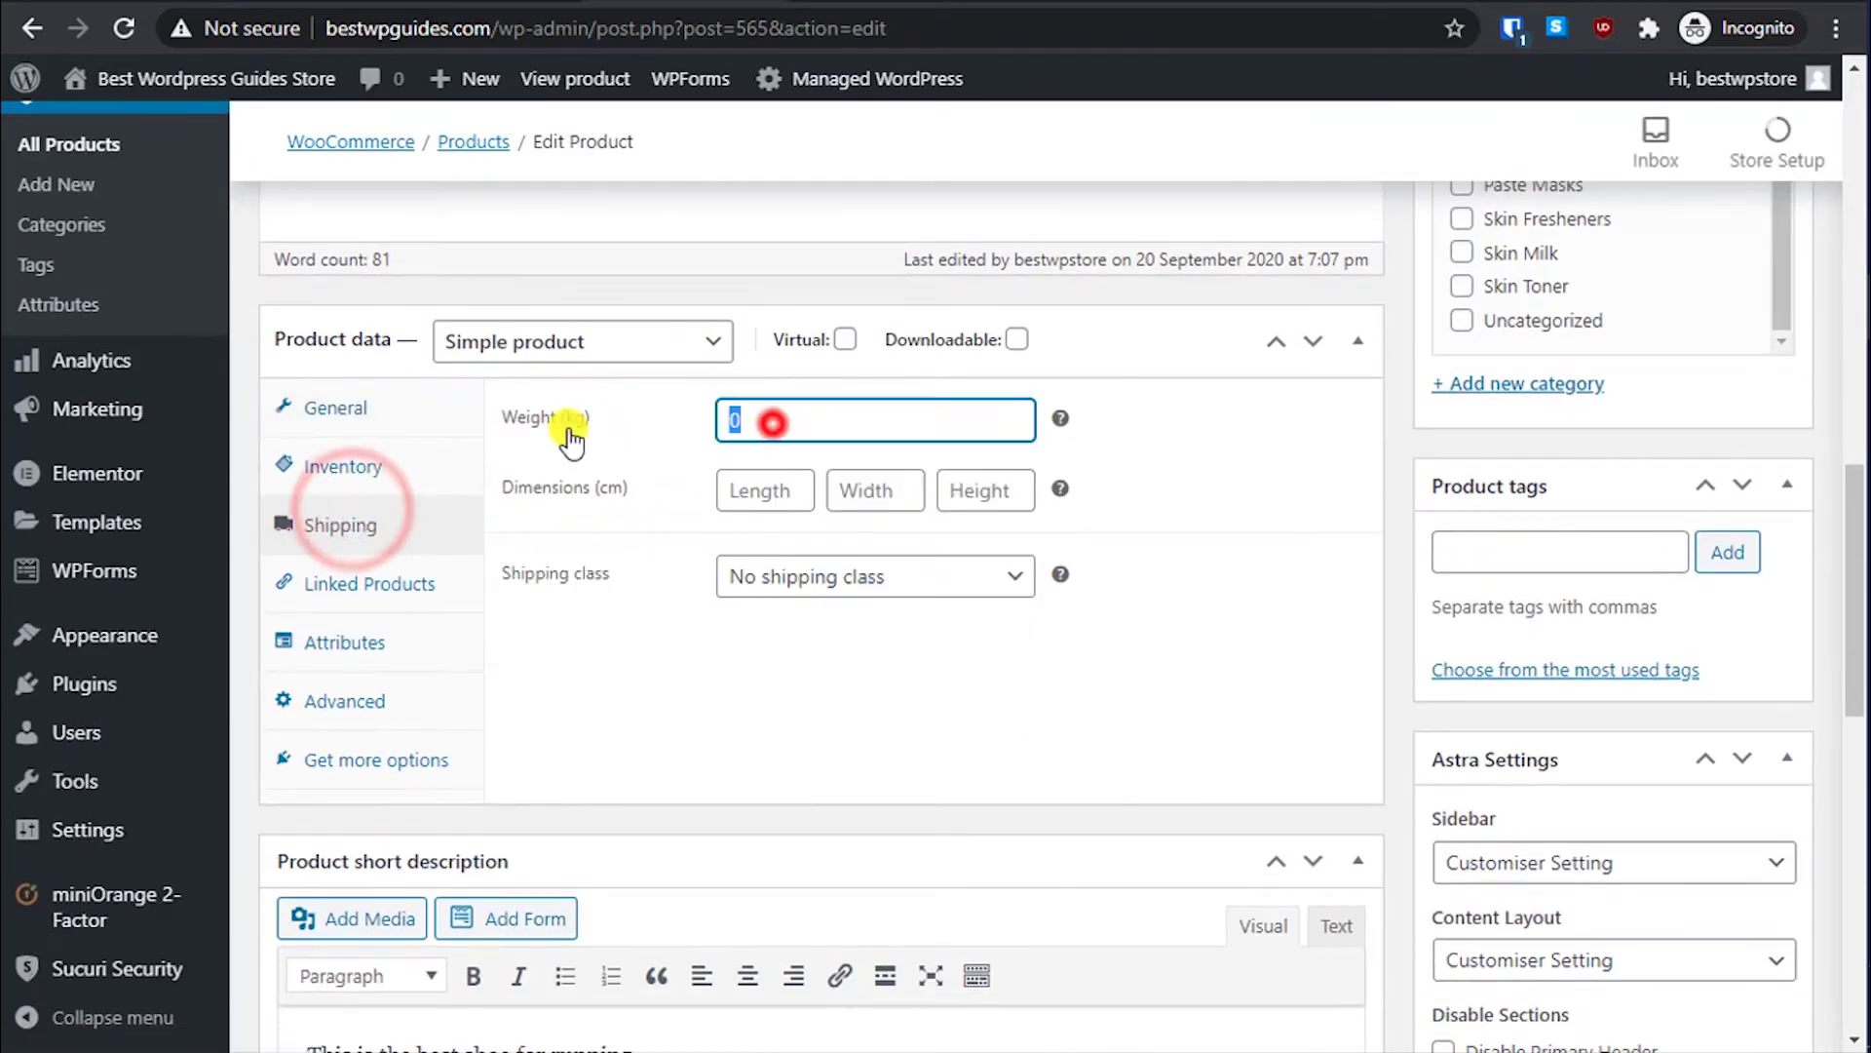
text(0.3)
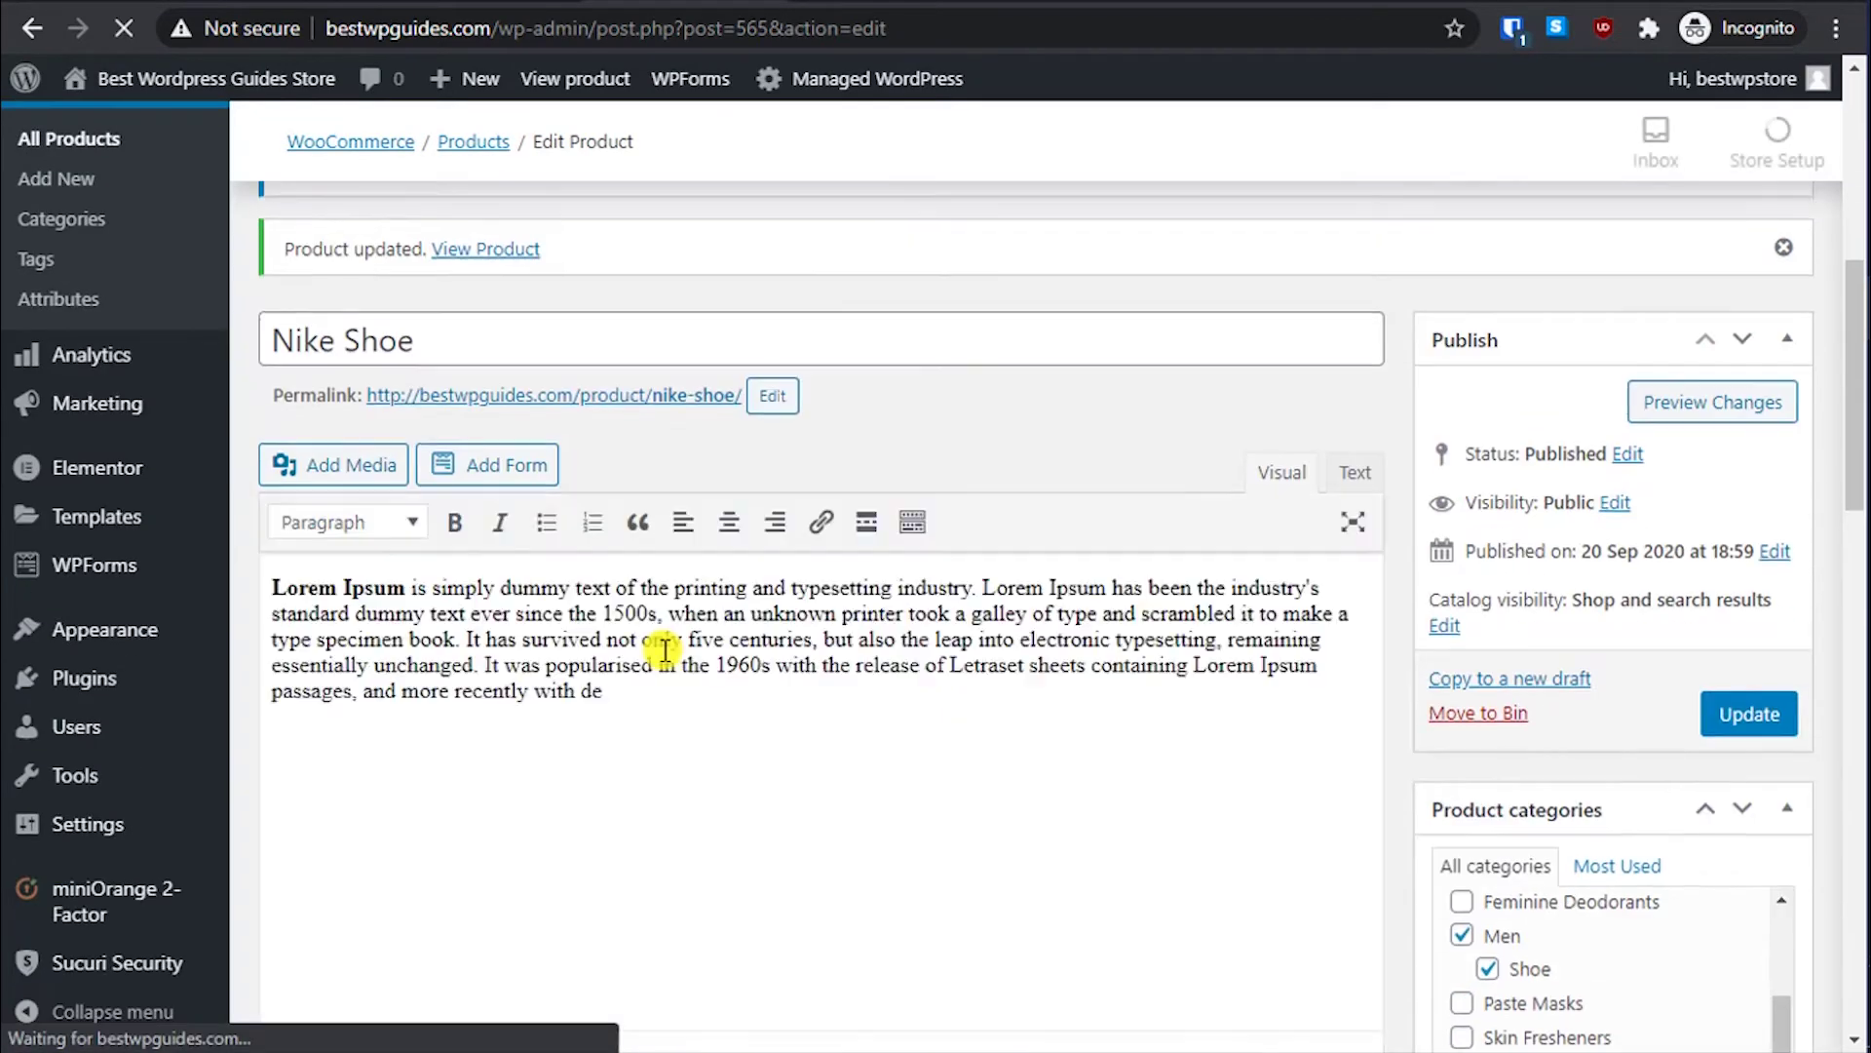
Step: Examine the dimension fields, the available shipping classes and the shipping class help text in the product's shipping settings
scroll(664, 650, down, 10)
click(346, 487)
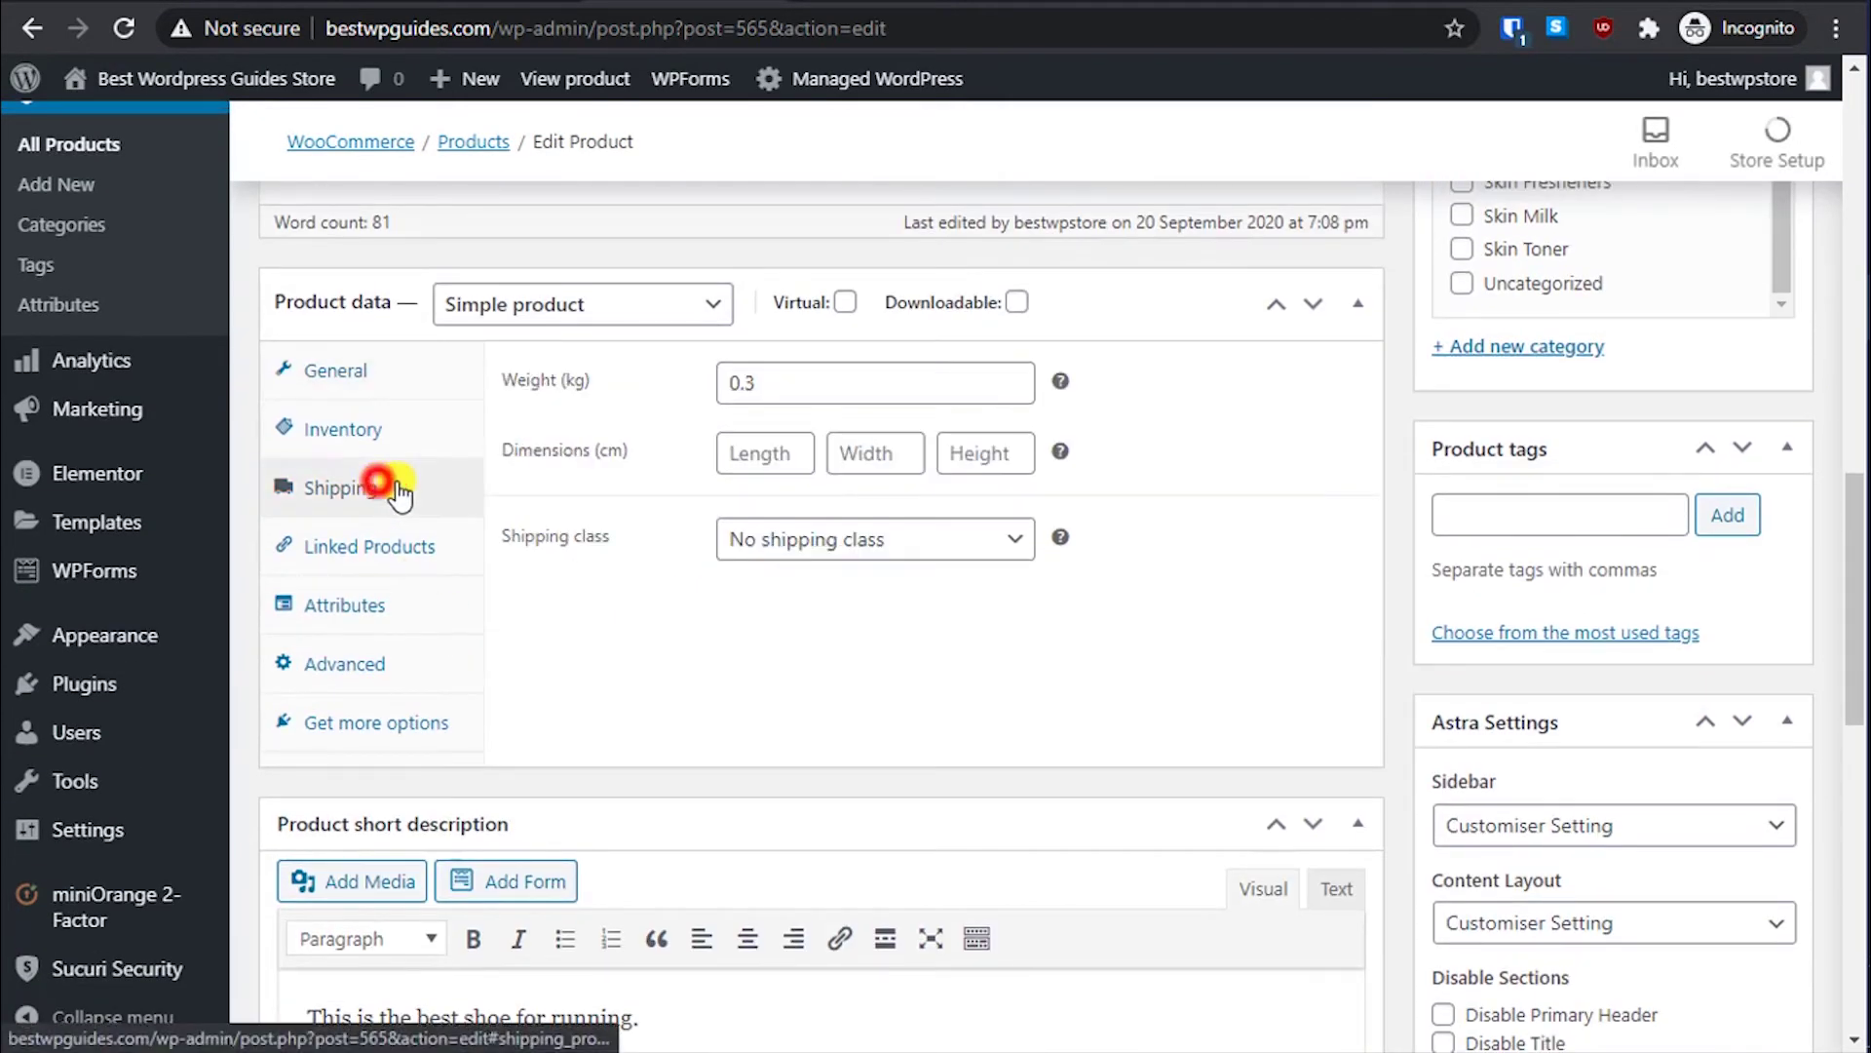
click(792, 458)
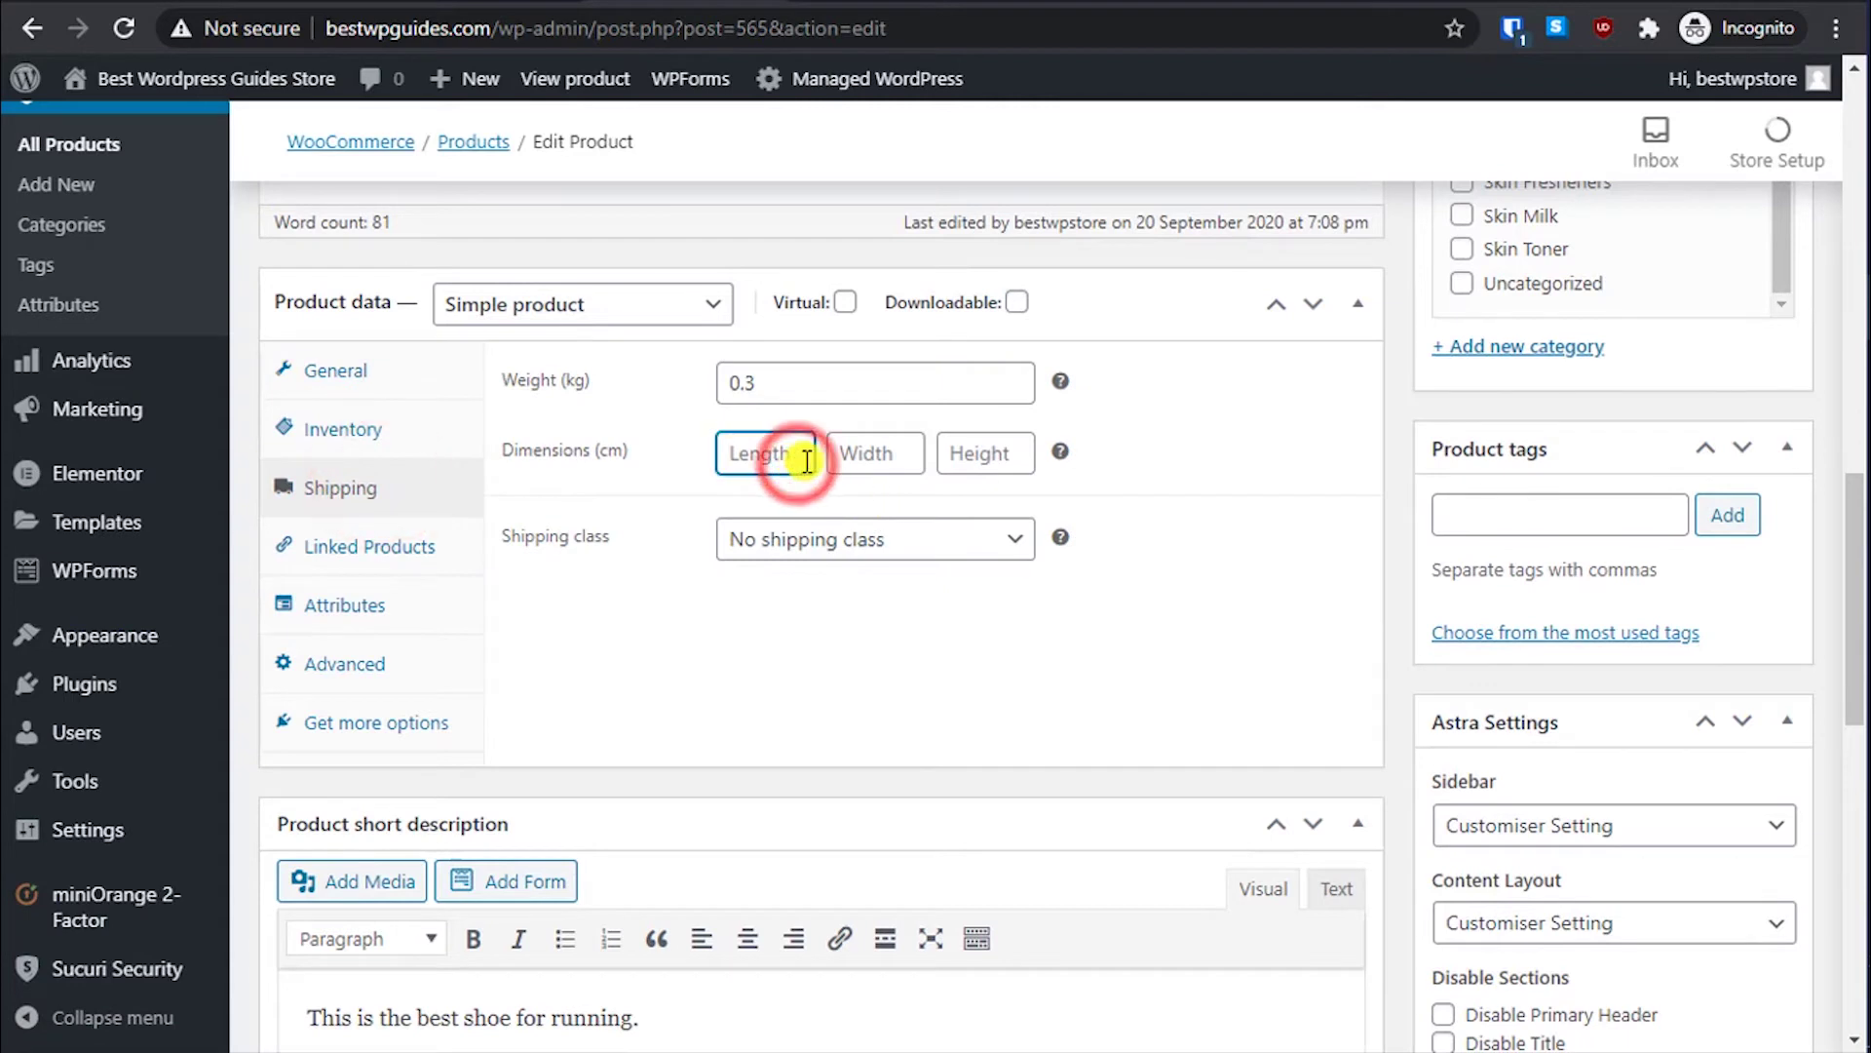
click(917, 541)
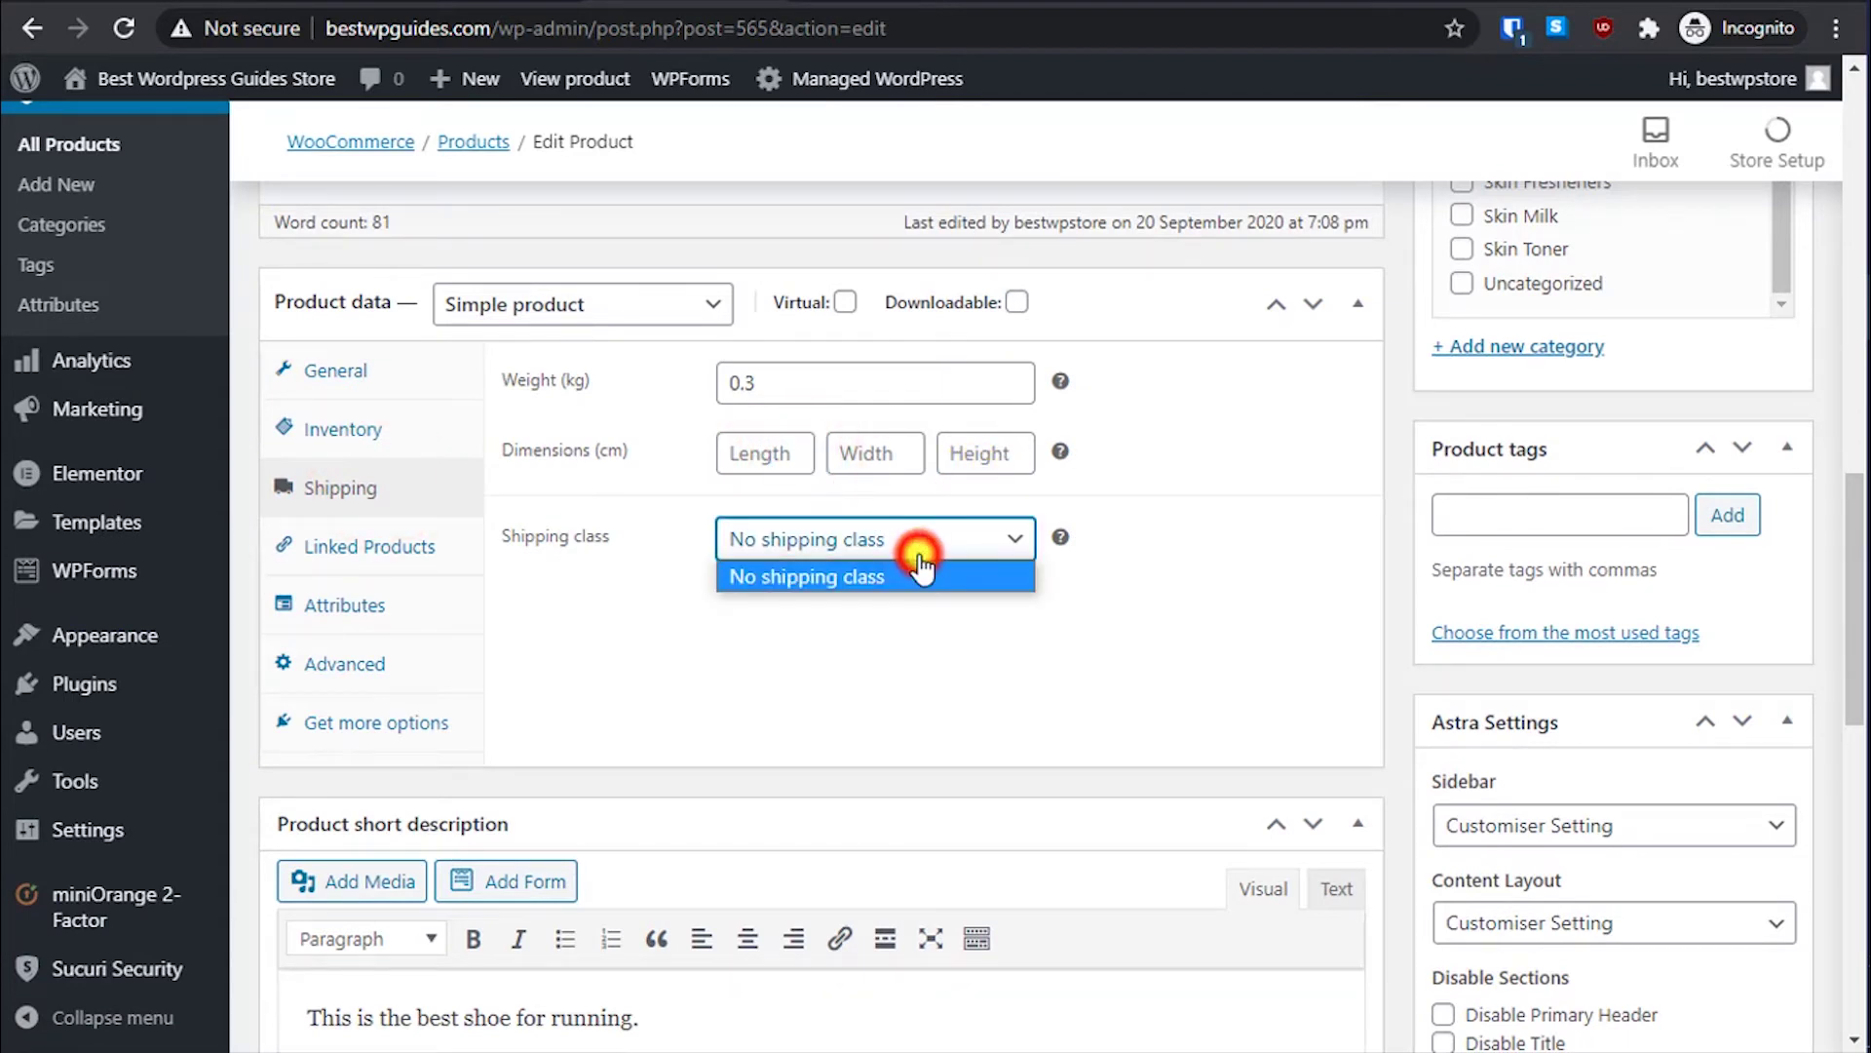
click(1145, 609)
mouse_move(1065, 541)
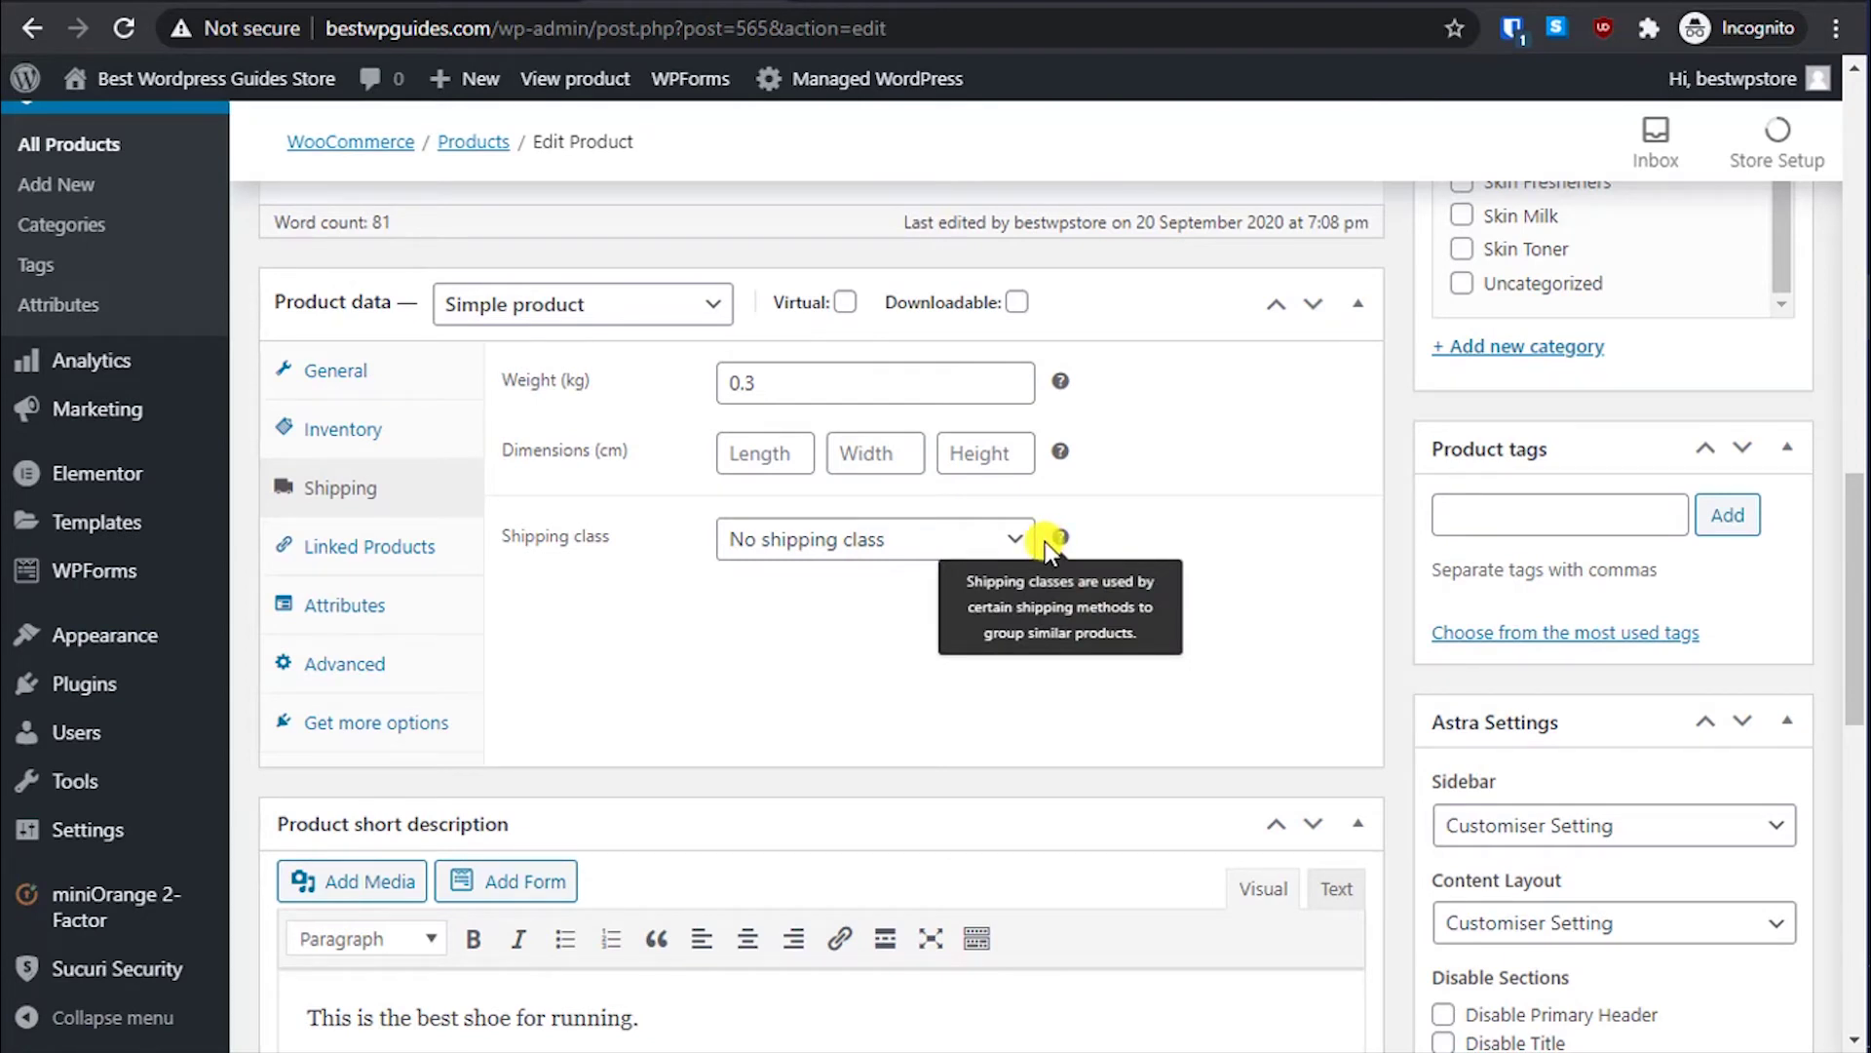
click(694, 612)
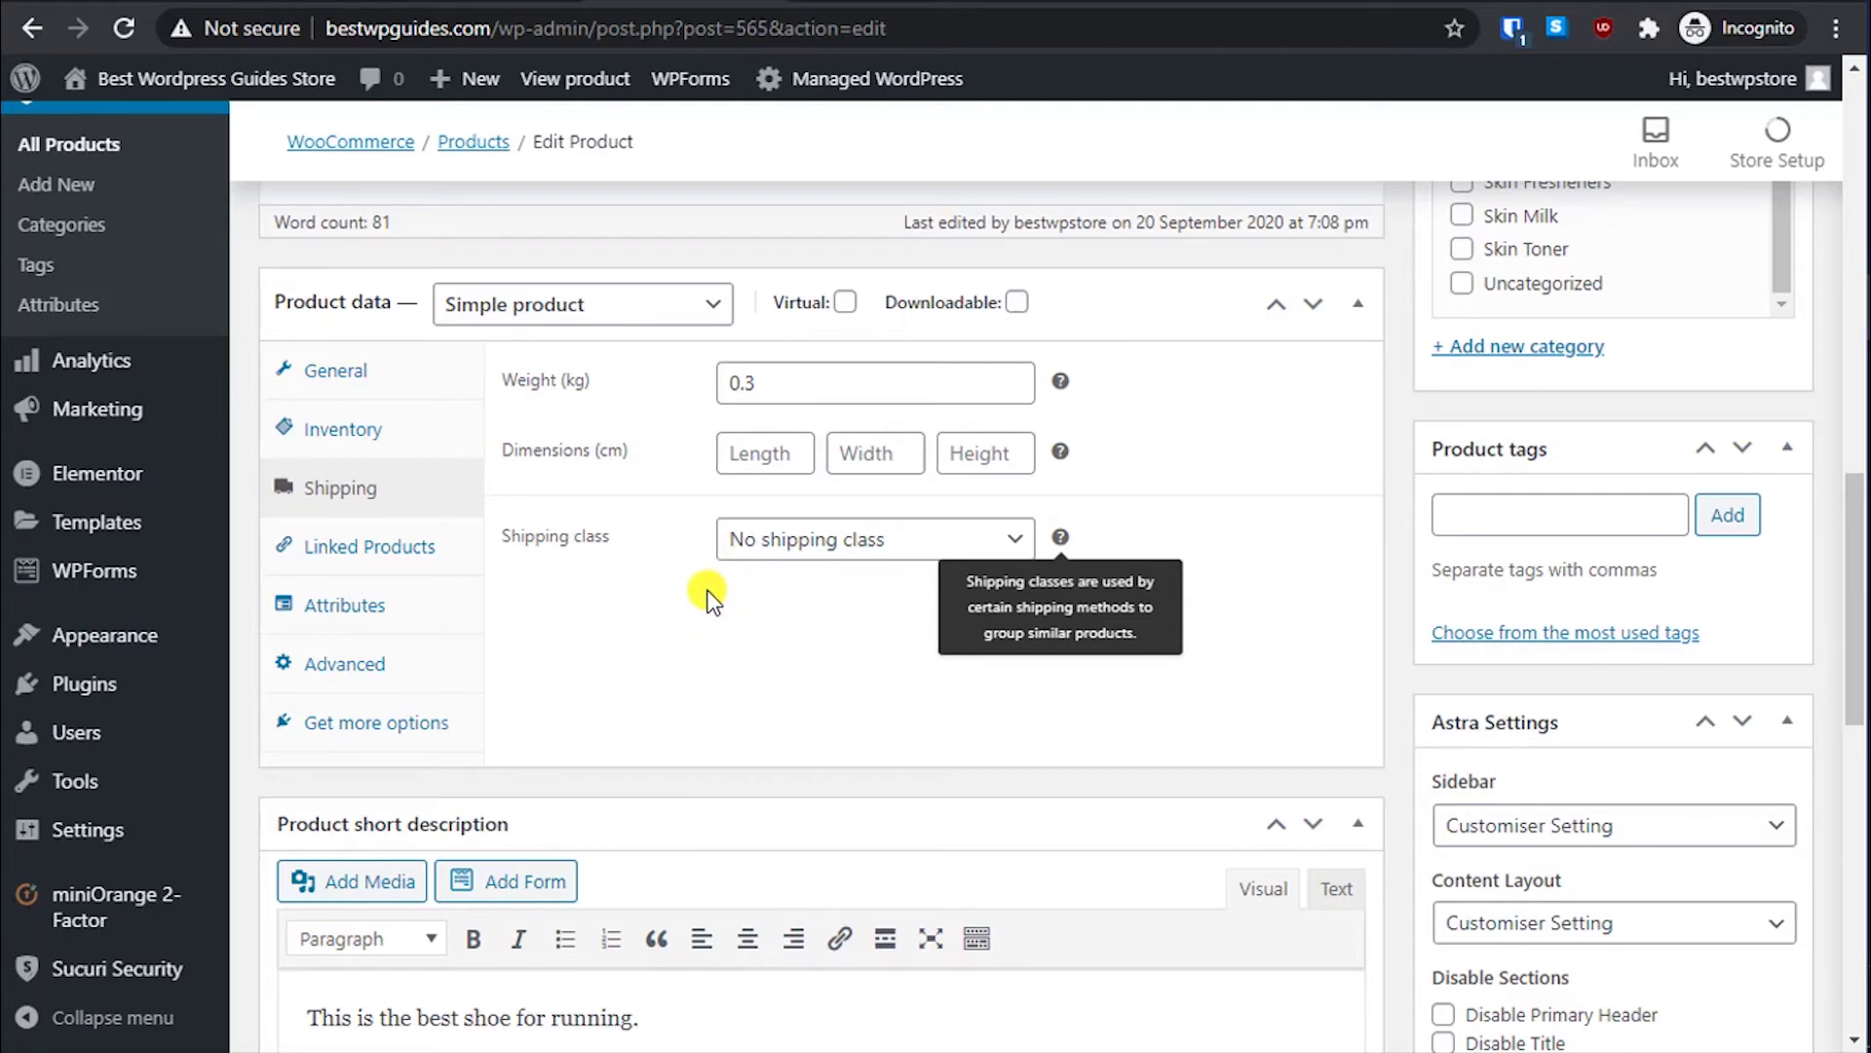
Step: Open the store-wide WooCommerce product settings and look at the measurement units
scroll(710, 596, up, 2)
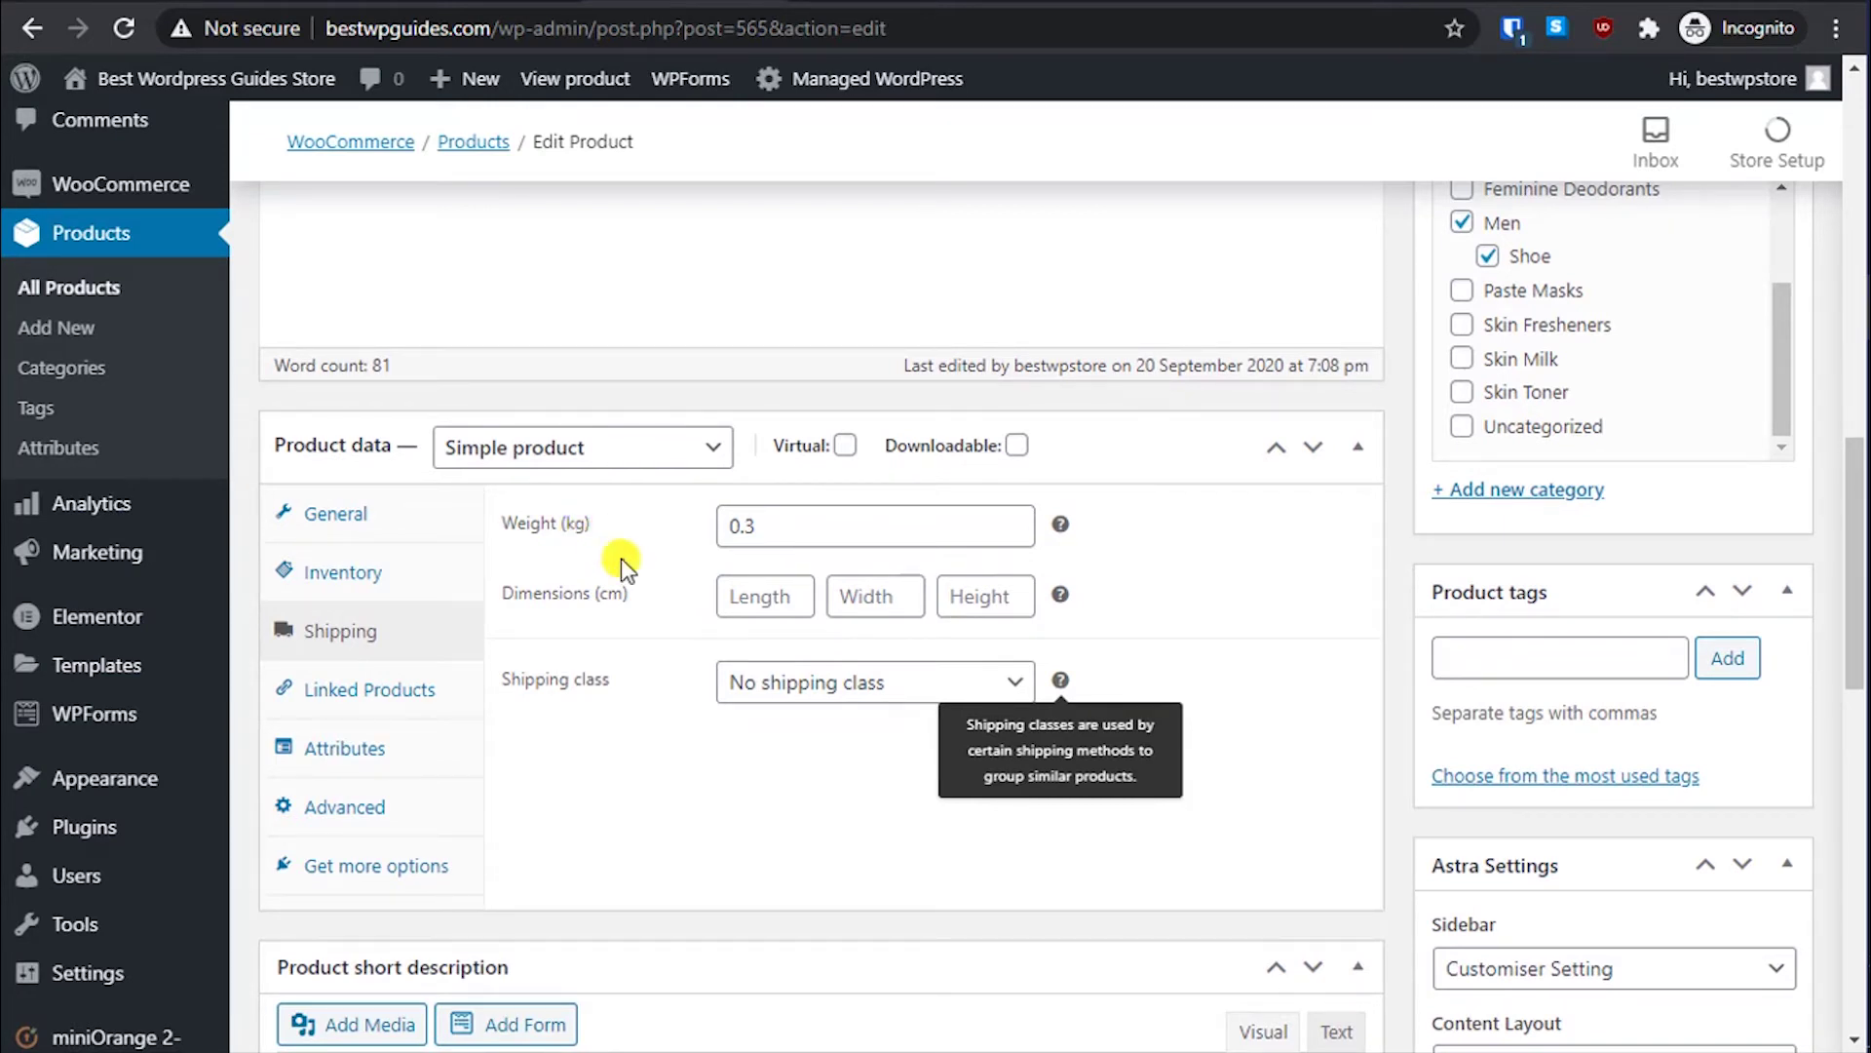
scroll(614, 572, up, 2)
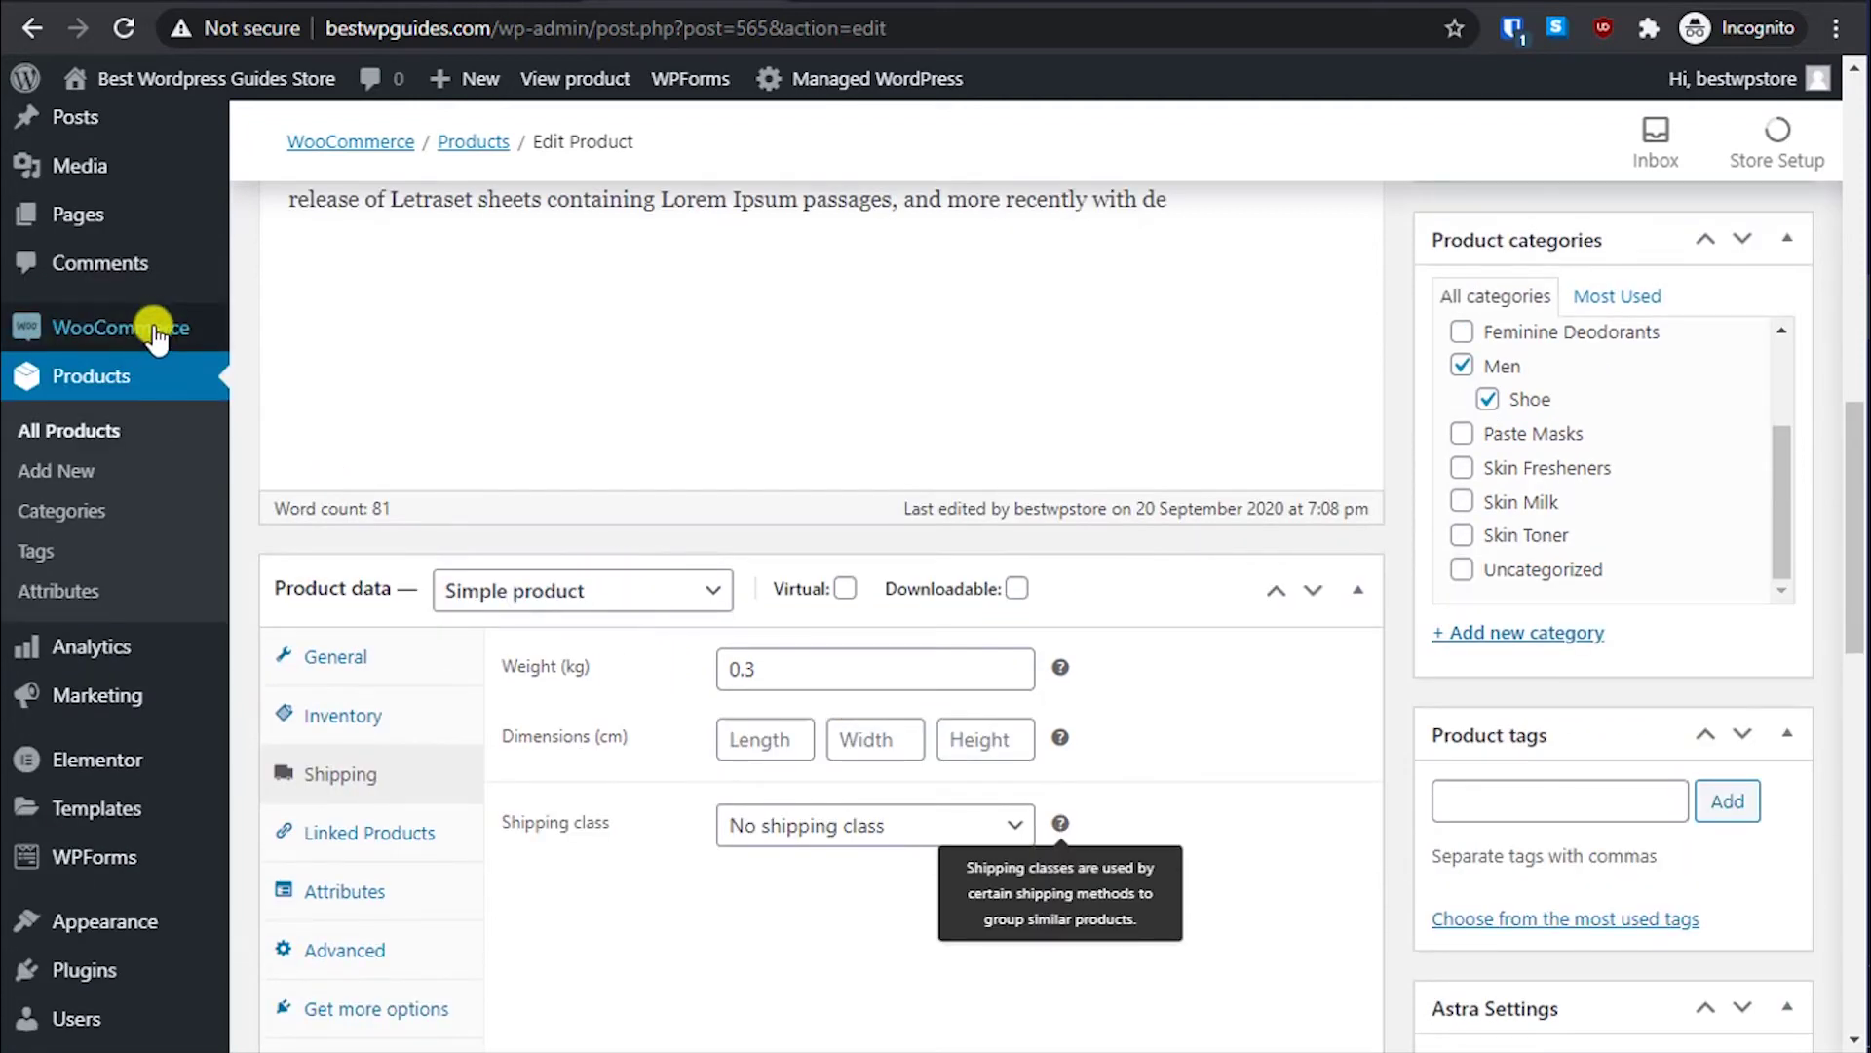
mouse_move(154, 331)
click(303, 536)
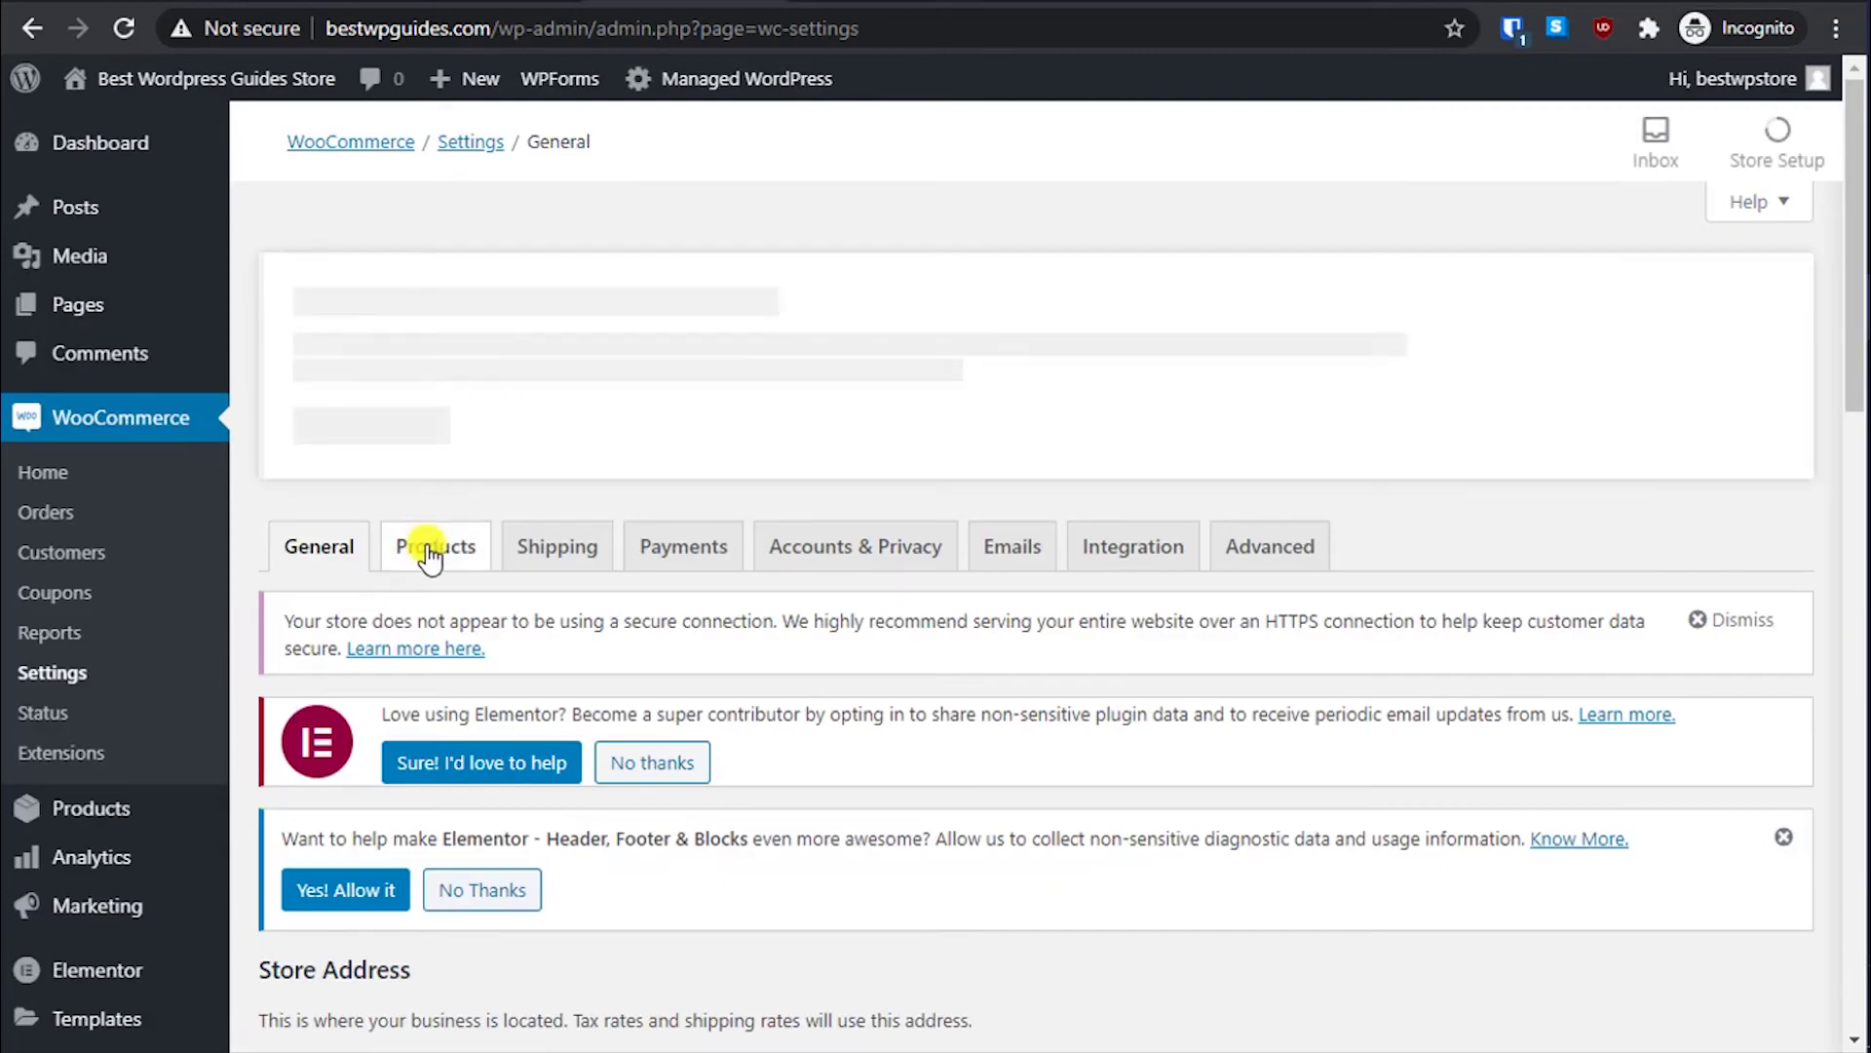
click(430, 544)
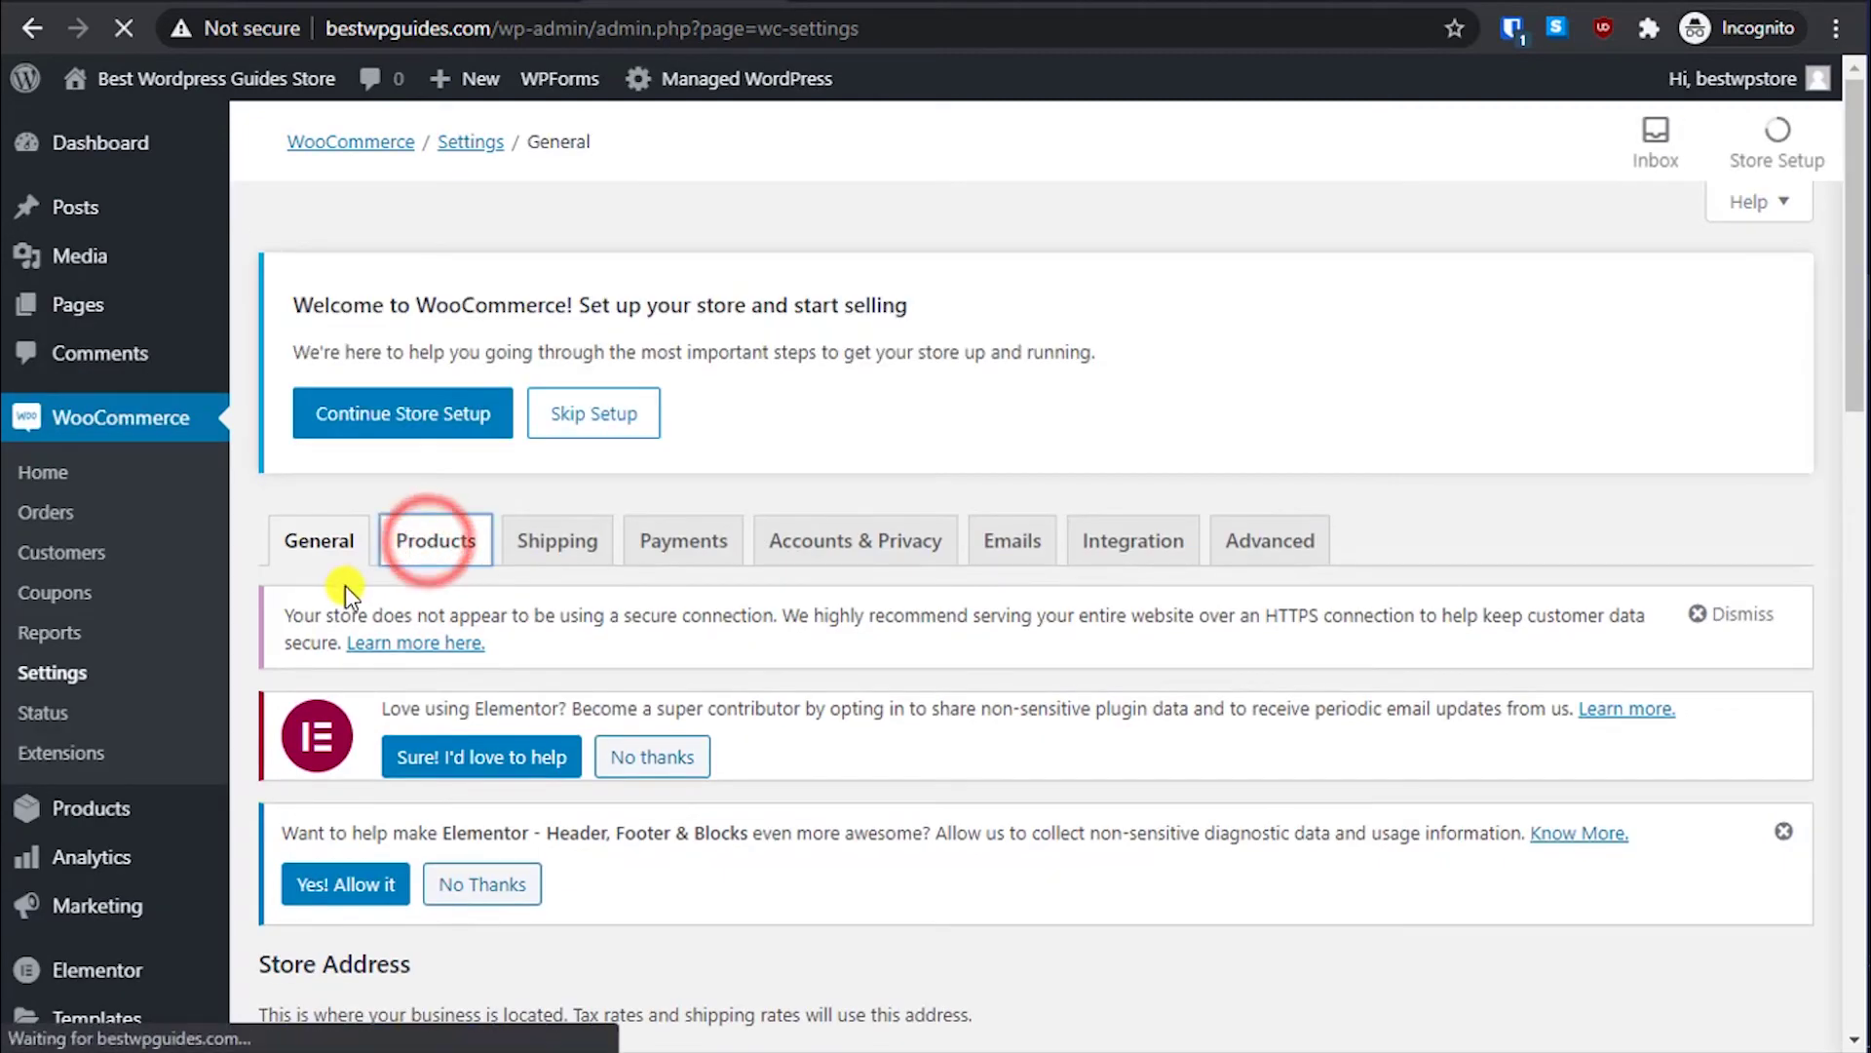
scroll(345, 585, down, 10)
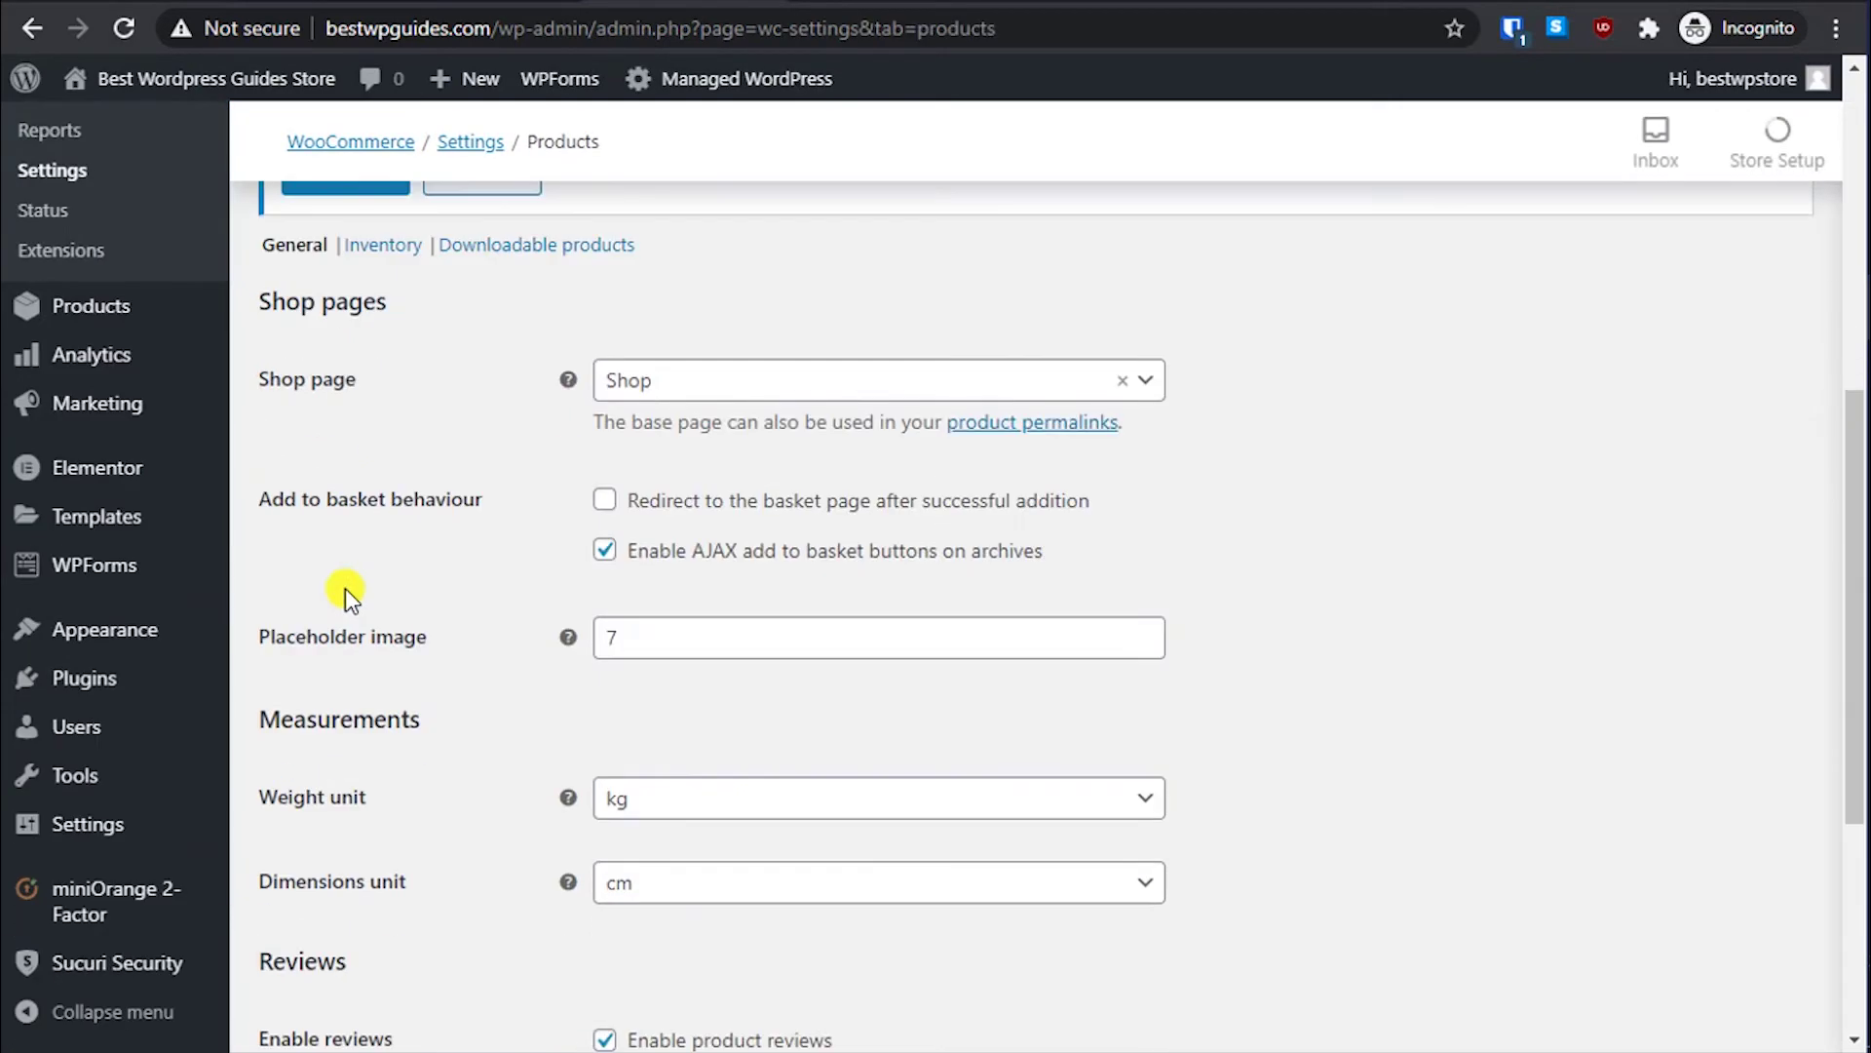
scroll(345, 588, up, 3)
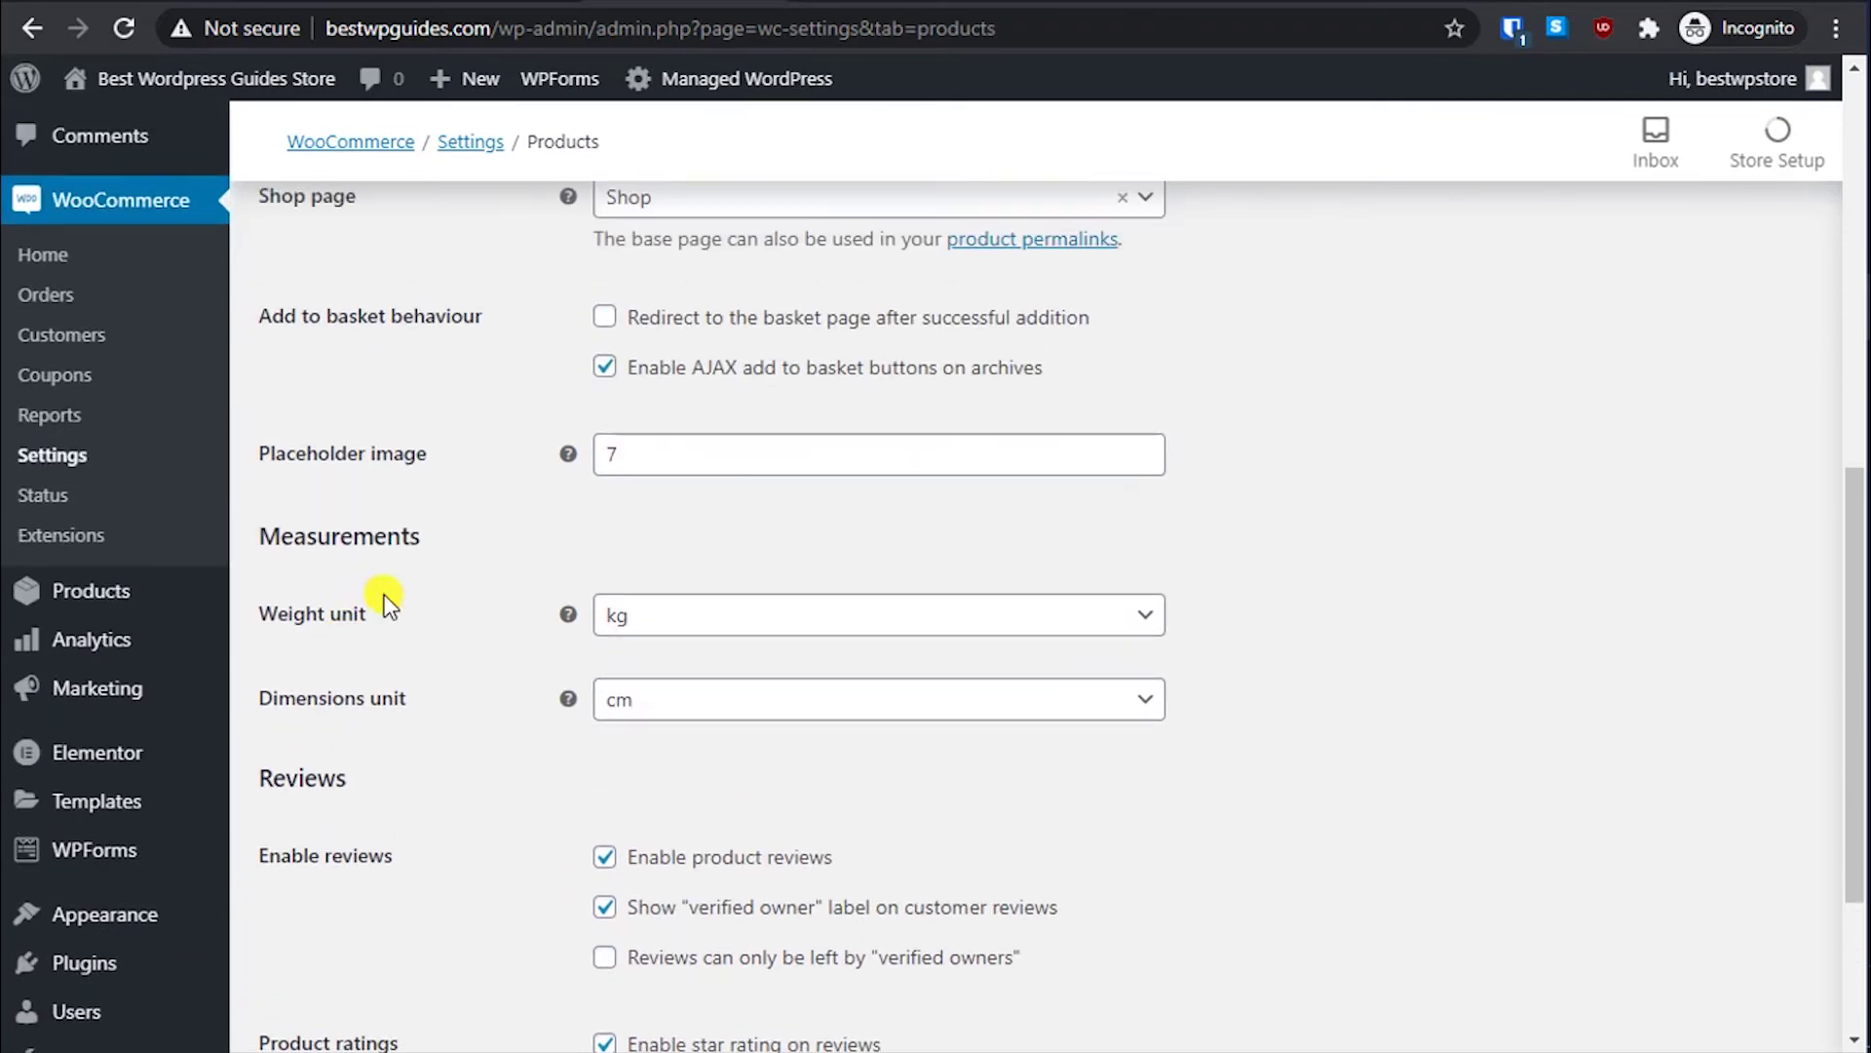
Step: Set the store's weight unit to g and its dimensions unit to mm, and save the settings
click(712, 621)
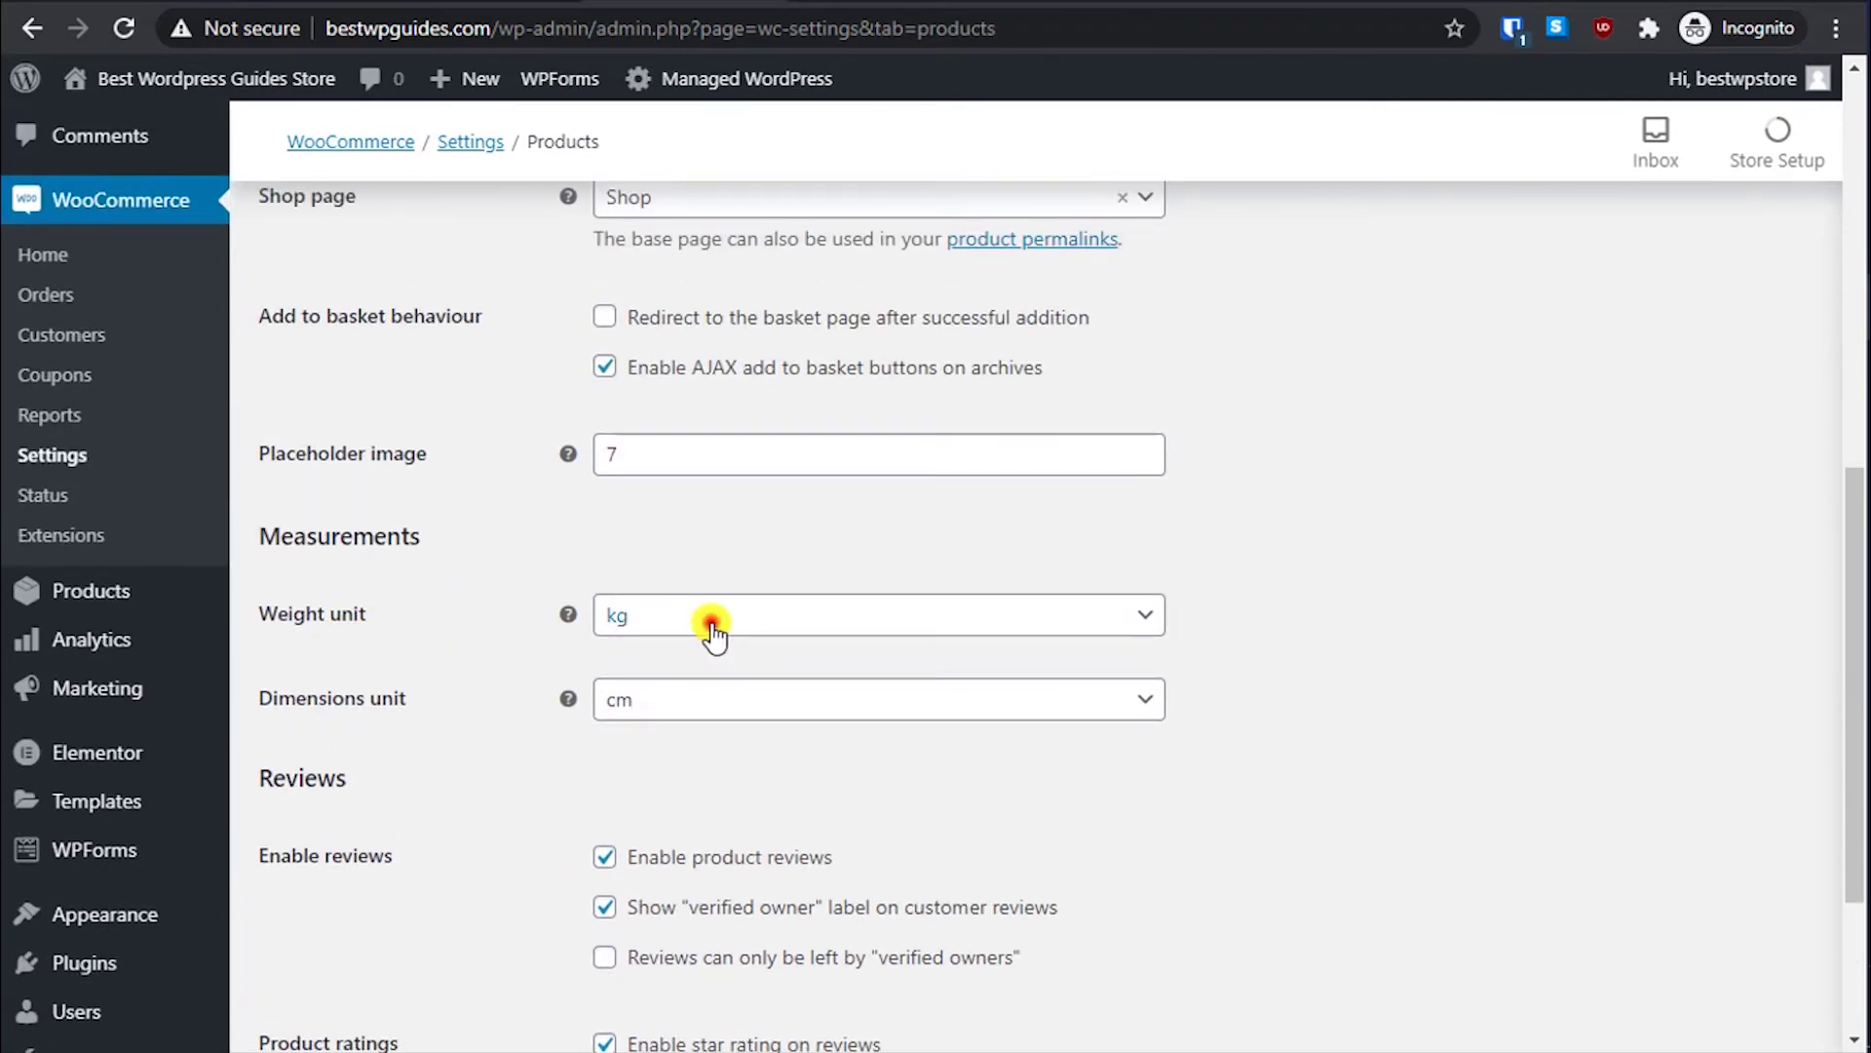
click(687, 710)
click(719, 619)
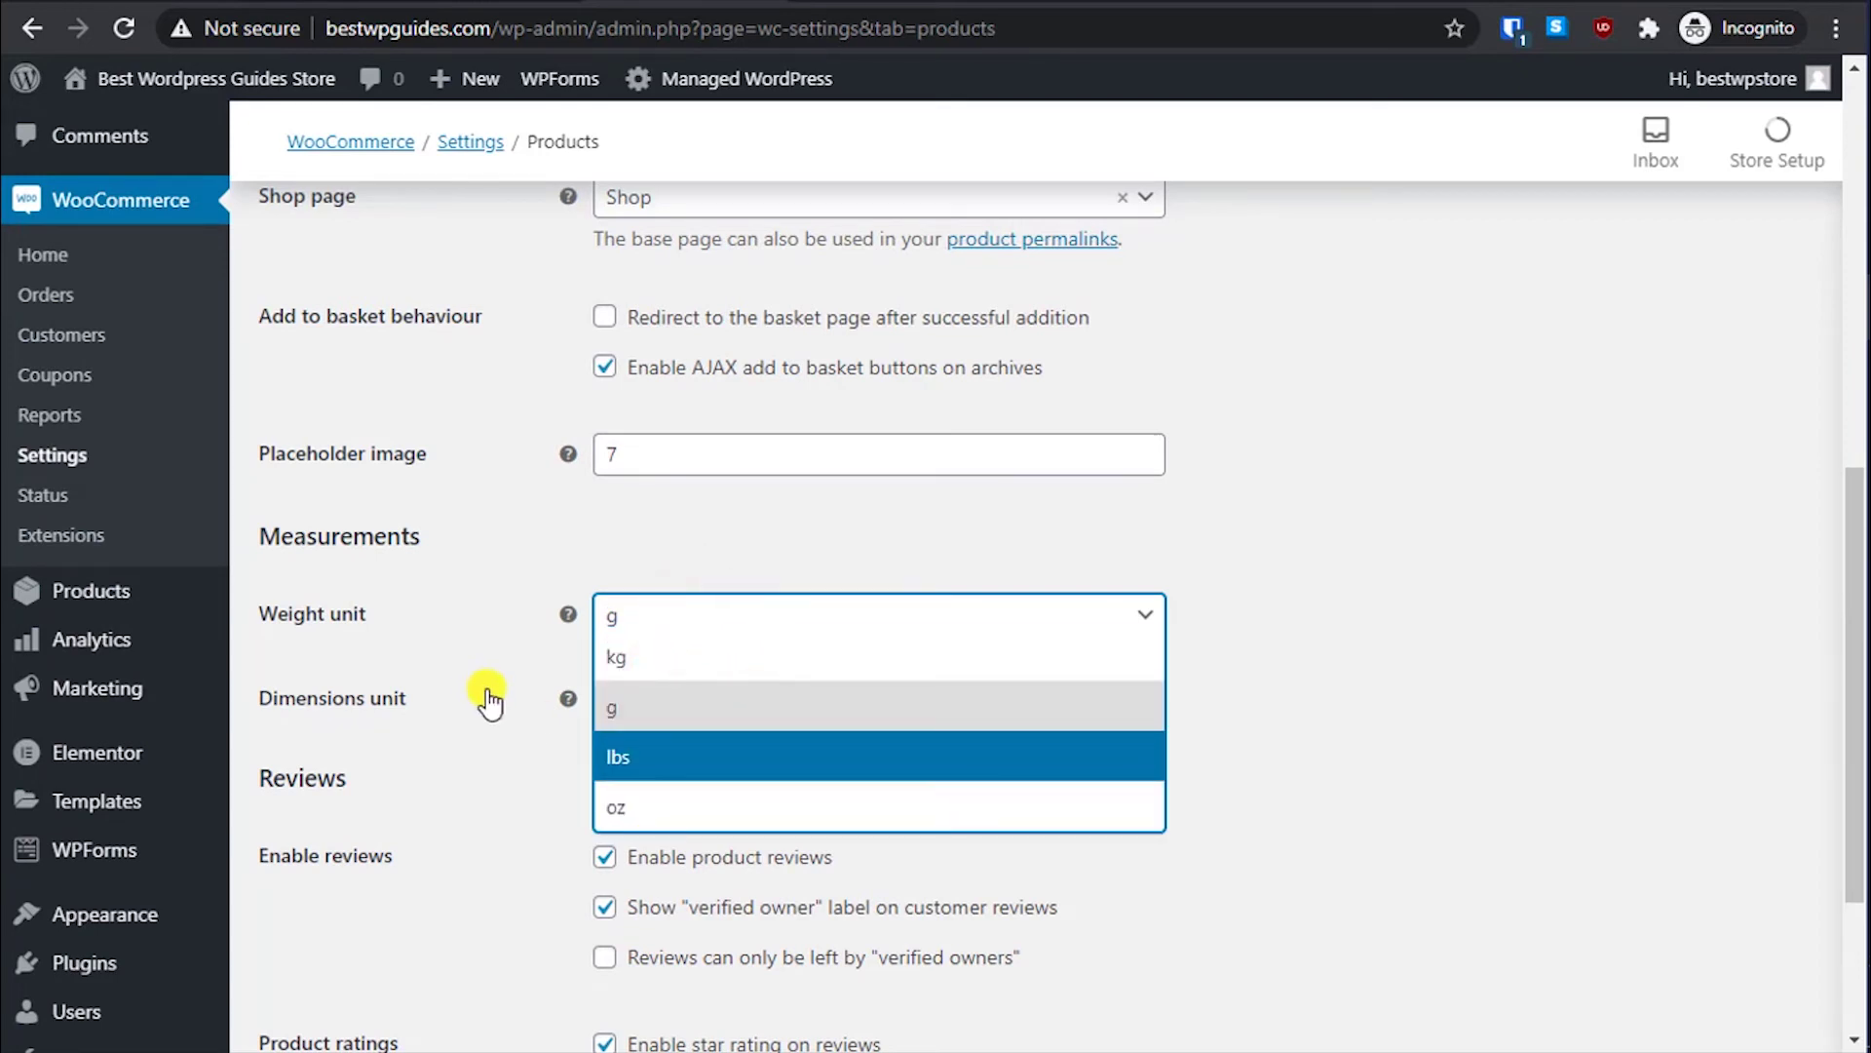
click(471, 660)
click(718, 701)
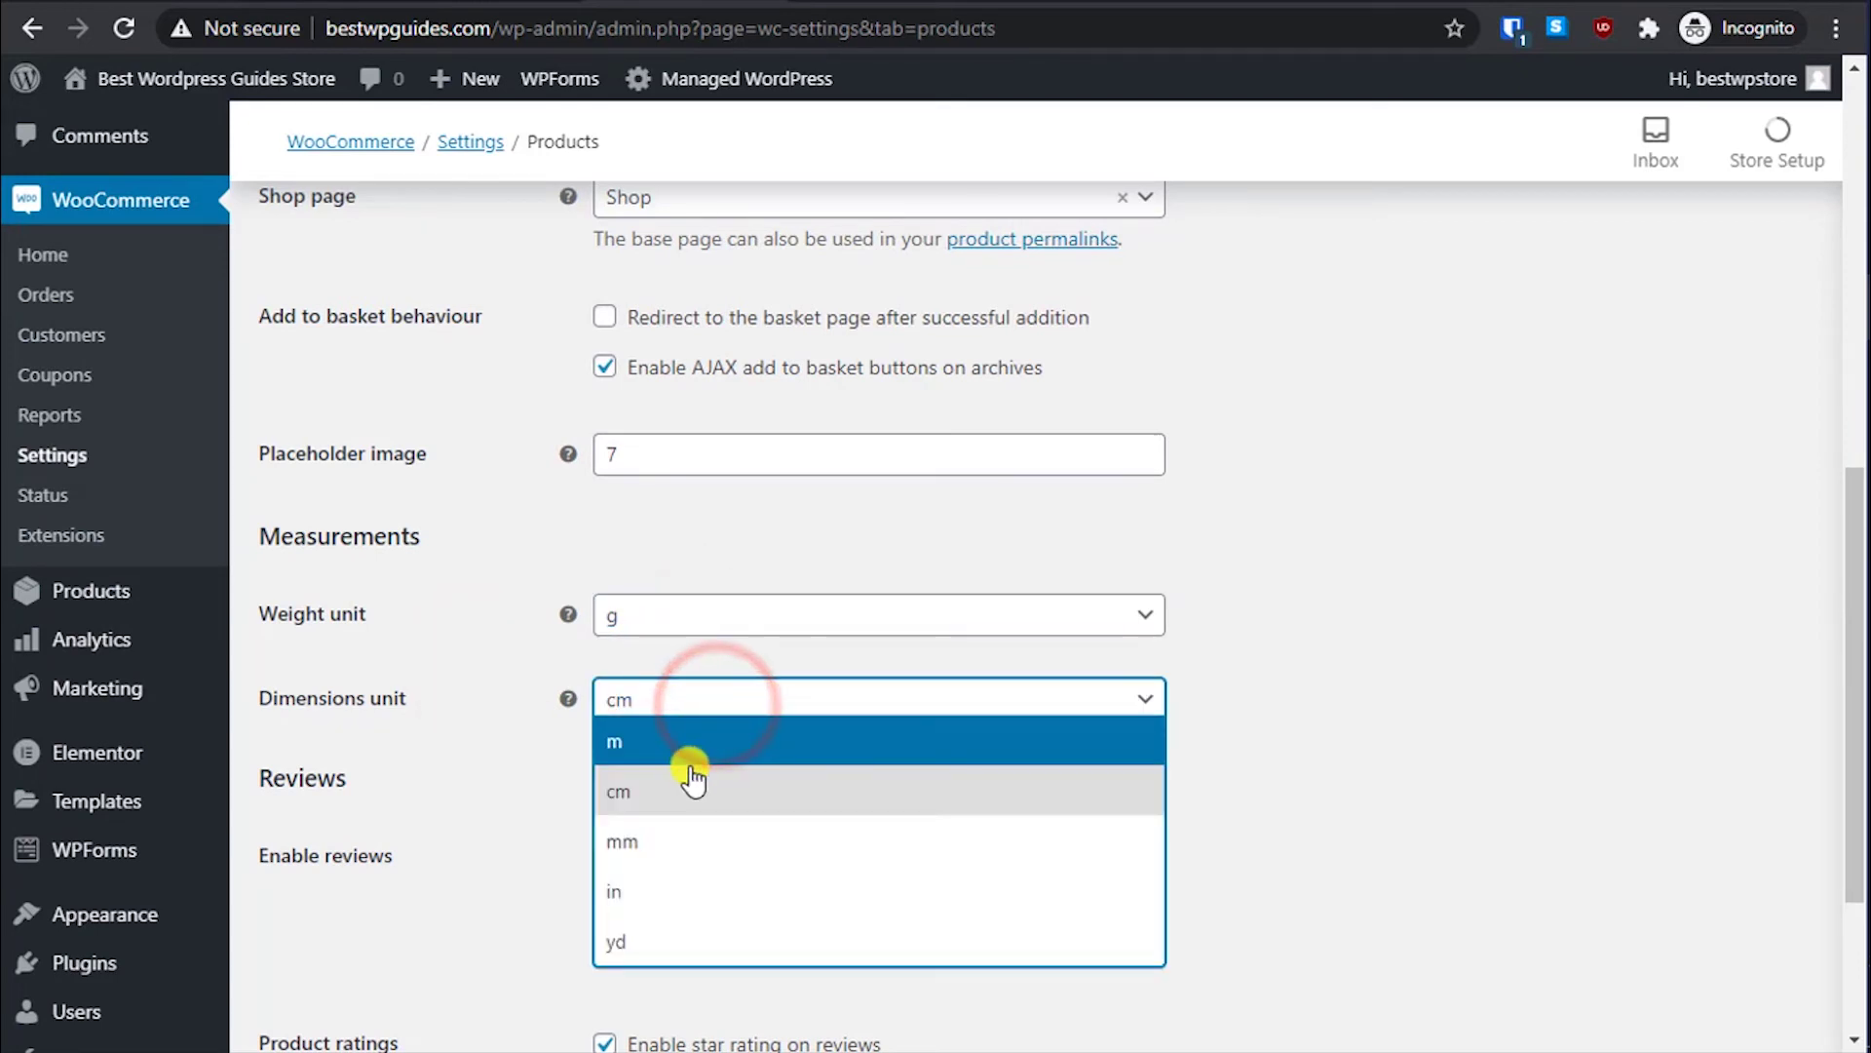
click(682, 843)
scroll(672, 828, down, 2)
scroll(435, 836, up, 1)
click(347, 1040)
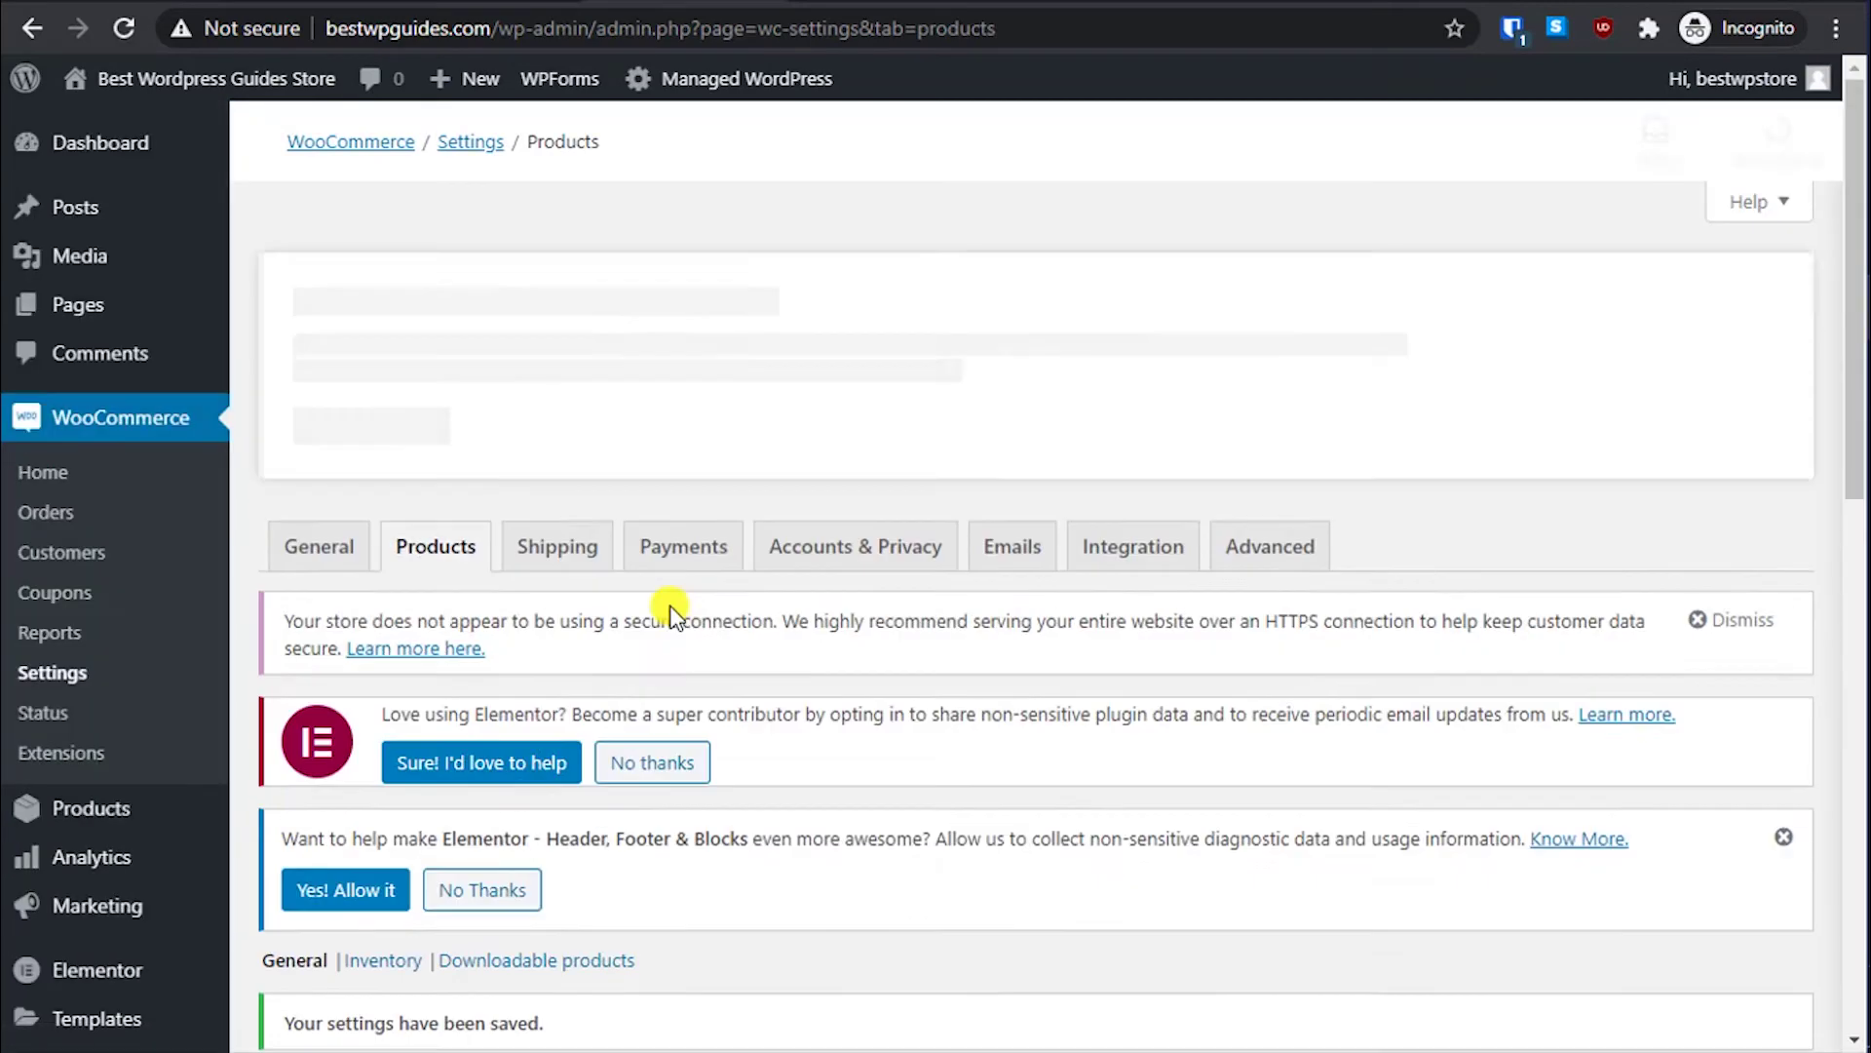
Step: Change the store's weight unit back to kg and its dimensions unit to cm, and save the settings
scroll(543, 702, down, 10)
click(685, 450)
click(656, 484)
click(655, 524)
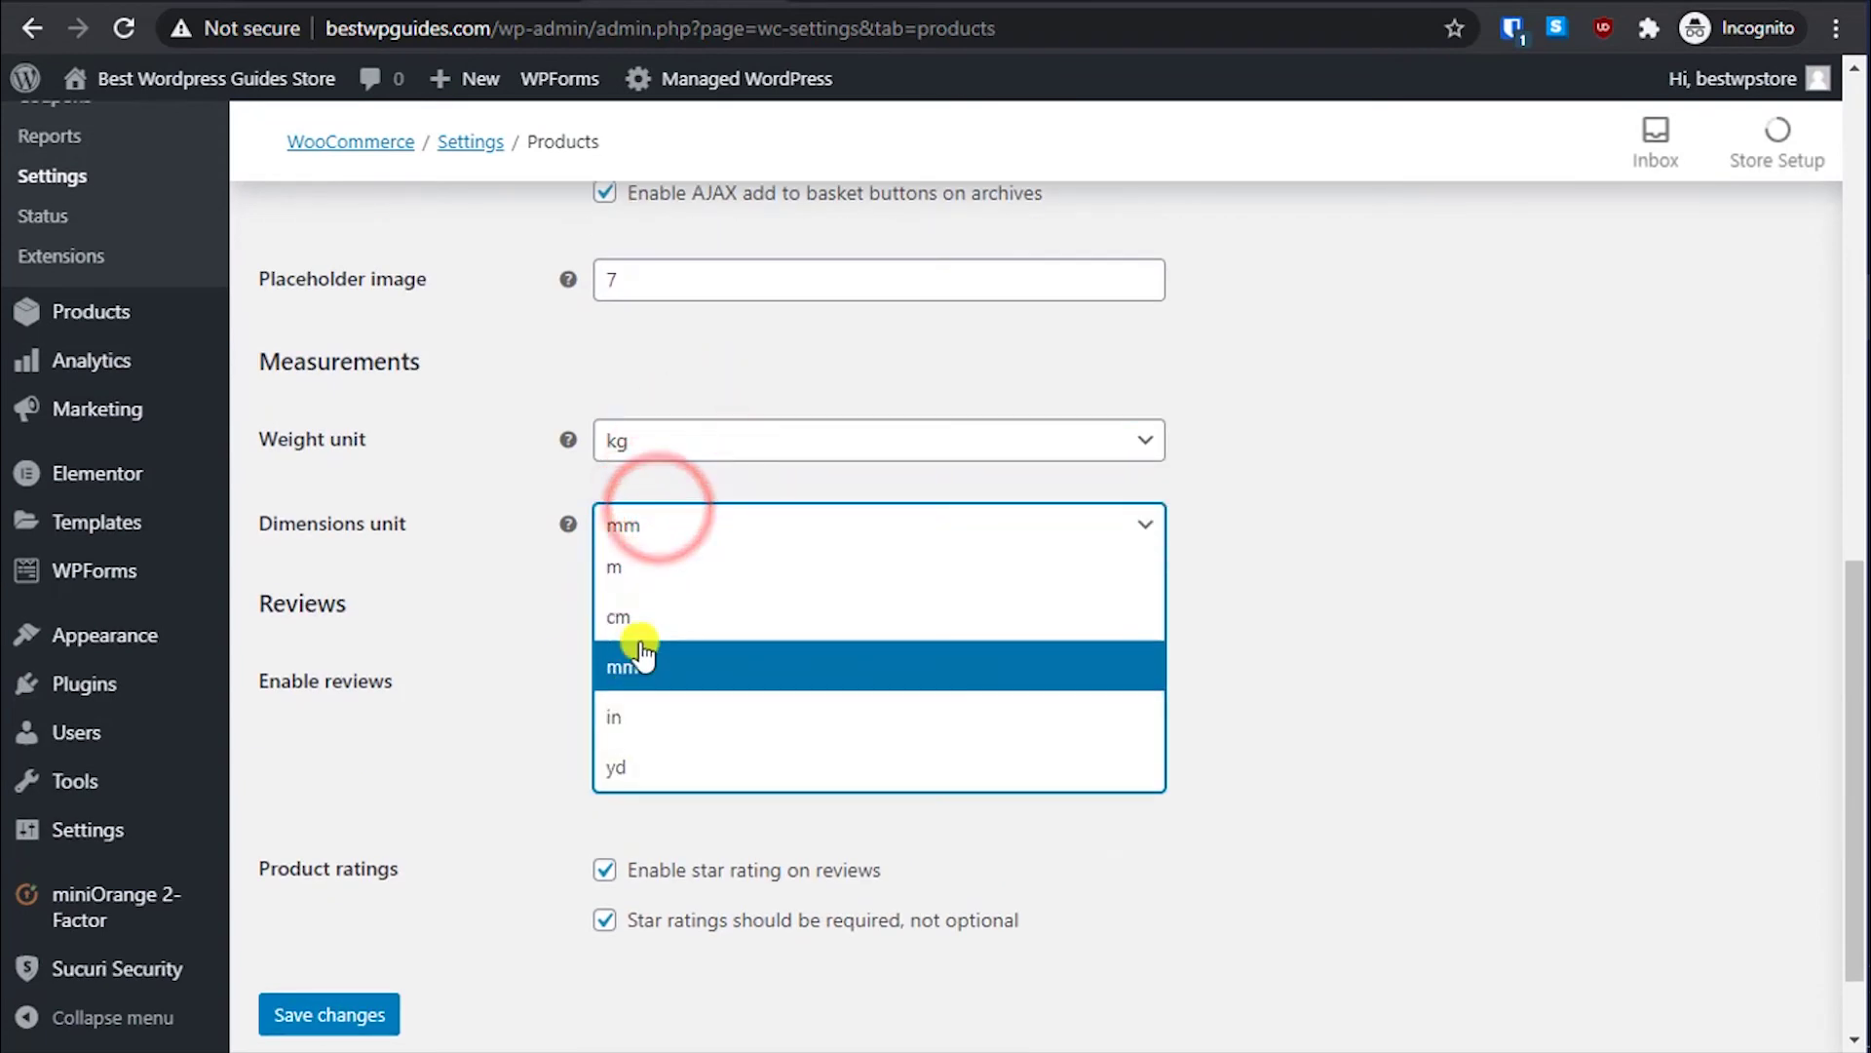
click(645, 612)
click(363, 1014)
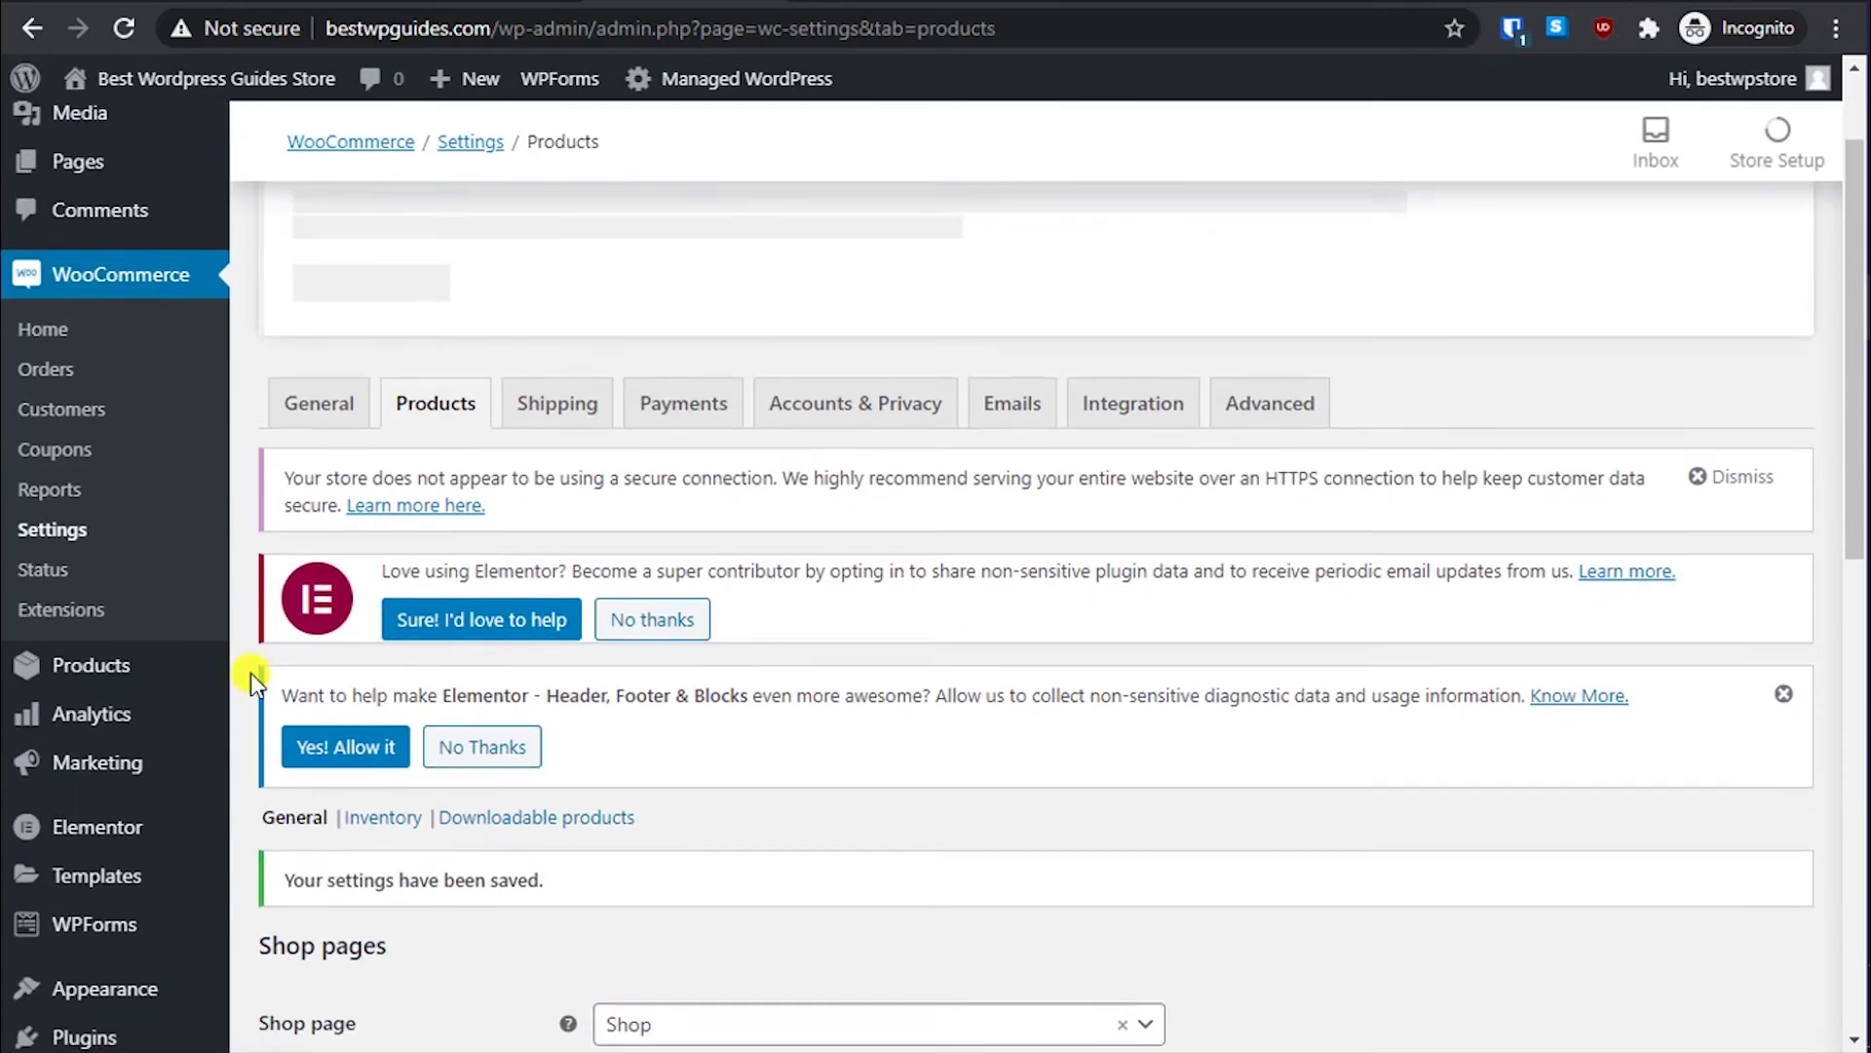
Step: Open the Nike Shoe from the product list for editing and show its shipping settings
mouse_move(155, 677)
click(279, 654)
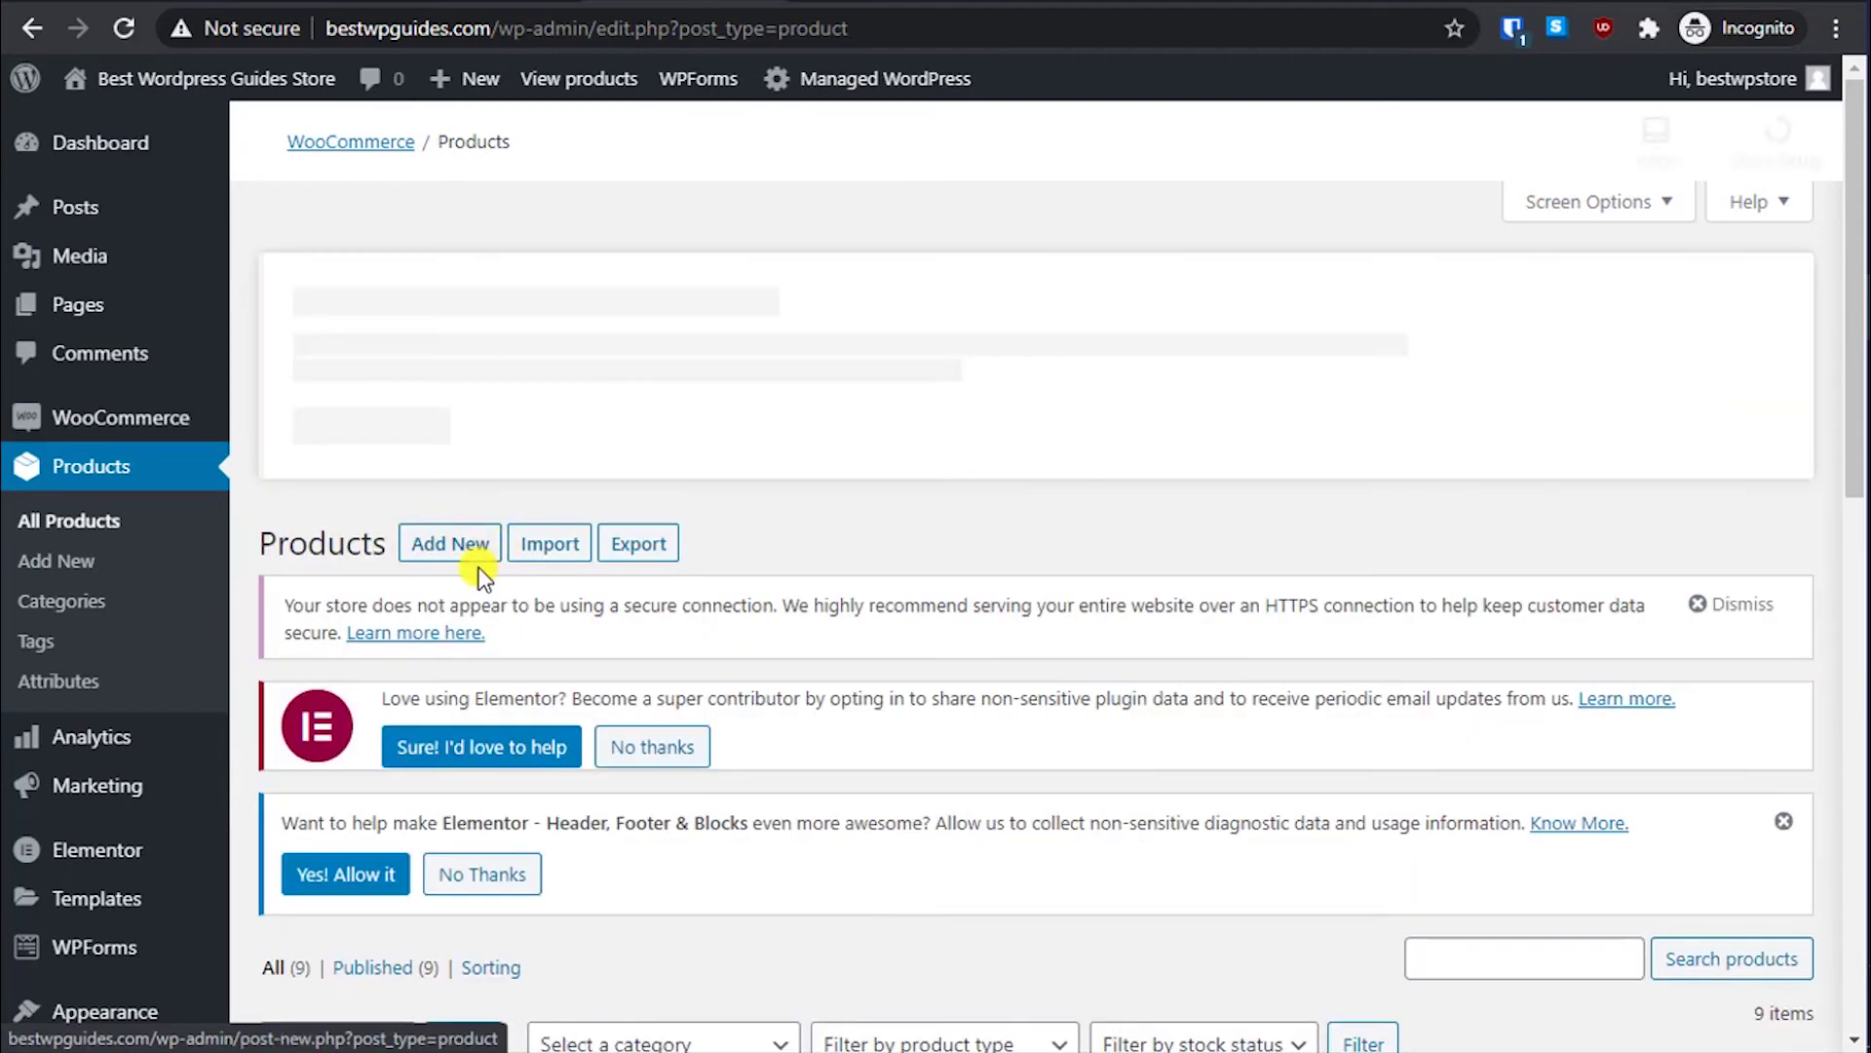
scroll(526, 758, down, 6)
click(513, 320)
scroll(740, 680, down, 10)
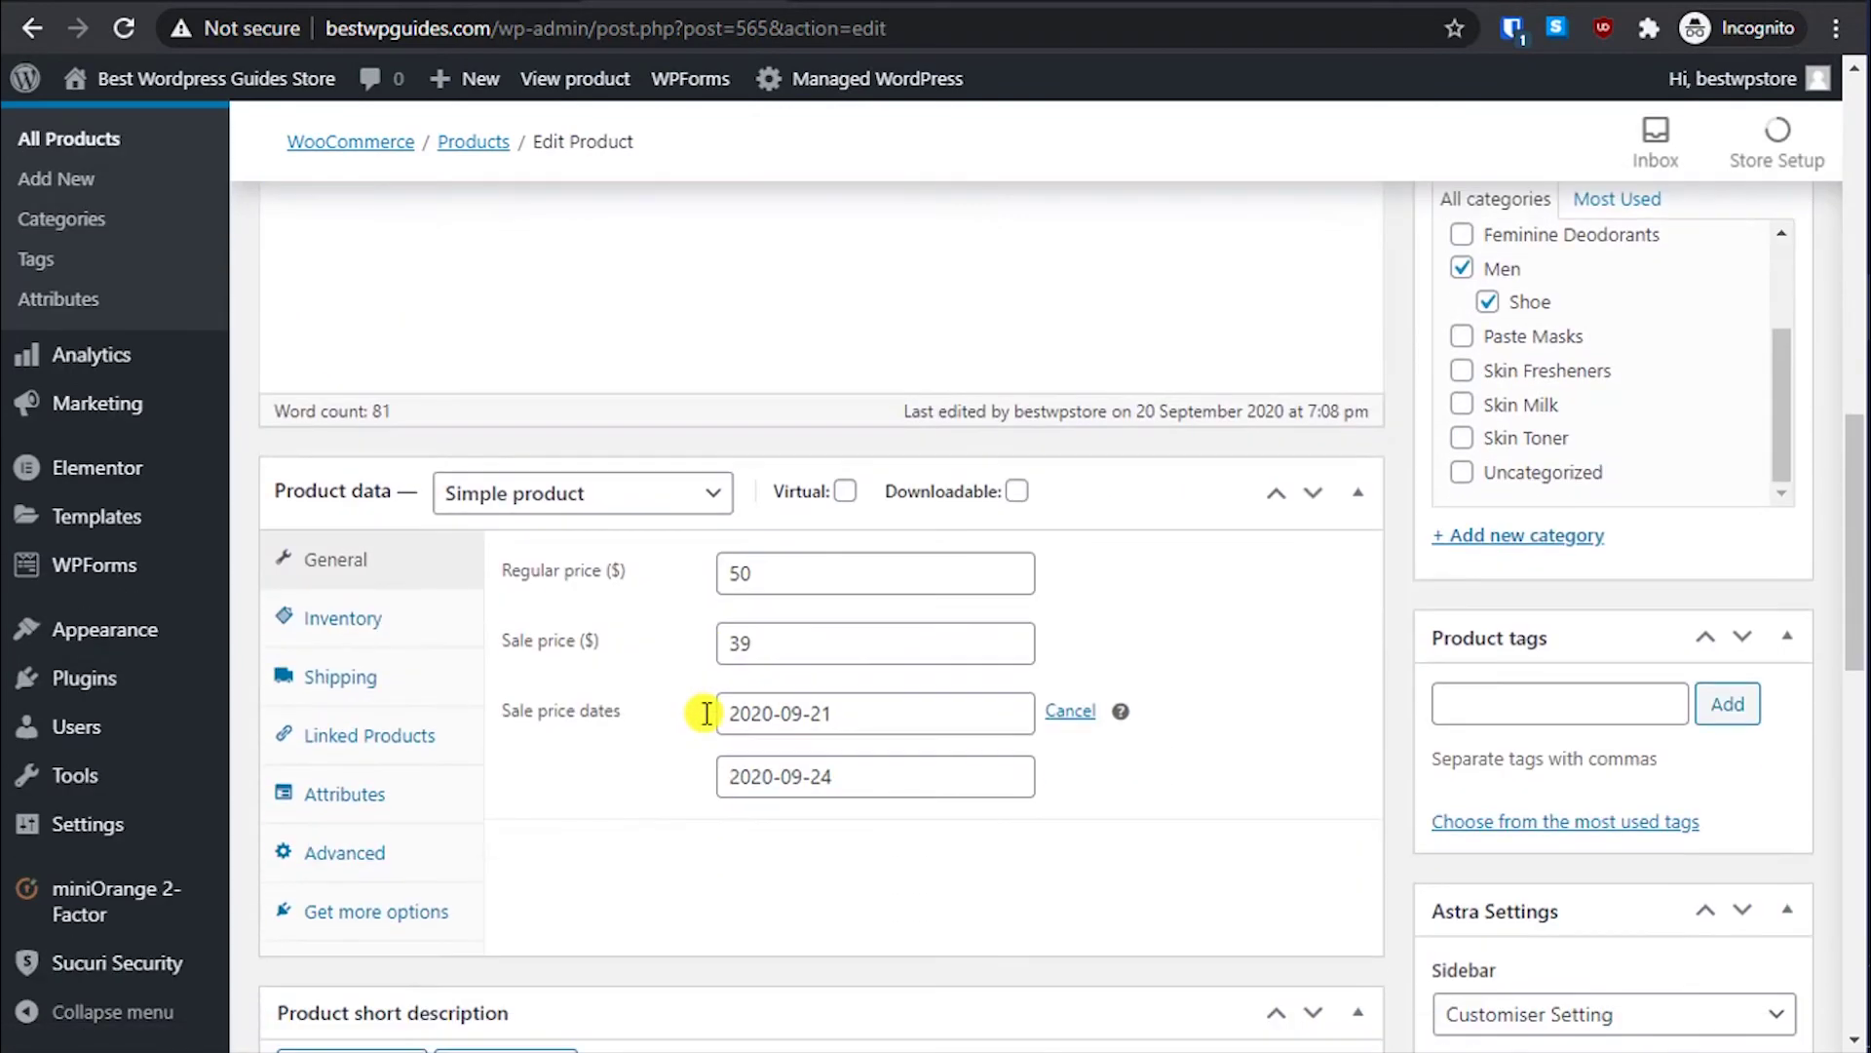
scroll(705, 713, down, 4)
scroll(669, 652, up, 3)
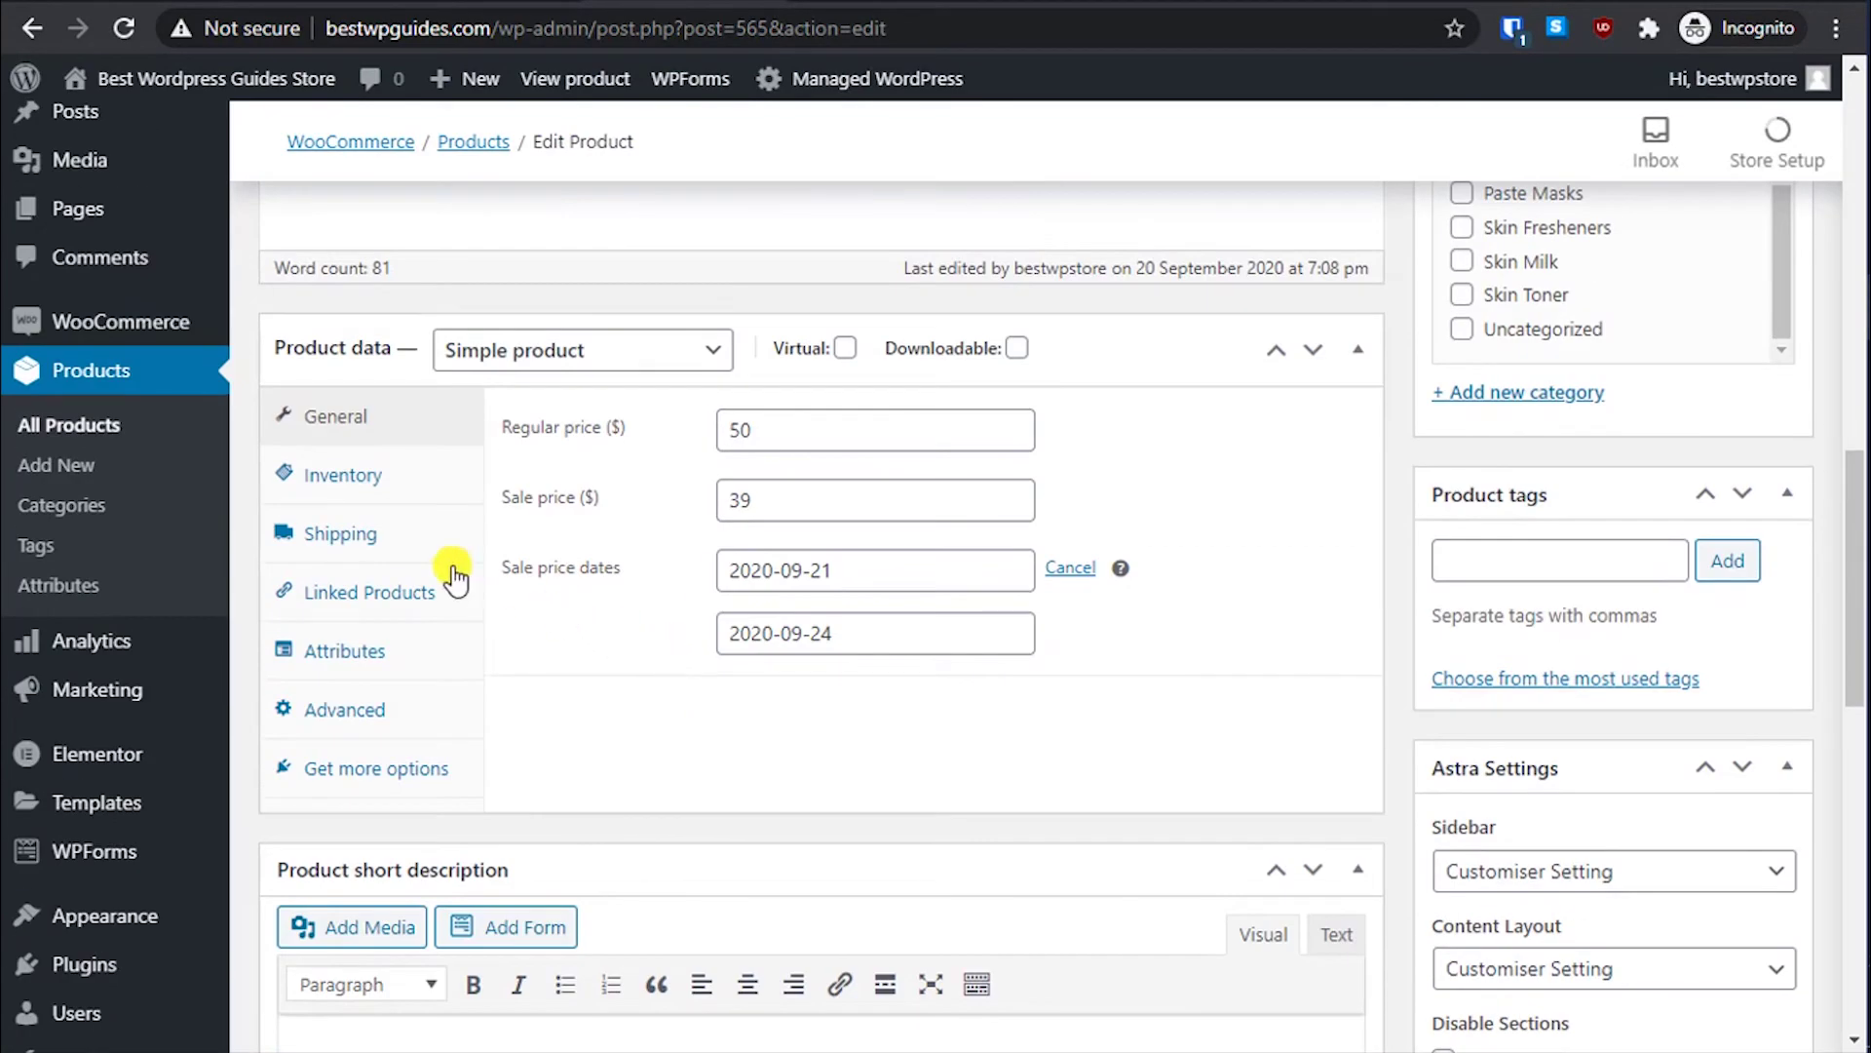
click(396, 475)
click(383, 533)
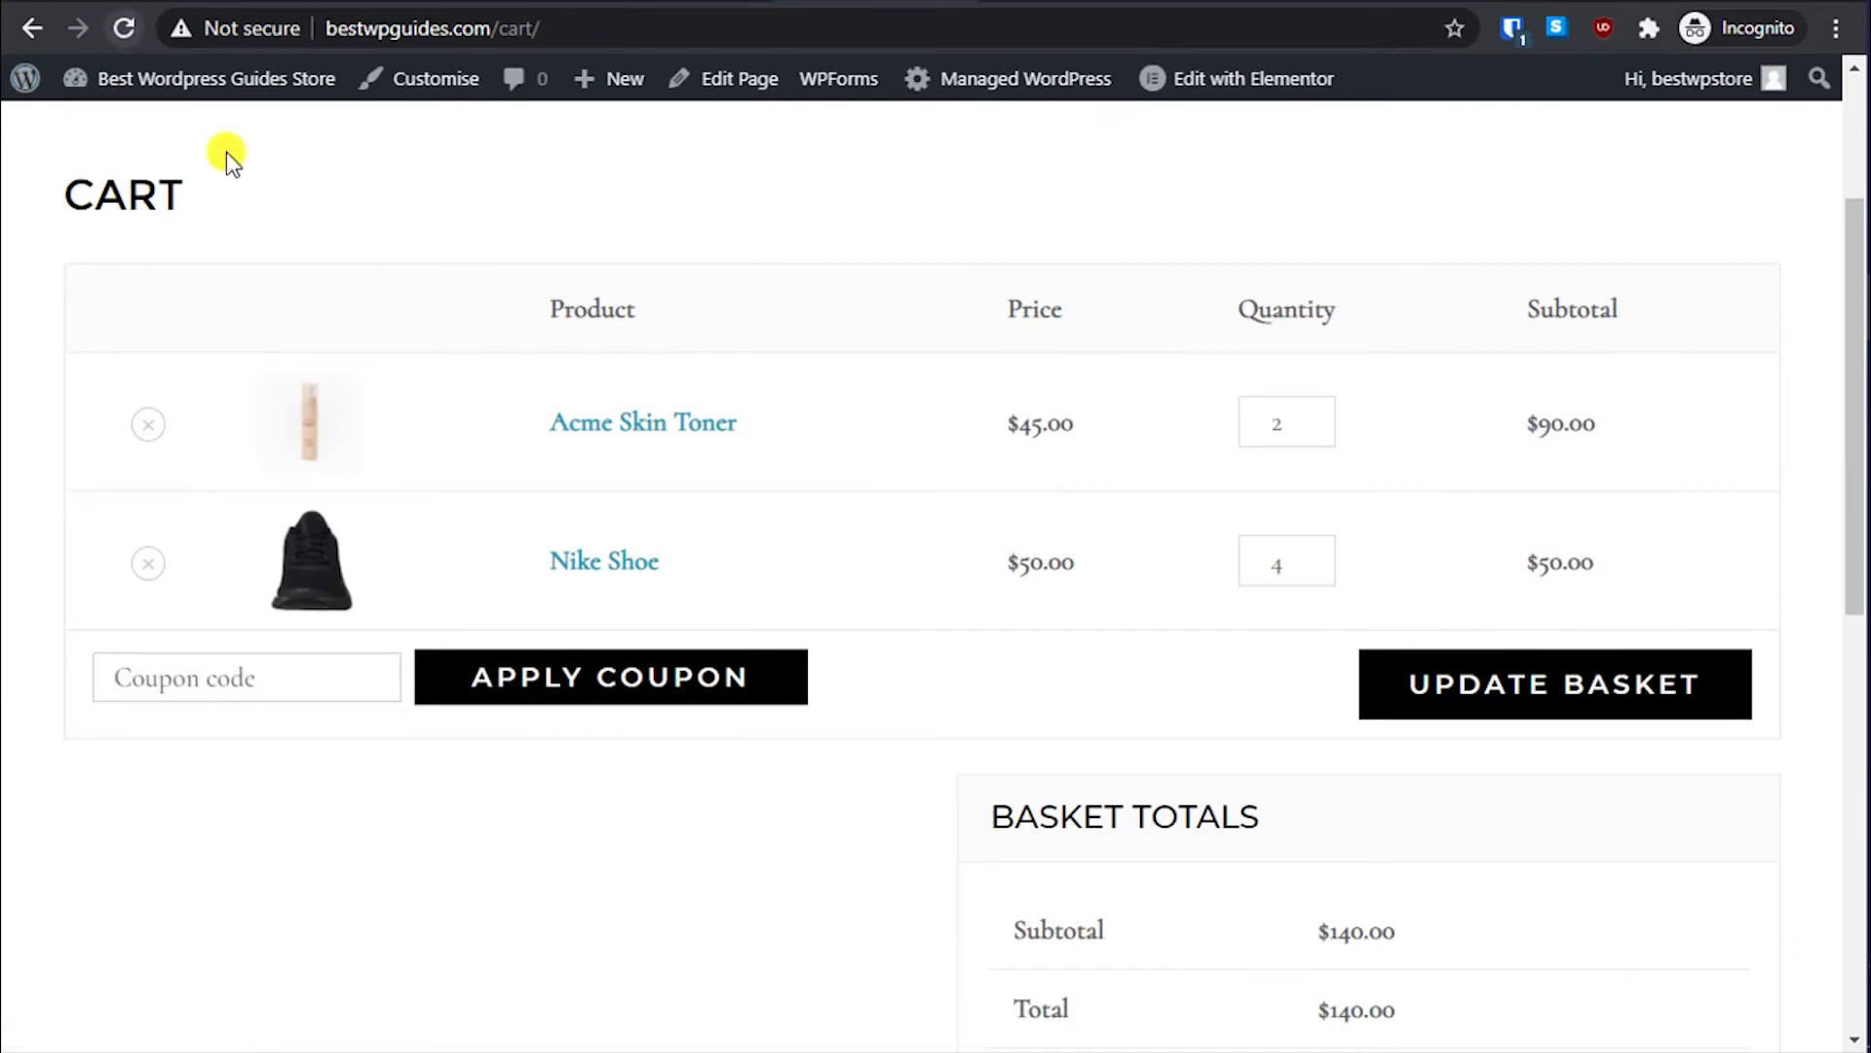
Step: Open the Nike Shoe's storefront page from the basket and check the weight listed under its additional information
click(588, 571)
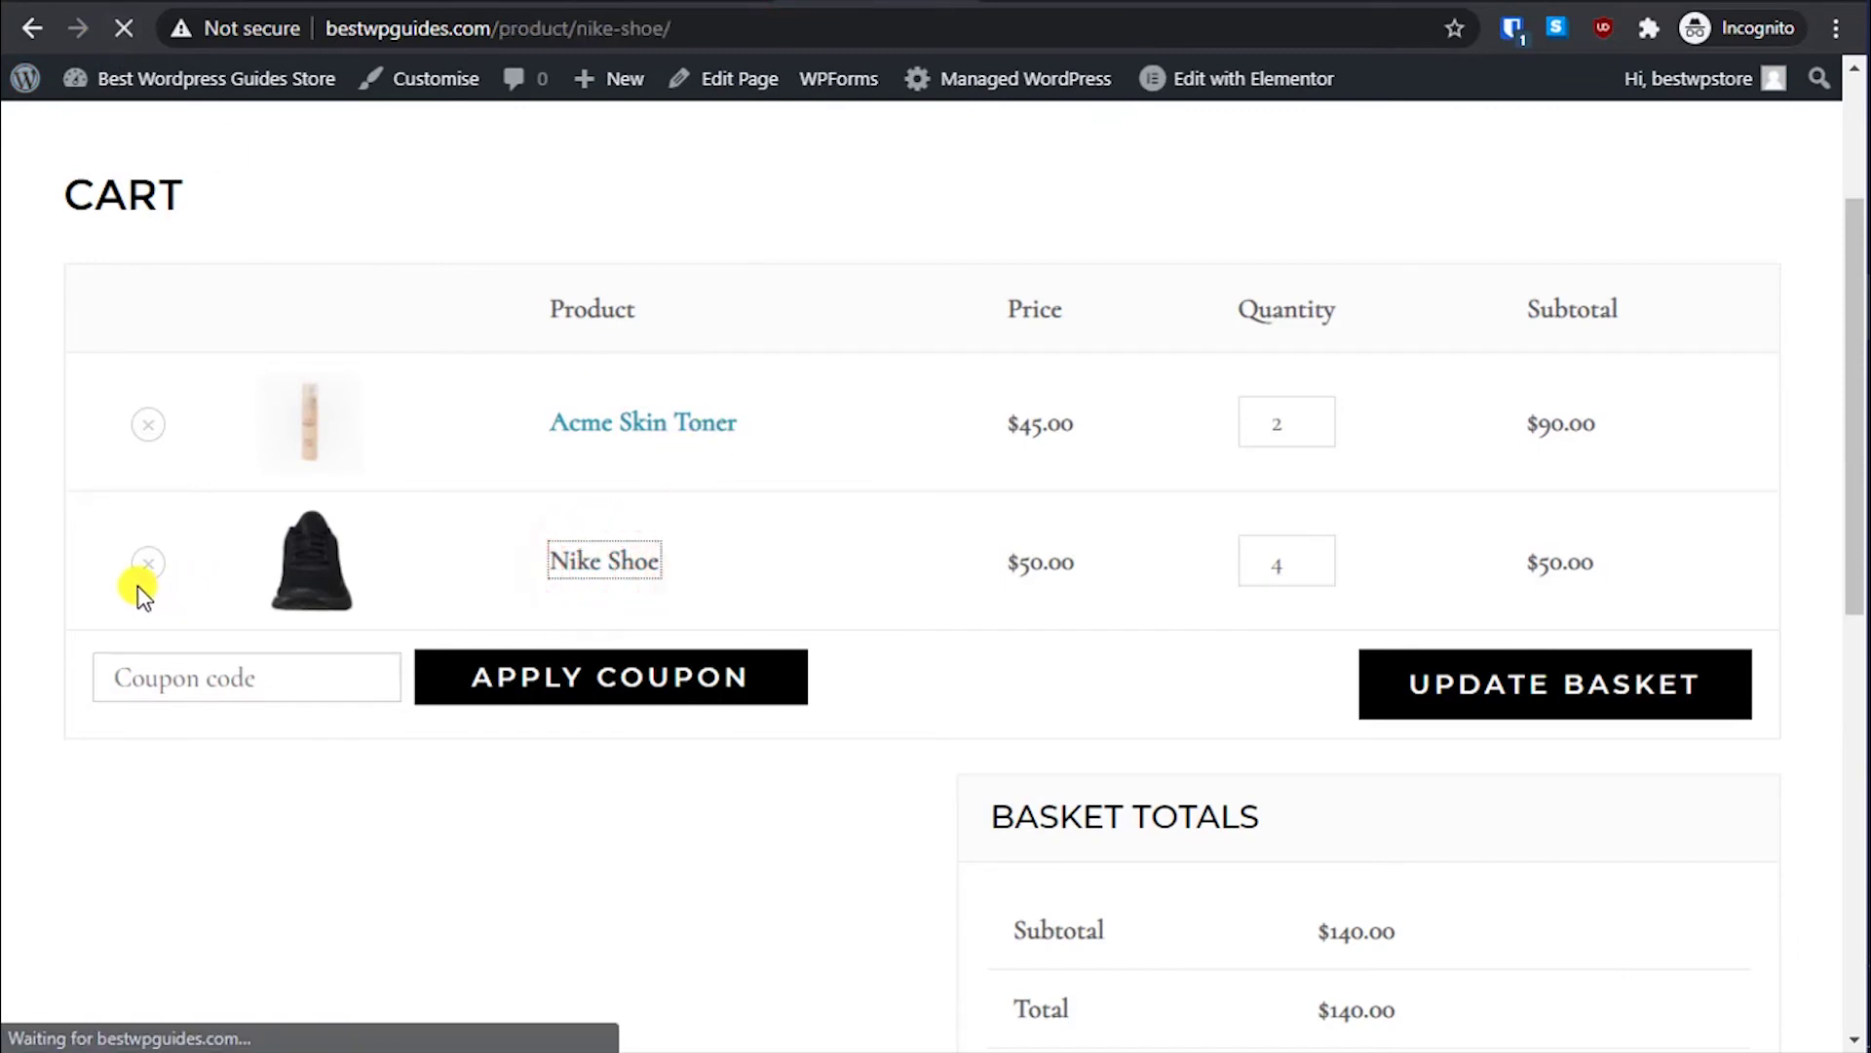
scroll(50, 634, down, 4)
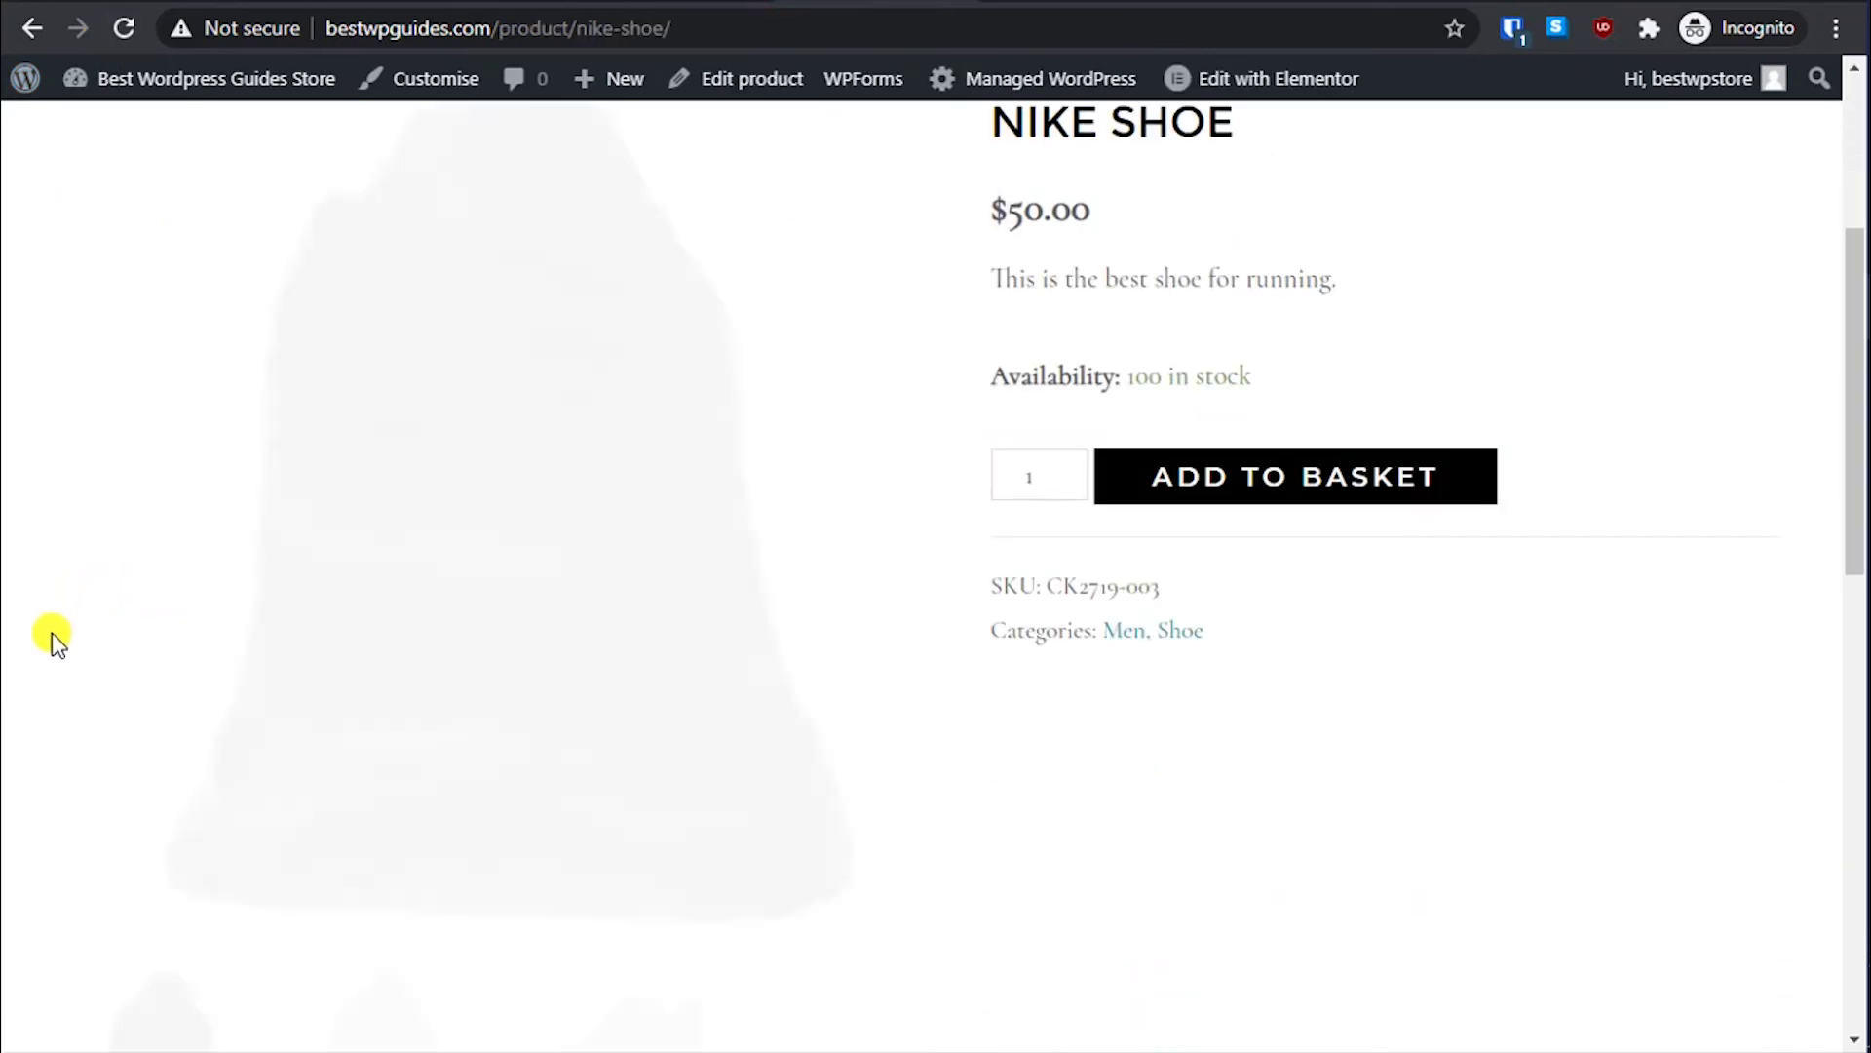
scroll(51, 633, down, 5)
scroll(51, 641, down, 5)
scroll(117, 624, up, 4)
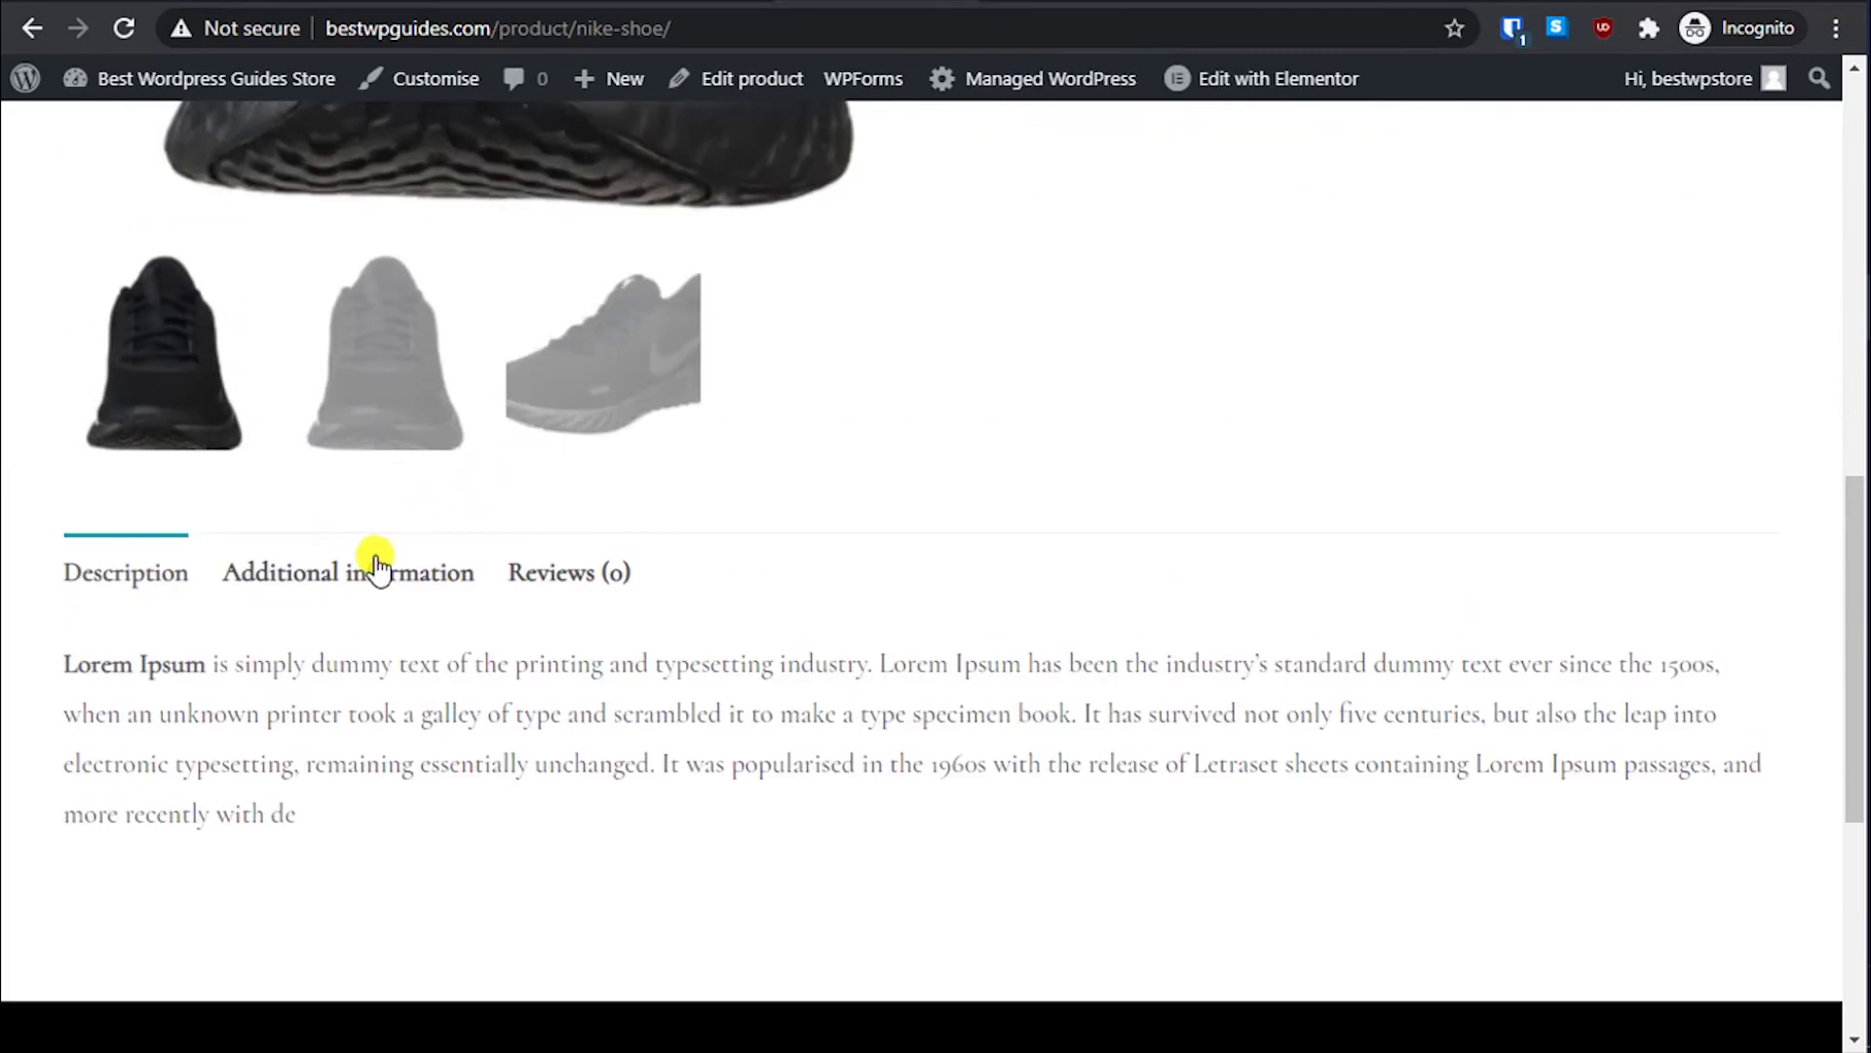
click(368, 575)
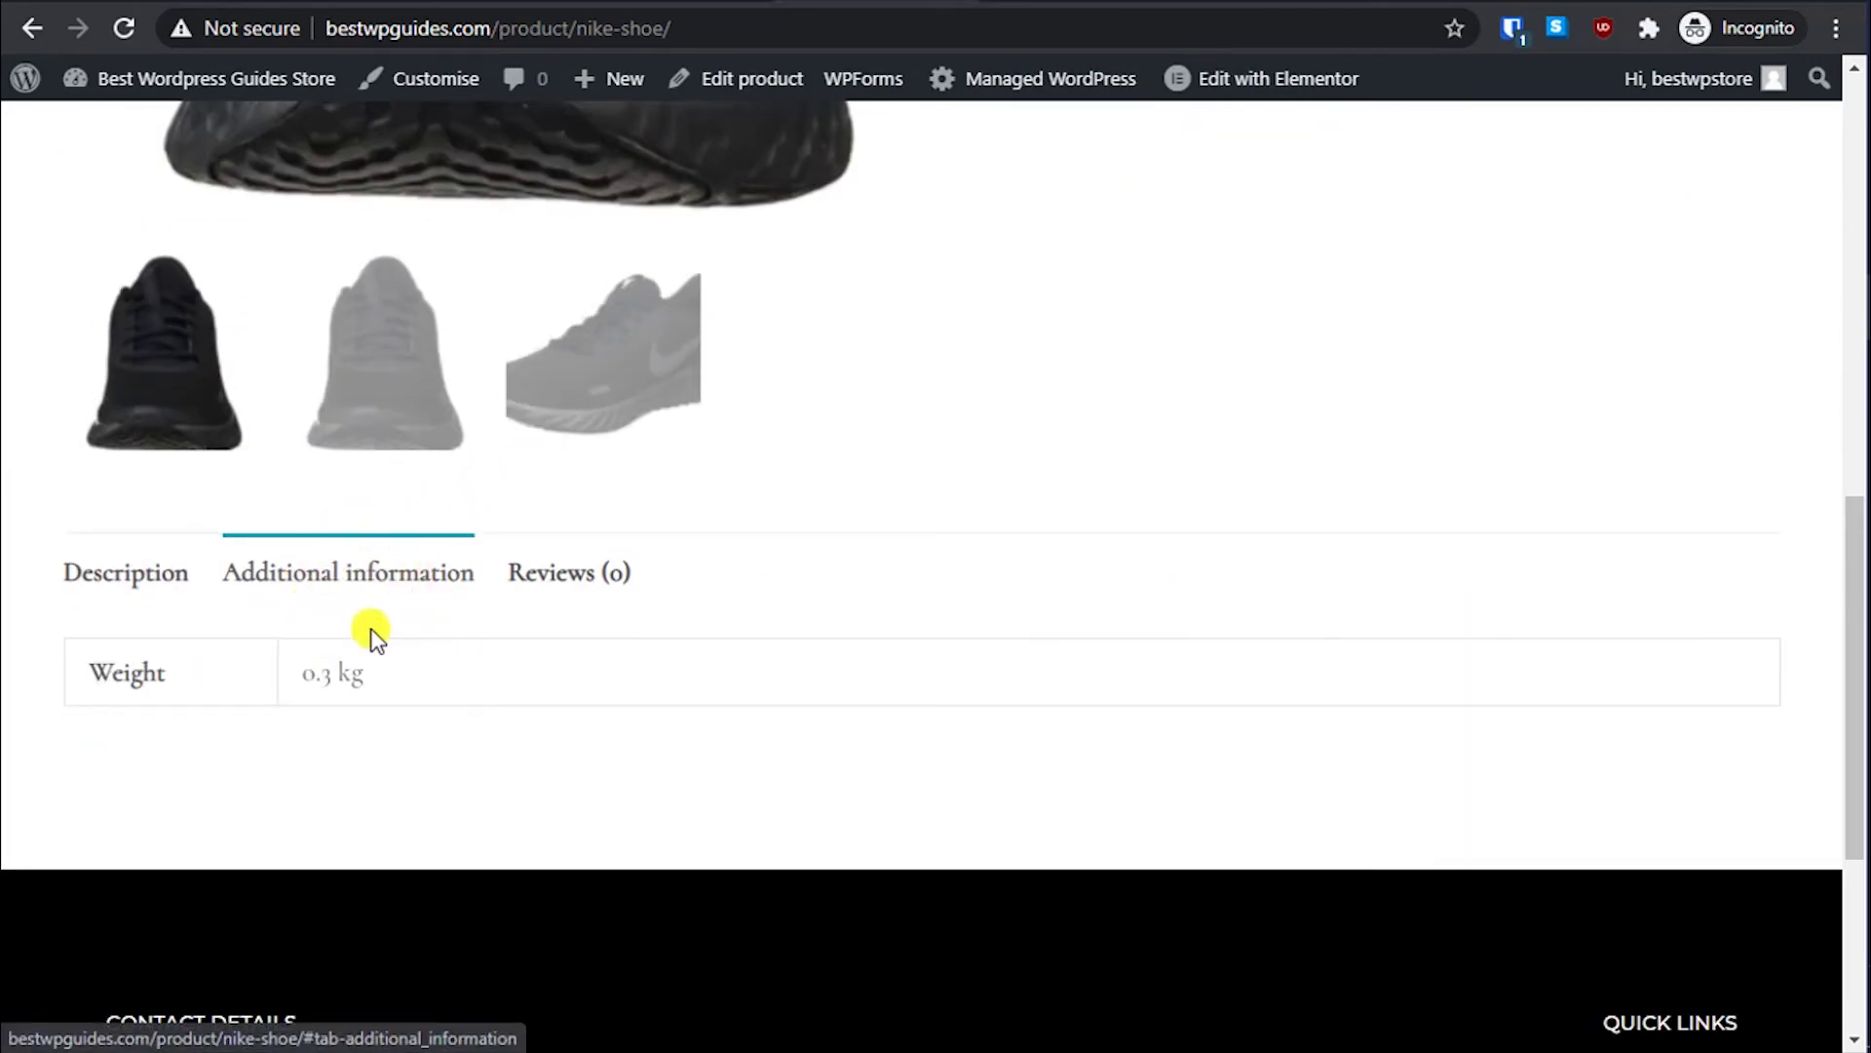
drag(401, 672, 229, 676)
click(176, 679)
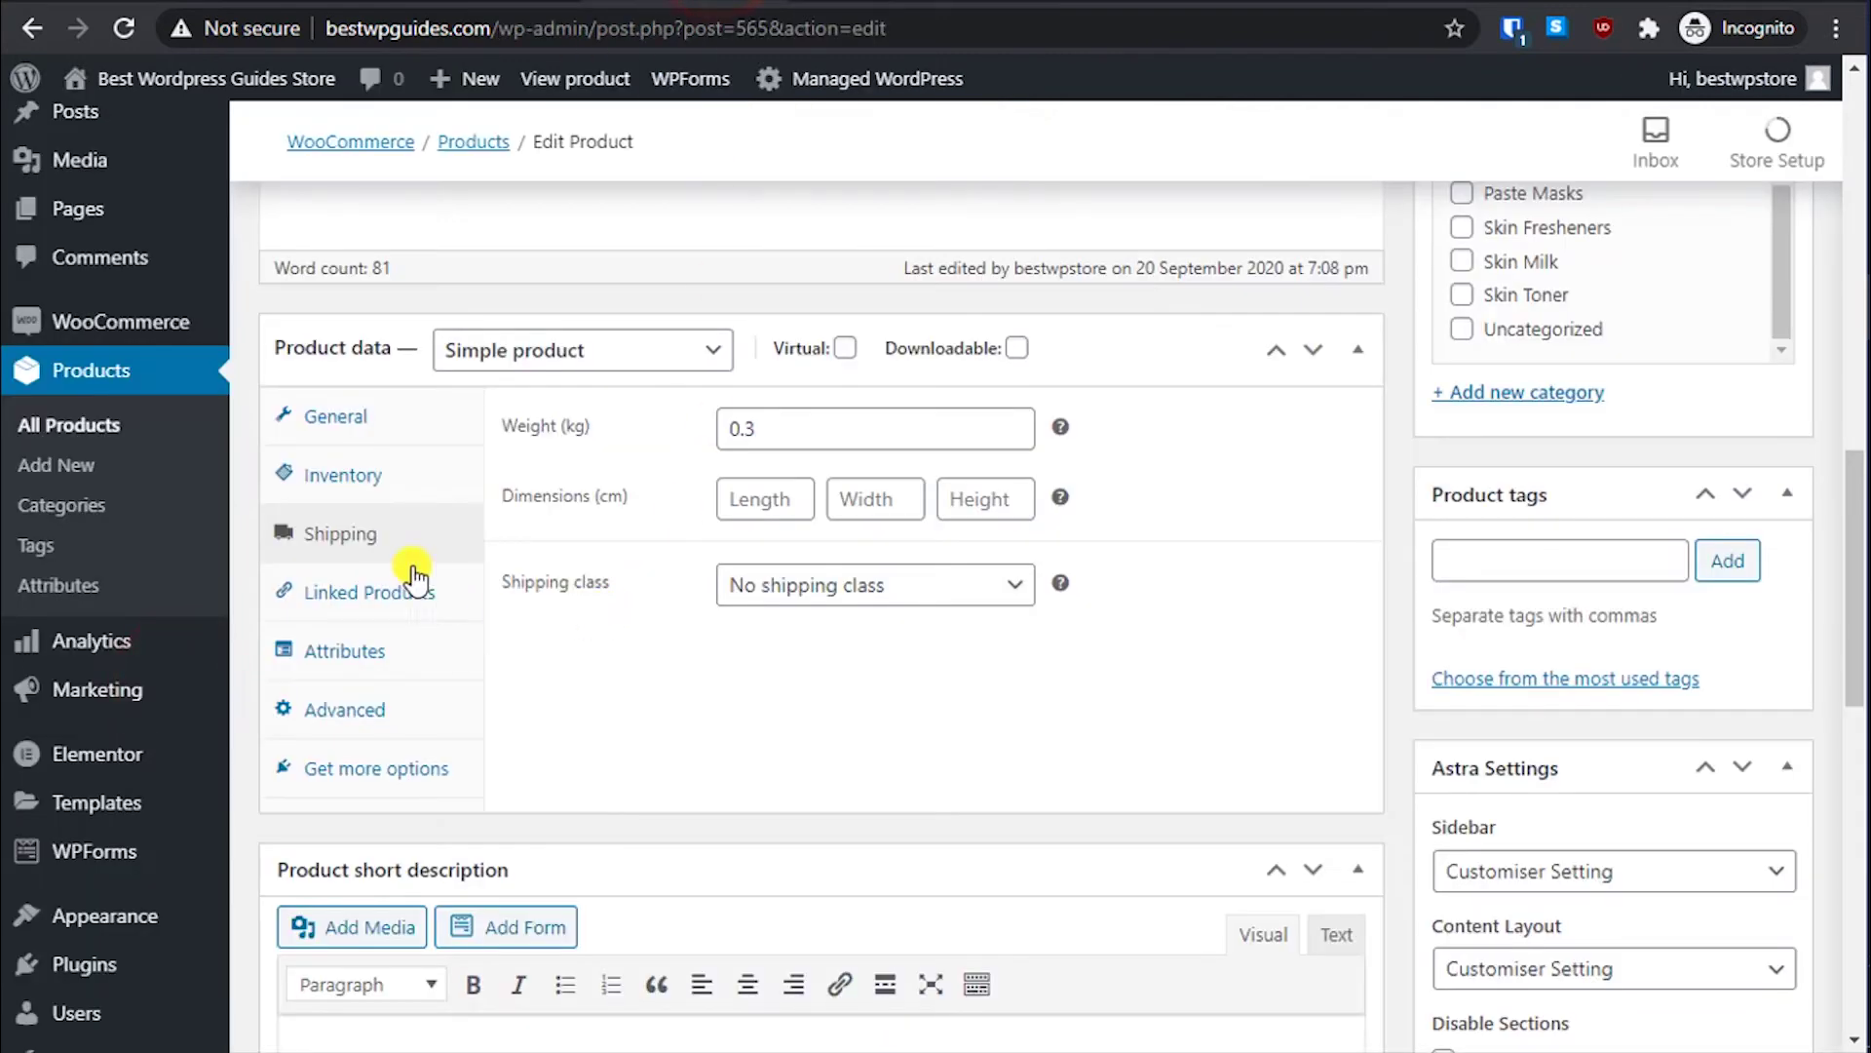
Step: Show the Nike Shoe's linked product settings in the product editor and open the upsells product search
click(402, 591)
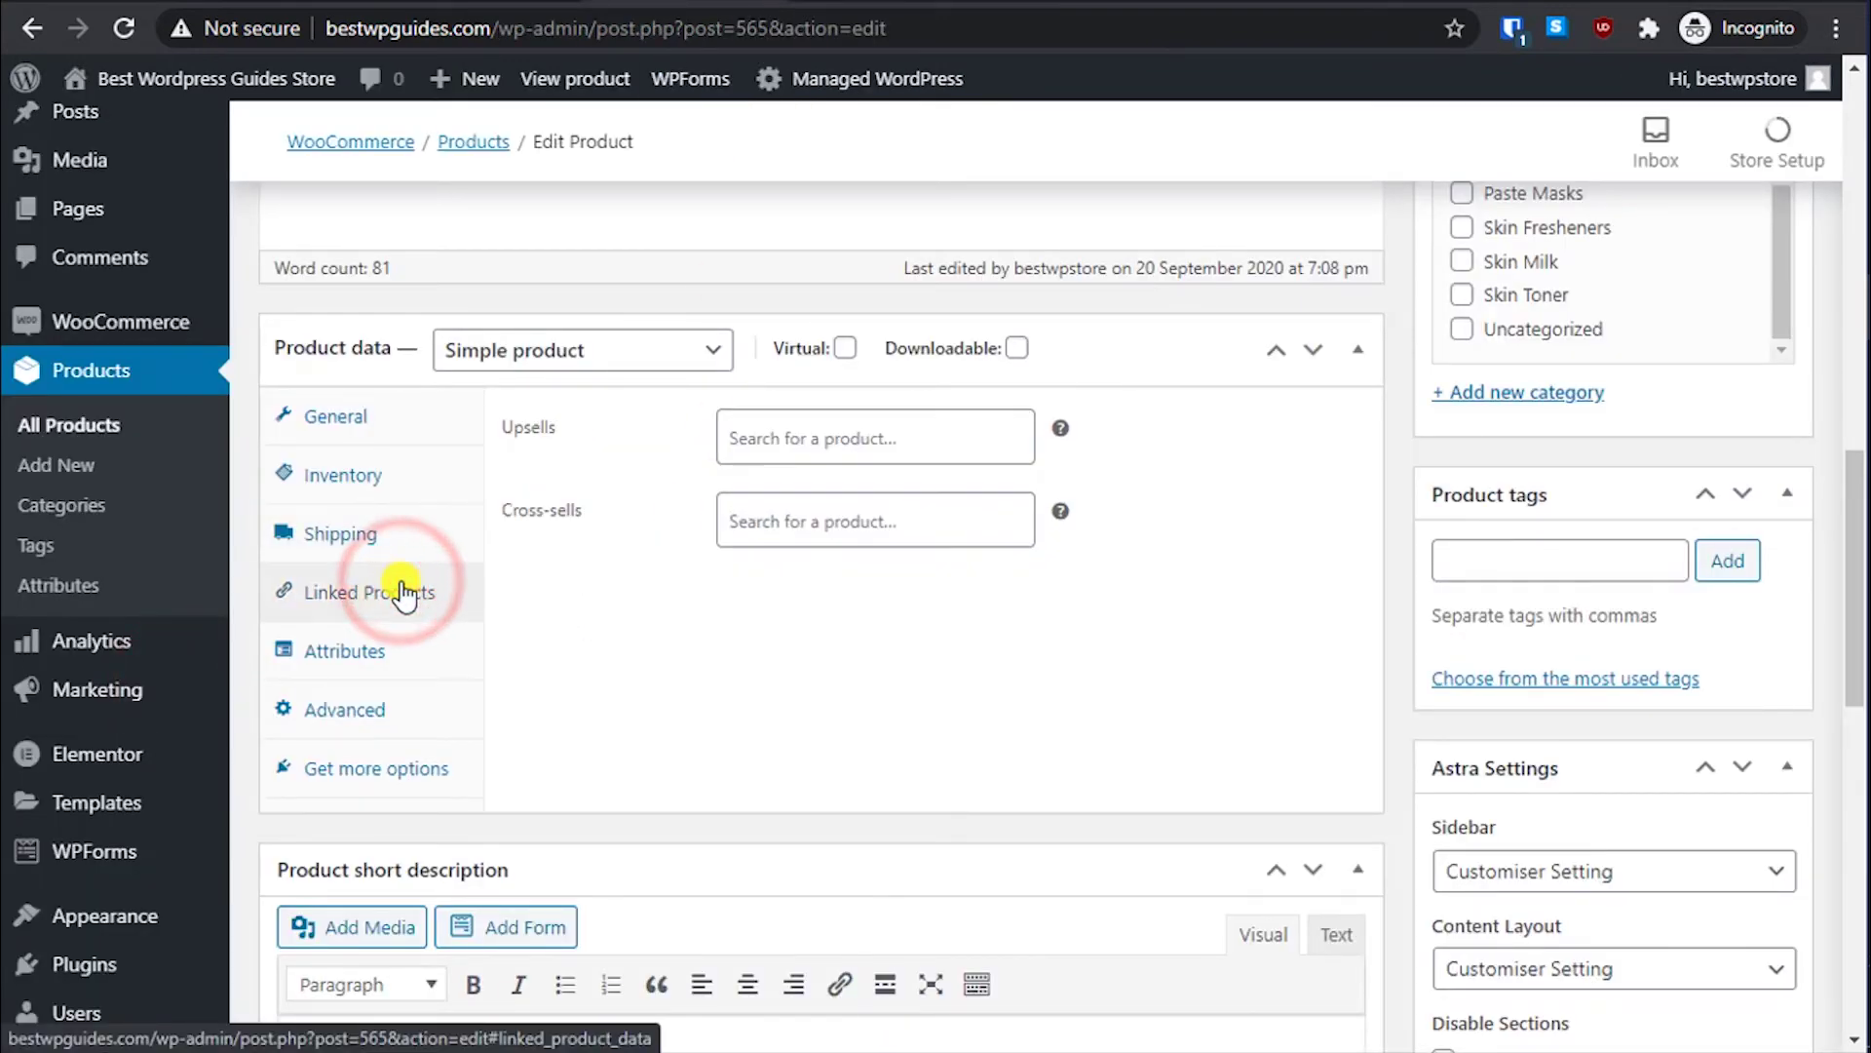
click(803, 446)
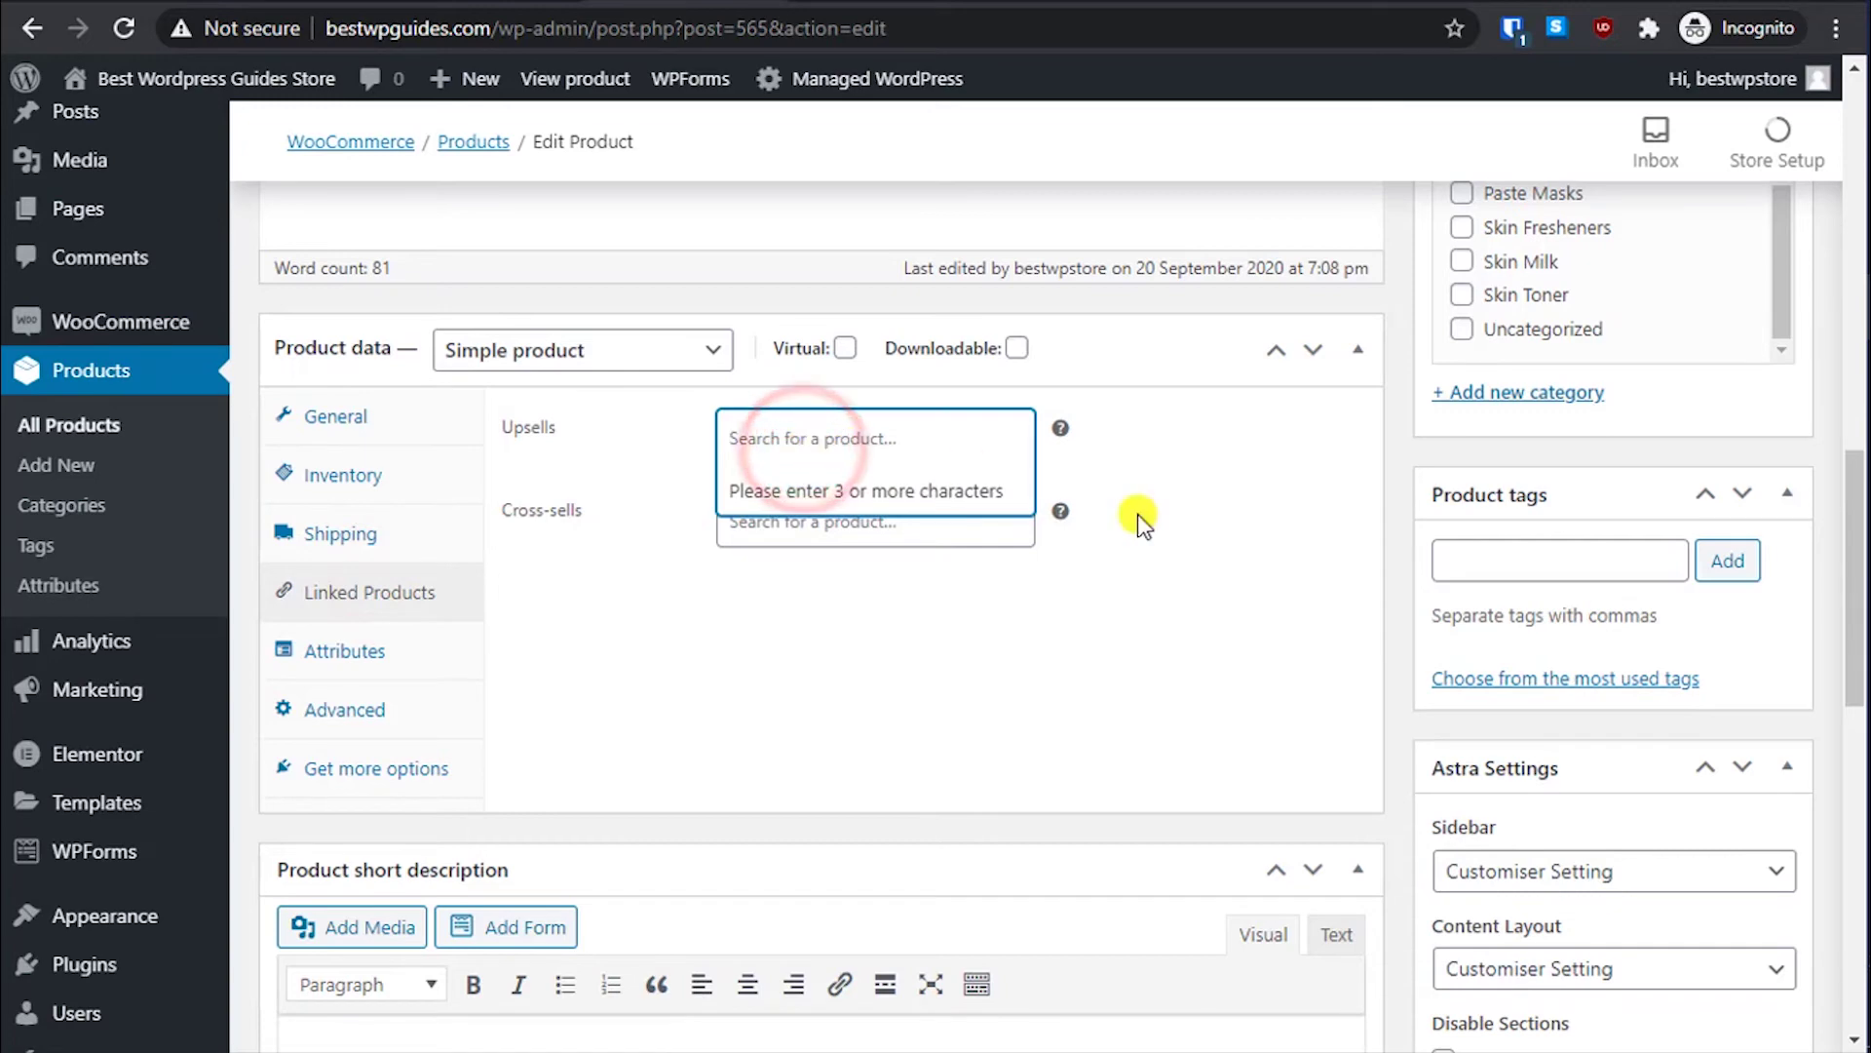
mouse_move(901, 327)
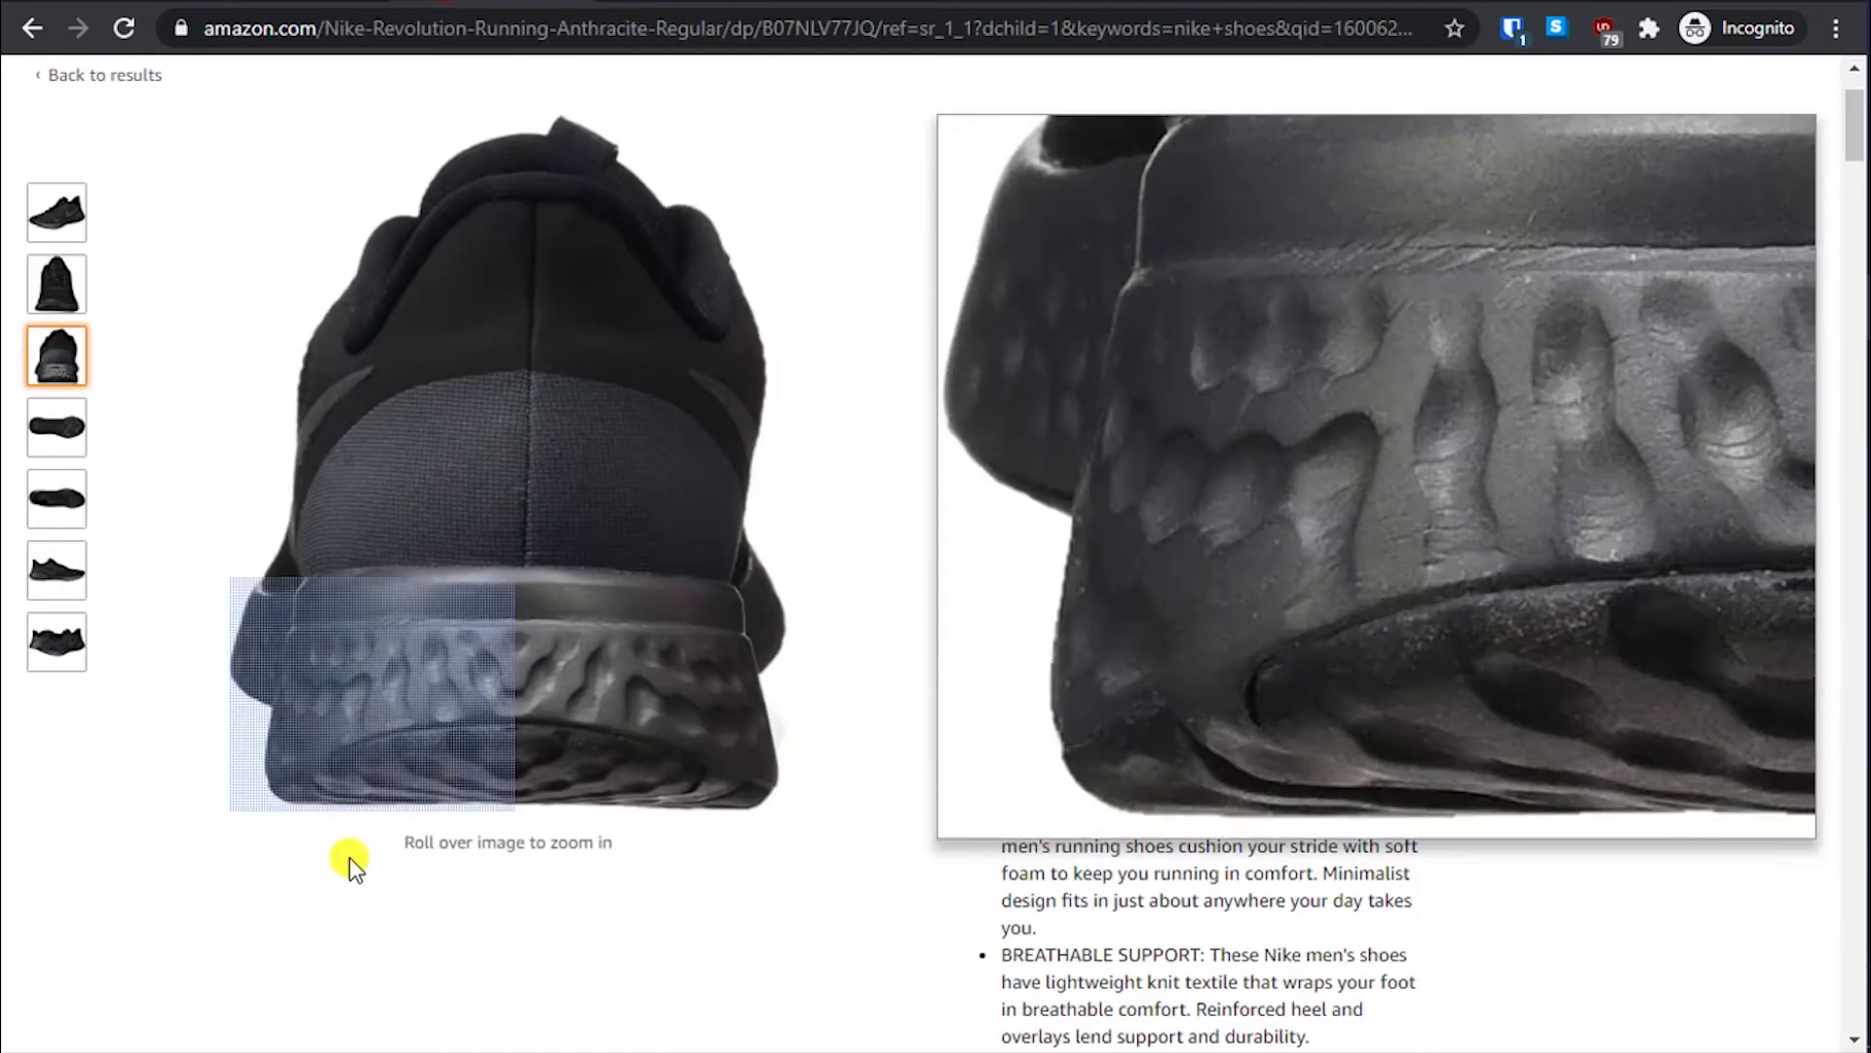
Step: Examine the "Customers who bought this item also bought" section on the Amazon page for the Nike shoe
scroll(351, 847, down, 4)
scroll(137, 811, down, 8)
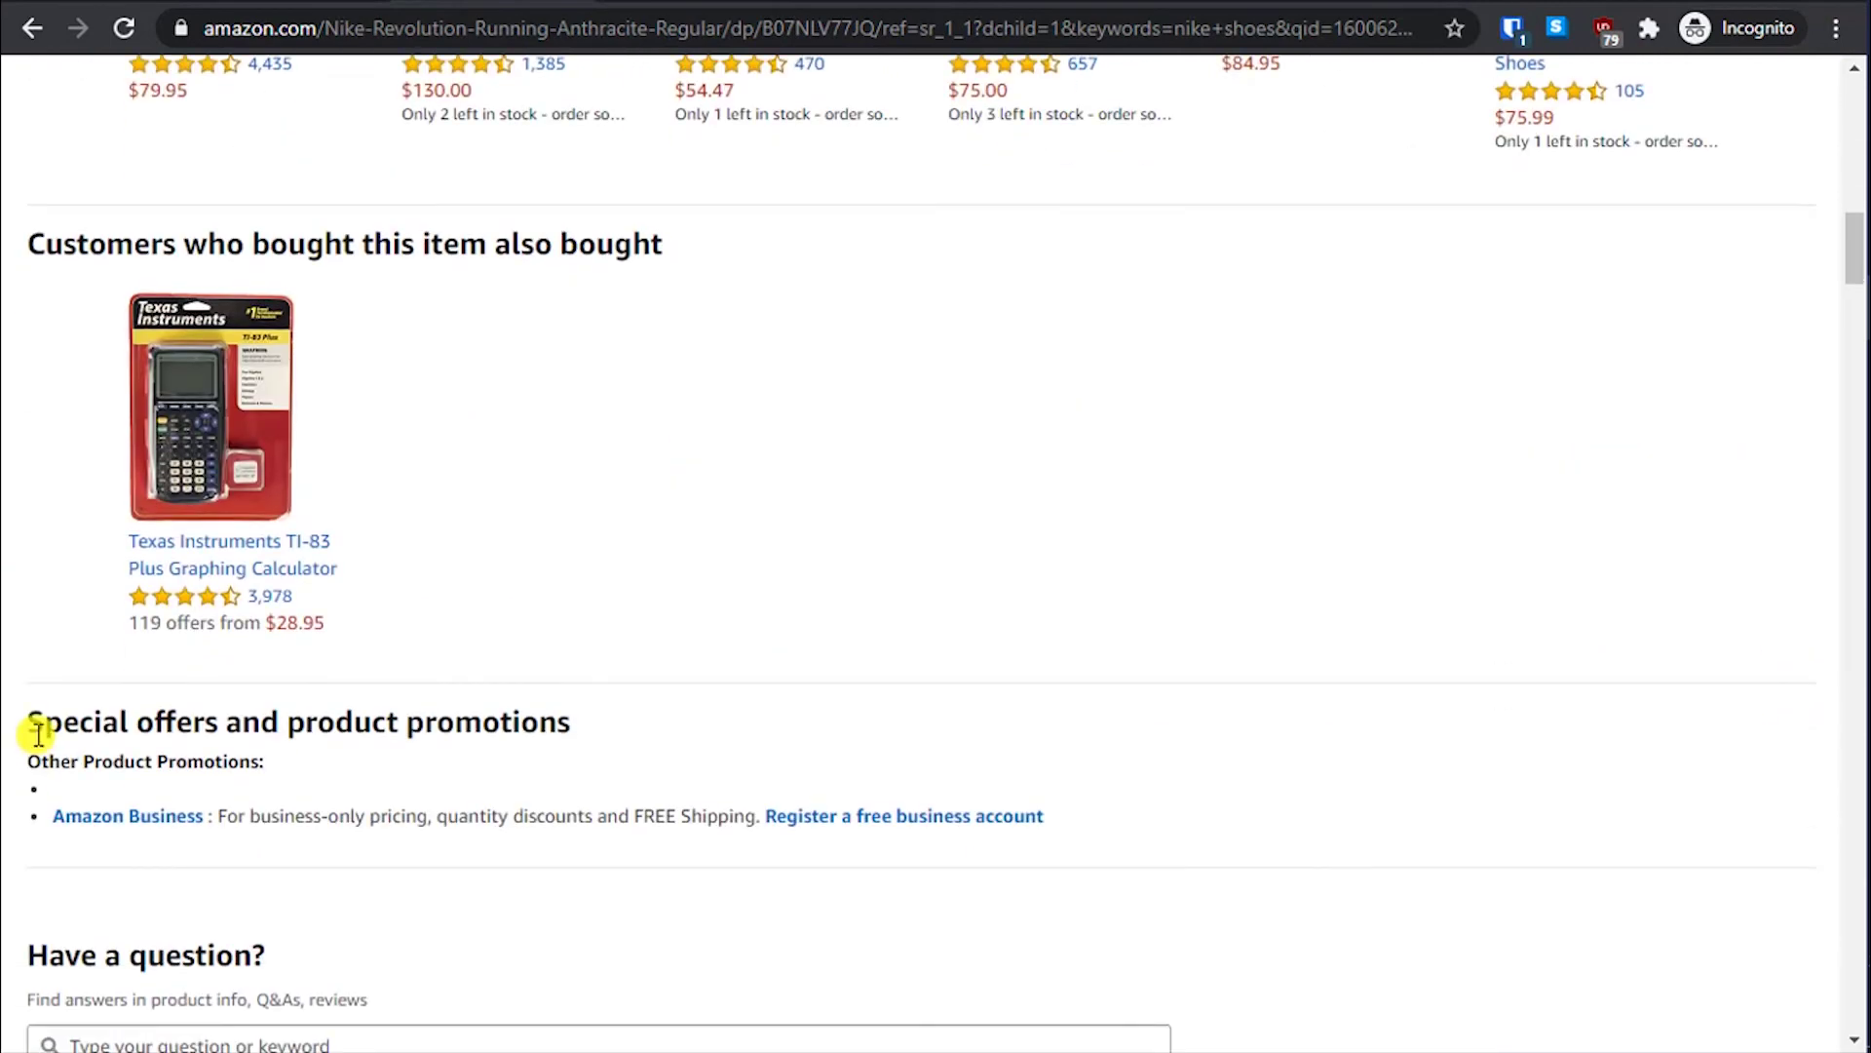
drag(330, 245, 660, 422)
click(655, 447)
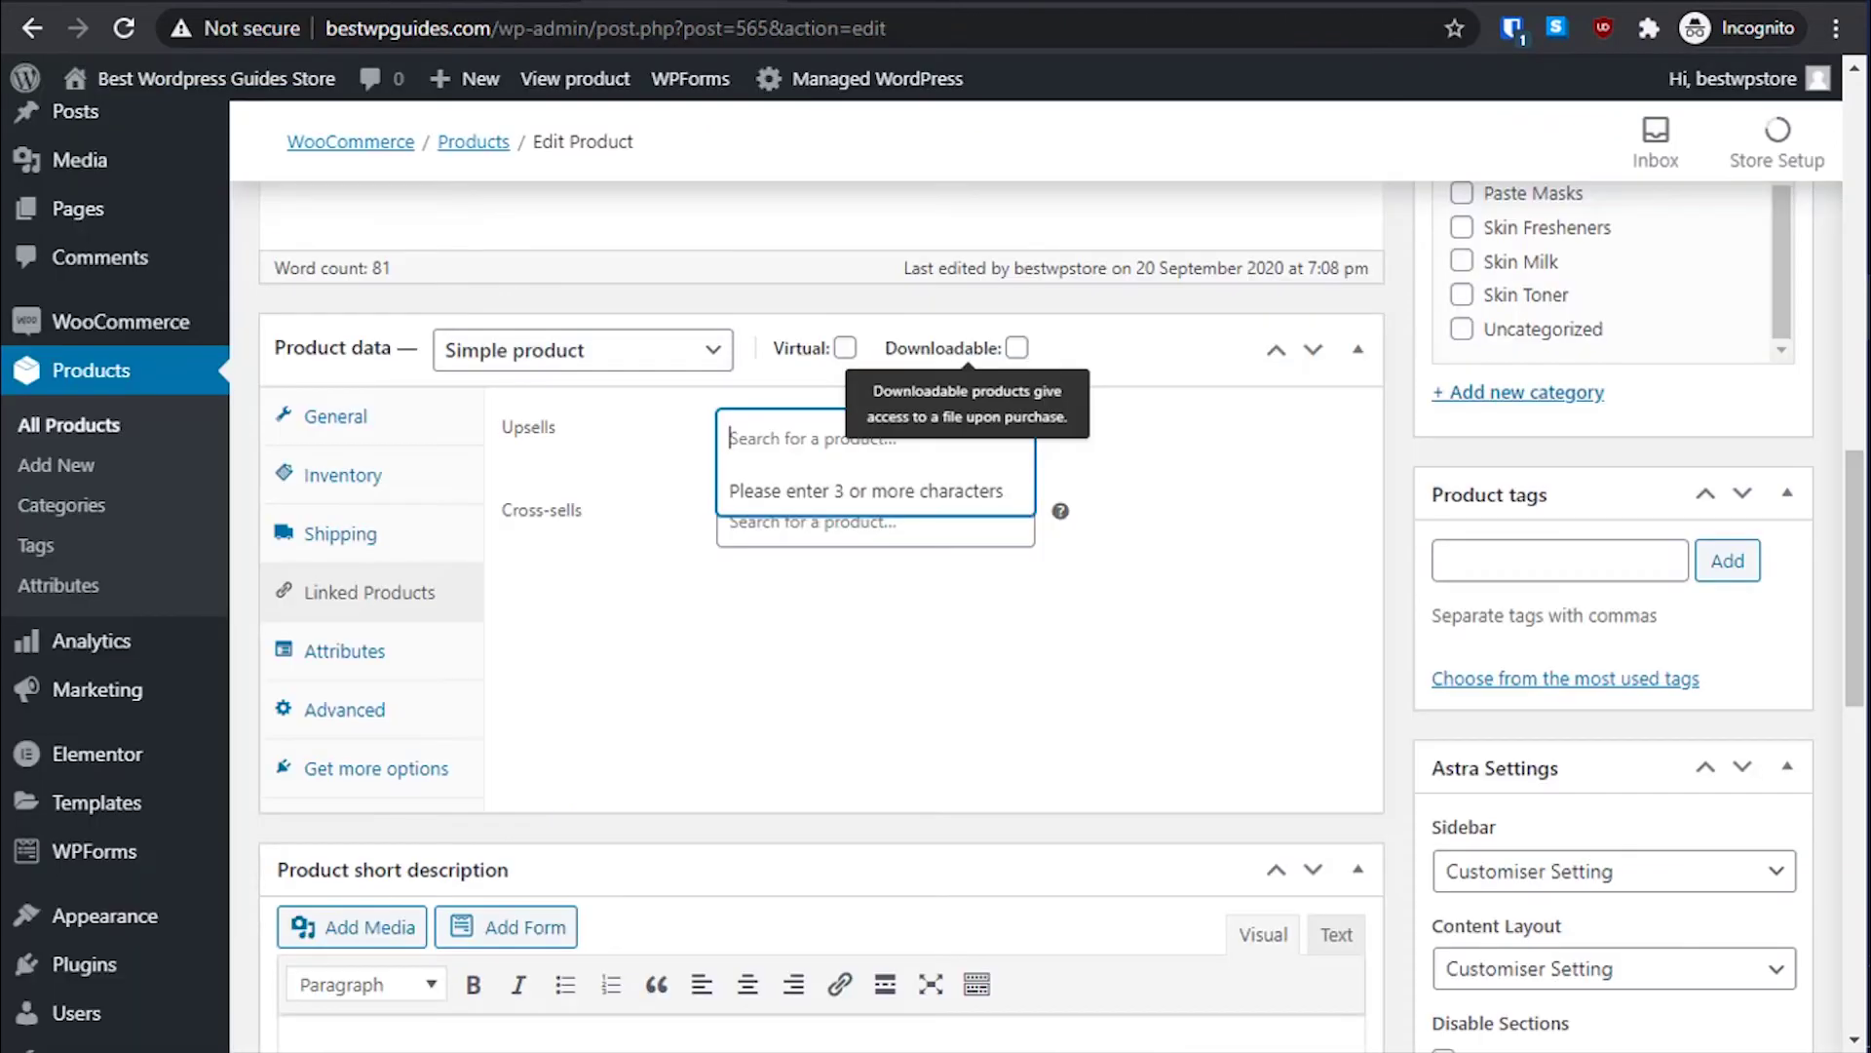
click(897, 660)
click(791, 438)
click(868, 713)
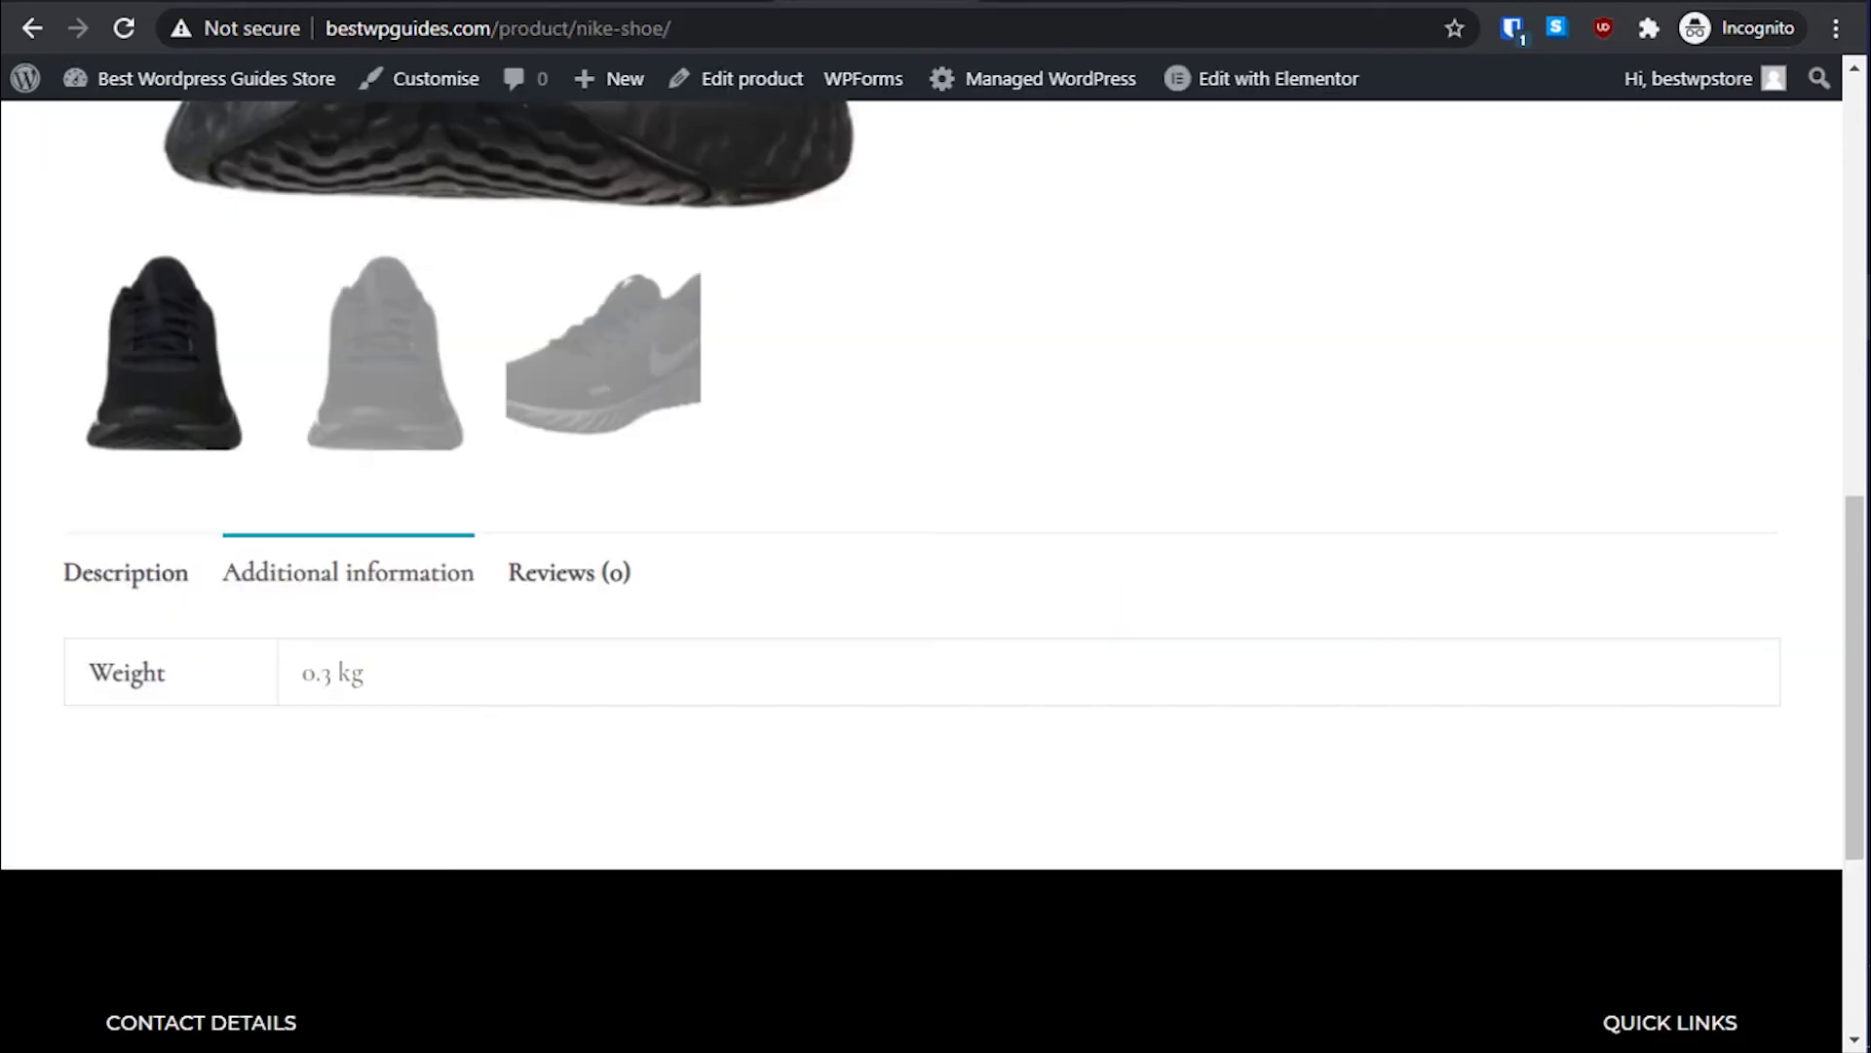
Step: Look over the Nike Shoe's storefront product page and open the basket page to review it
scroll(1086, 631, up, 5)
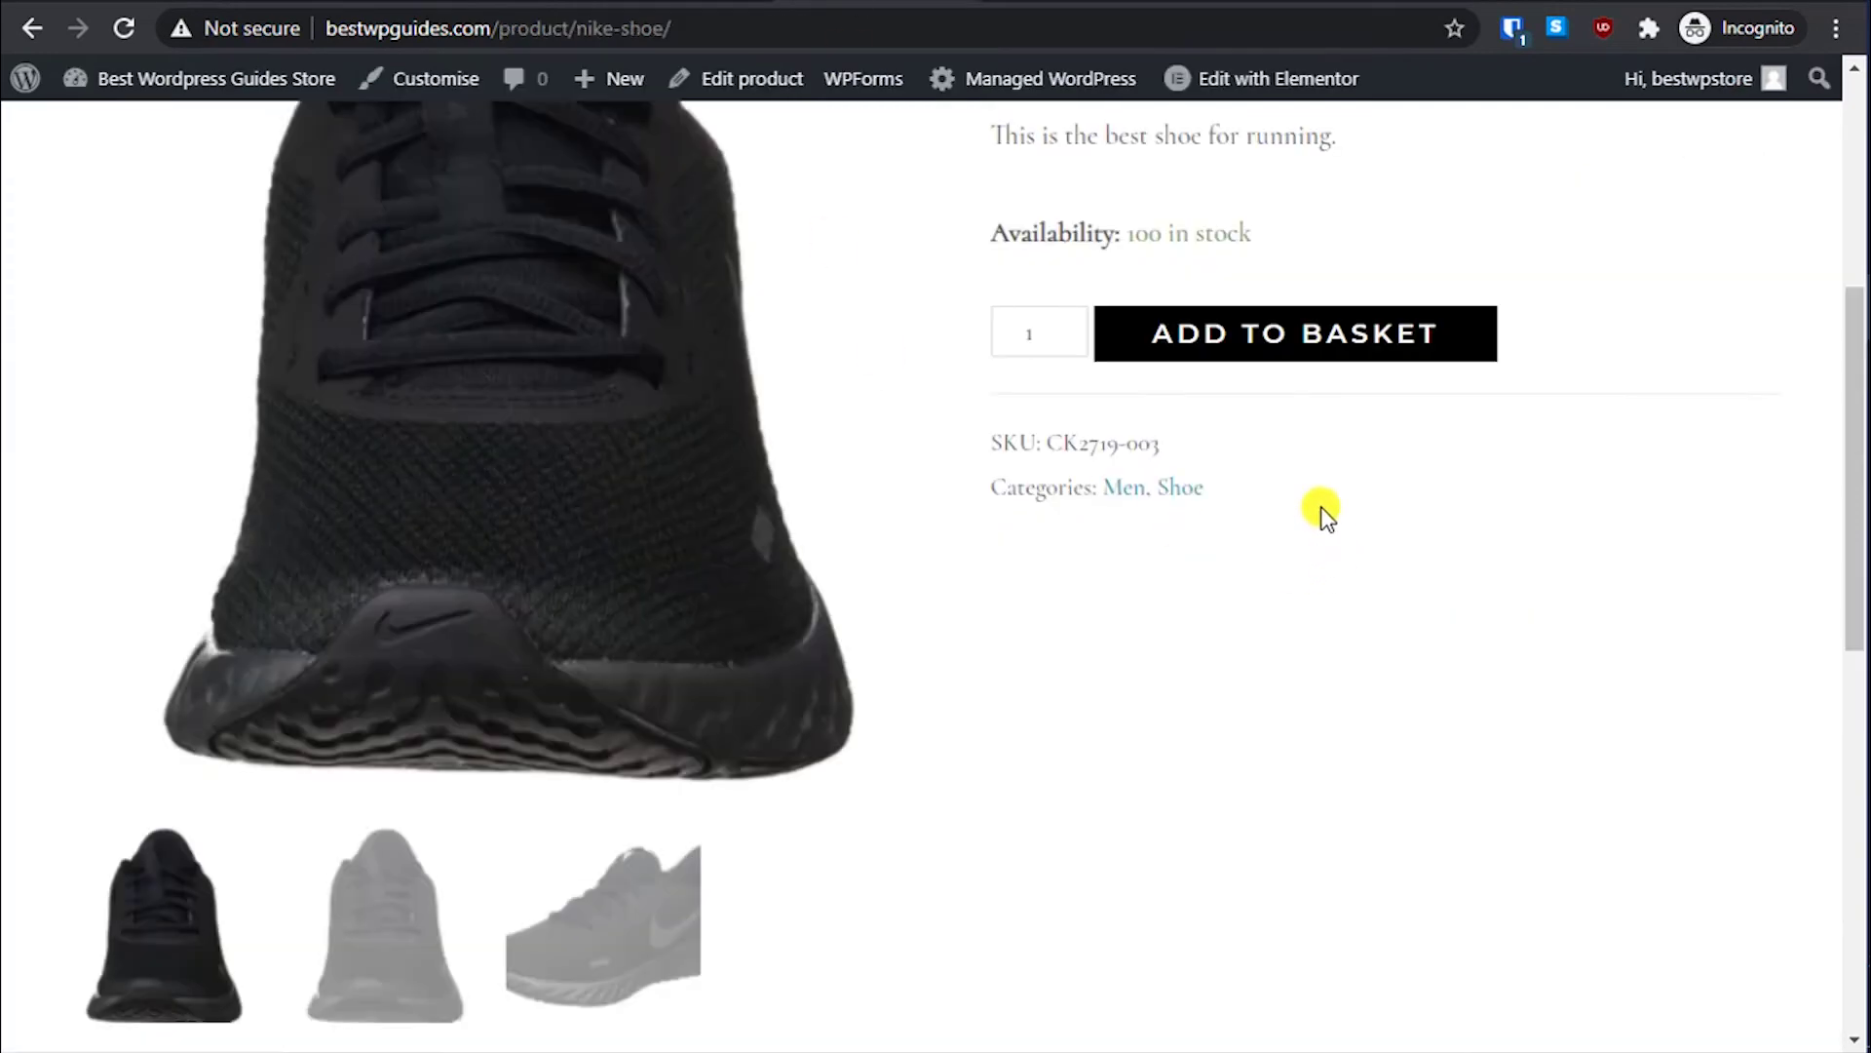
click(1261, 342)
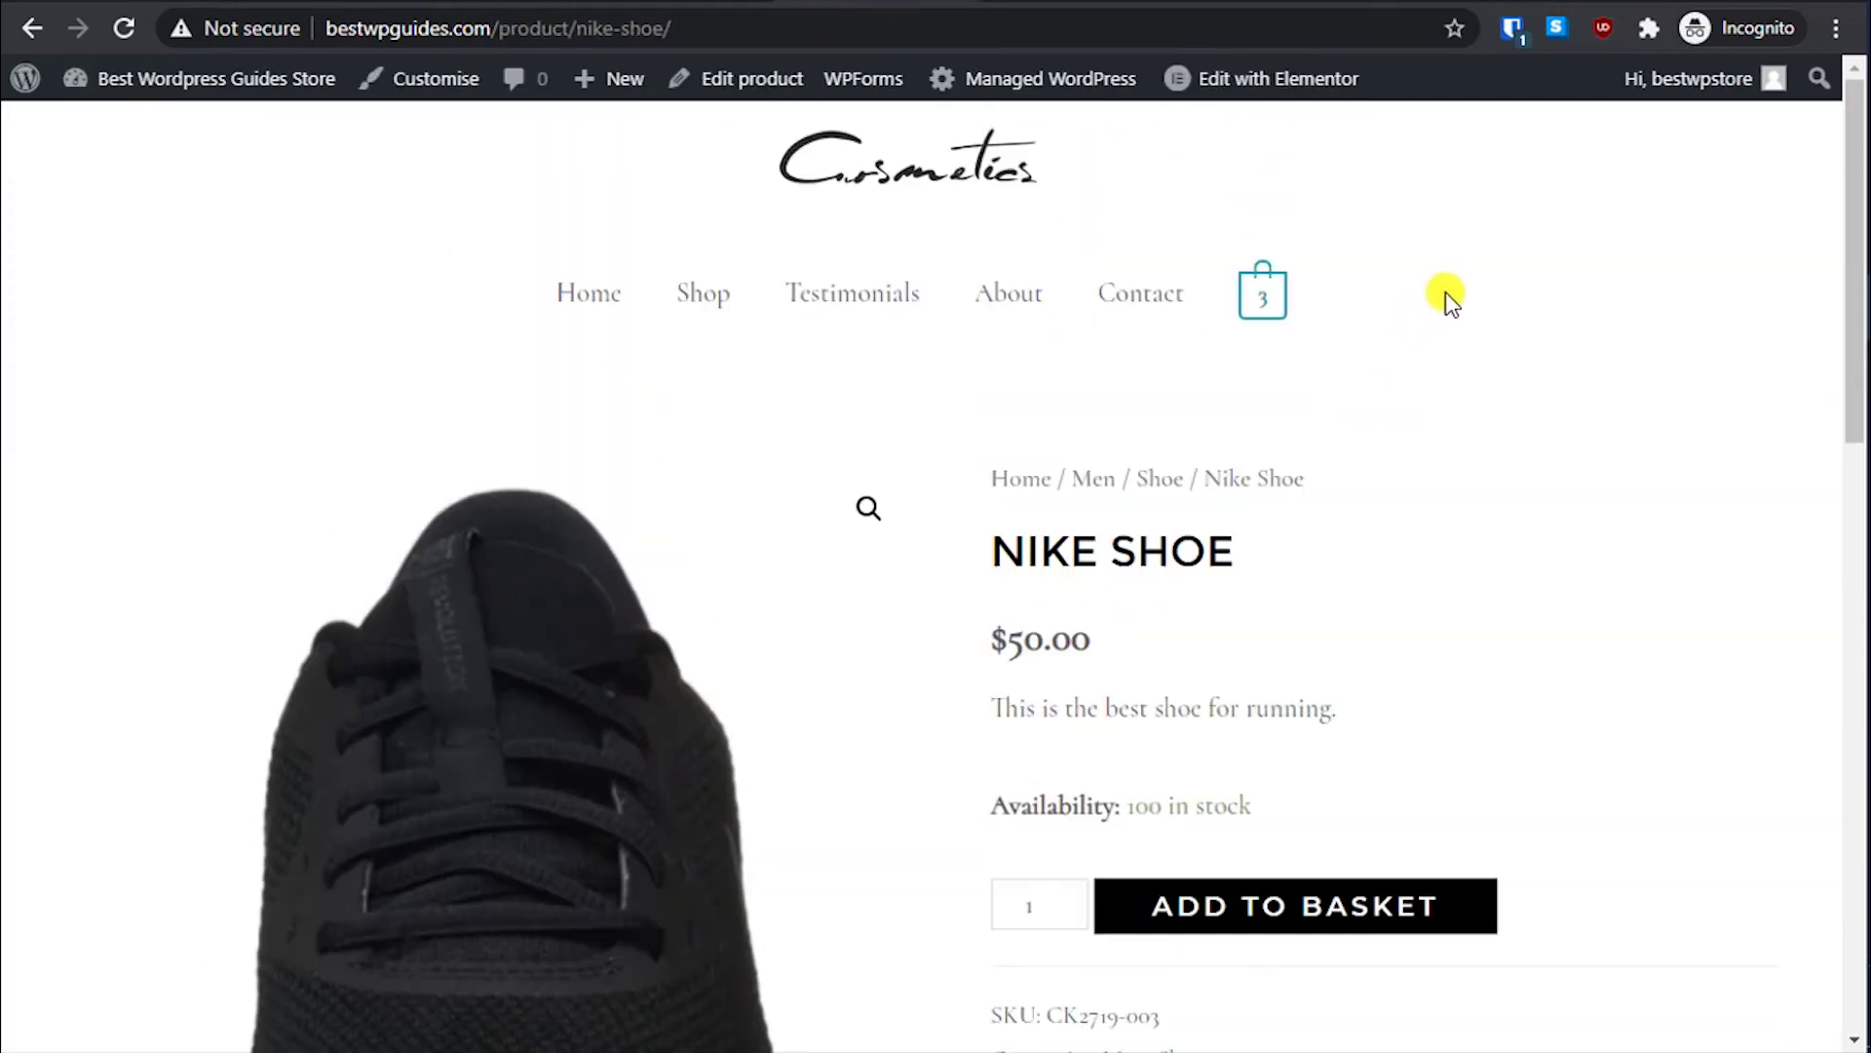
click(1270, 286)
click(1092, 764)
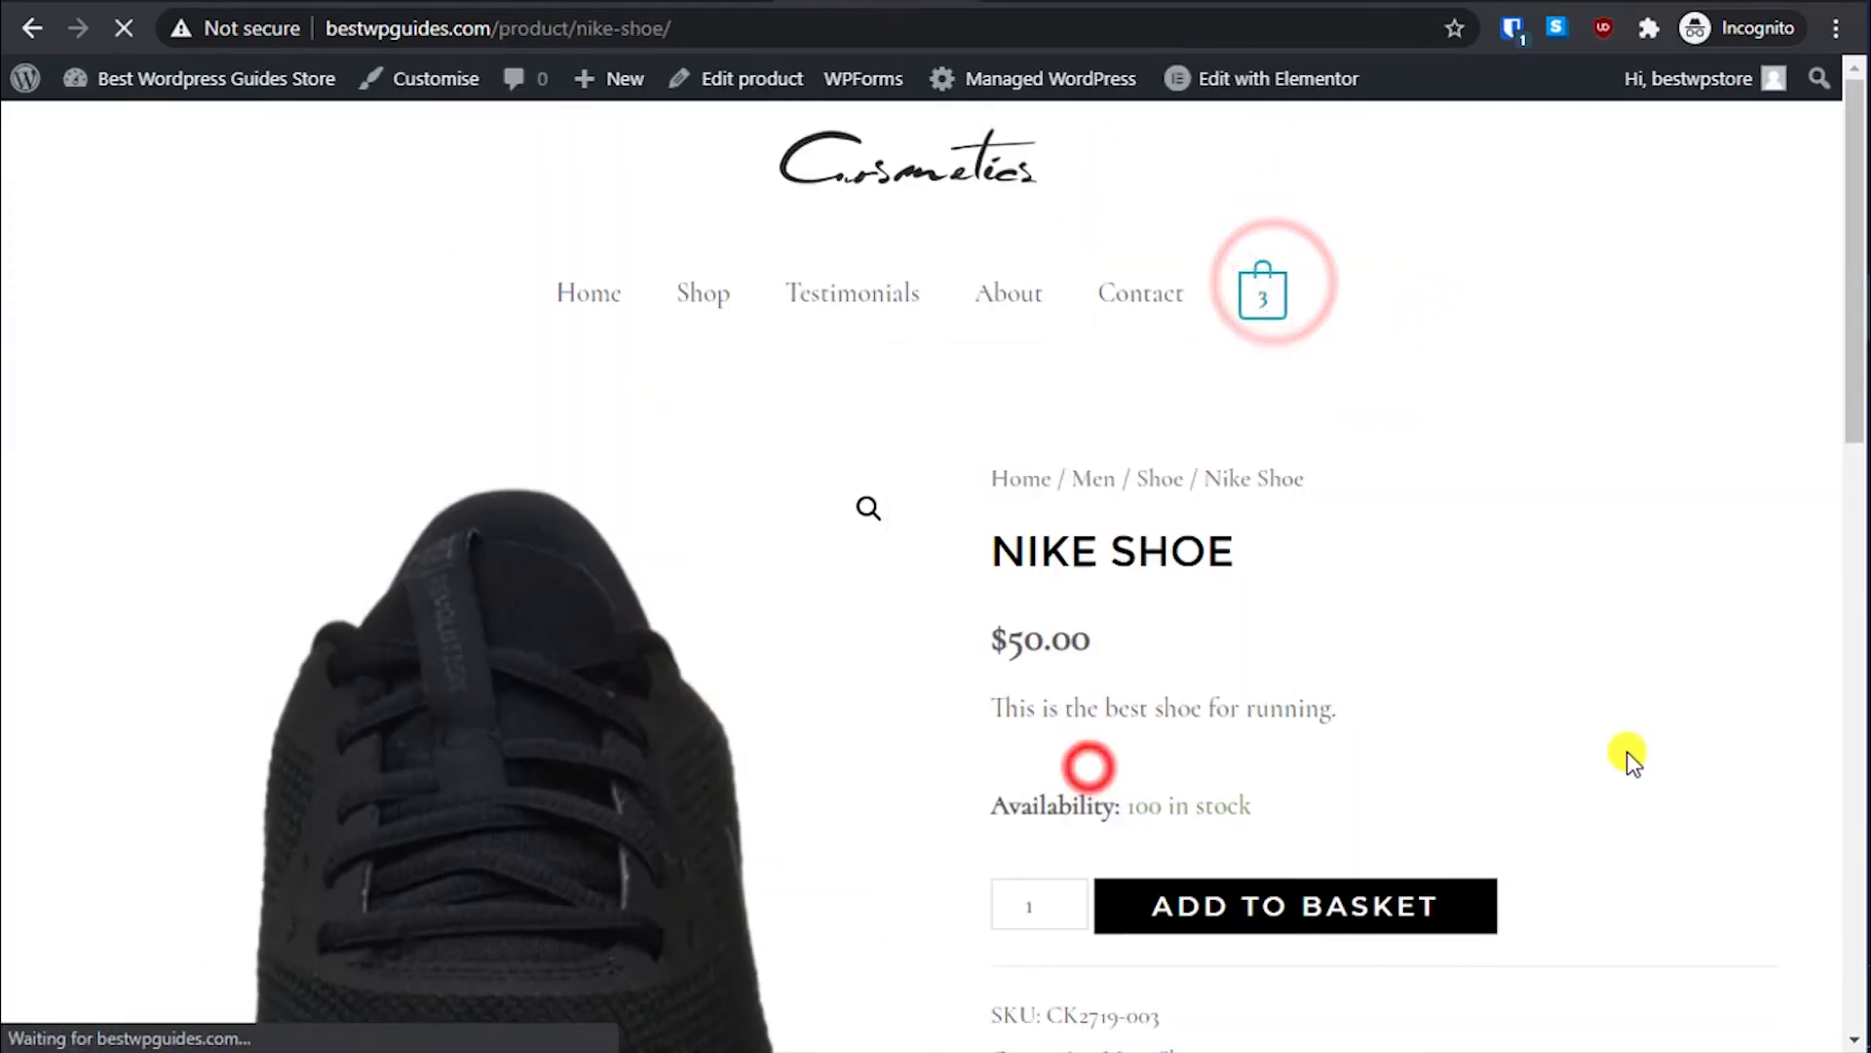
scroll(848, 623, down, 7)
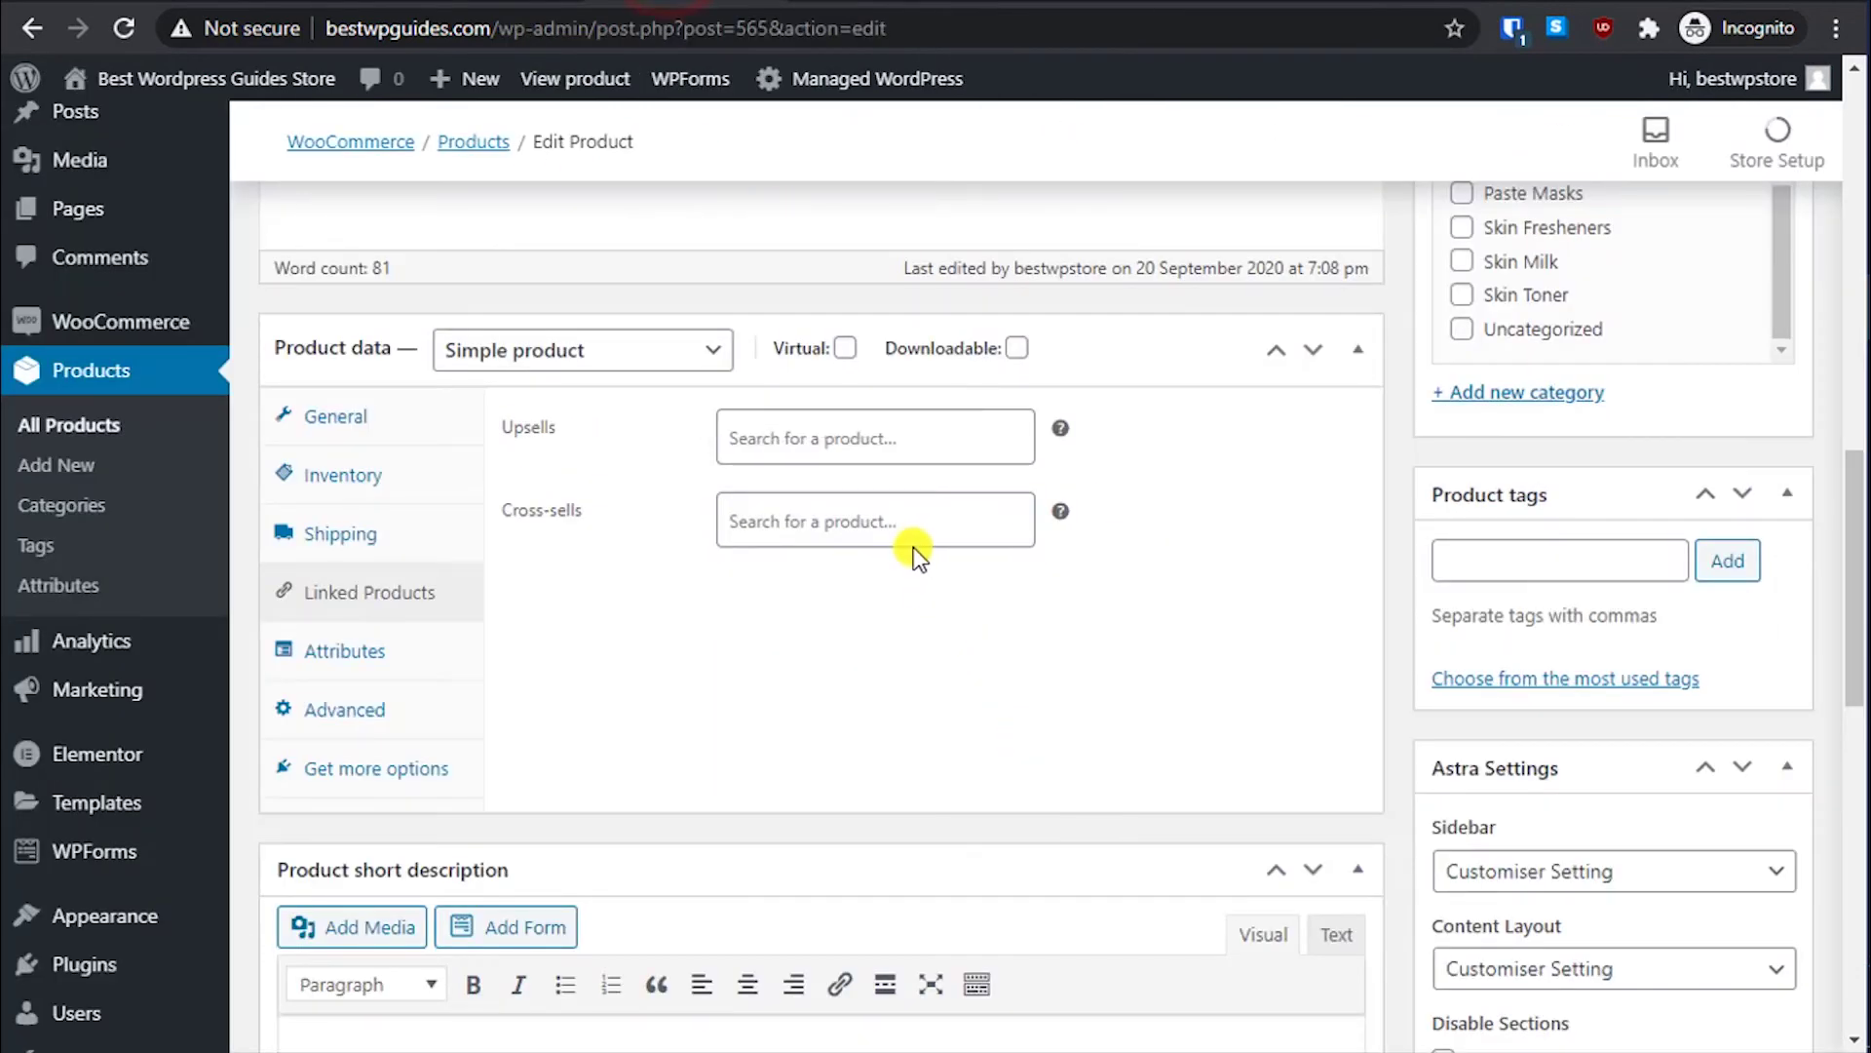
Step: Examine the cross-sells search, the product attribute choices and the advanced settings in the Nike Shoe's product data
click(911, 537)
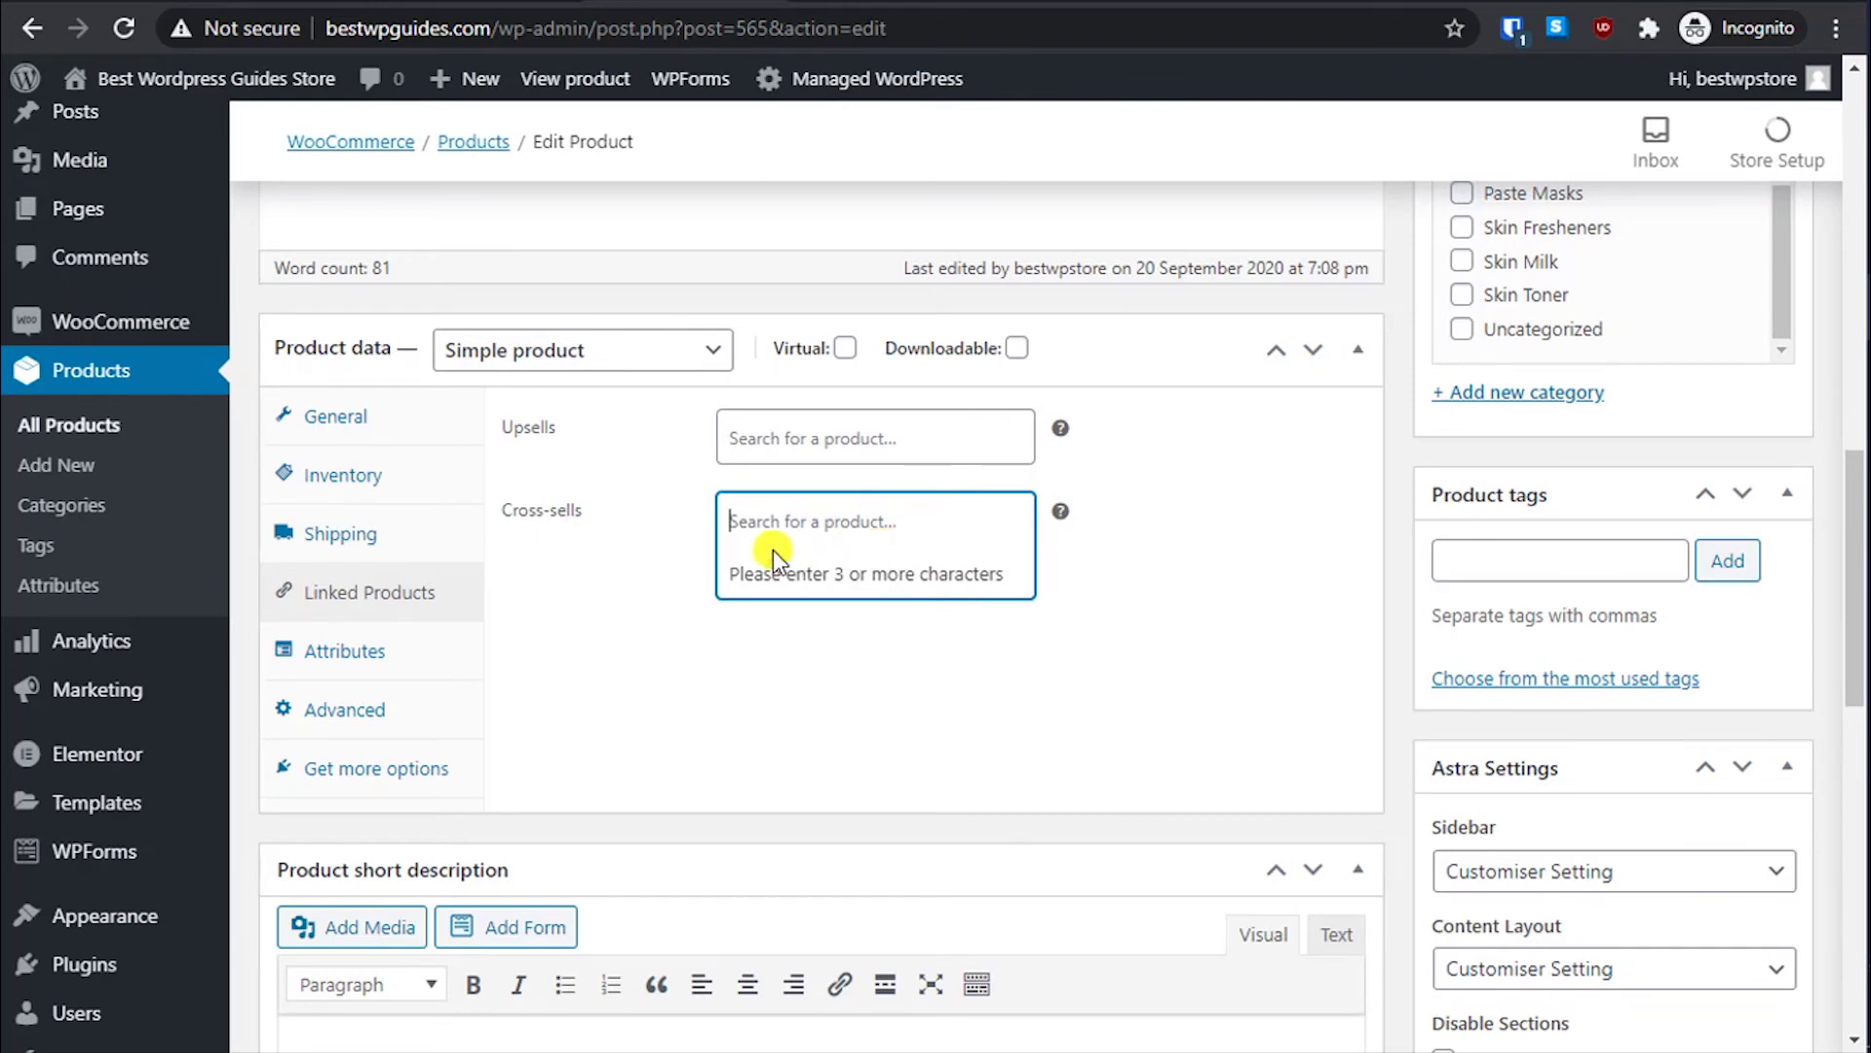
click(628, 574)
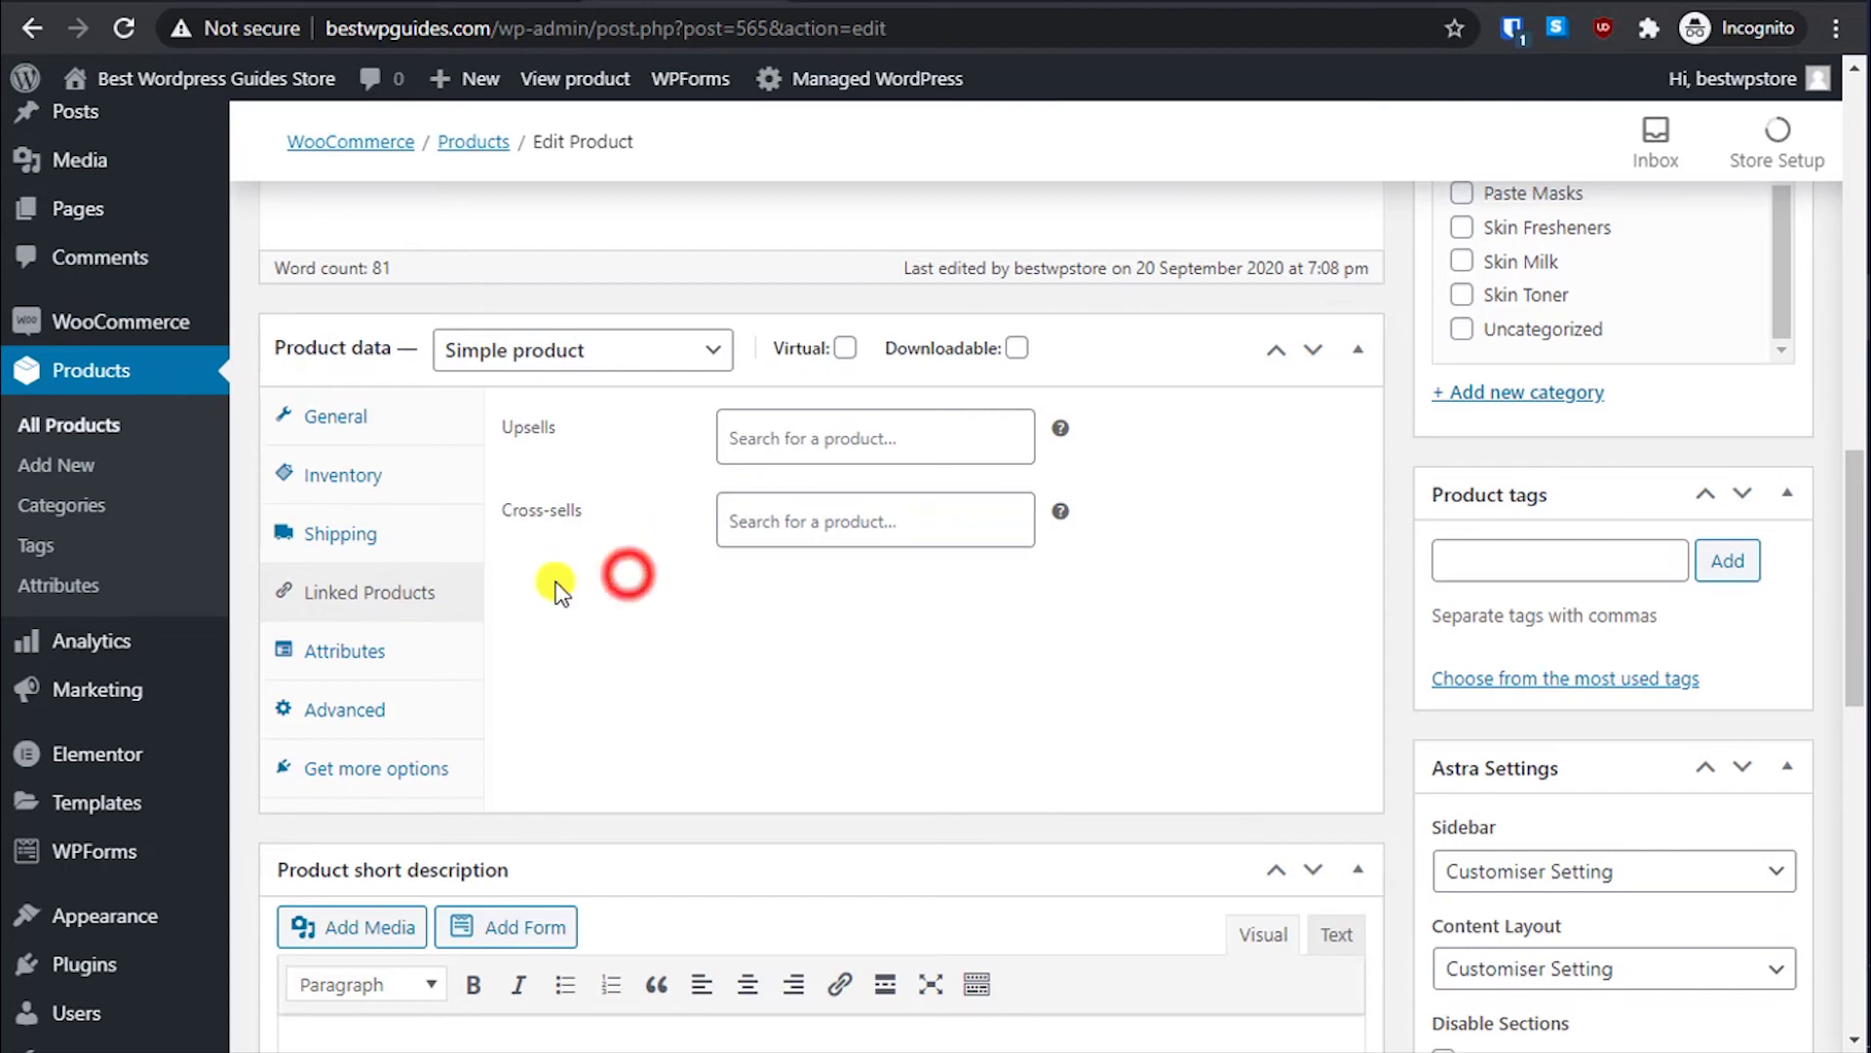
click(358, 651)
click(585, 422)
click(592, 436)
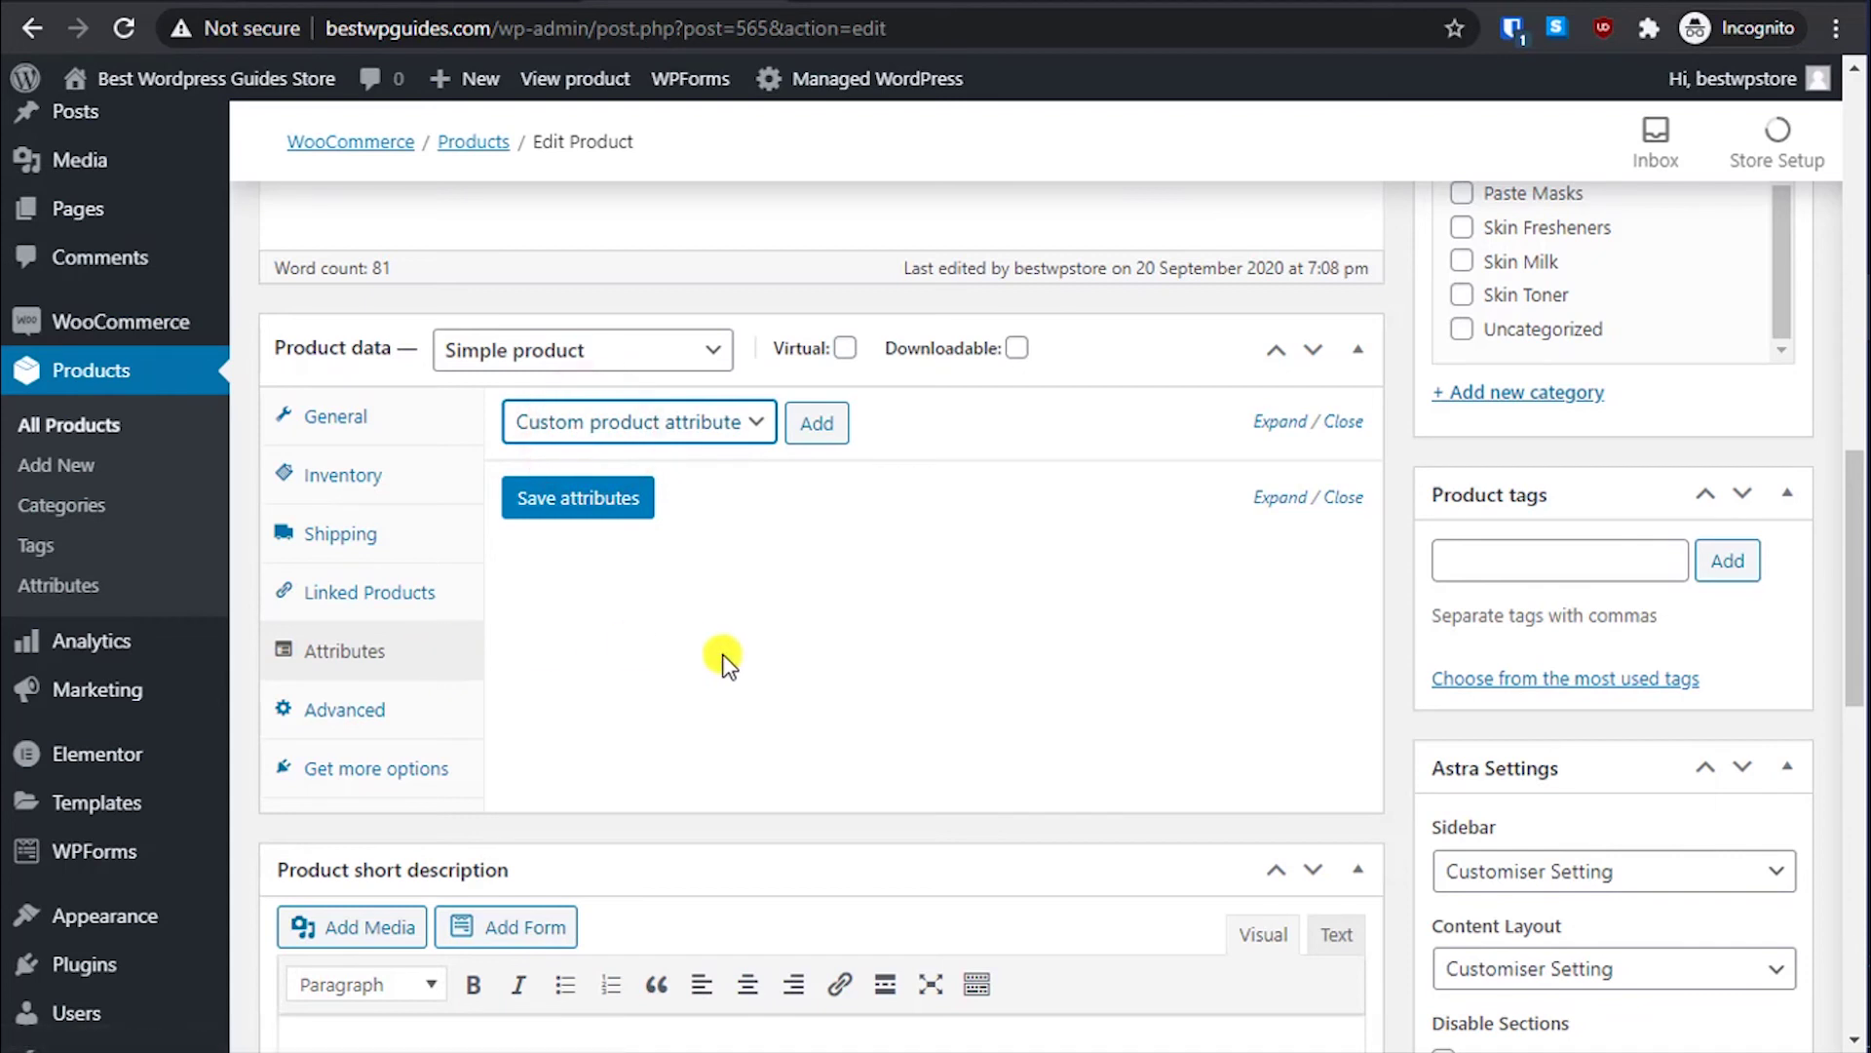
click(391, 710)
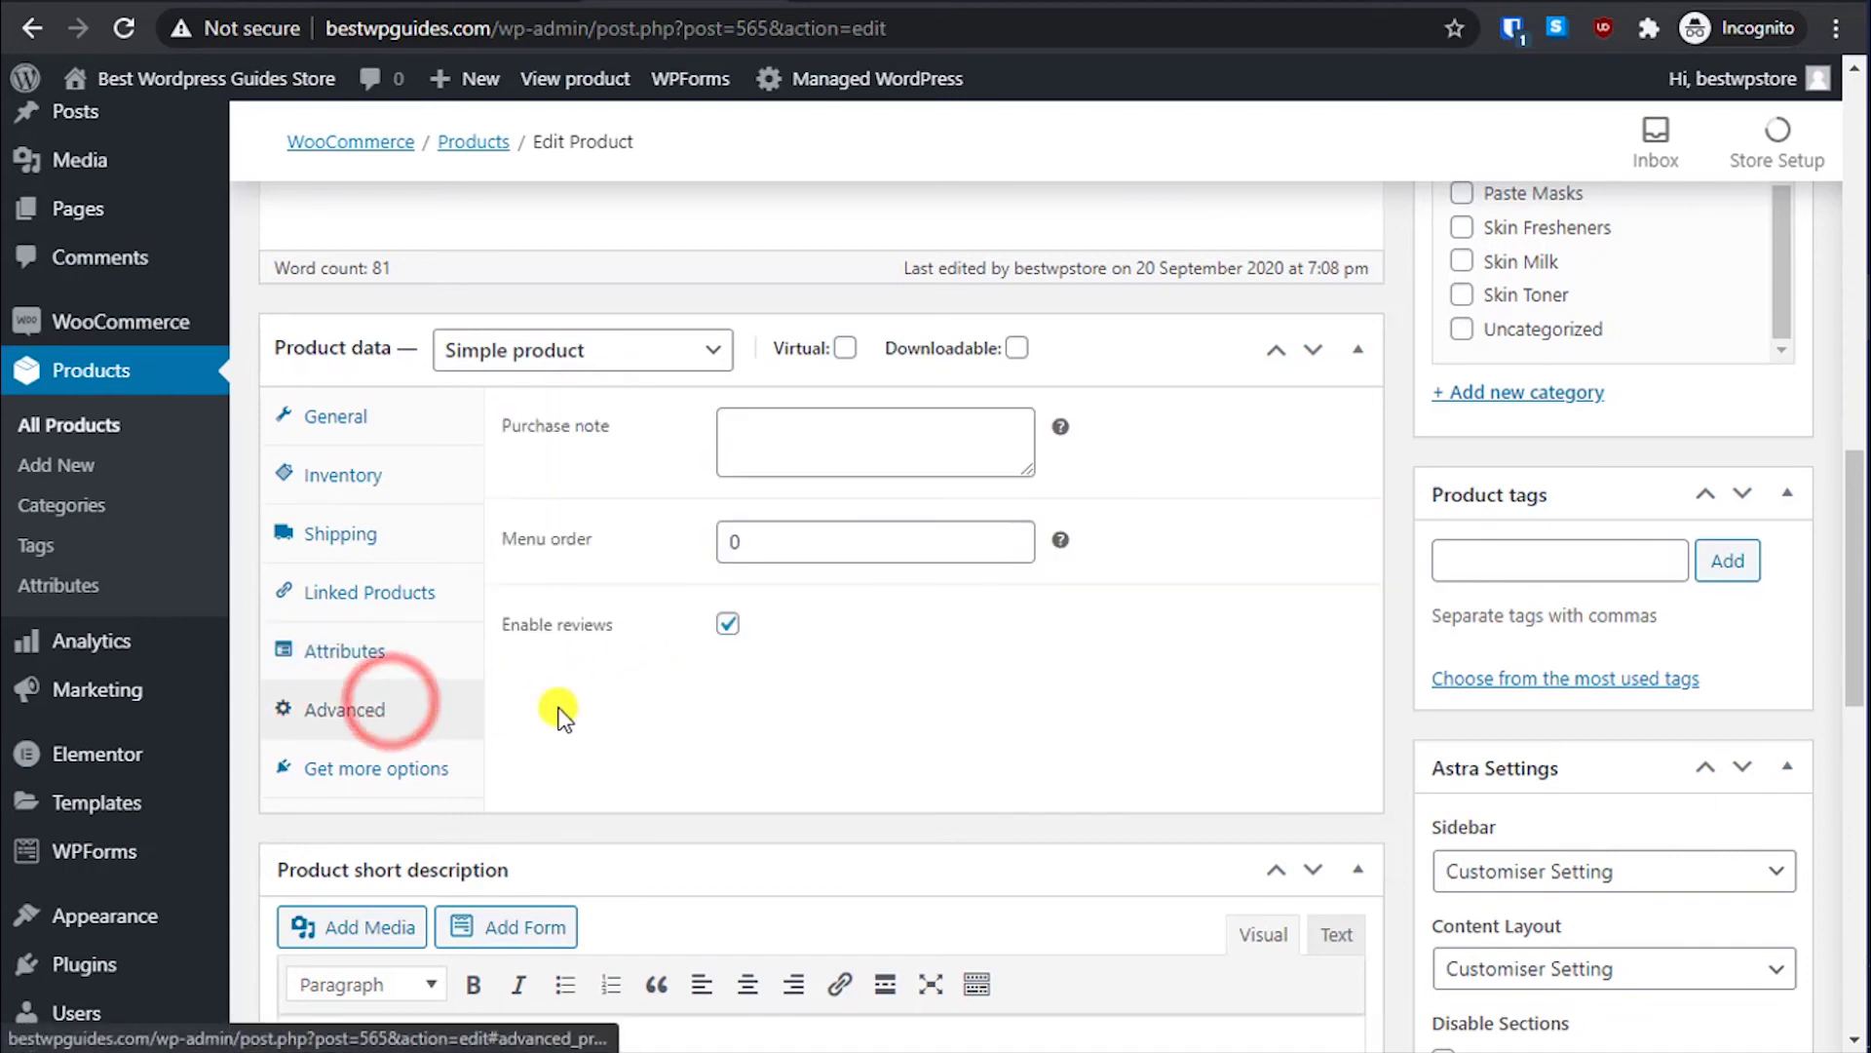
Step: Enter the purchase note "Thank you for ordering from our store." in the Nike Shoe's advanced product data
click(362, 776)
click(361, 713)
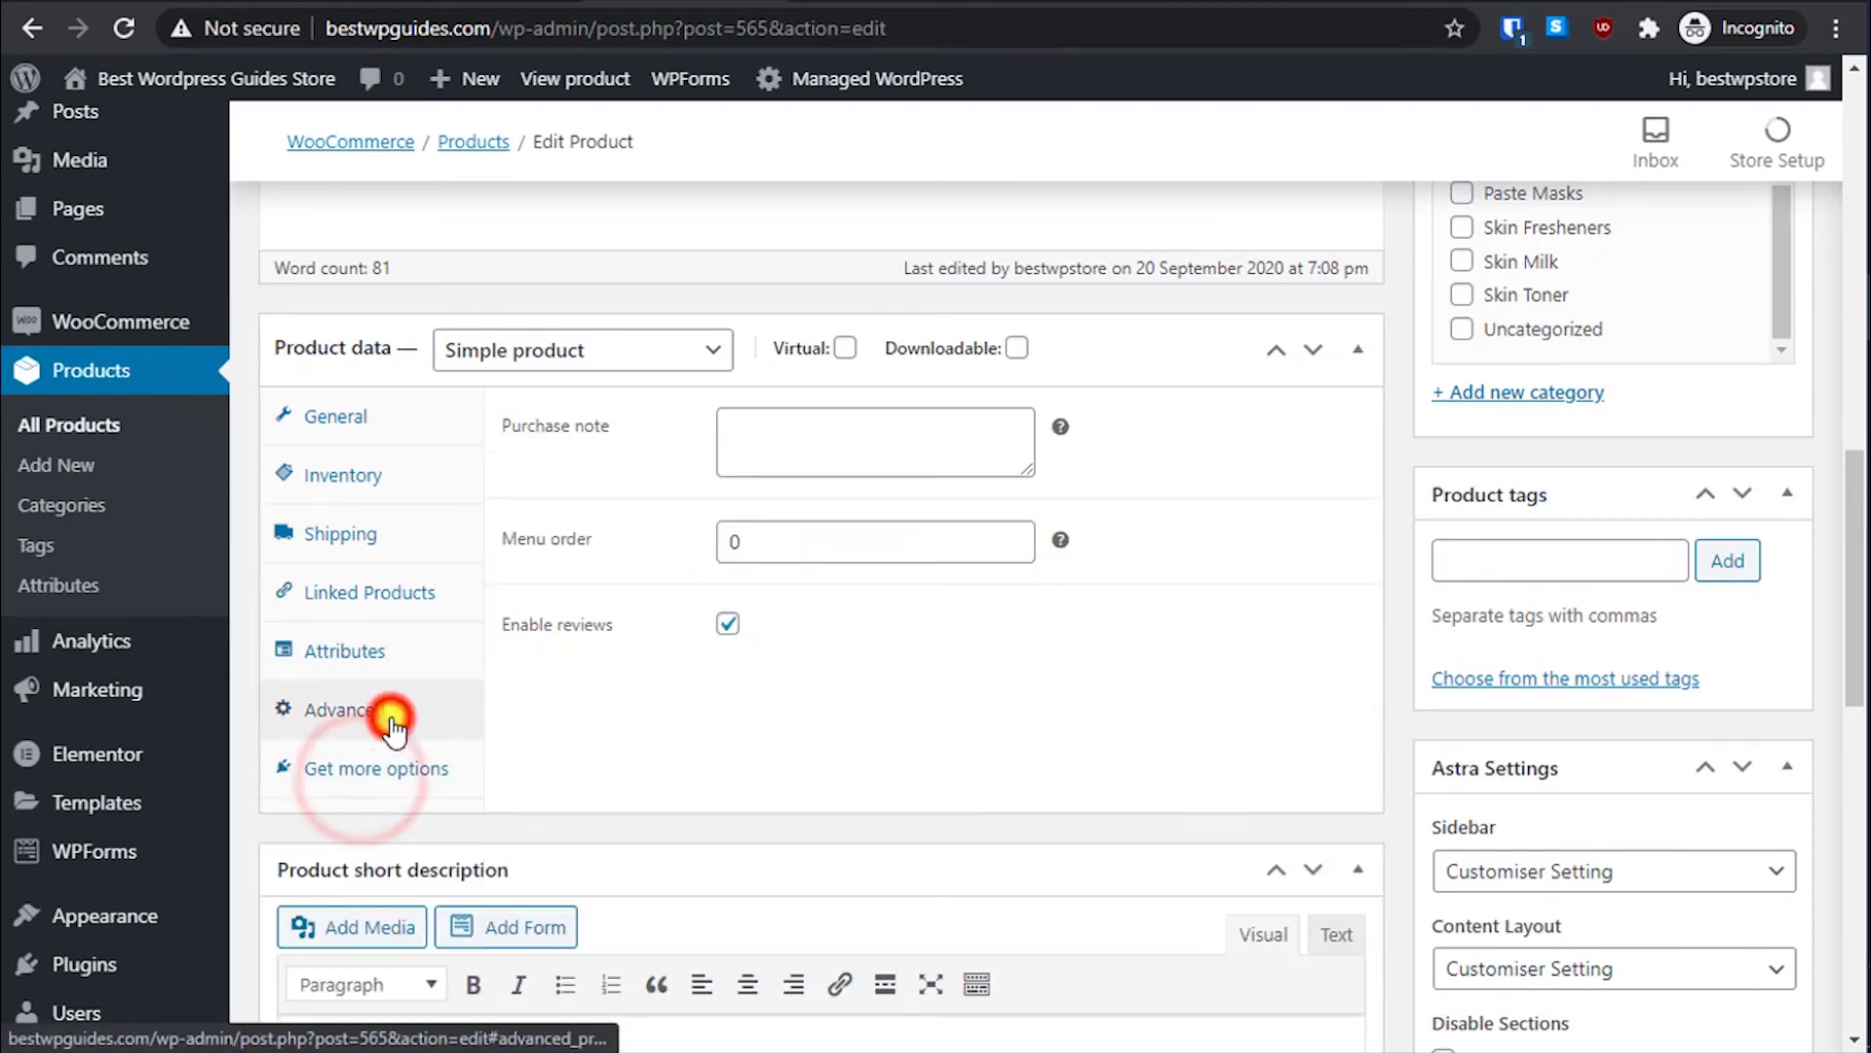
click(802, 441)
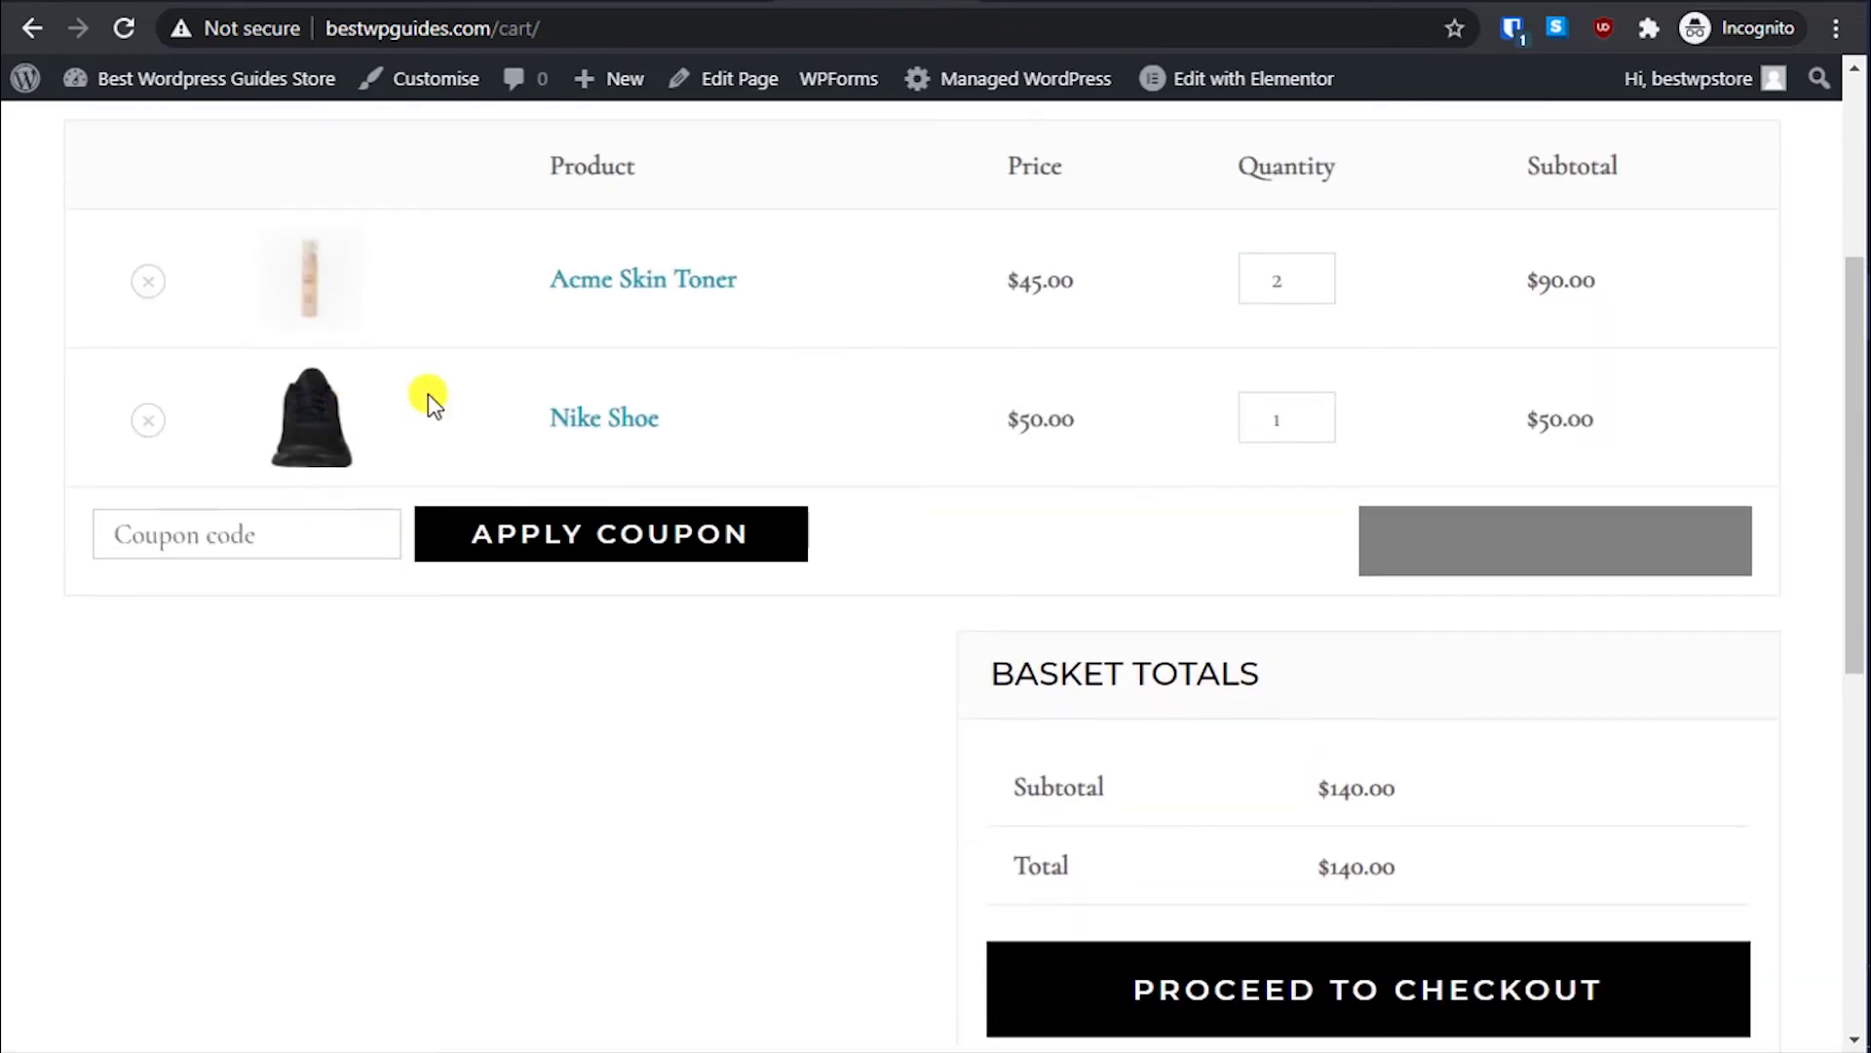
Step: Open the Nike Shoe's storefront page from the basket and view its reviews section
click(604, 419)
scroll(317, 651, down, 10)
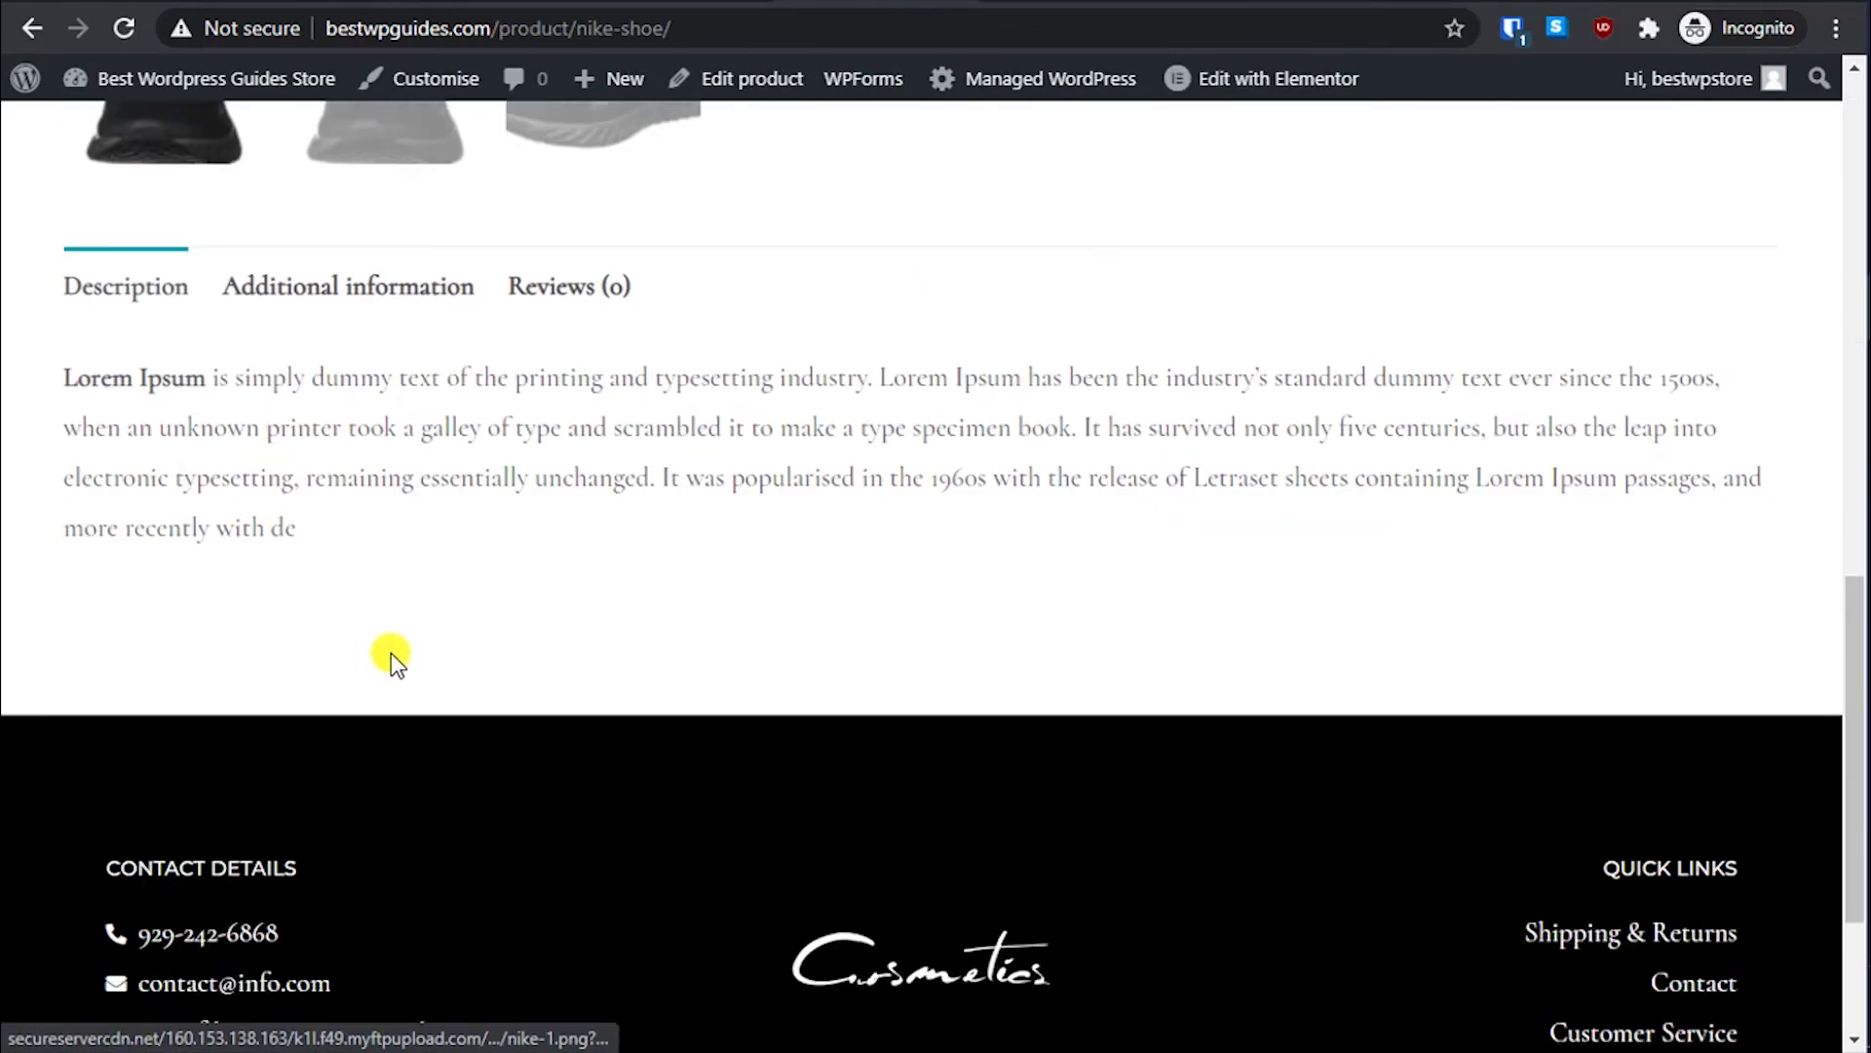
click(603, 307)
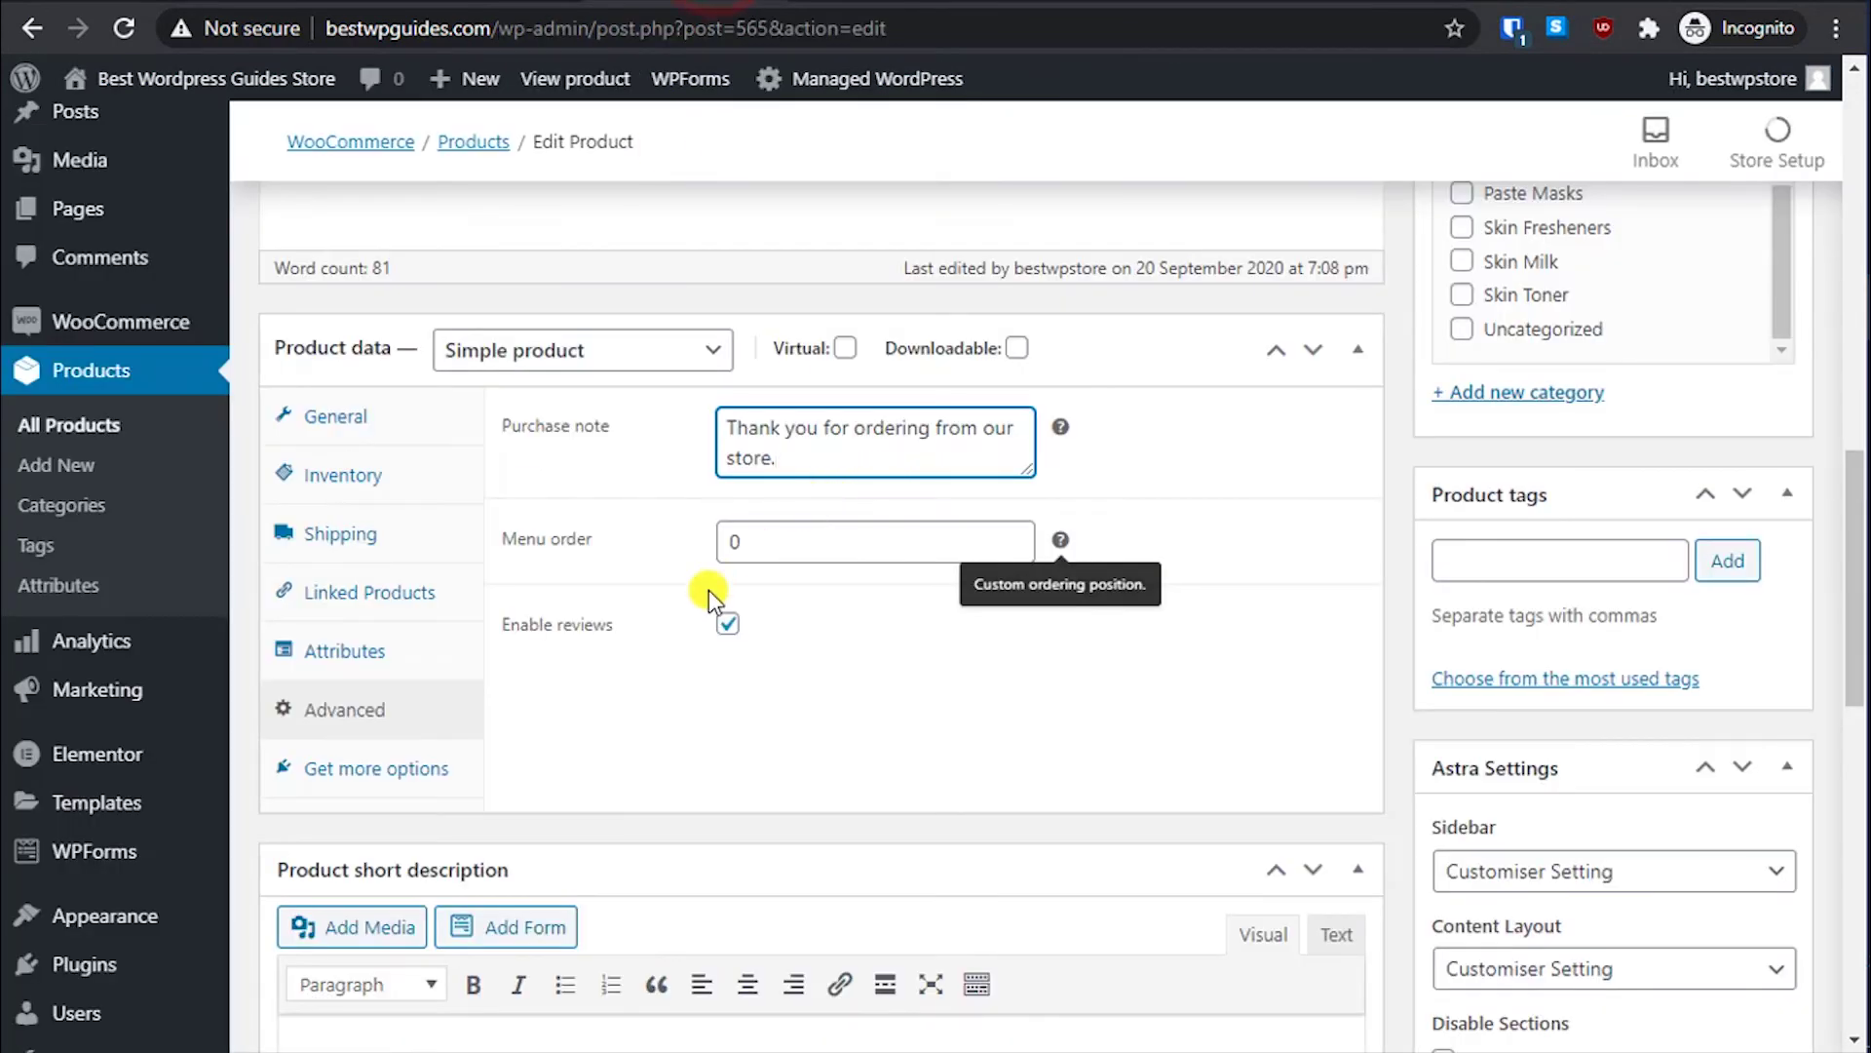
Step: Return to the product editor and update the Nike Shoe product to save the purchase note
scroll(764, 703, down, 1)
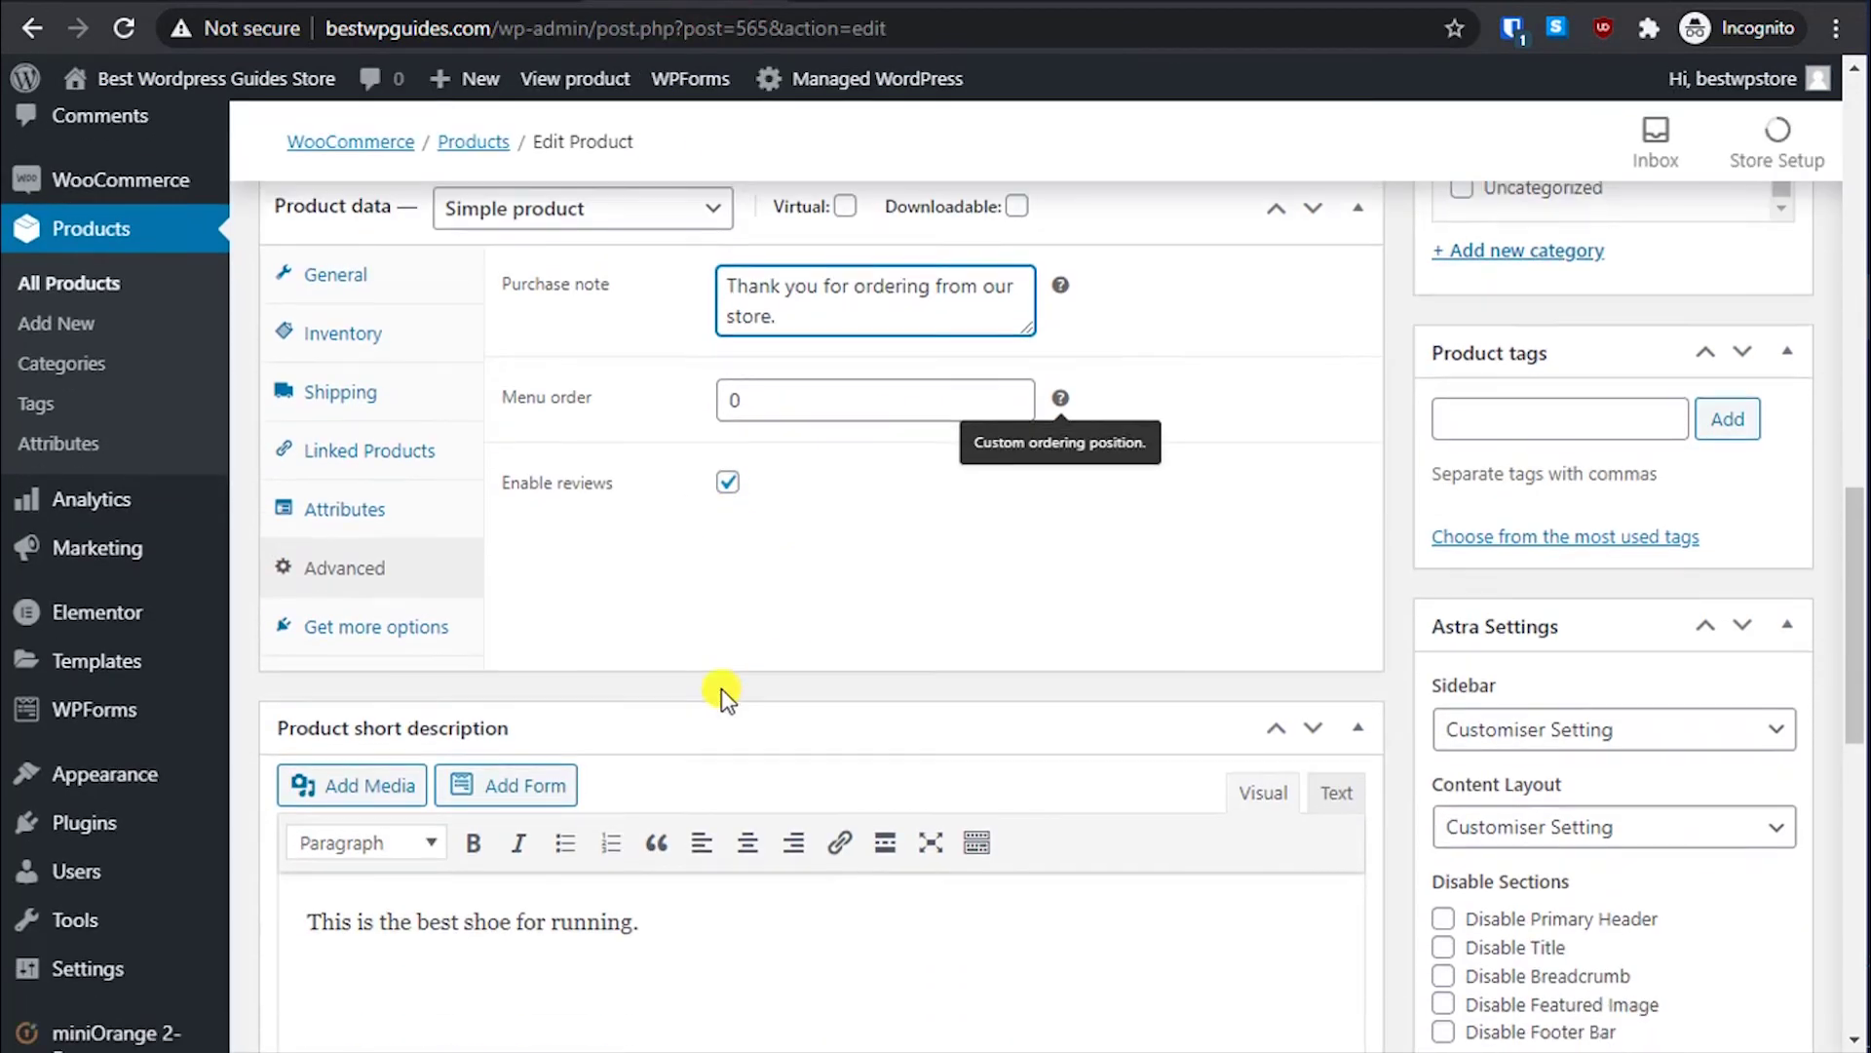
scroll(1502, 363, up, 6)
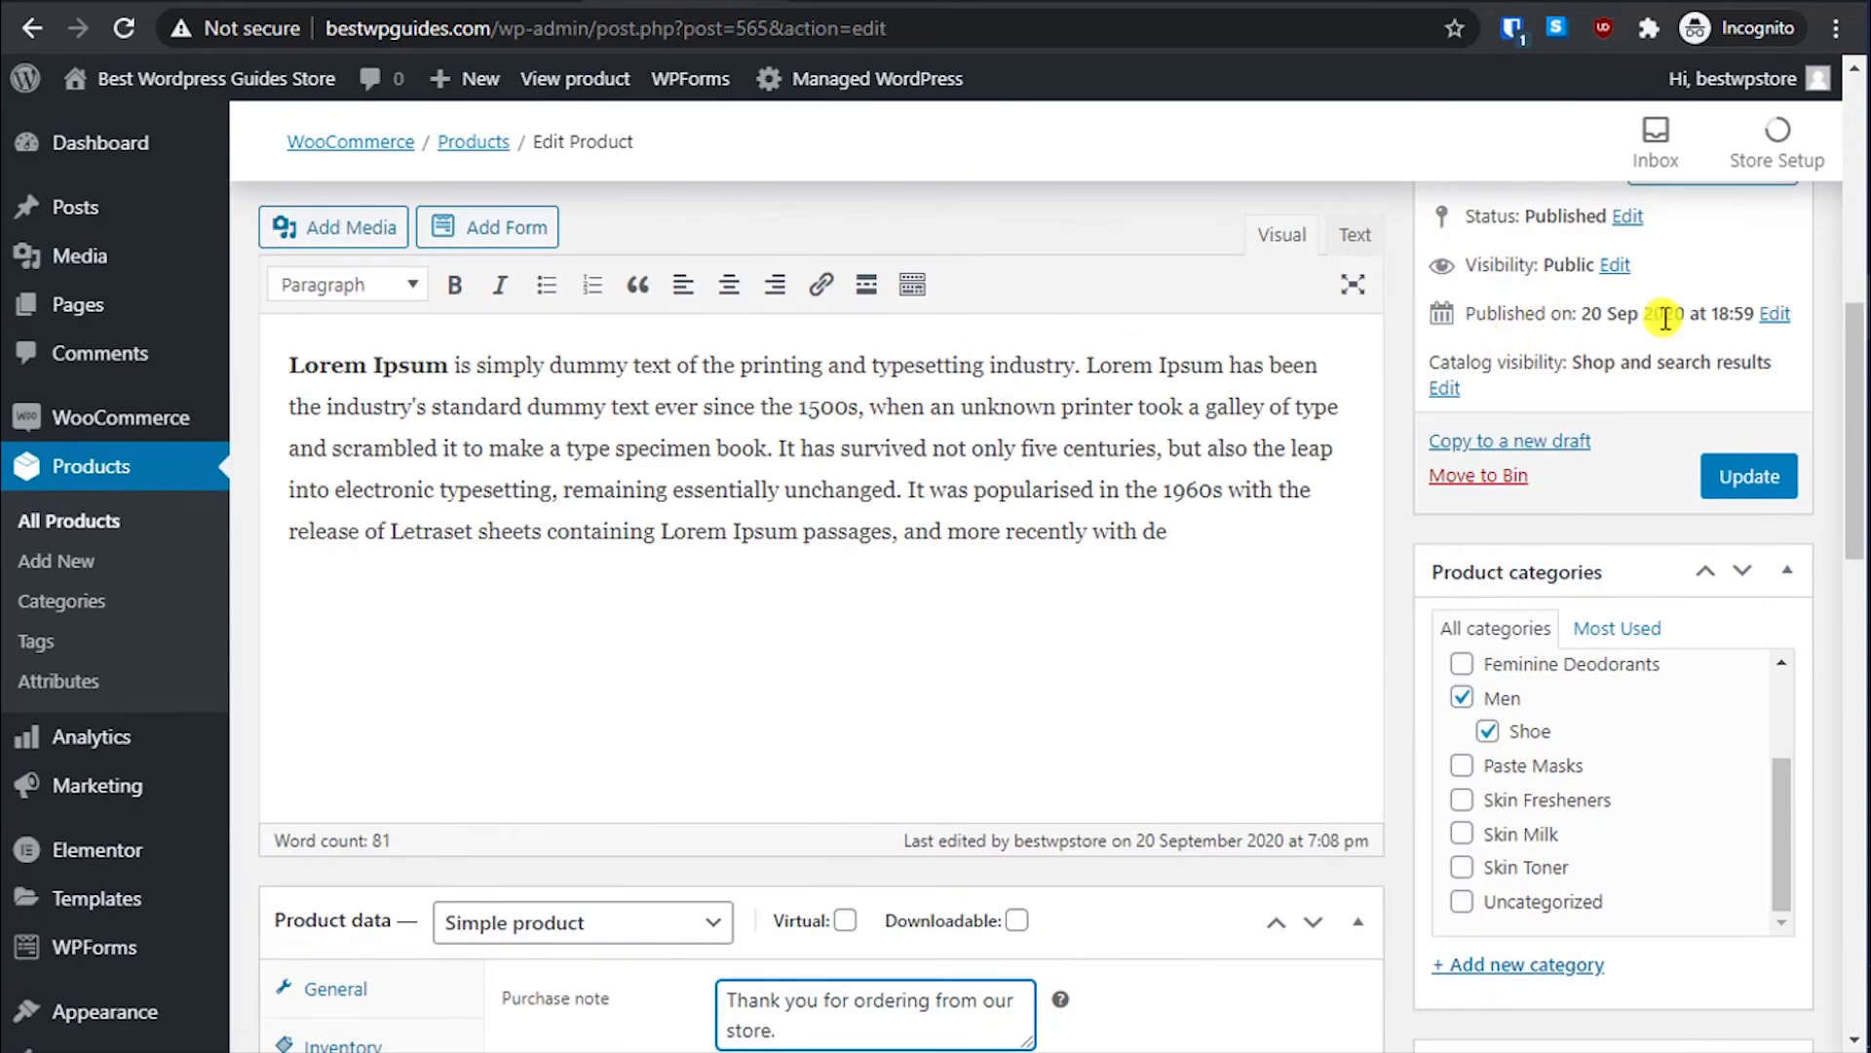
click(1747, 478)
scroll(909, 588, down, 7)
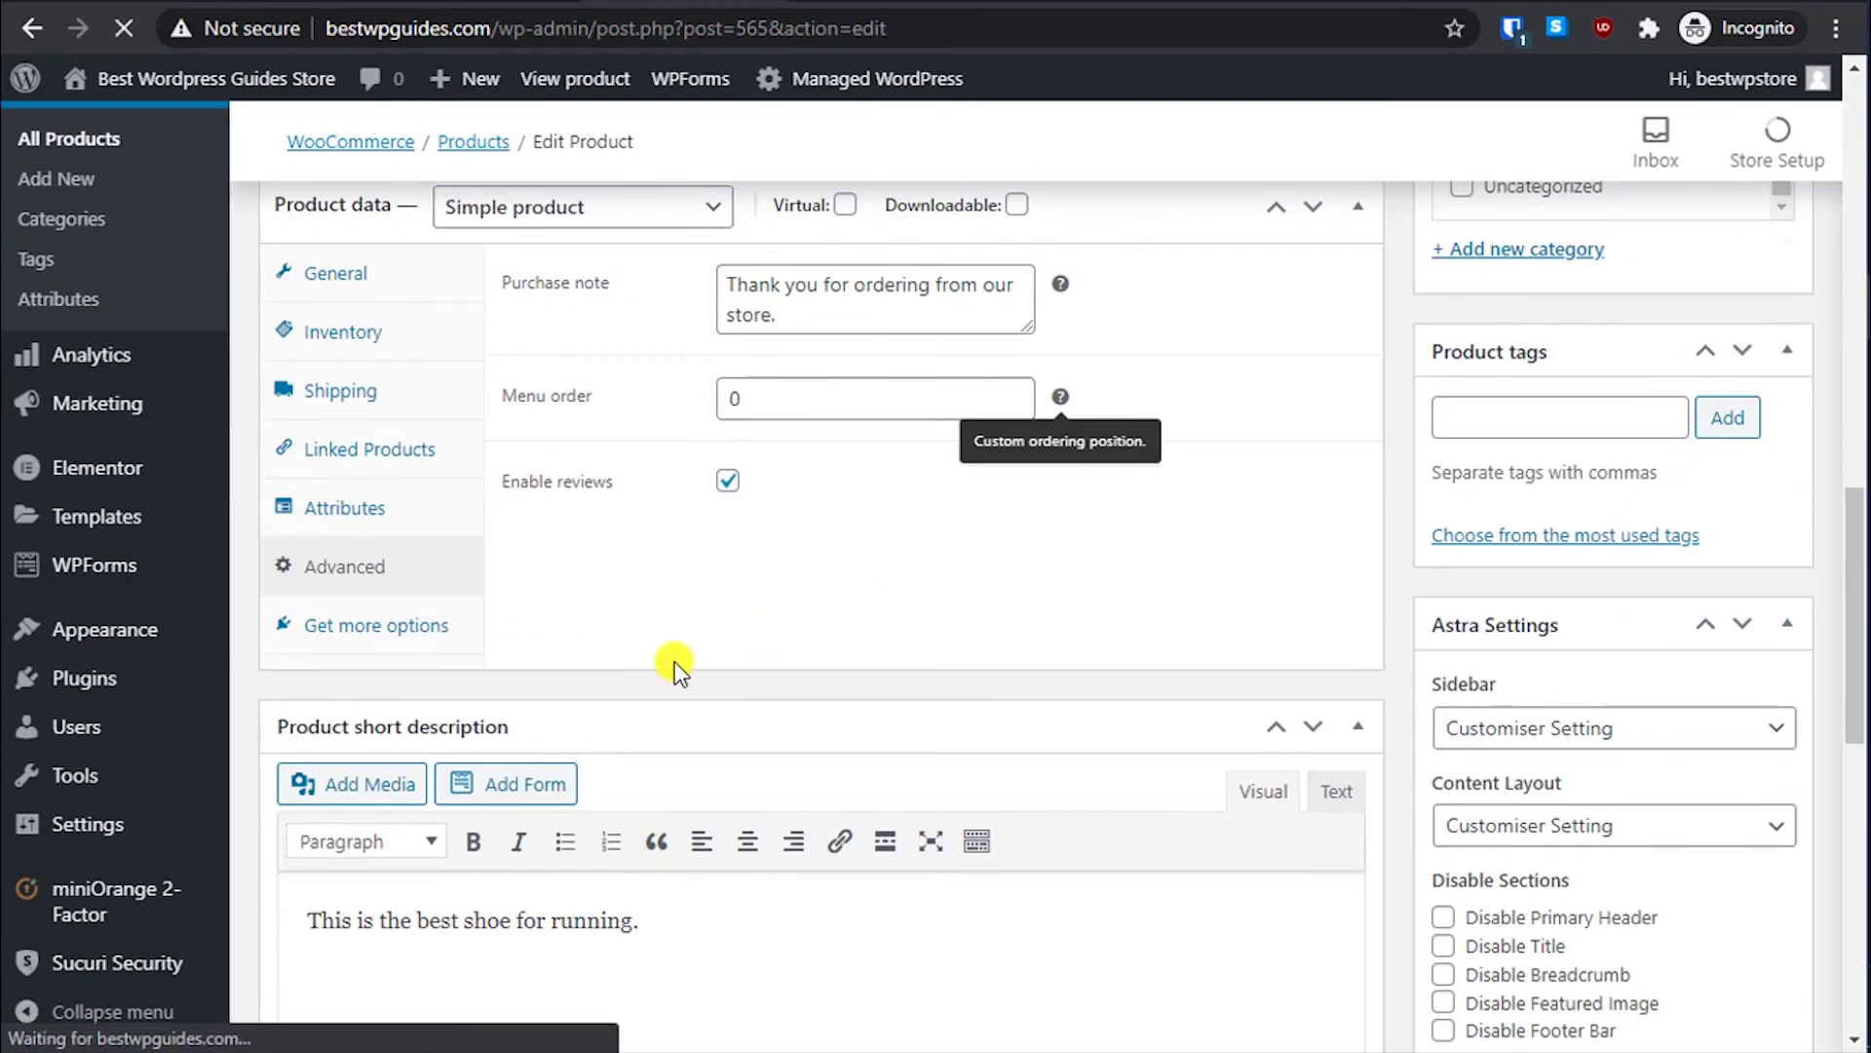
Step: Look over the recommended extensions in the product data and return to the general price settings
scroll(535, 736, down, 8)
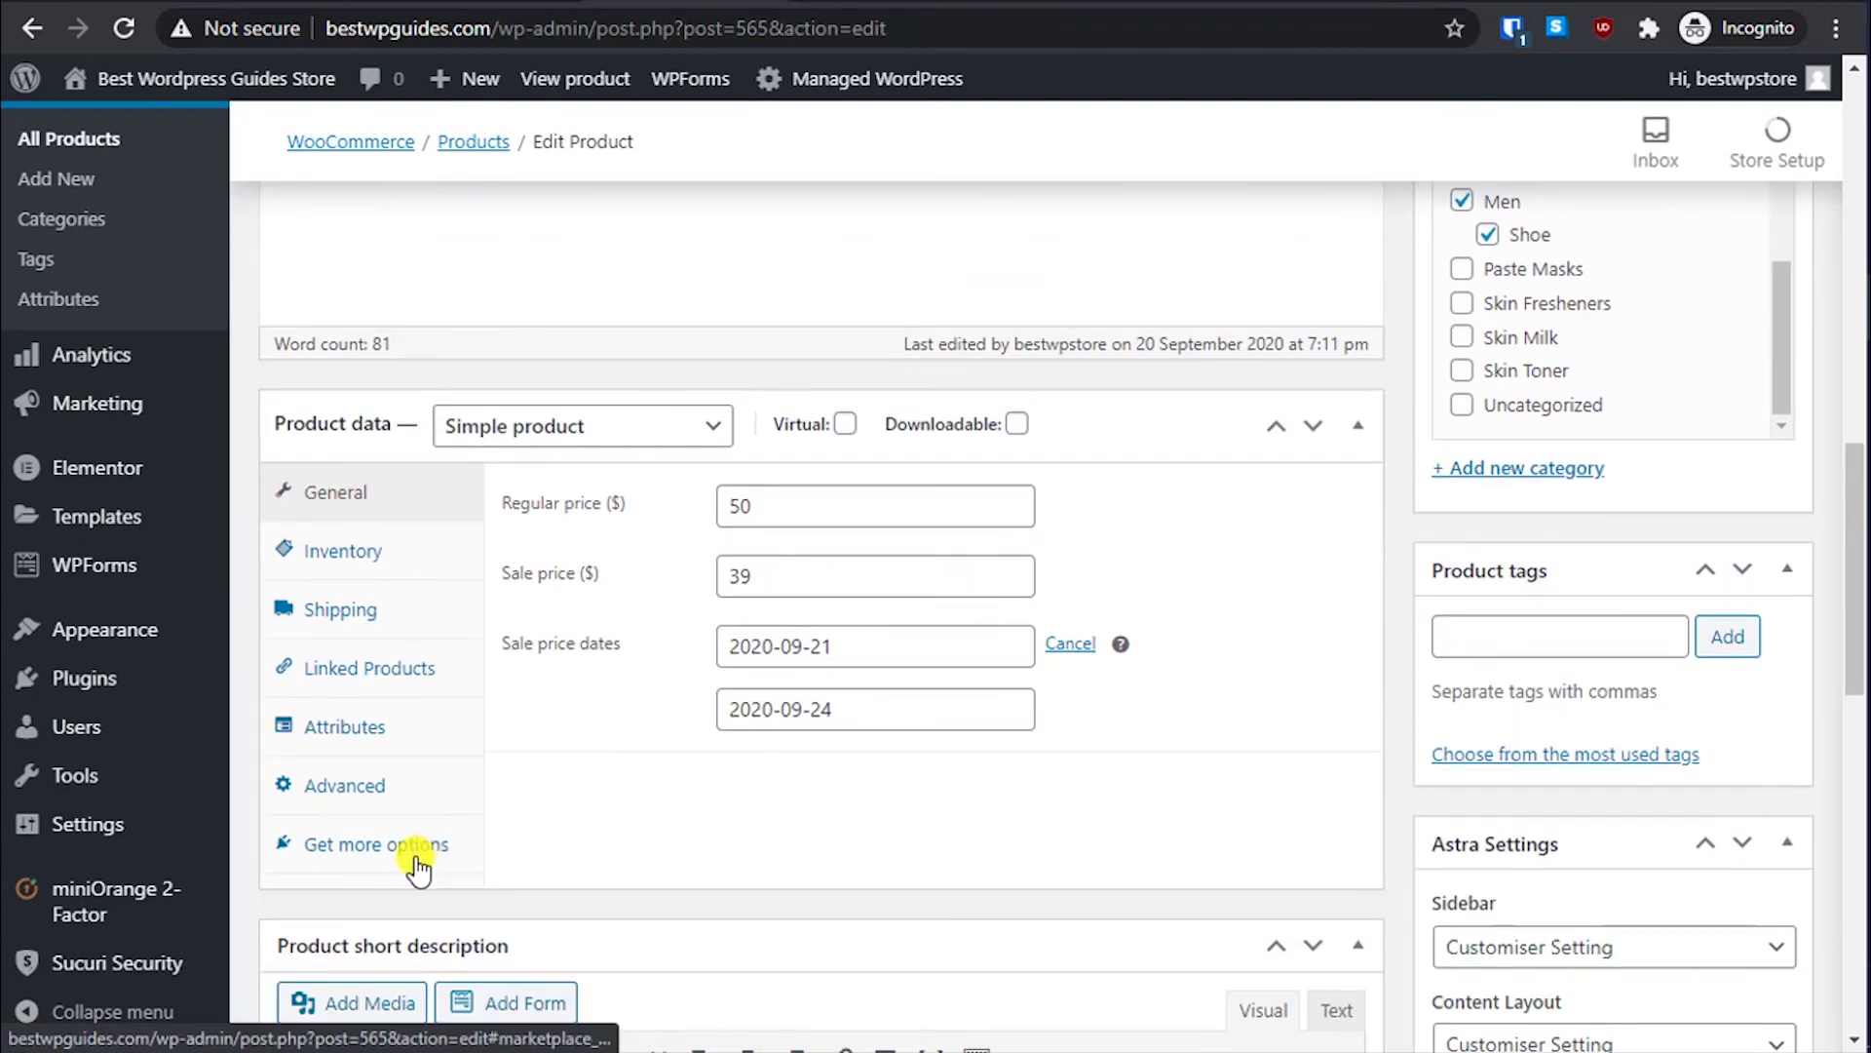
click(414, 847)
scroll(897, 754, down, 5)
scroll(897, 755, up, 4)
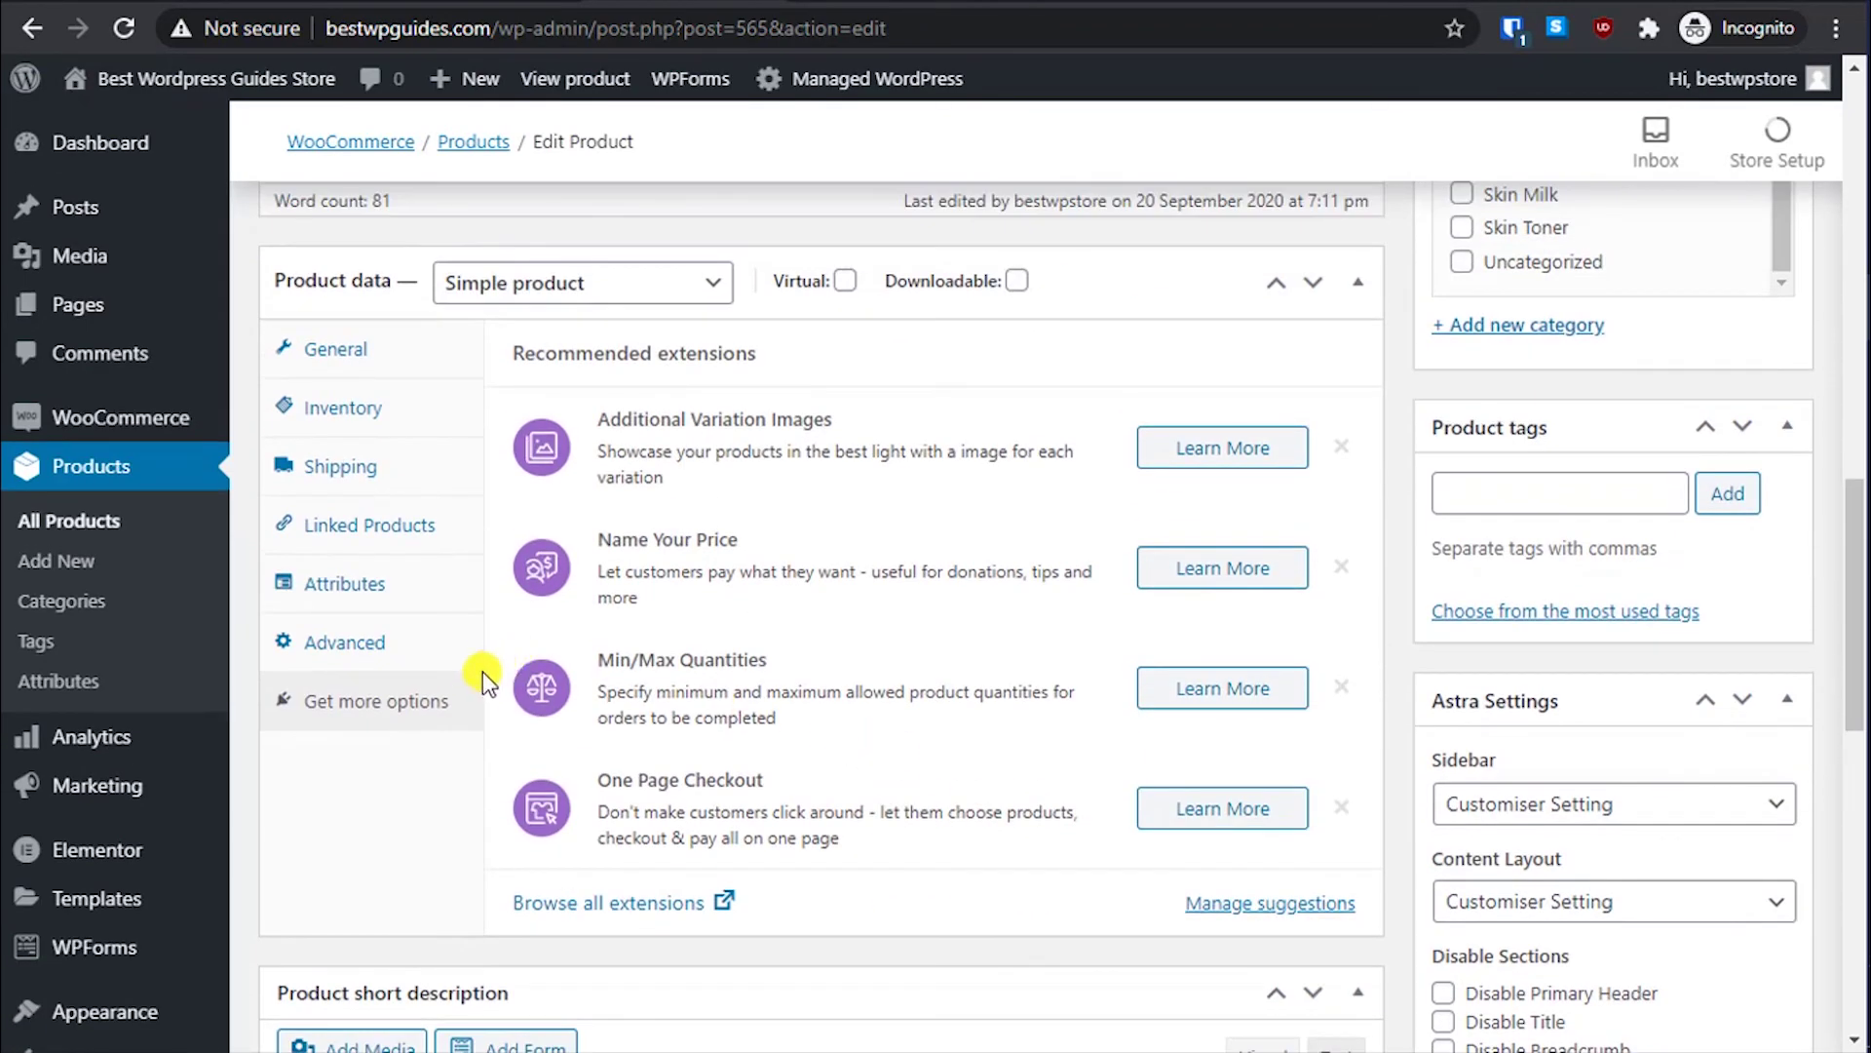
click(353, 360)
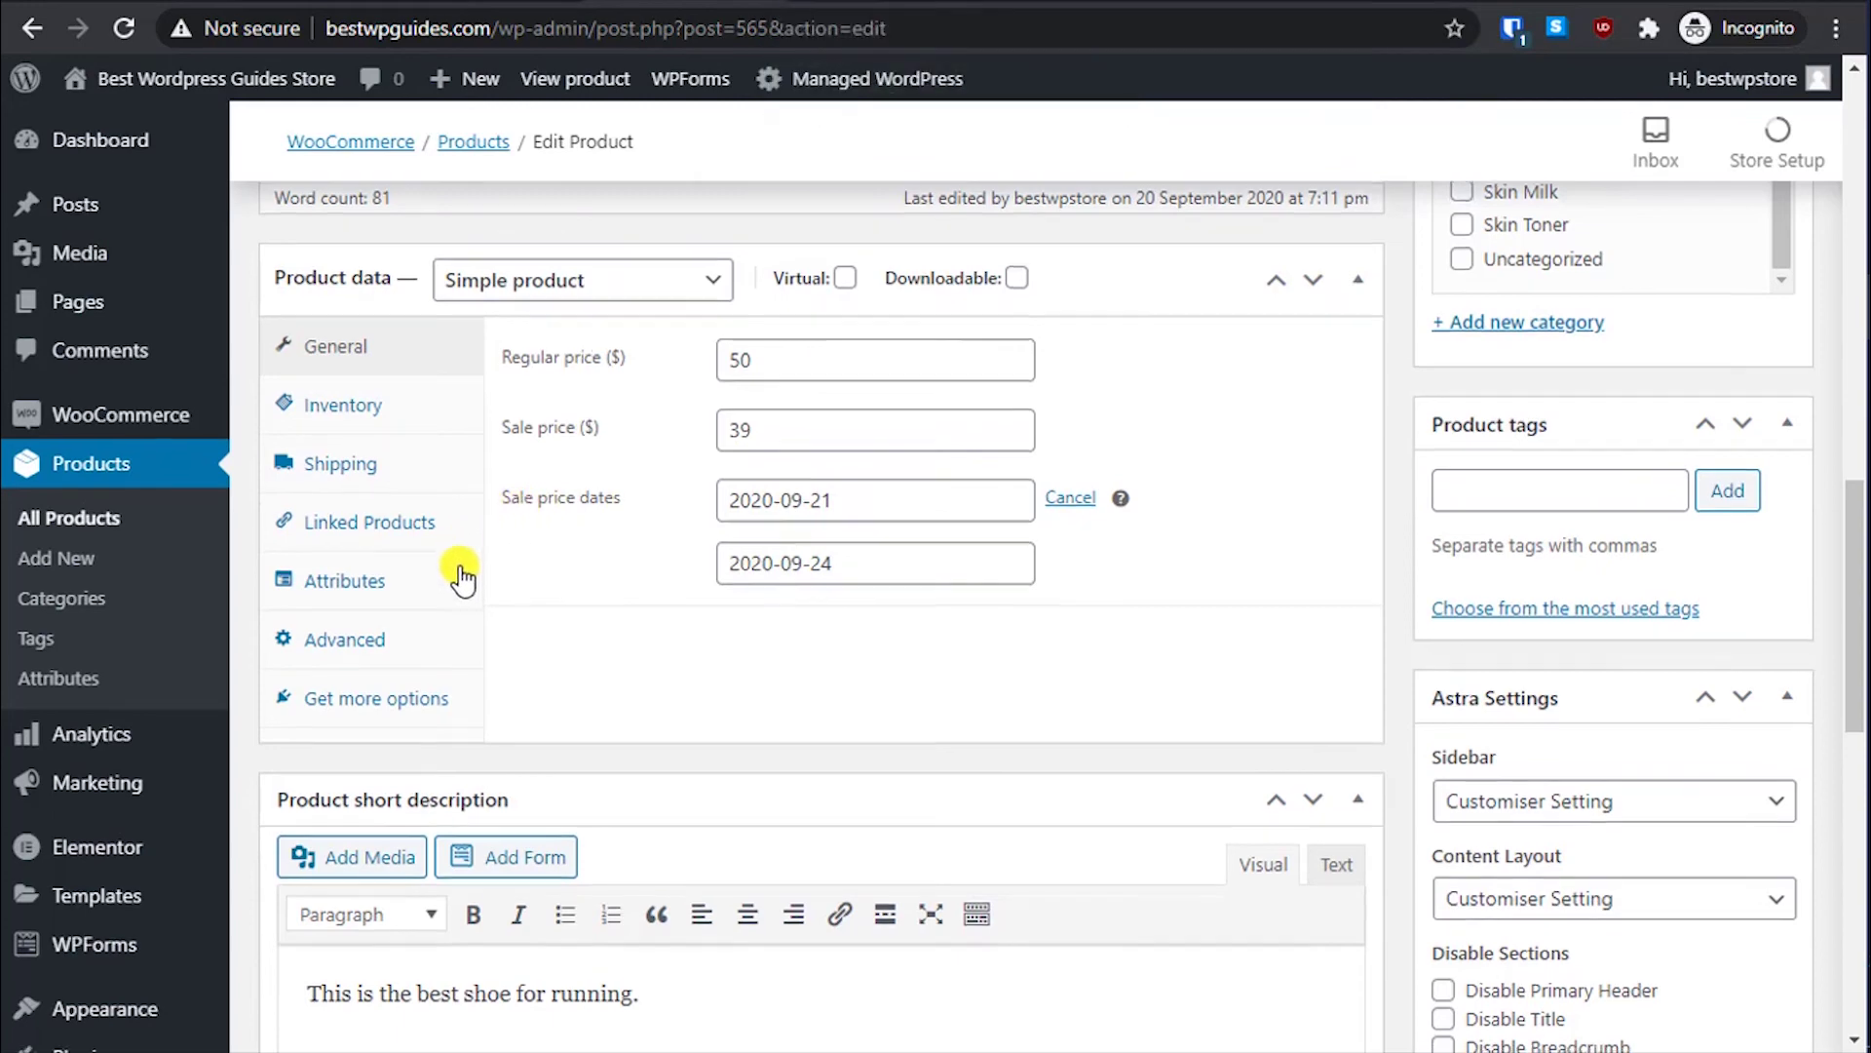
Step: Add a review comment reading "Best shoe I ever bought." to the Nike Shoe in the product editor
scroll(458, 572, down, 10)
scroll(451, 579, up, 1)
click(343, 403)
click(536, 556)
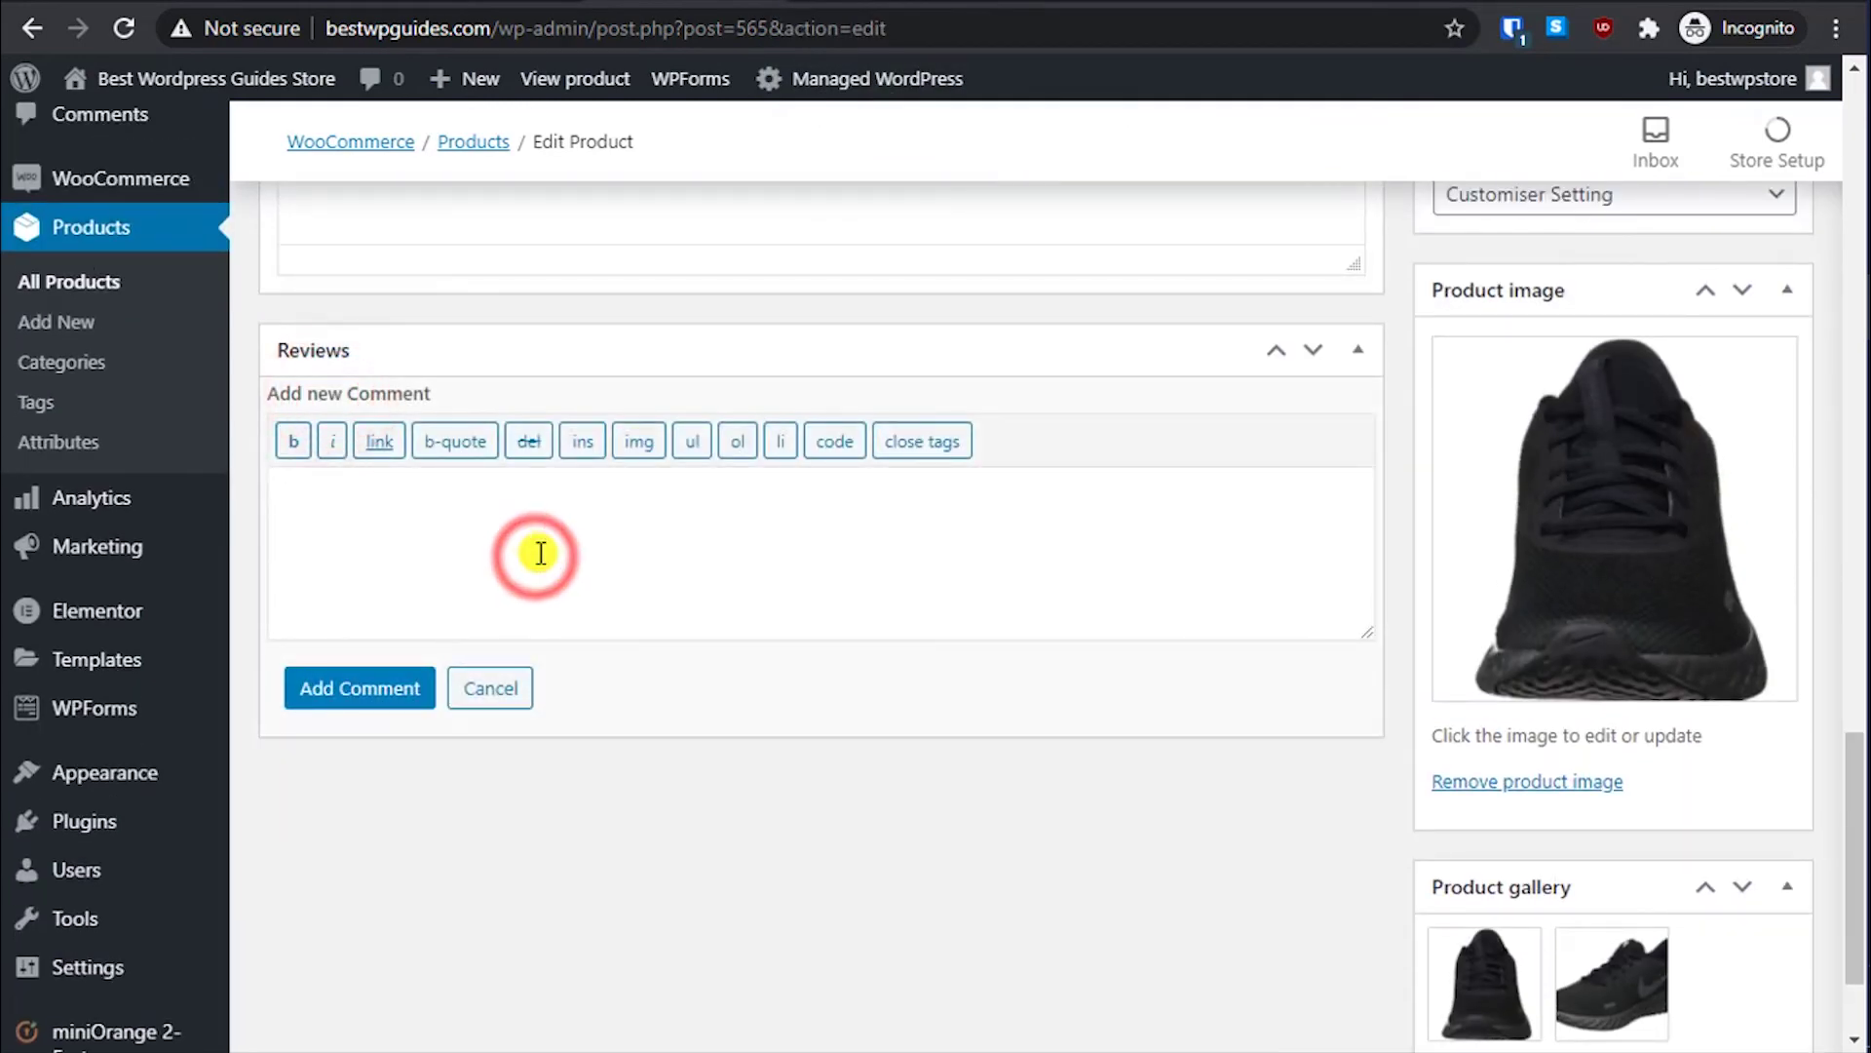
text(Ve)
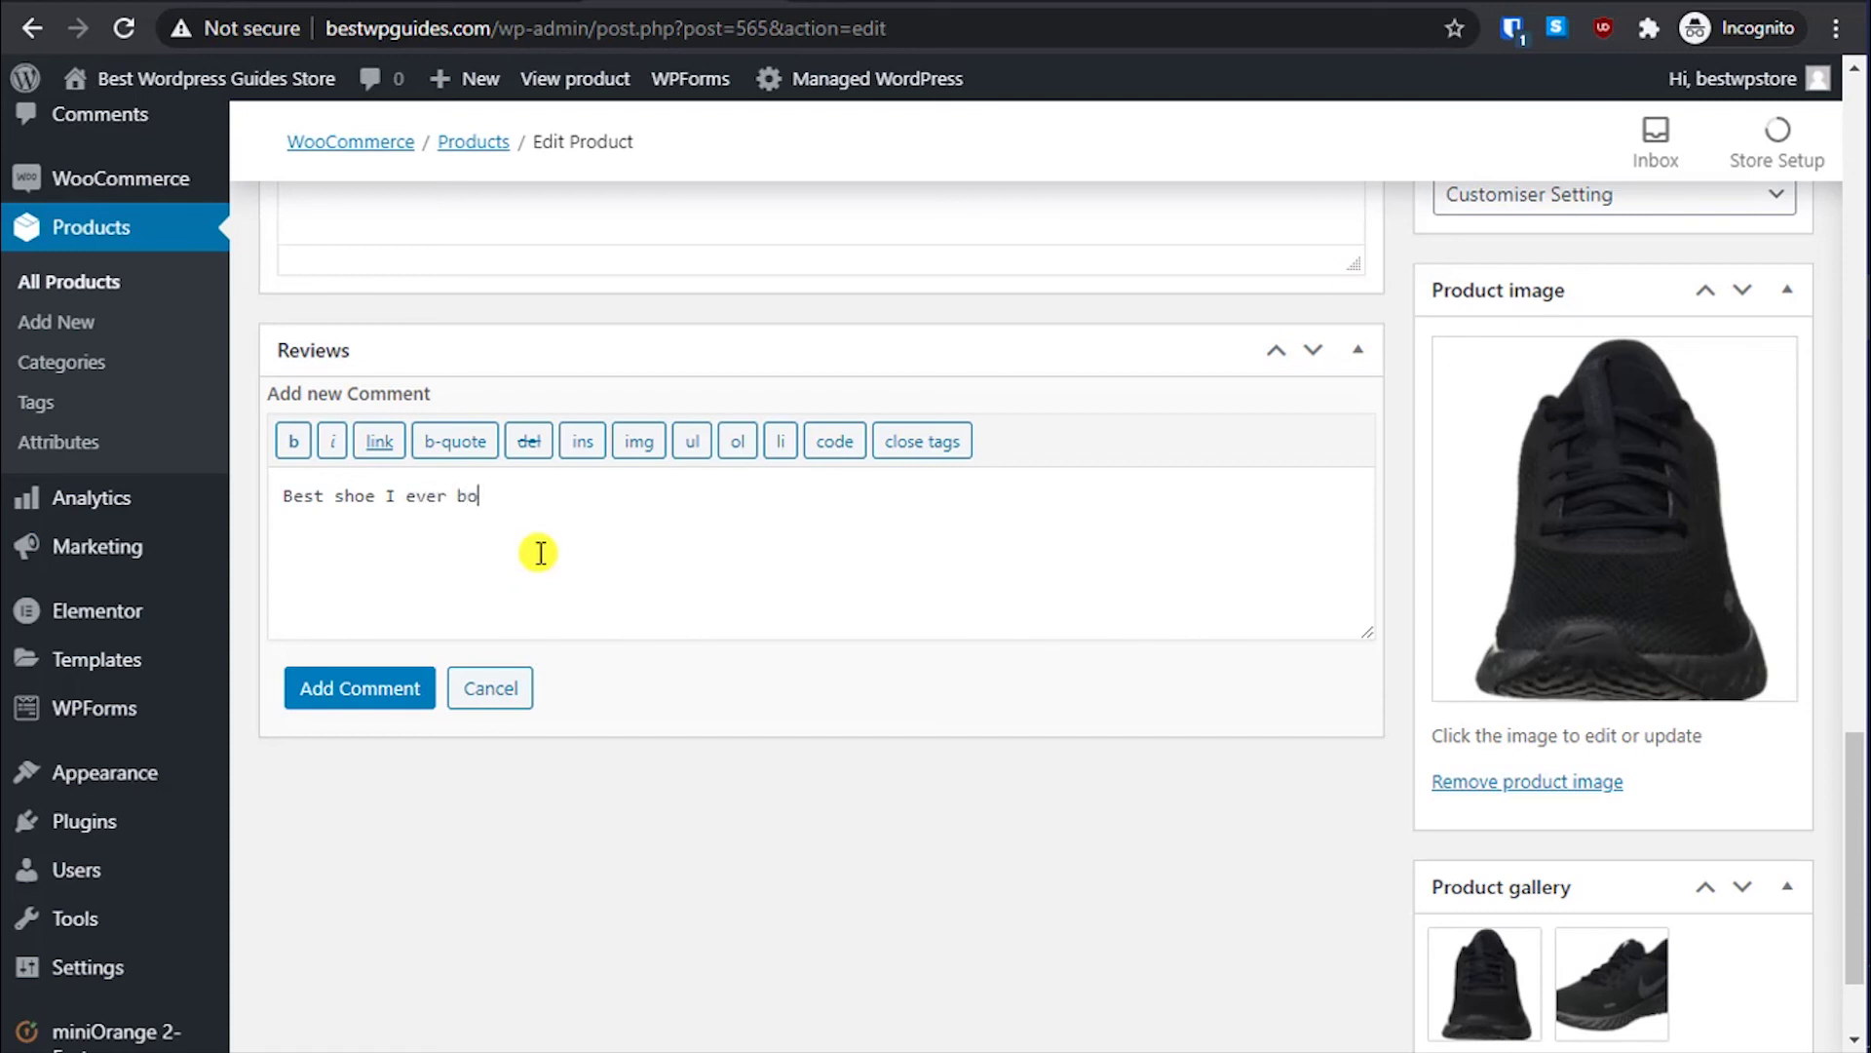
click(359, 686)
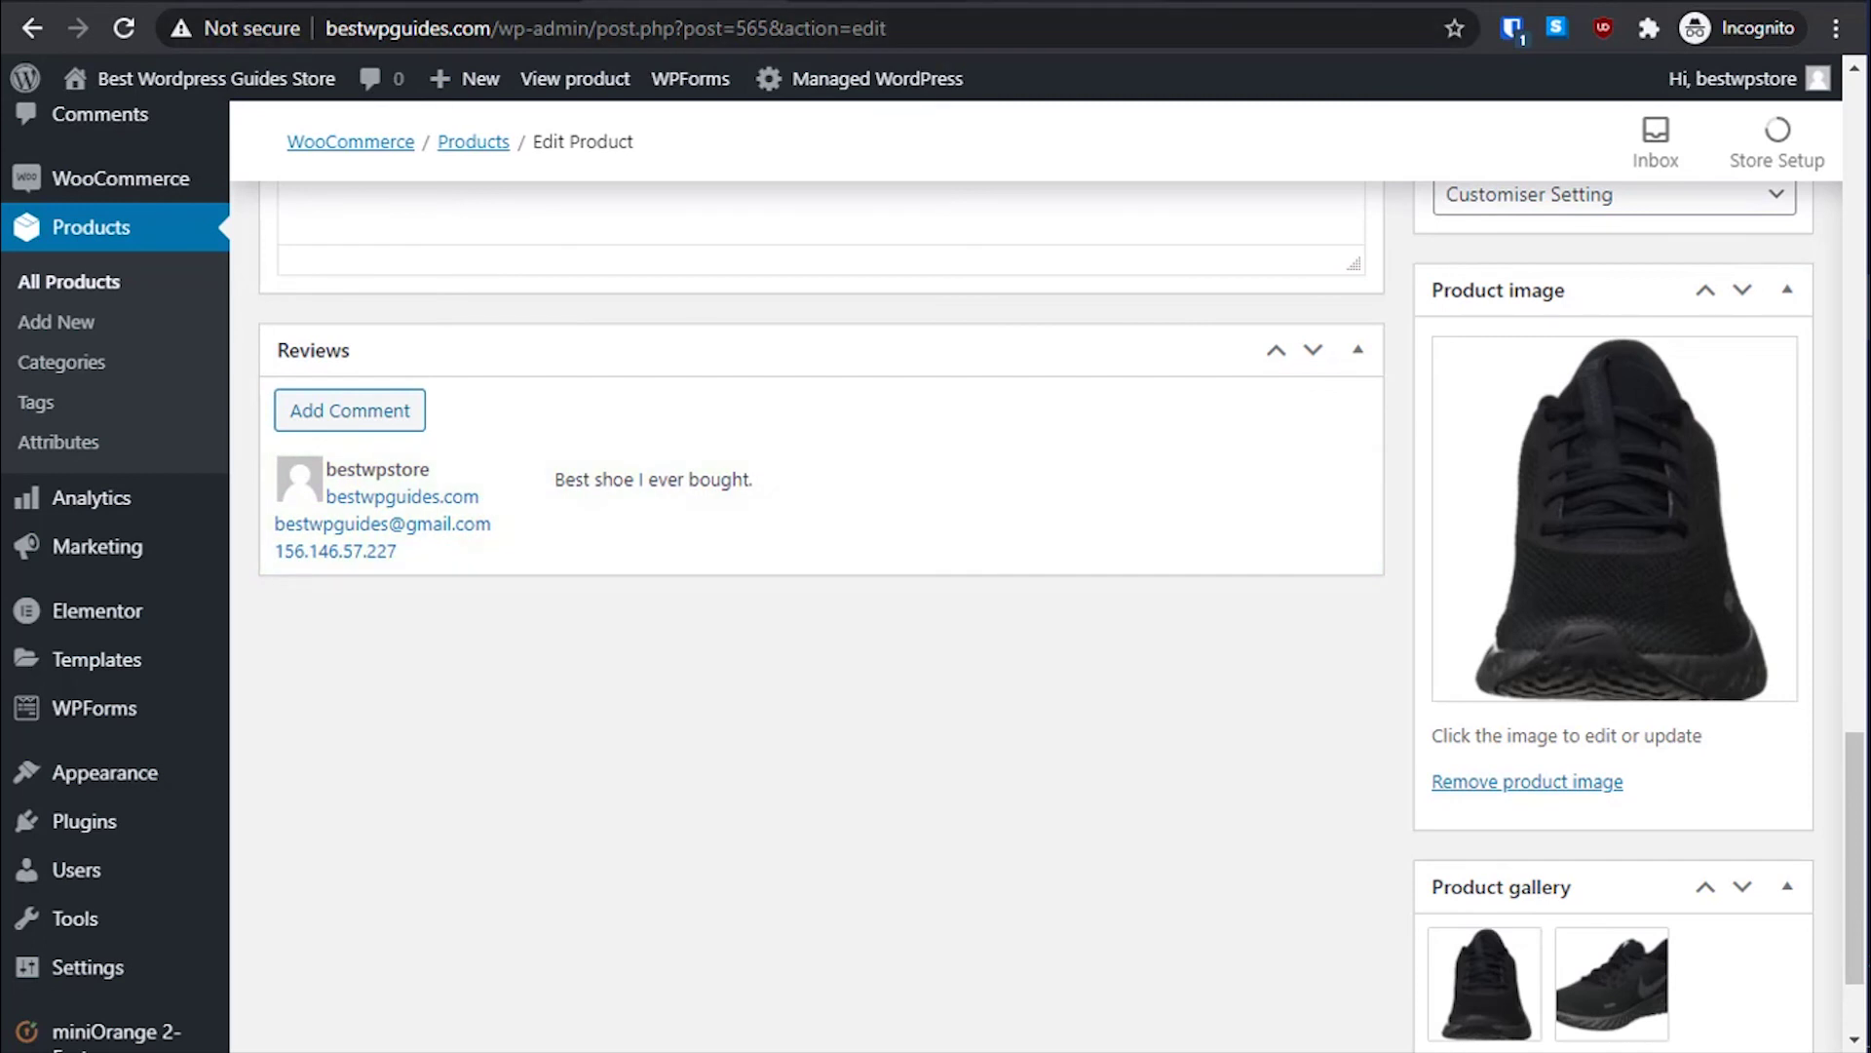
Step: Reload the Nike Shoe's storefront page and view the comment in its reviews section
key(ctrl+Tab)
click(121, 25)
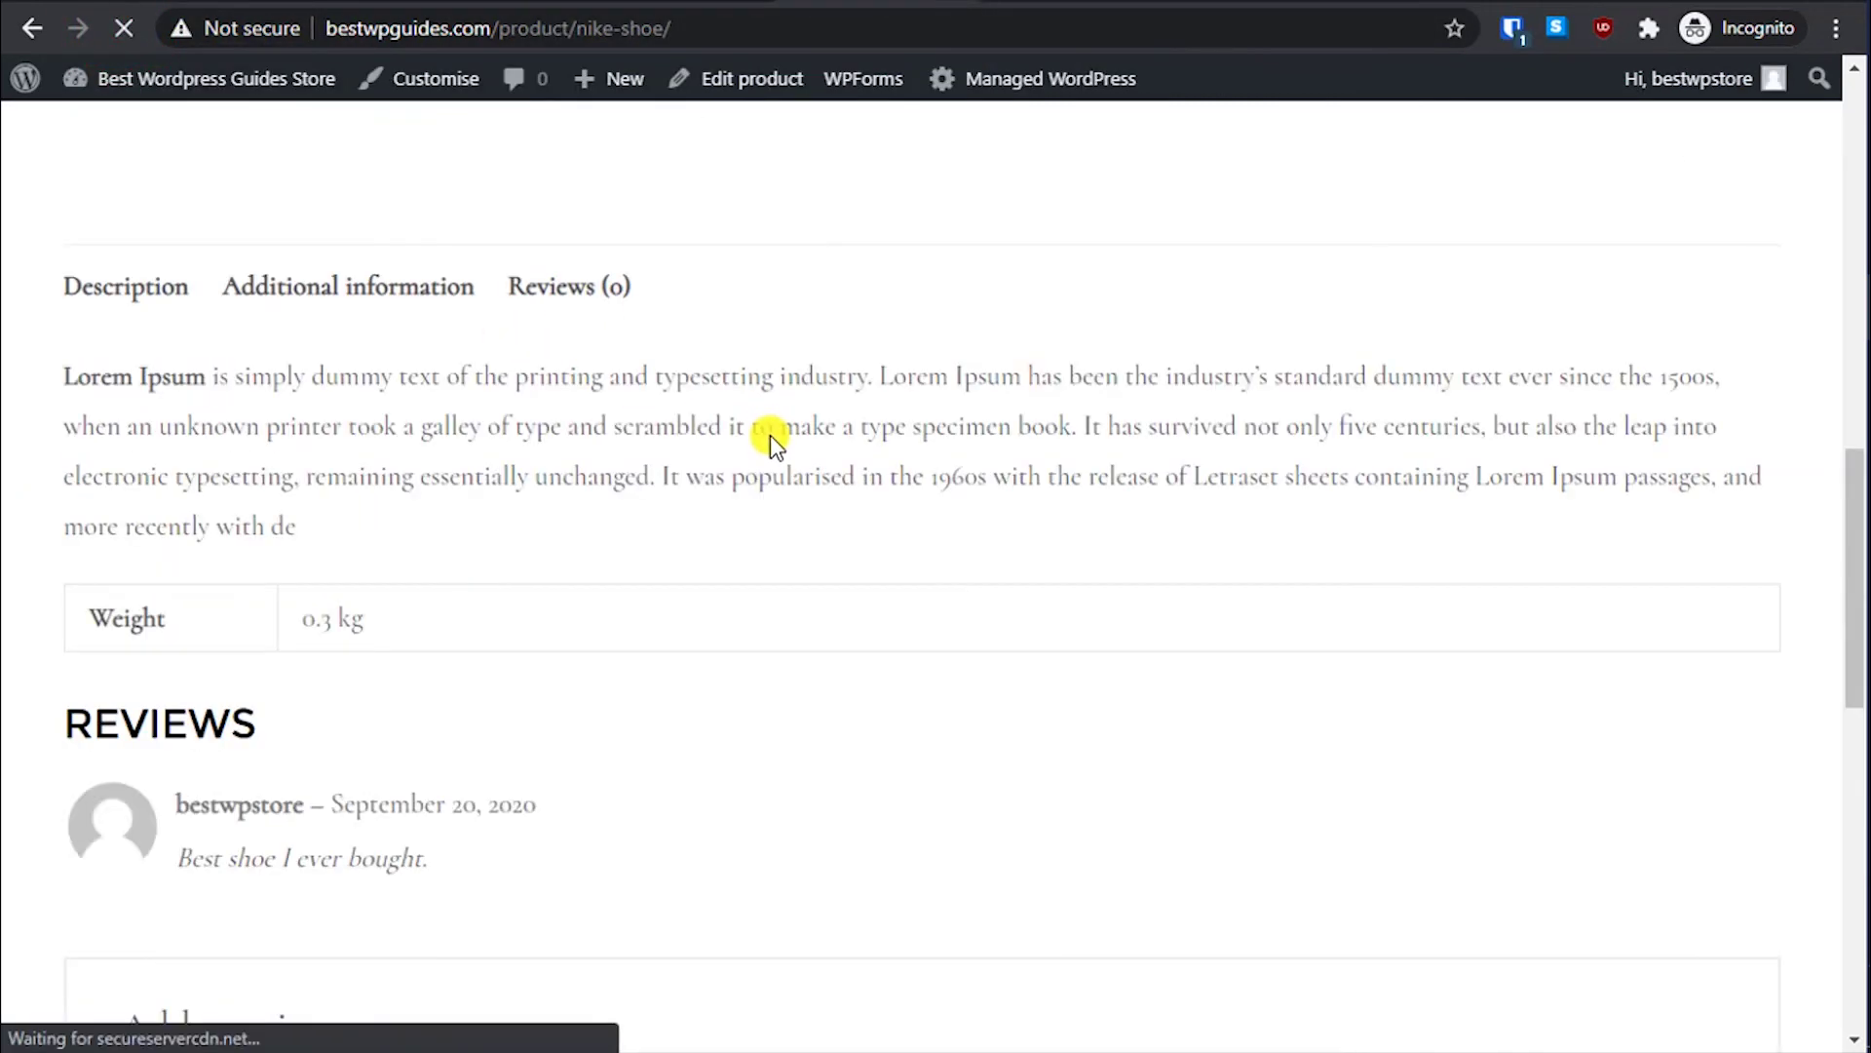
scroll(577, 529, up, 4)
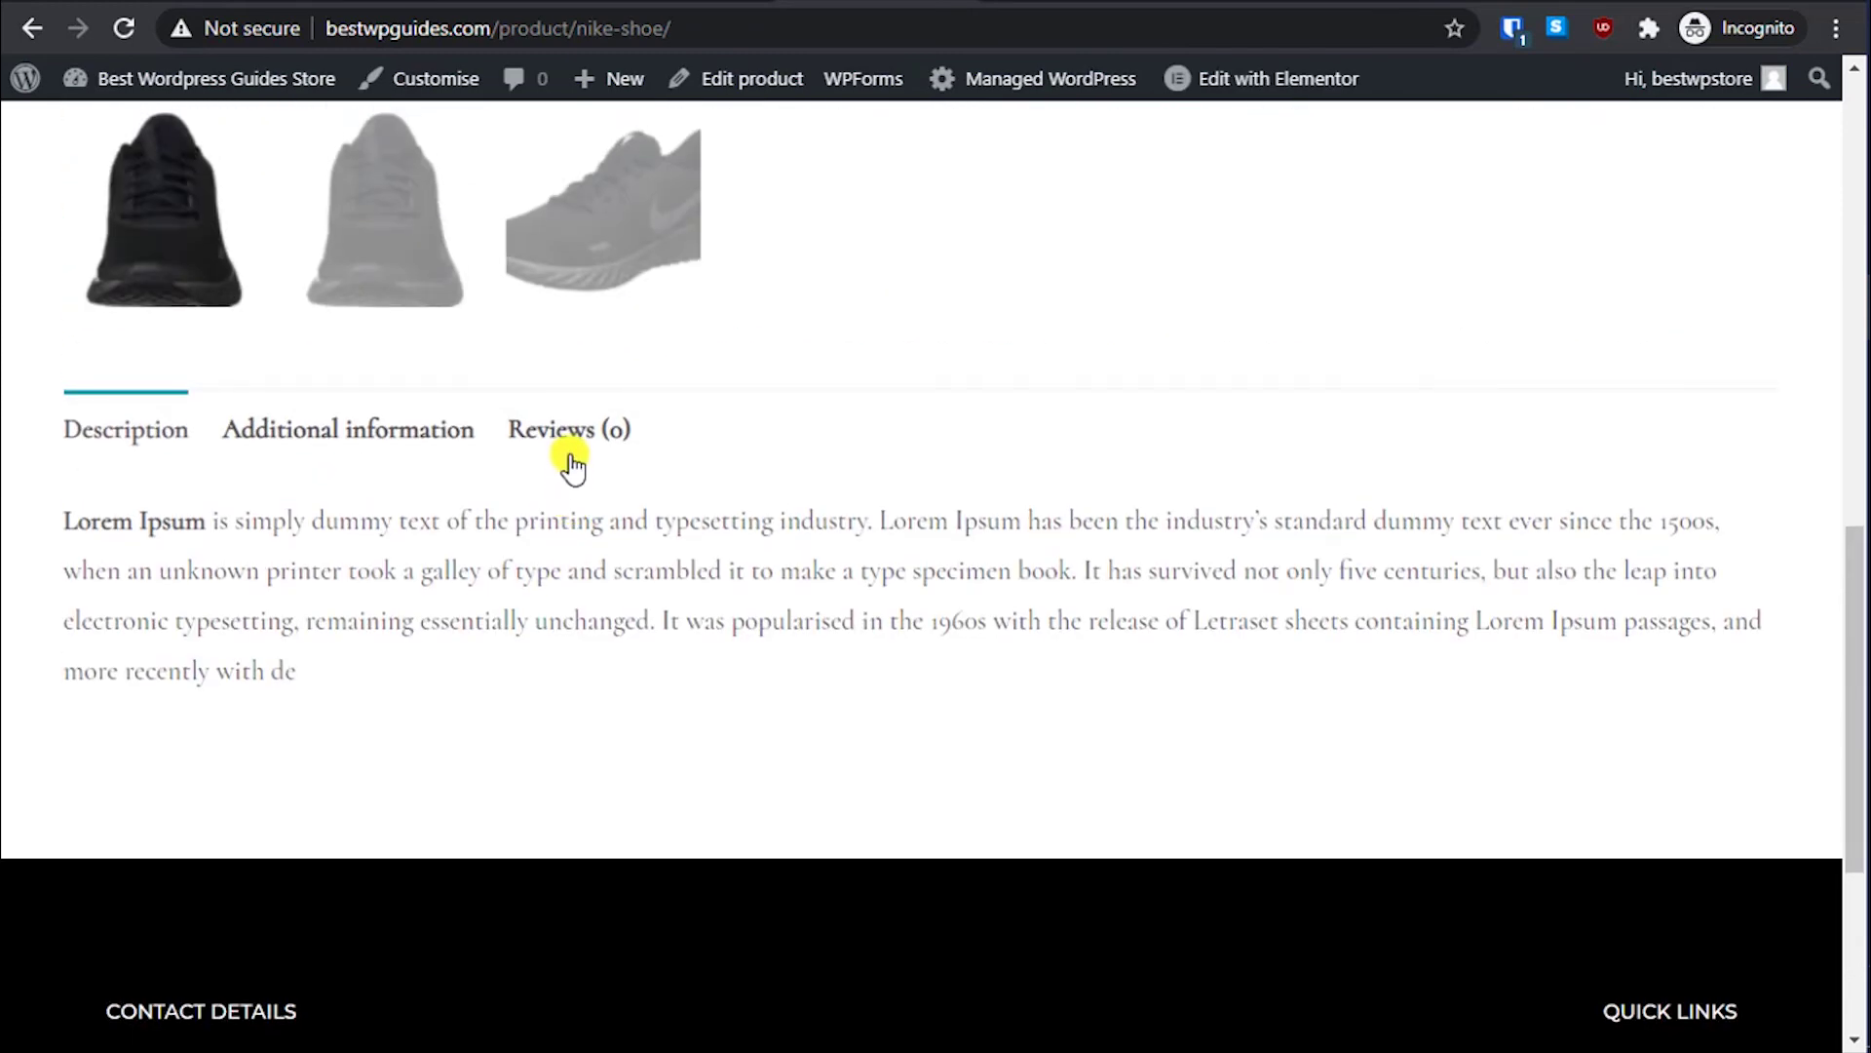
click(565, 433)
click(693, 579)
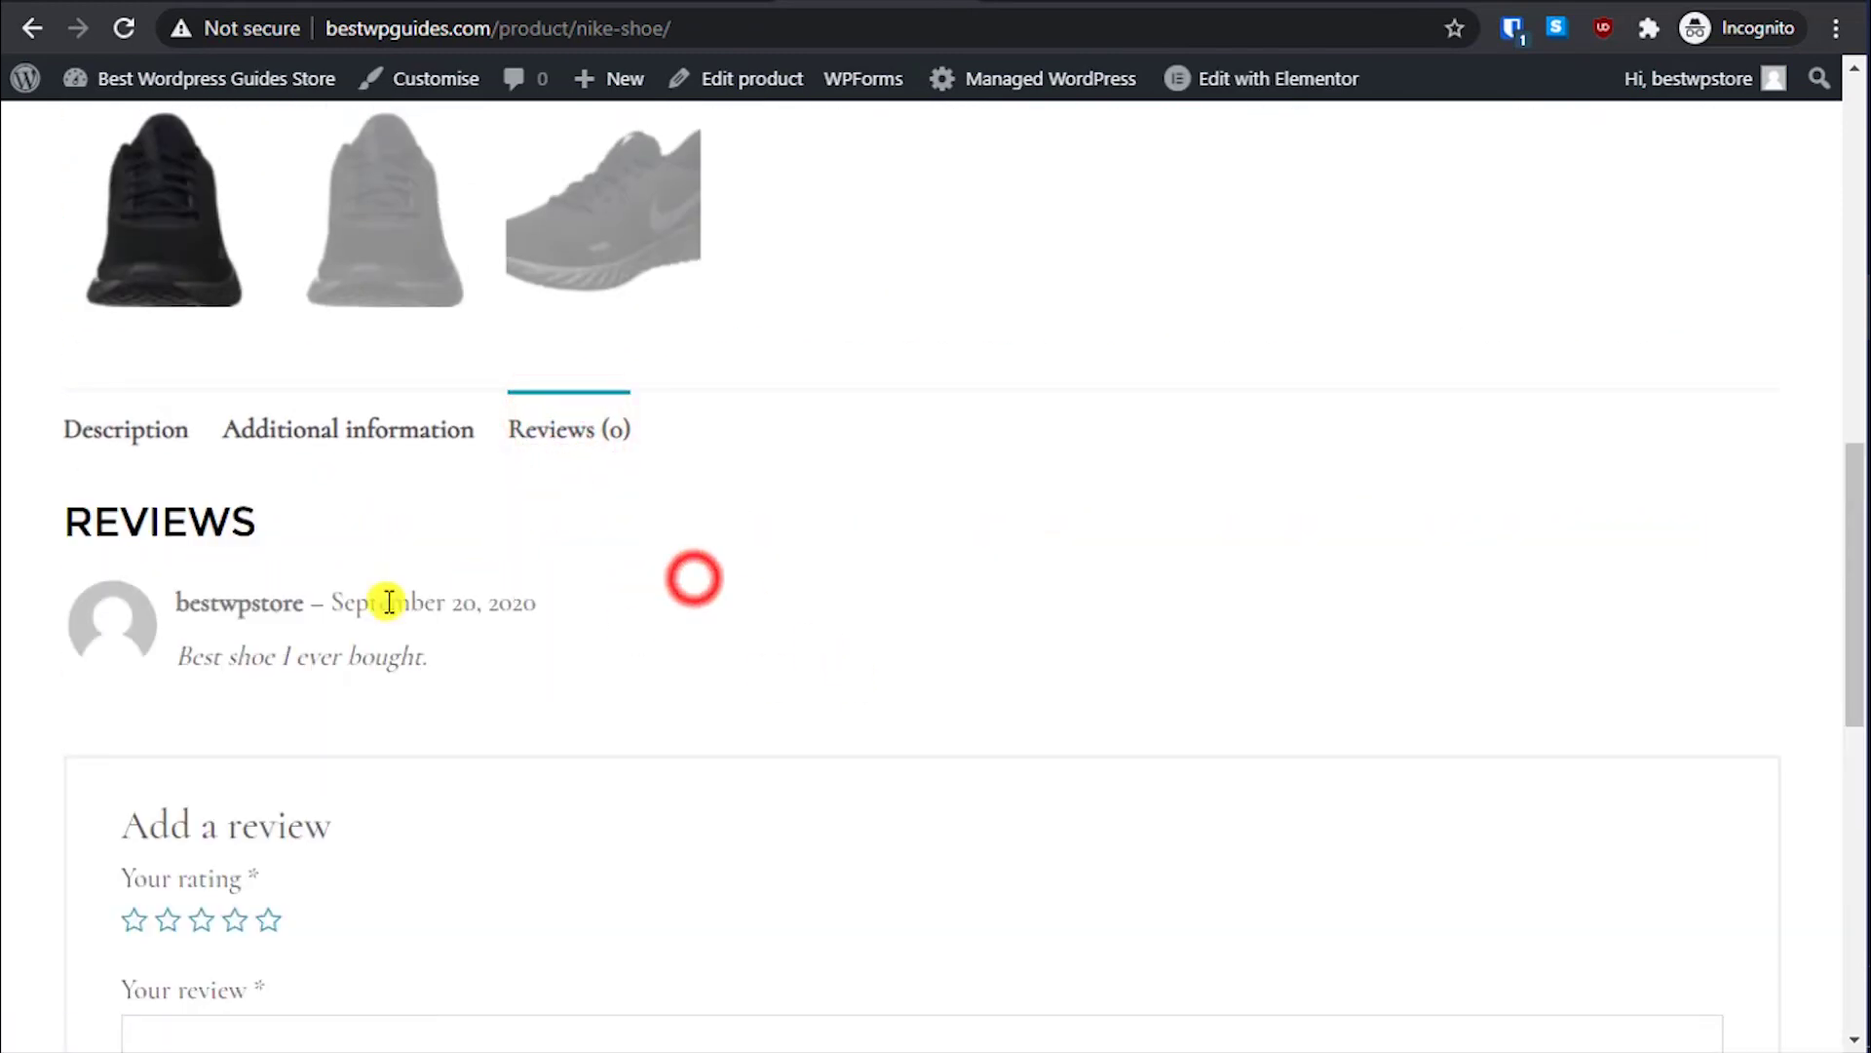
click(516, 672)
Step: Submit a four-star review reading "ghgashgdhsa" on the Nike Shoe's storefront page and check how it is displayed
scroll(467, 689, down, 3)
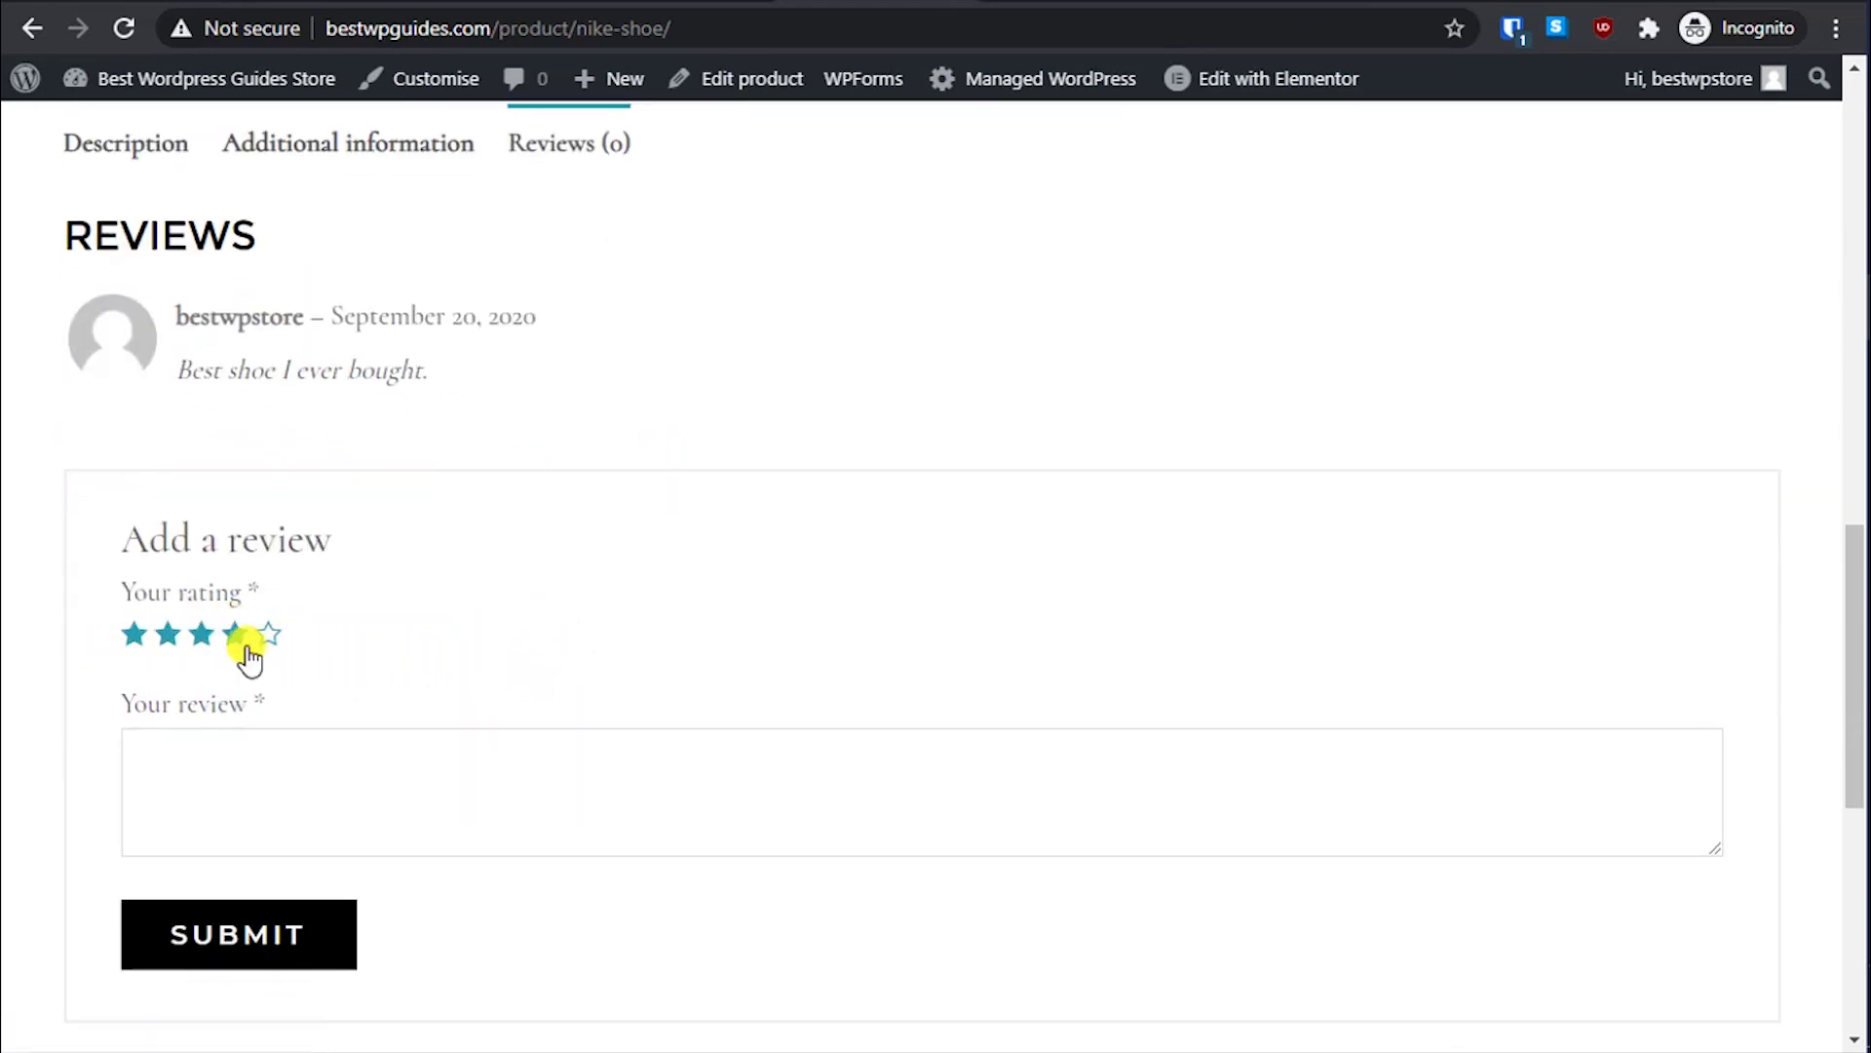
click(438, 765)
text(ghgashgdhsa)
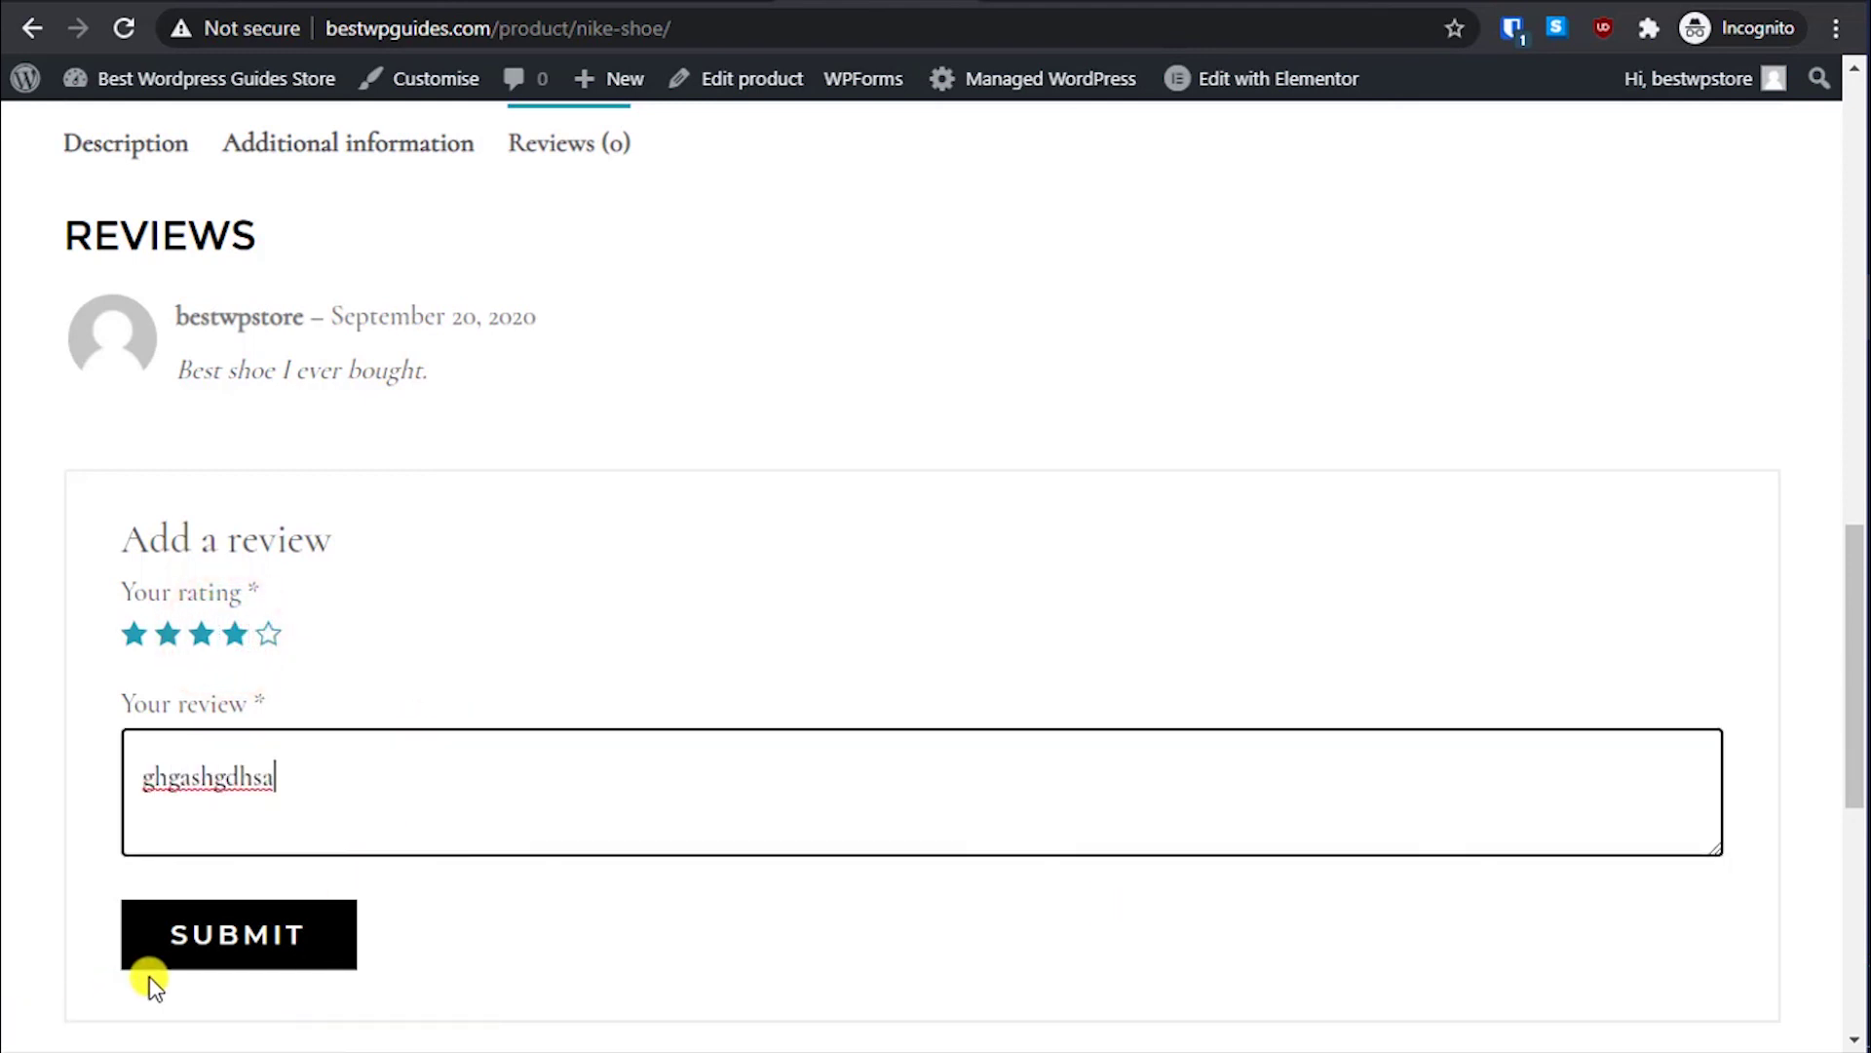
click(242, 933)
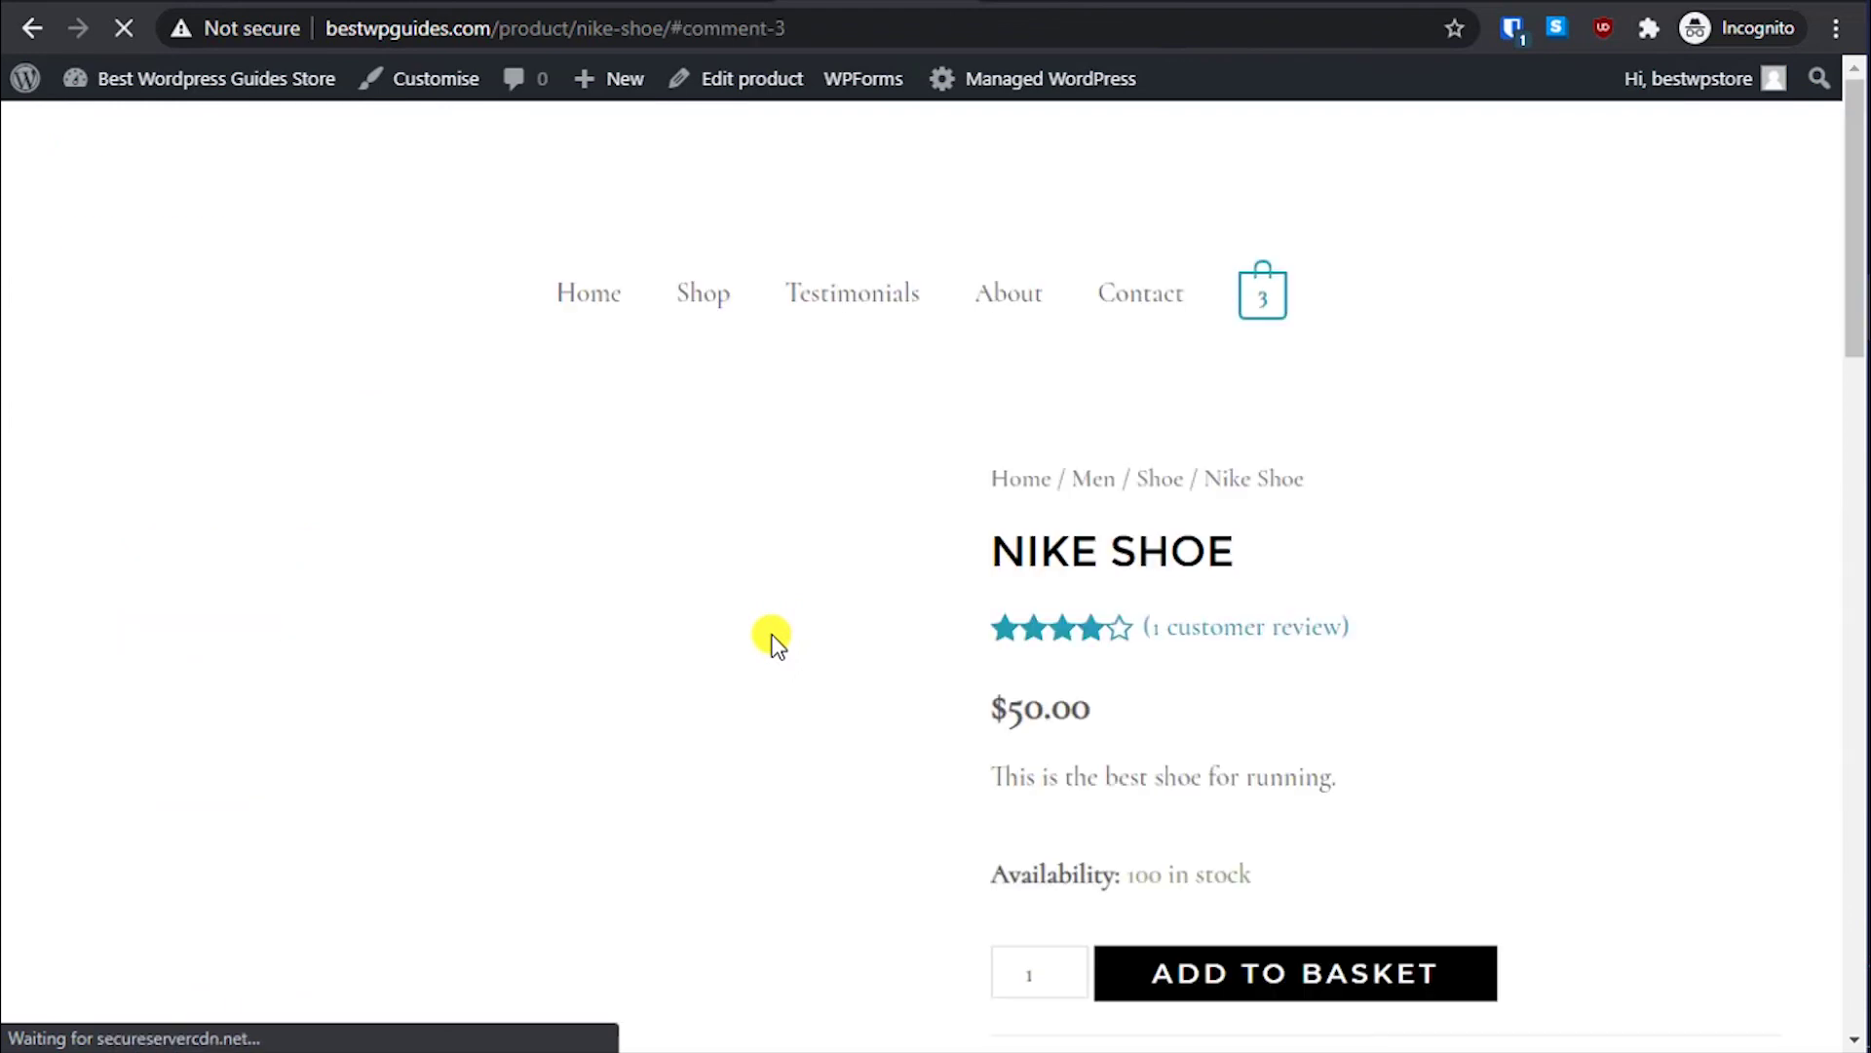
scroll(765, 655, down, 7)
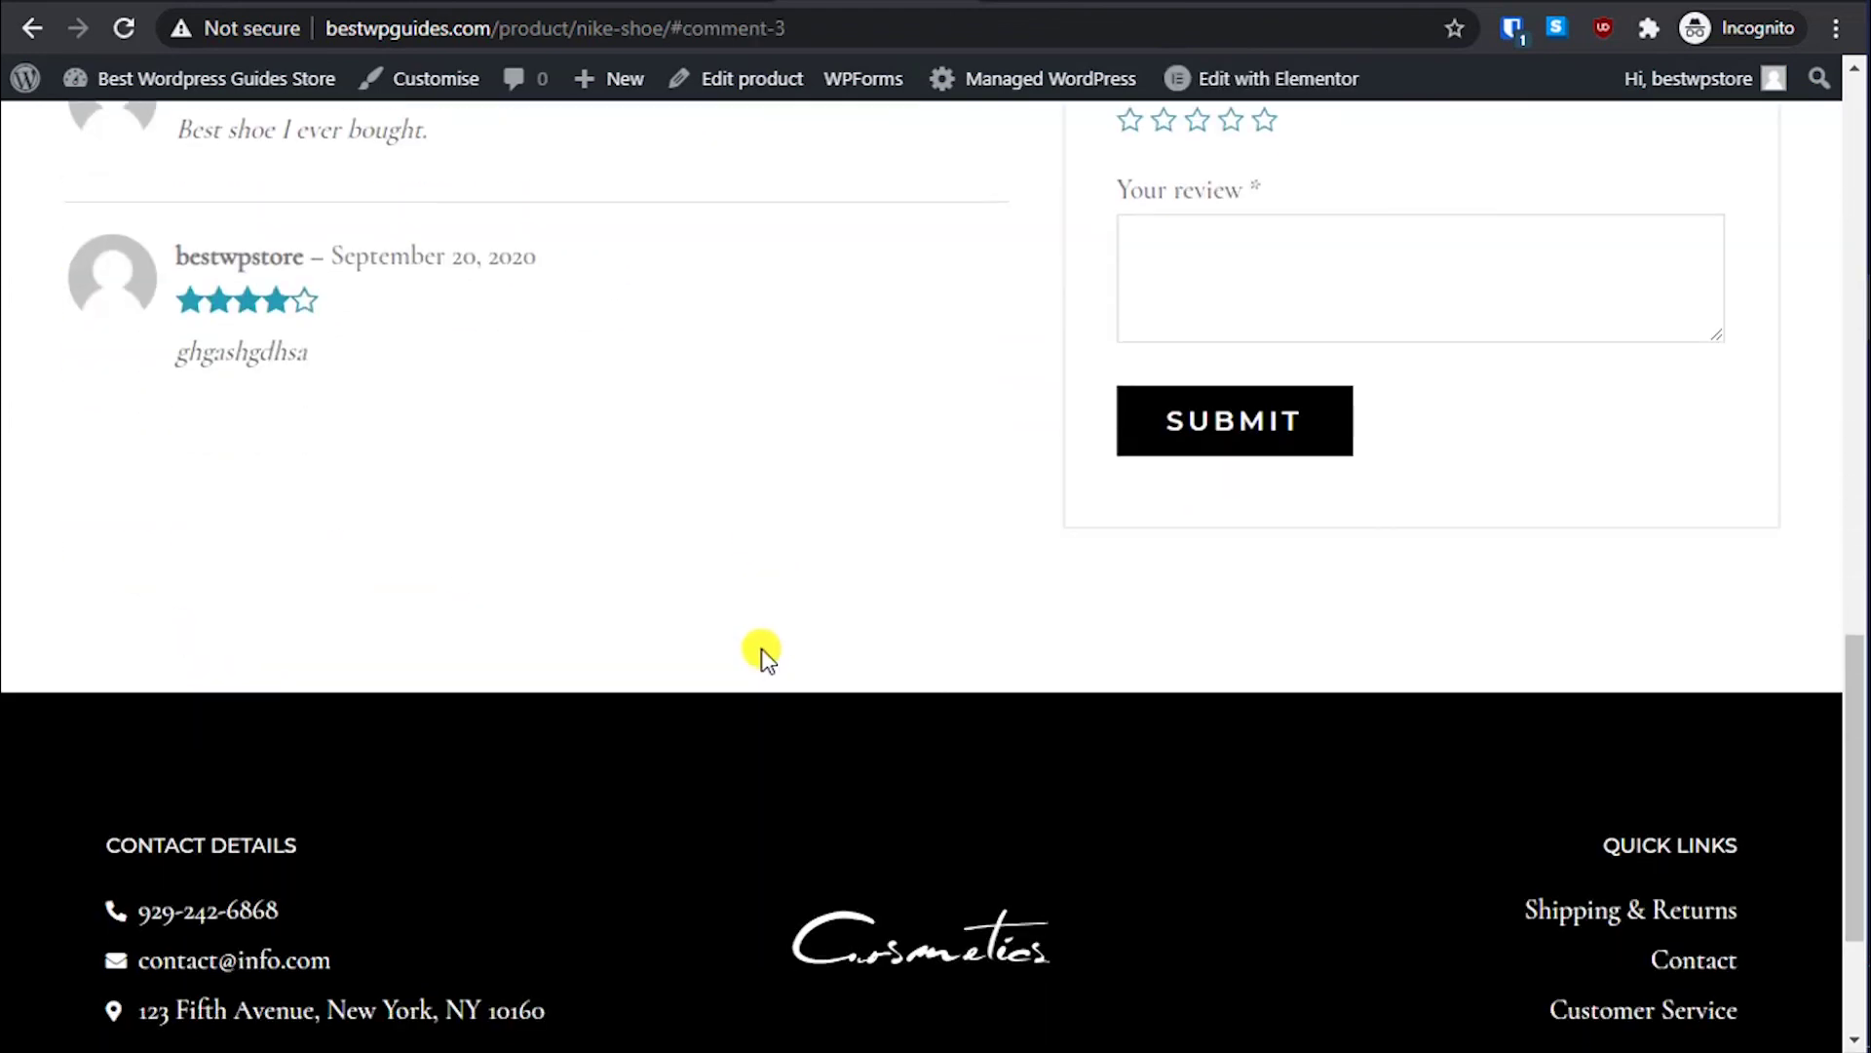
scroll(765, 655, up, 4)
scroll(757, 653, up, 12)
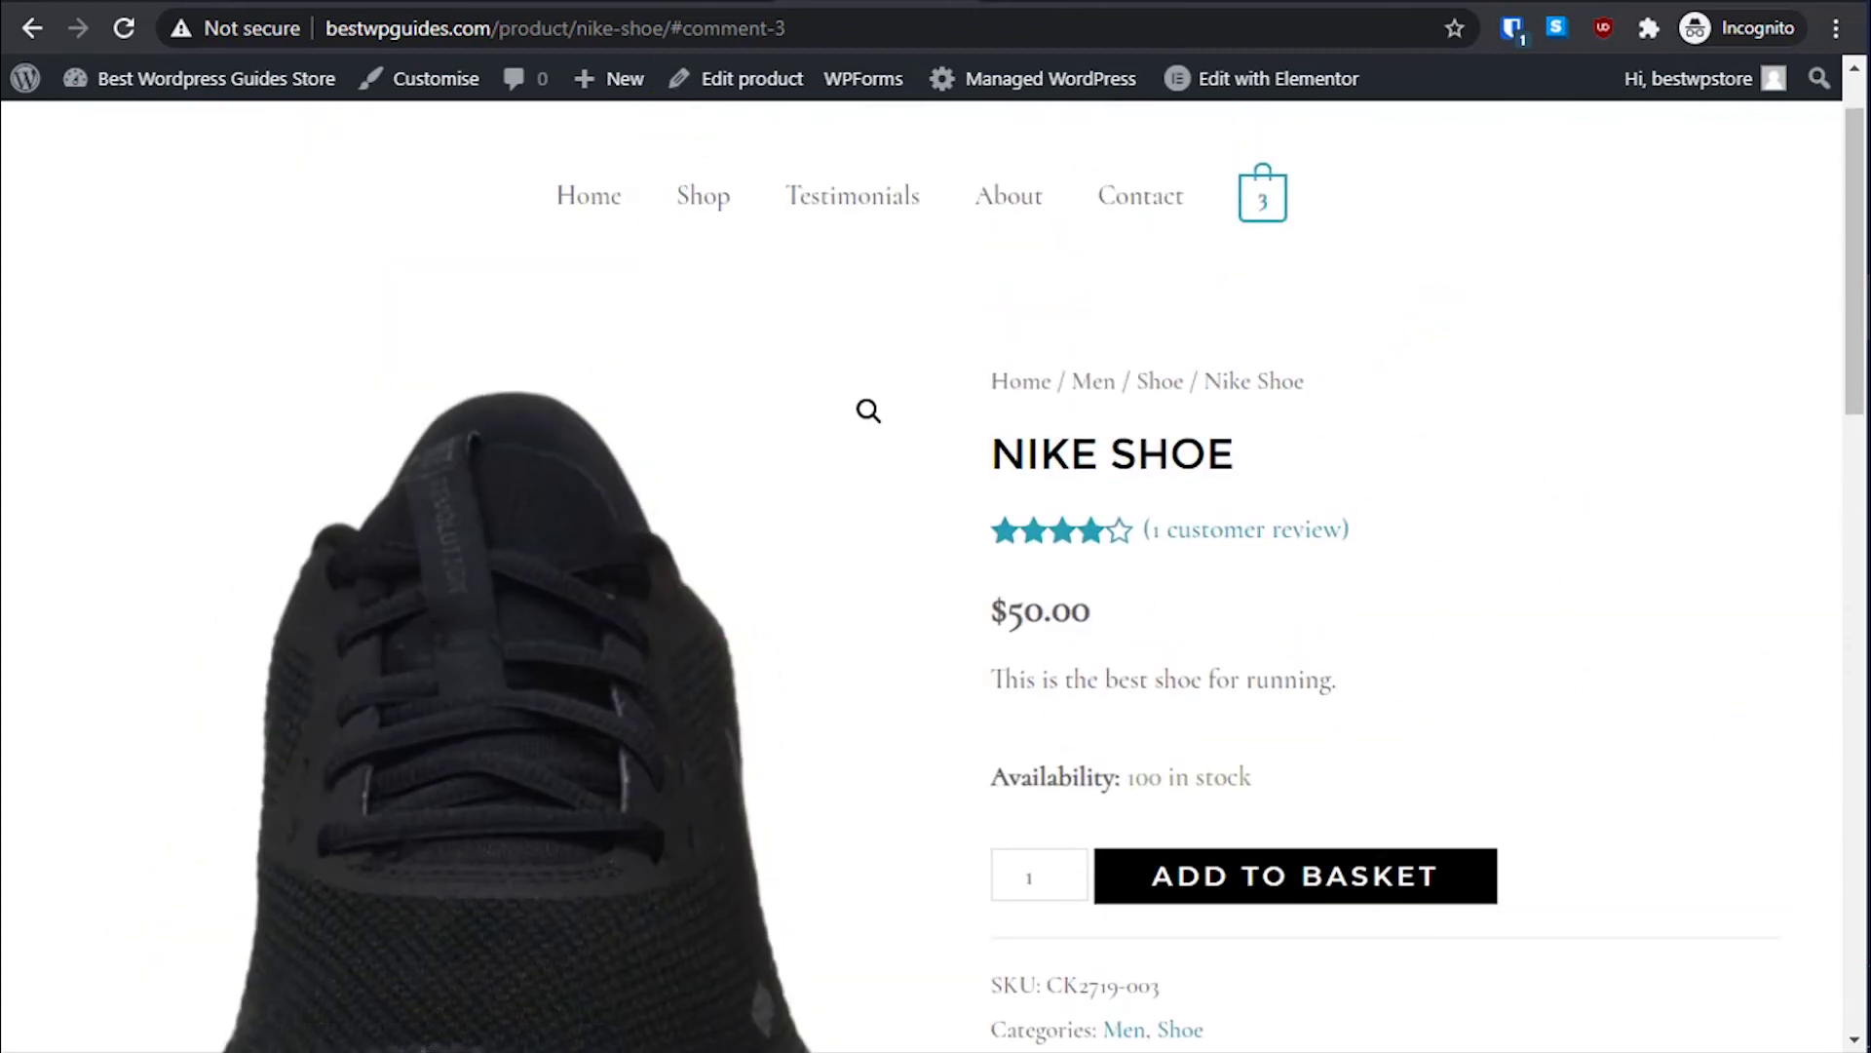
Step: Back in the product editor, add the product tags nike, shoe, men and running to the Nike Shoe
click(751, 78)
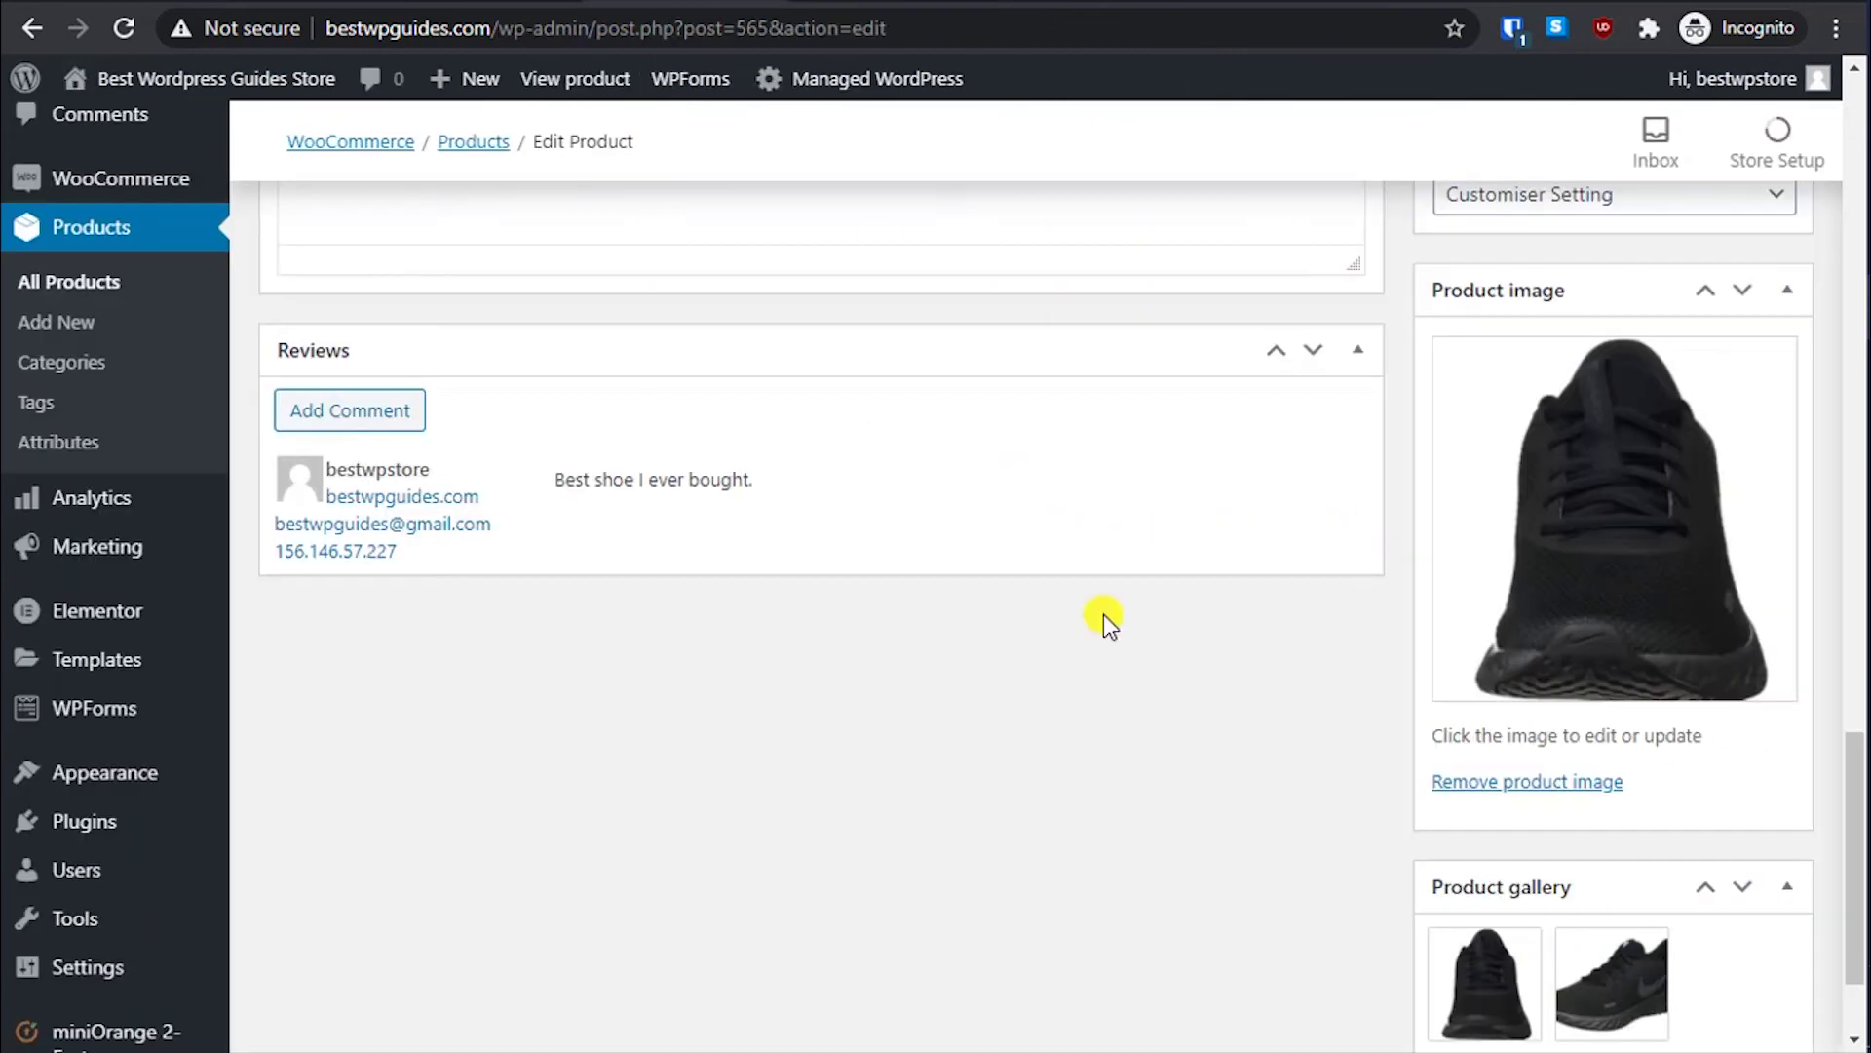
scroll(1219, 738, up, 6)
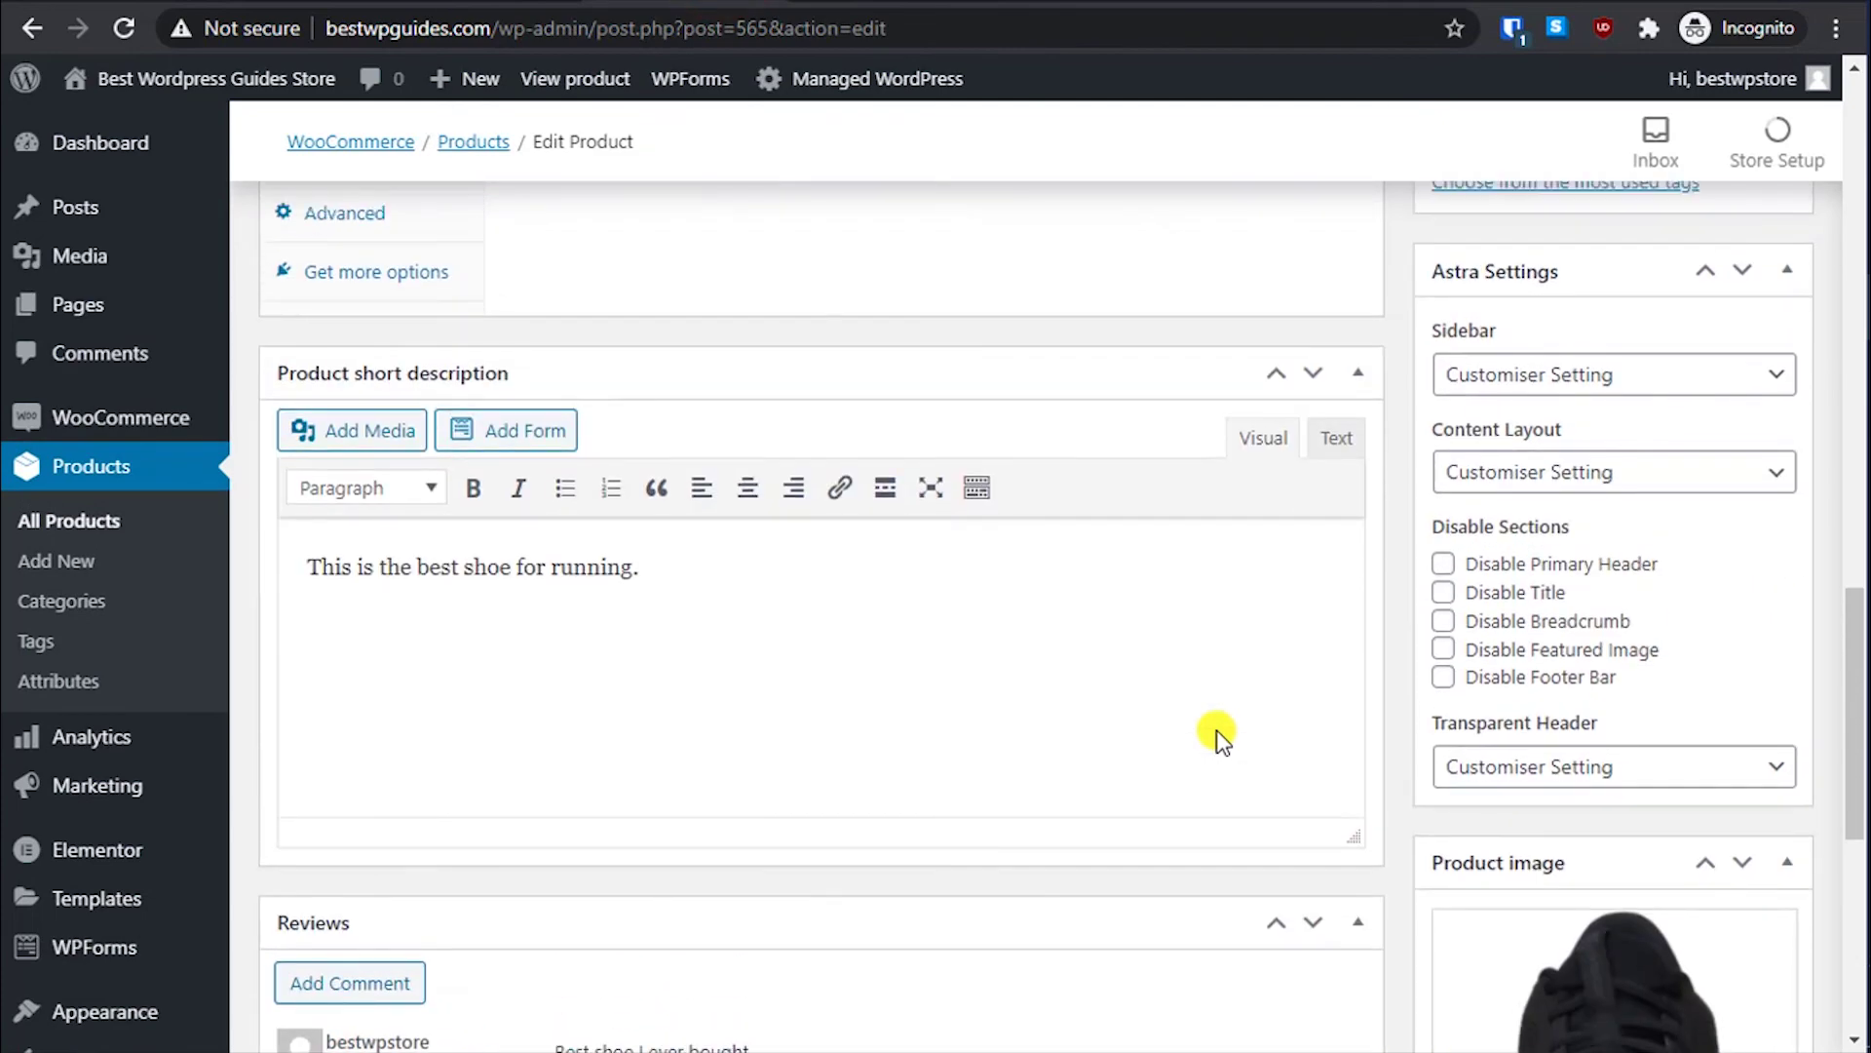
scroll(1218, 738, up, 3)
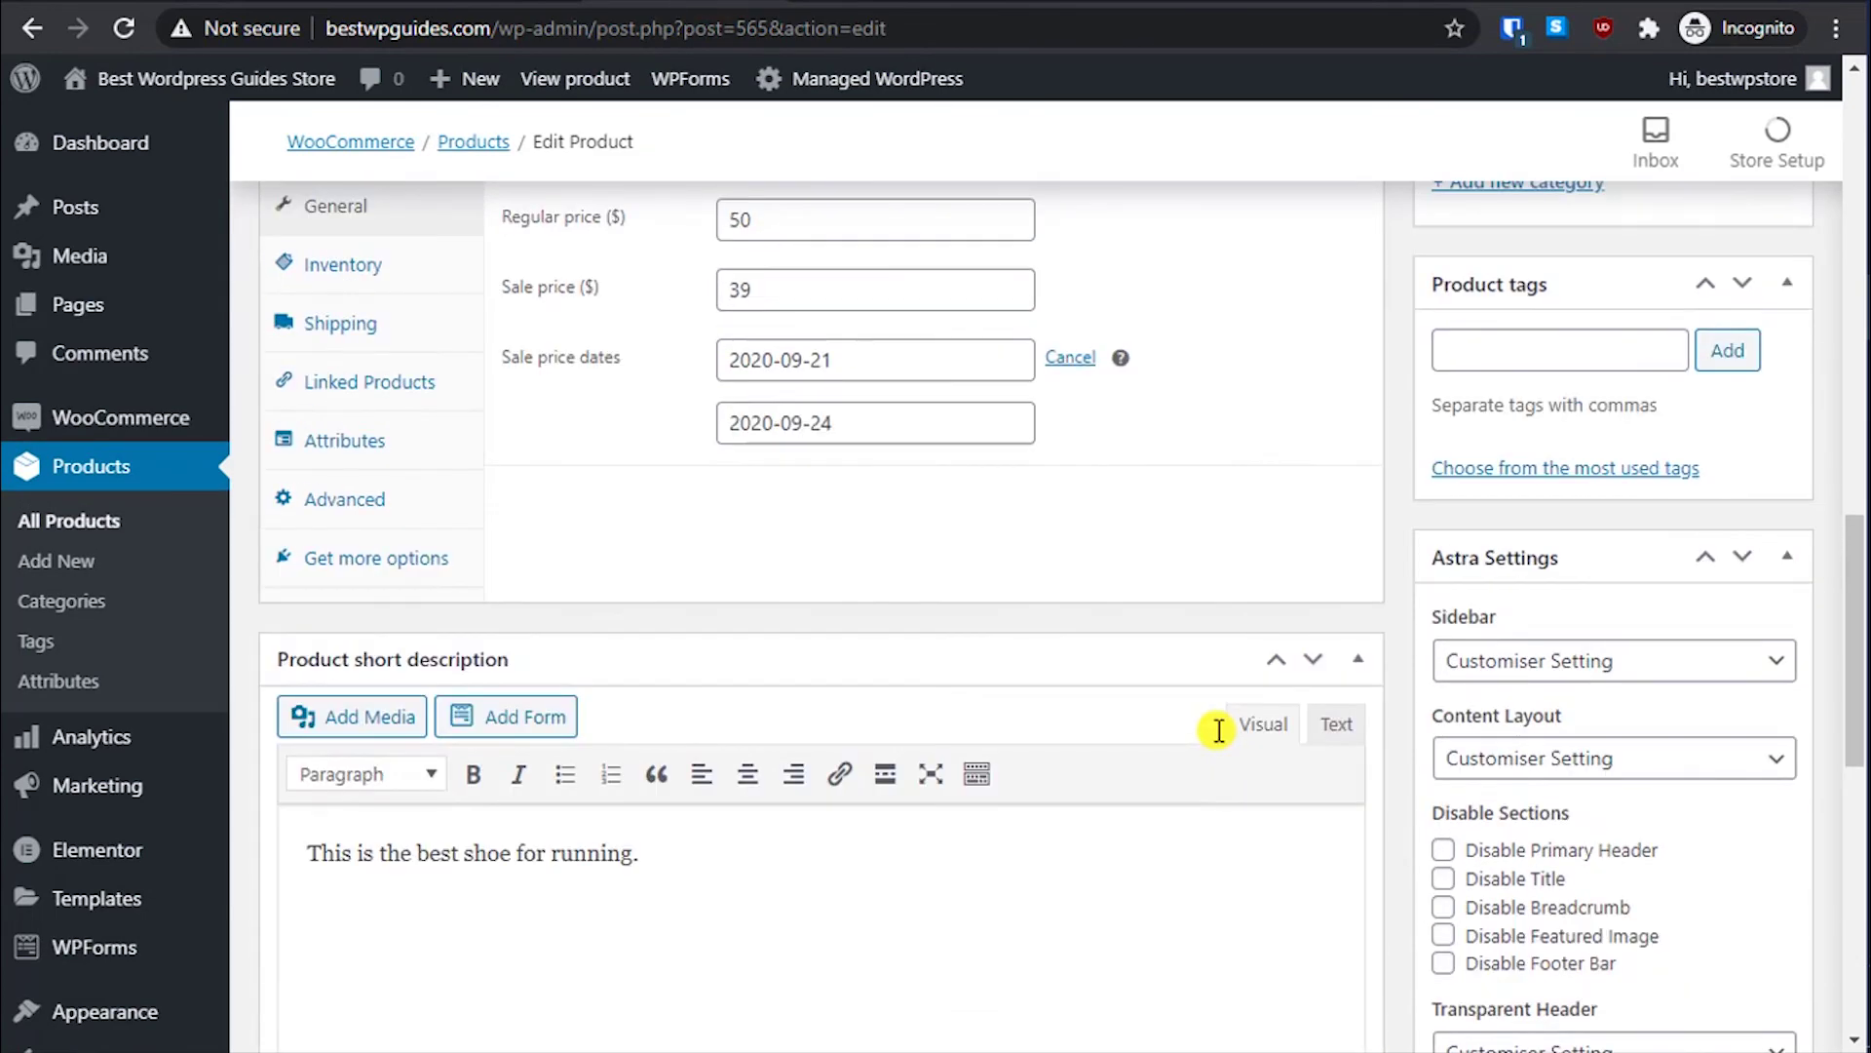
scroll(1218, 738, down, 3)
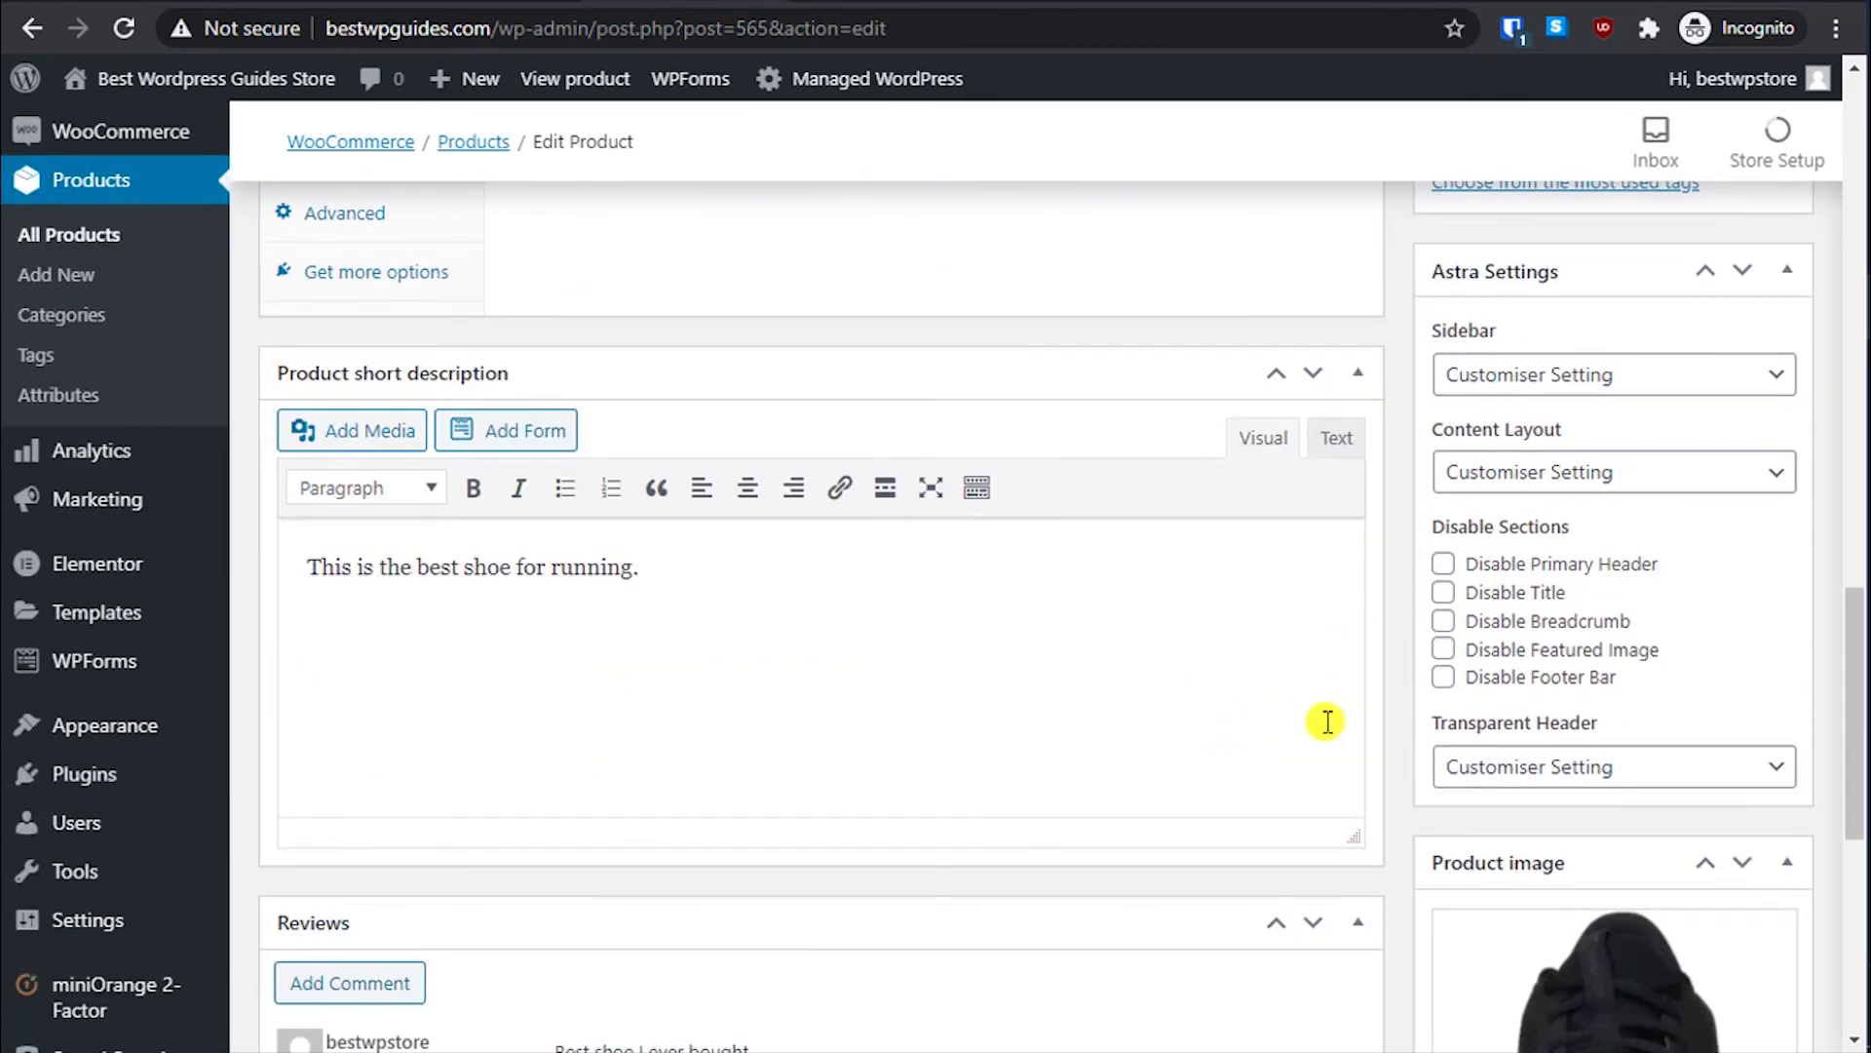
scroll(1403, 585, up, 2)
scroll(1516, 294, up, 3)
click(1556, 495)
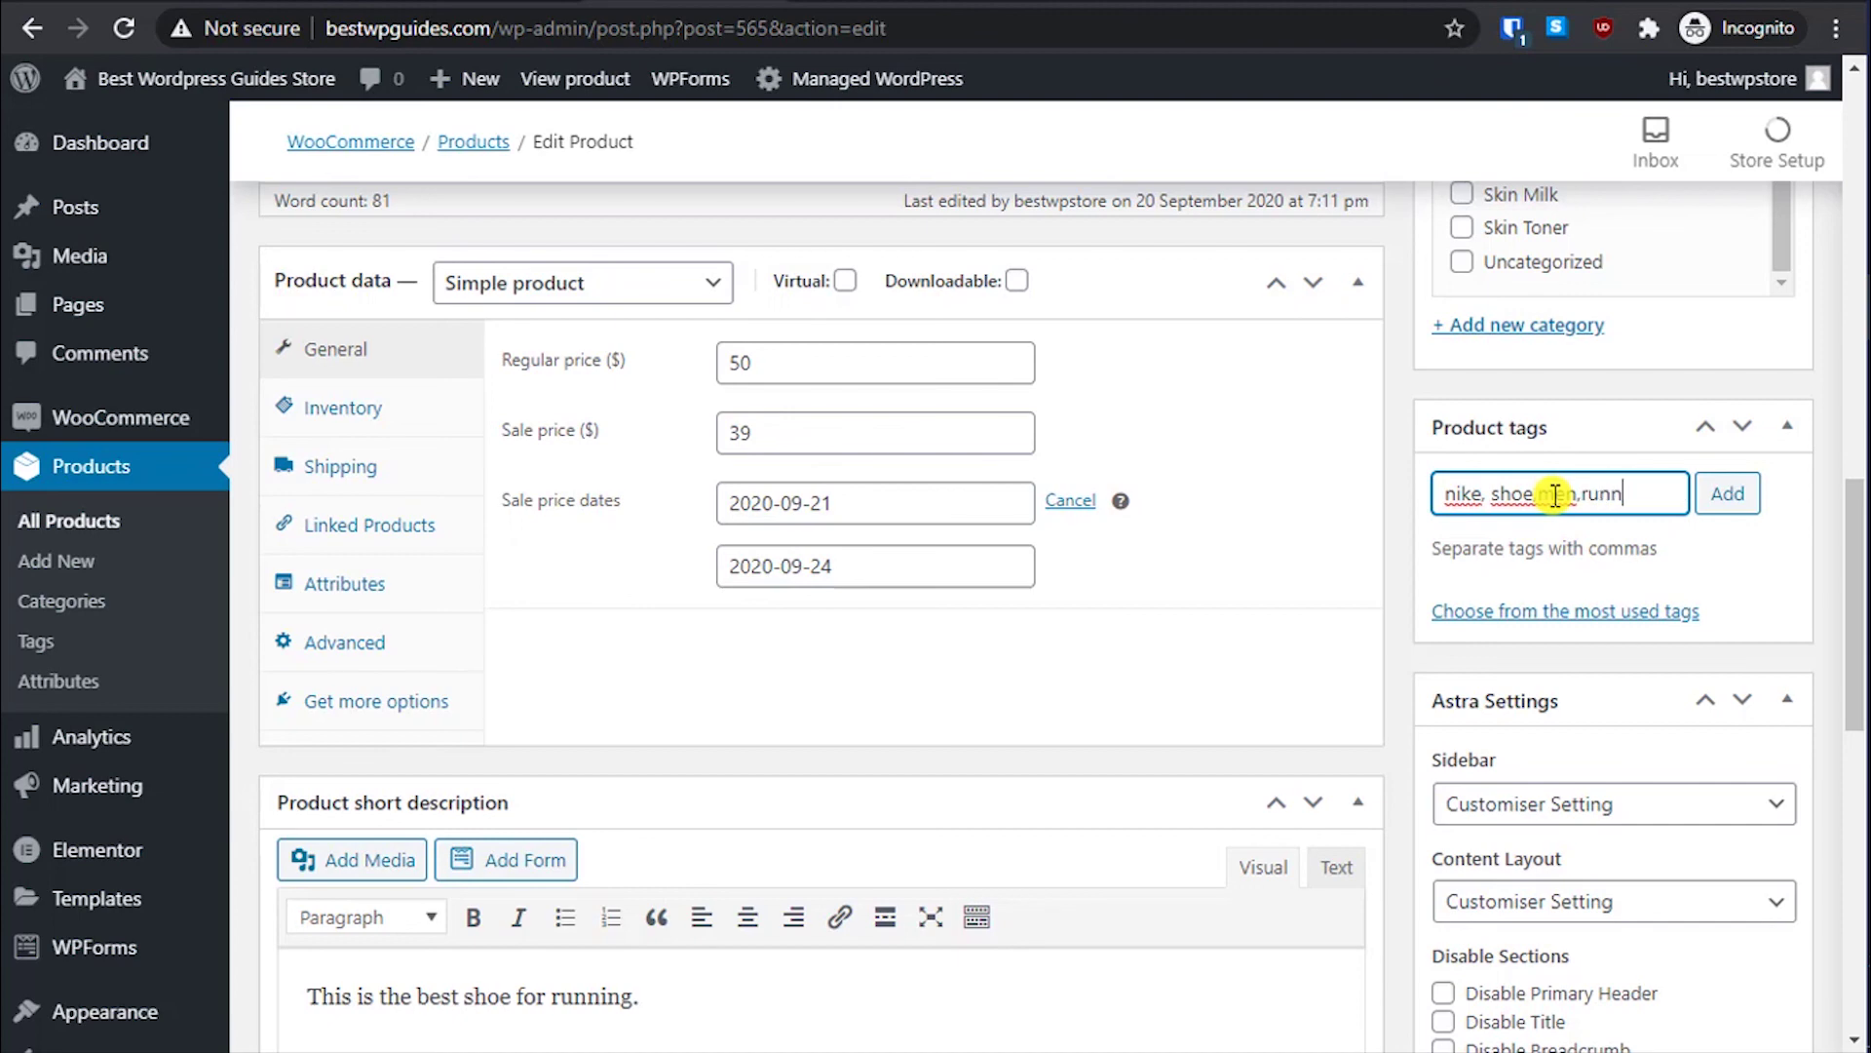
click(1759, 495)
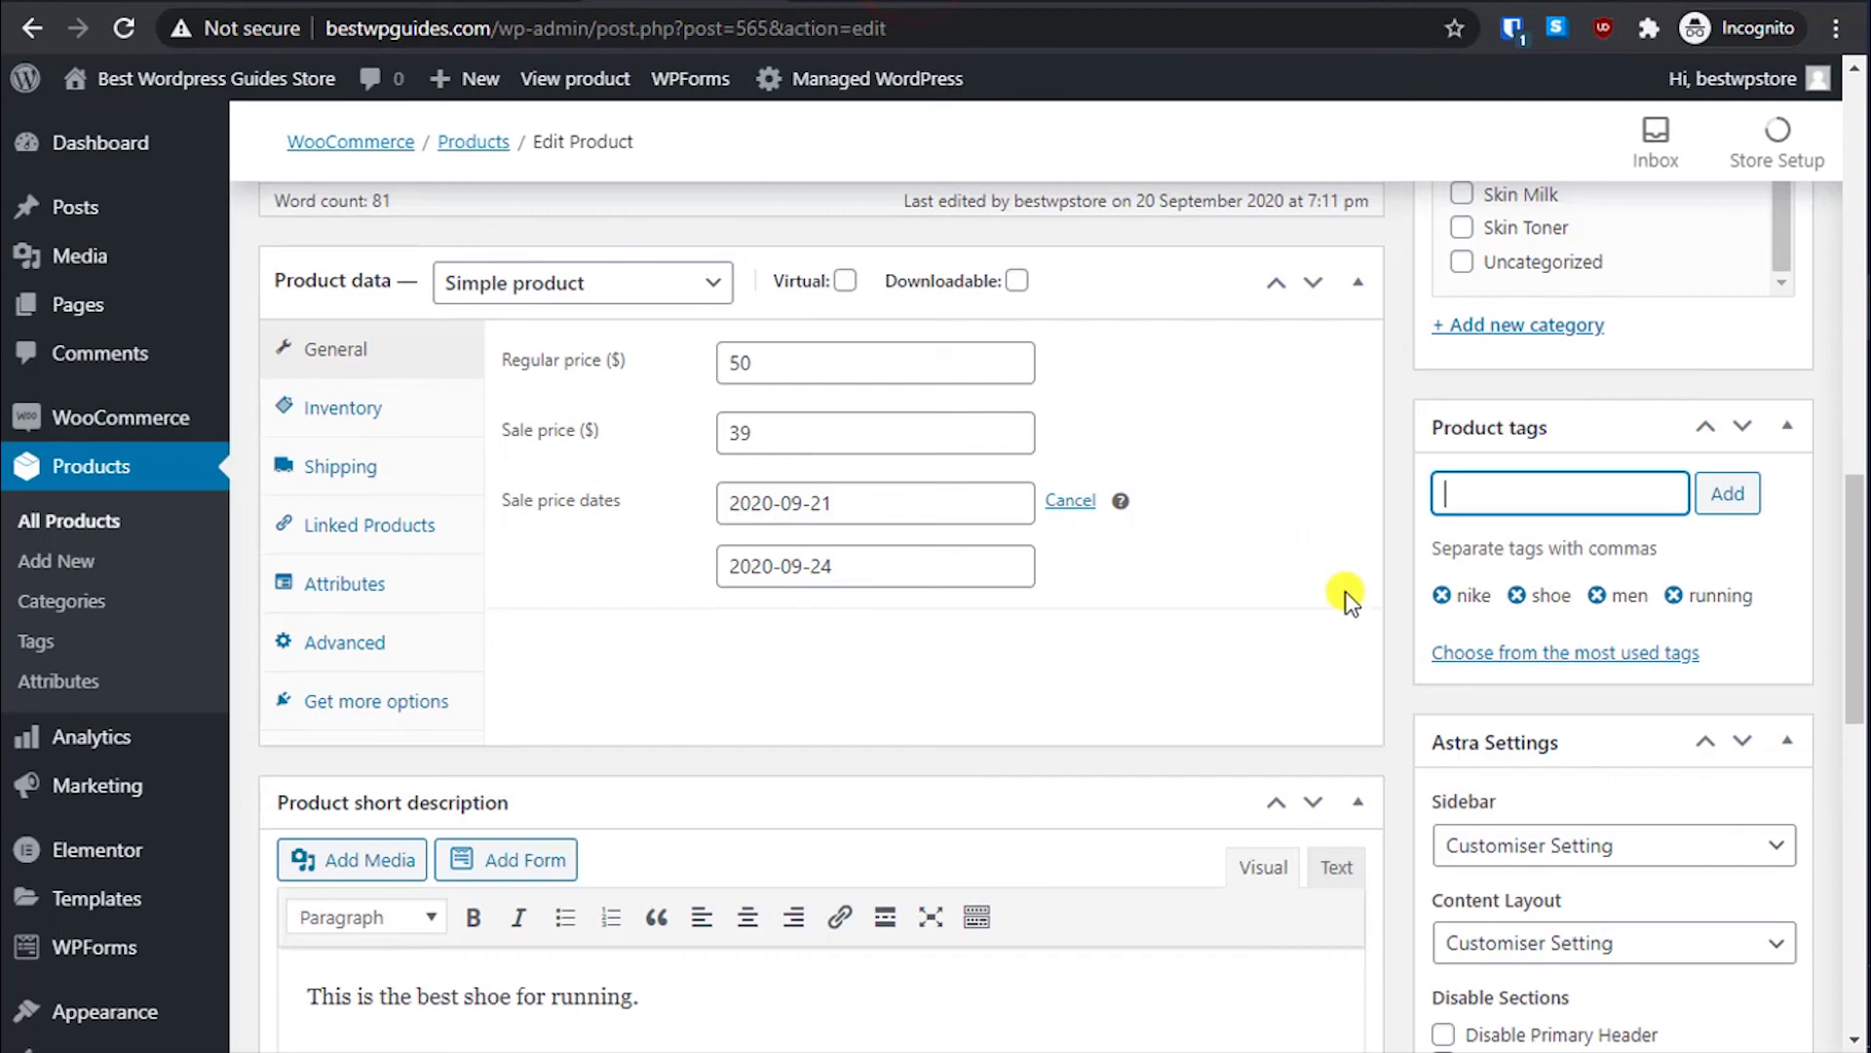
Step: Set the product page's Astra sidebar option to Right Sidebar and update the Nike Shoe product
scroll(1348, 597, down, 3)
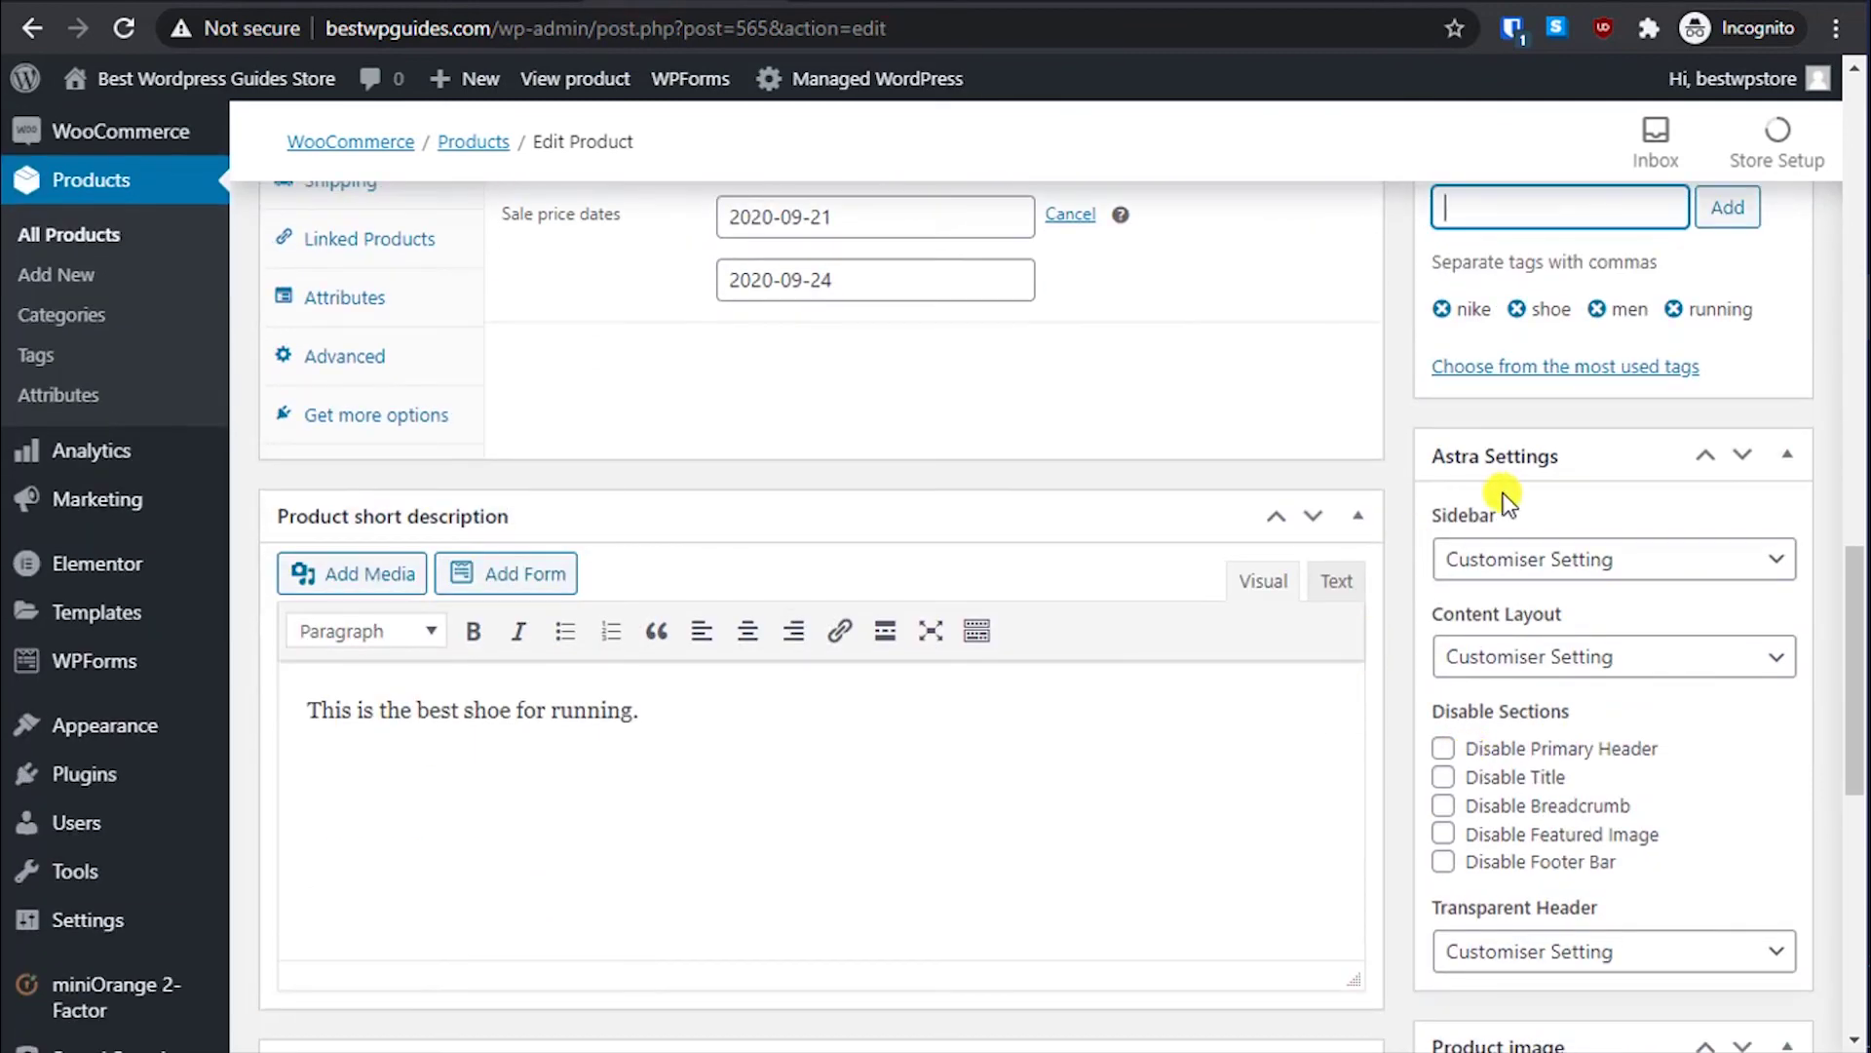
click(1566, 561)
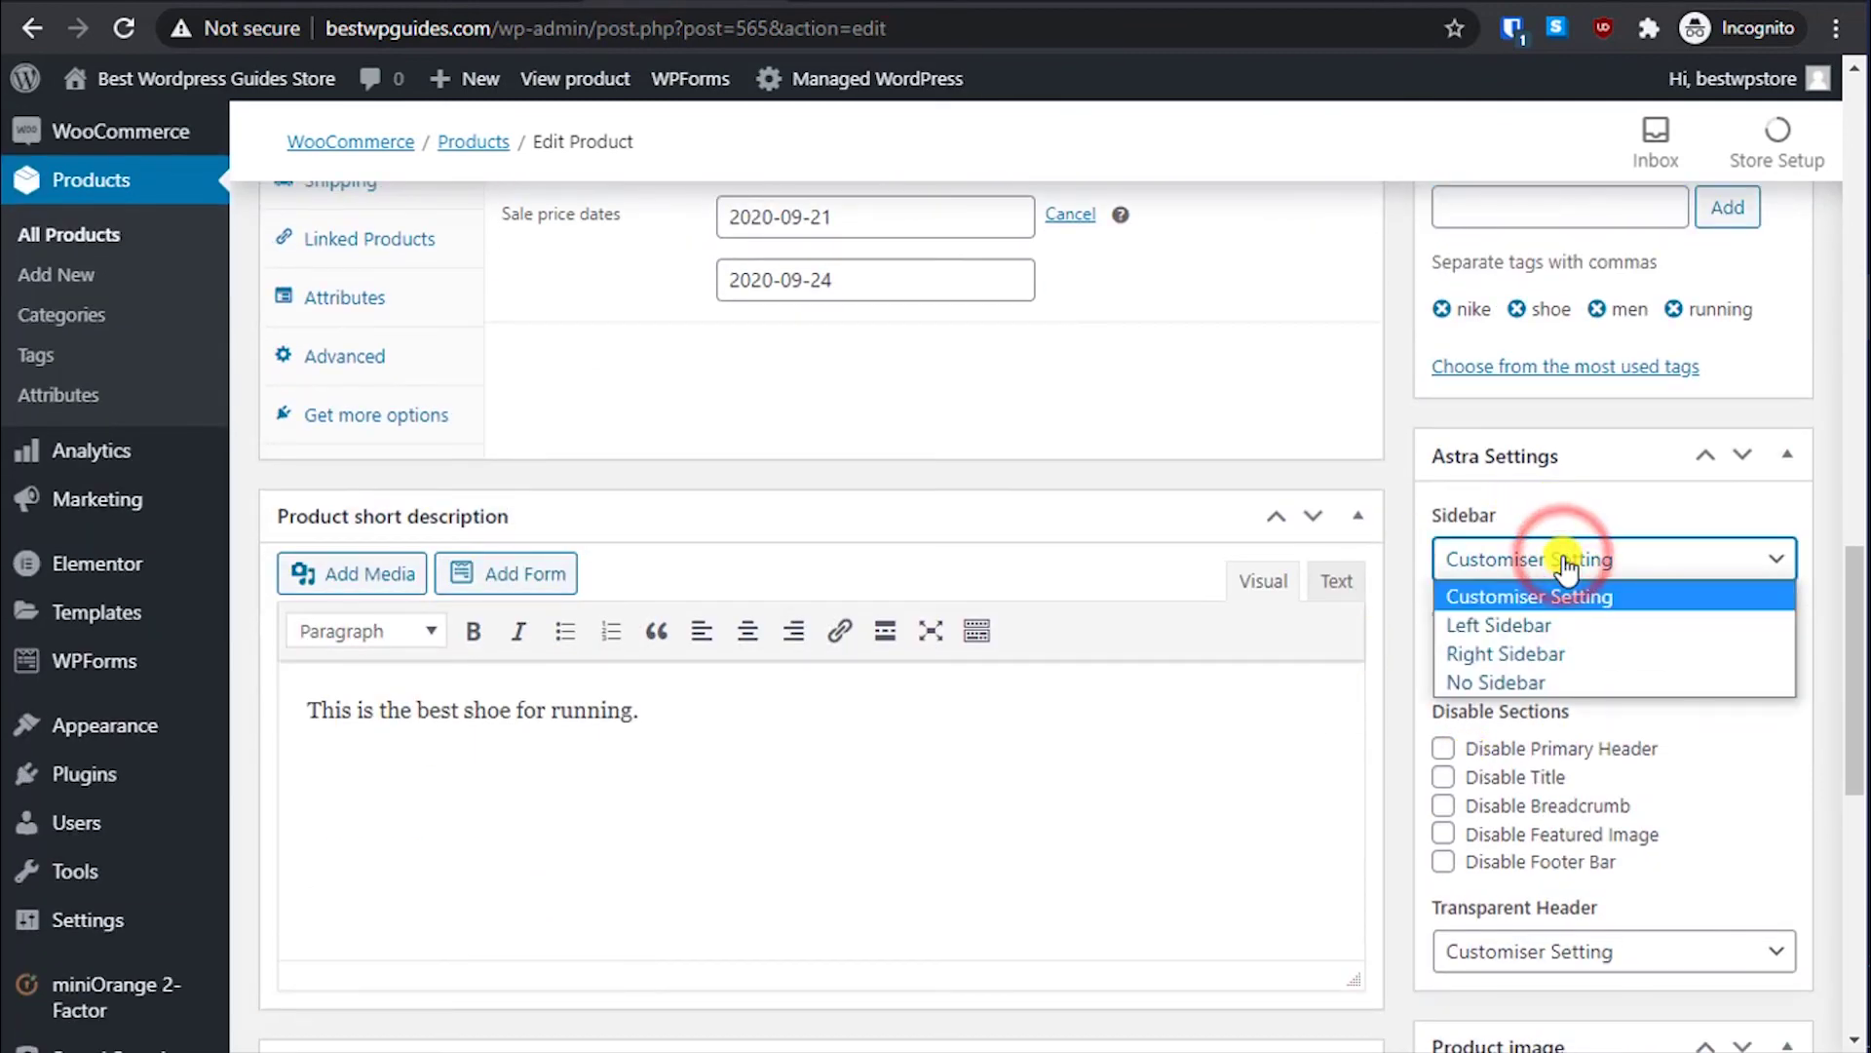
click(1563, 647)
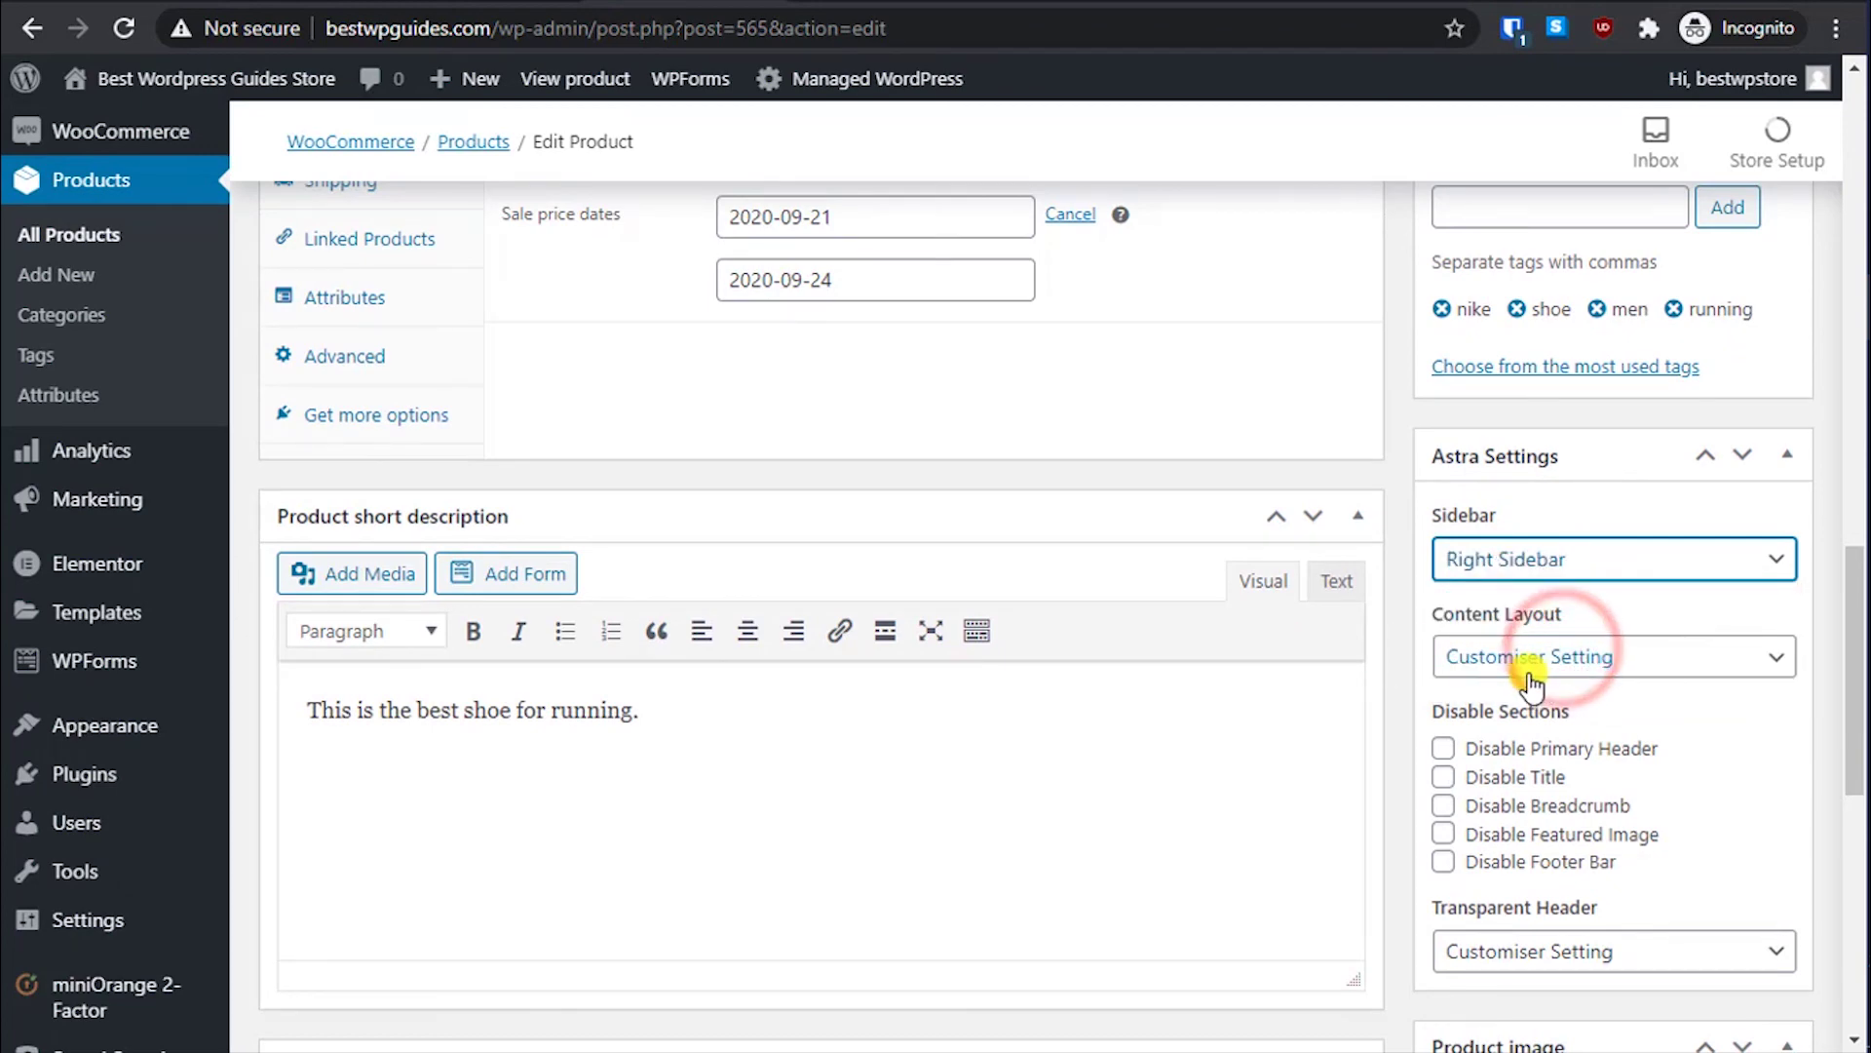
scroll(1462, 512, up, 1)
scroll(1579, 458, up, 8)
click(1750, 408)
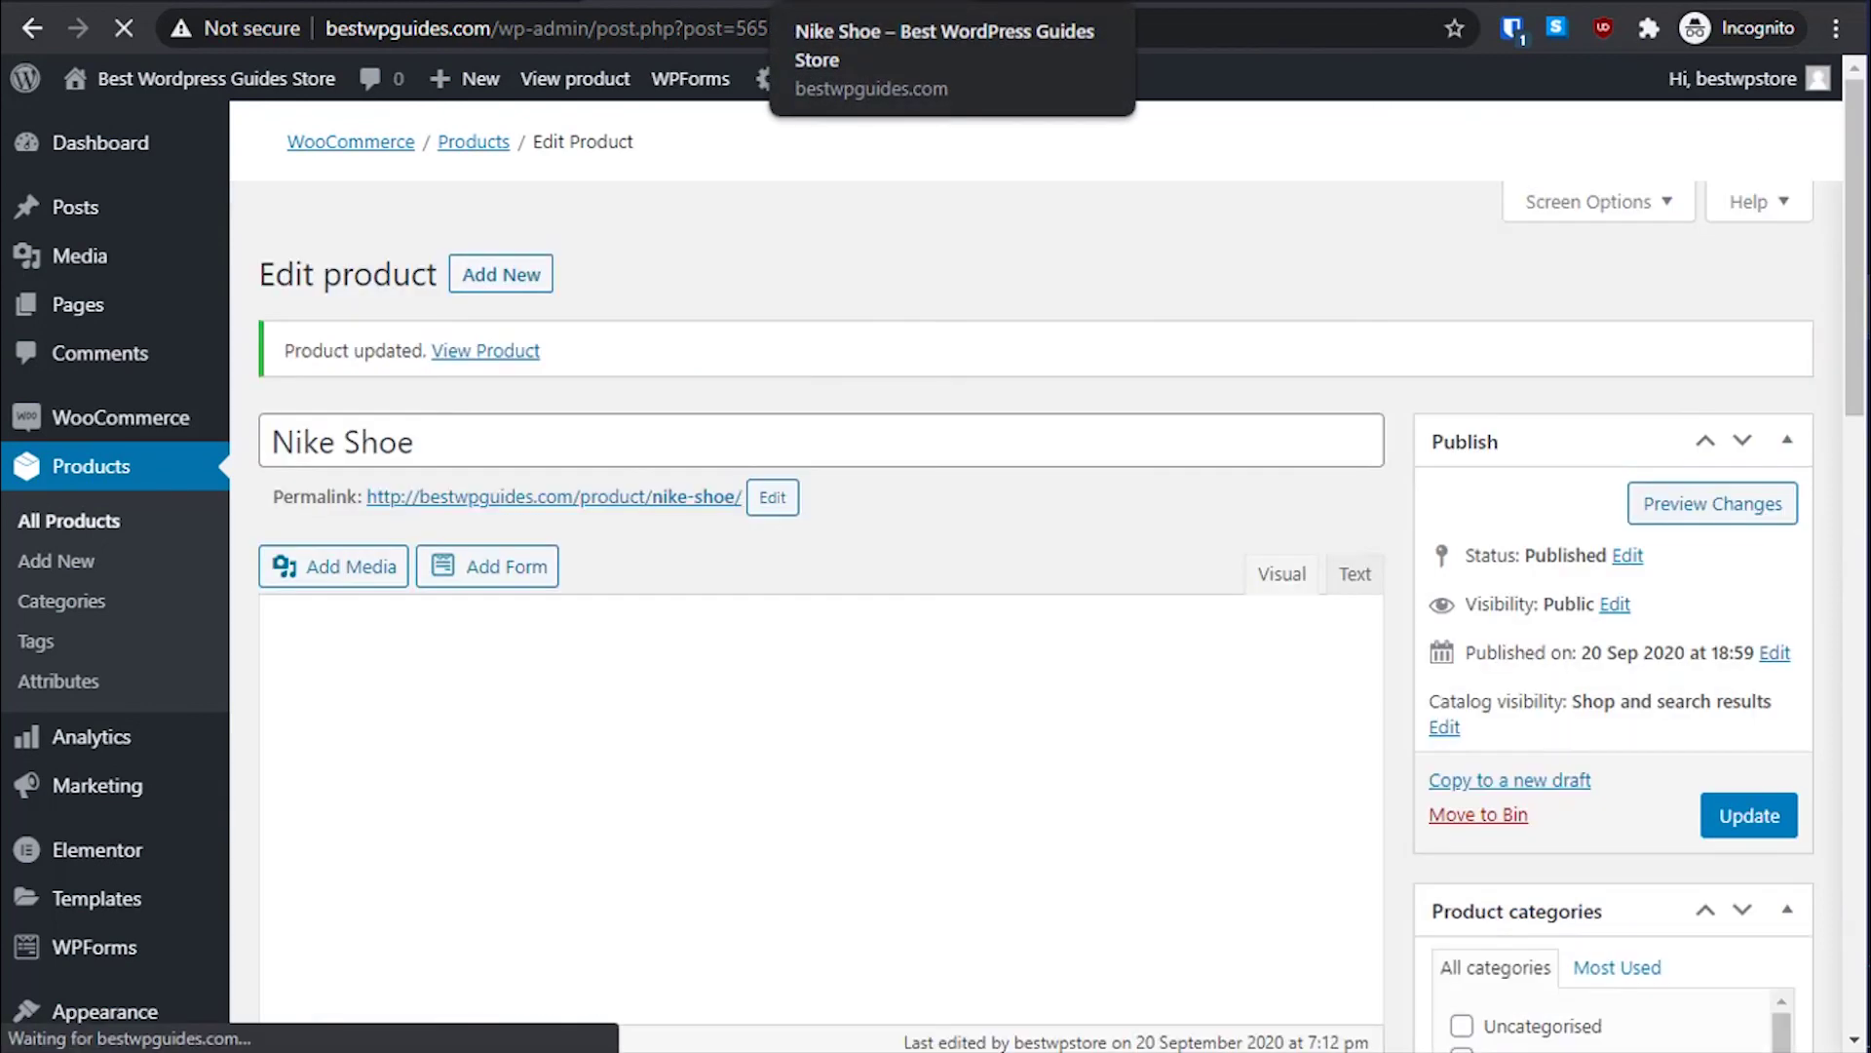
Step: Reload the Nike Shoe's storefront page and examine its sidebar layout, tags and reviews
key(ctrl+Tab)
click(141, 36)
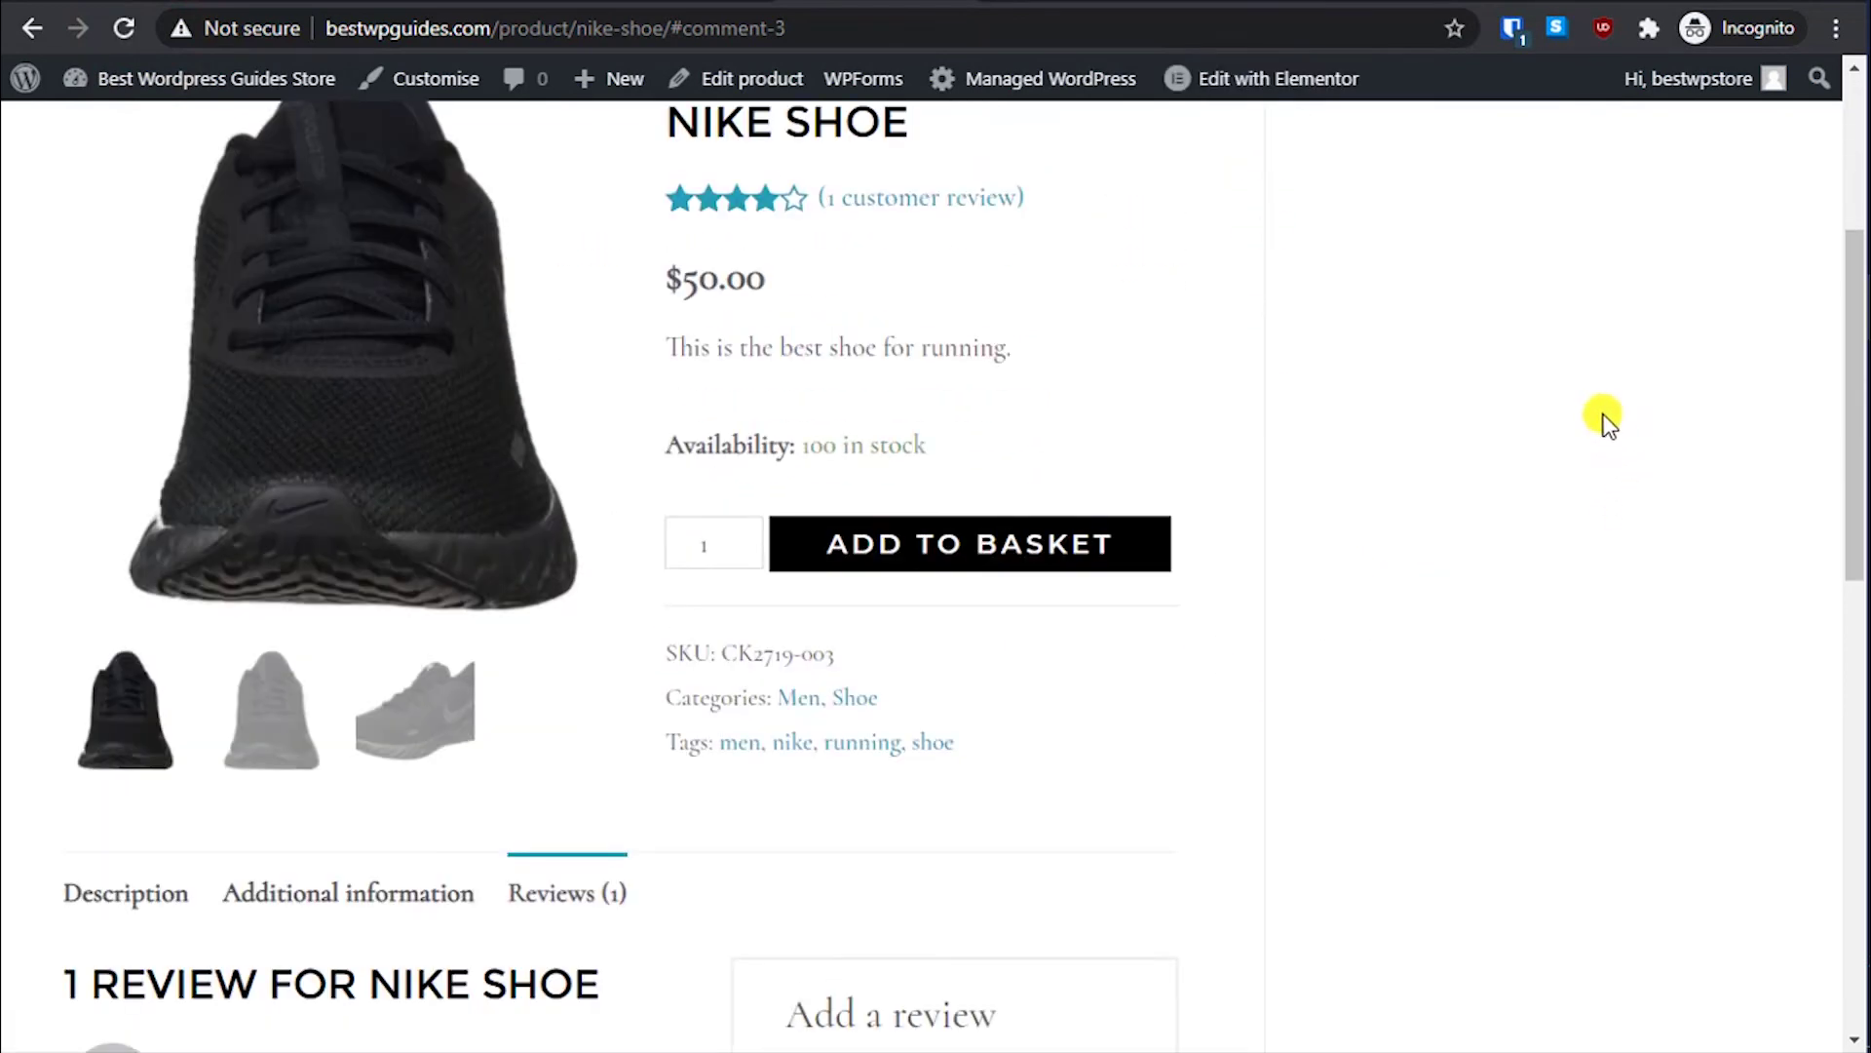
scroll(1511, 627, down, 10)
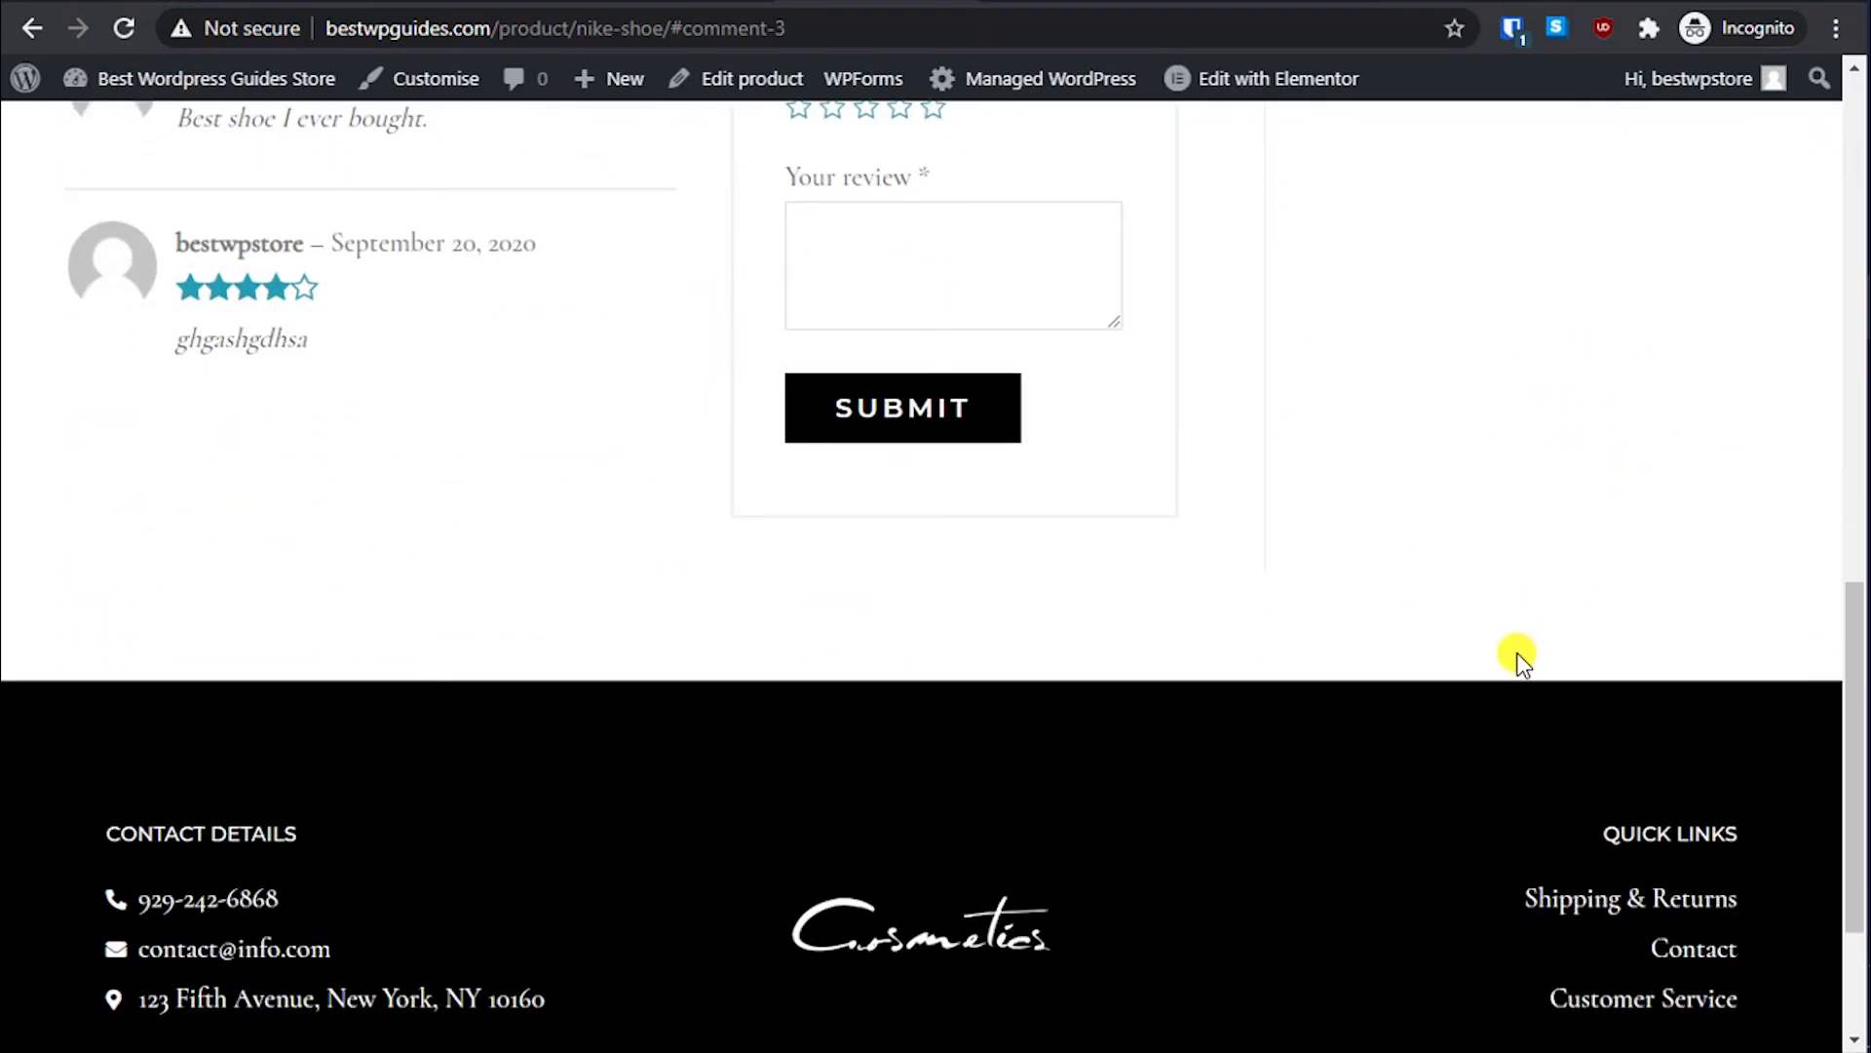
scroll(1516, 653, up, 4)
scroll(1517, 653, up, 12)
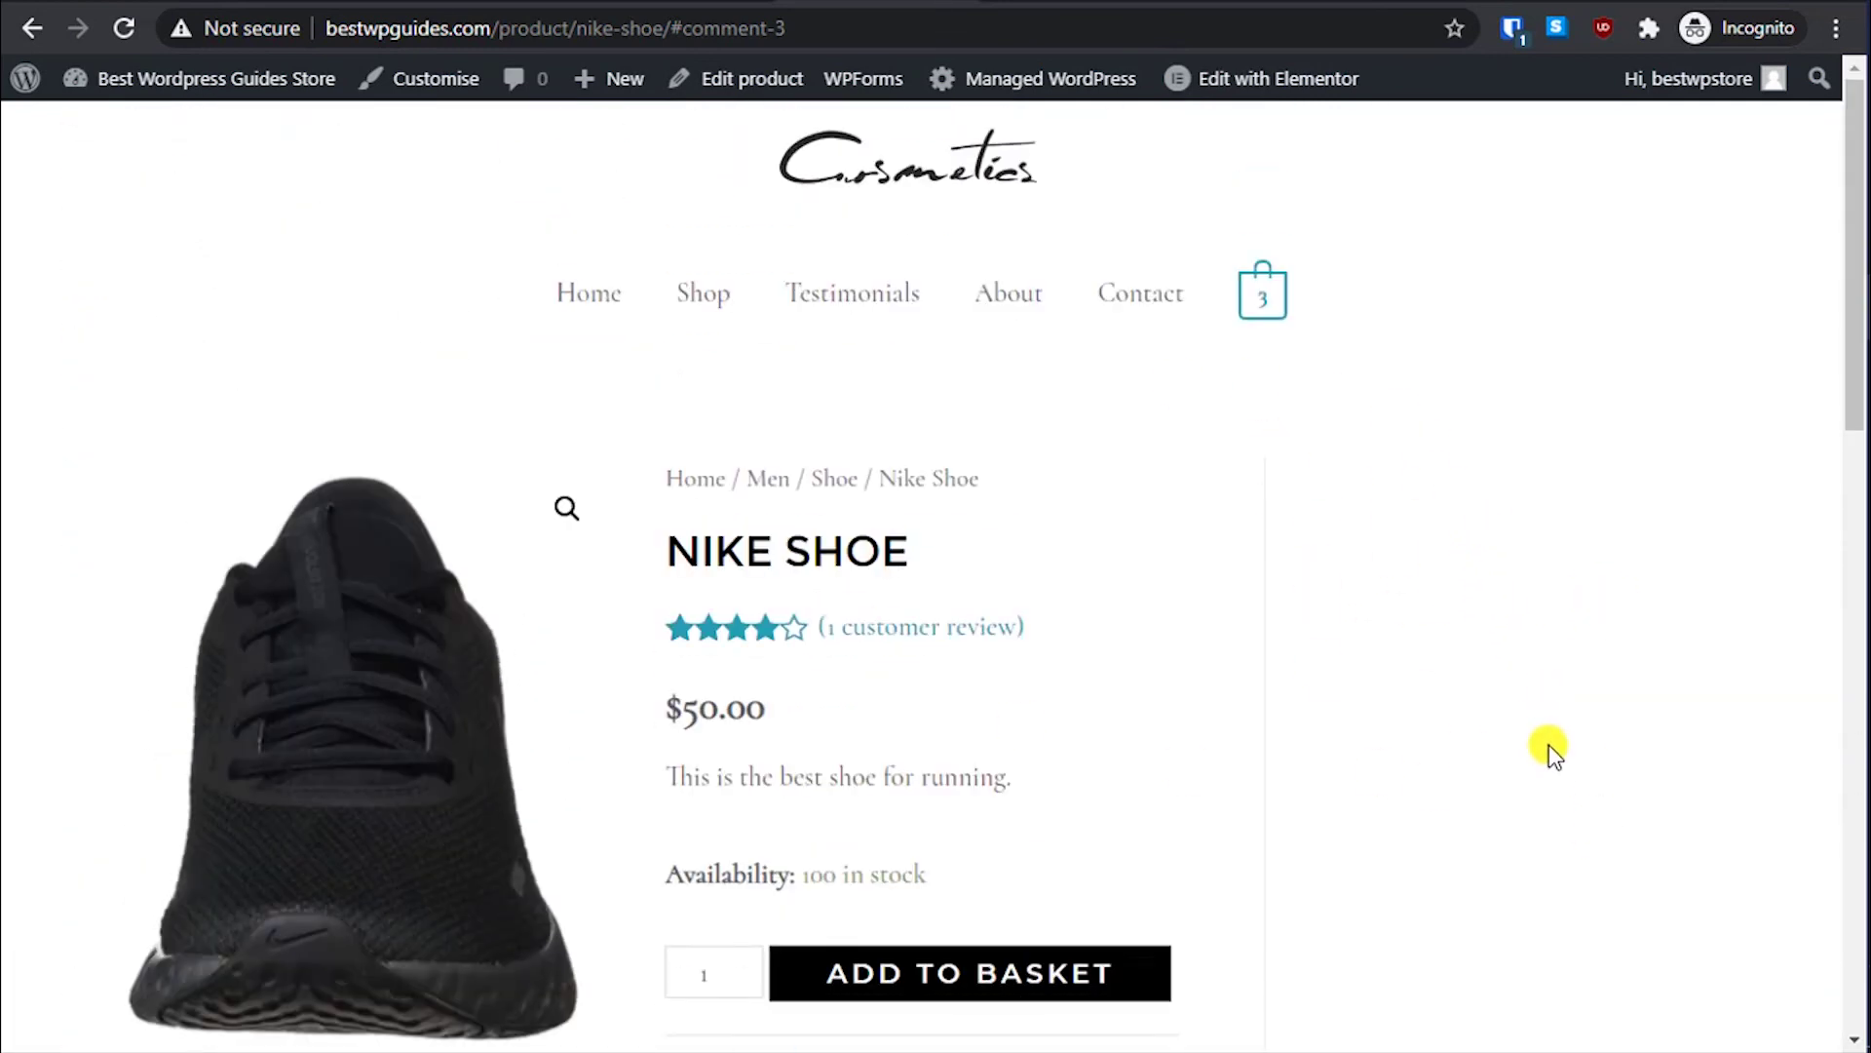
scroll(1391, 547, down, 3)
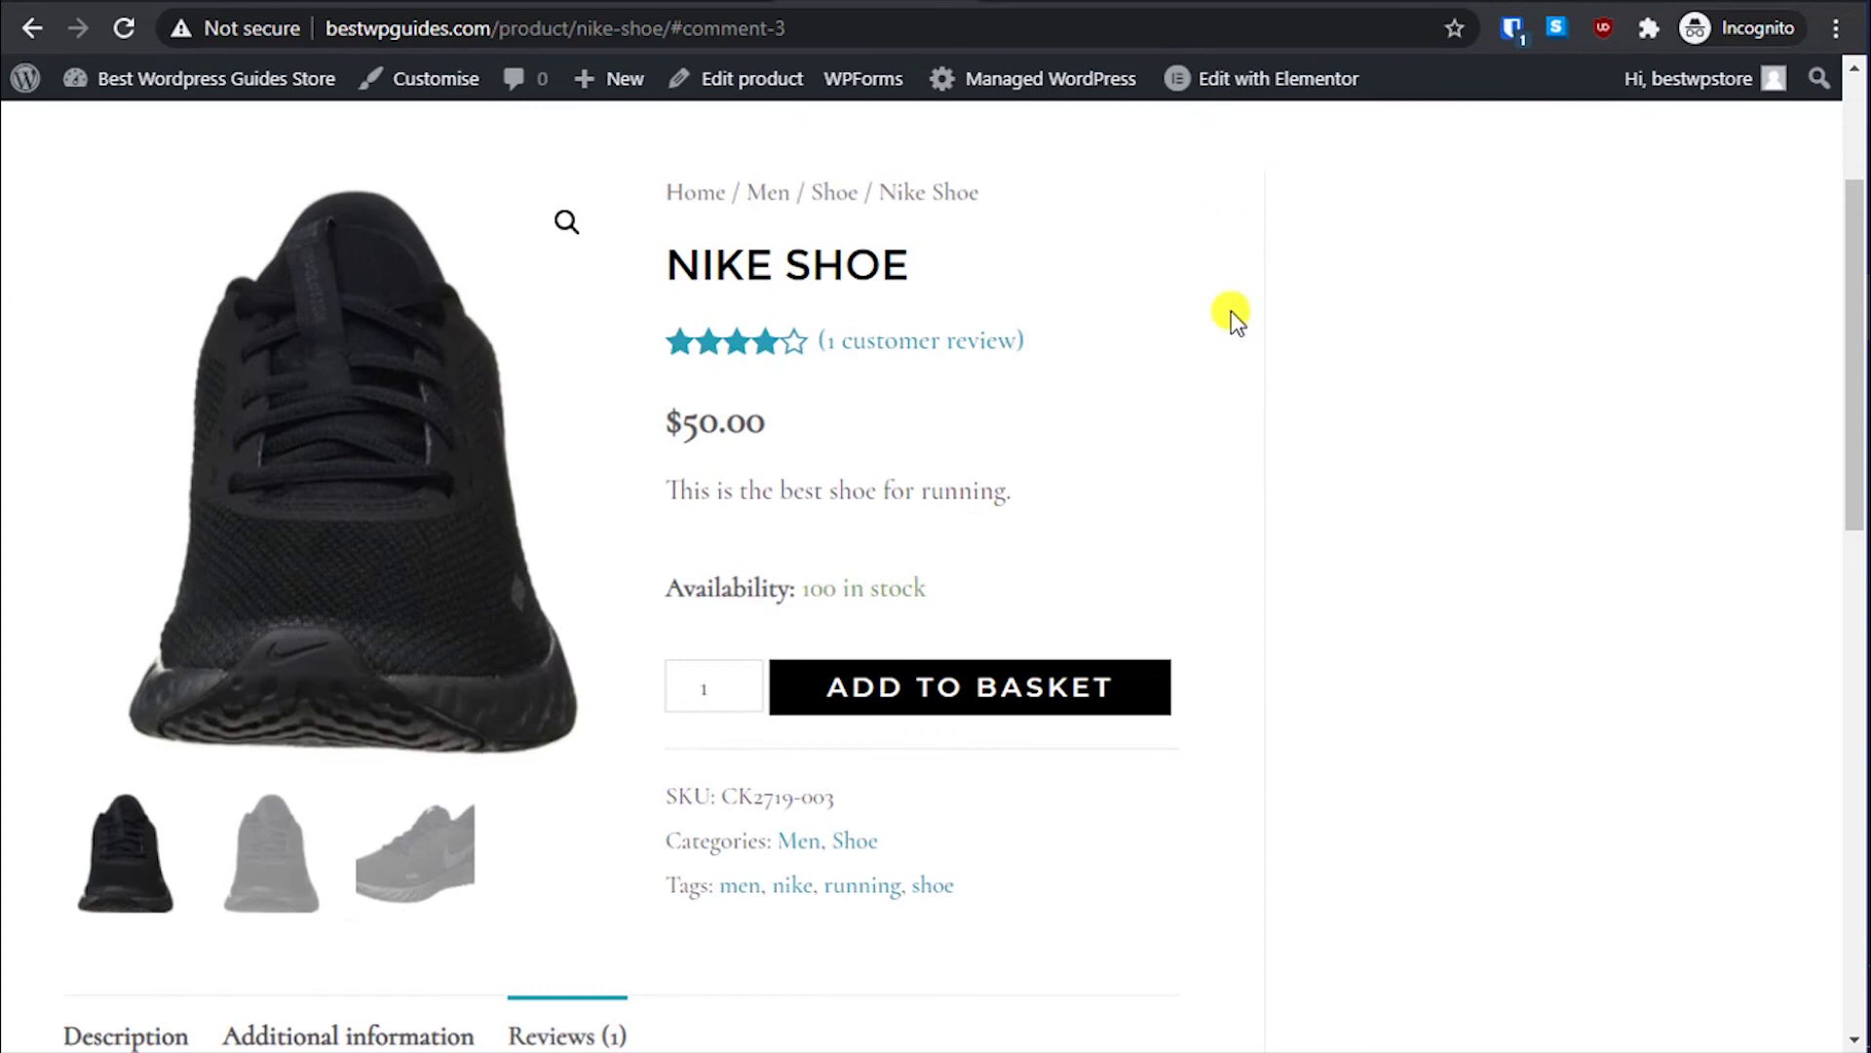
Step: Return to the Nike Shoe's product editor, set its Astra sidebar option to no sidebar, and update the product
click(735, 78)
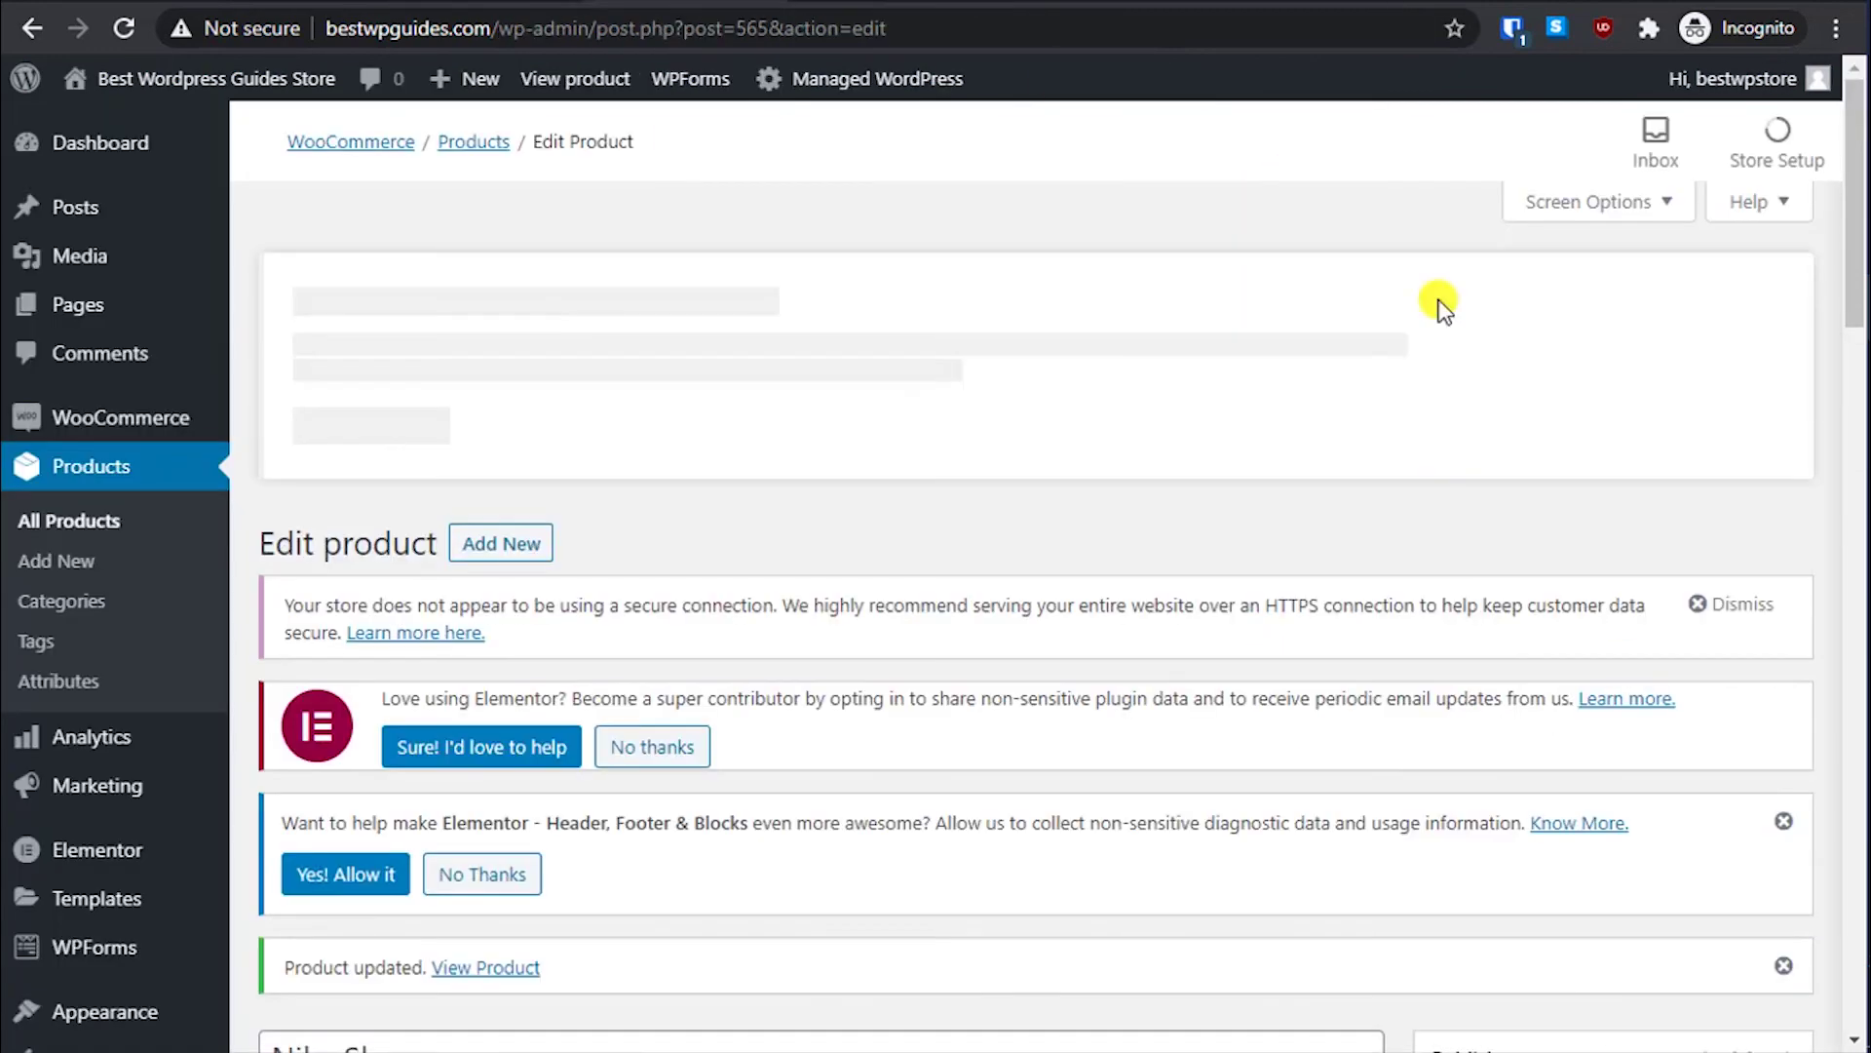
scroll(1722, 685, down, 15)
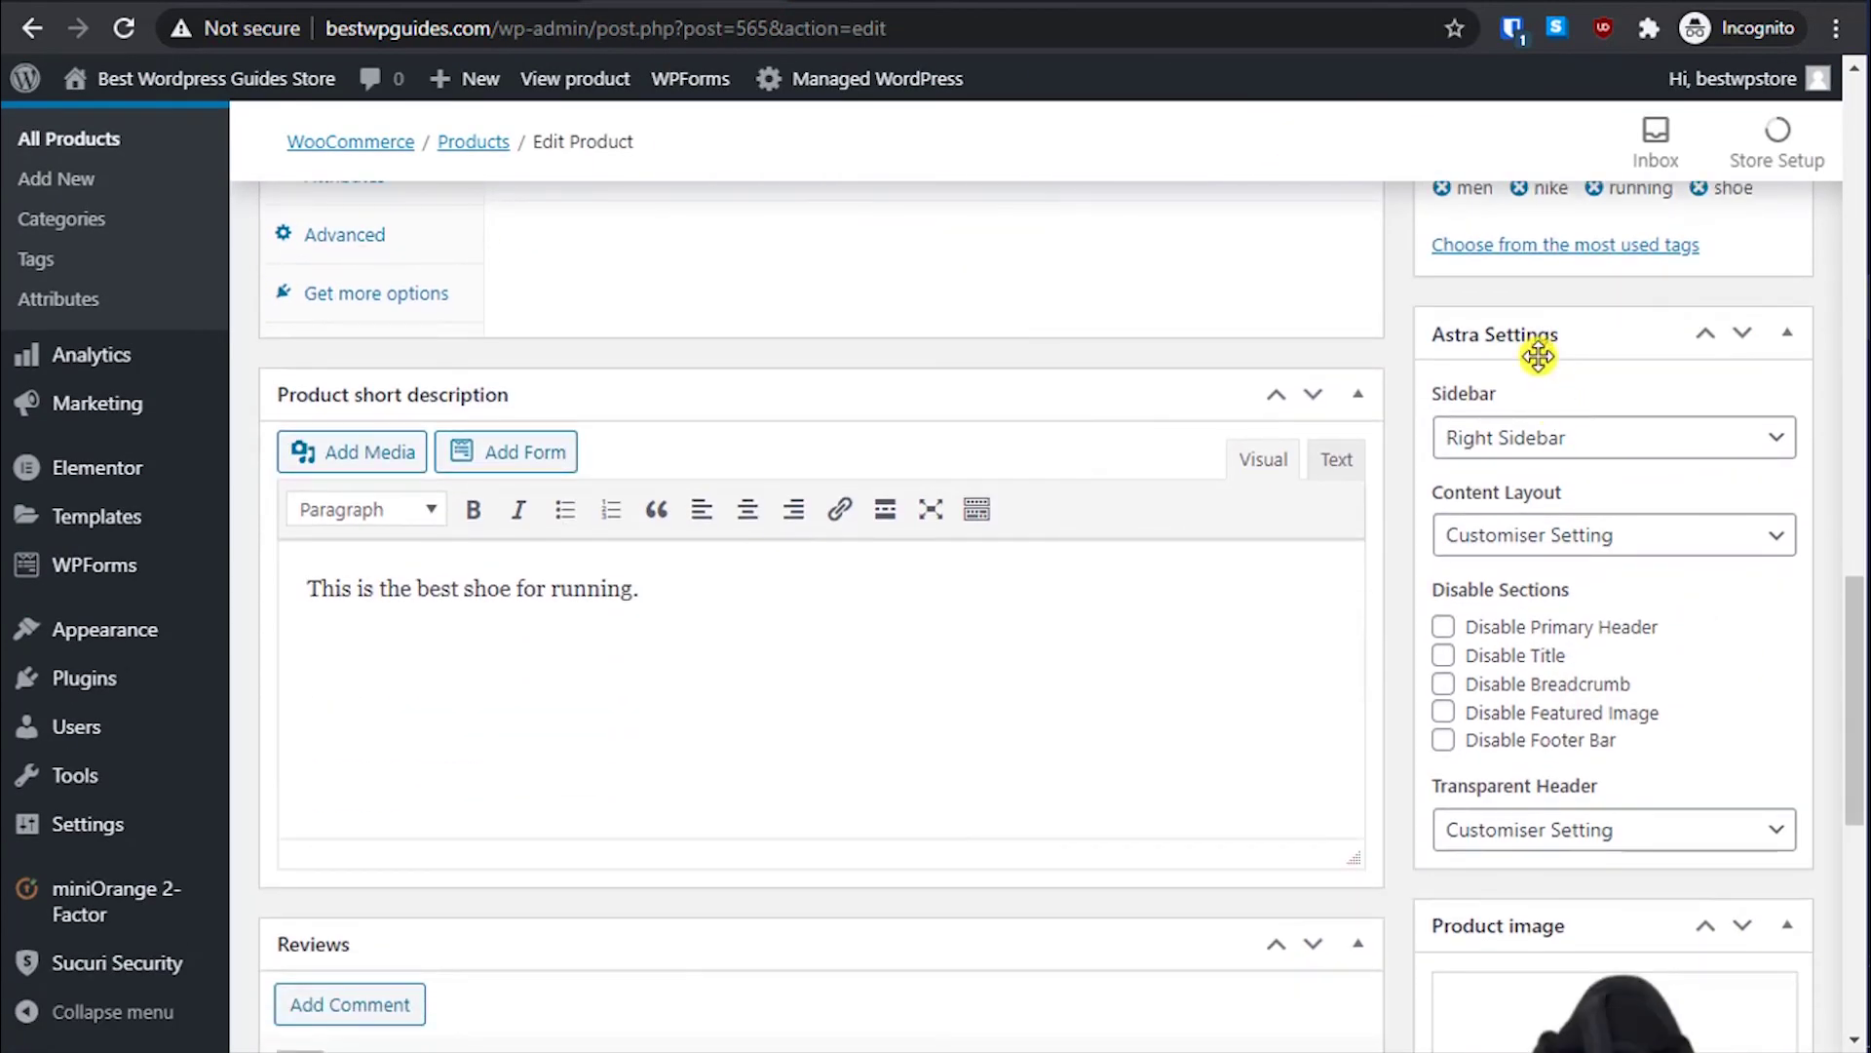
click(1550, 440)
click(1521, 560)
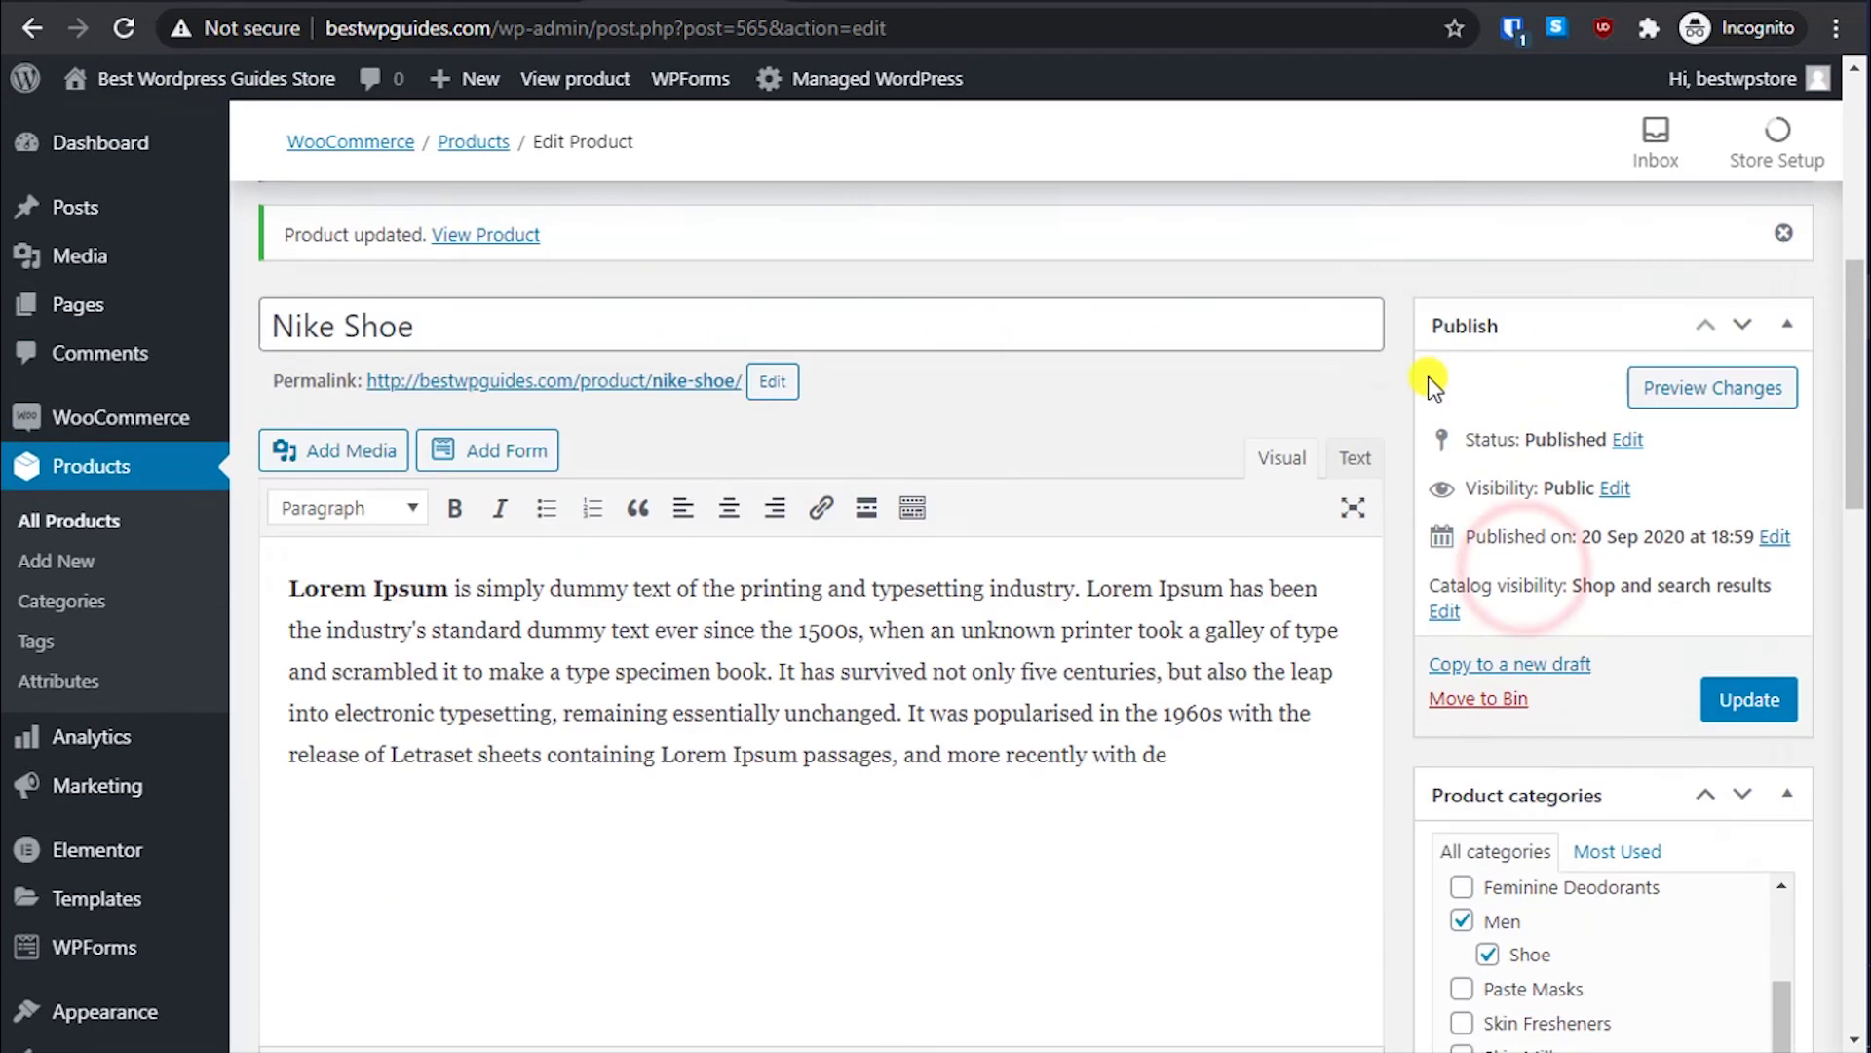
scroll(1429, 376, up, 5)
scroll(1746, 706, down, 7)
click(1748, 573)
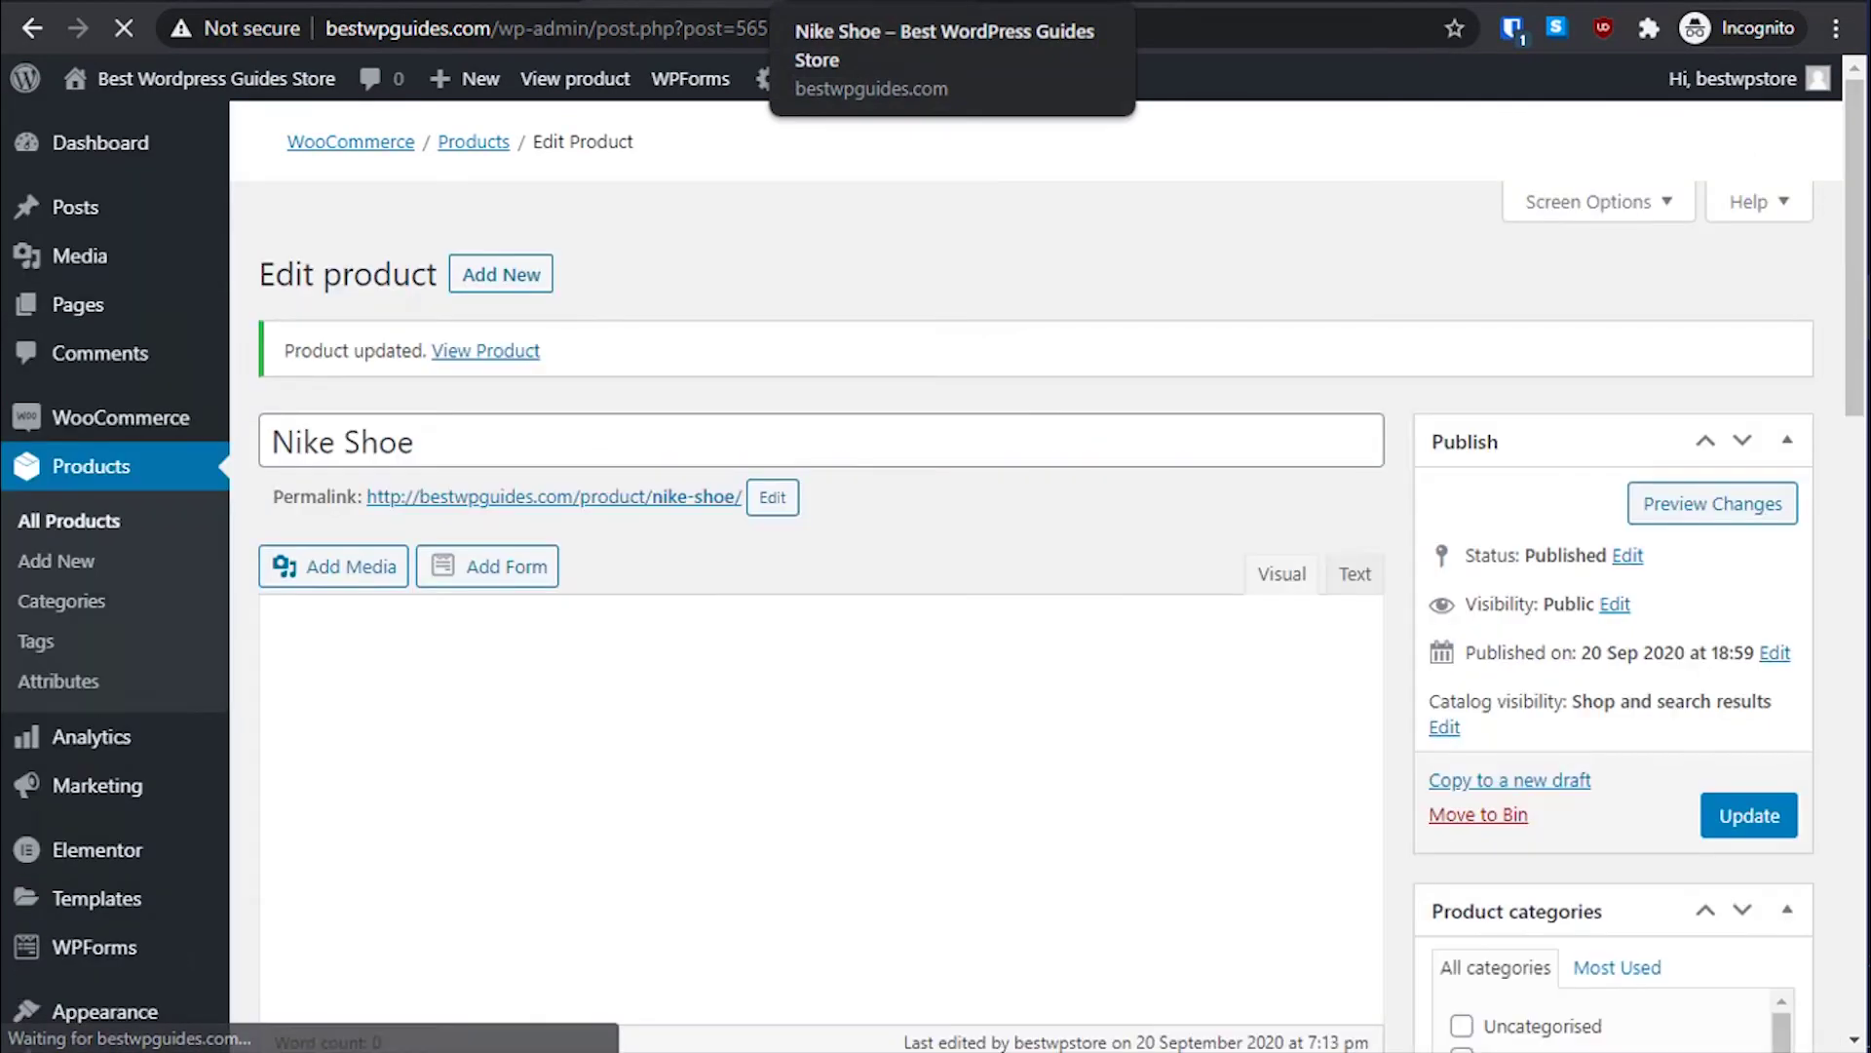
Step: Reload the Nike Shoe's storefront page and examine the layout of its images, product details and reviews without the sidebar
click(858, 2)
click(129, 24)
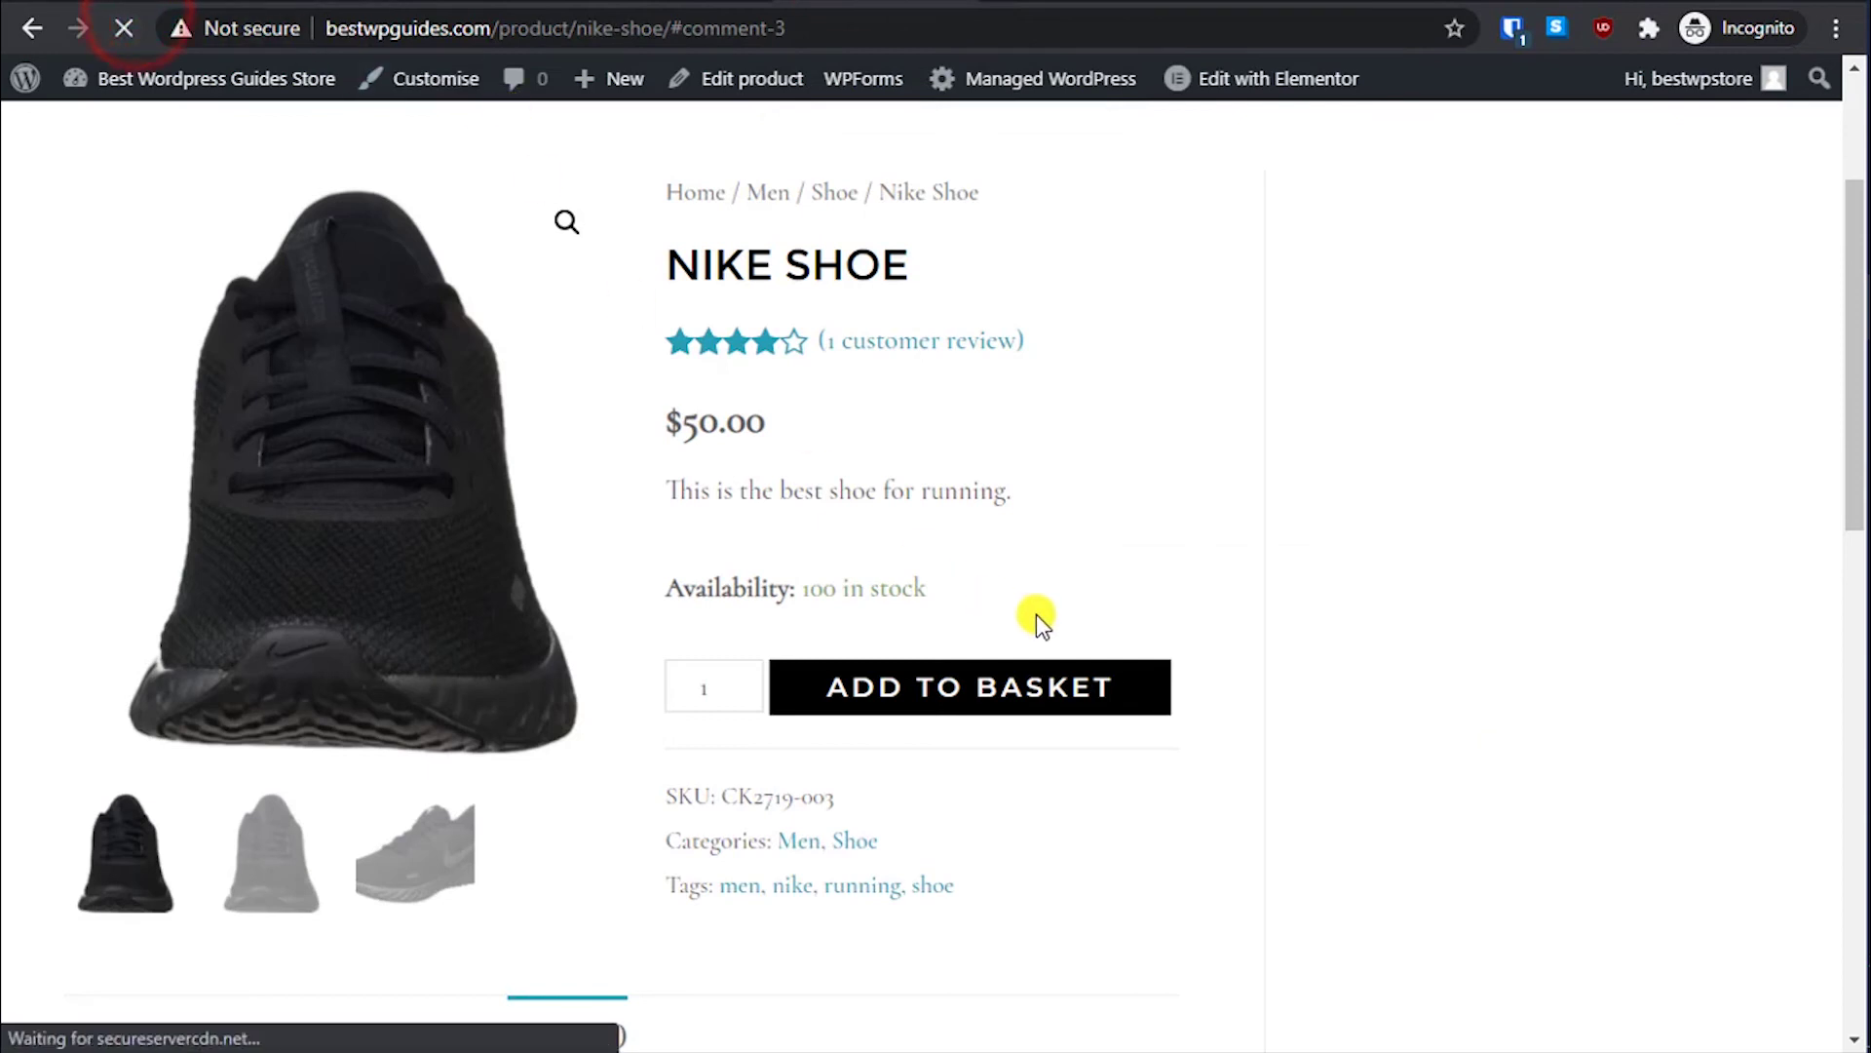
scroll(1060, 694, down, 3)
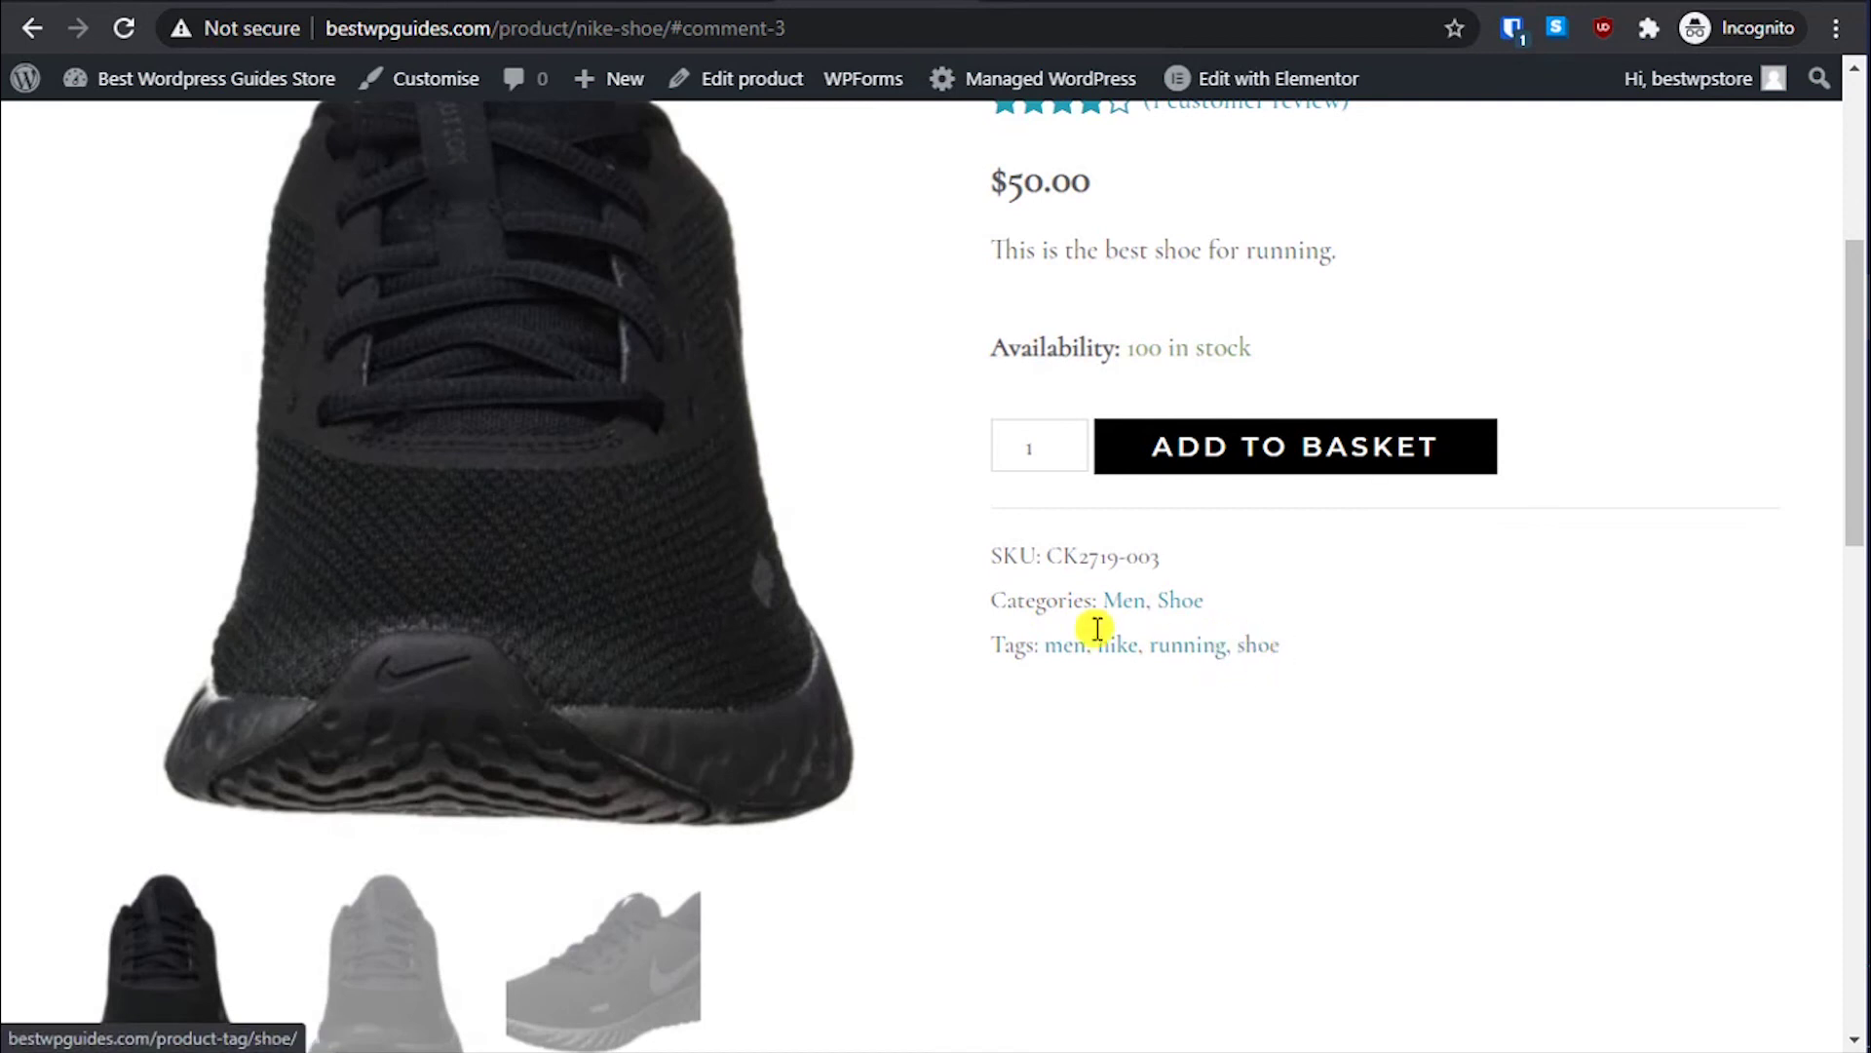
scroll(838, 604, up, 6)
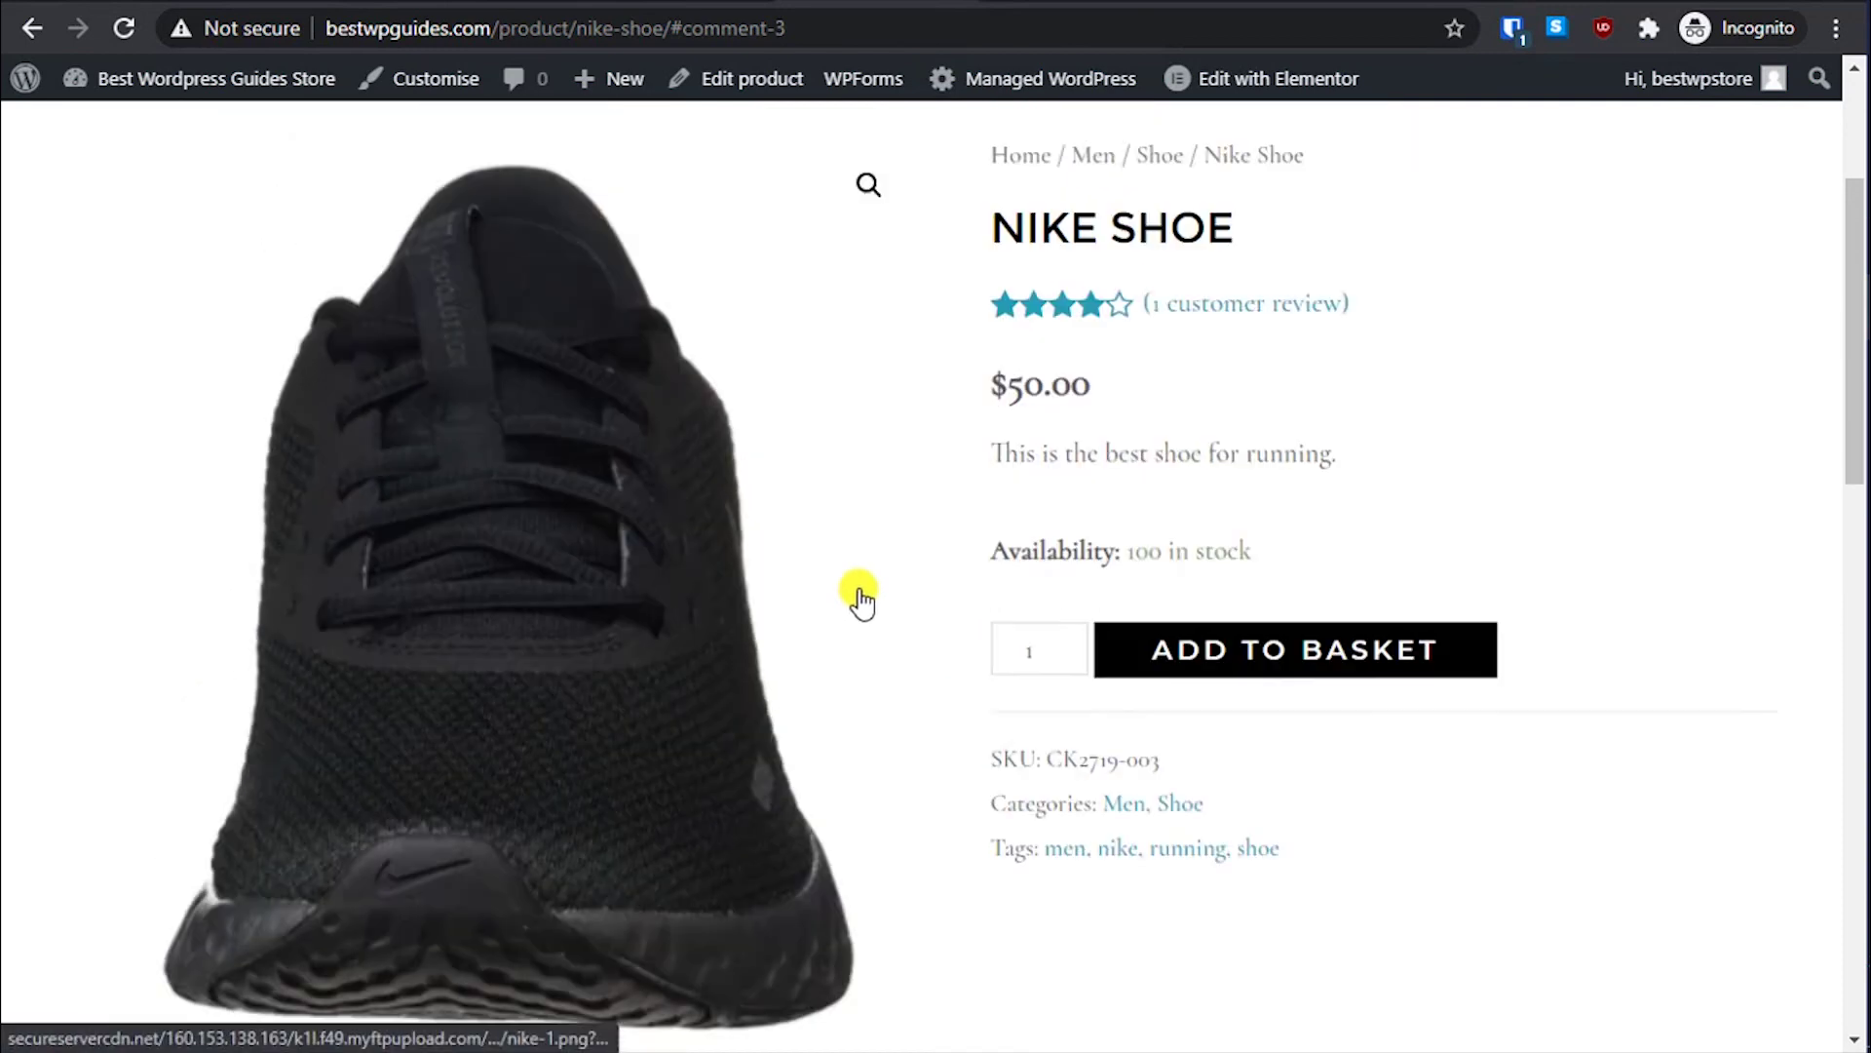
scroll(868, 575, down, 6)
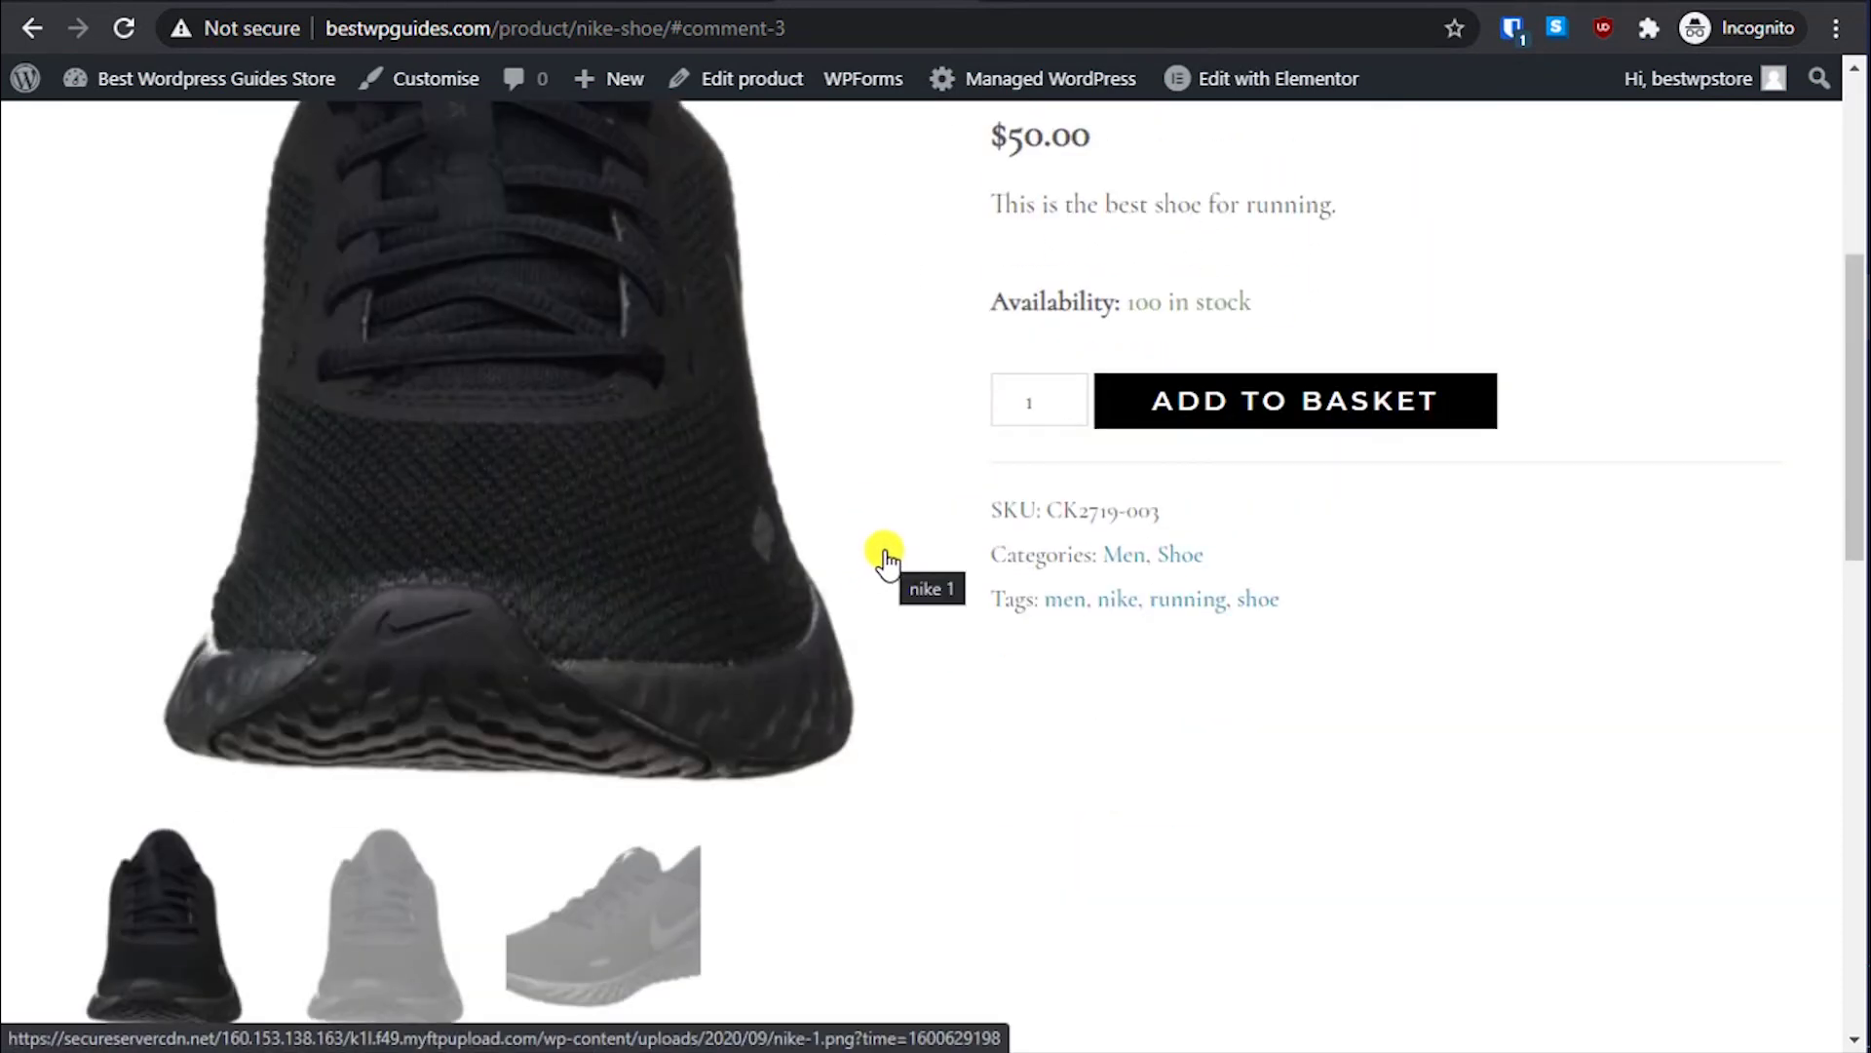
scroll(886, 561, down, 4)
scroll(906, 546, down, 2)
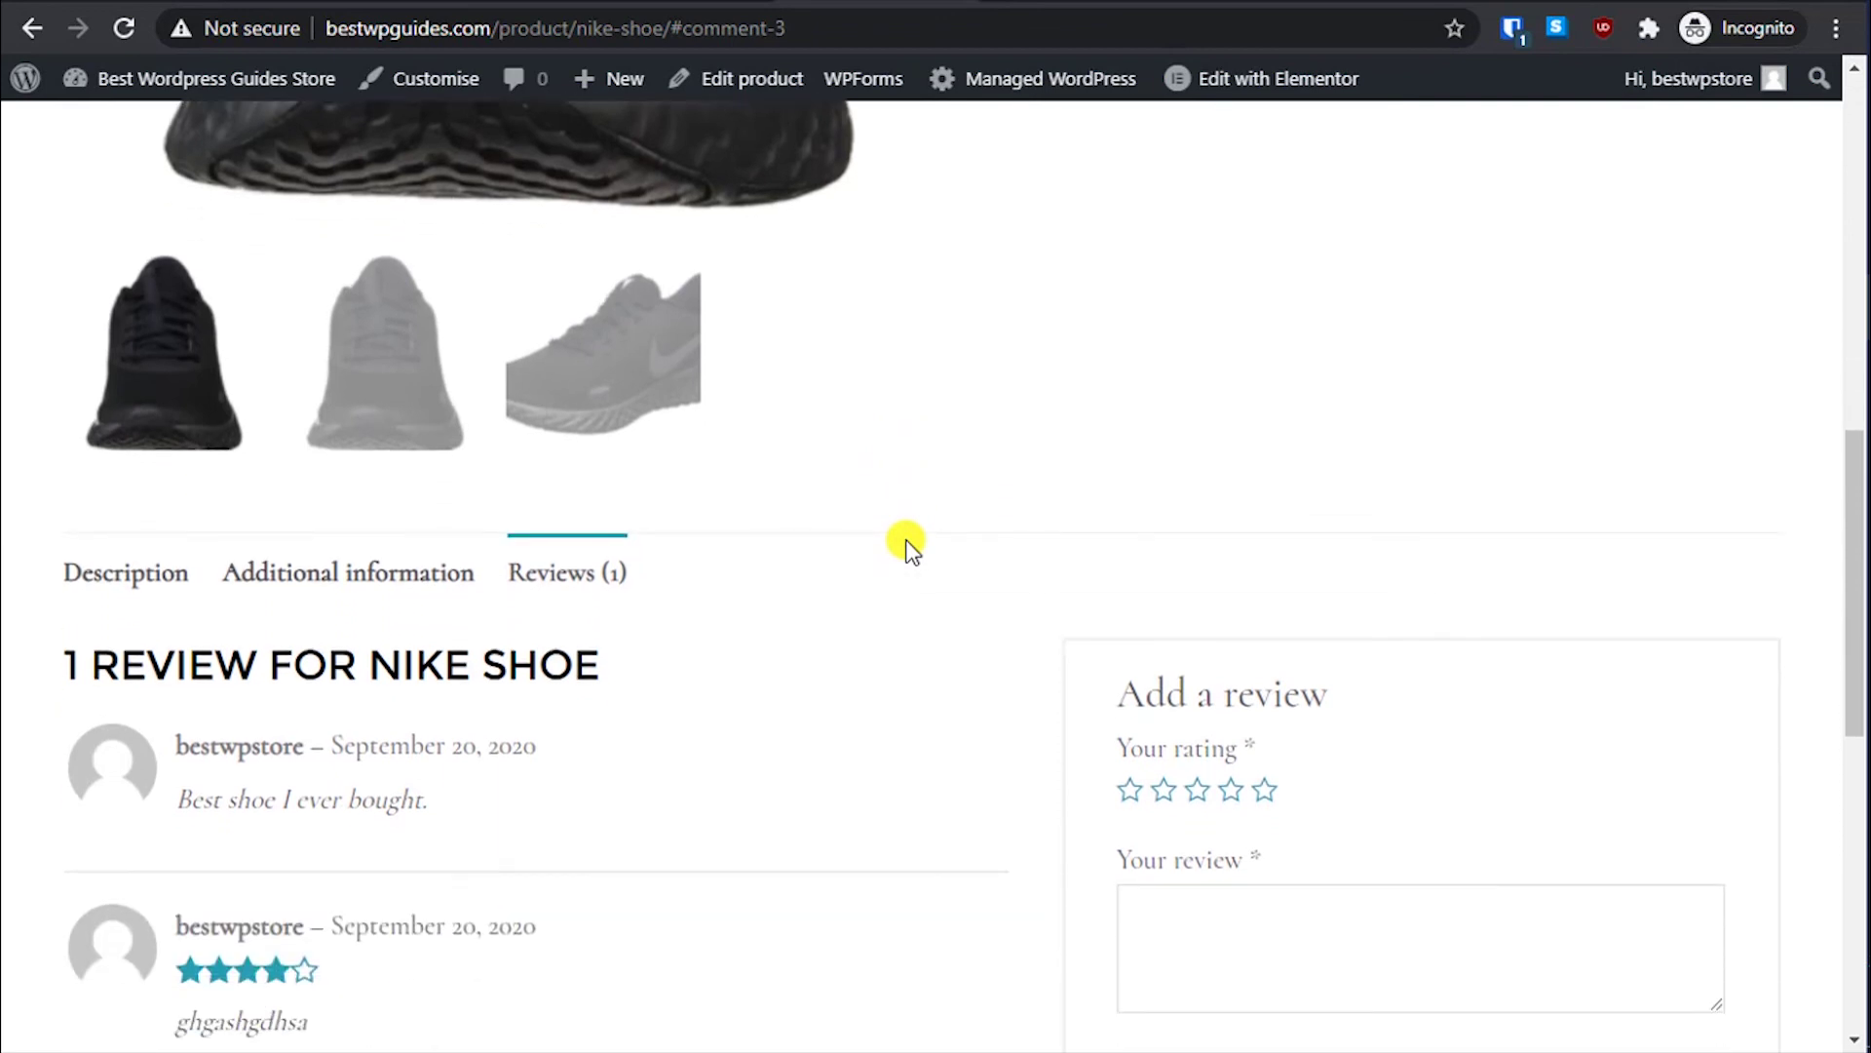